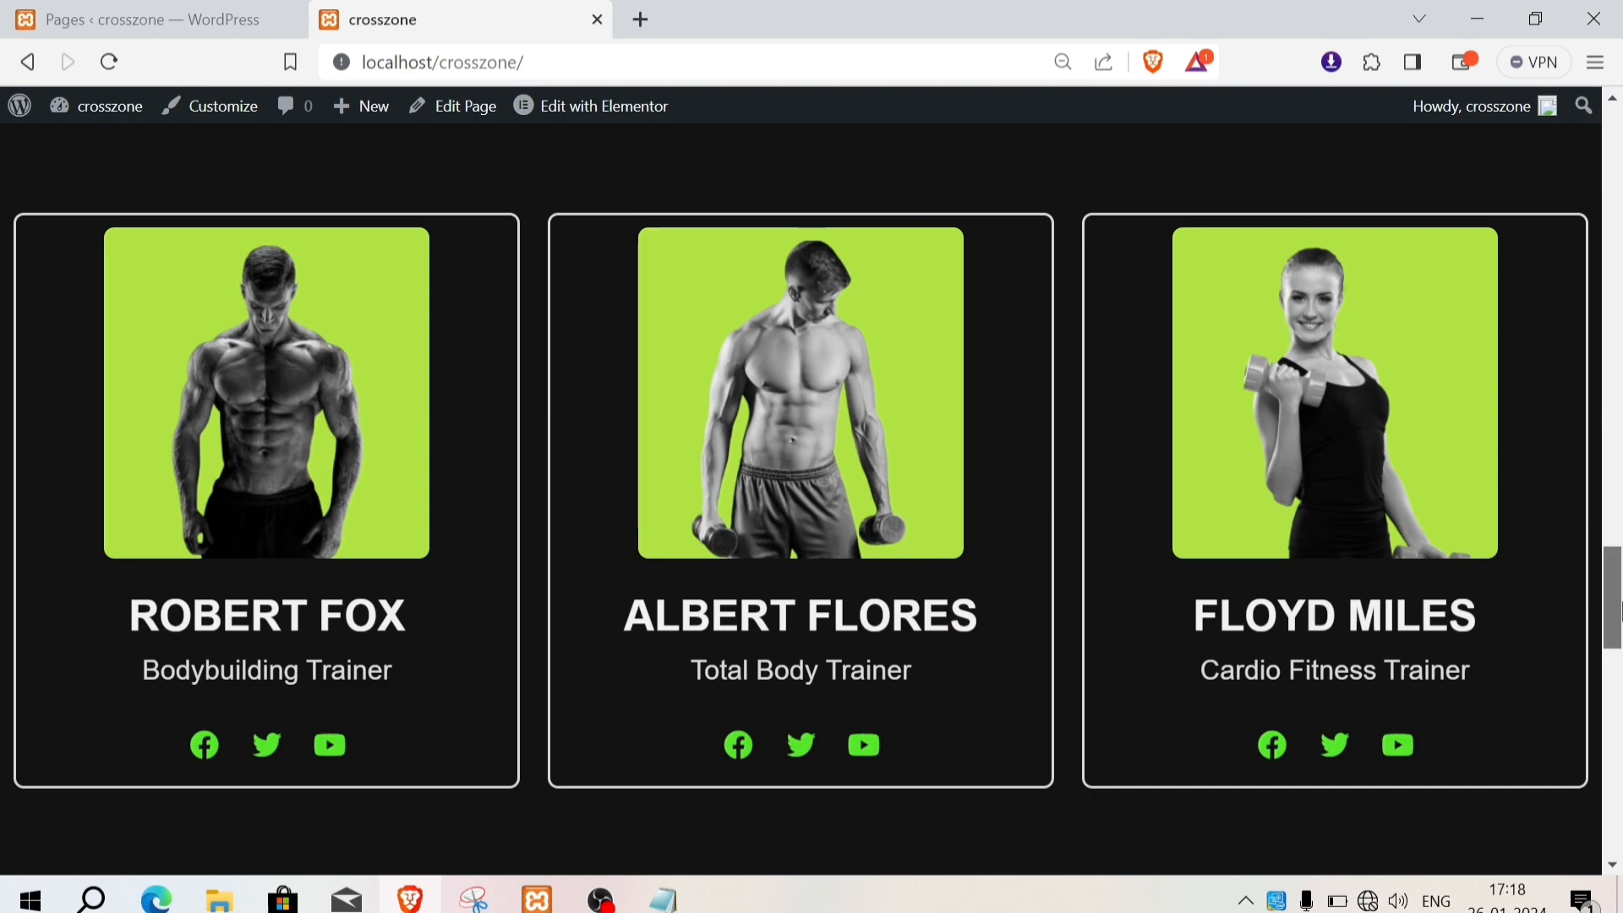
pyautogui.moveTo(1619, 607); pyautogui.dragTo(1618, 818)
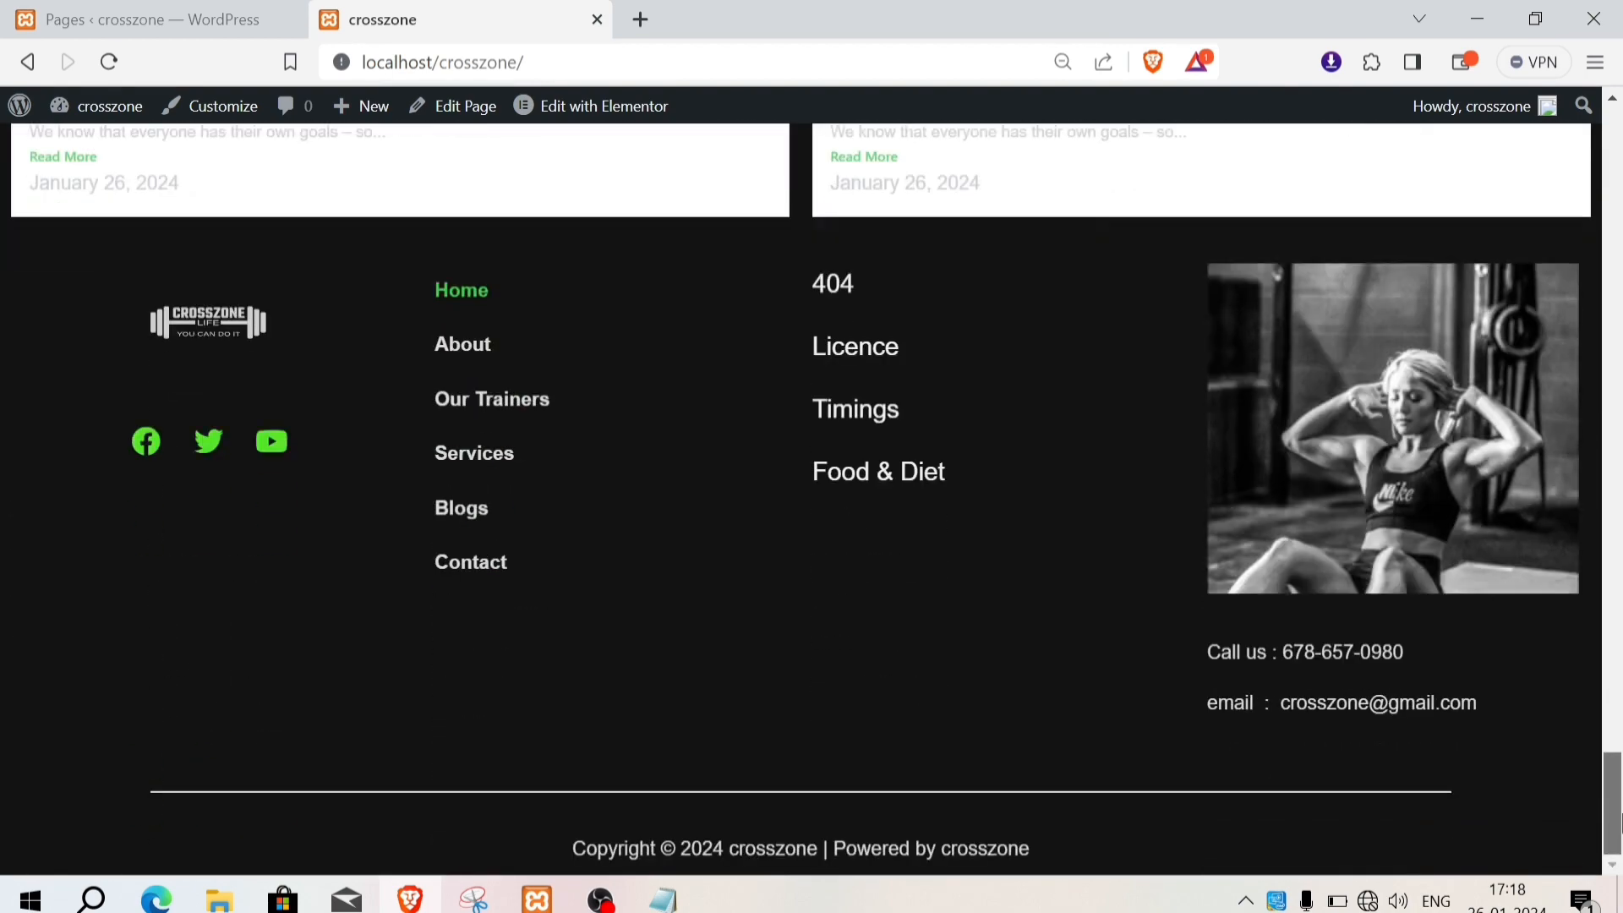
pyautogui.scroll(5, 595, 449)
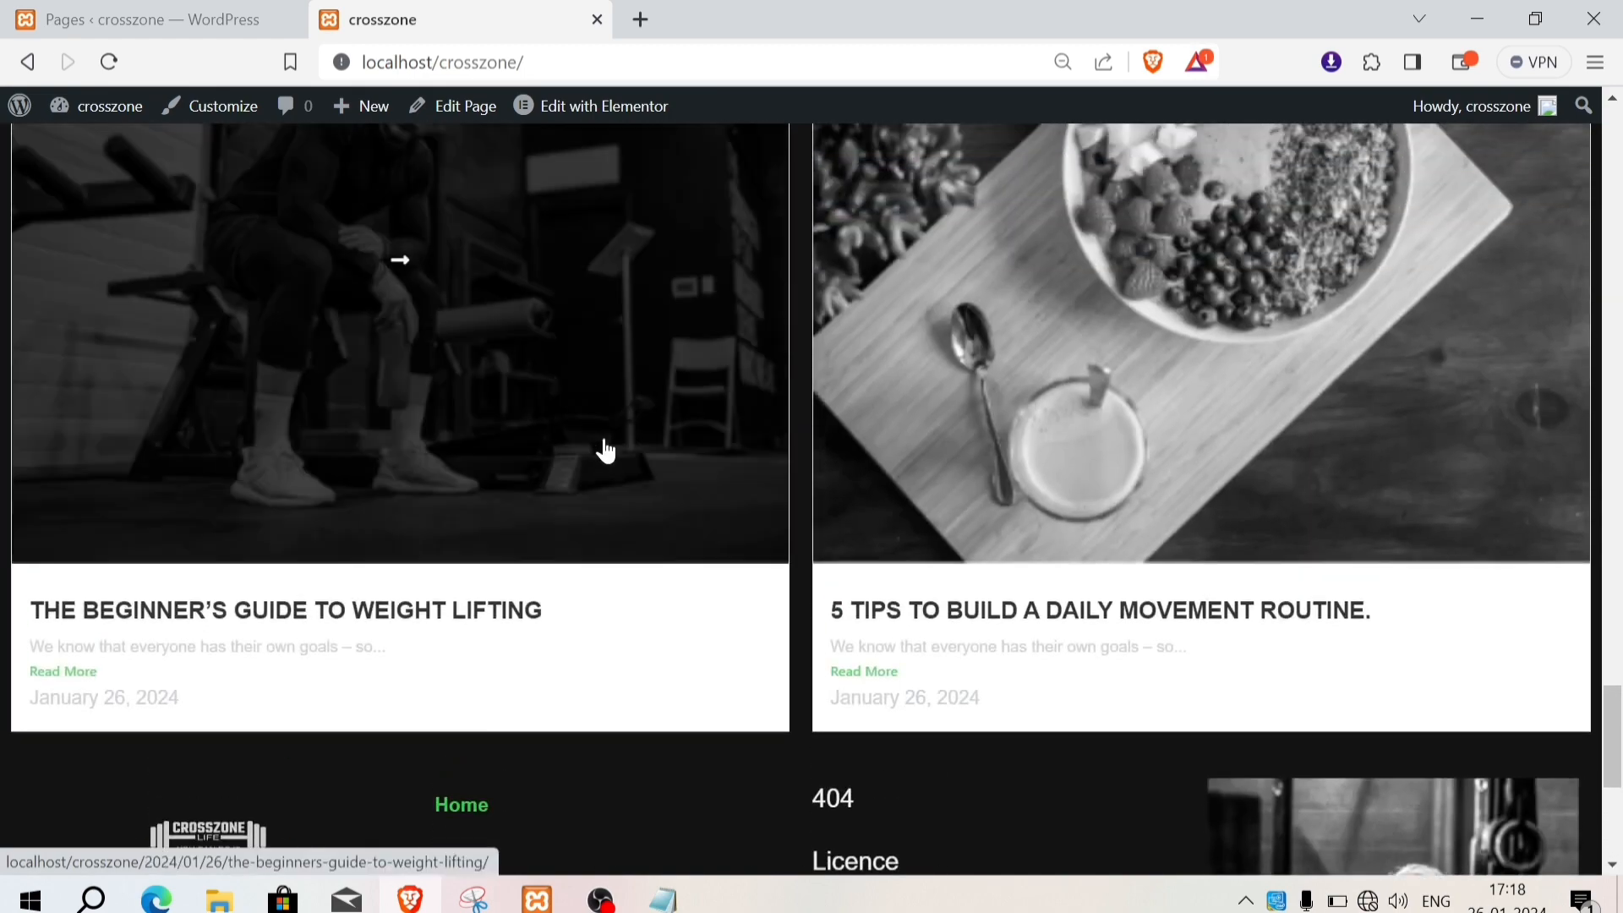
pyautogui.scroll(10, 605, 441)
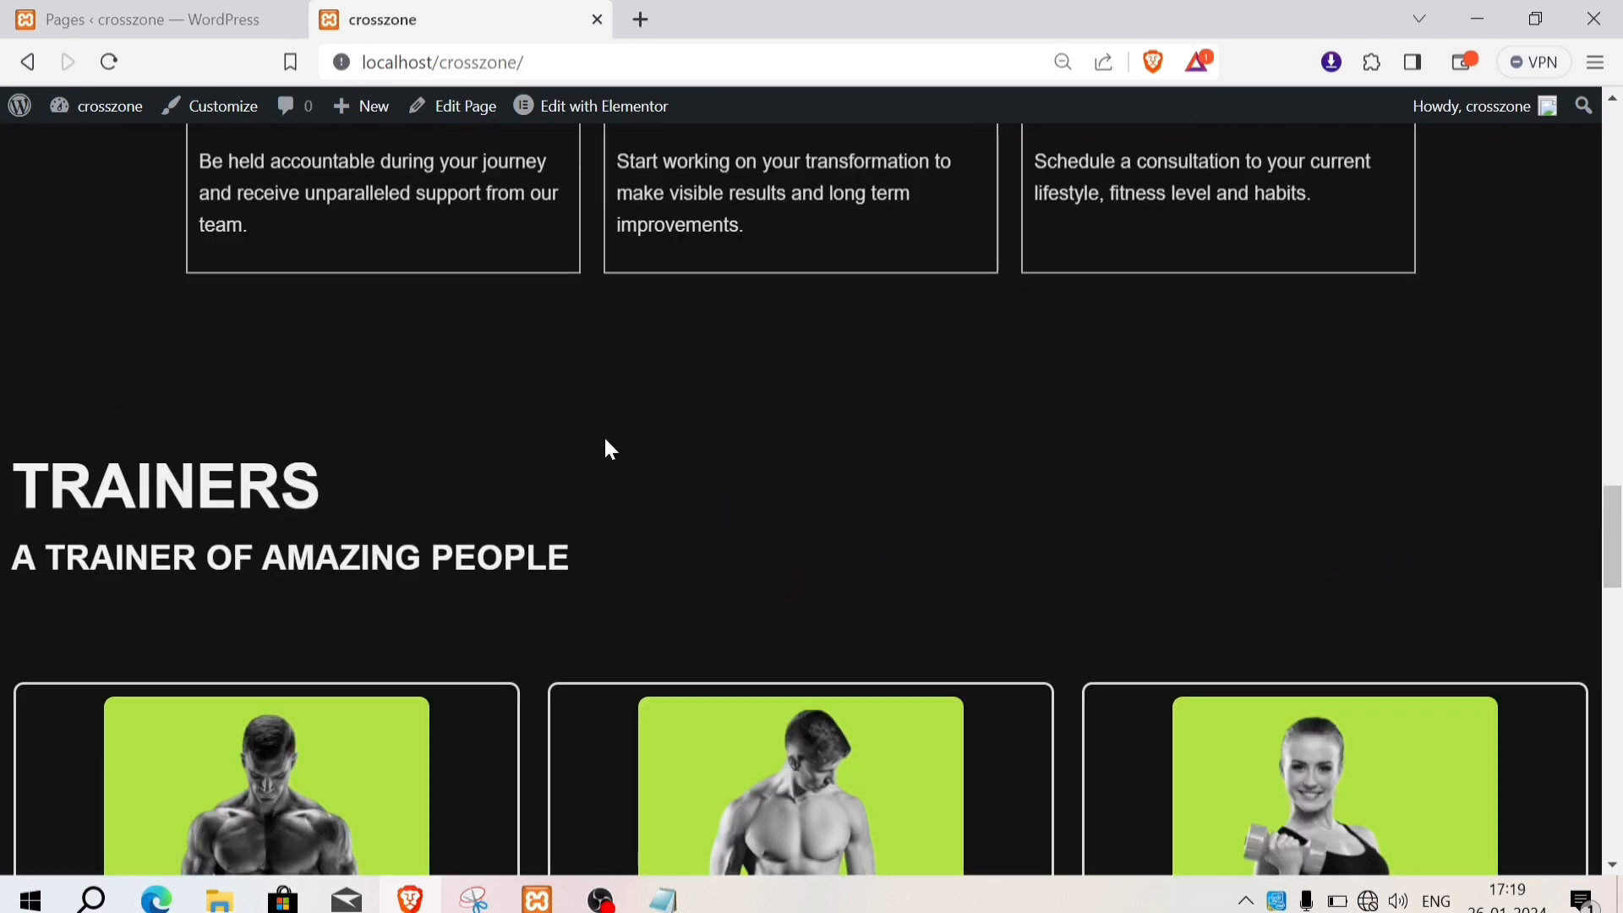
pyautogui.scroll(5, 605, 441)
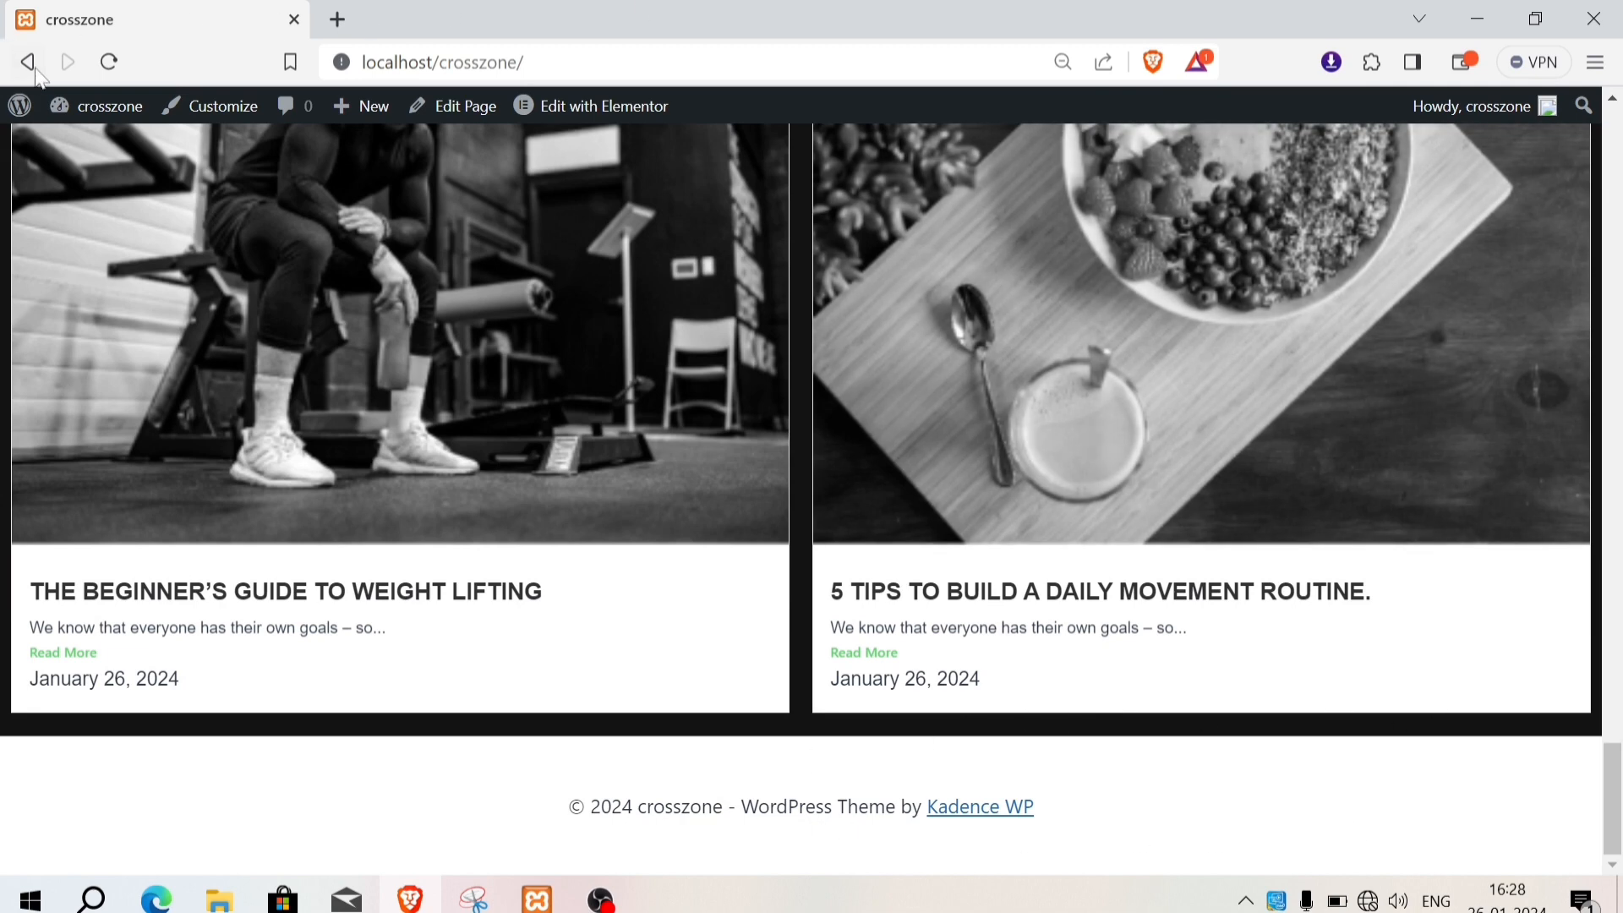
# Step: Go to the site's dashboard, open the Elementor Header & Footer Builder and start a new template
pyautogui.moveTo(97, 106)
pyautogui.click(116, 149)
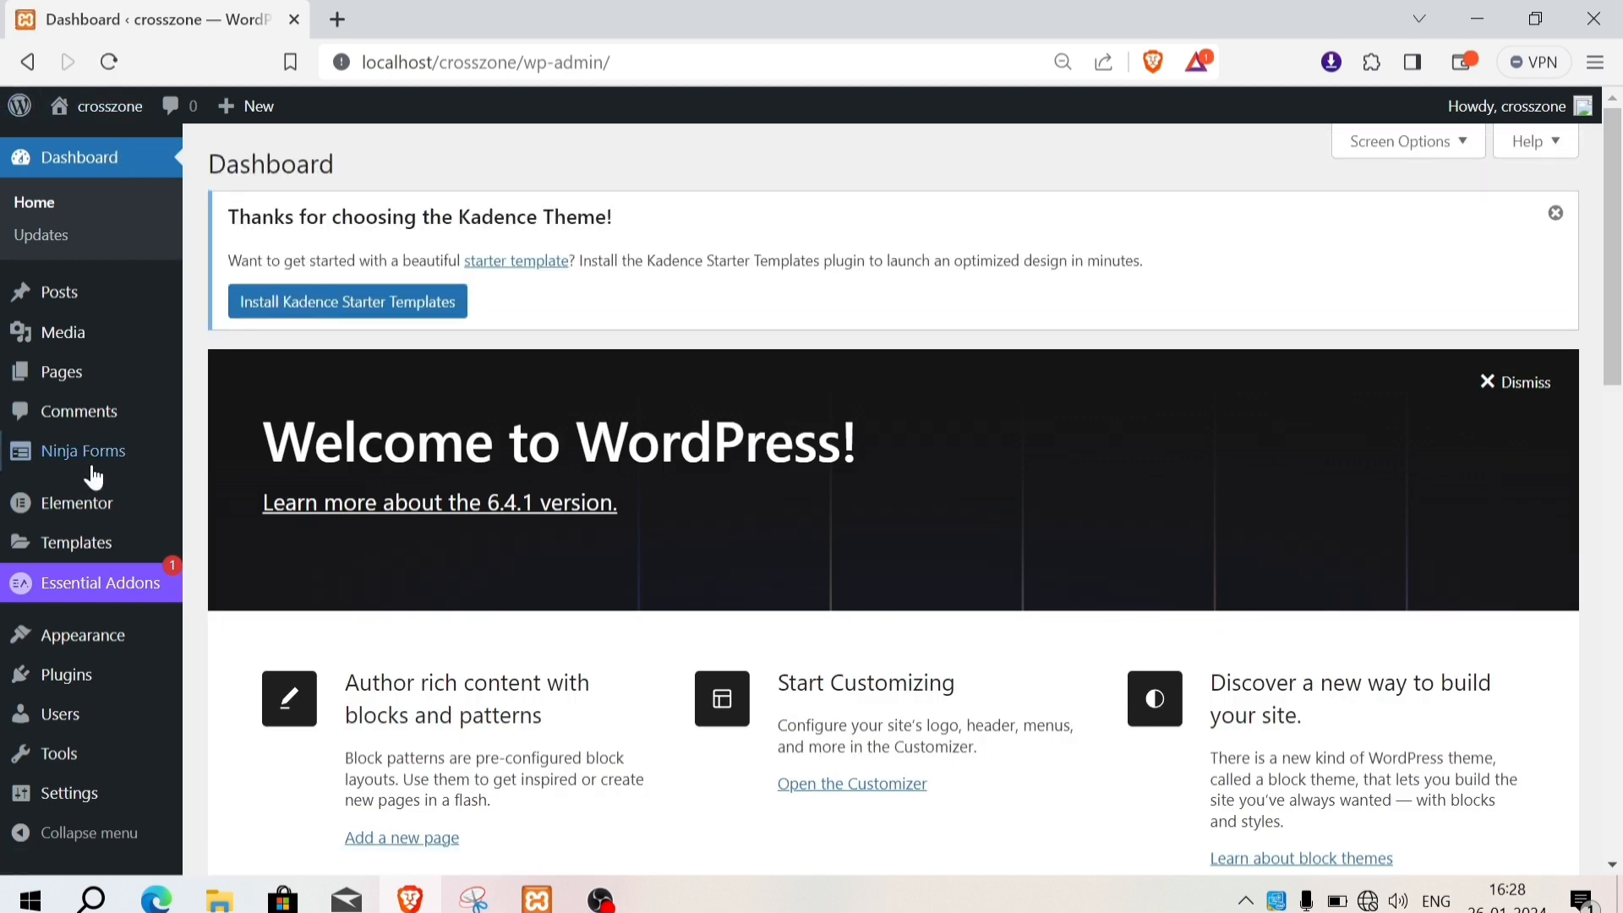
pyautogui.moveTo(82, 630)
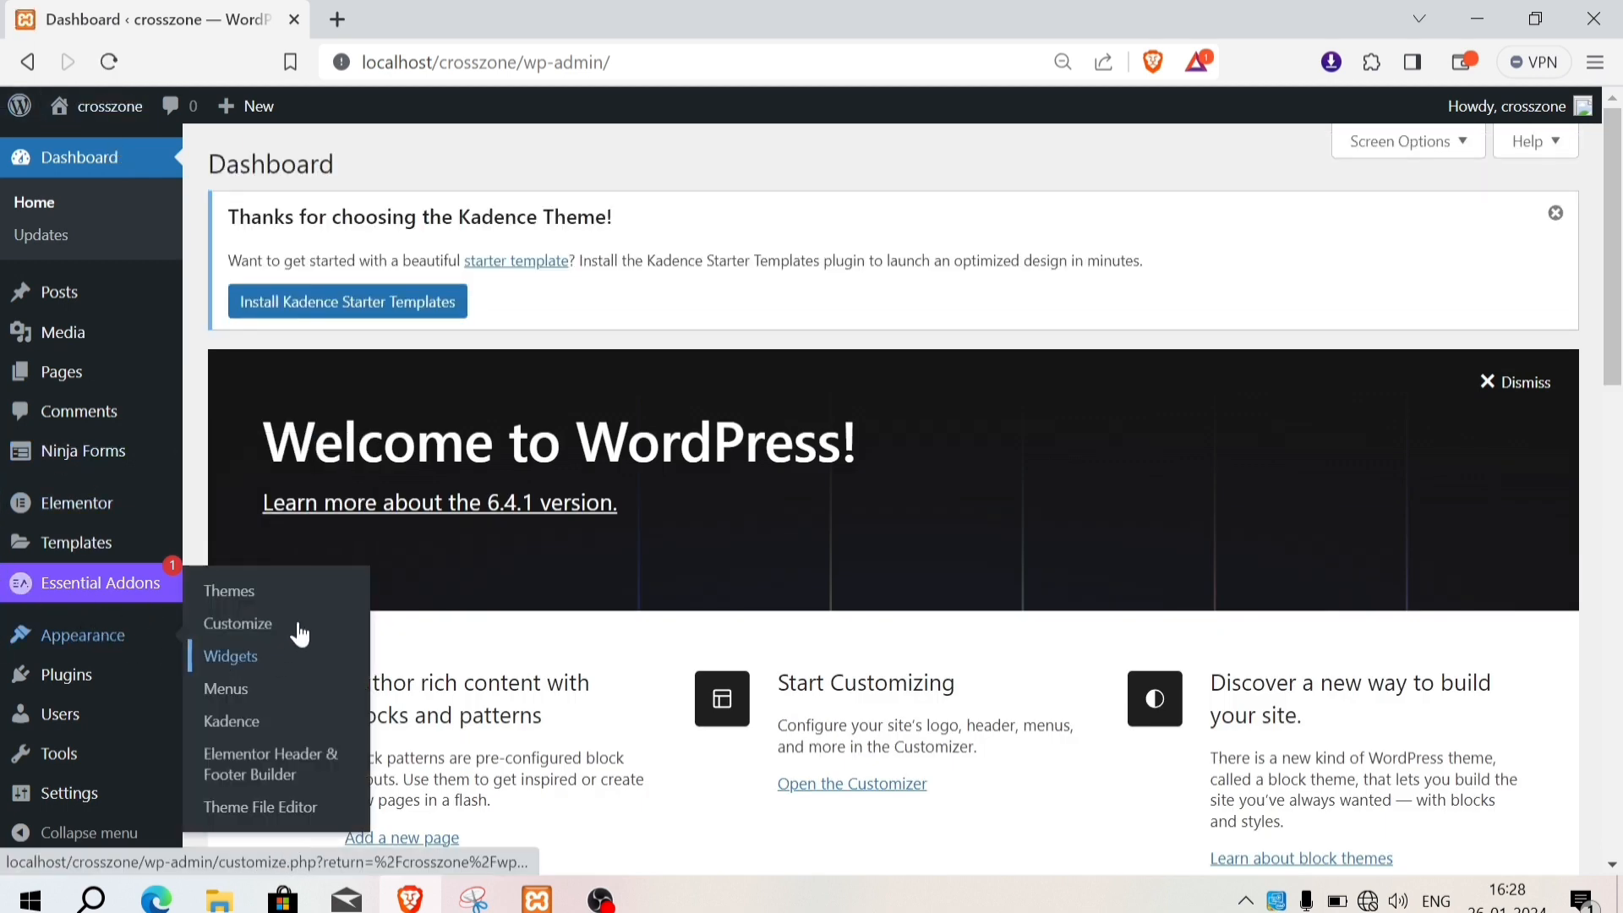
pyautogui.click(311, 772)
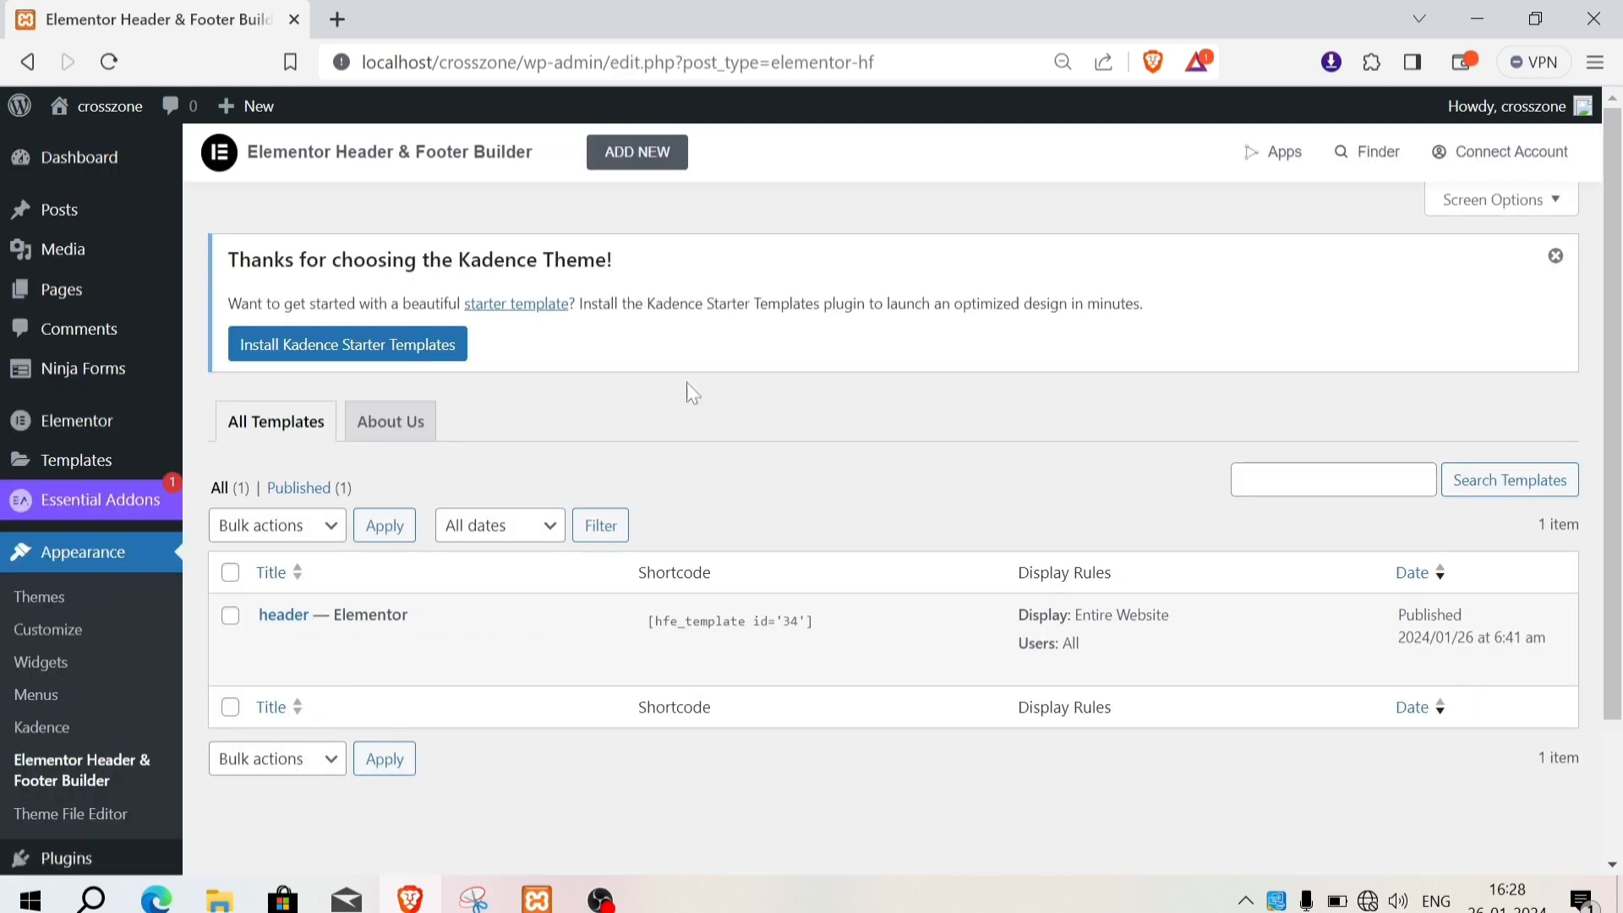
pyautogui.click(649, 158)
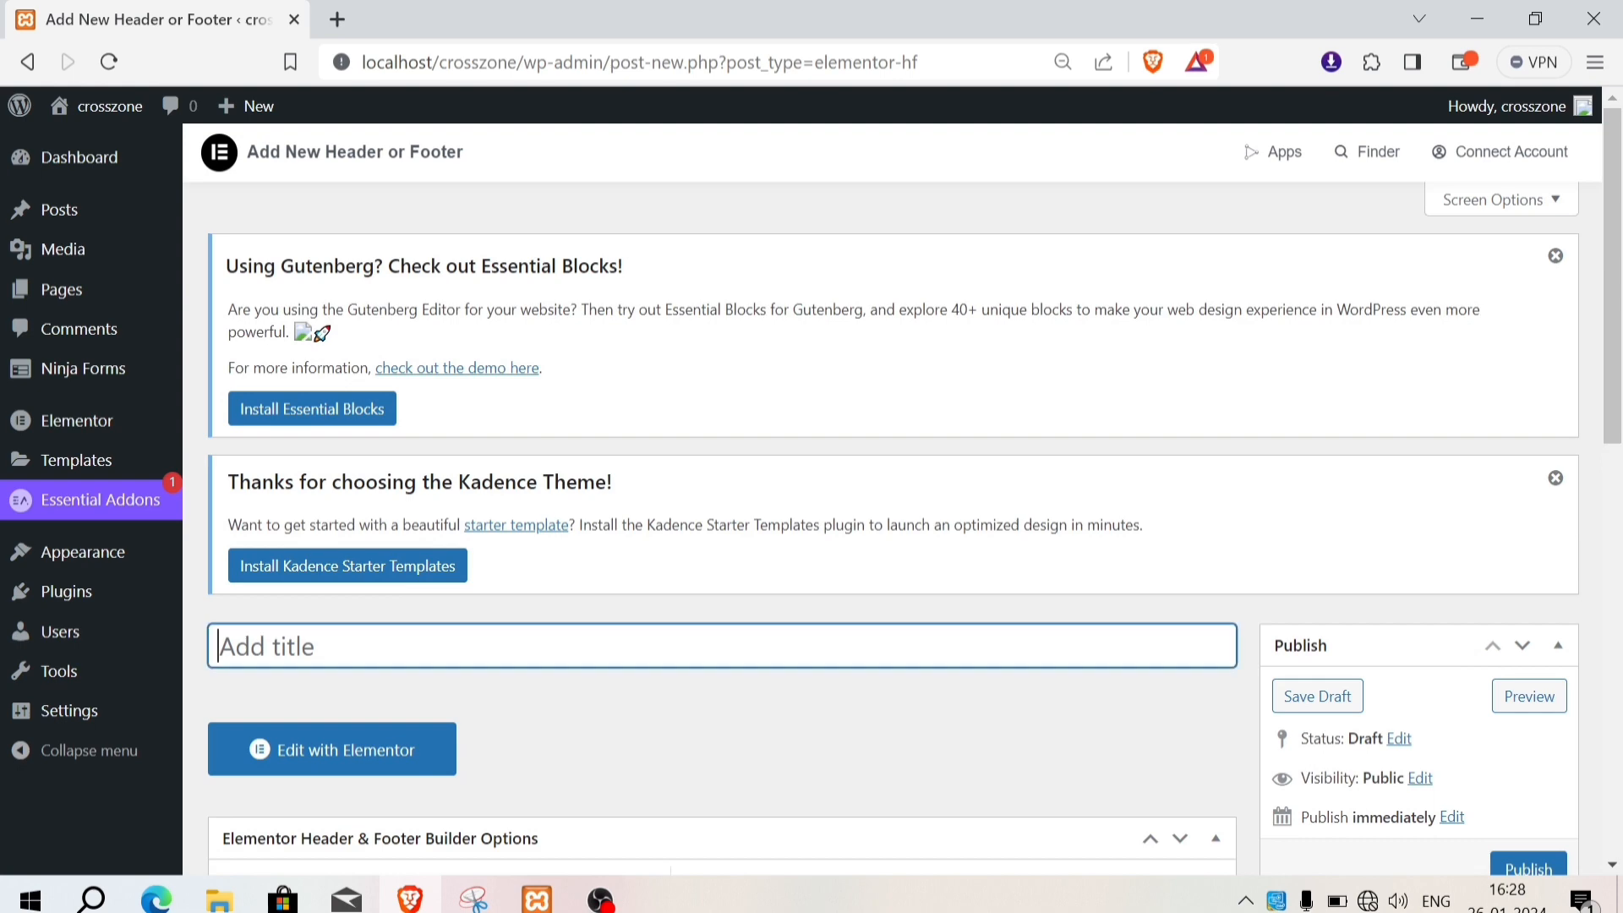
# Step: Title the template "footer", set its type to Footer and its user role to All, and publish it
pyautogui.write('footer')
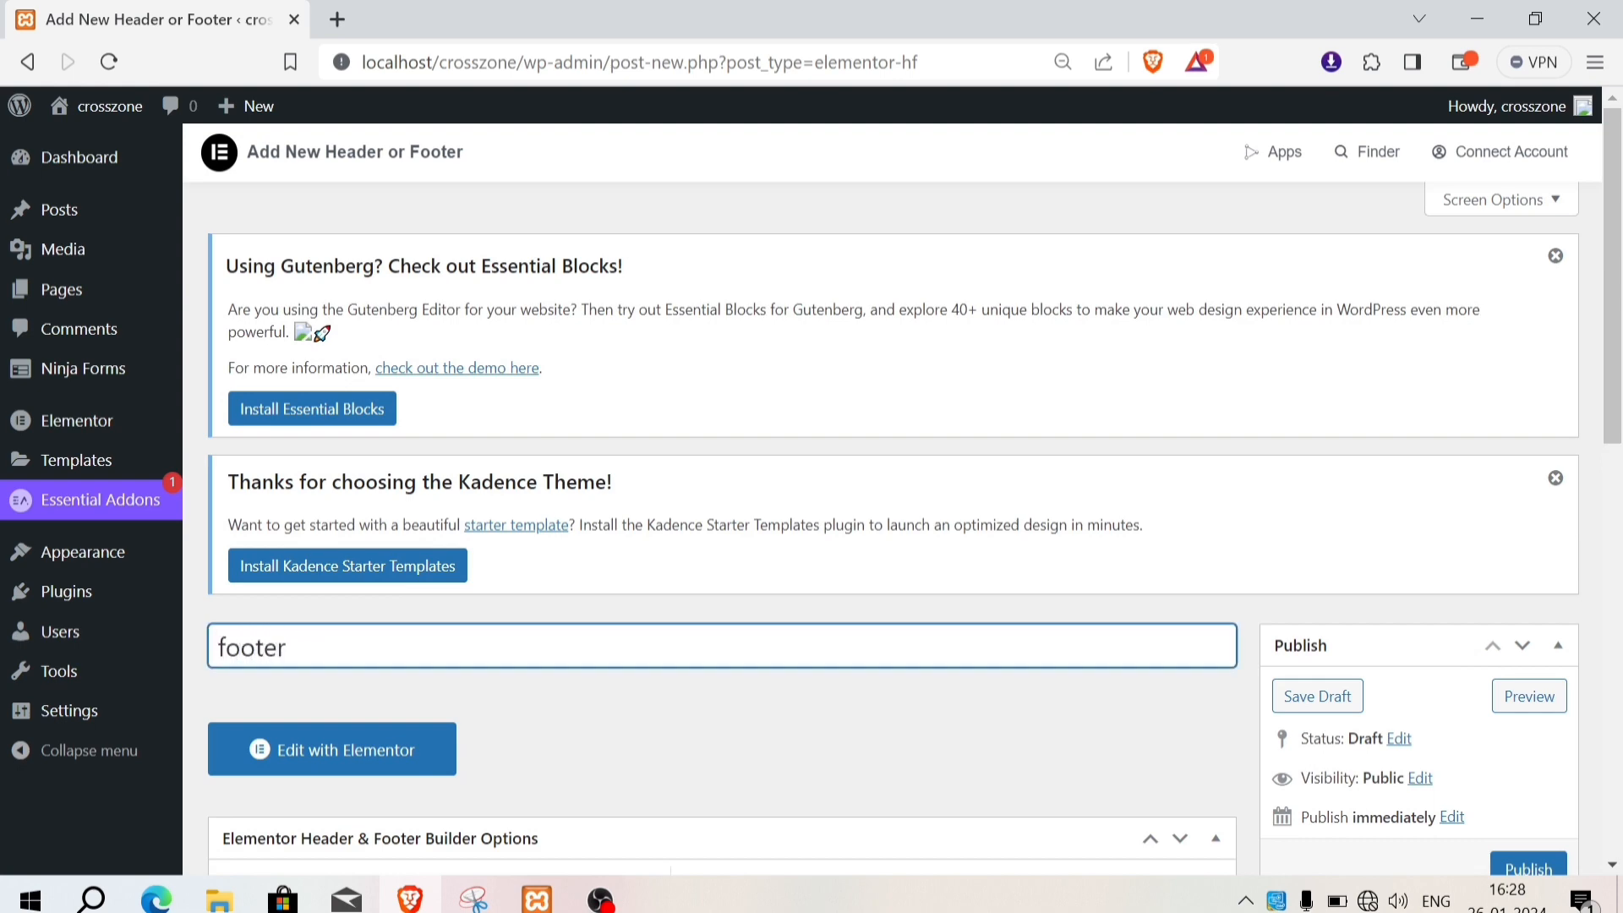
pyautogui.scroll(-5, 689, 426)
pyautogui.click(776, 381)
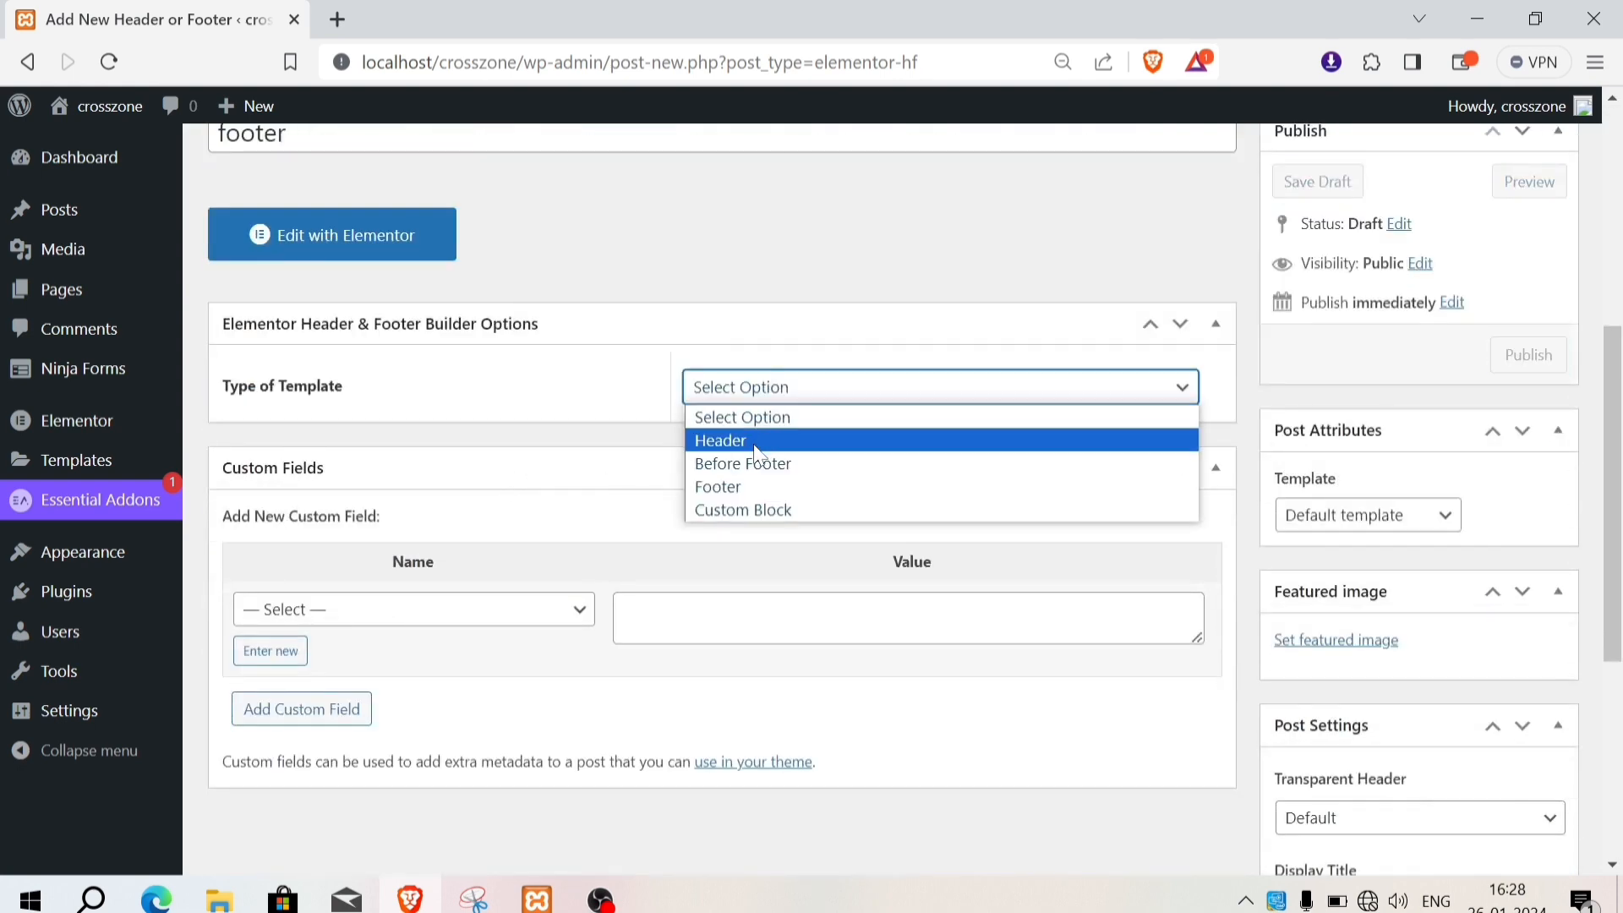
pyautogui.click(732, 494)
pyautogui.click(757, 621)
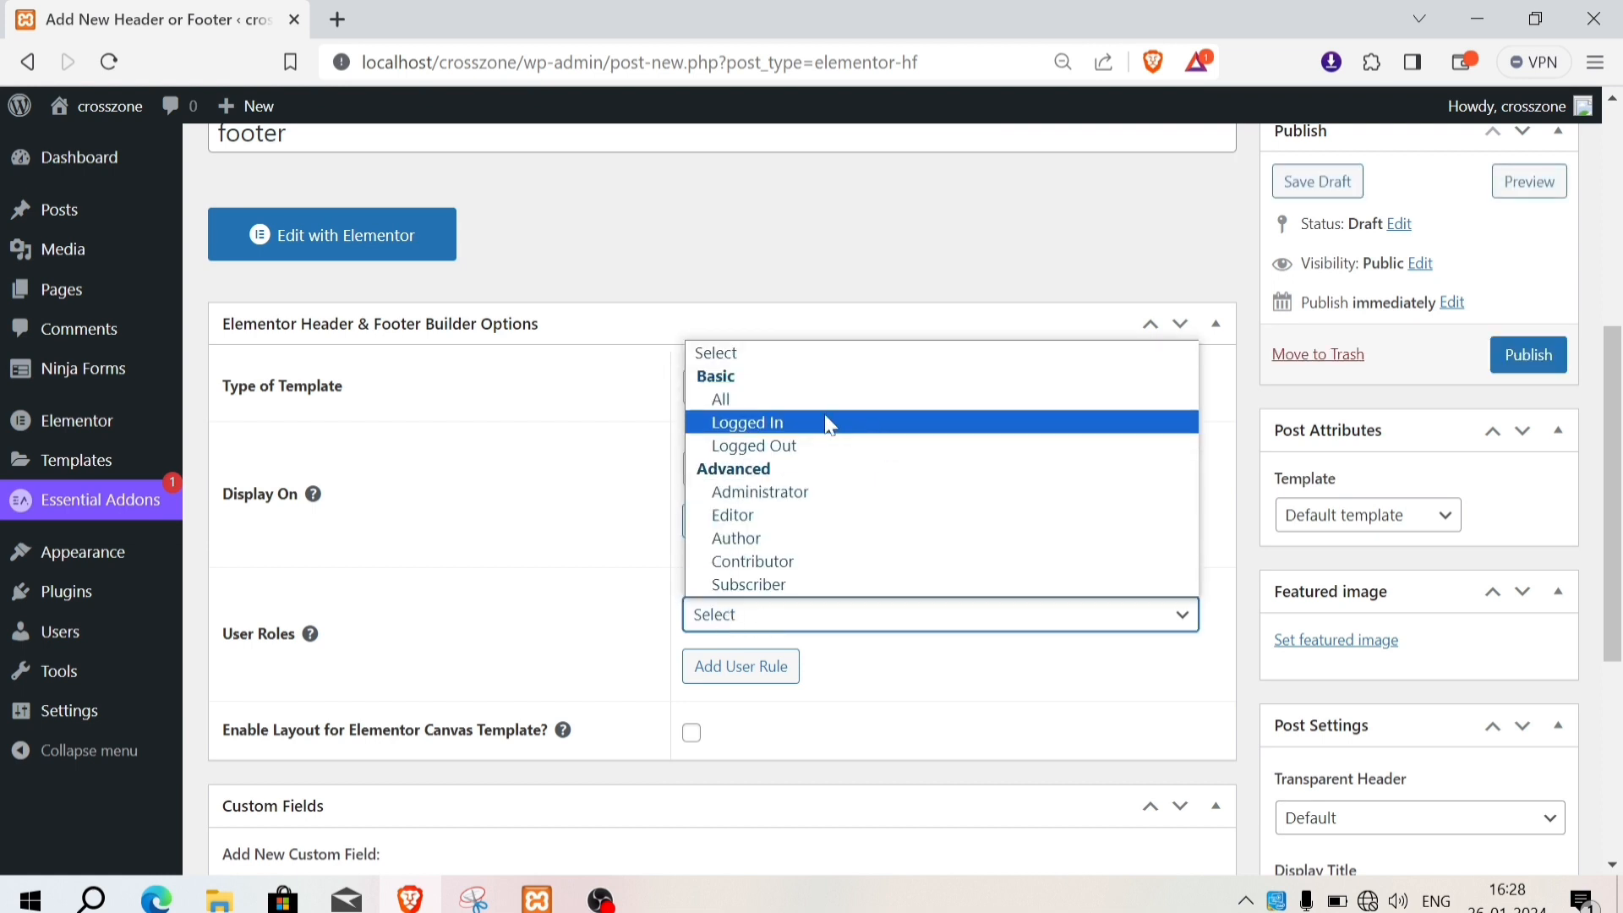
pyautogui.click(795, 399)
pyautogui.click(1496, 378)
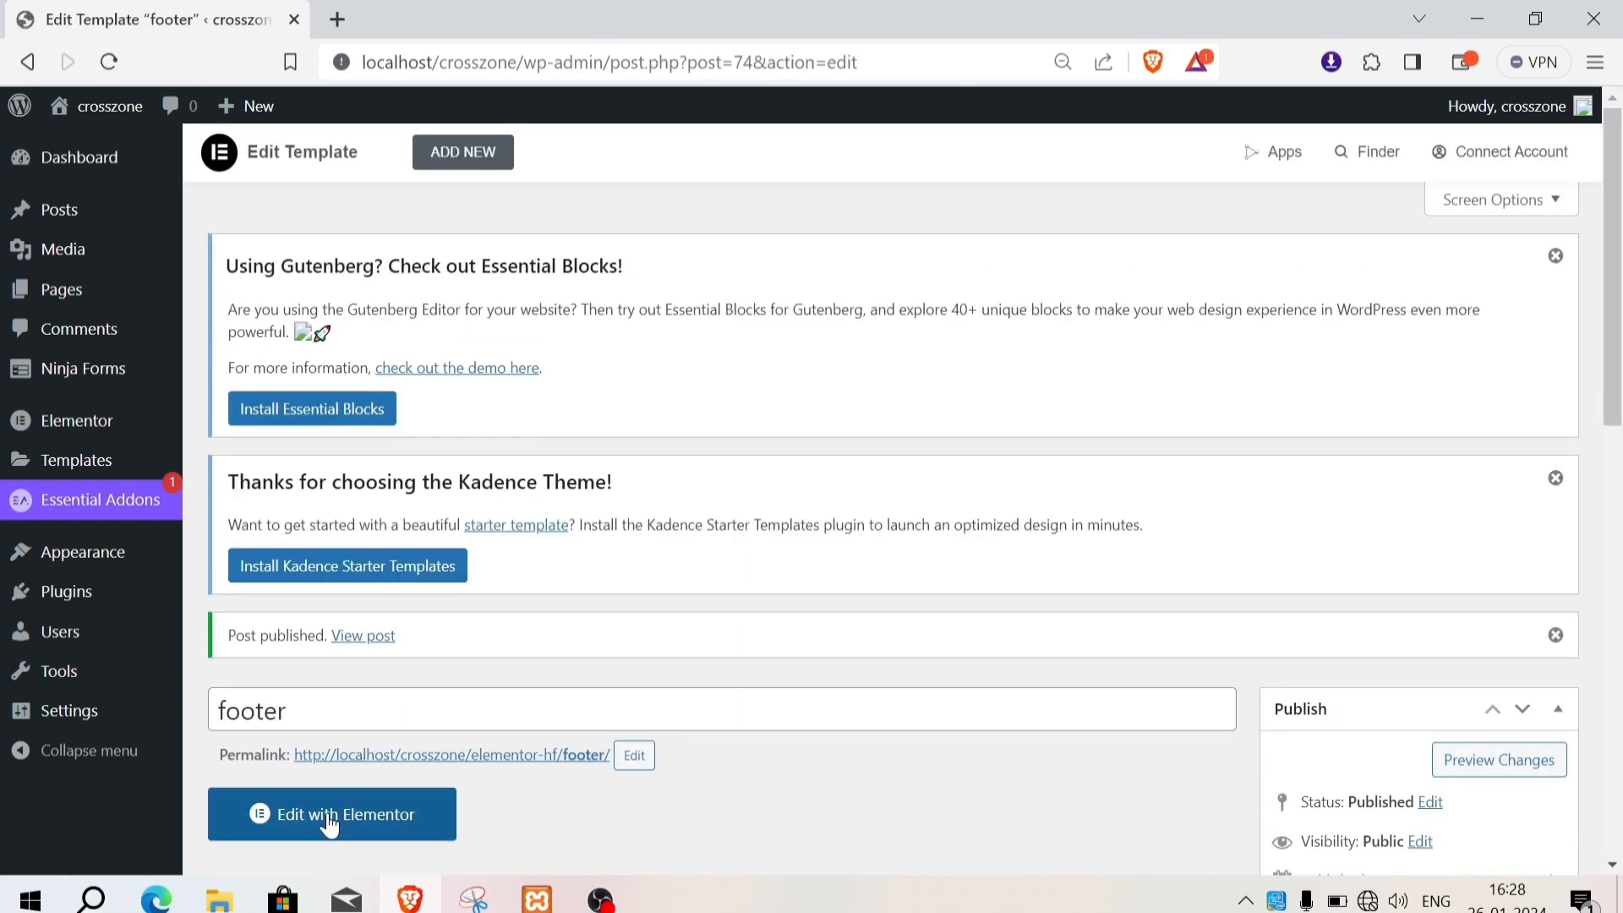
# Step: Open the footer template in the Elementor editor and add a four-column container
pyautogui.click(329, 824)
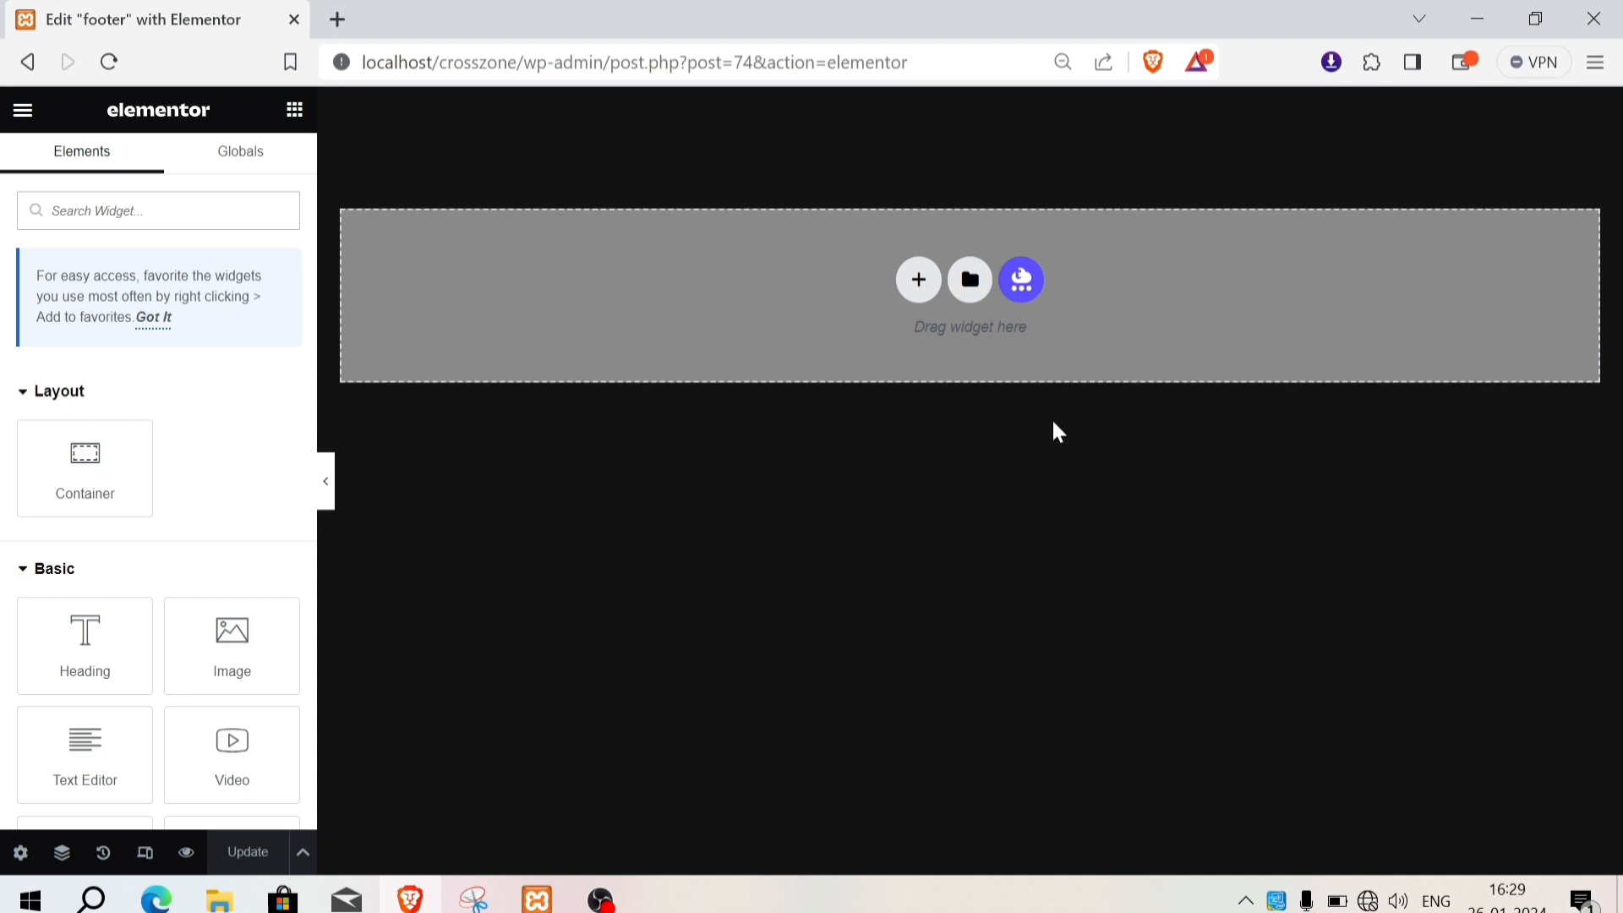
pyautogui.click(917, 298)
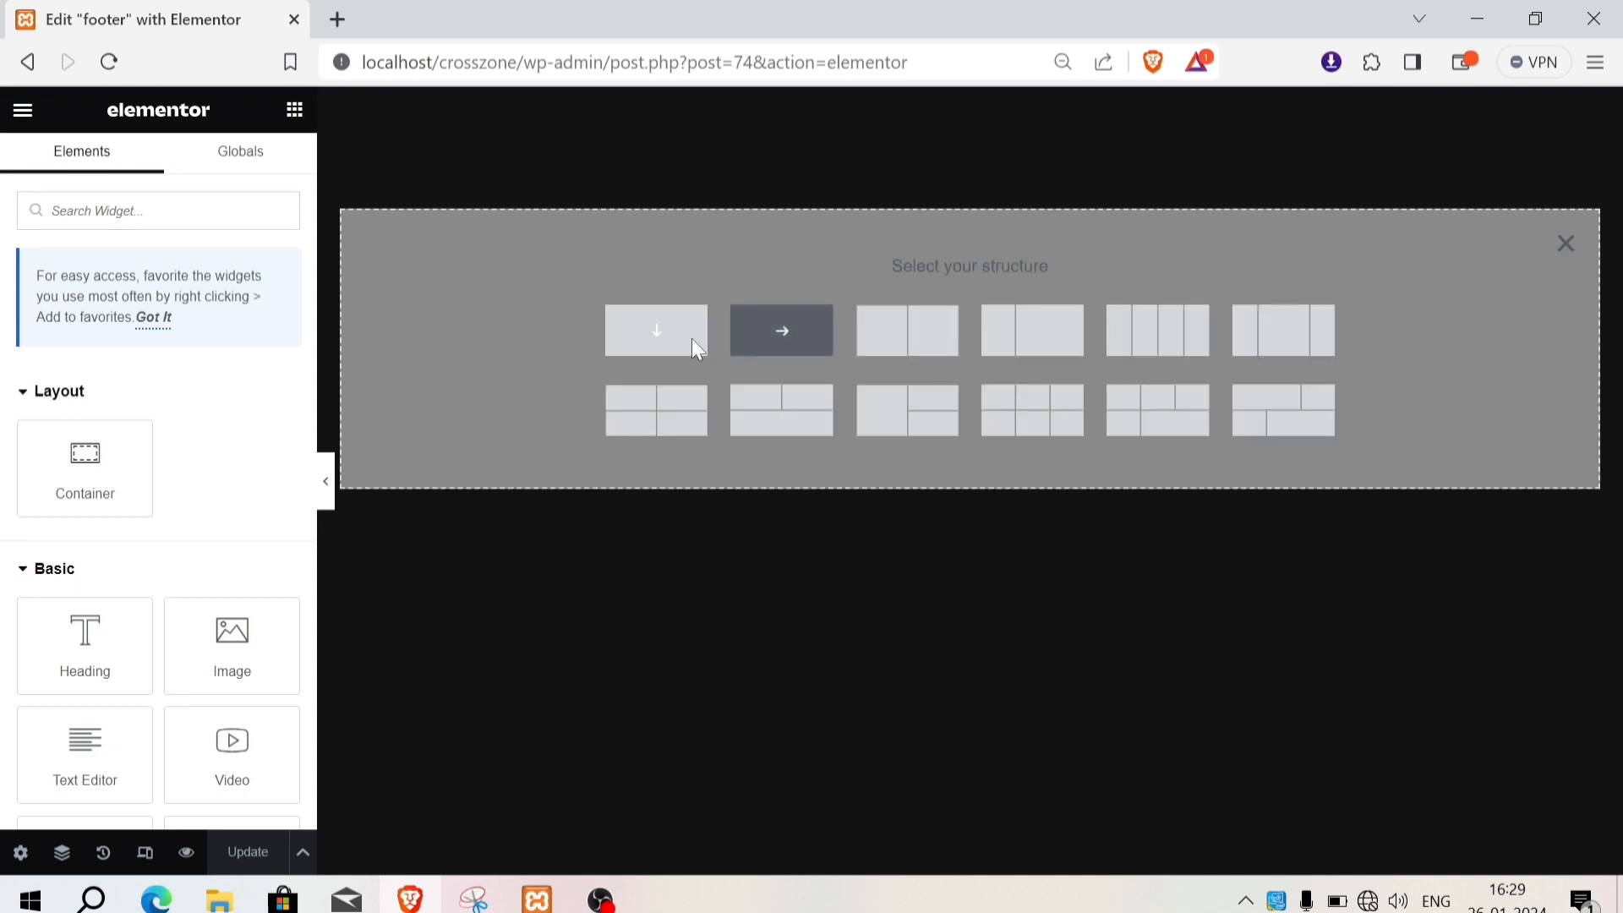
pyautogui.click(1146, 338)
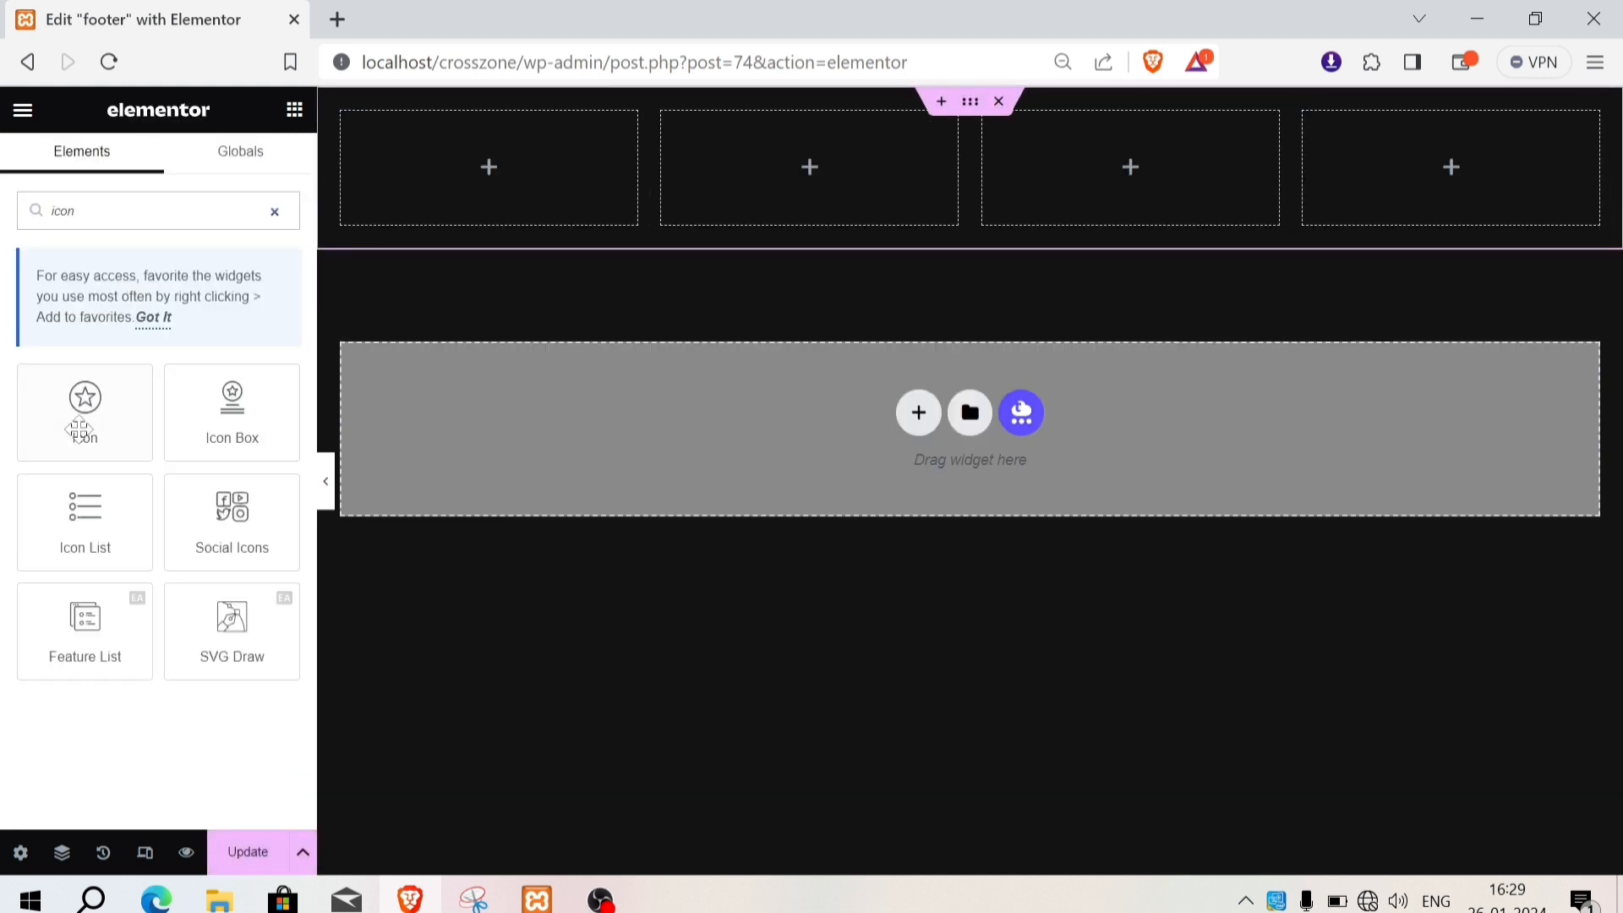
# Step: Add an Icon widget to the first column, replace its star with the CROSSZONE logo SVG and set the size to 102 px
pyautogui.moveTo(80, 429); pyautogui.dragTo(431, 212)
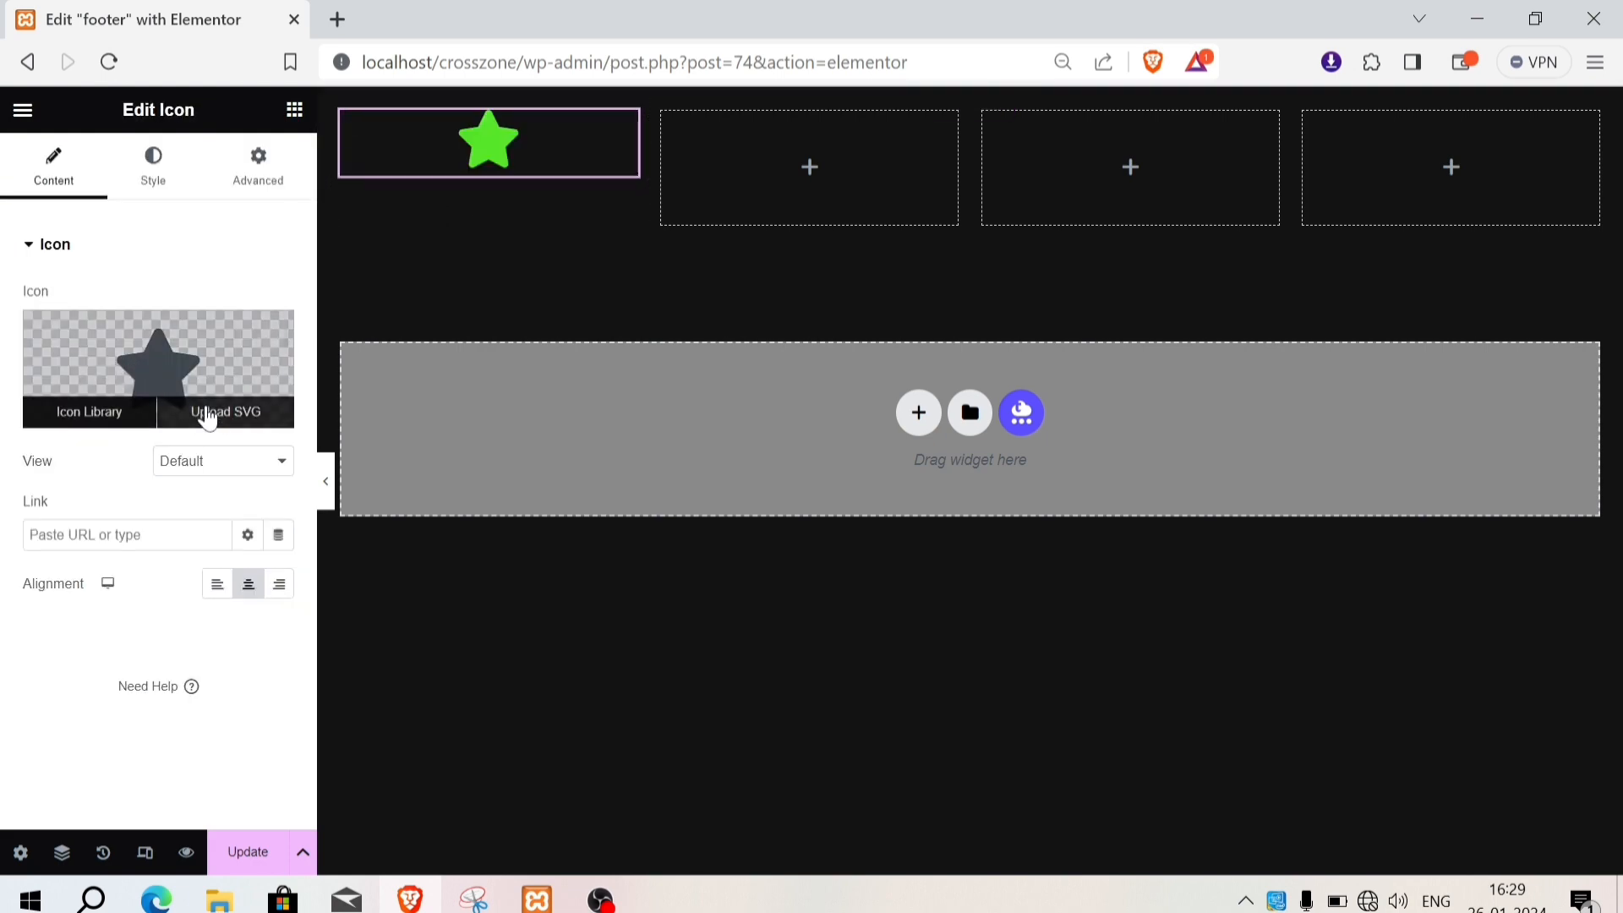
pyautogui.click(120, 373)
pyautogui.click(118, 367)
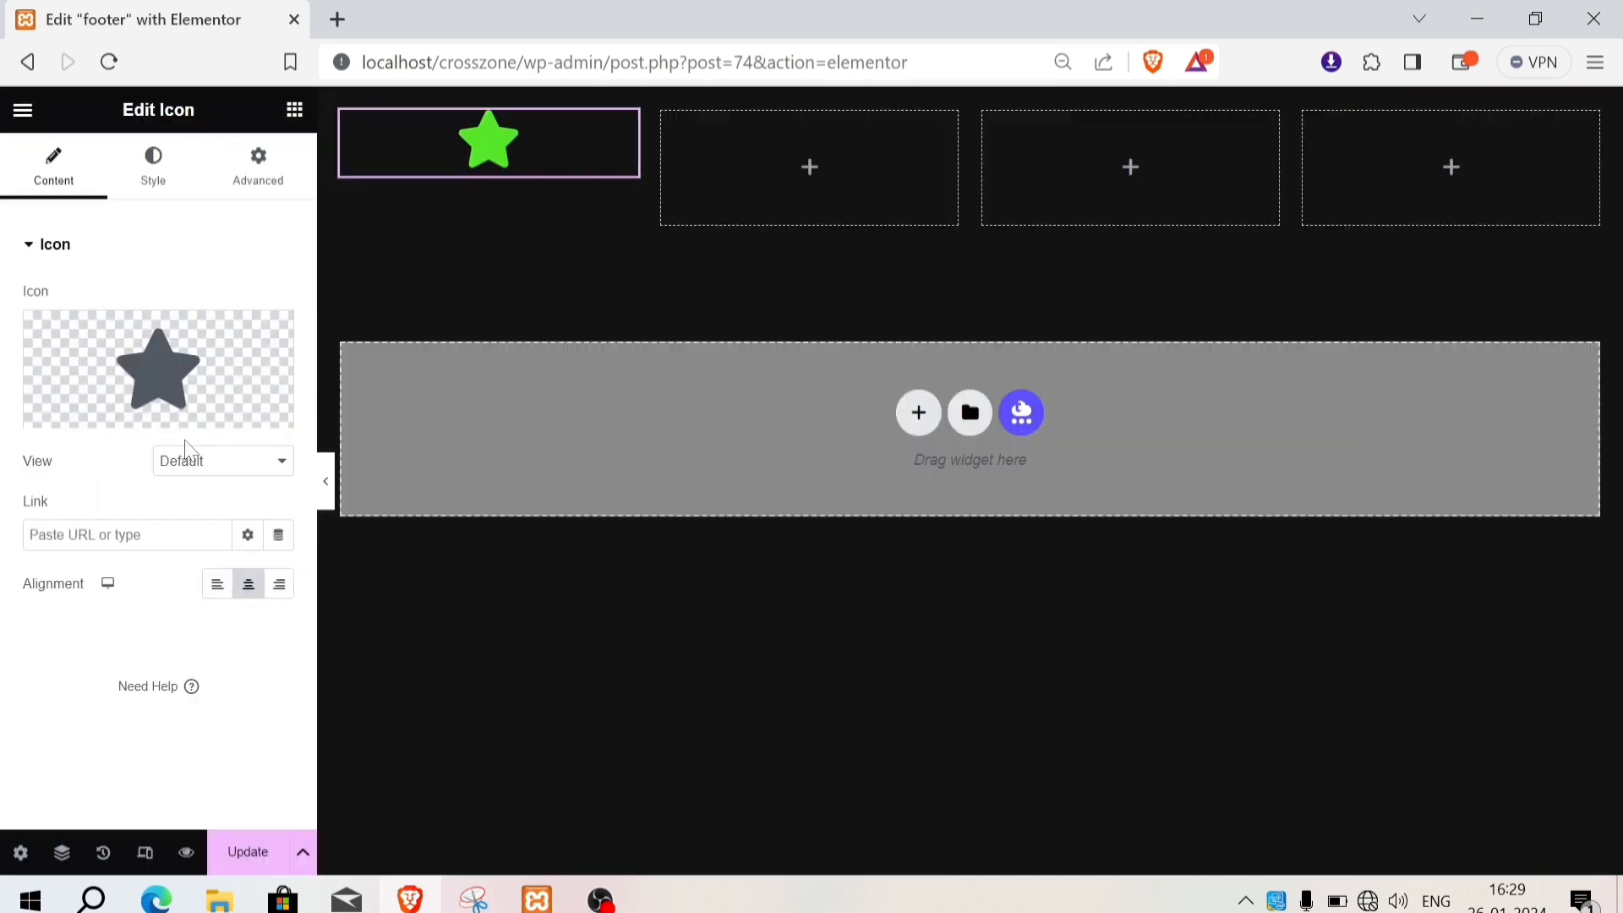
pyautogui.click(224, 411)
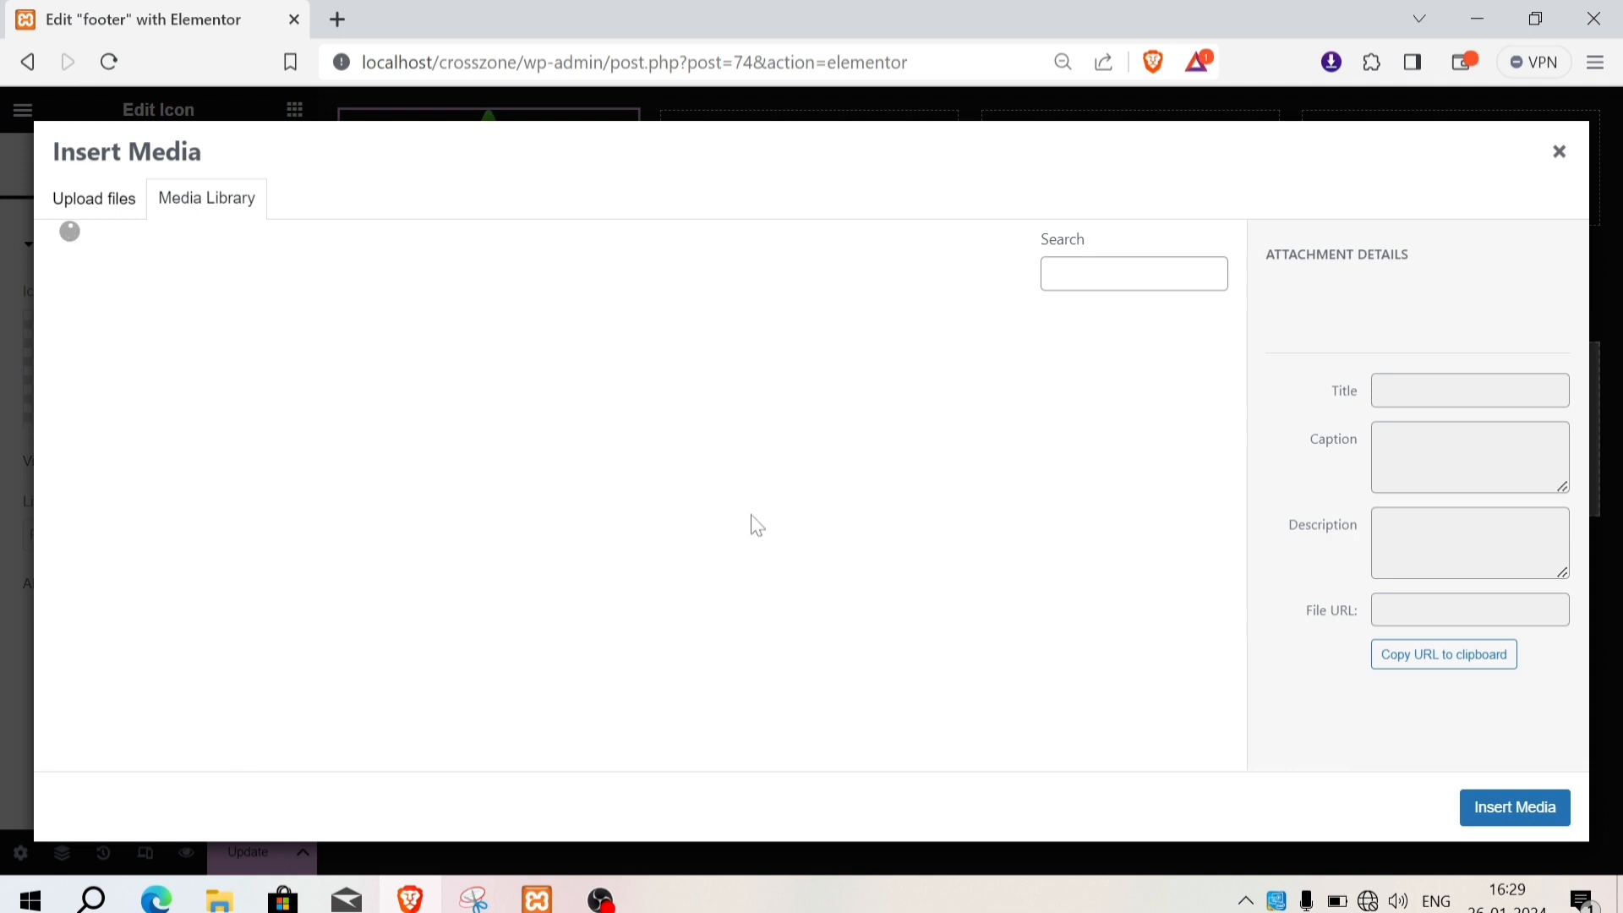
pyautogui.click(1514, 807)
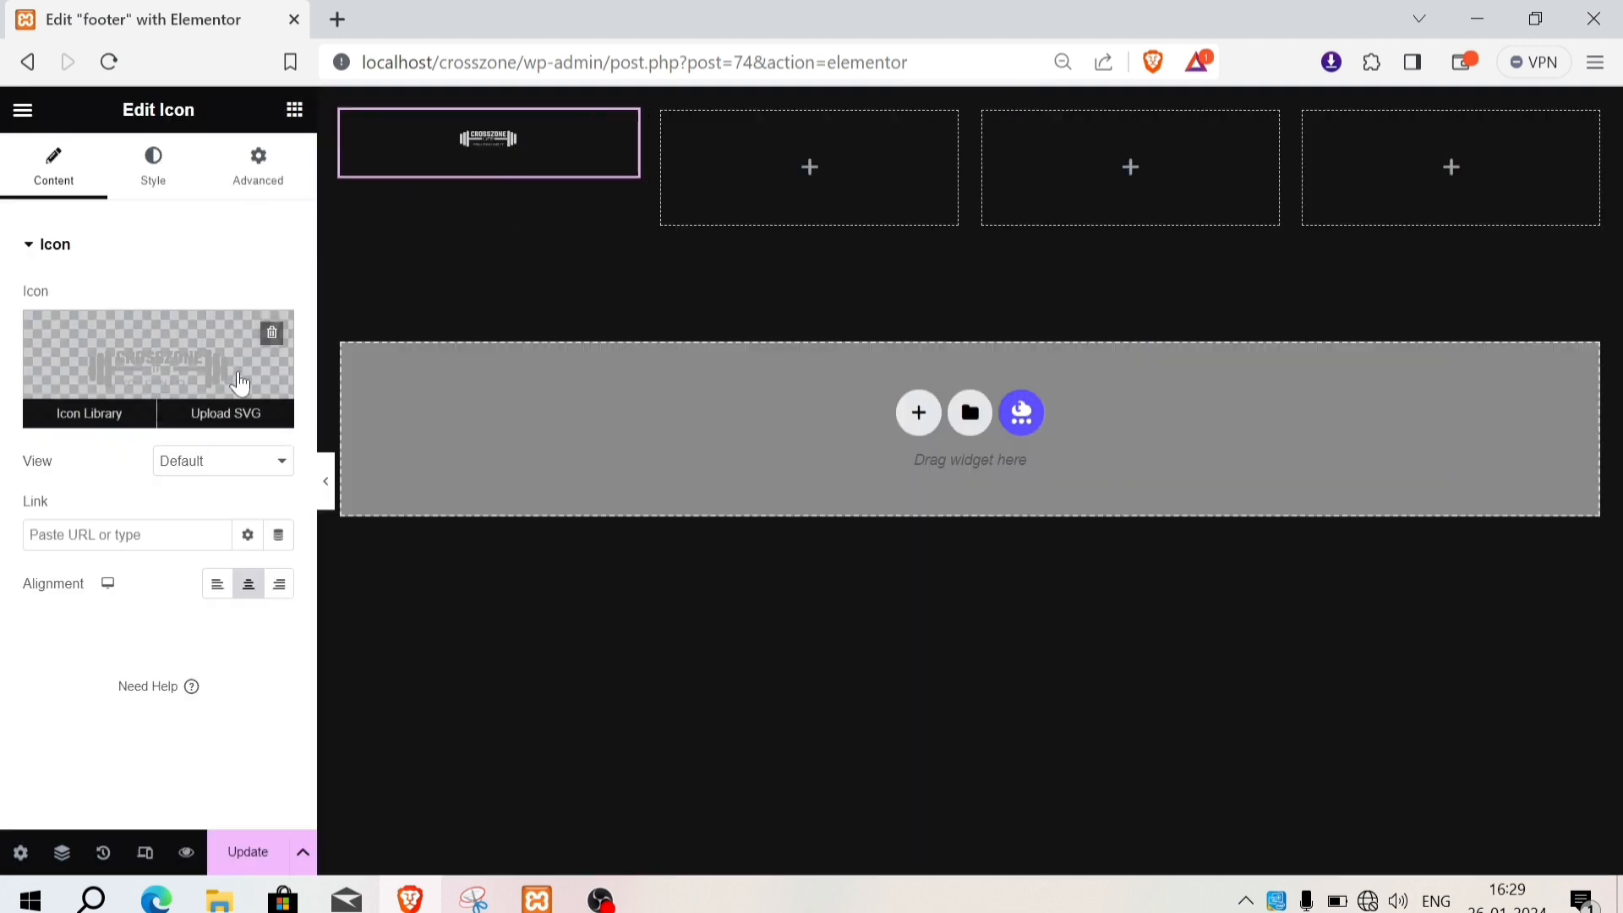
pyautogui.click(152, 194)
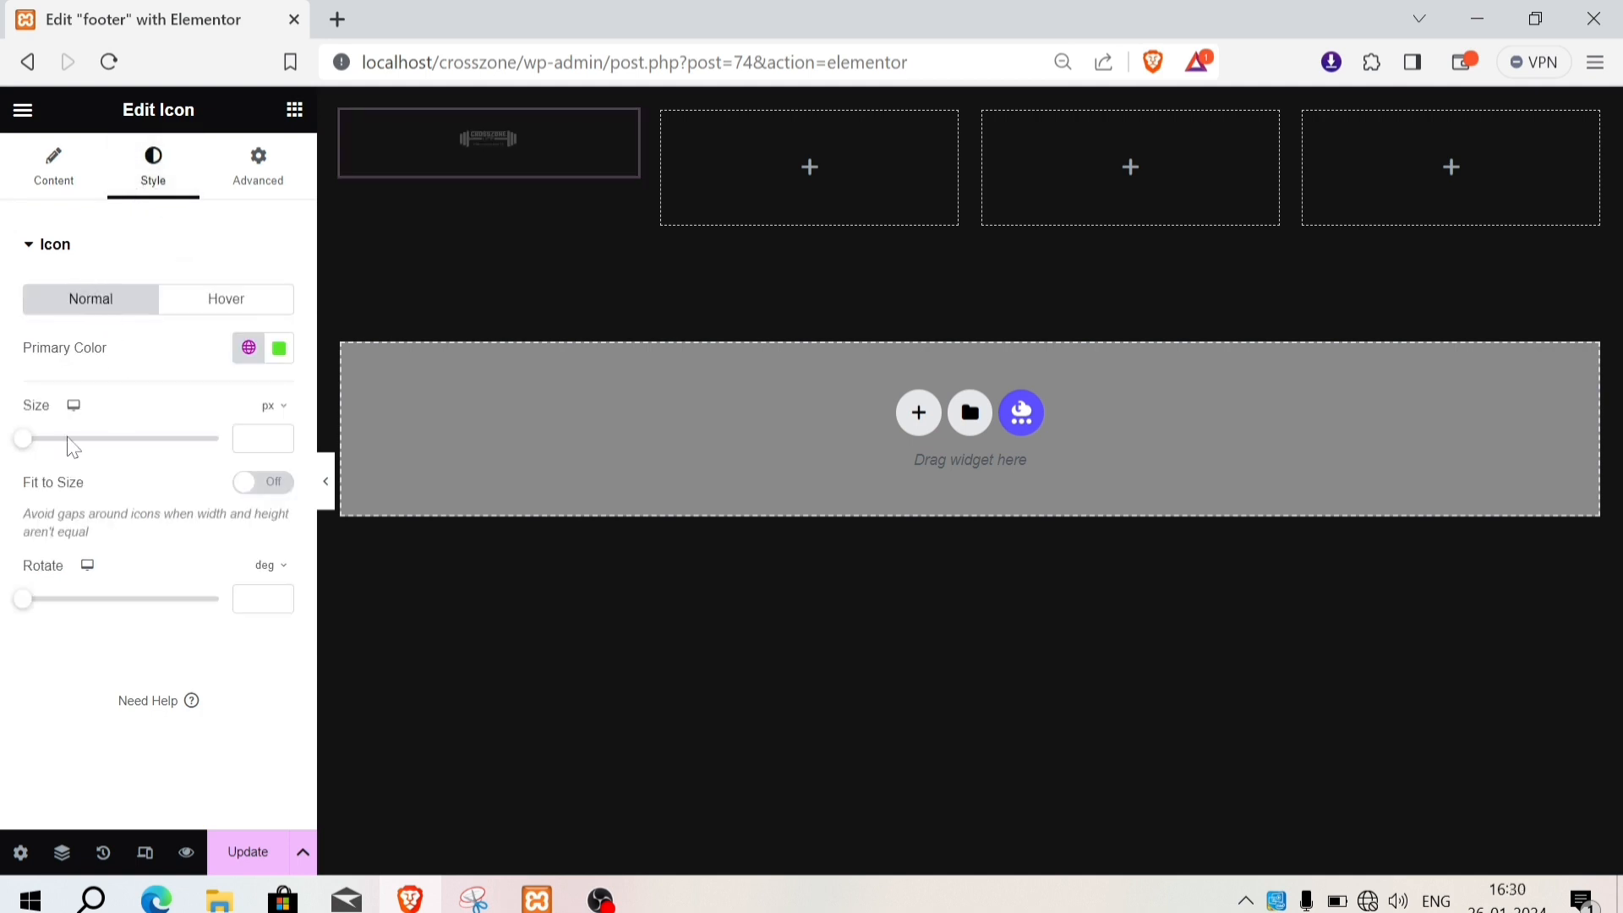
pyautogui.moveTo(28, 443); pyautogui.dragTo(95, 464)
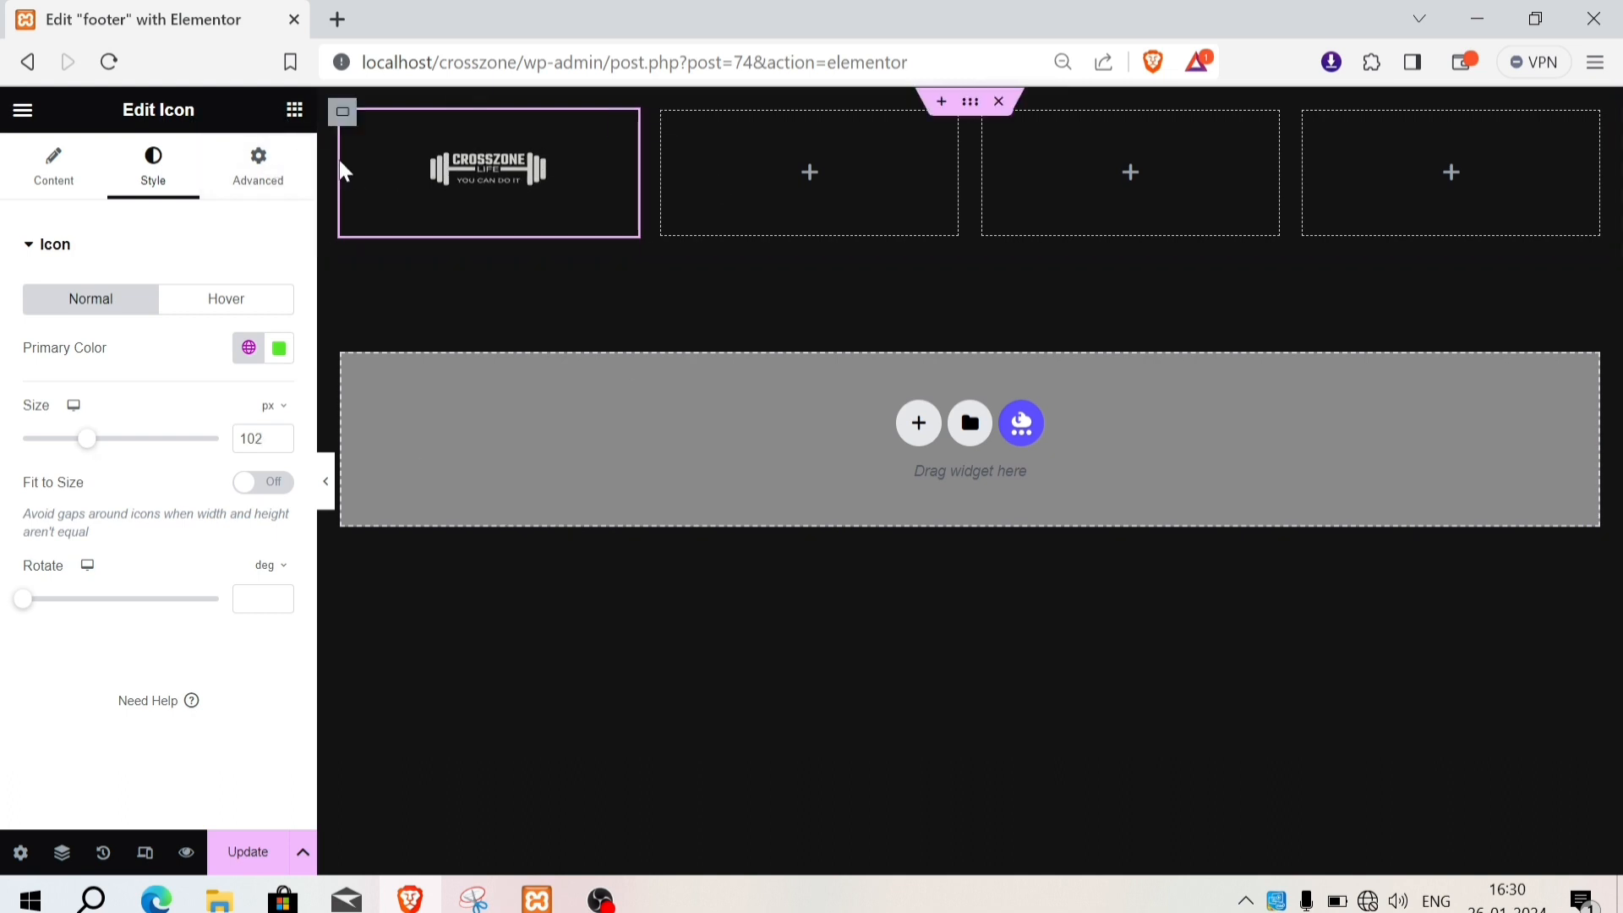
# Step: Find the Social Icons widget and place it below the logo in the first column
pyautogui.click(294, 110)
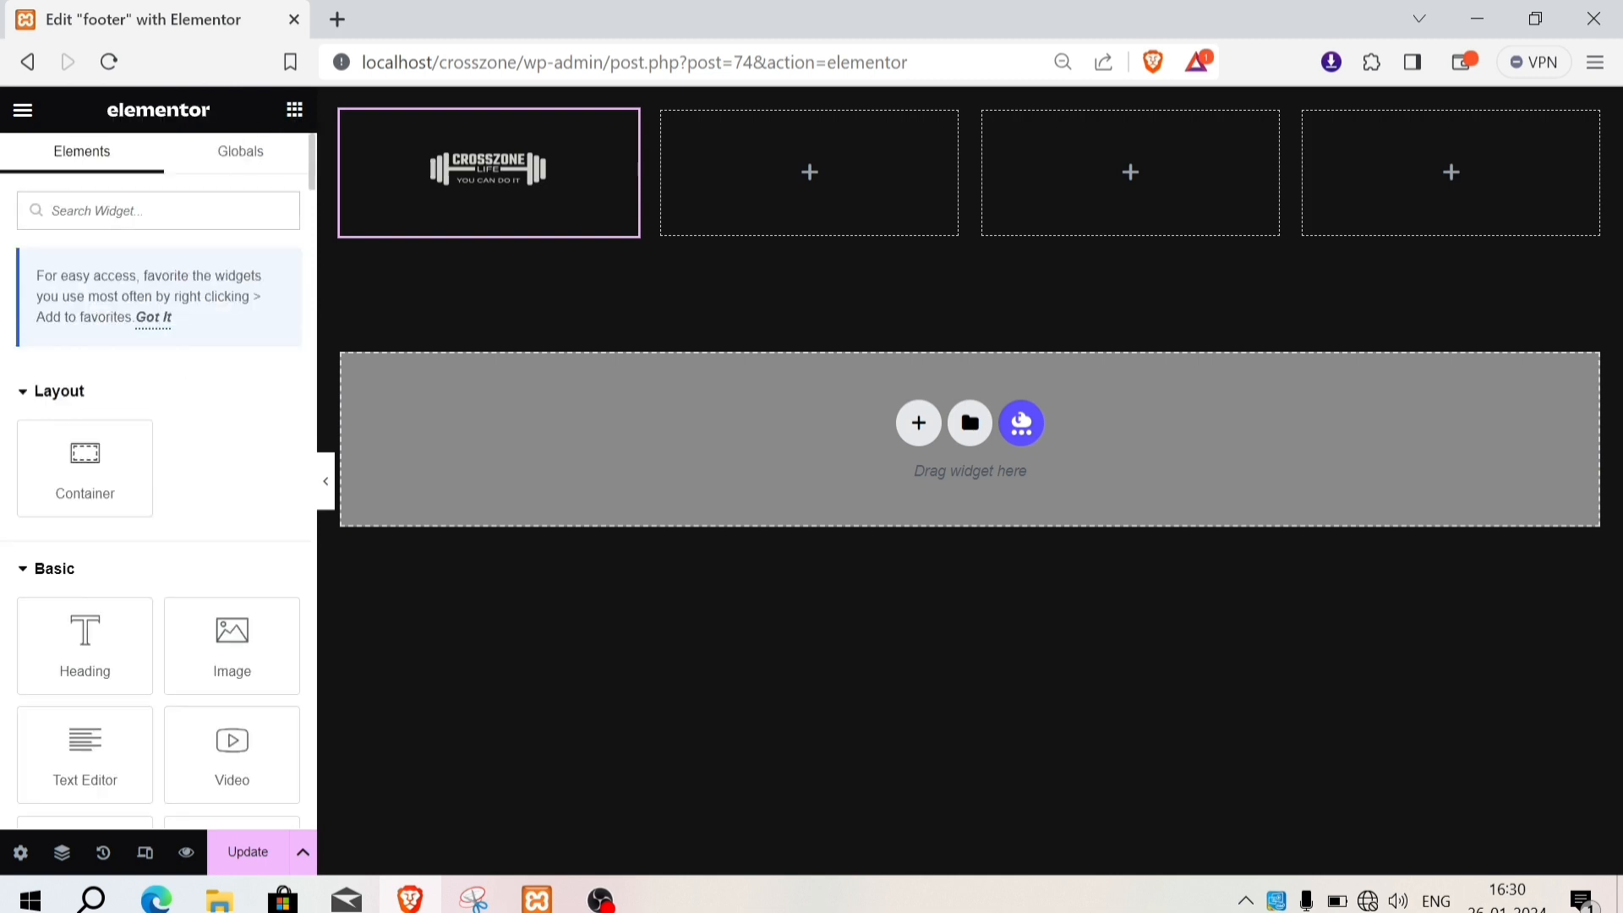
pyautogui.write('socia')
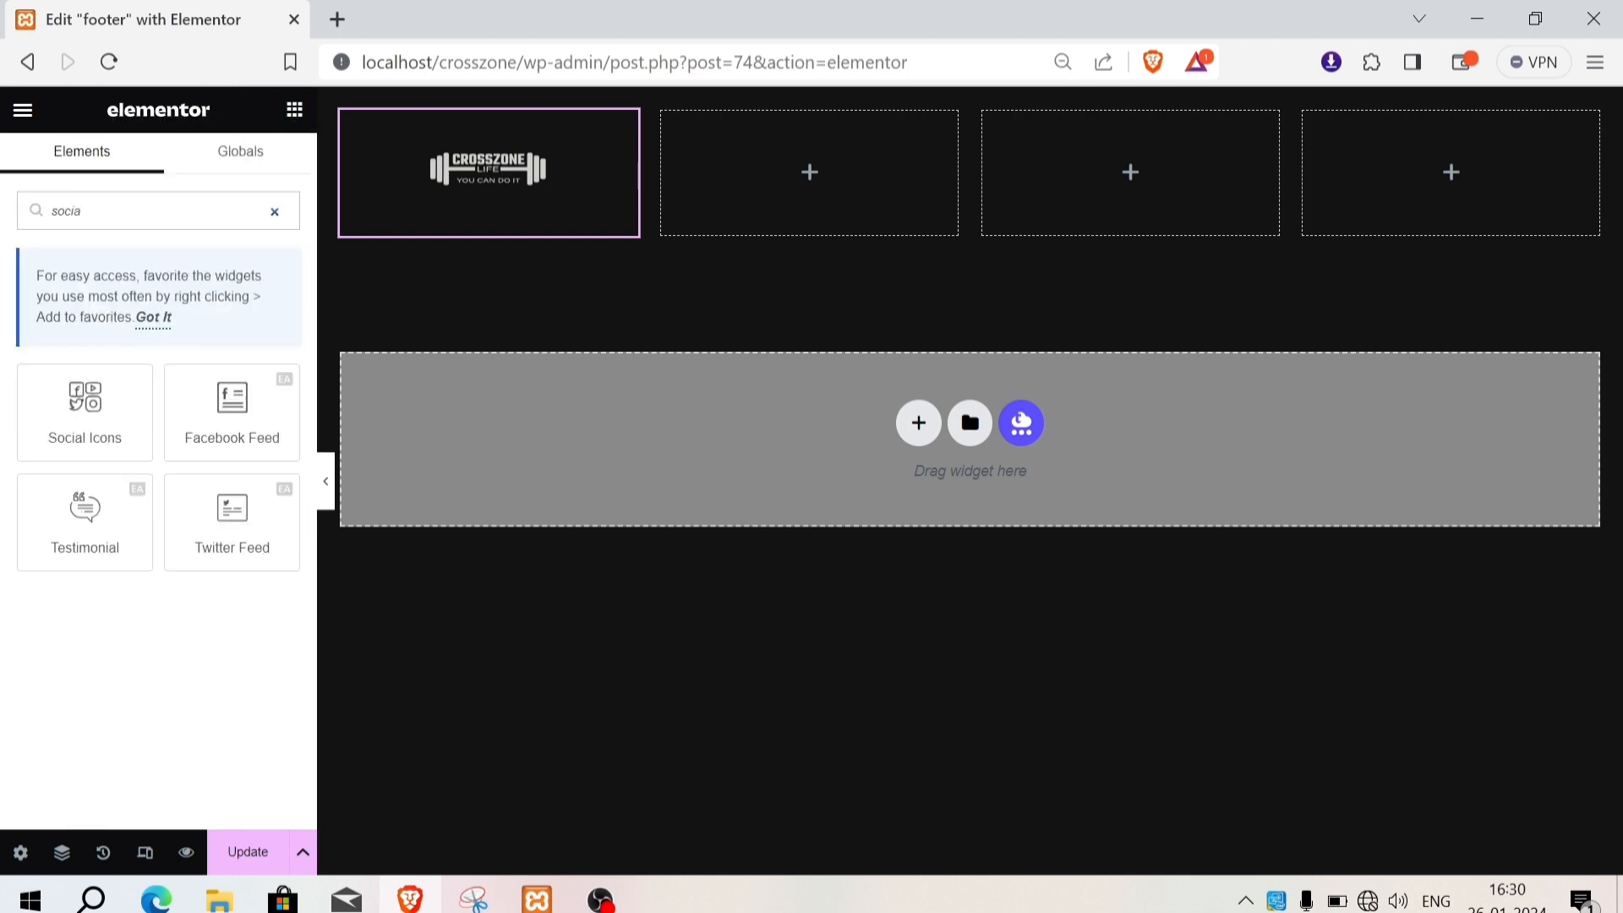
pyautogui.moveTo(127, 371); pyautogui.dragTo(487, 216)
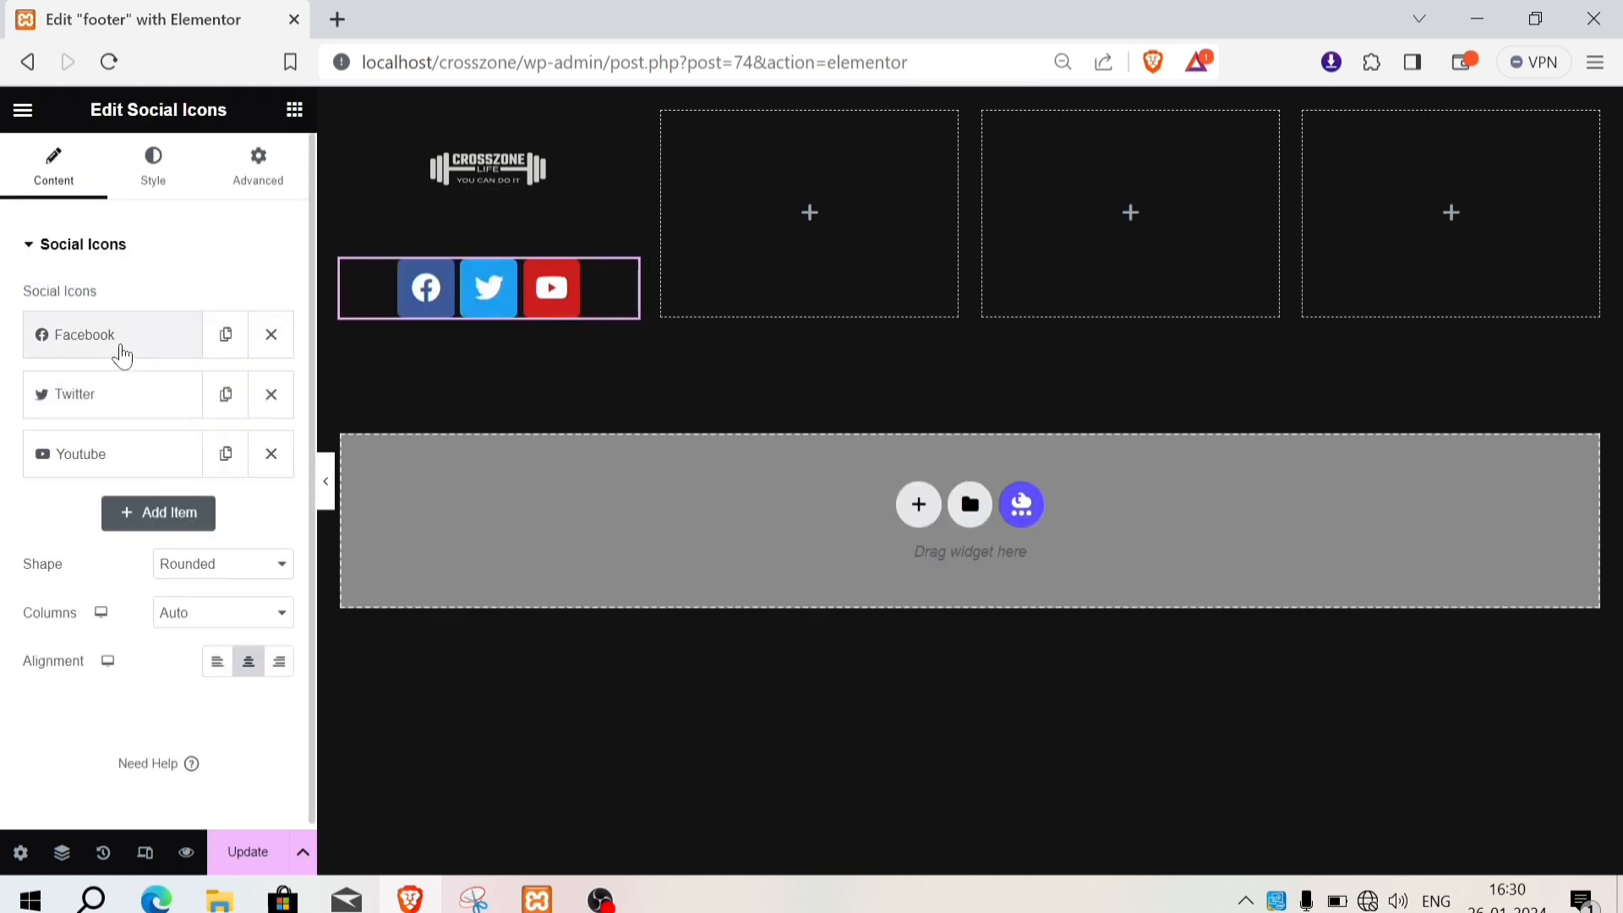
# Step: Switch the Facebook icon's color to Custom and make its primary color fully transparent (#02010100)
pyautogui.click(123, 353)
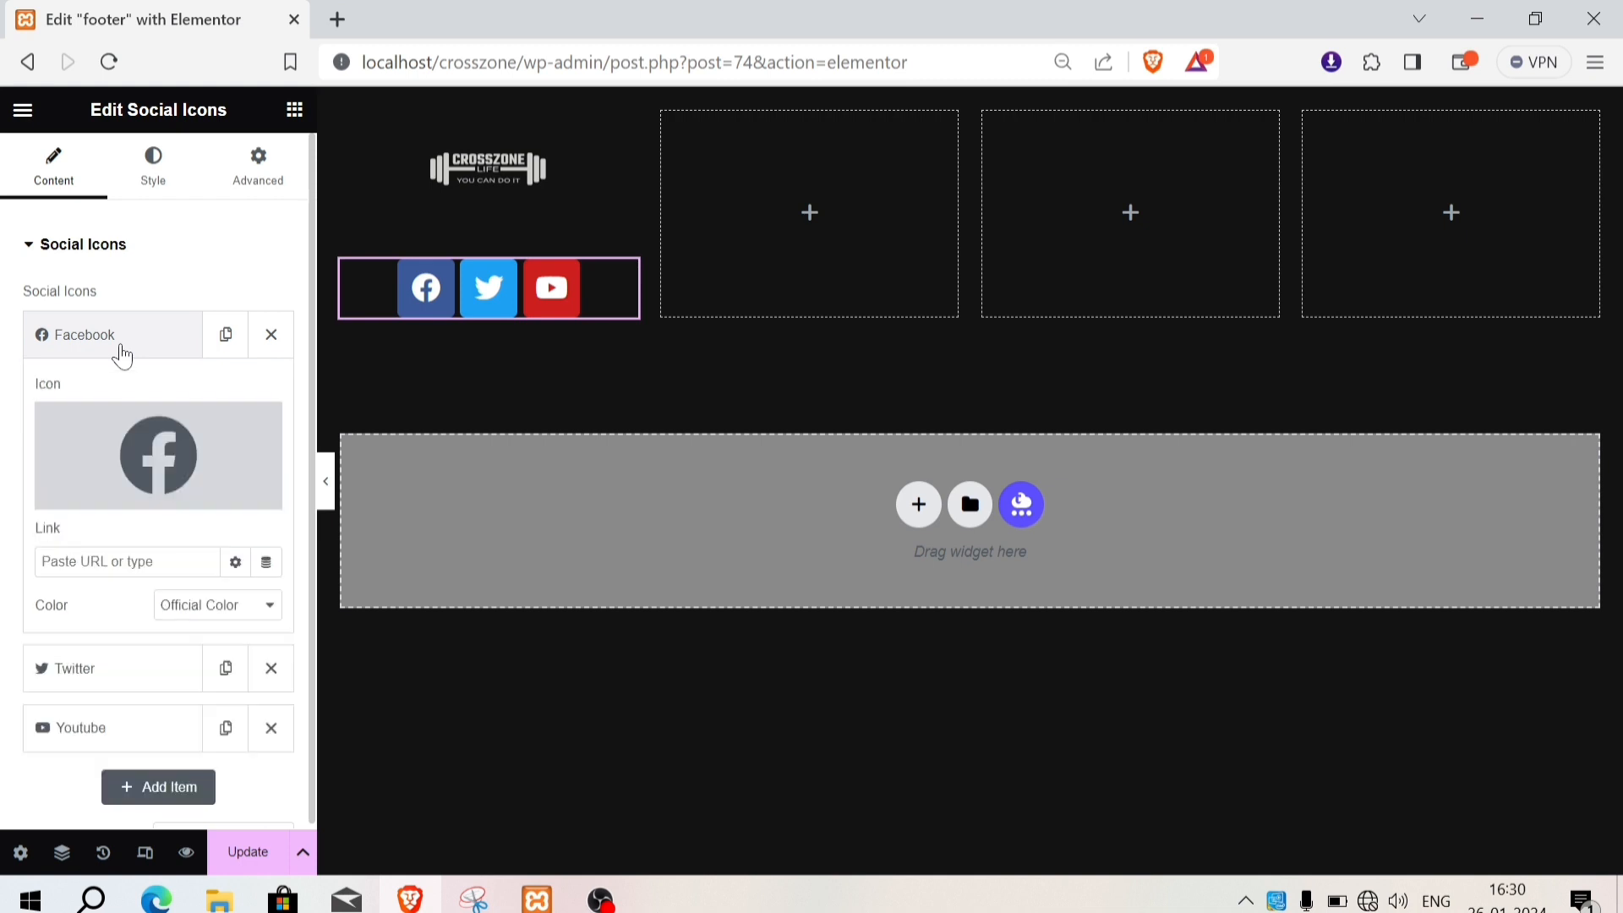
pyautogui.click(213, 605)
pyautogui.click(211, 644)
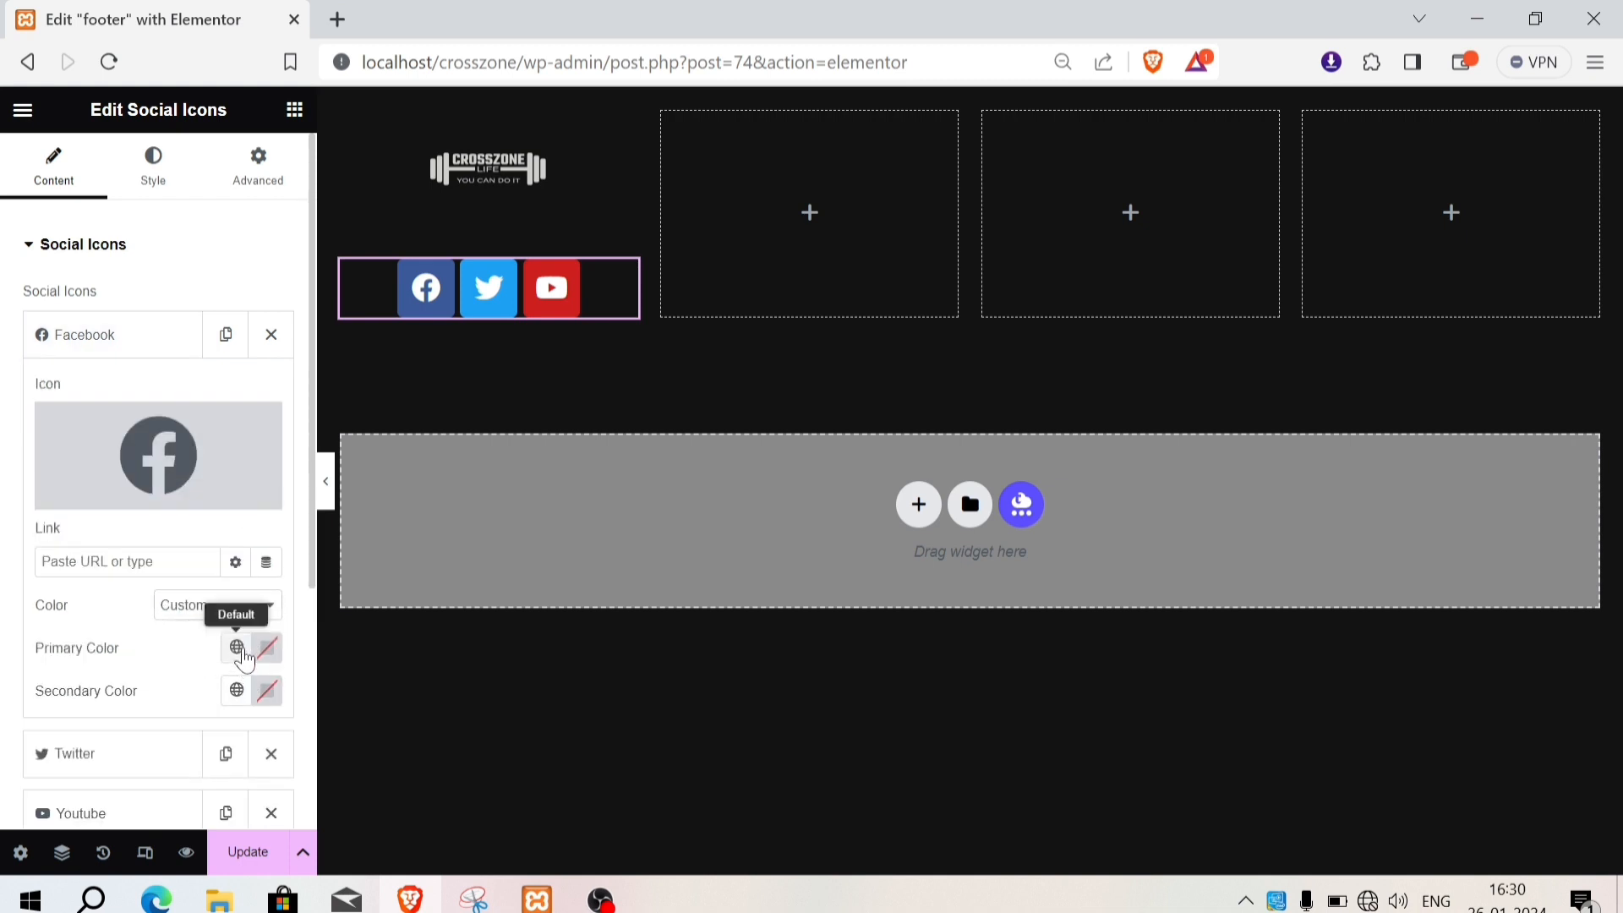
pyautogui.click(237, 647)
pyautogui.click(138, 703)
pyautogui.click(267, 647)
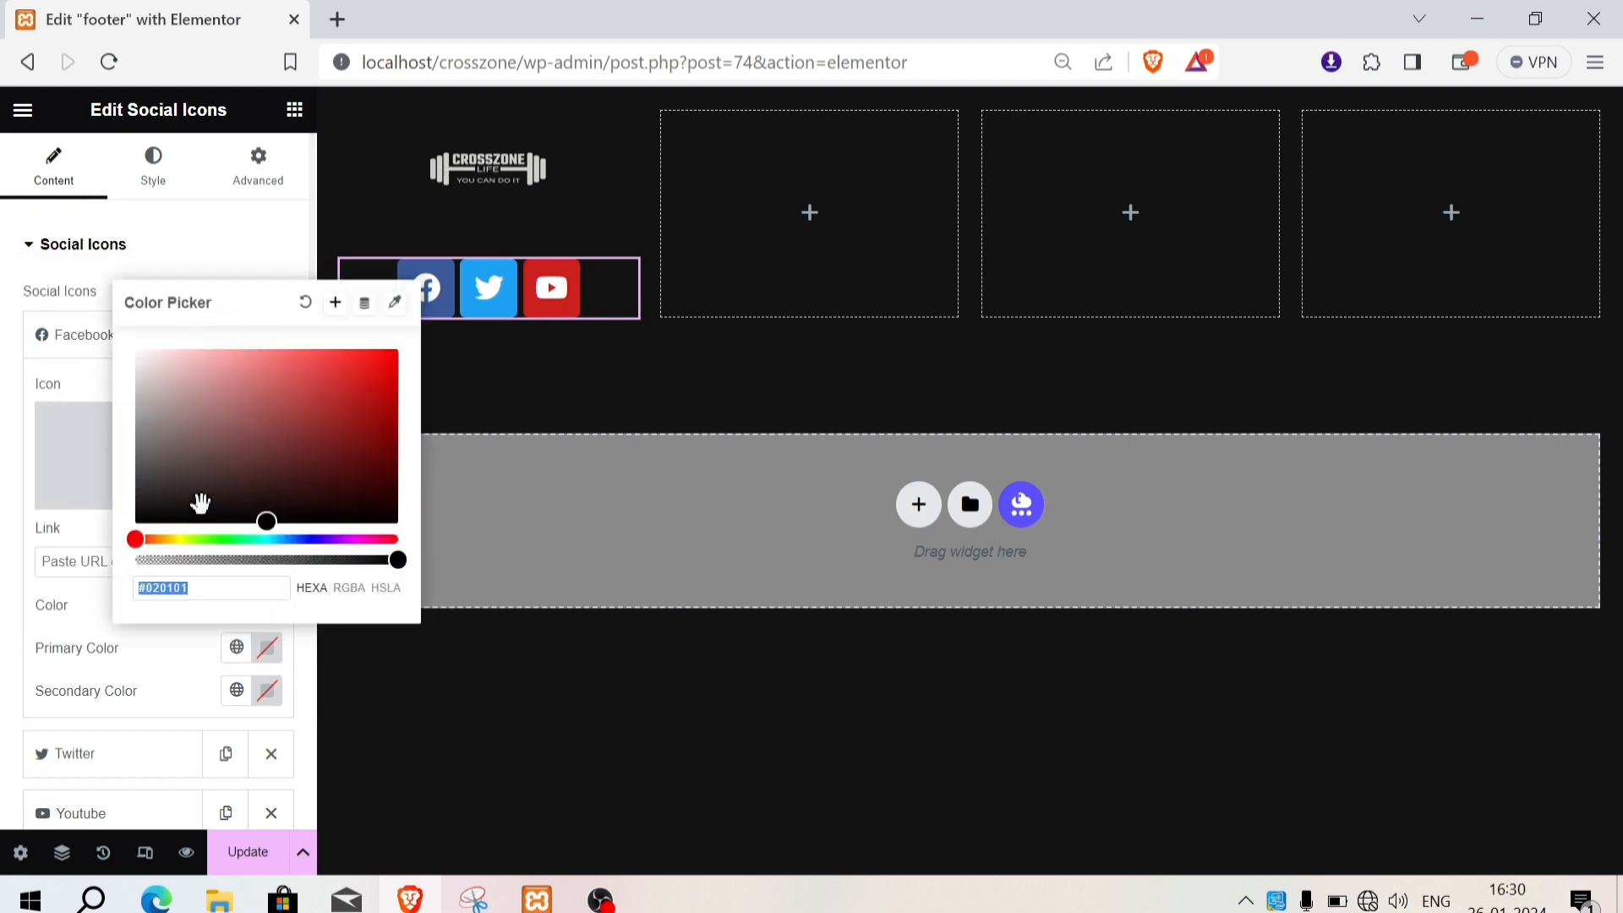
pyautogui.click(205, 560)
pyautogui.click(141, 558)
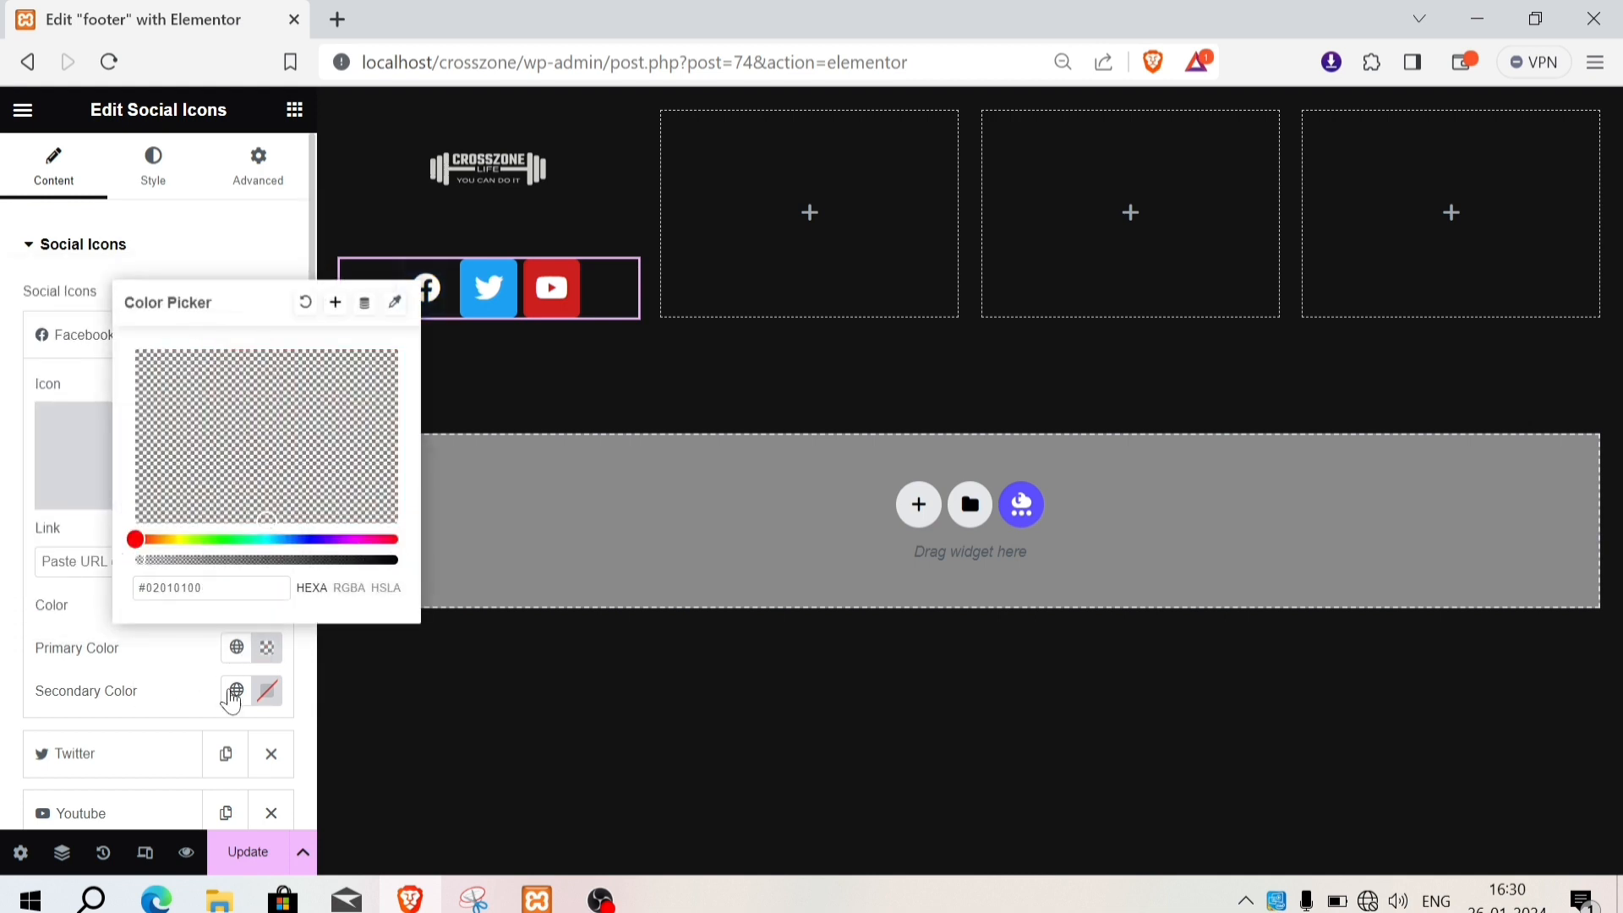
# Step: Set the Facebook icon's secondary color to the global Primary green, #56E729
pyautogui.click(267, 690)
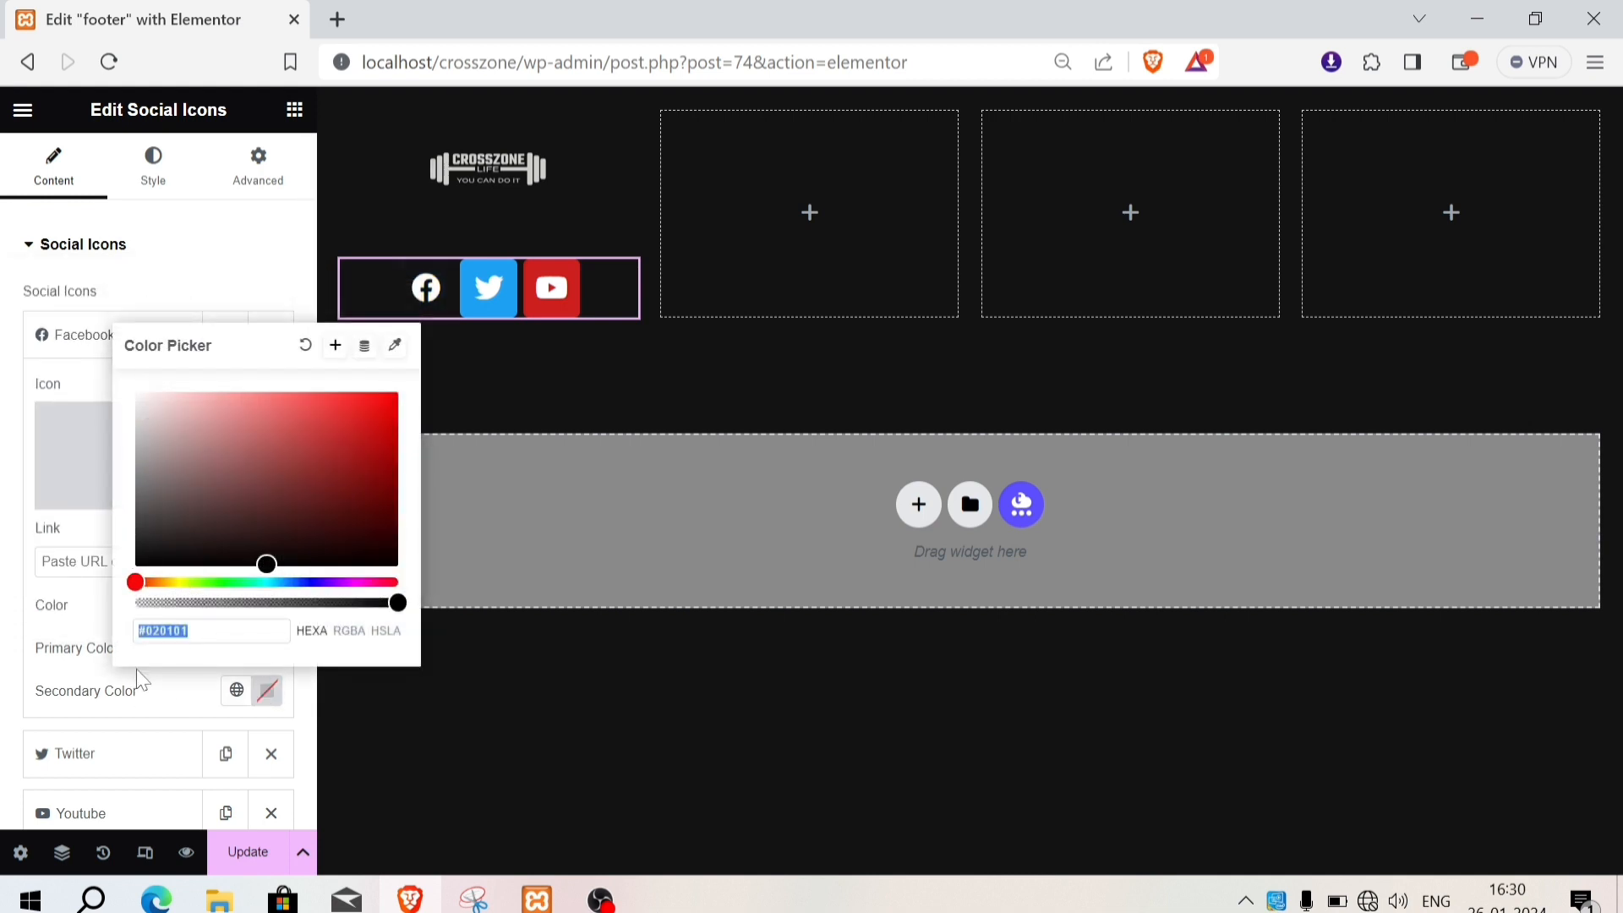
pyautogui.click(267, 690)
pyautogui.click(237, 690)
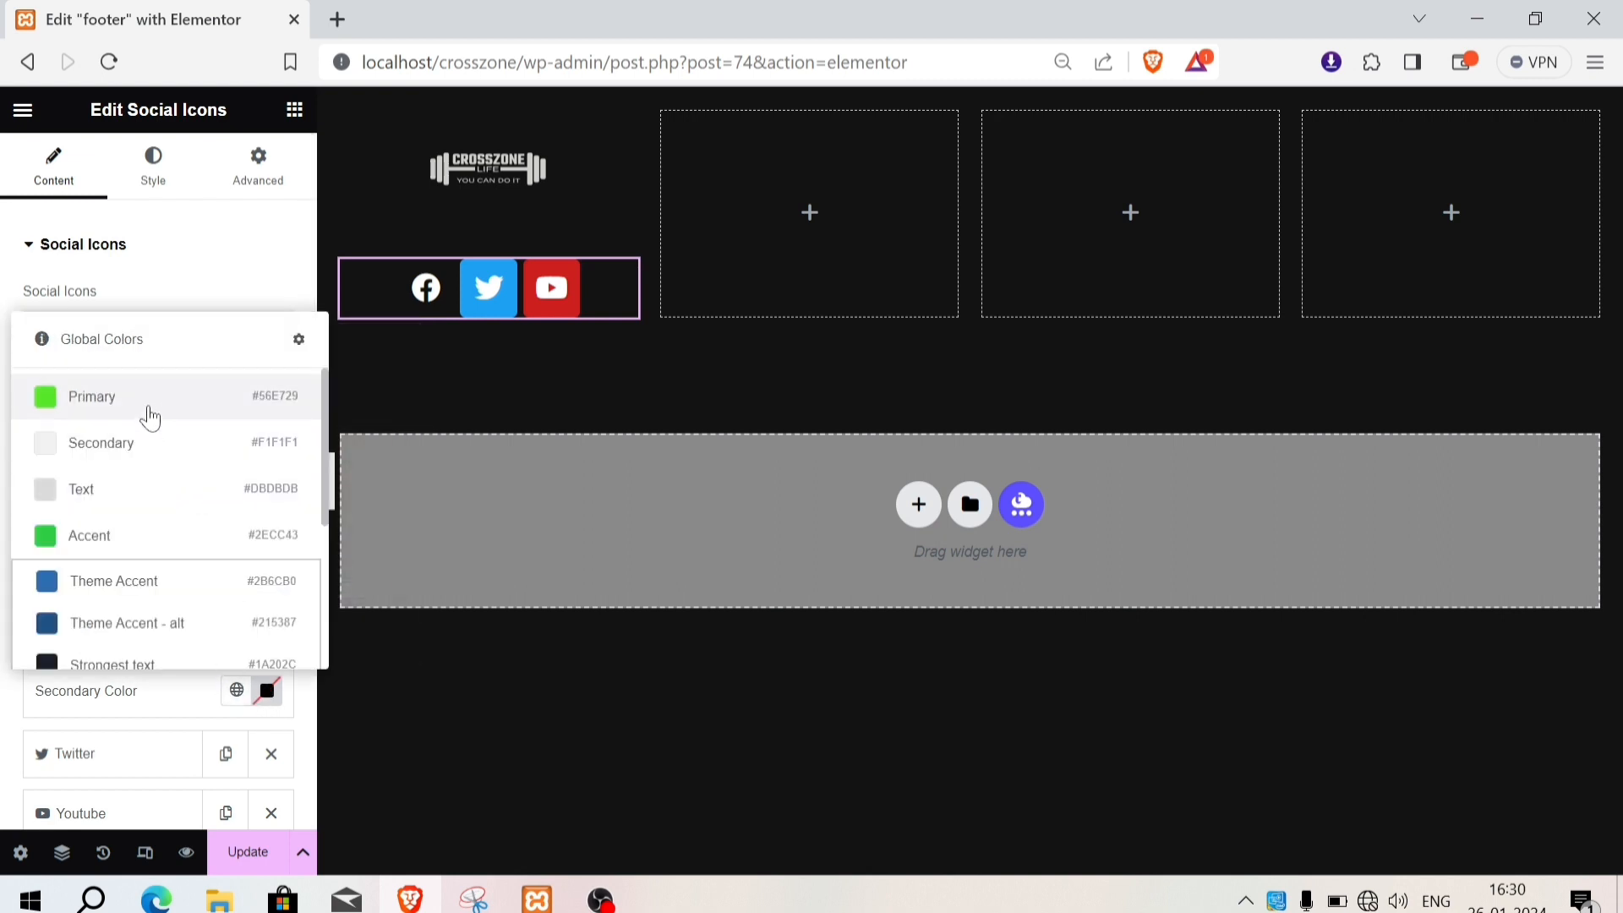
pyautogui.click(150, 416)
# Step: Switch the Twitter icon's color to Custom and set its secondary color to the global Primary green, #56E729
pyautogui.scroll(-3, 160, 573)
pyautogui.click(146, 497)
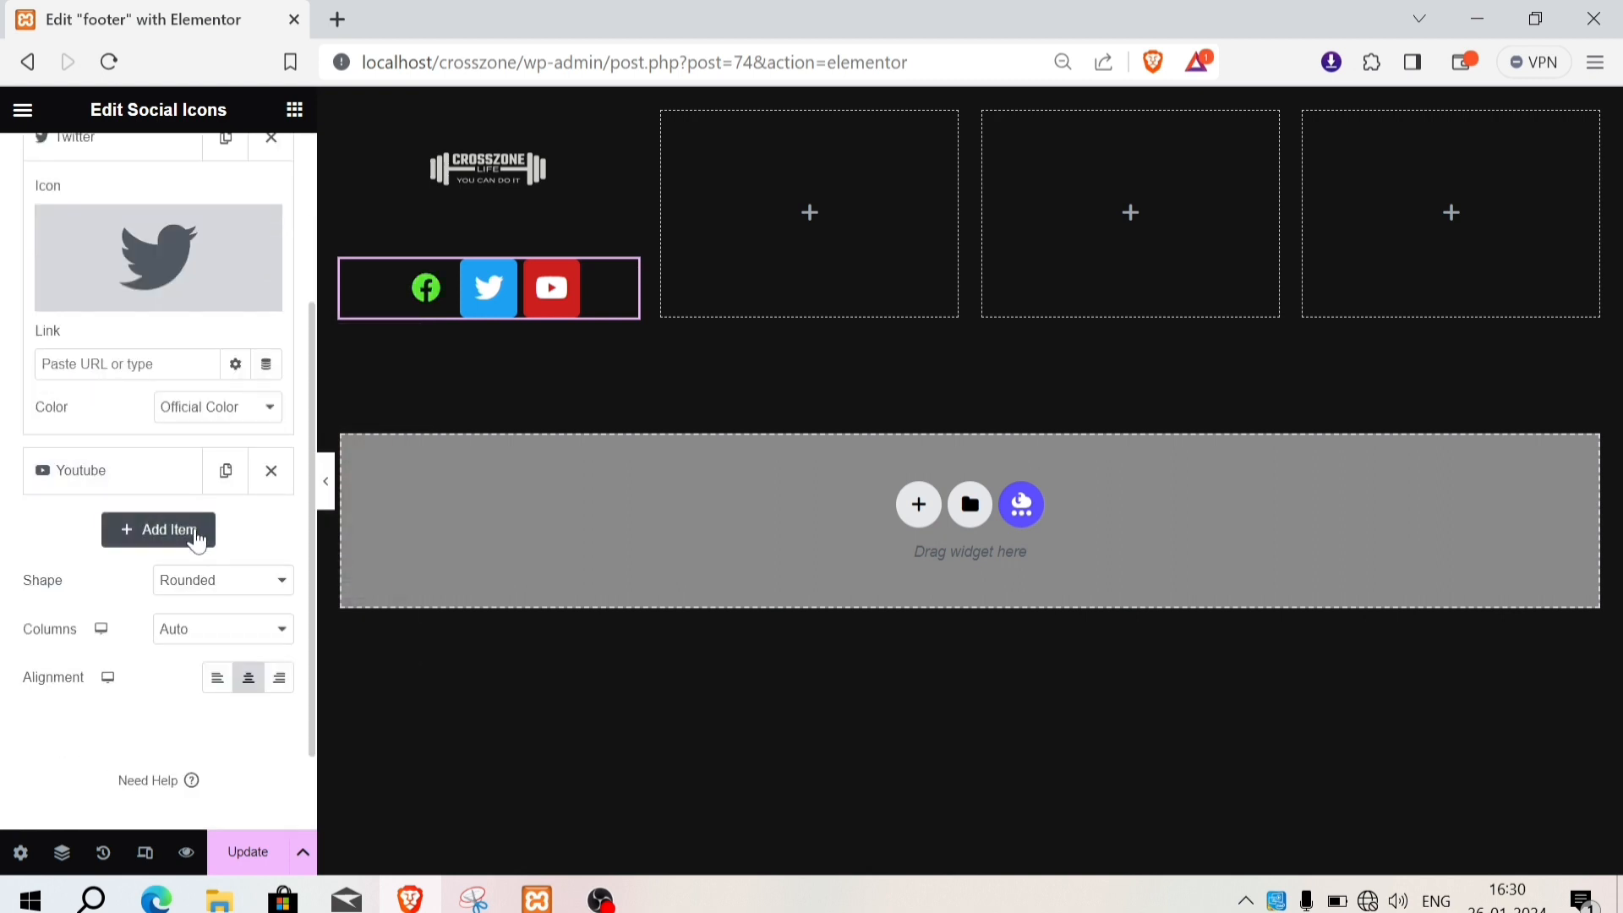
pyautogui.click(223, 415)
pyautogui.click(222, 445)
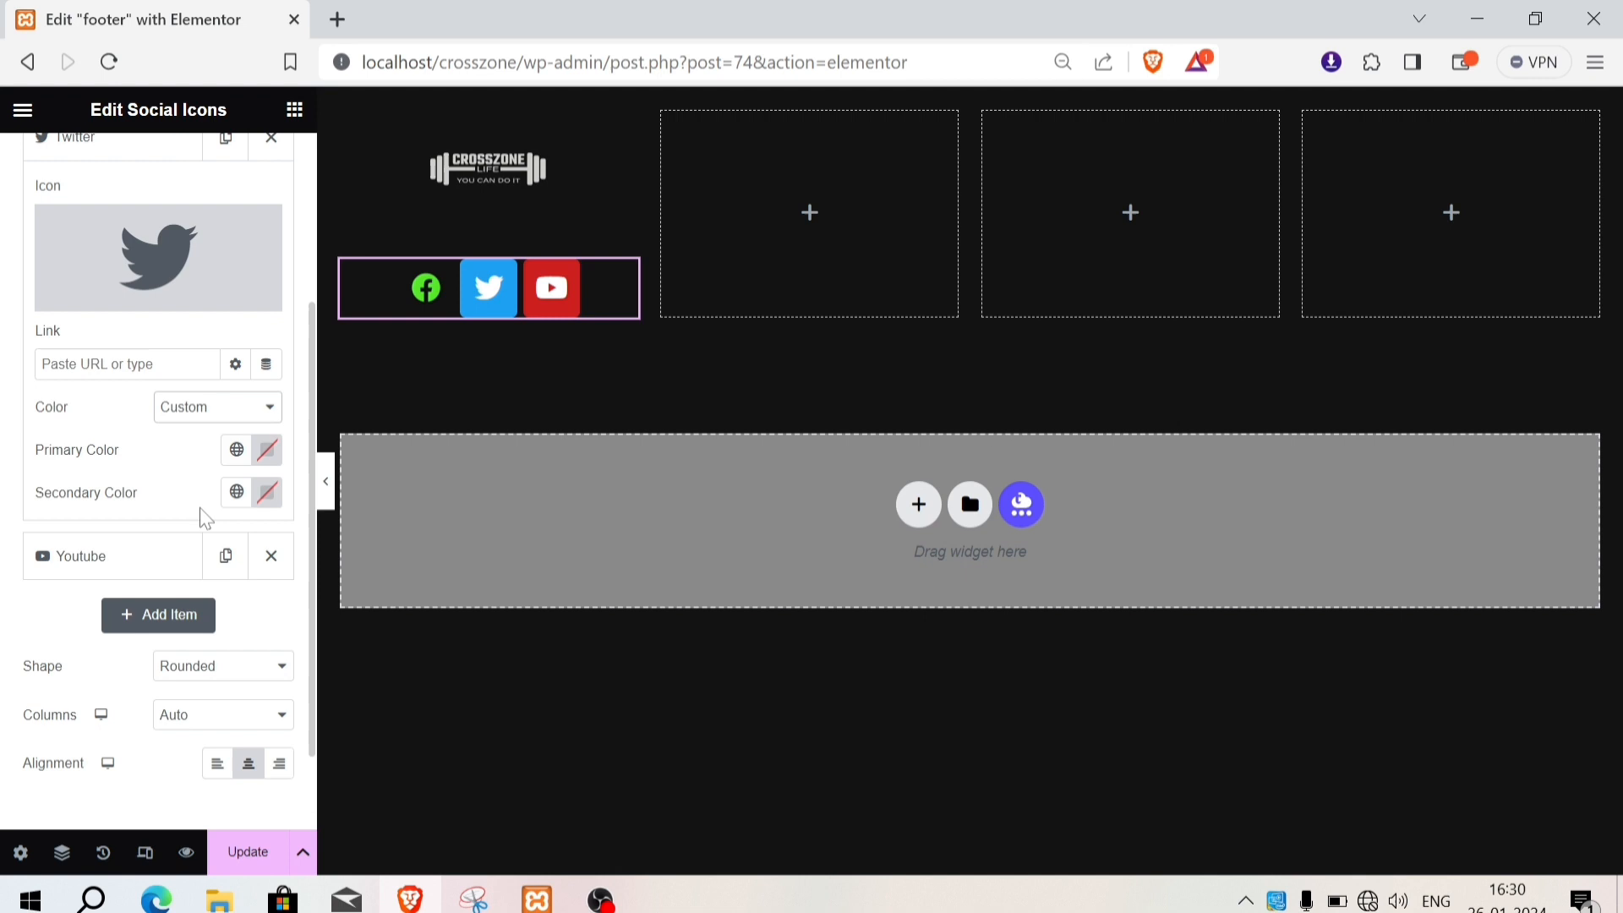
pyautogui.click(245, 496)
pyautogui.click(129, 589)
# Step: Make the Twitter icon's primary color fully transparent (#02010100)
pyautogui.click(224, 454)
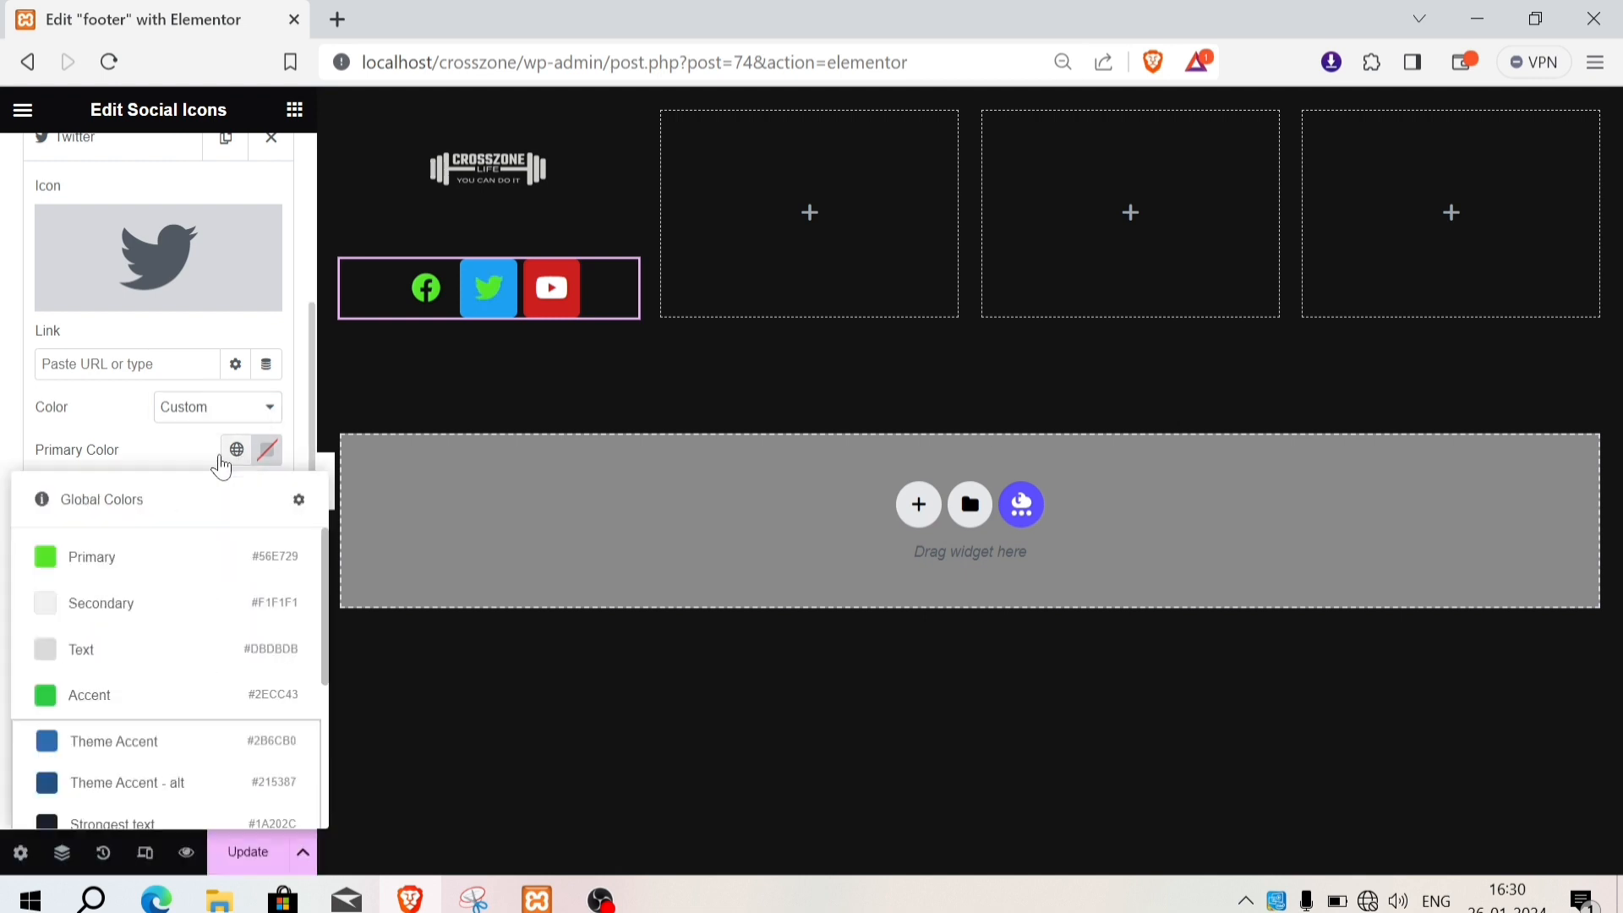
pyautogui.click(237, 454)
pyautogui.click(267, 449)
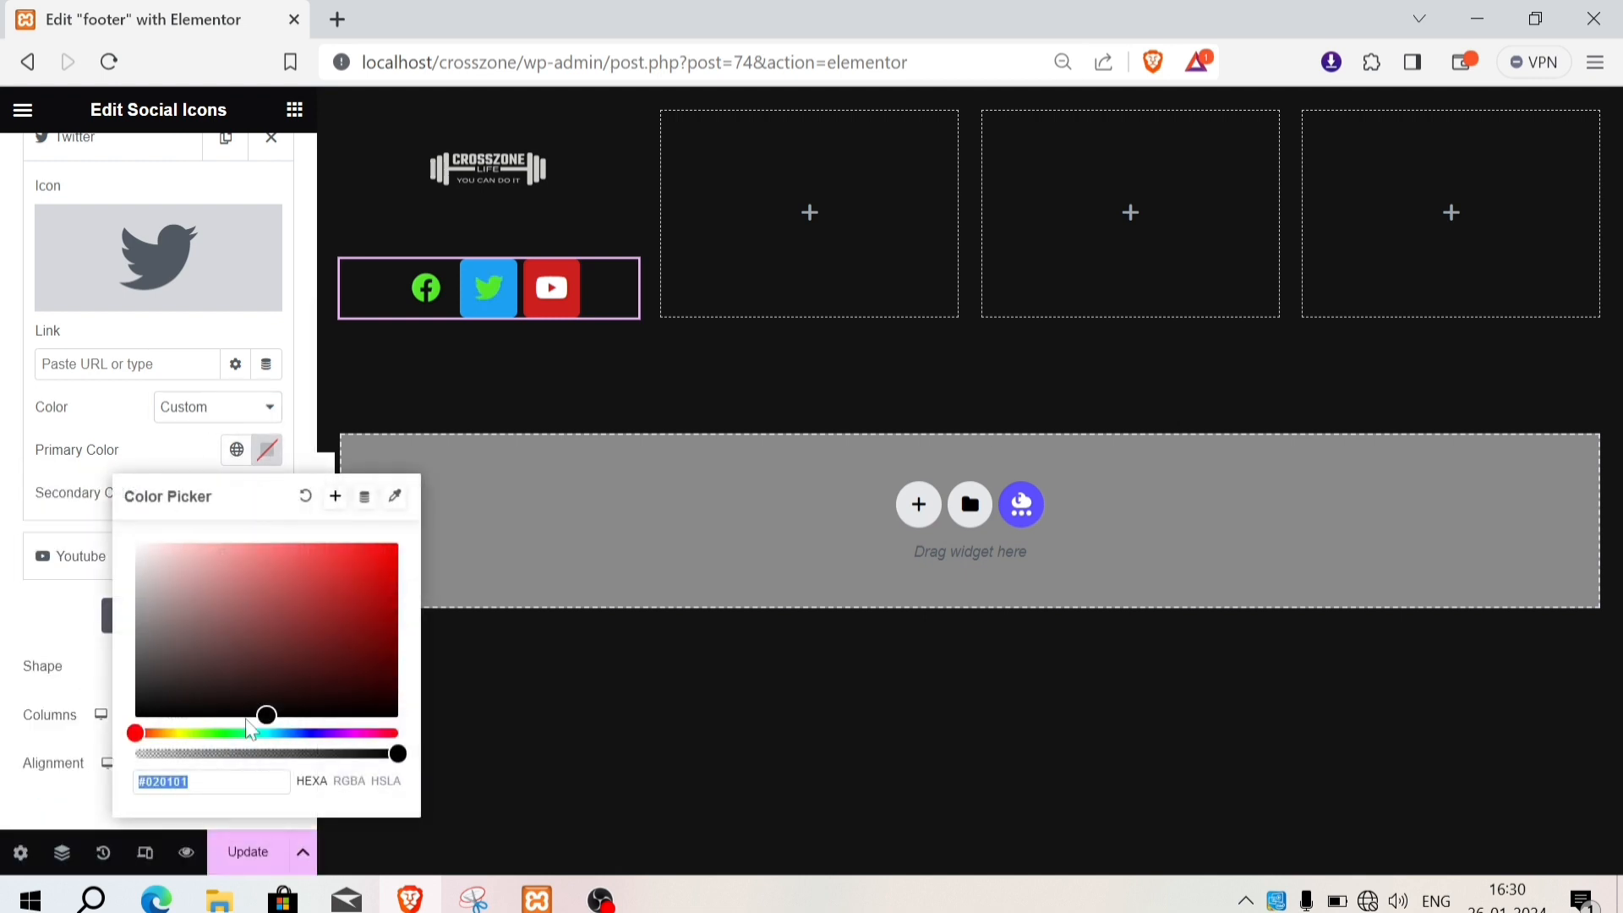
pyautogui.moveTo(232, 753); pyautogui.dragTo(135, 754)
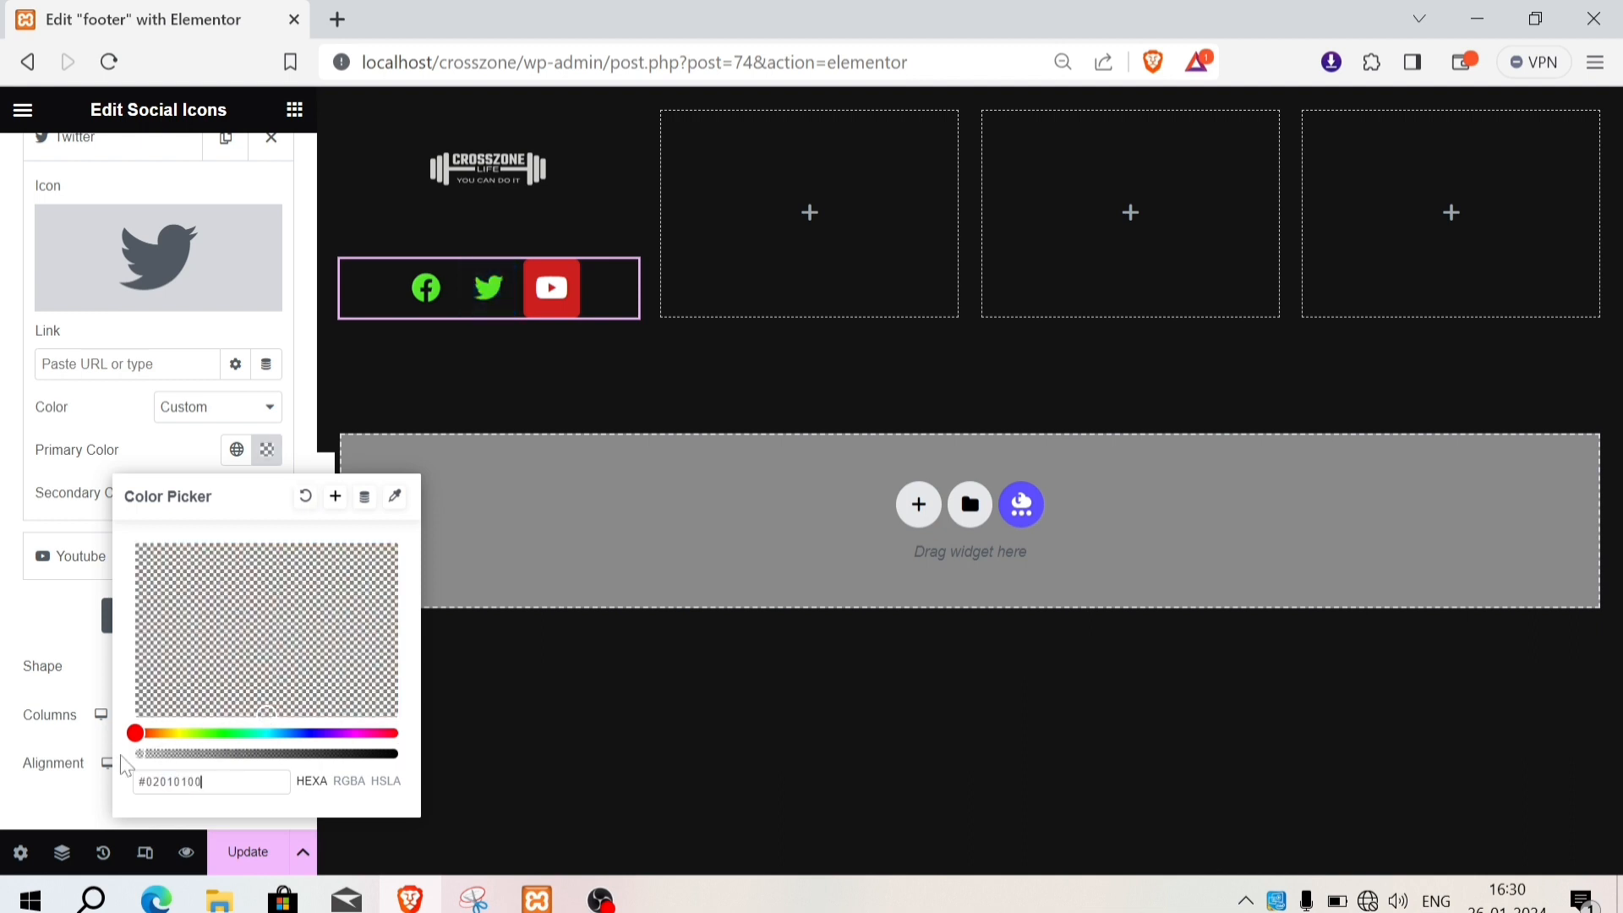
# Step: Switch the YouTube icon's color to Custom and make its primary color fully transparent (#02010100)
pyautogui.click(178, 469)
pyautogui.scroll(-1, 134, 590)
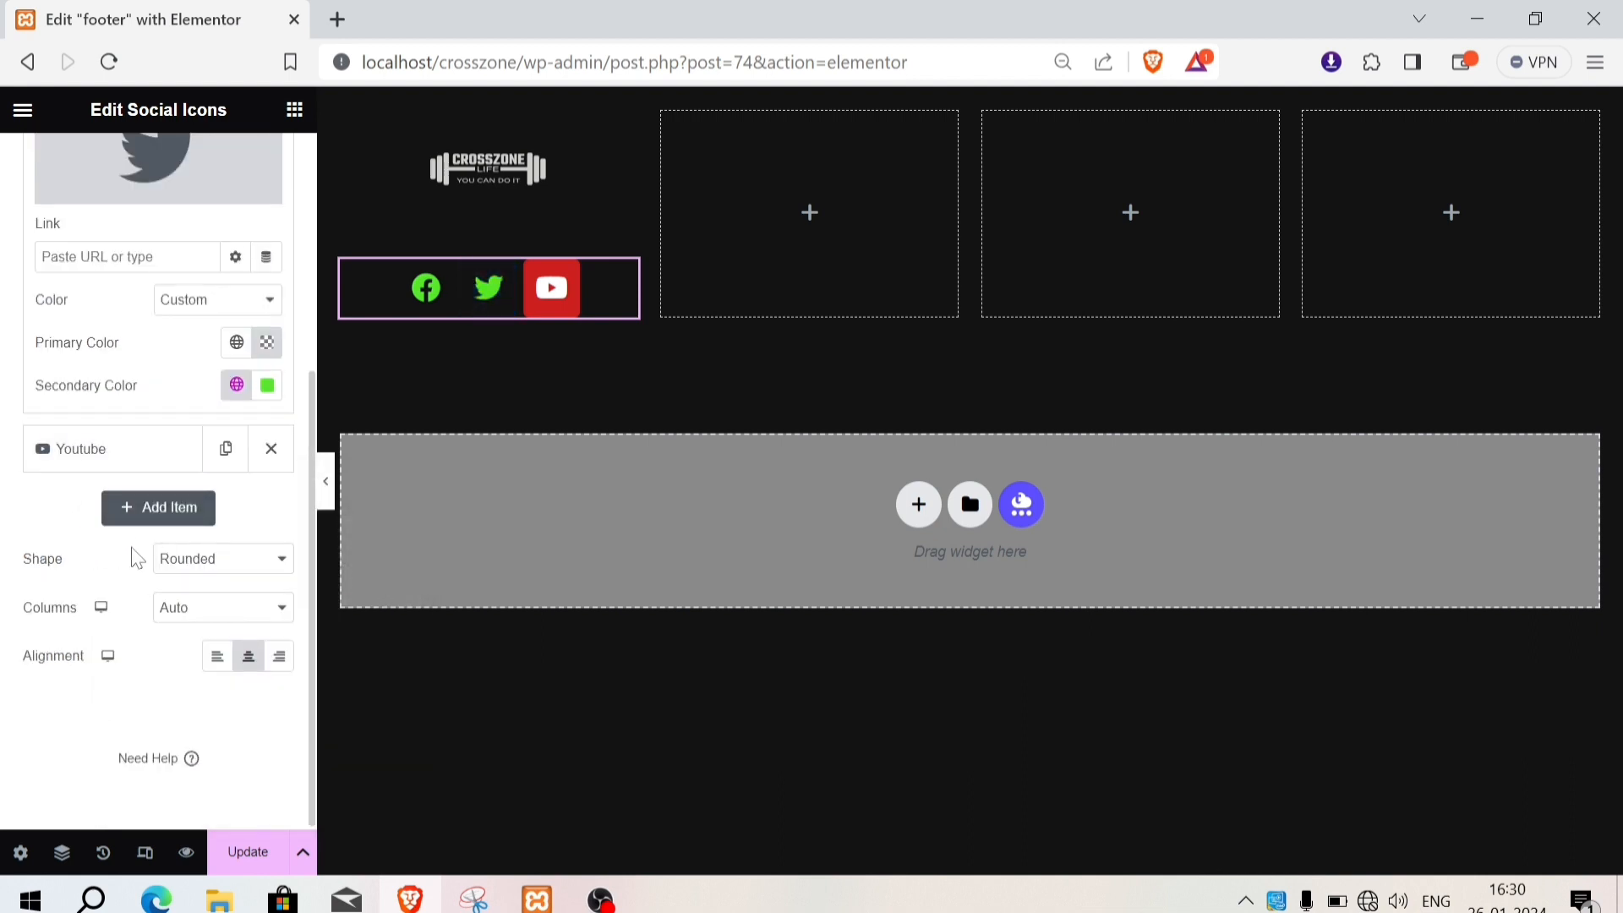
pyautogui.click(143, 479)
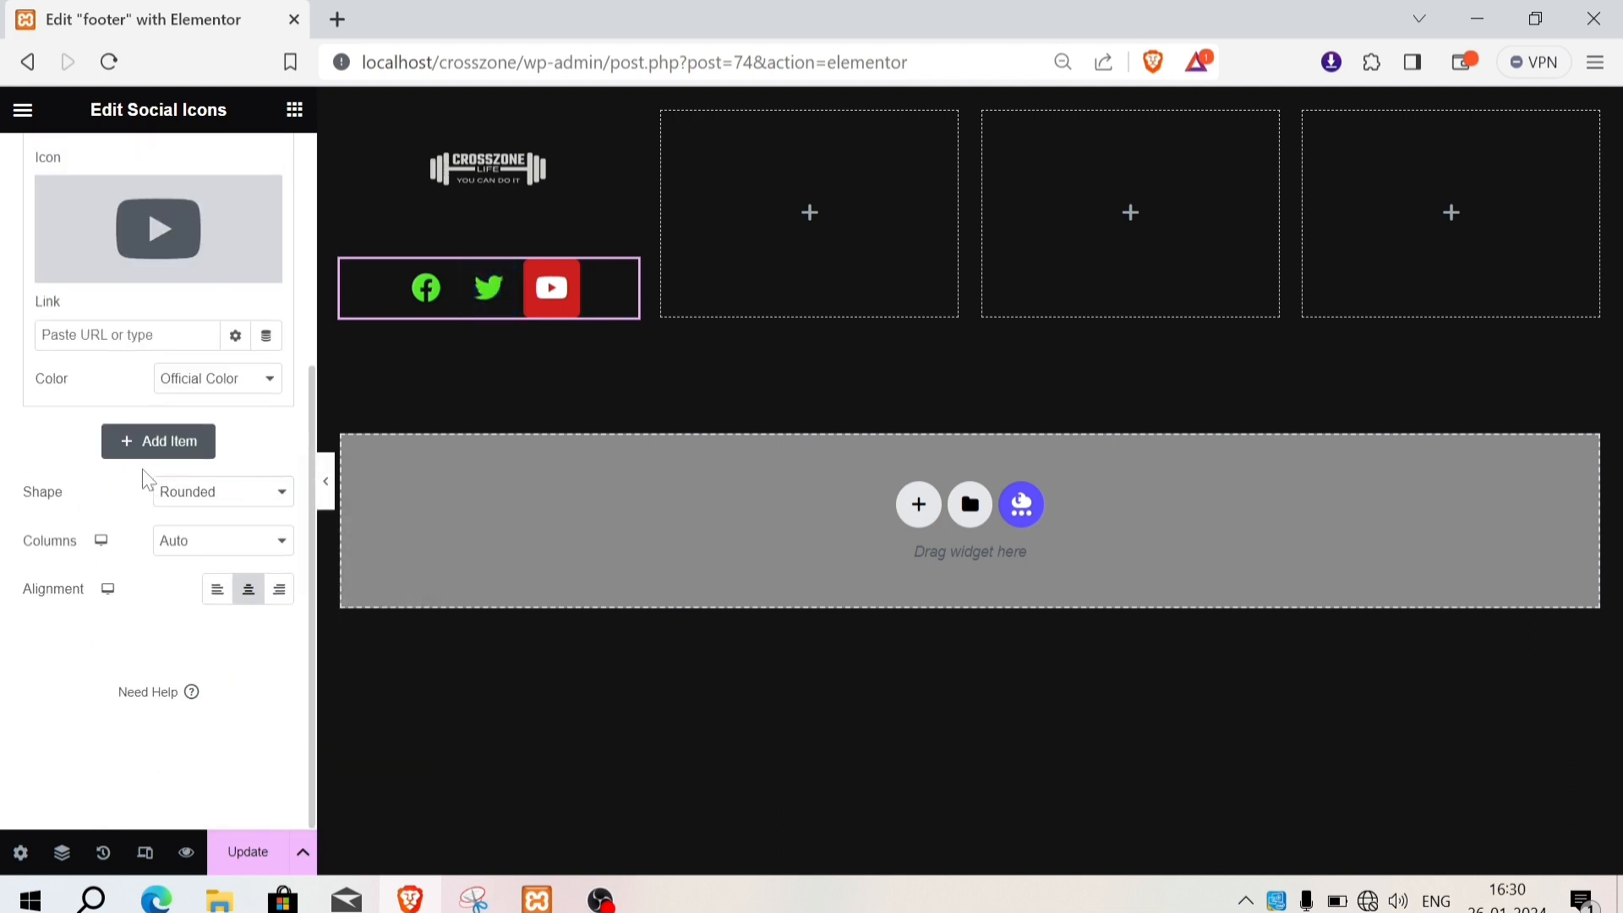
pyautogui.click(218, 441)
pyautogui.click(222, 486)
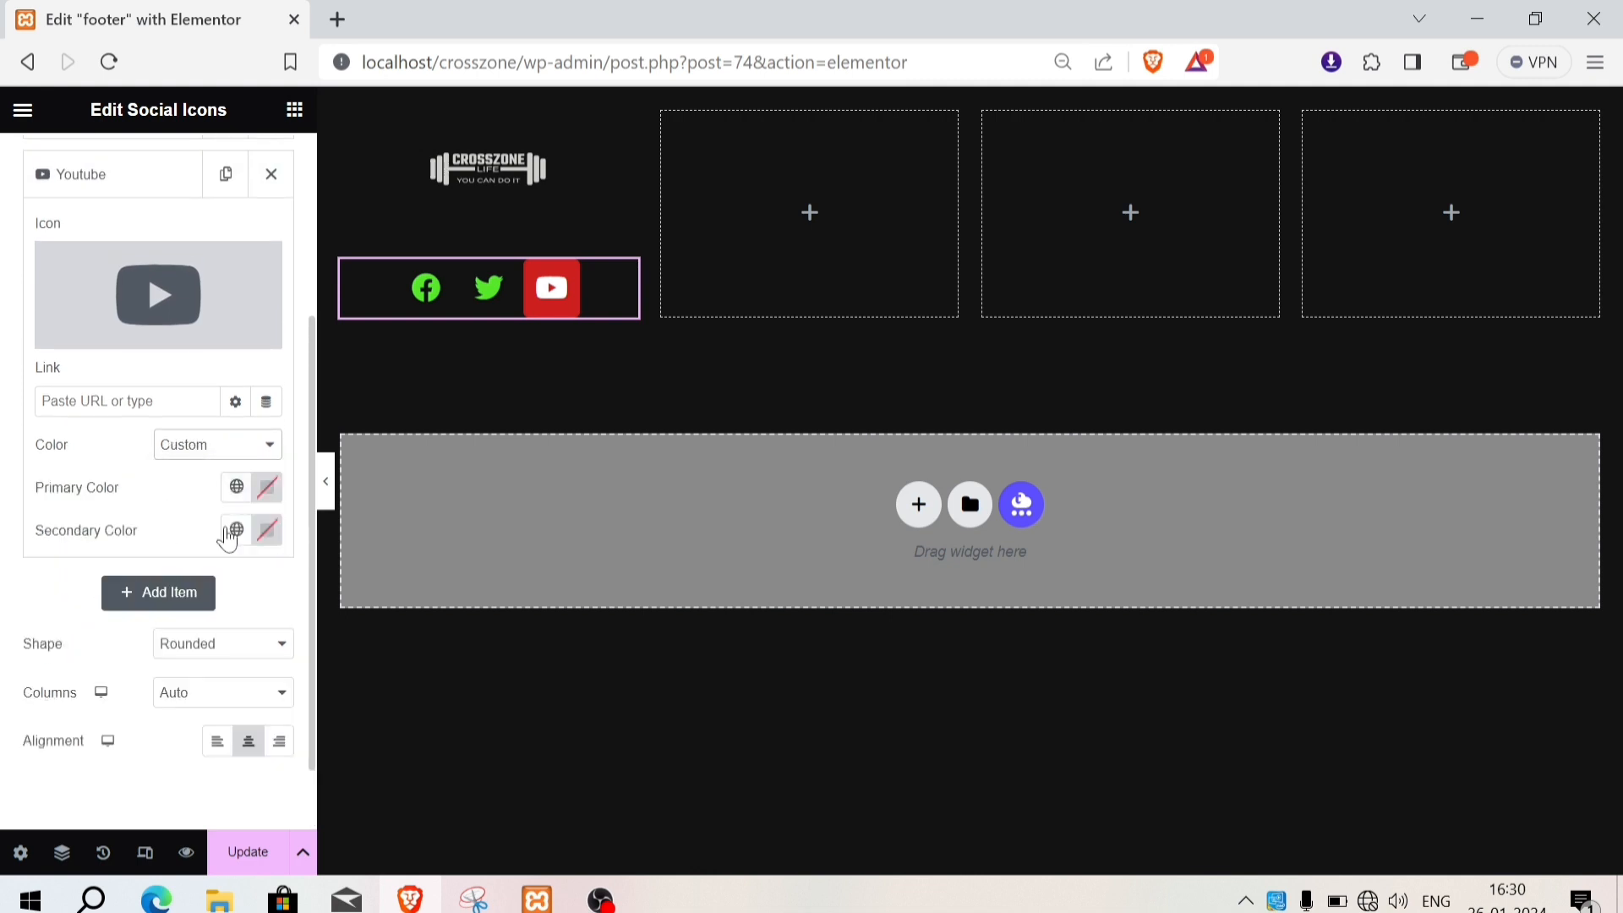
pyautogui.click(237, 486)
pyautogui.click(266, 488)
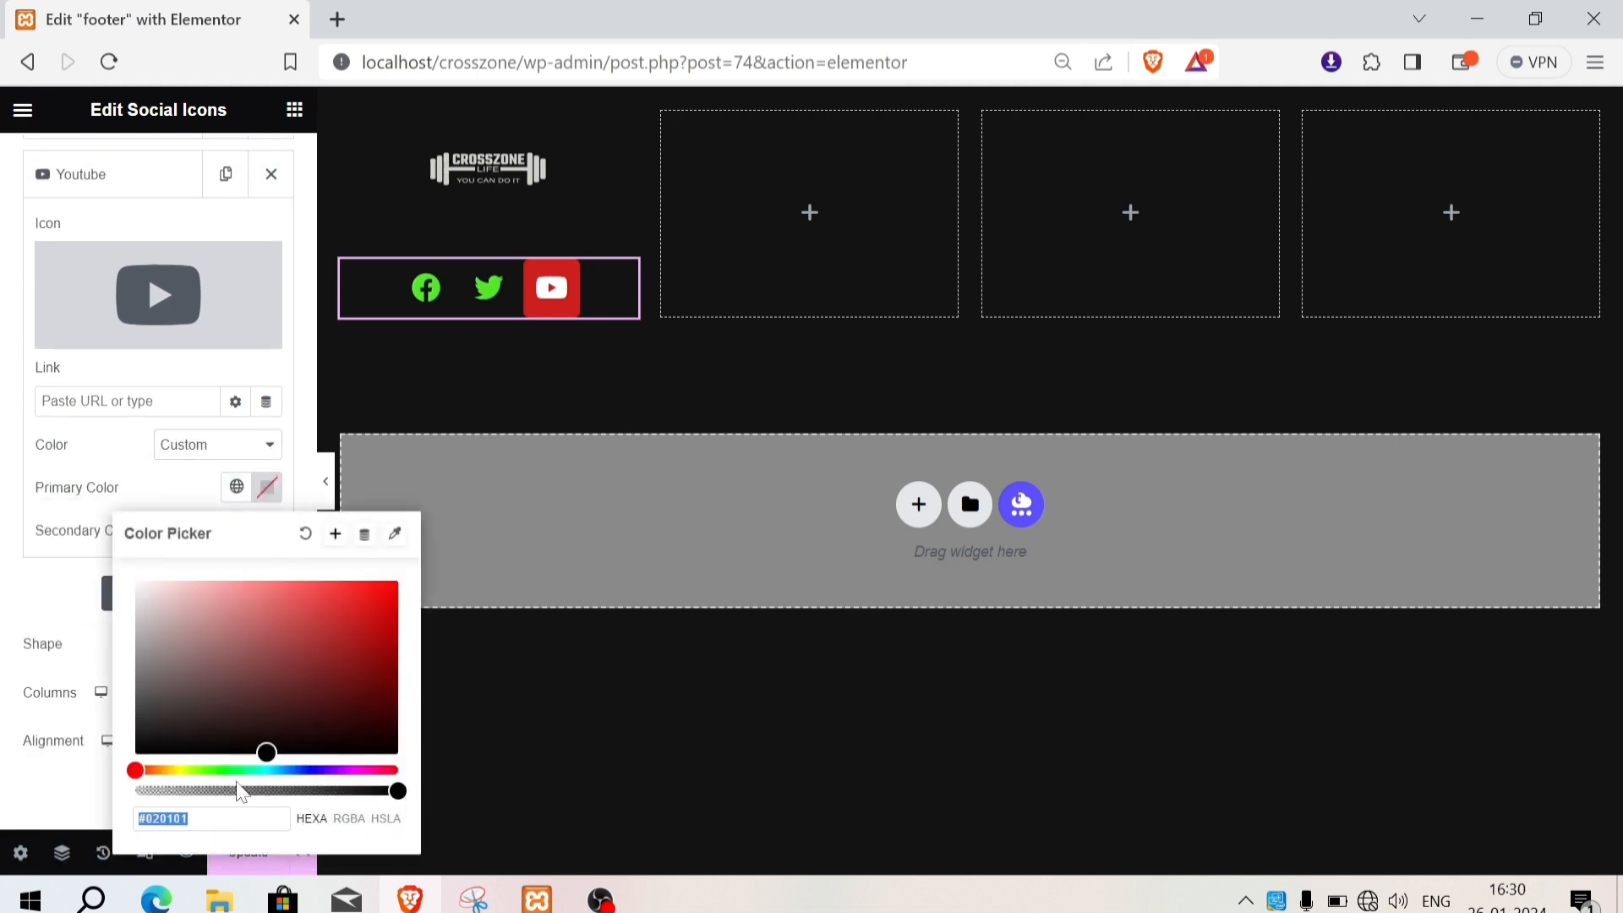
pyautogui.moveTo(233, 790); pyautogui.dragTo(137, 791)
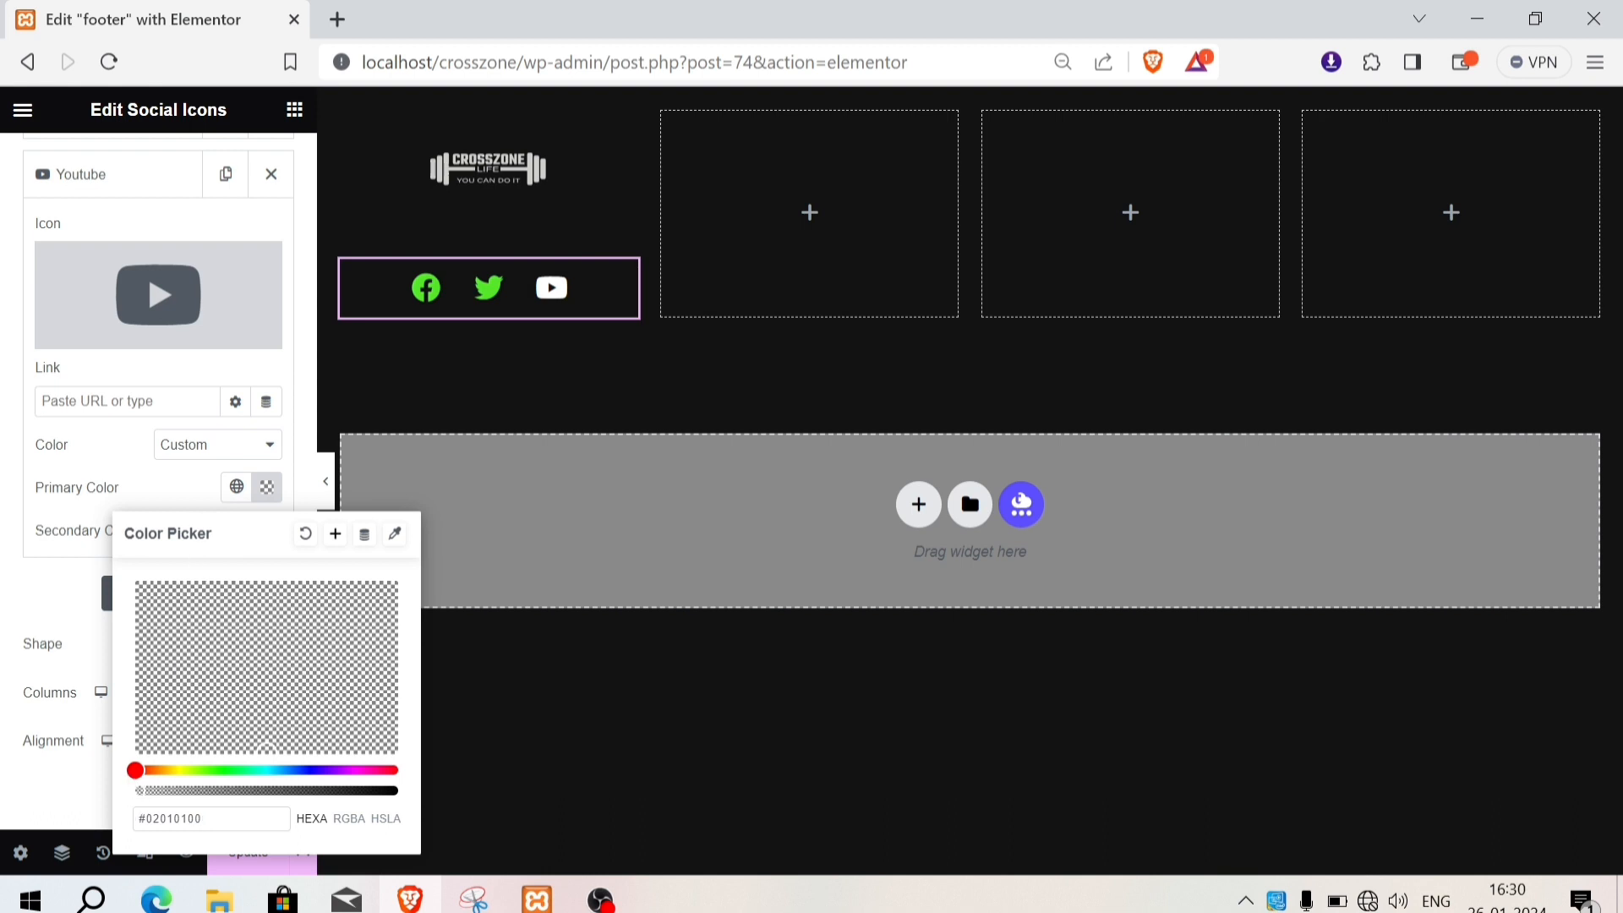
# Step: Set the YouTube icon's secondary color to the global Primary green, #56E729
pyautogui.click(183, 502)
pyautogui.click(222, 534)
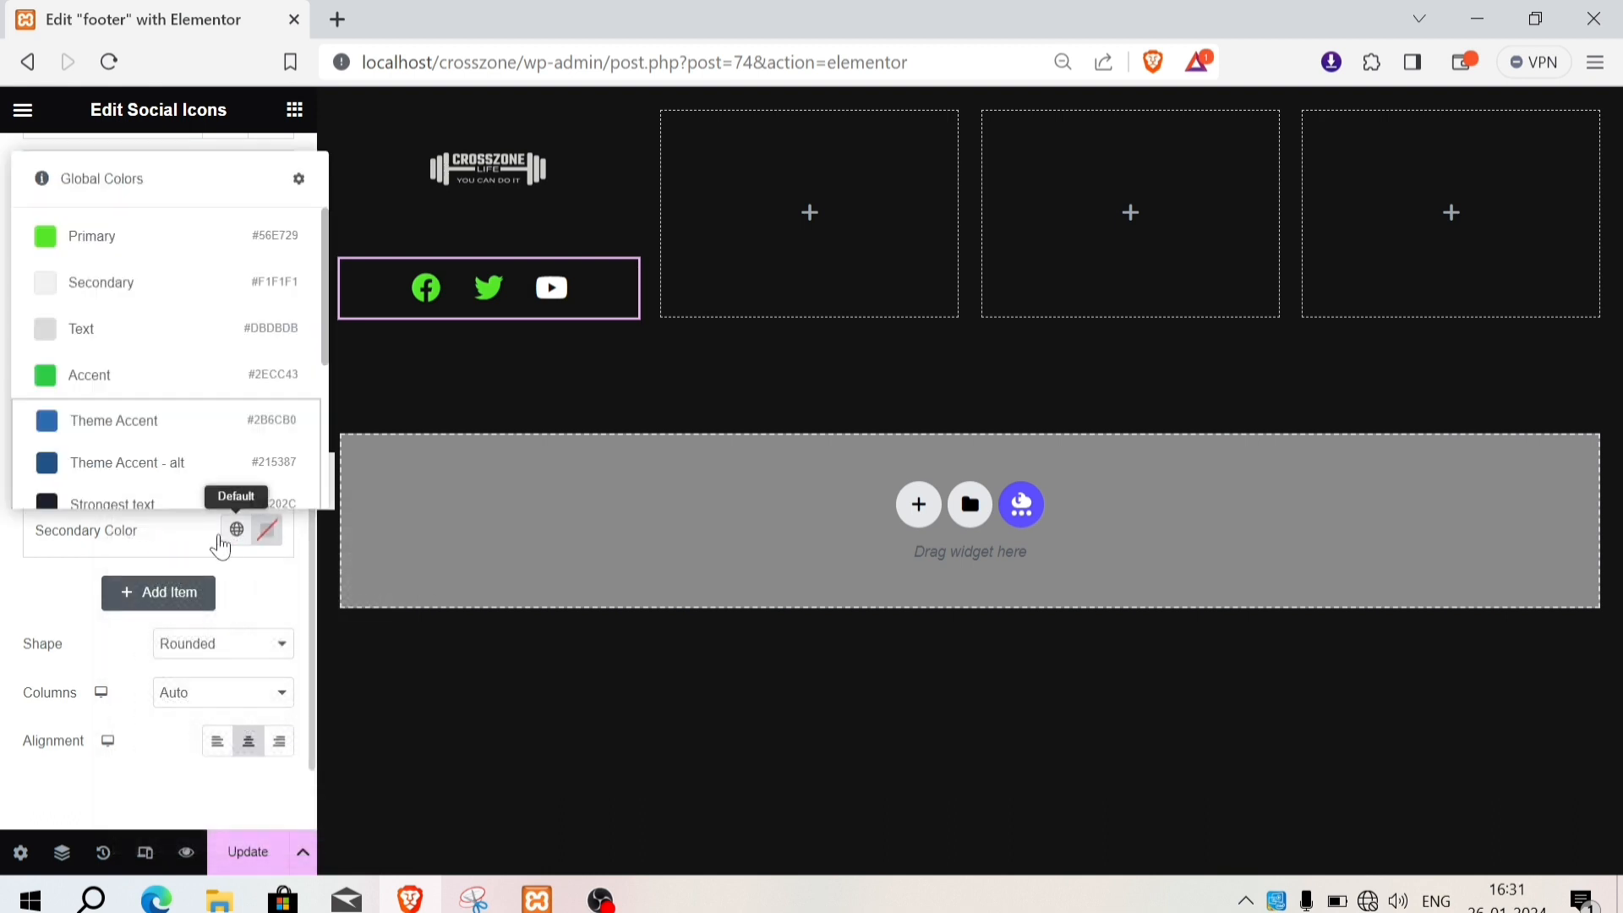
pyautogui.click(134, 241)
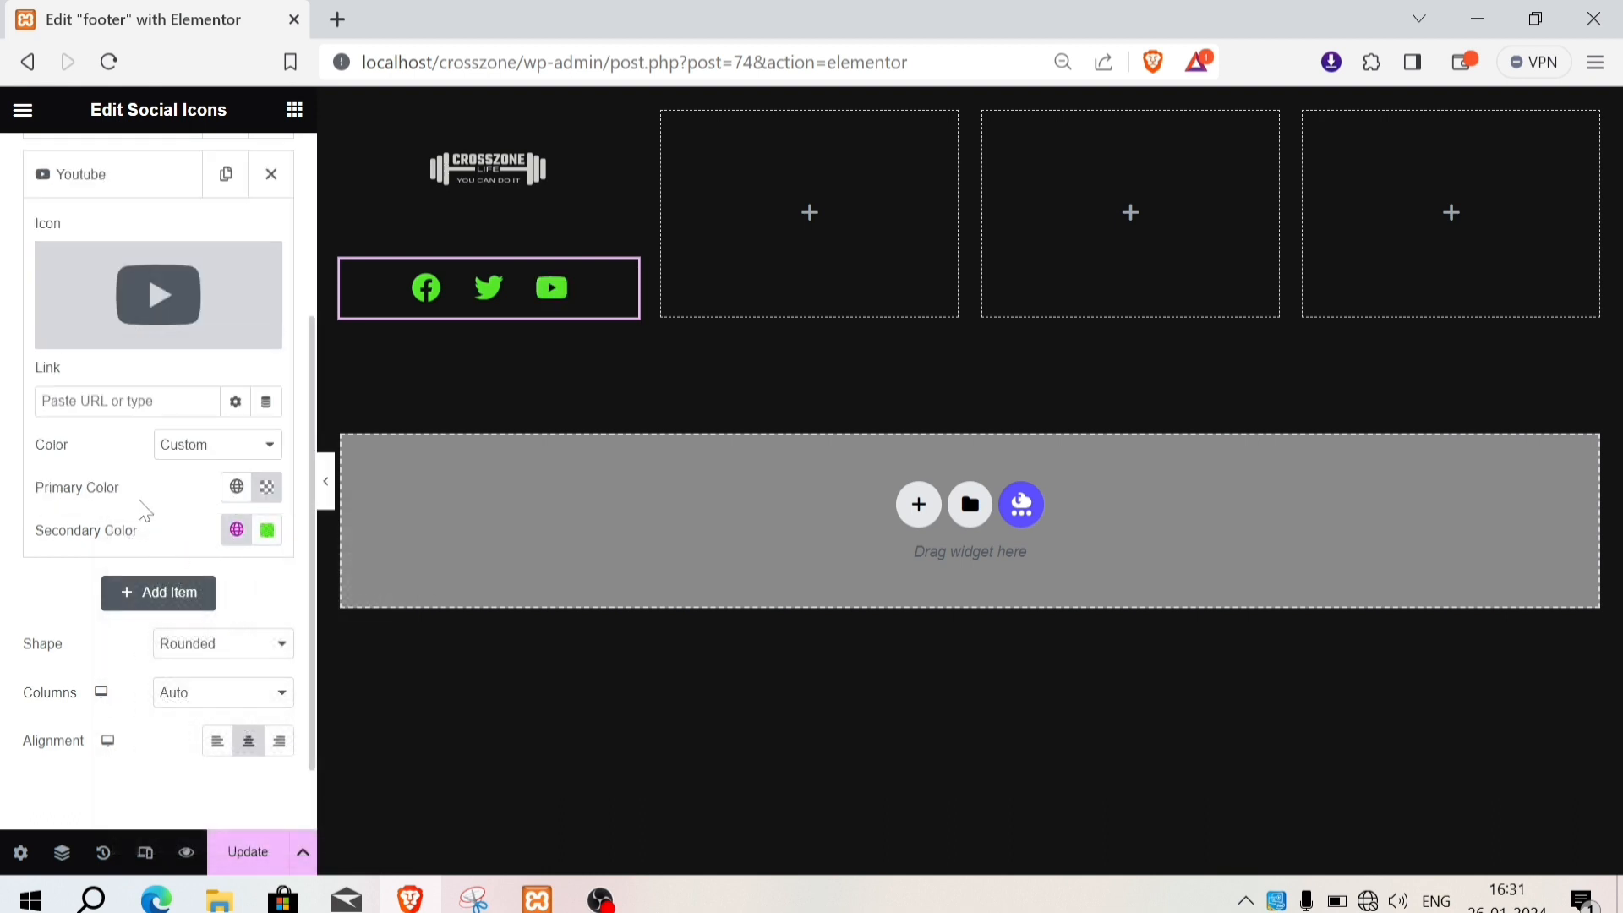
# Step: Find the Navigation Menu widget and add it to the footer's second column
pyautogui.click(294, 114)
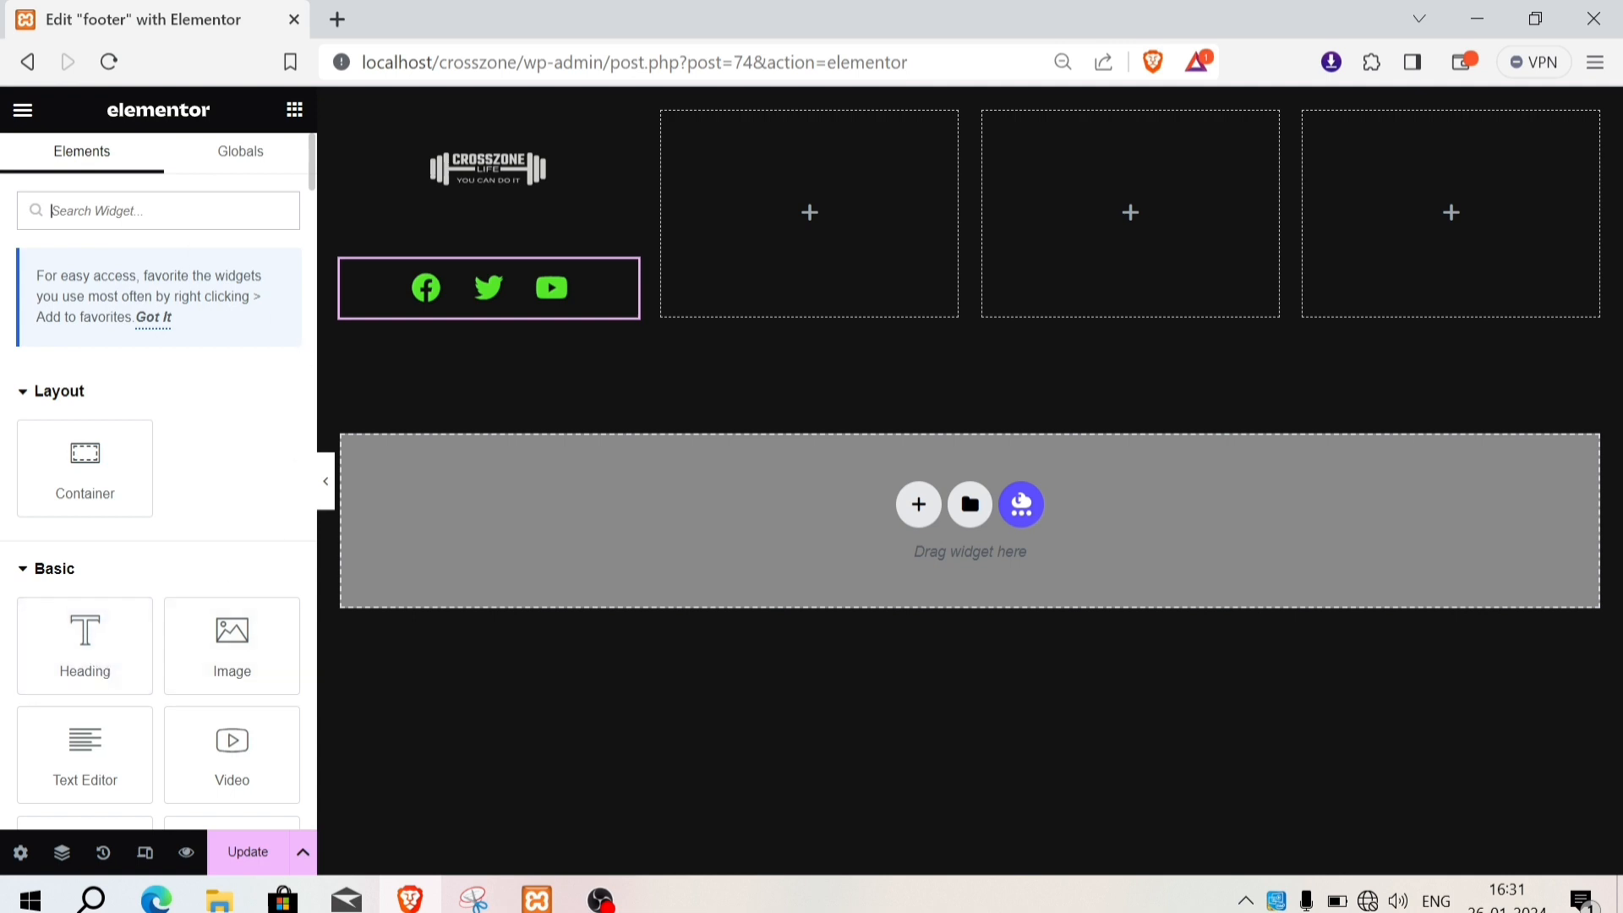
pyautogui.write('menu')
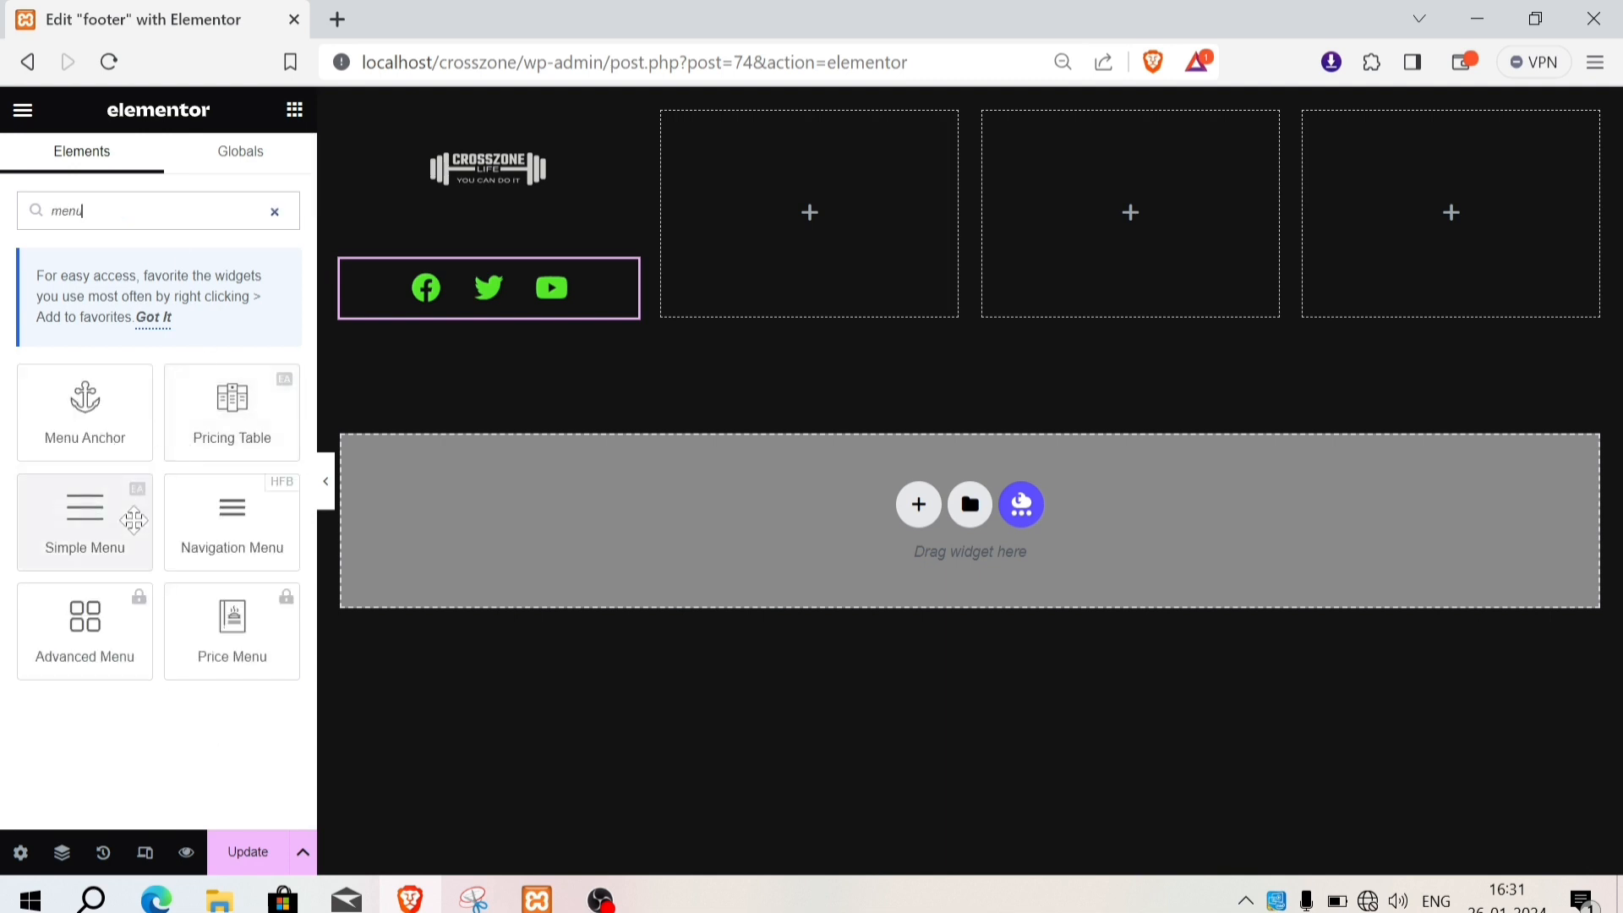
pyautogui.moveTo(245, 533); pyautogui.dragTo(820, 213)
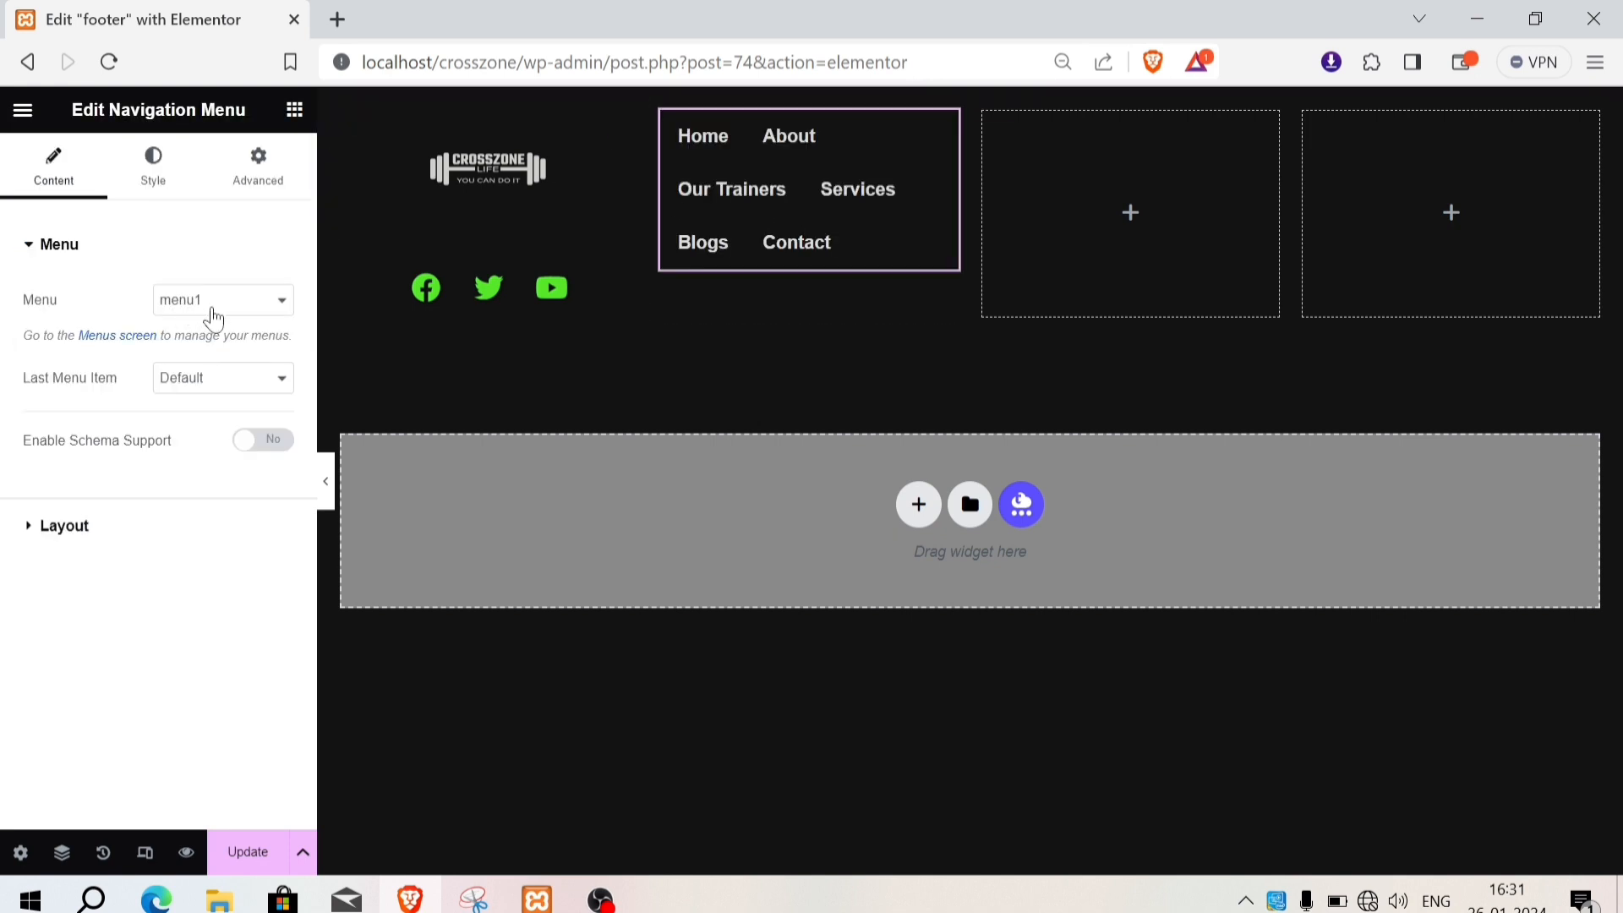
# Step: Set the navigation menu's layout to Vertical and its alignment to Center
pyautogui.click(53, 524)
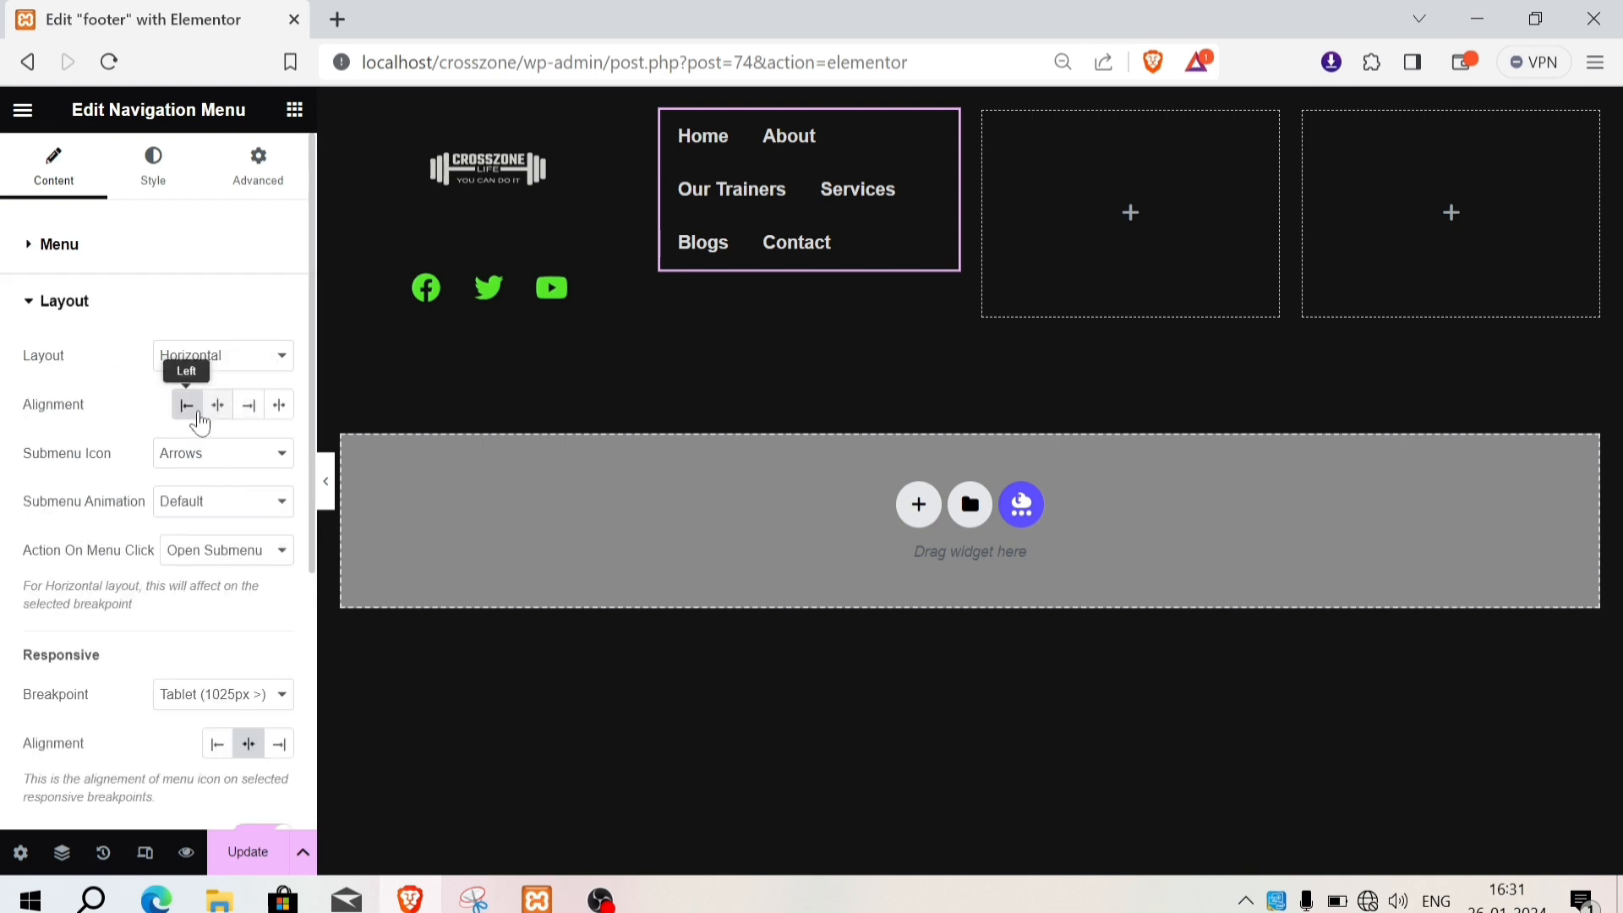
pyautogui.click(229, 354)
pyautogui.click(207, 394)
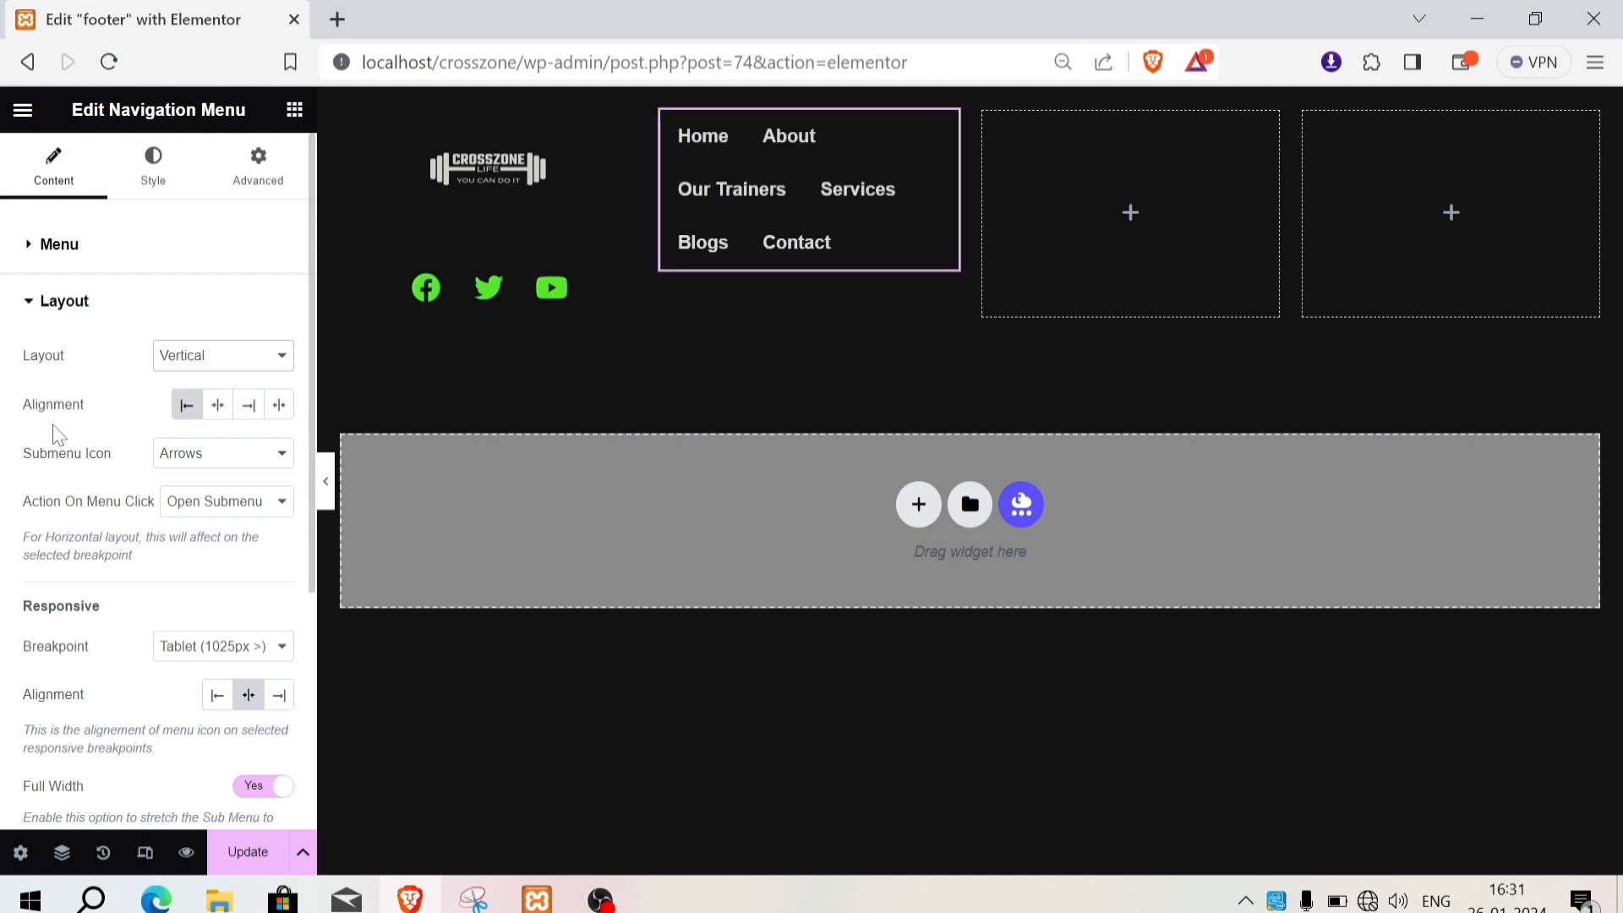
pyautogui.click(219, 413)
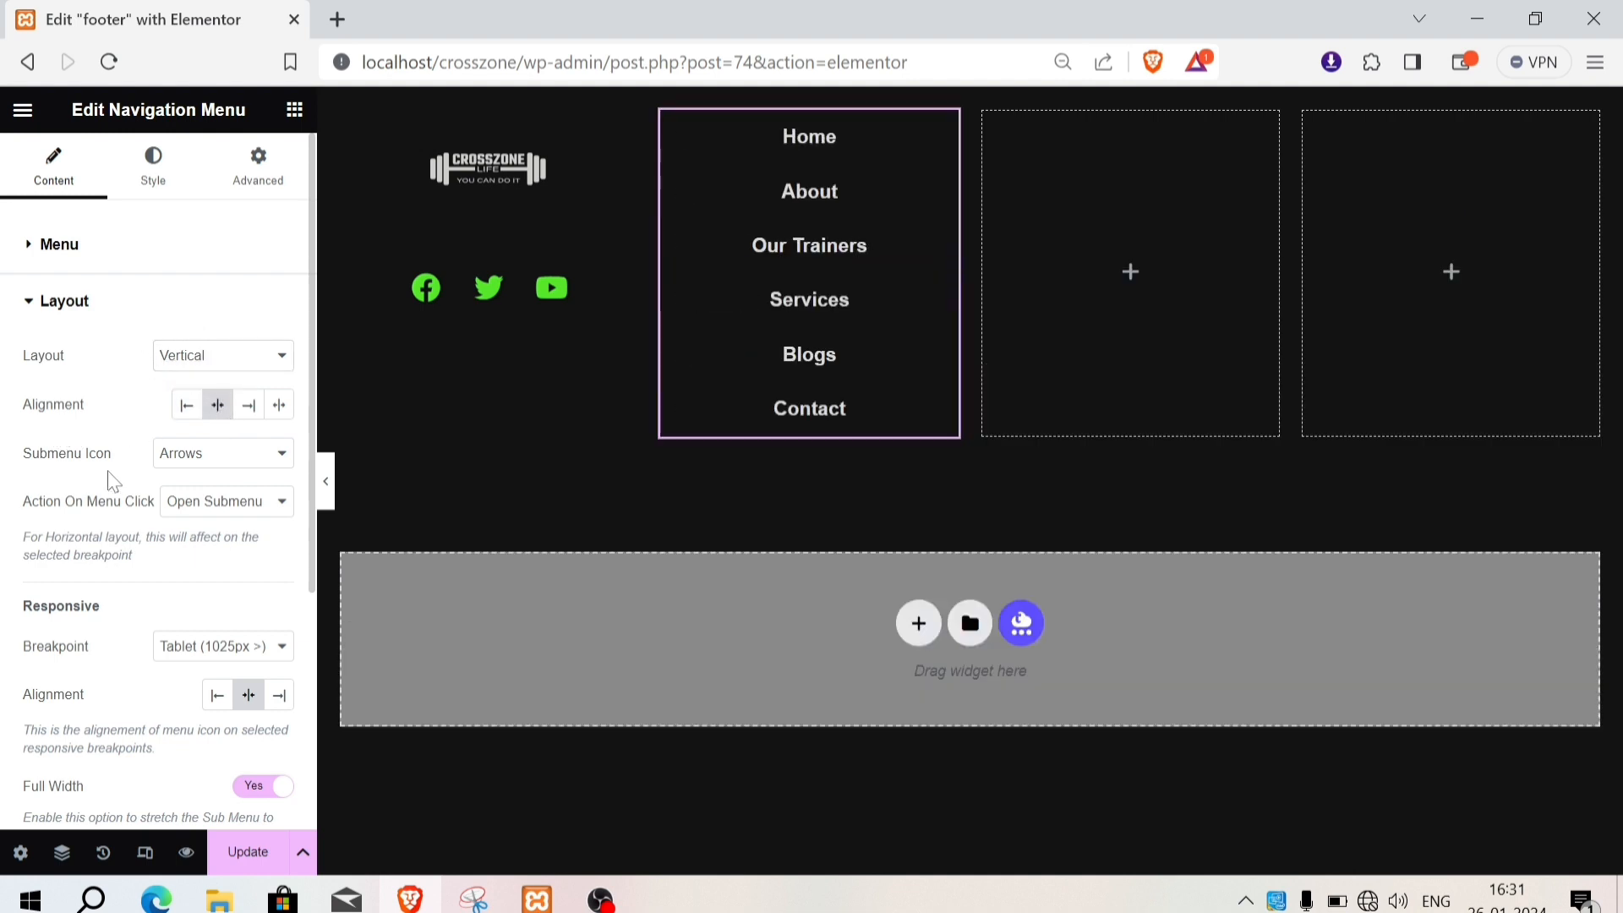
# Step: Set the navigation menu's responsive breakpoint to None
pyautogui.scroll(-2, 113, 508)
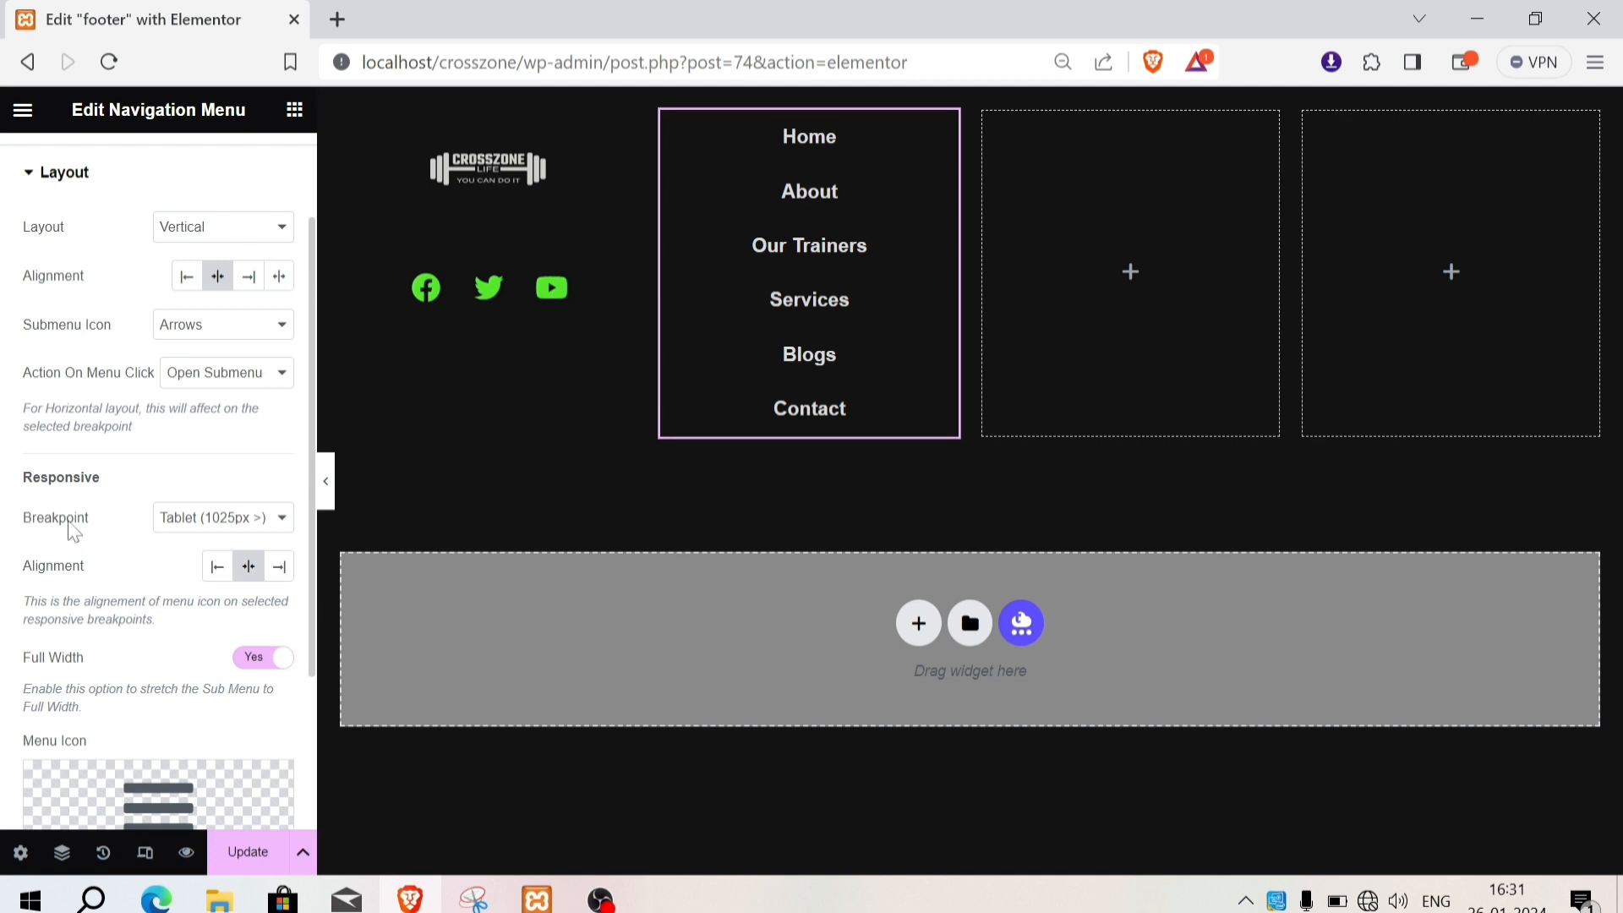
pyautogui.click(205, 518)
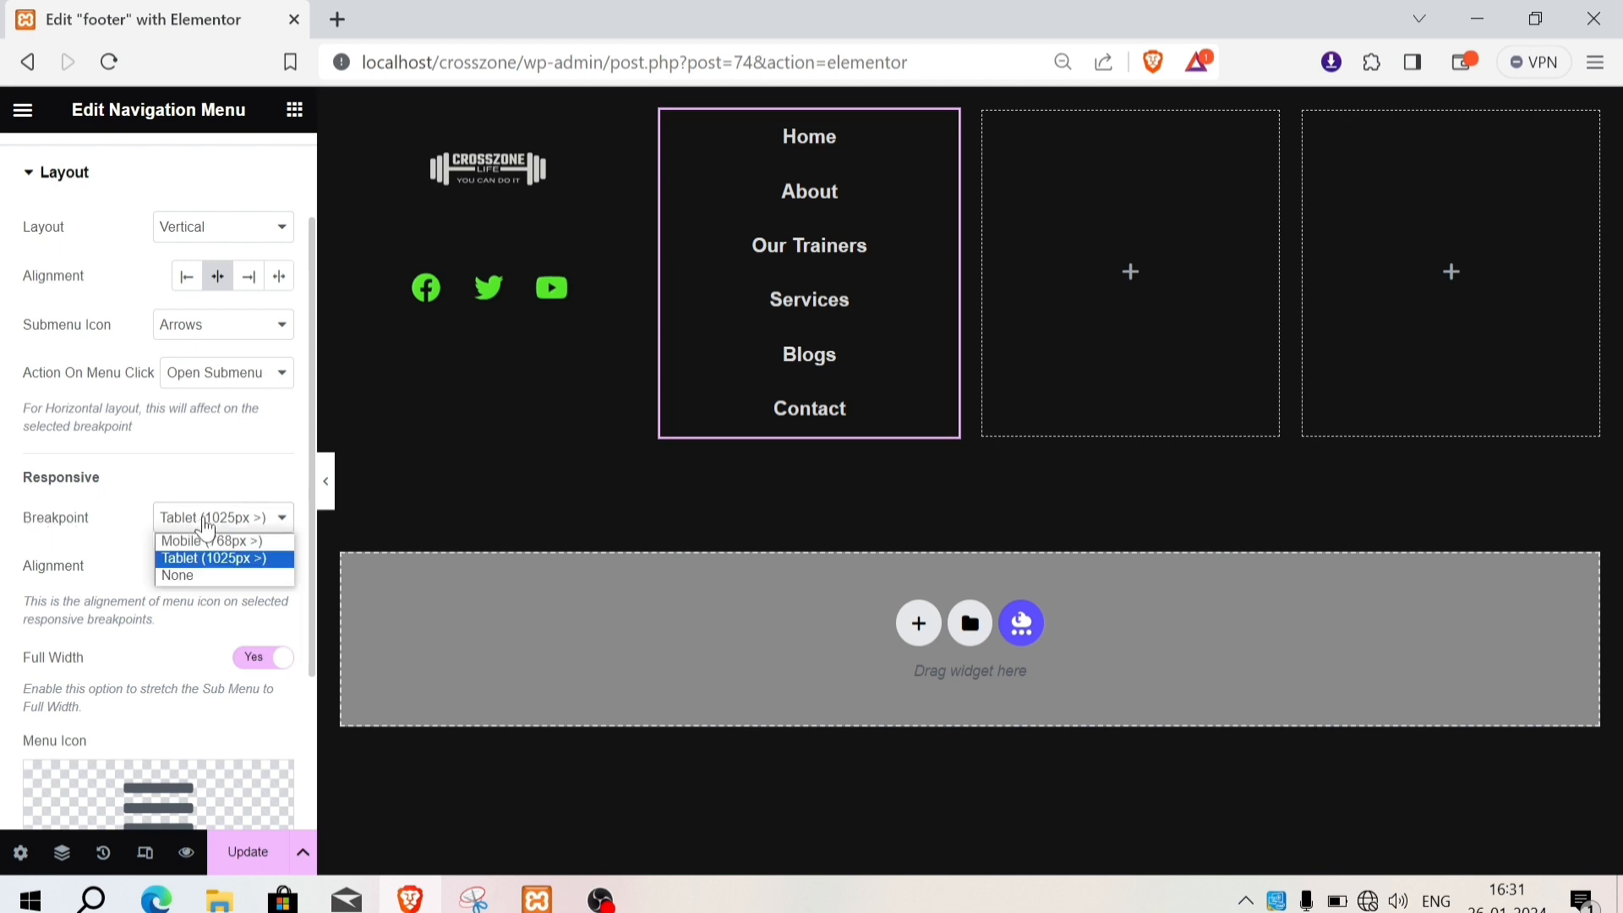
pyautogui.click(166, 575)
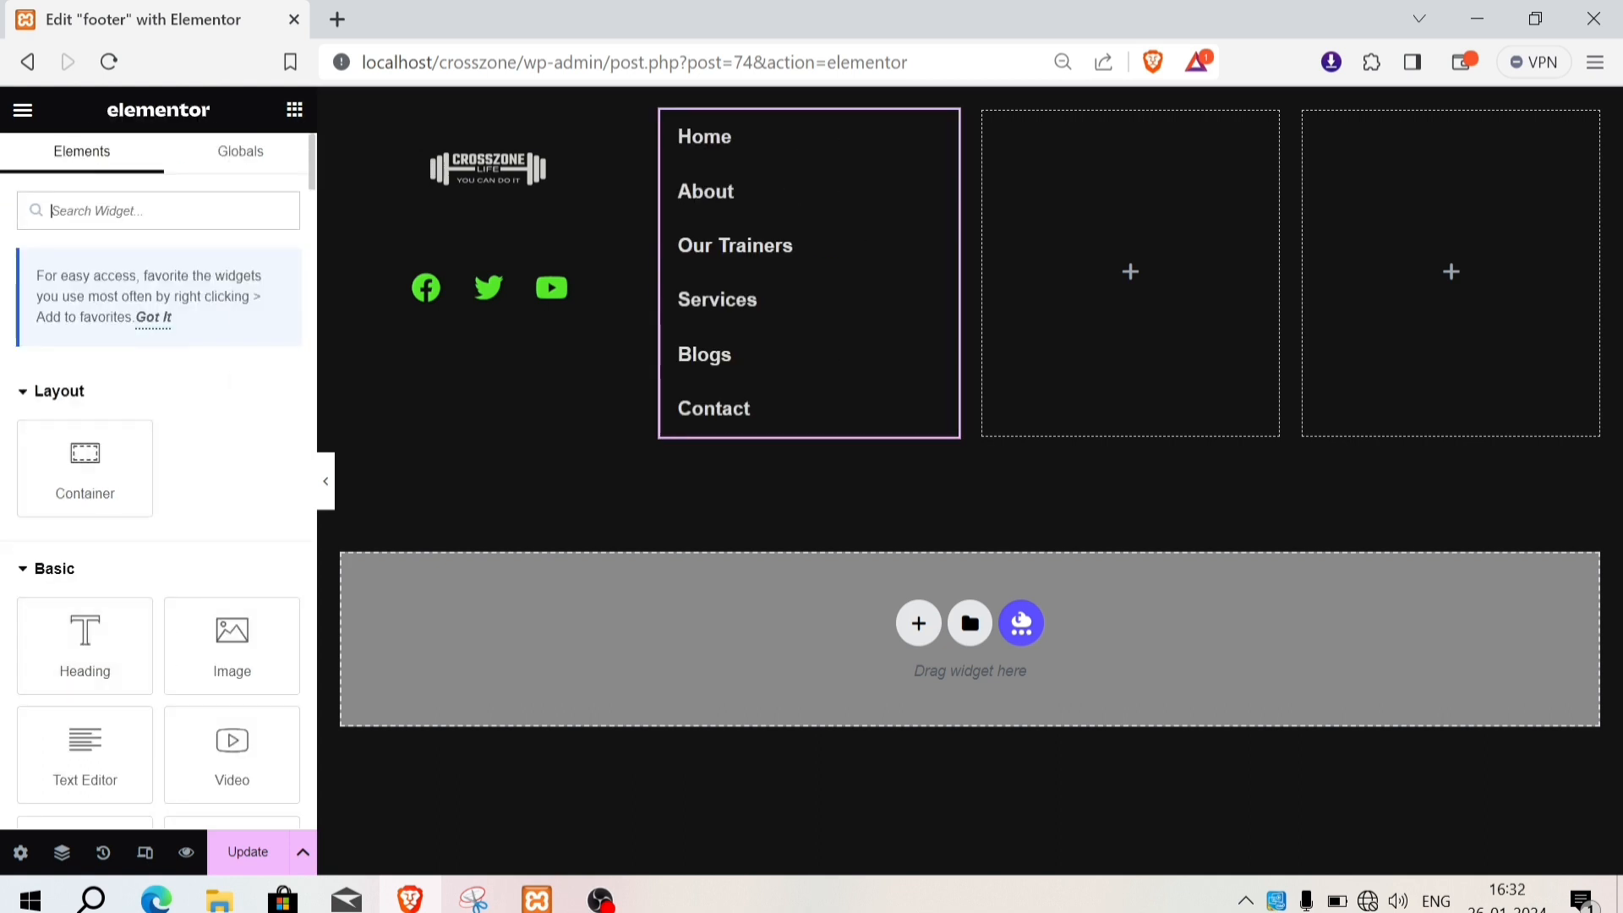
# Step: Add an Icon List widget to the third column and delete its first two items
pyautogui.write('lis')
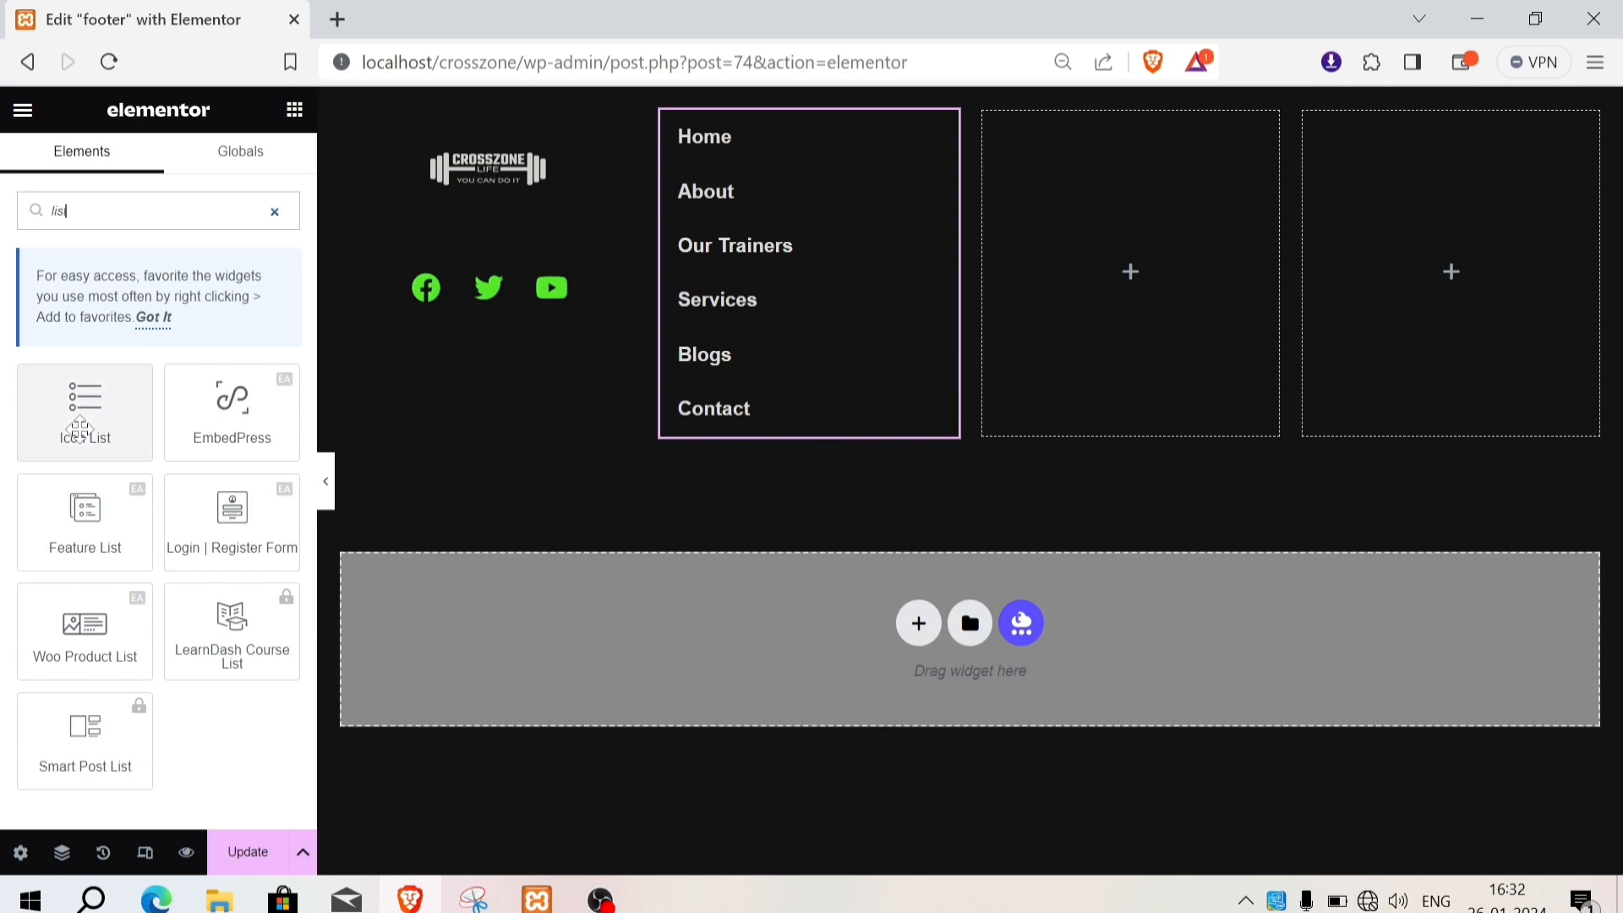
pyautogui.moveTo(81, 427); pyautogui.dragTo(1123, 320)
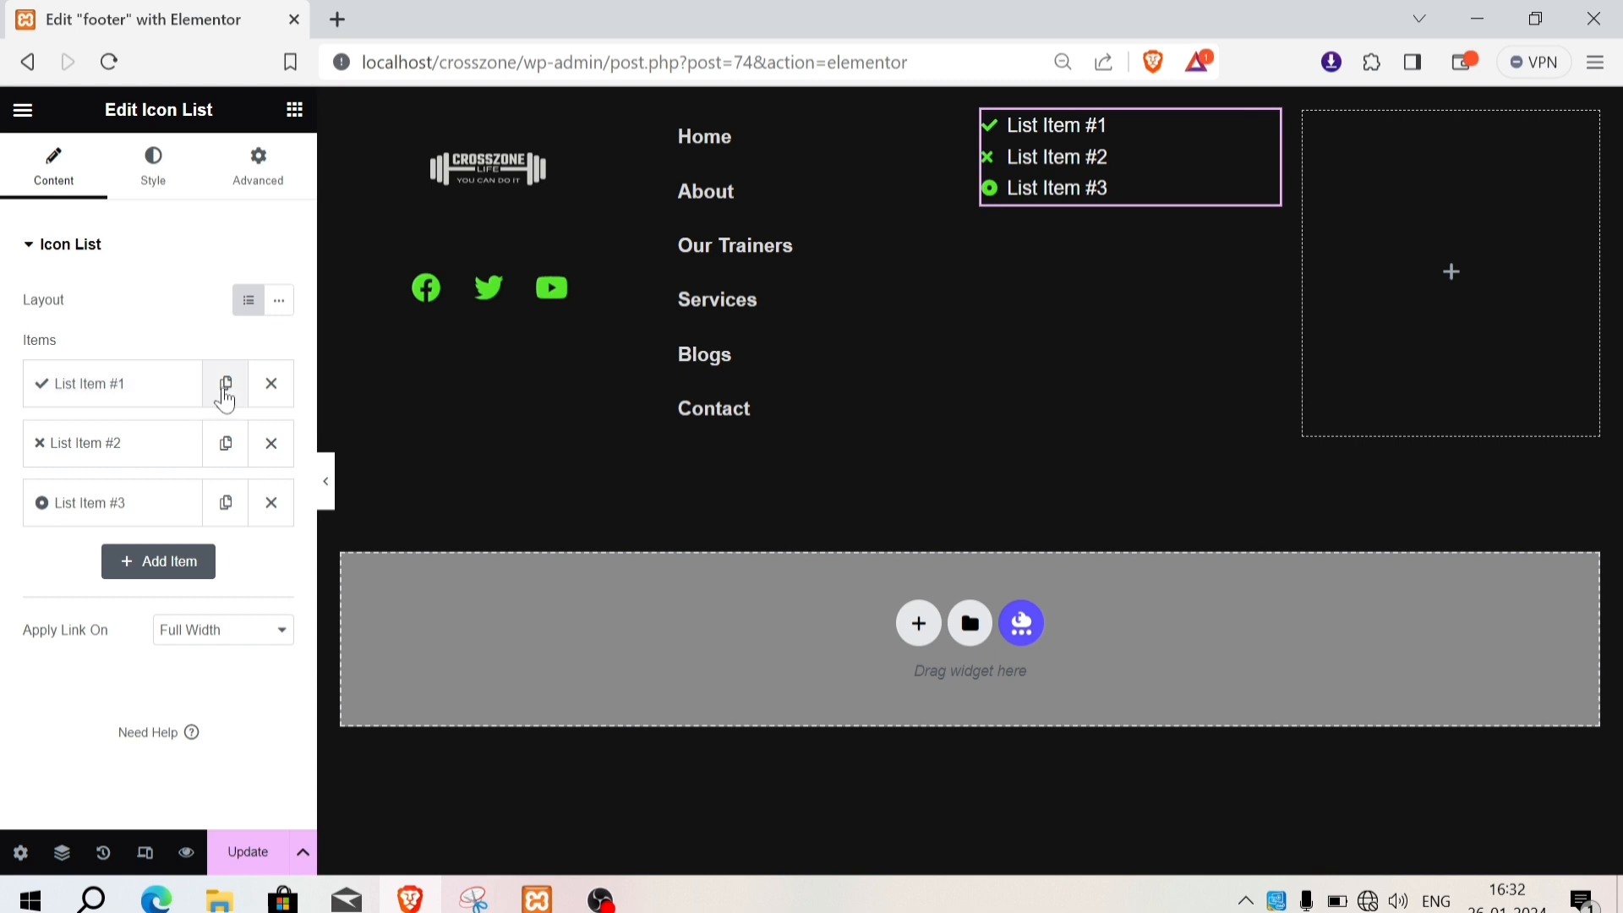
pyautogui.click(269, 393)
pyautogui.click(268, 397)
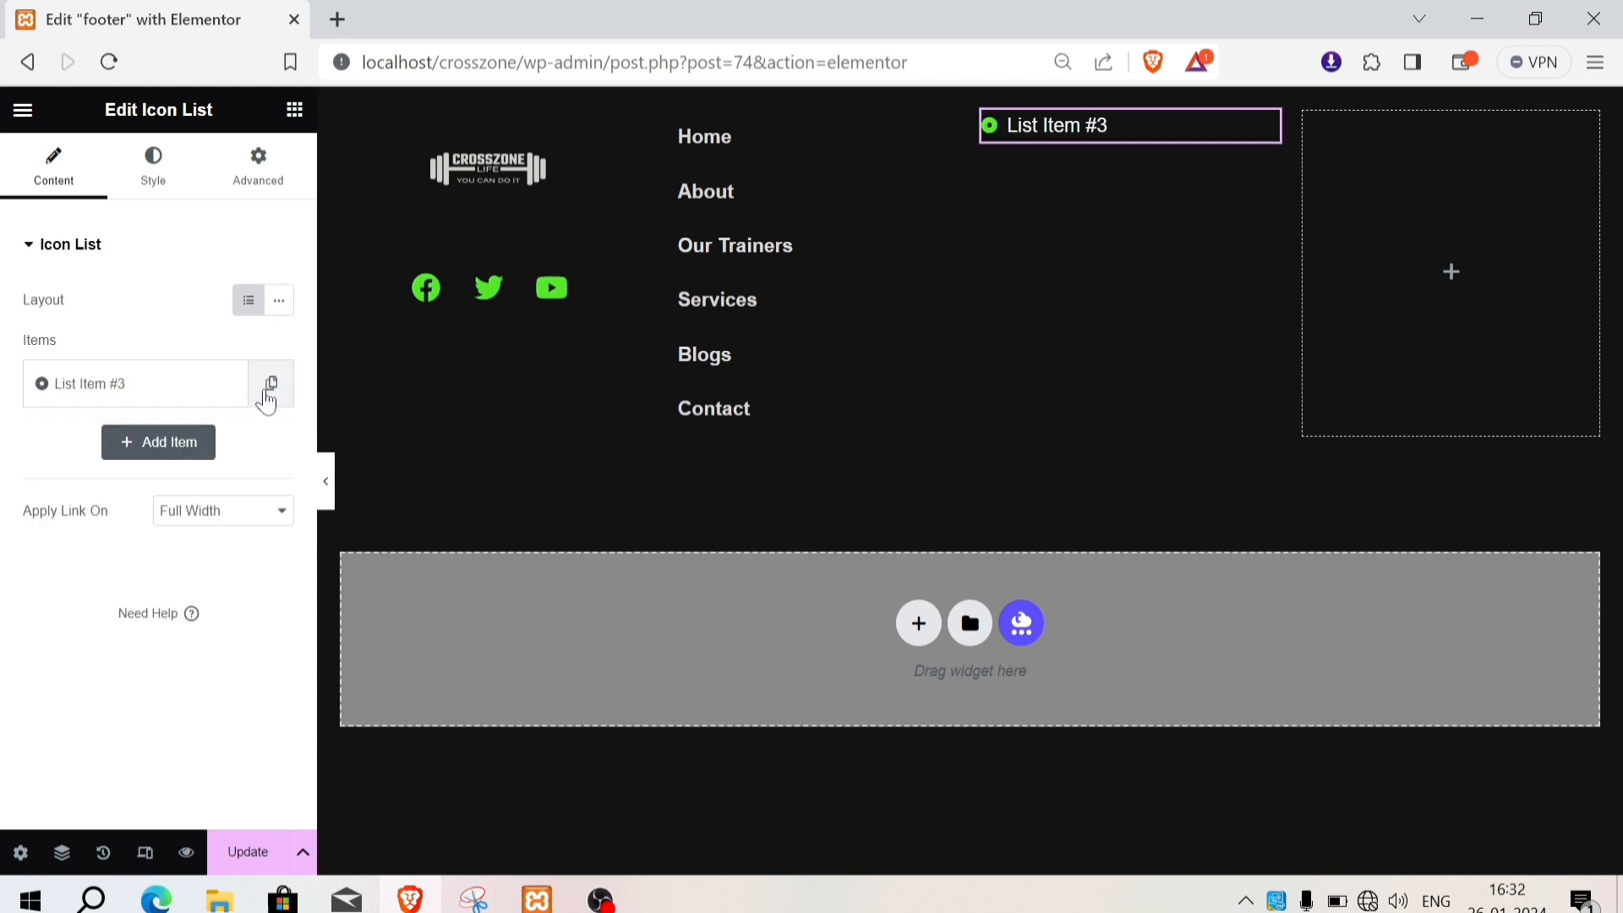
# Step: Remove the remaining list item's icon and change its text to 404
pyautogui.click(164, 405)
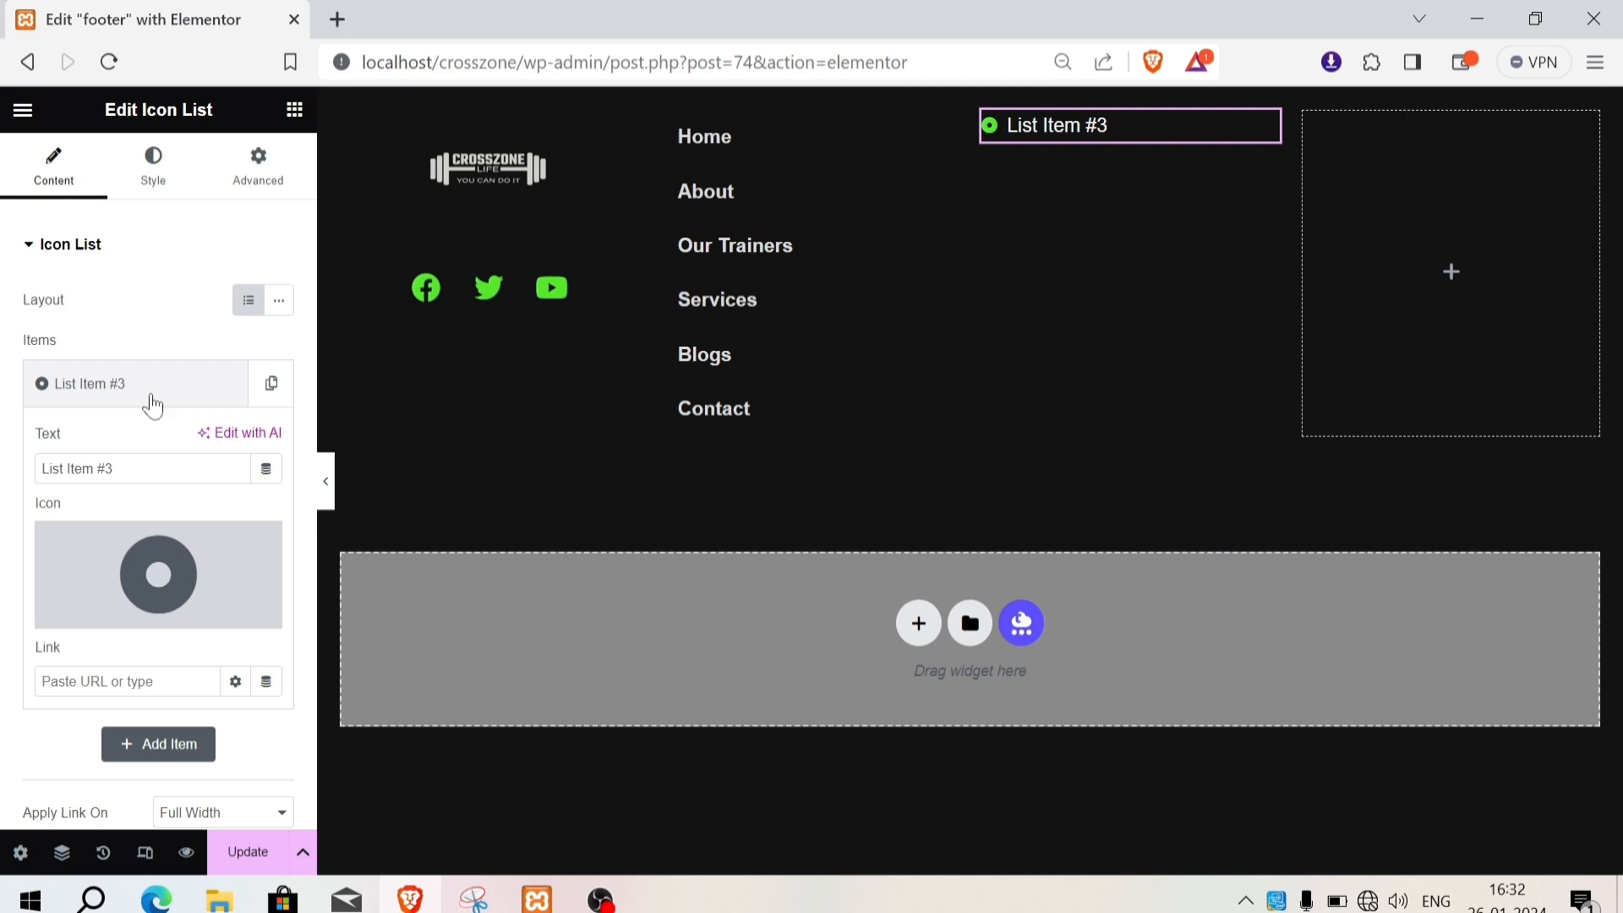
pyautogui.click(159, 571)
pyautogui.click(1349, 116)
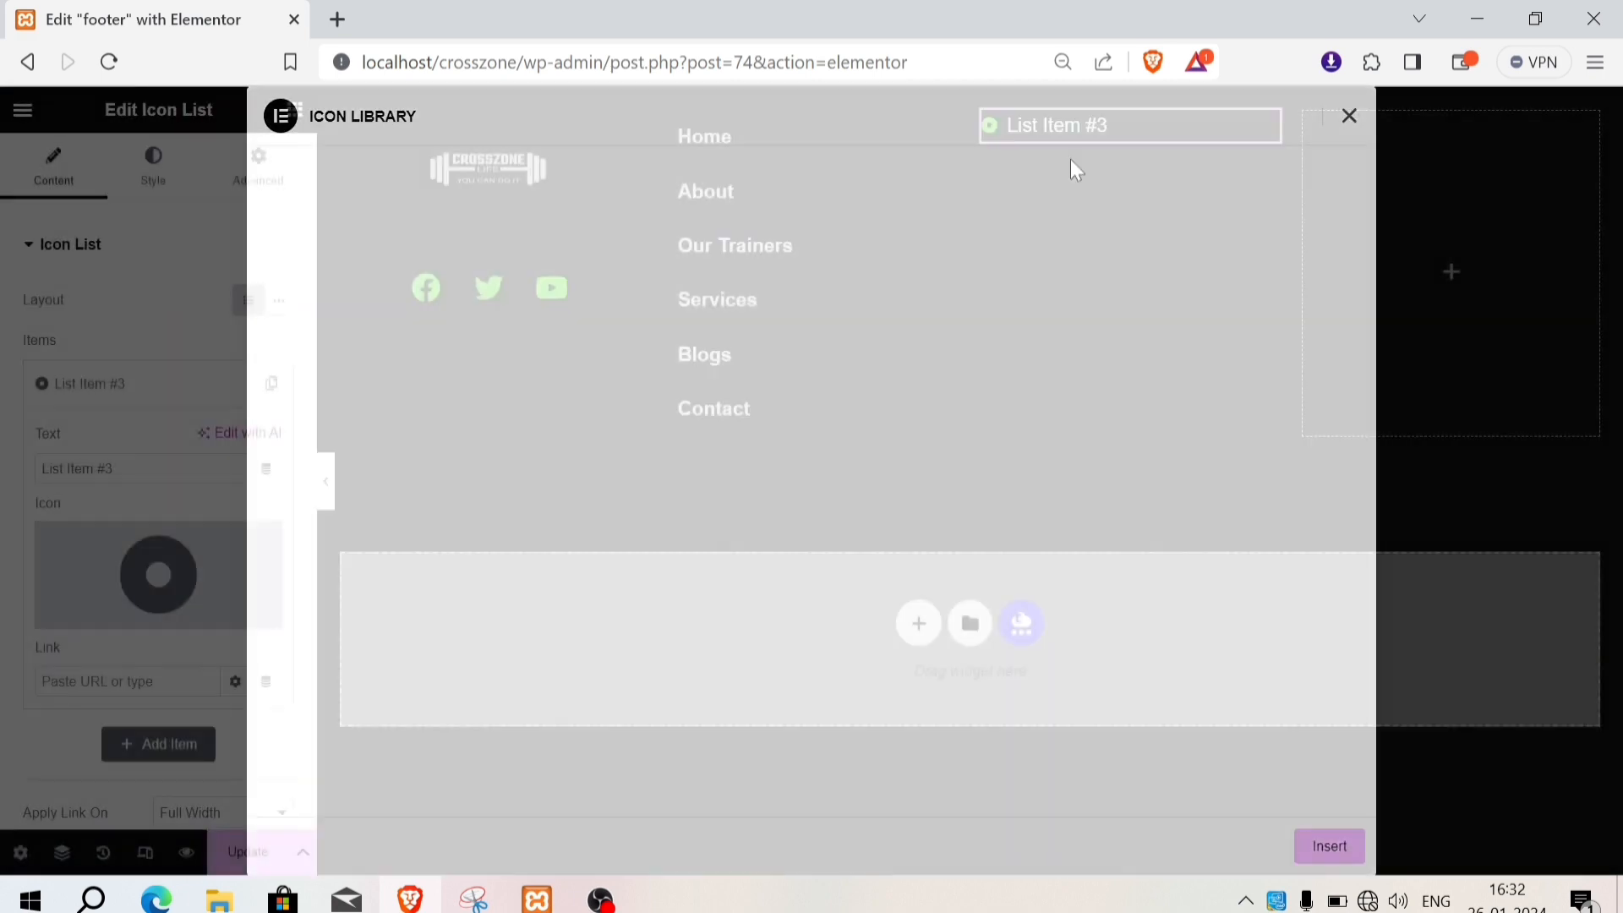
pyautogui.click(264, 546)
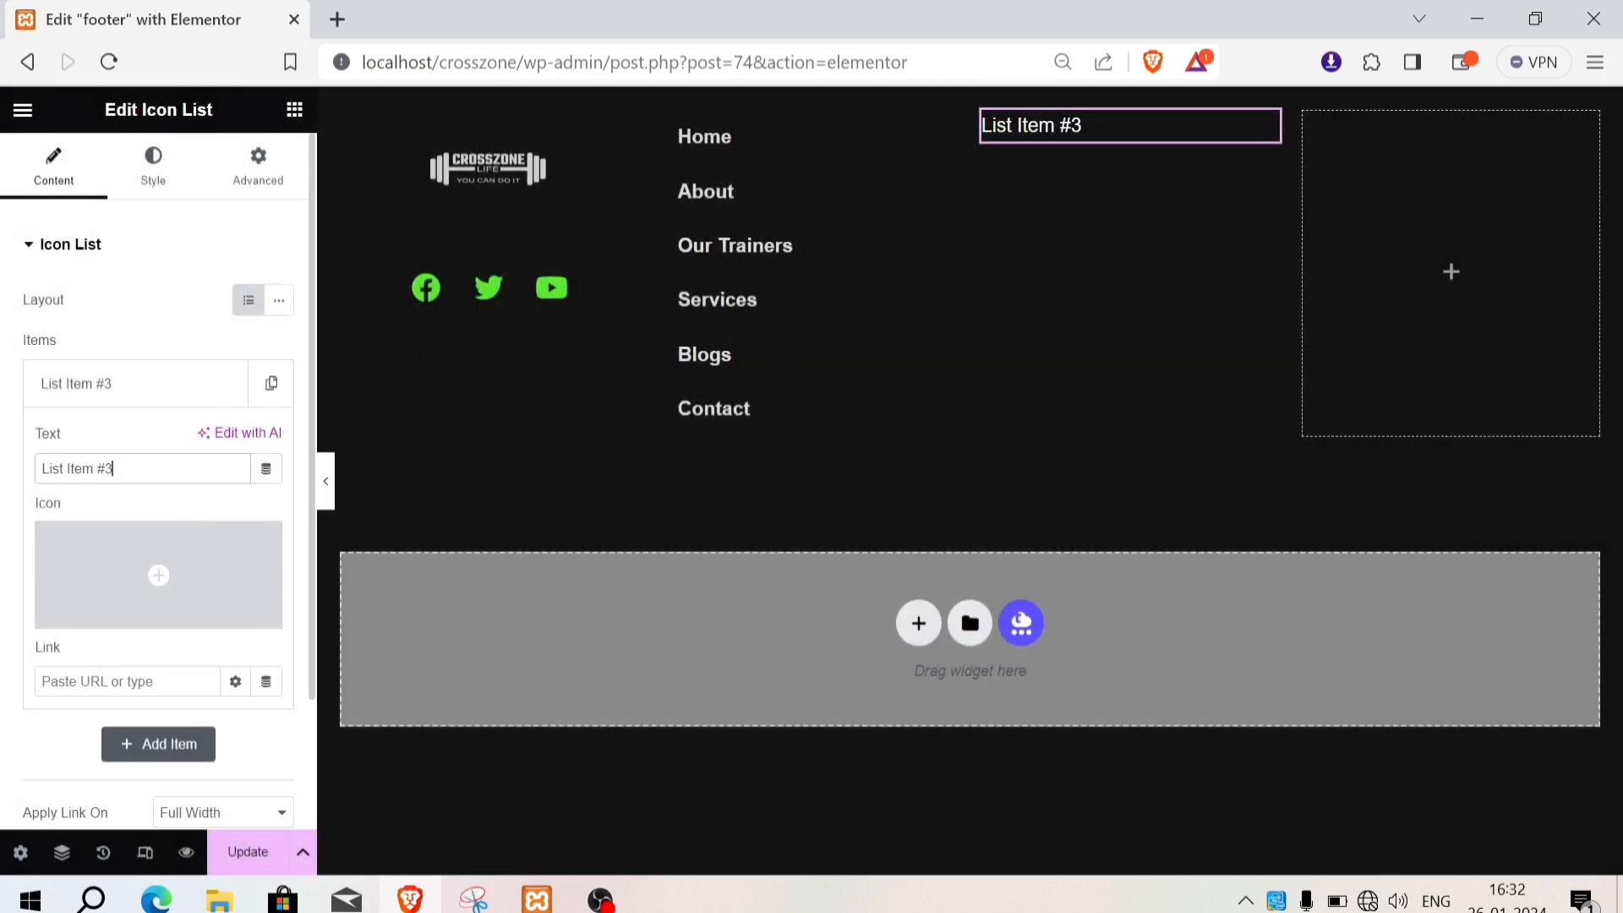
pyautogui.moveTo(118, 469); pyautogui.dragTo(51, 469)
pyautogui.press('BackSpace')
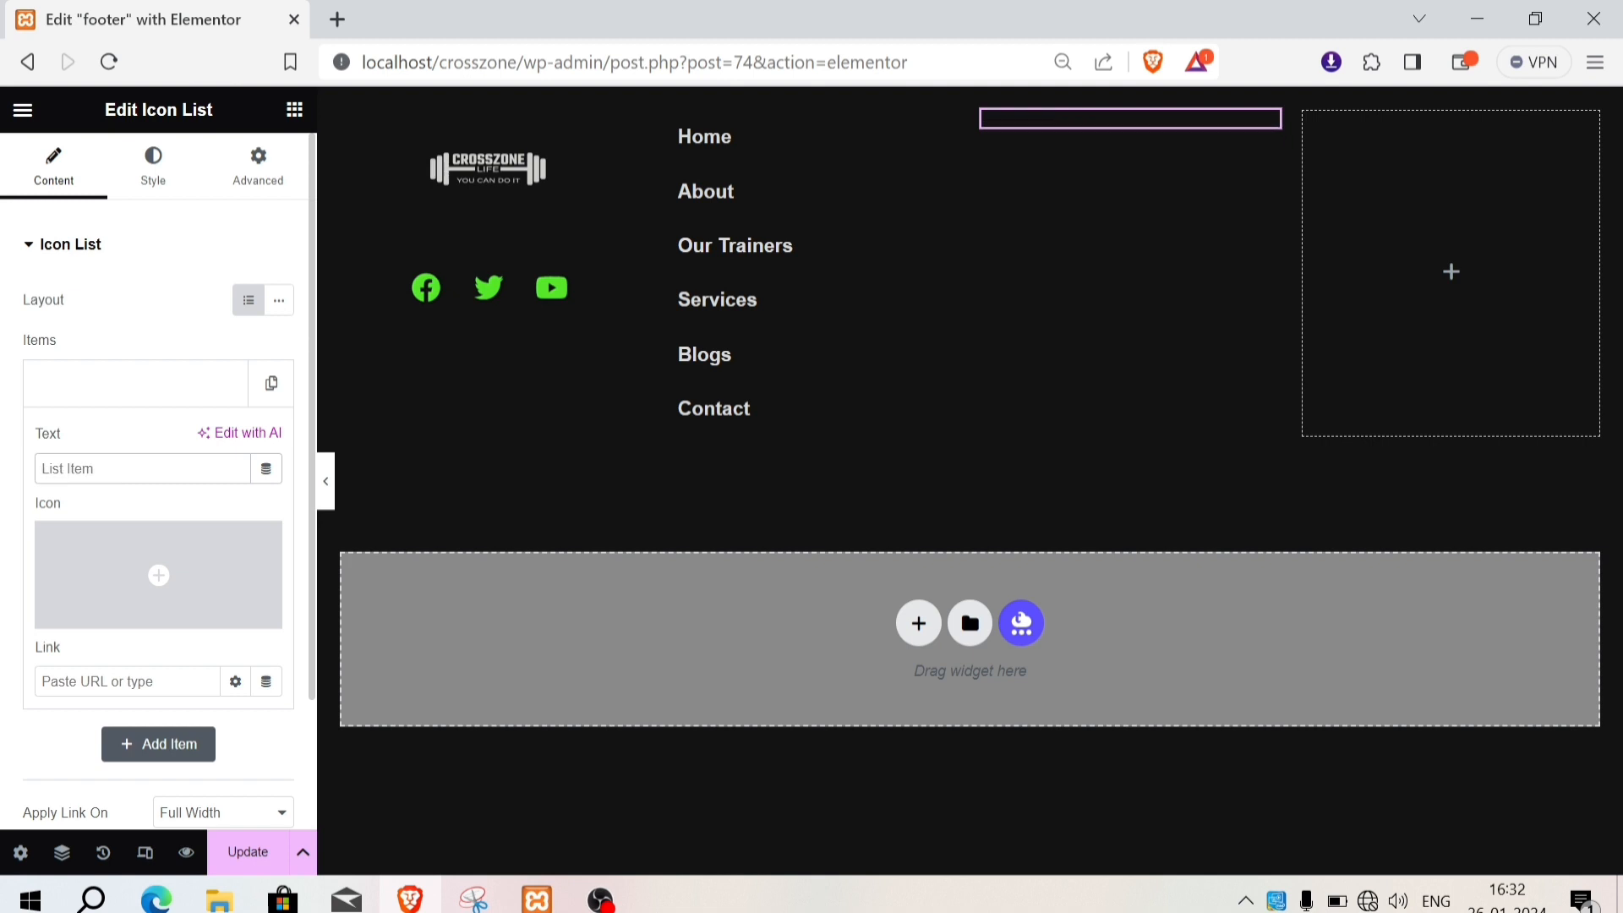
pyautogui.write('404')
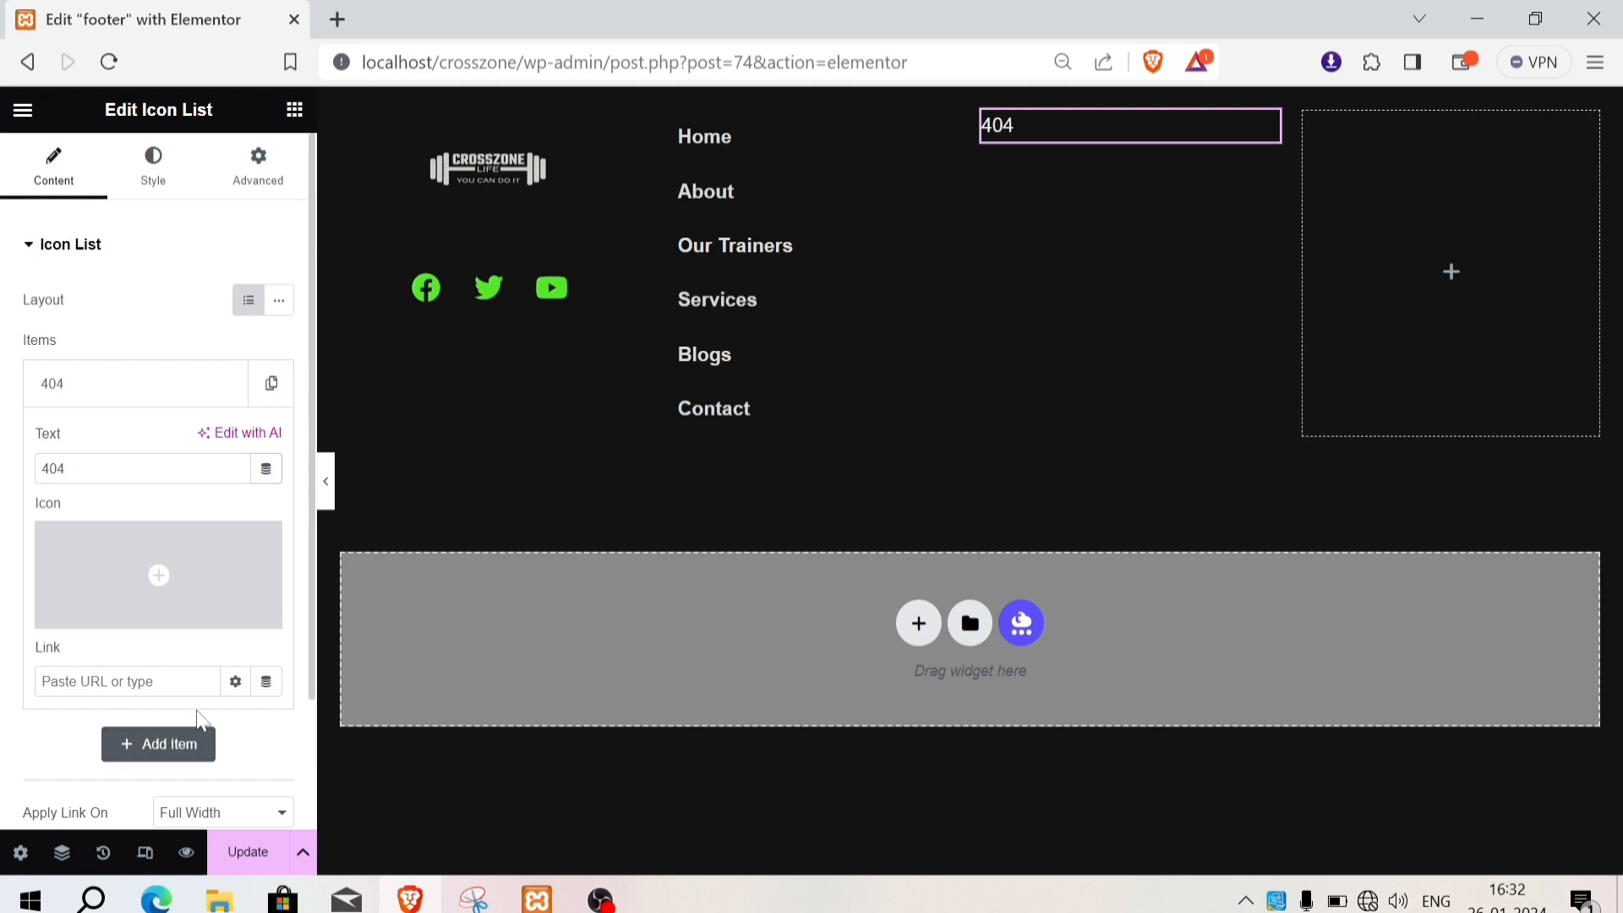
# Step: Duplicate the list item and retitle the copies Licence, Timings and Food & Diet
pyautogui.click(270, 383)
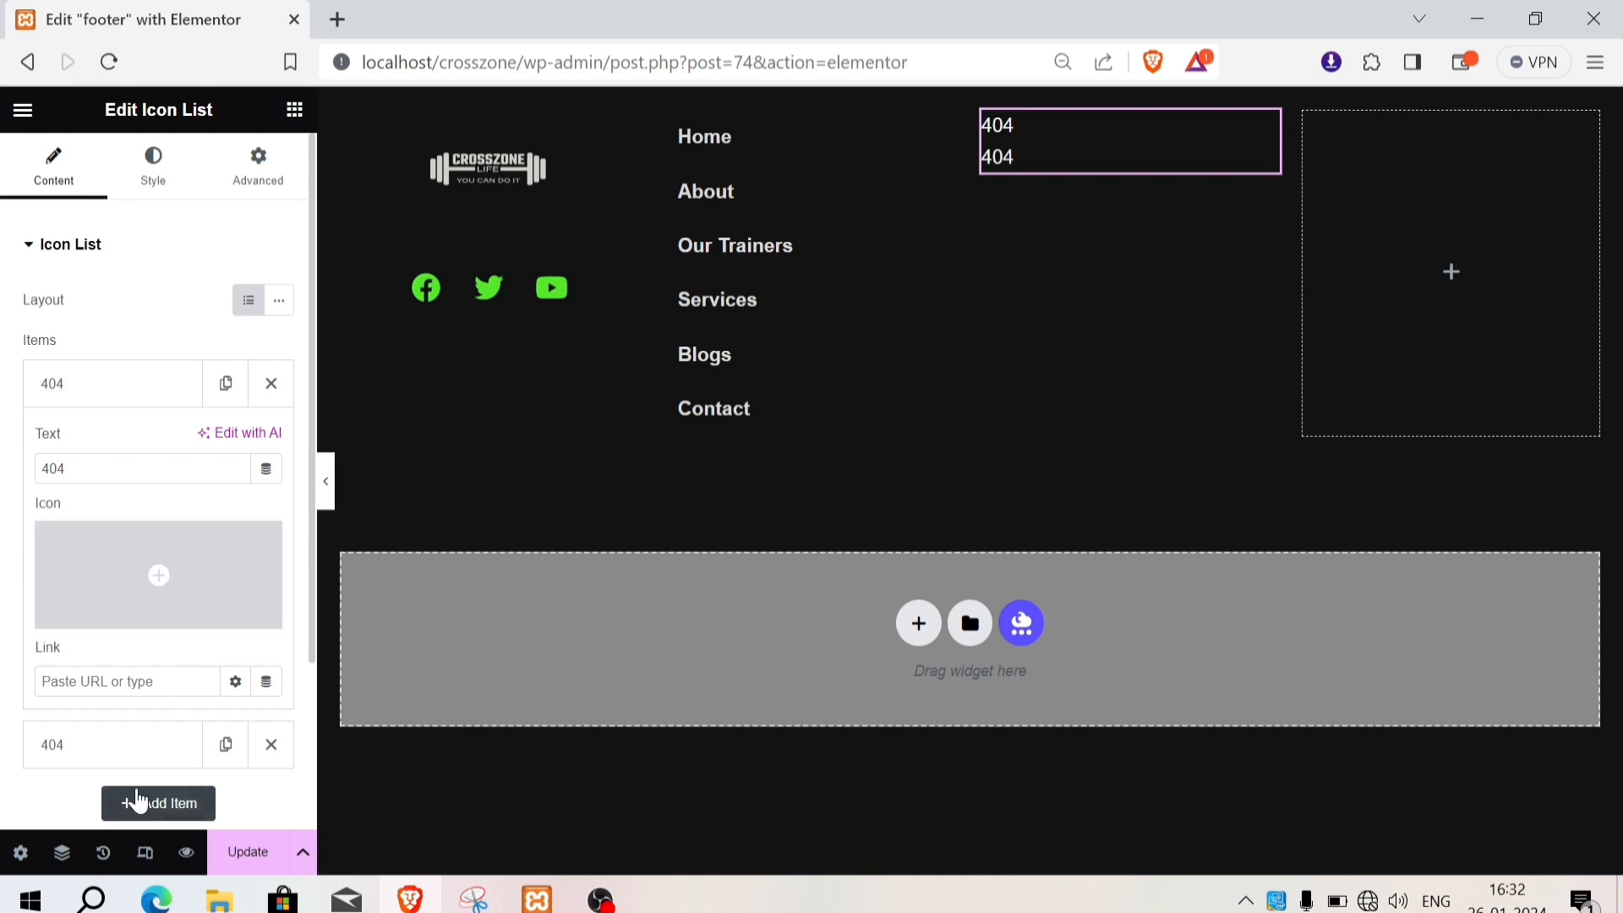
pyautogui.click(110, 744)
pyautogui.moveTo(118, 530); pyautogui.dragTo(5, 535)
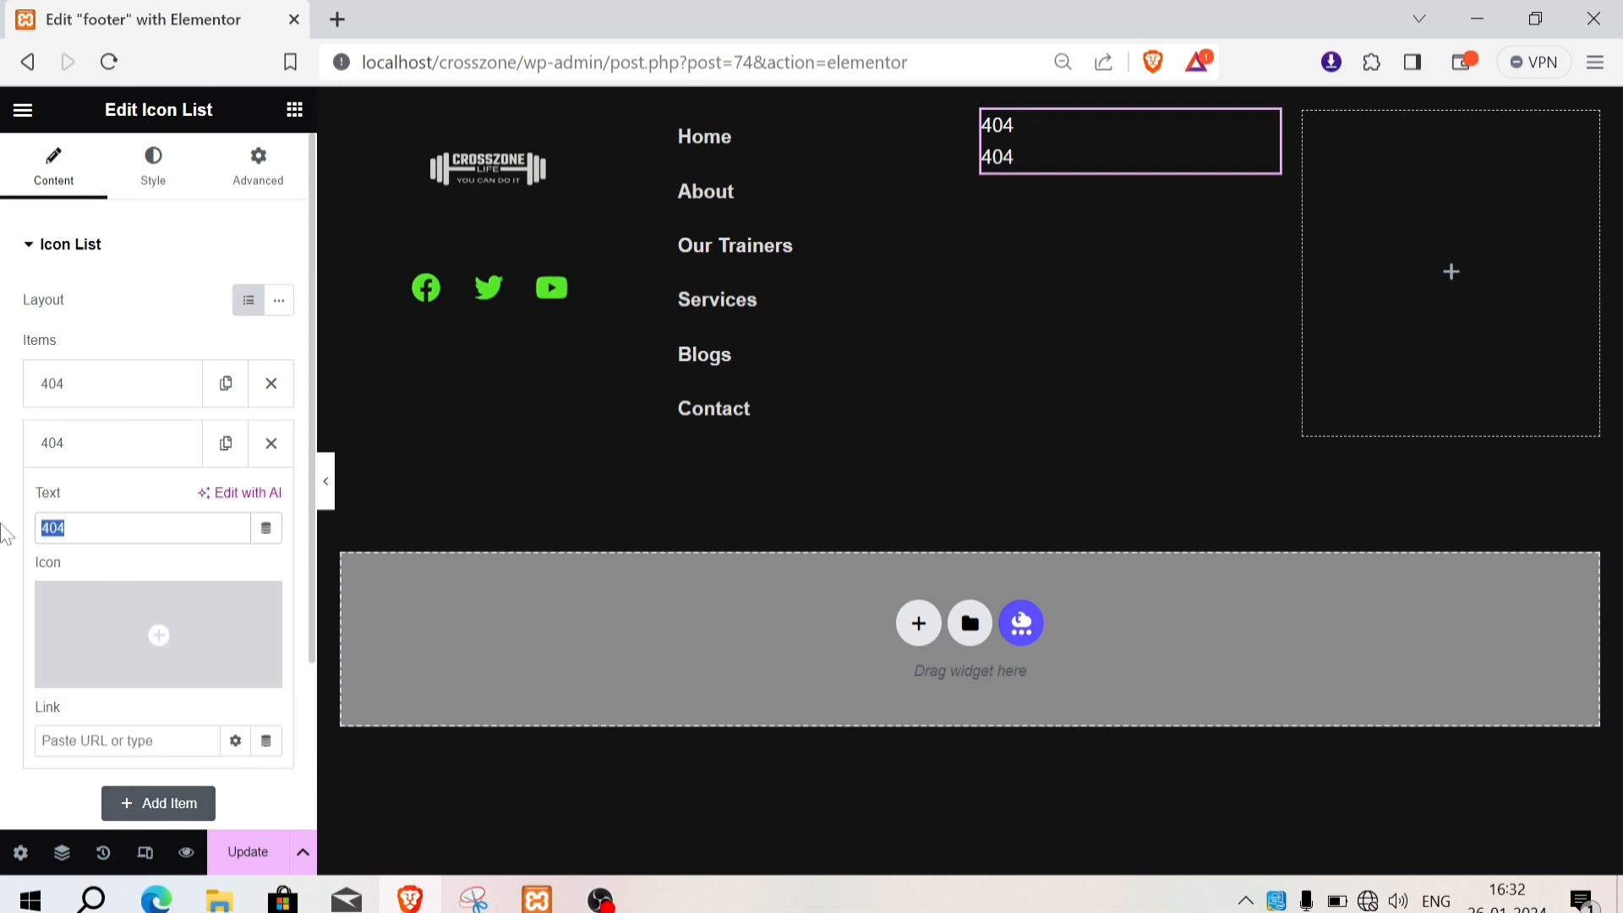
pyautogui.press('BackSpace')
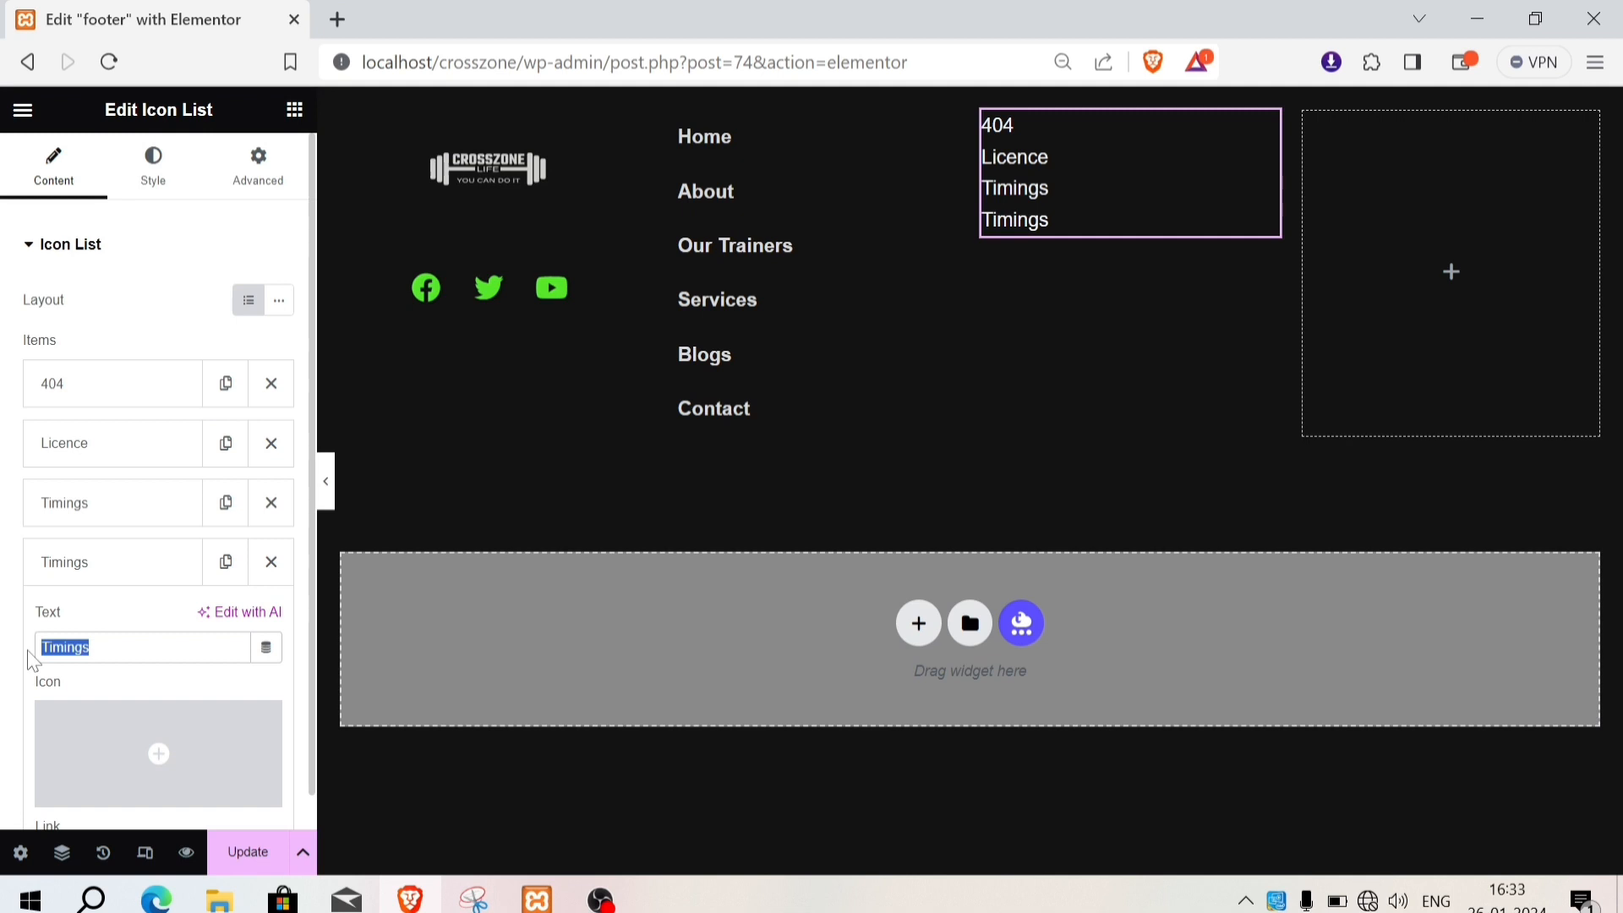
pyautogui.write('Food &')
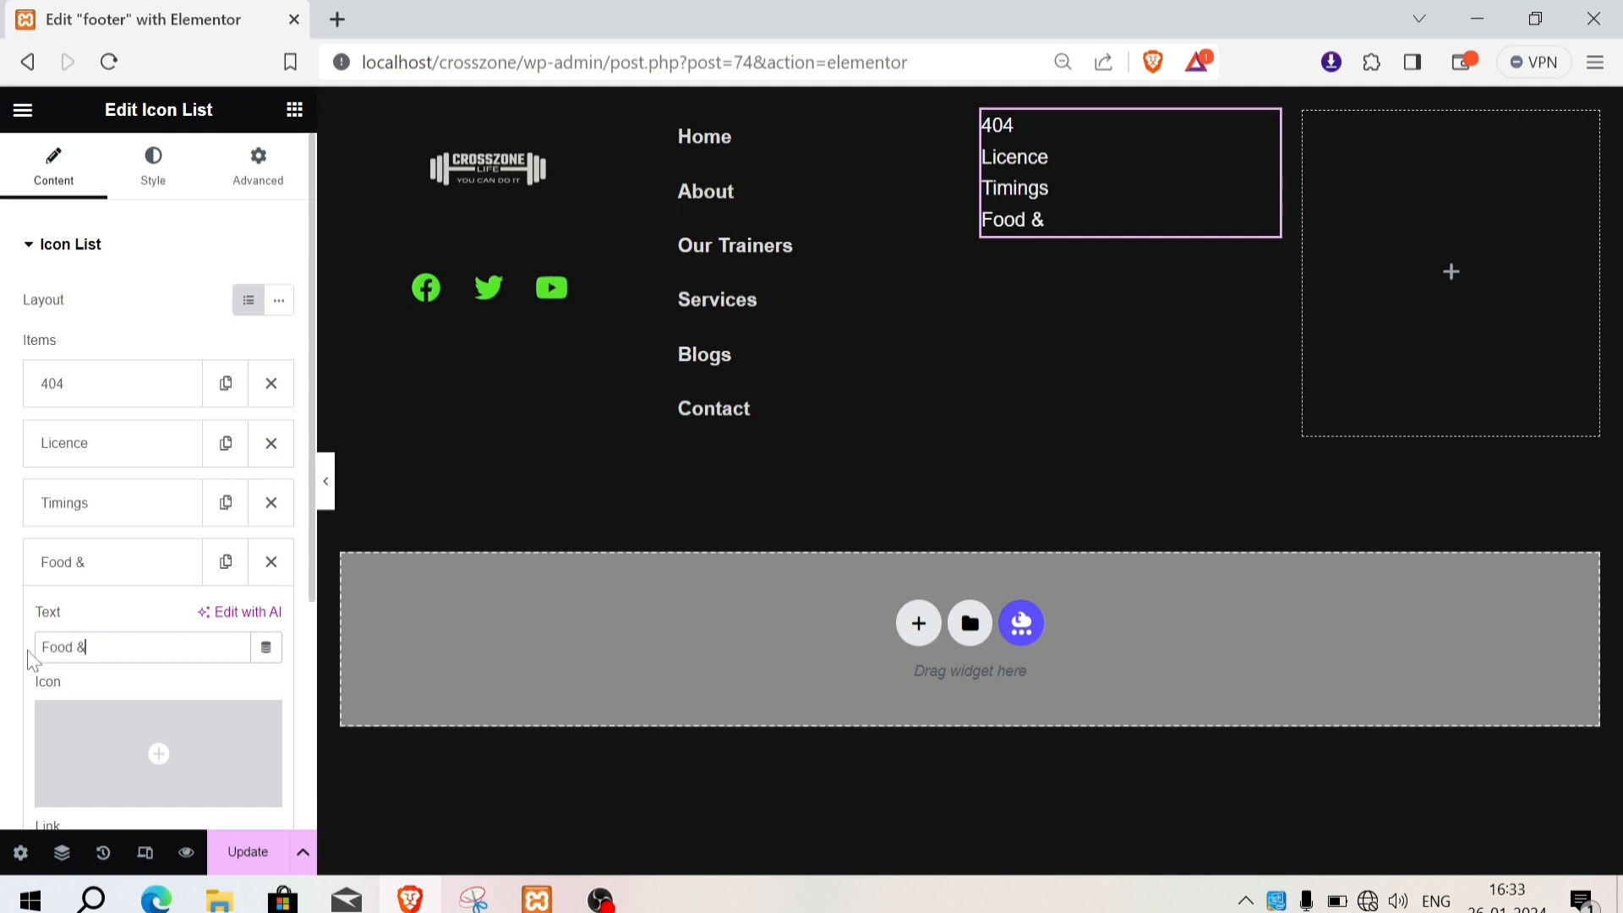
pyautogui.write(' Diet')
# Step: Add a Text Editor widget to the footer's empty fourth column
pyautogui.click(294, 109)
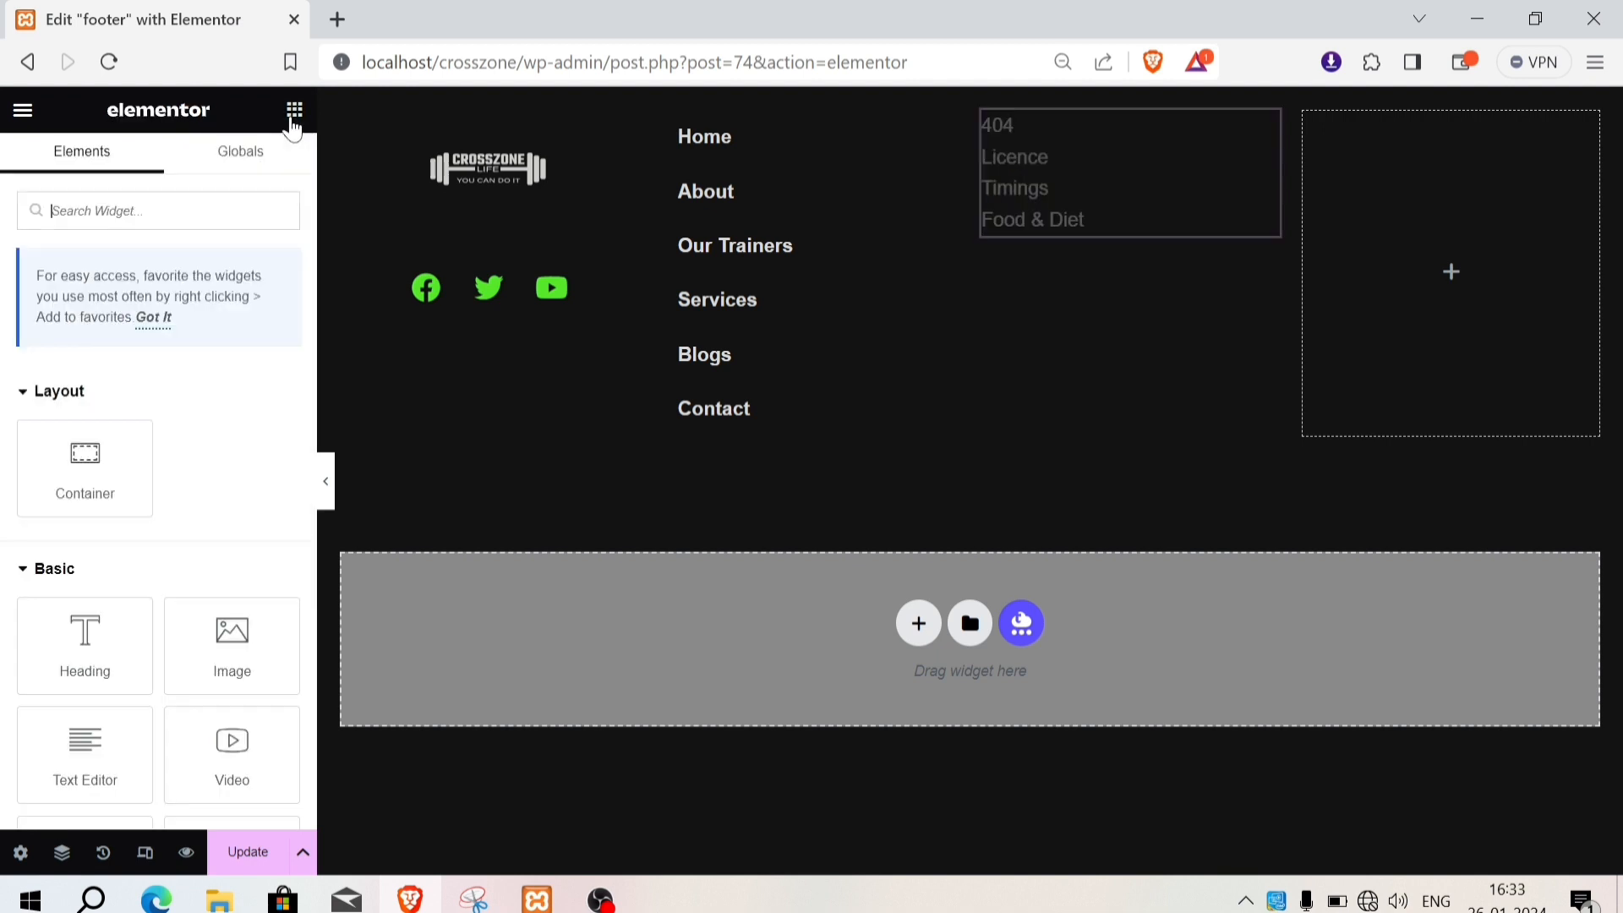
pyautogui.click(1146, 177)
pyautogui.click(294, 110)
pyautogui.moveTo(84, 748); pyautogui.dragTo(1437, 277)
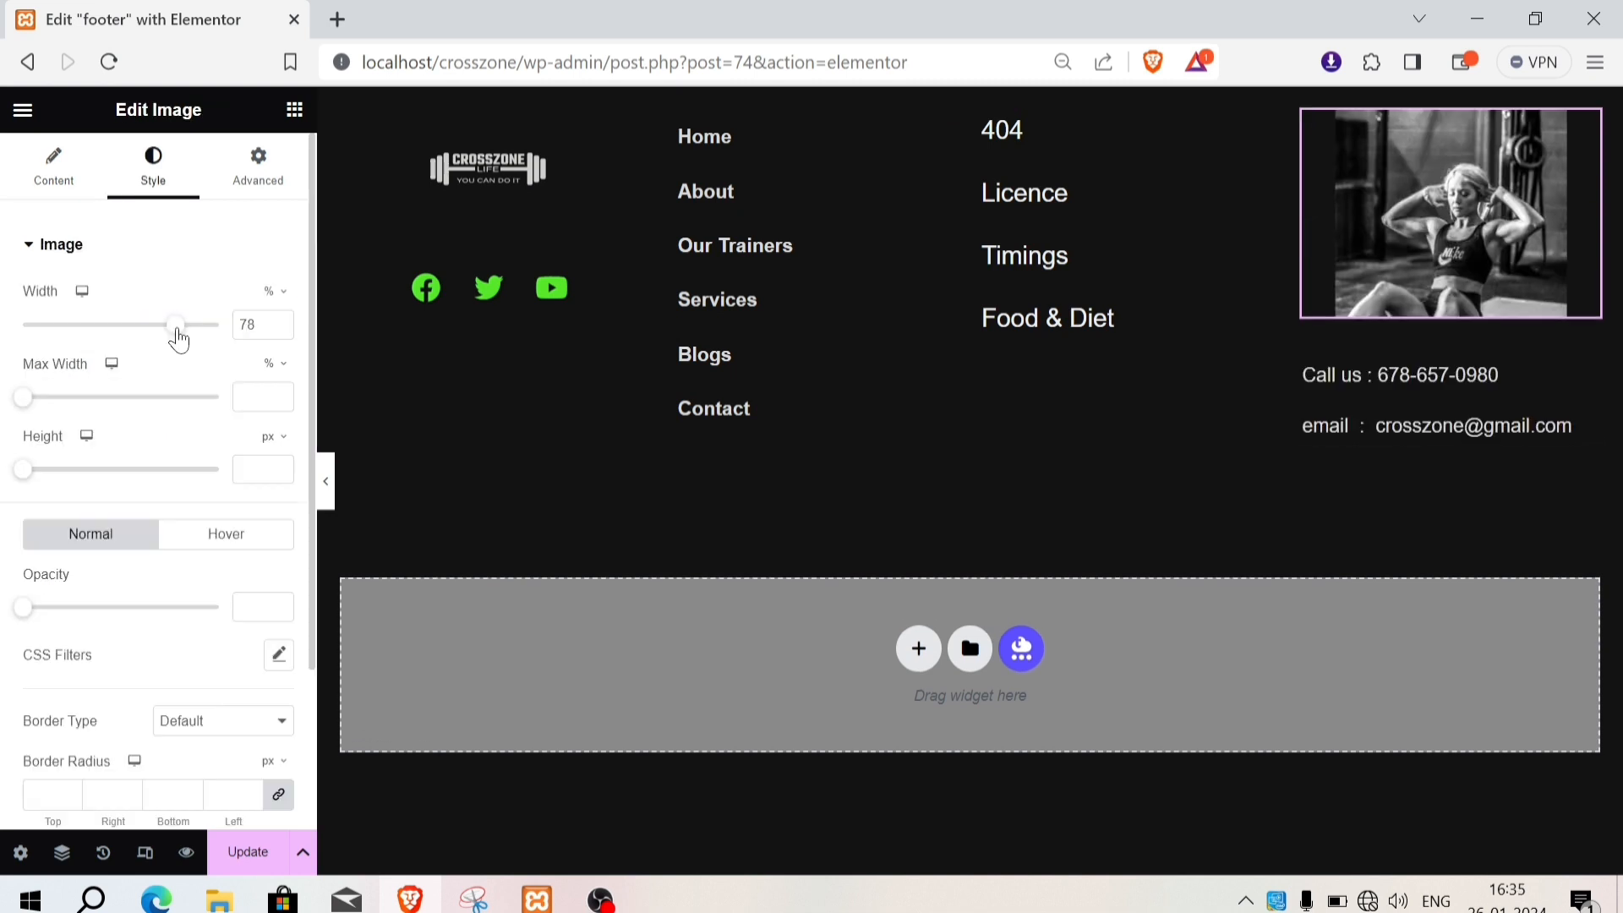
# Step: Set the width of the fourth column's image to 100%
pyautogui.moveTo(178, 329); pyautogui.dragTo(223, 338)
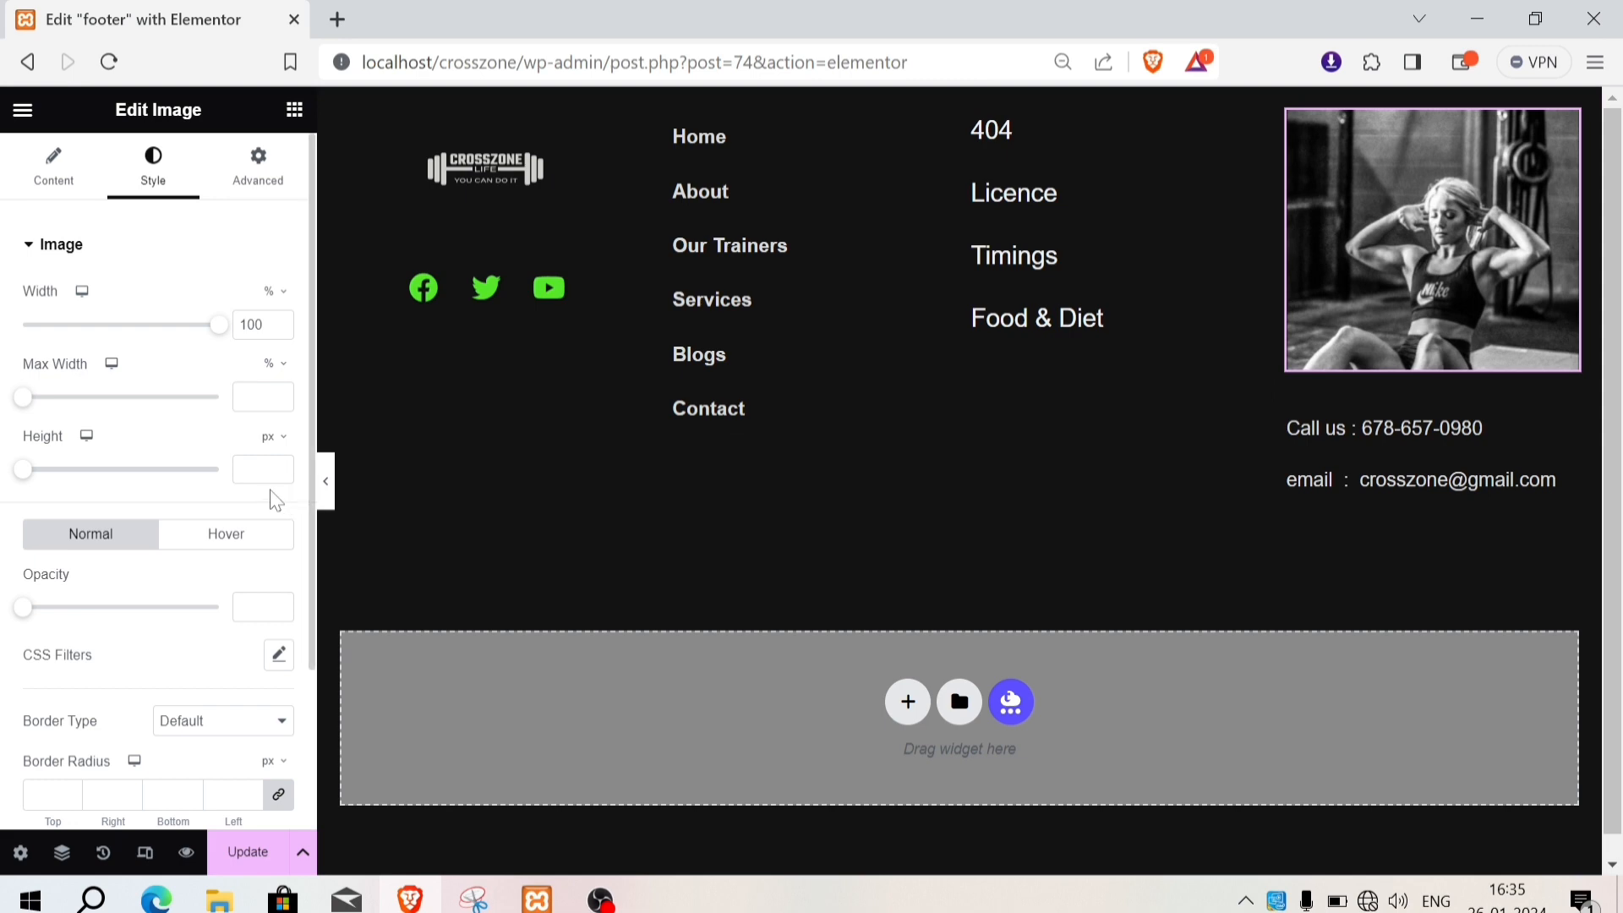
pyautogui.scroll(-3, 144, 673)
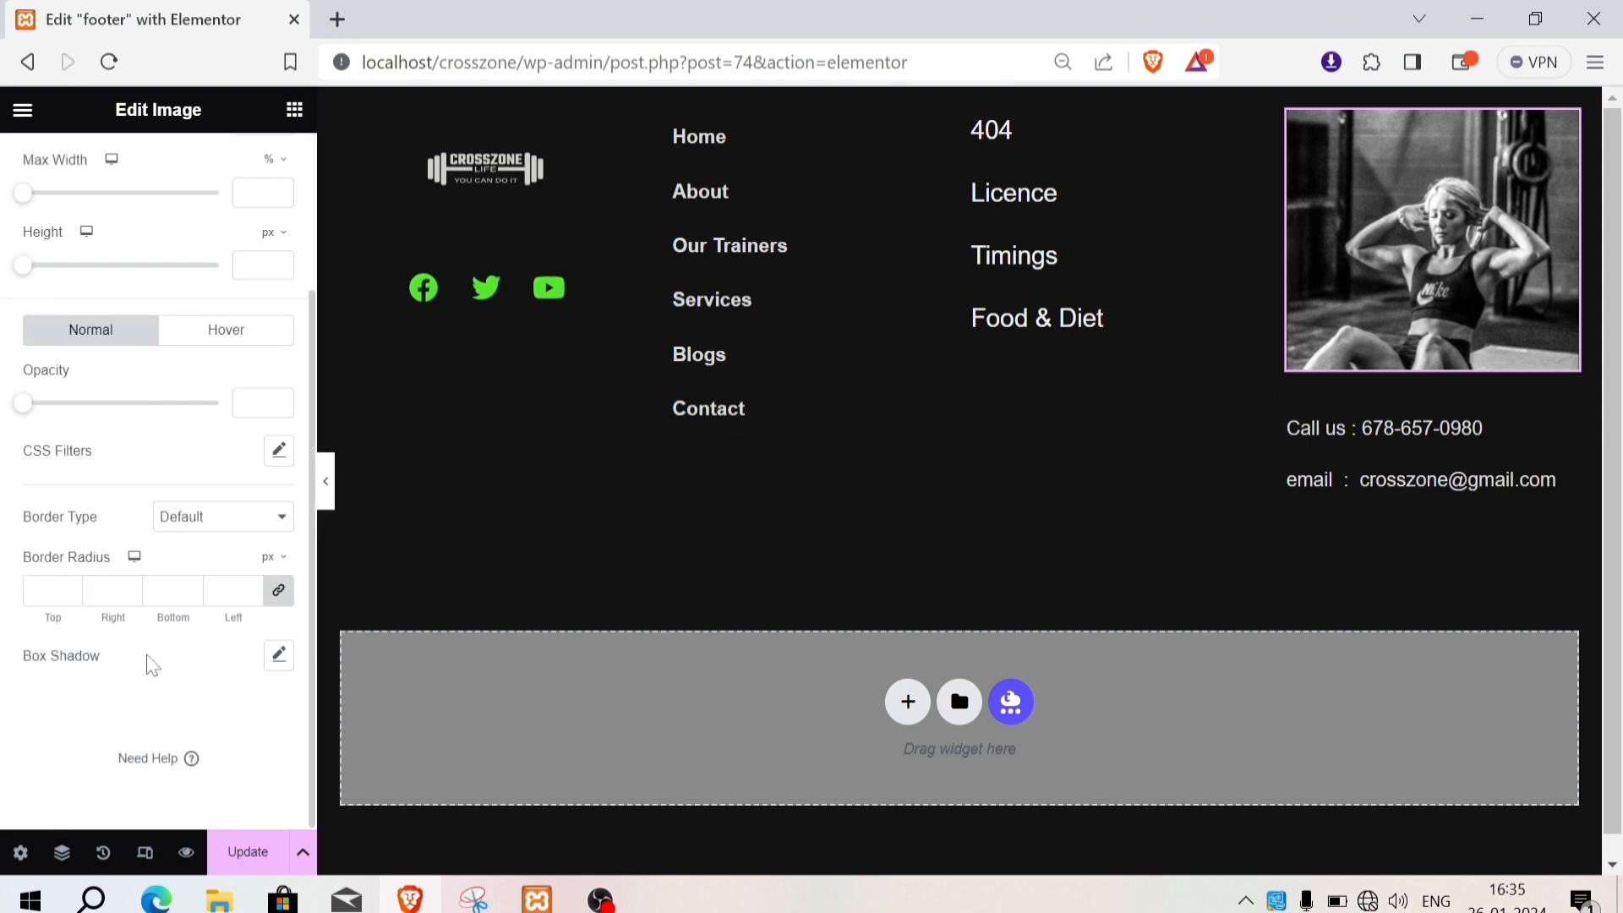
pyautogui.scroll(3, 180, 590)
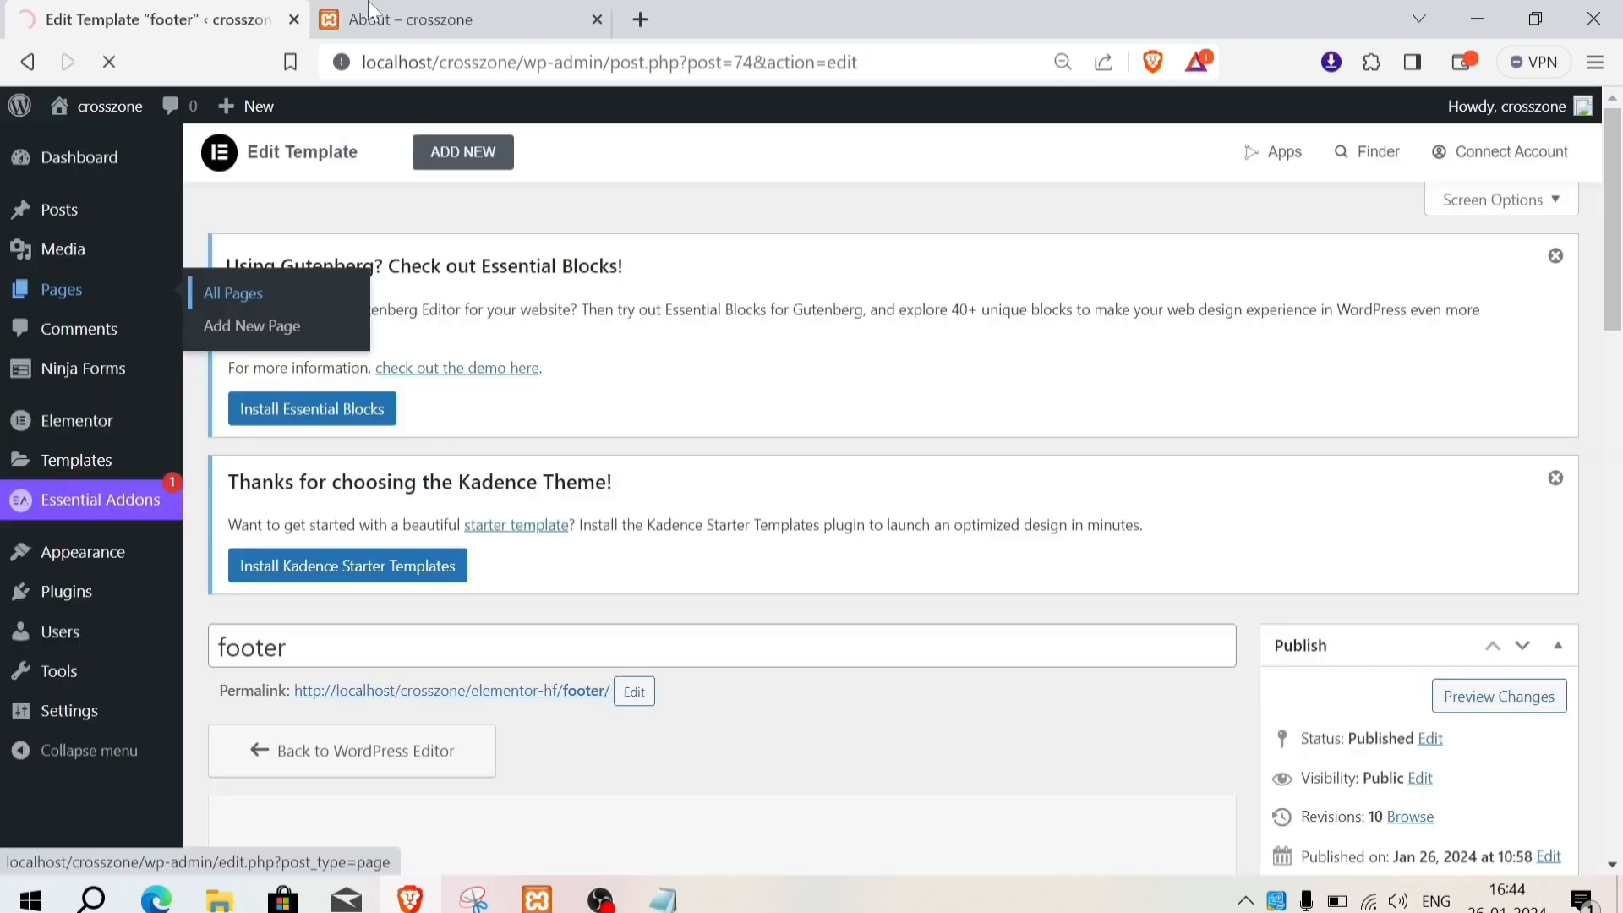
# Step: Open the list of all site pages and check the footer on the live About page
pyautogui.click(169, 291)
pyautogui.click(410, 20)
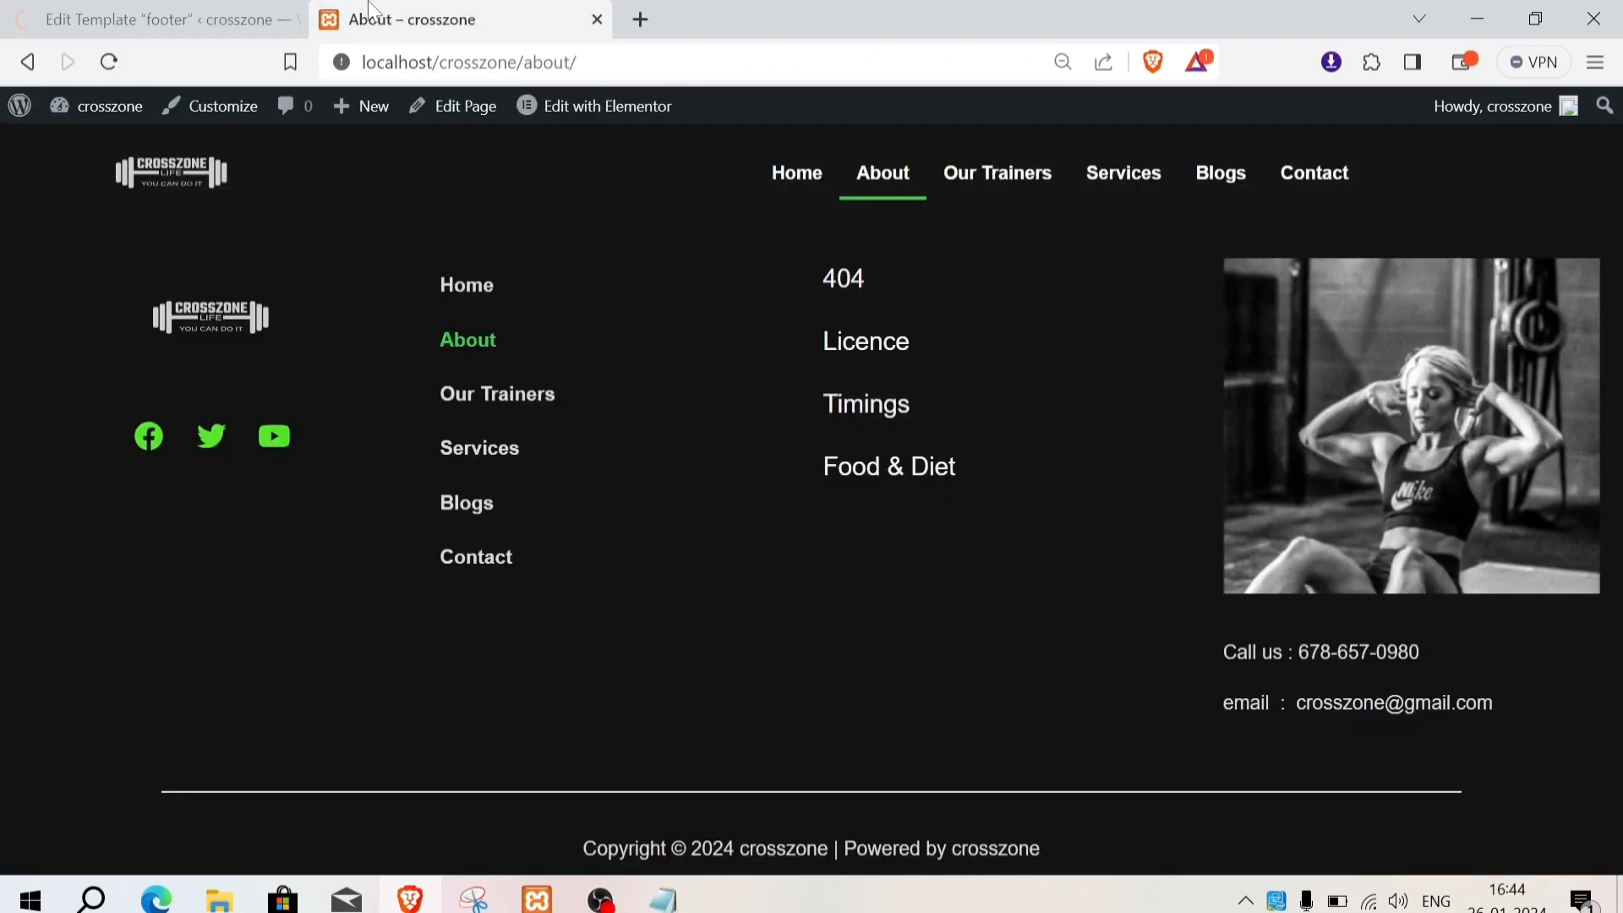
pyautogui.click(172, 33)
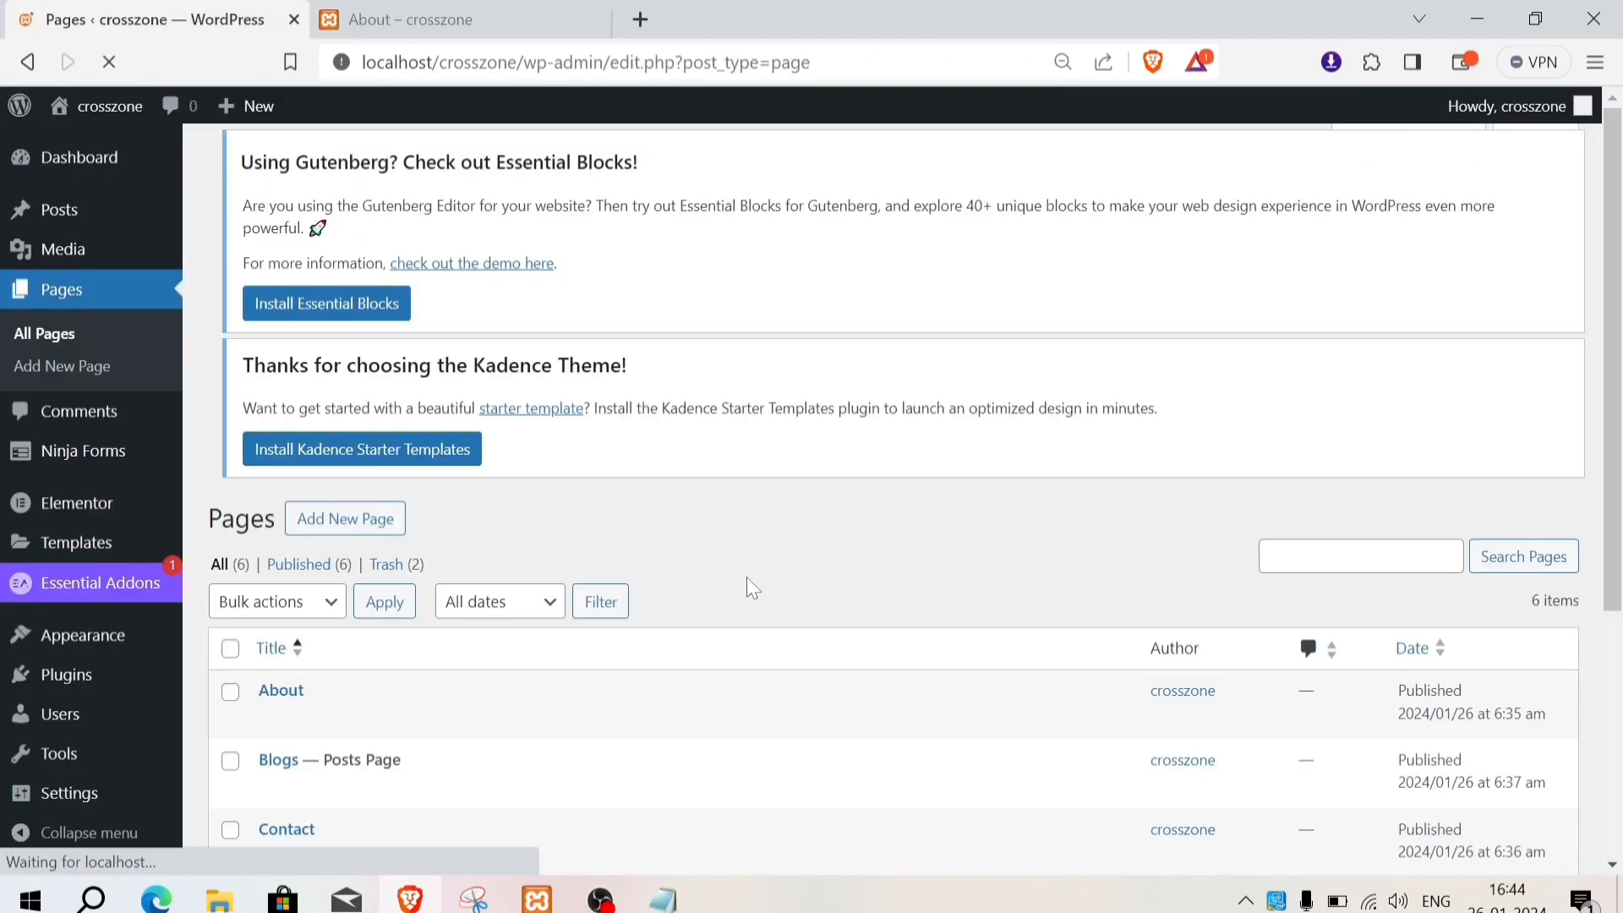
# Step: Open the About page for editing in Elementor
pyautogui.scroll(-3, 462, 448)
pyautogui.click(273, 492)
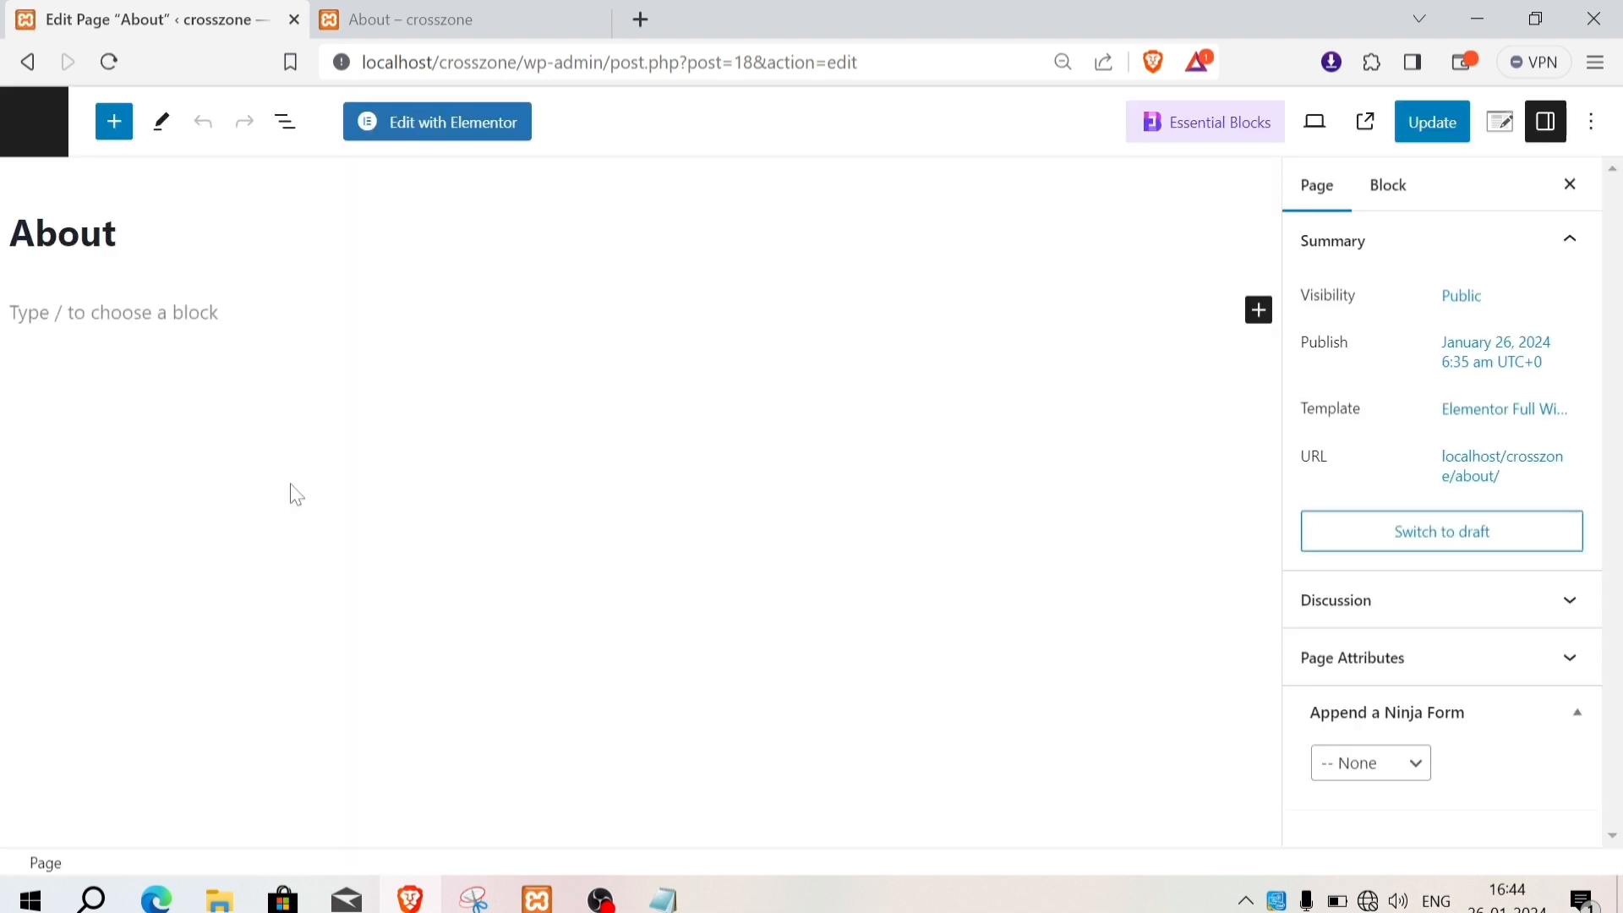
pyautogui.click(493, 137)
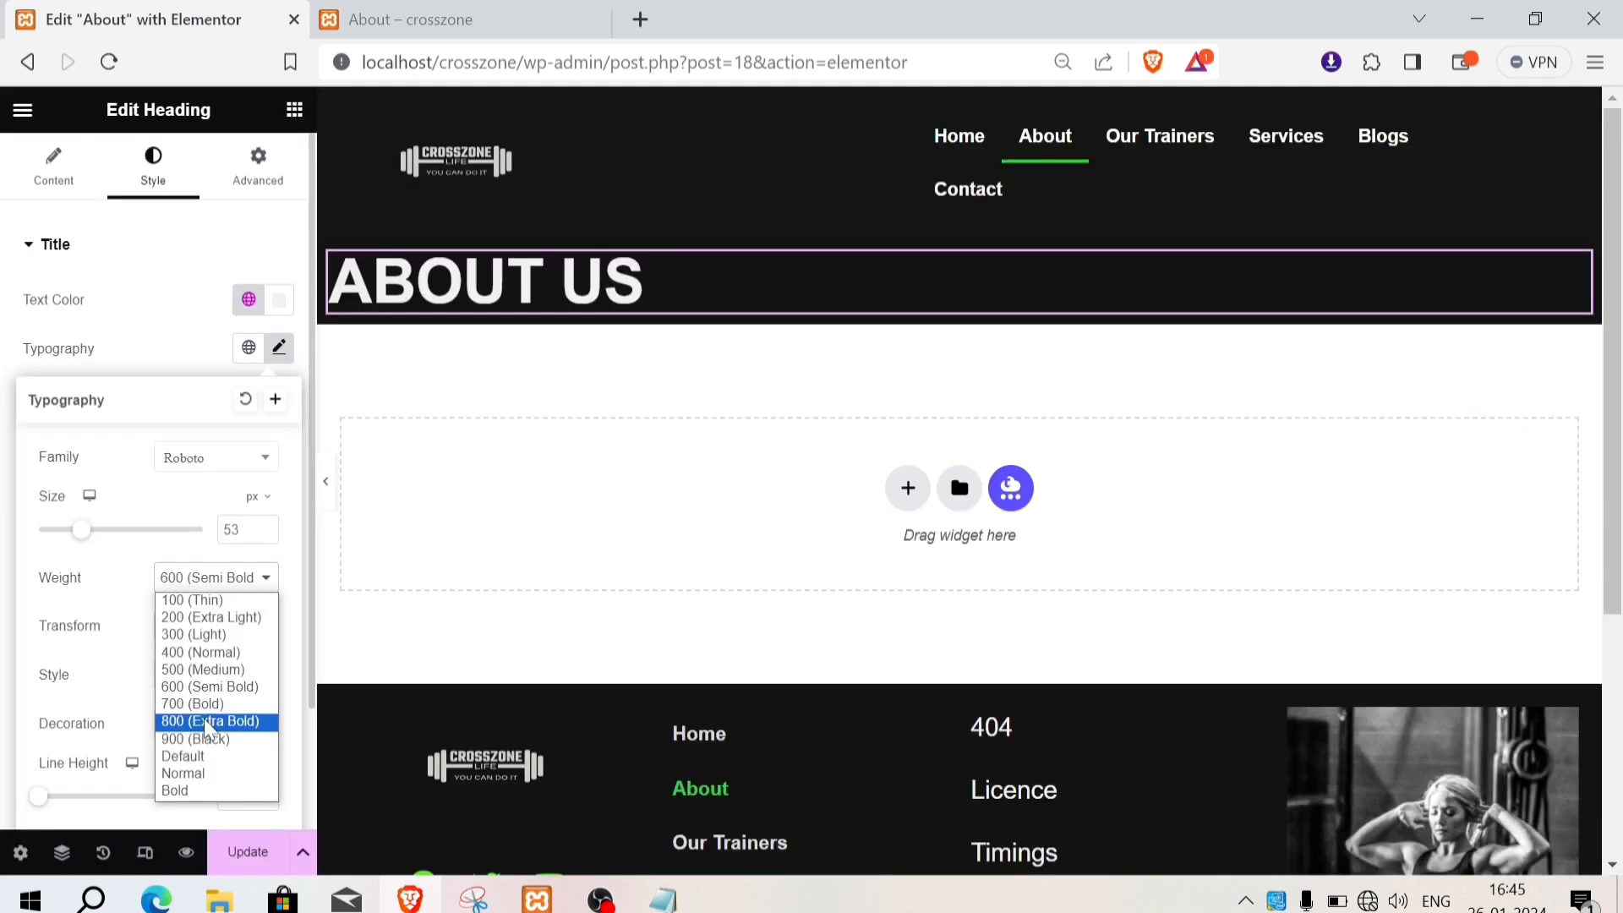
# Step: Set the ABOUT US heading's weight to 800 (Extra Bold) and centre-align it
pyautogui.click(207, 721)
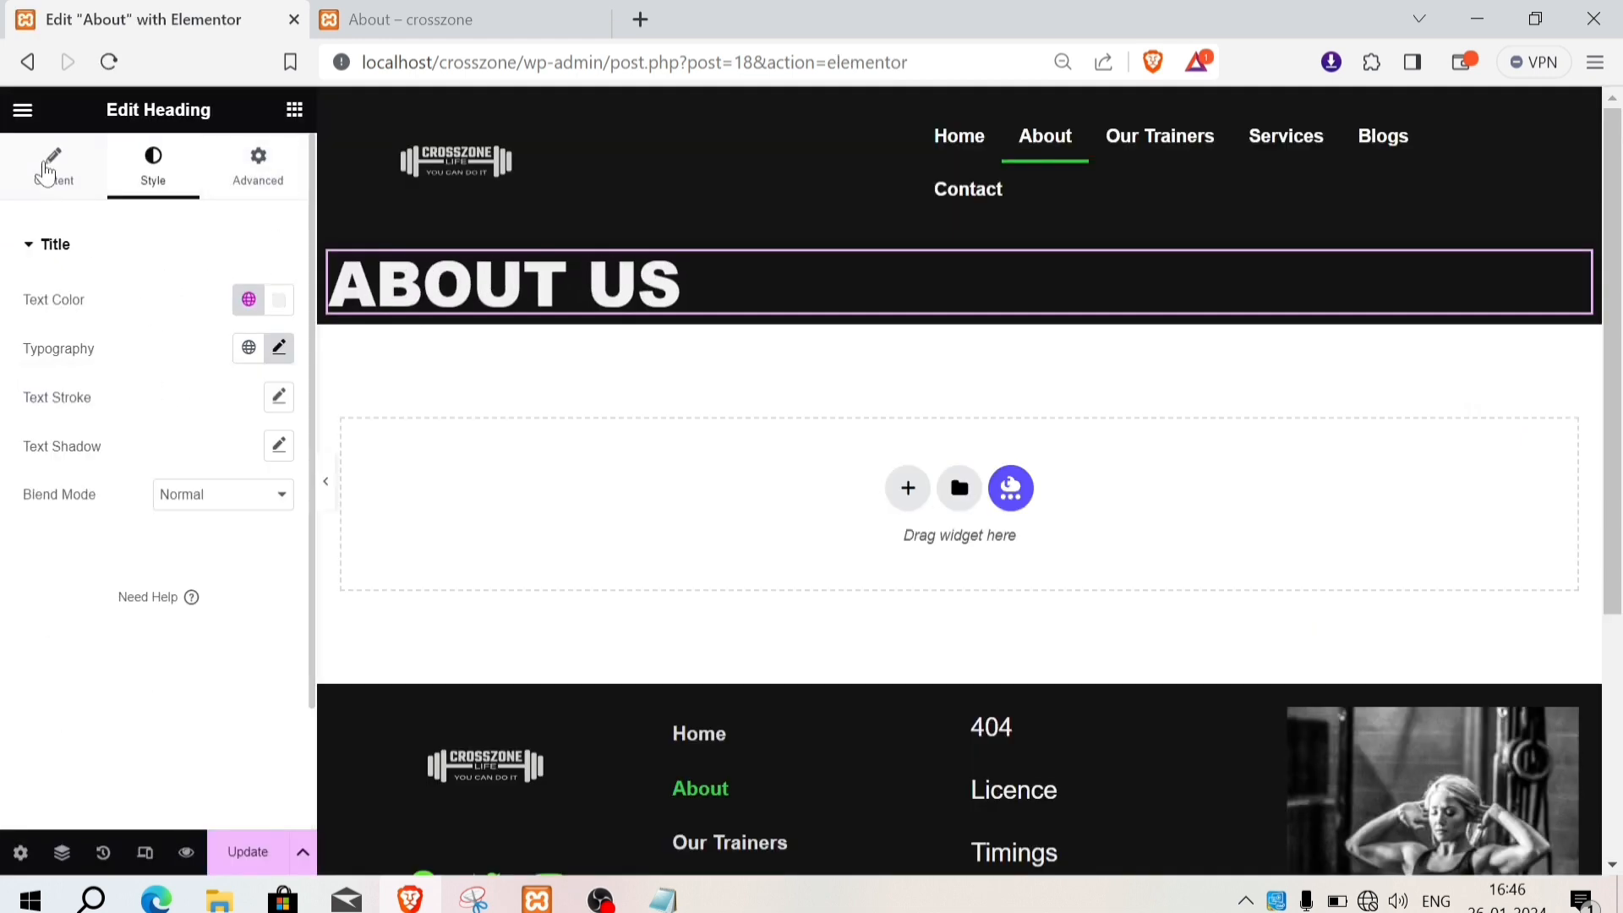
pyautogui.click(52, 169)
pyautogui.click(217, 629)
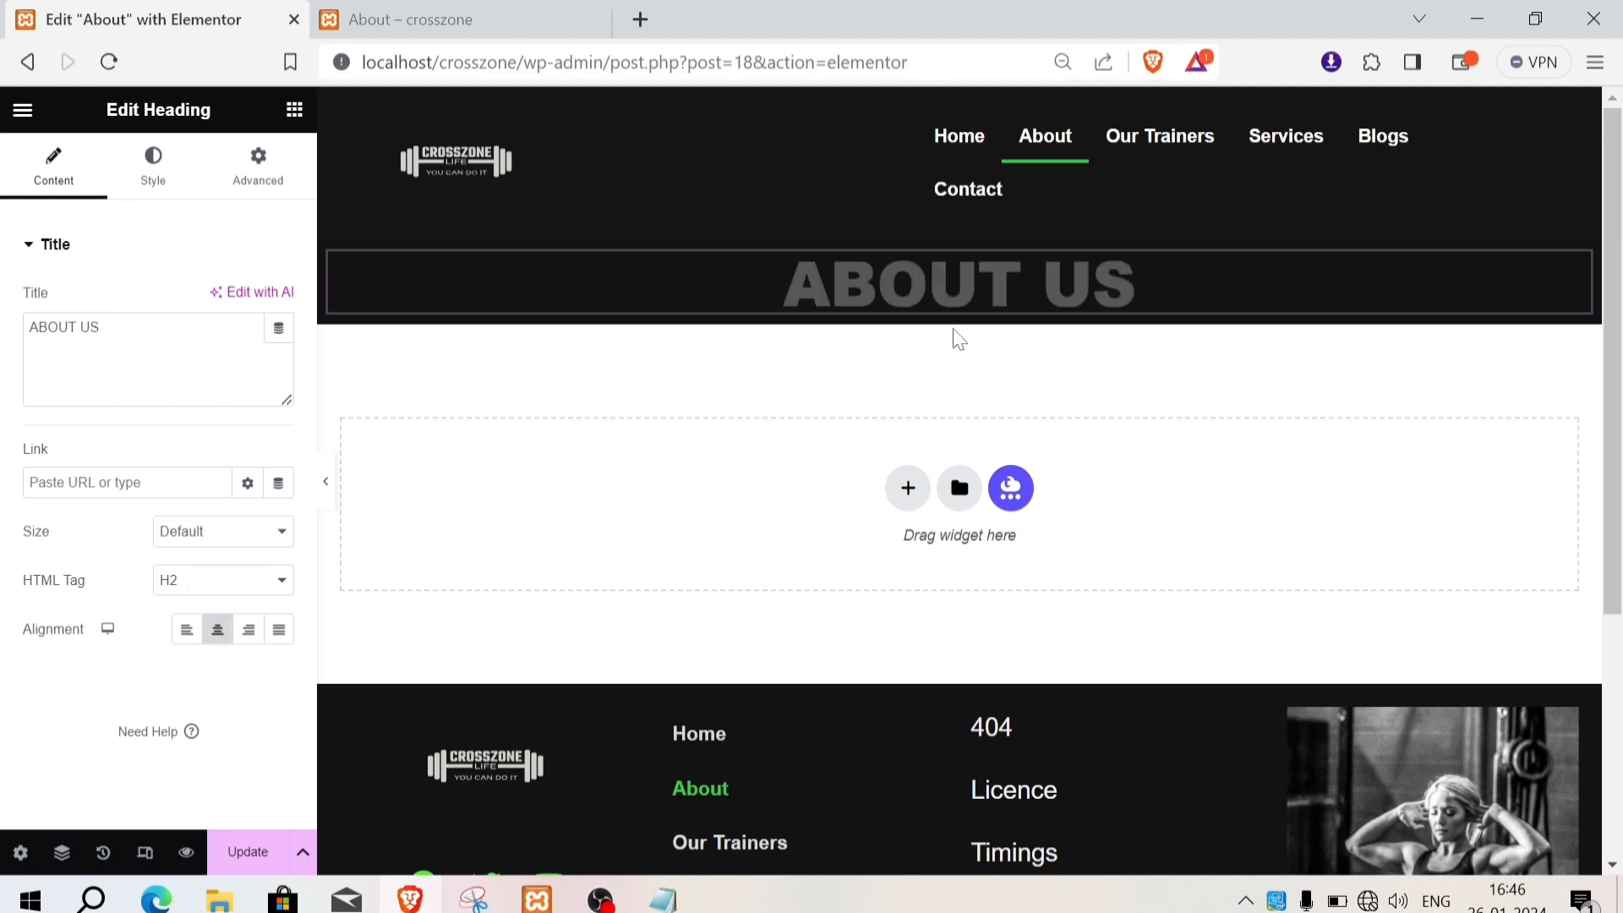
# Step: Upload 656186287b842e7a4b74f564_Image-08.png and use it as the background image of the ABOUT US container
pyautogui.click(966, 239)
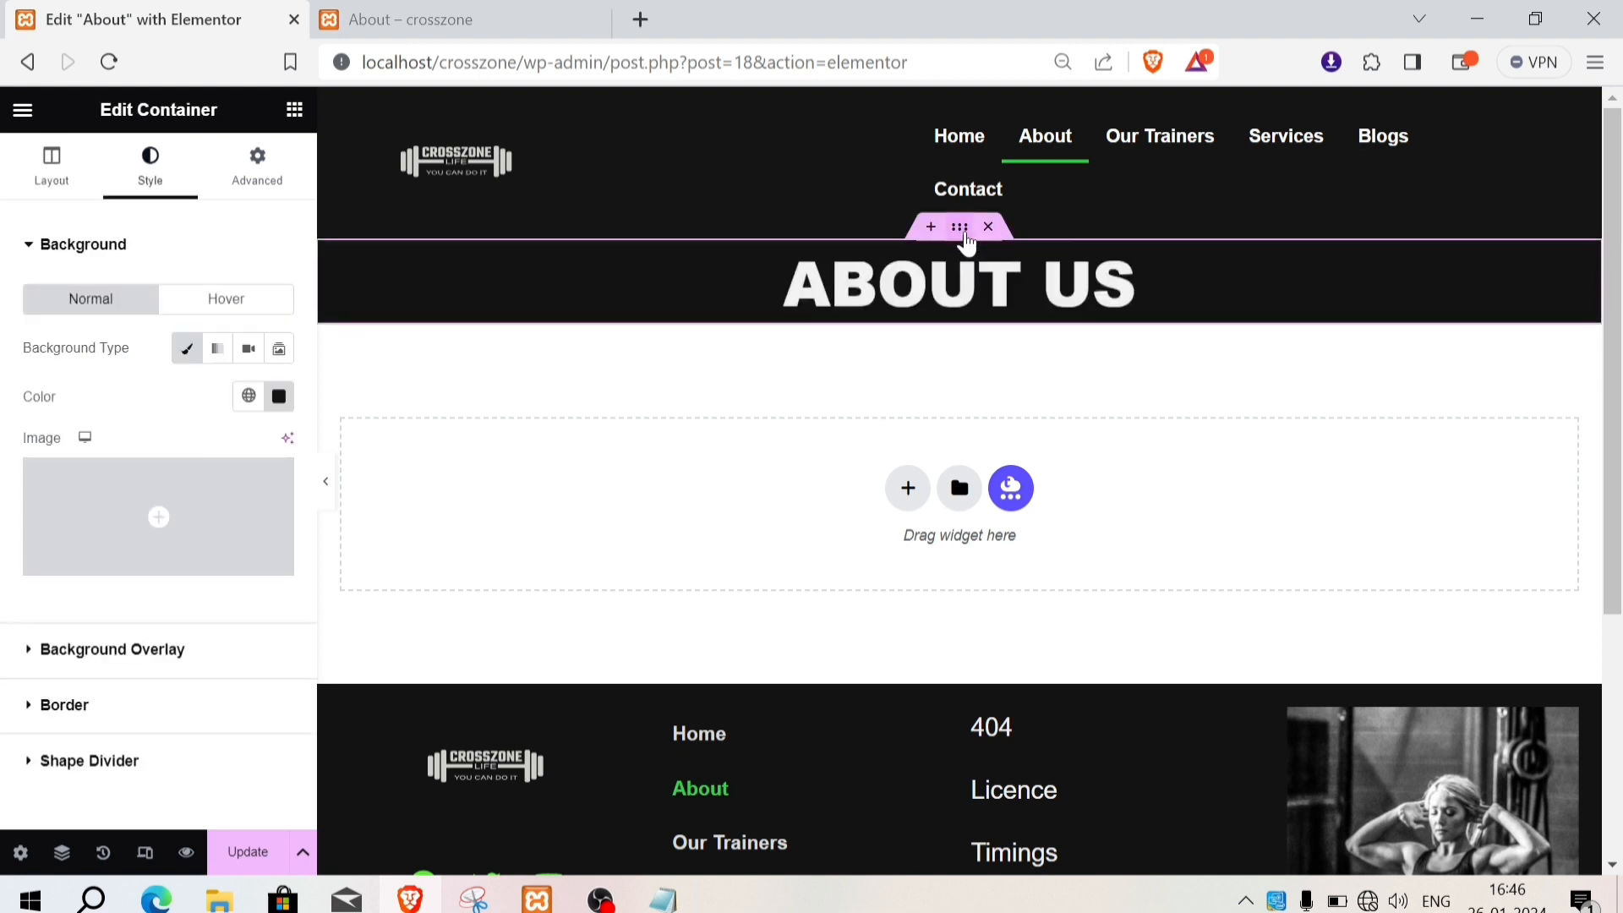
pyautogui.click(187, 489)
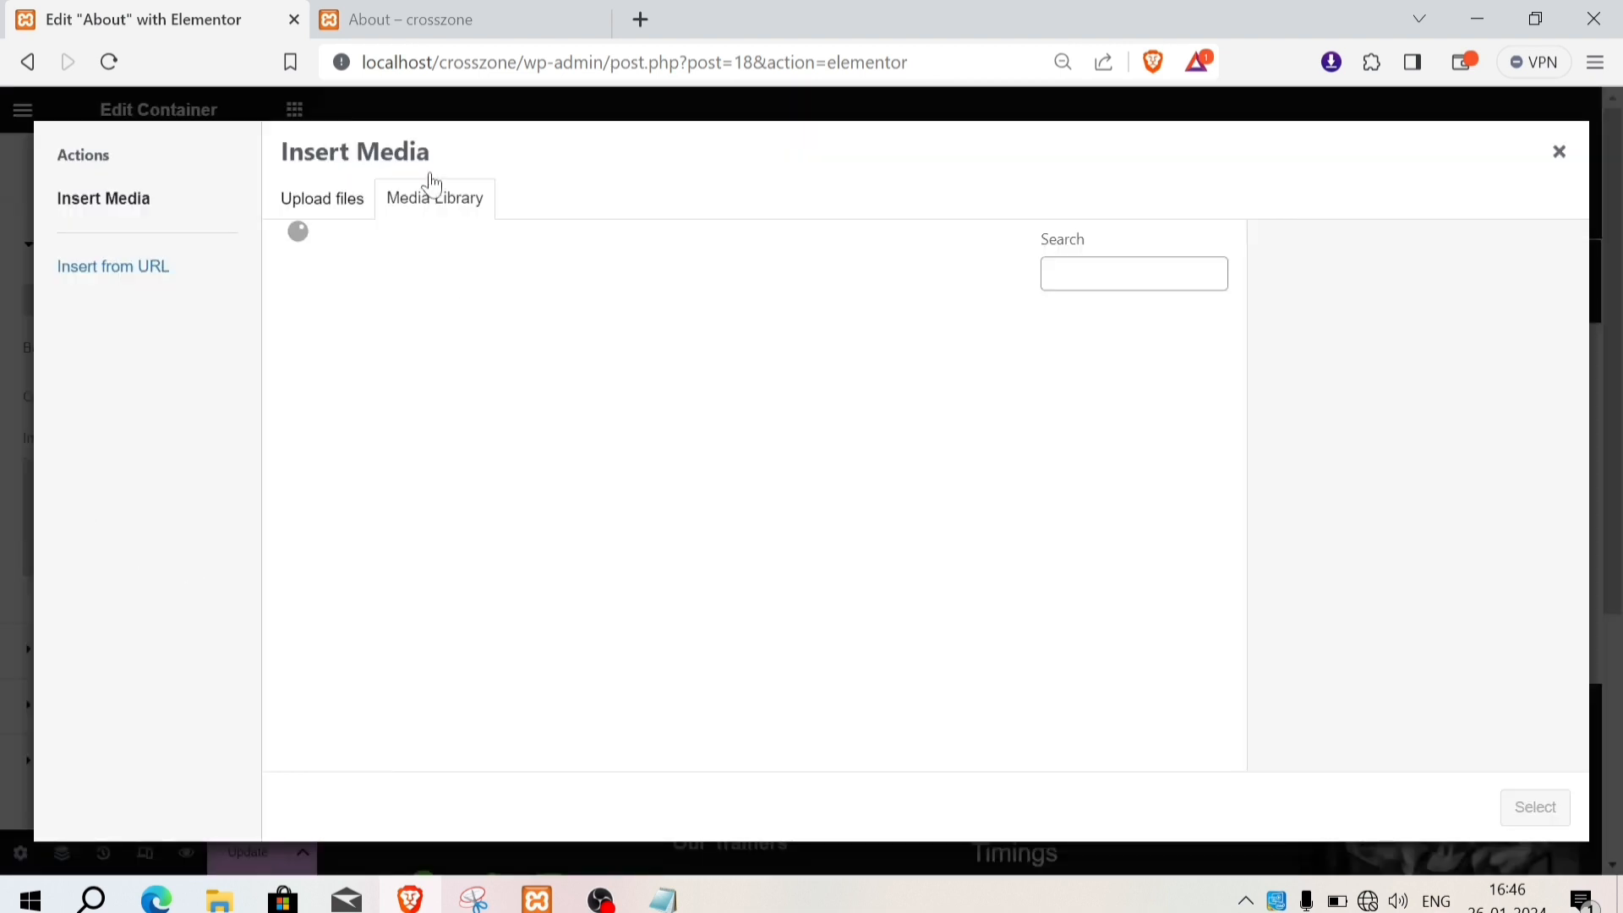
pyautogui.click(337, 208)
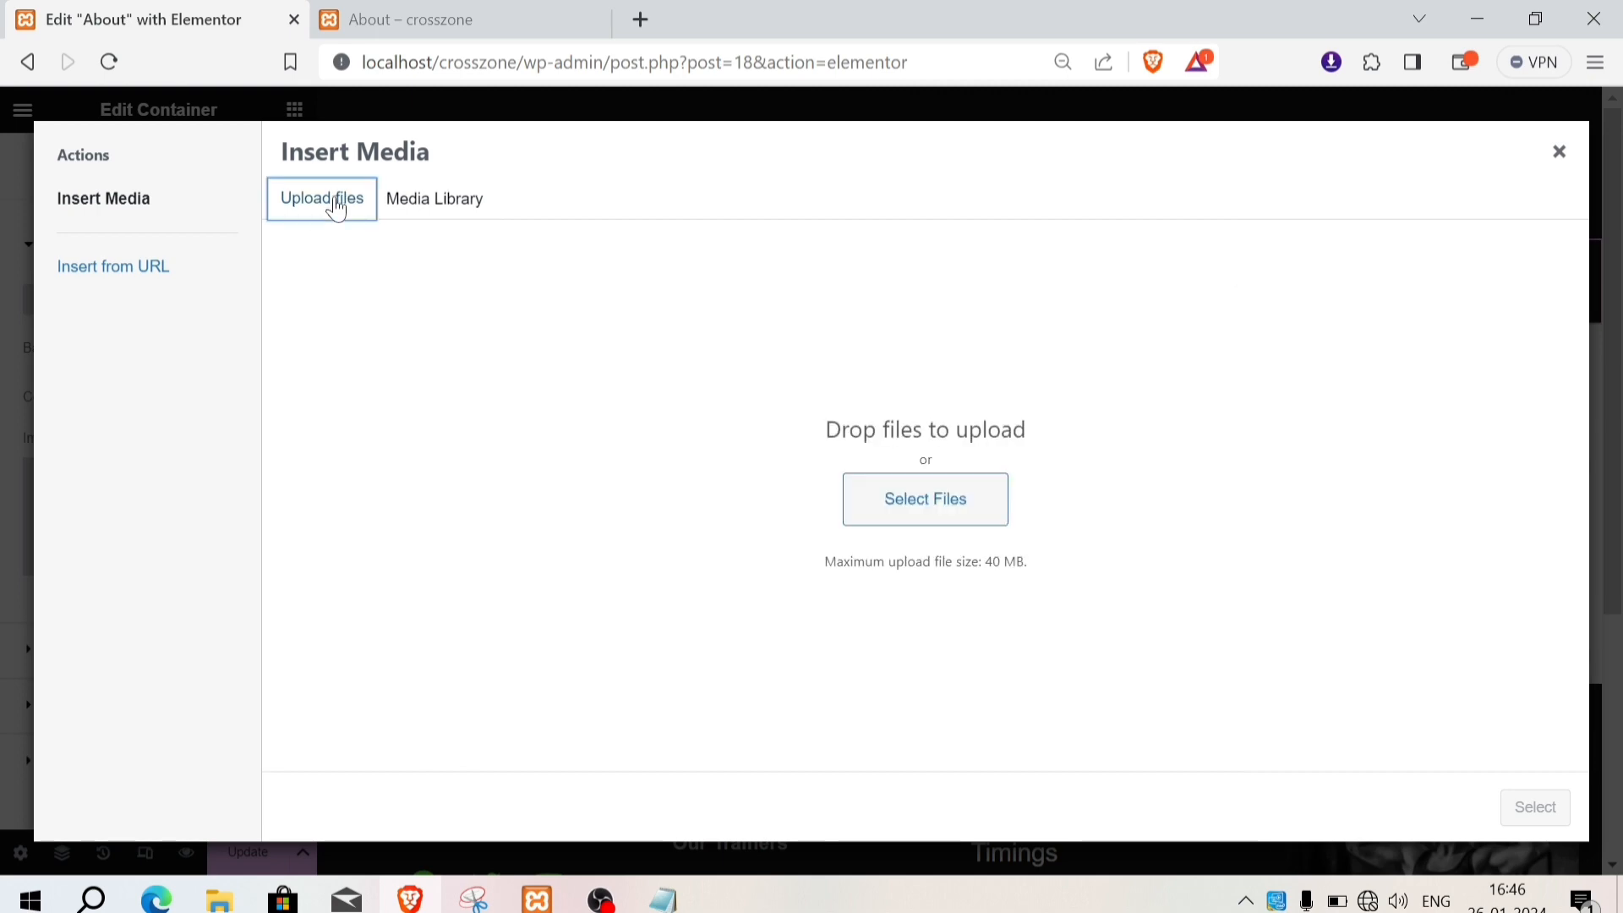
pyautogui.click(959, 526)
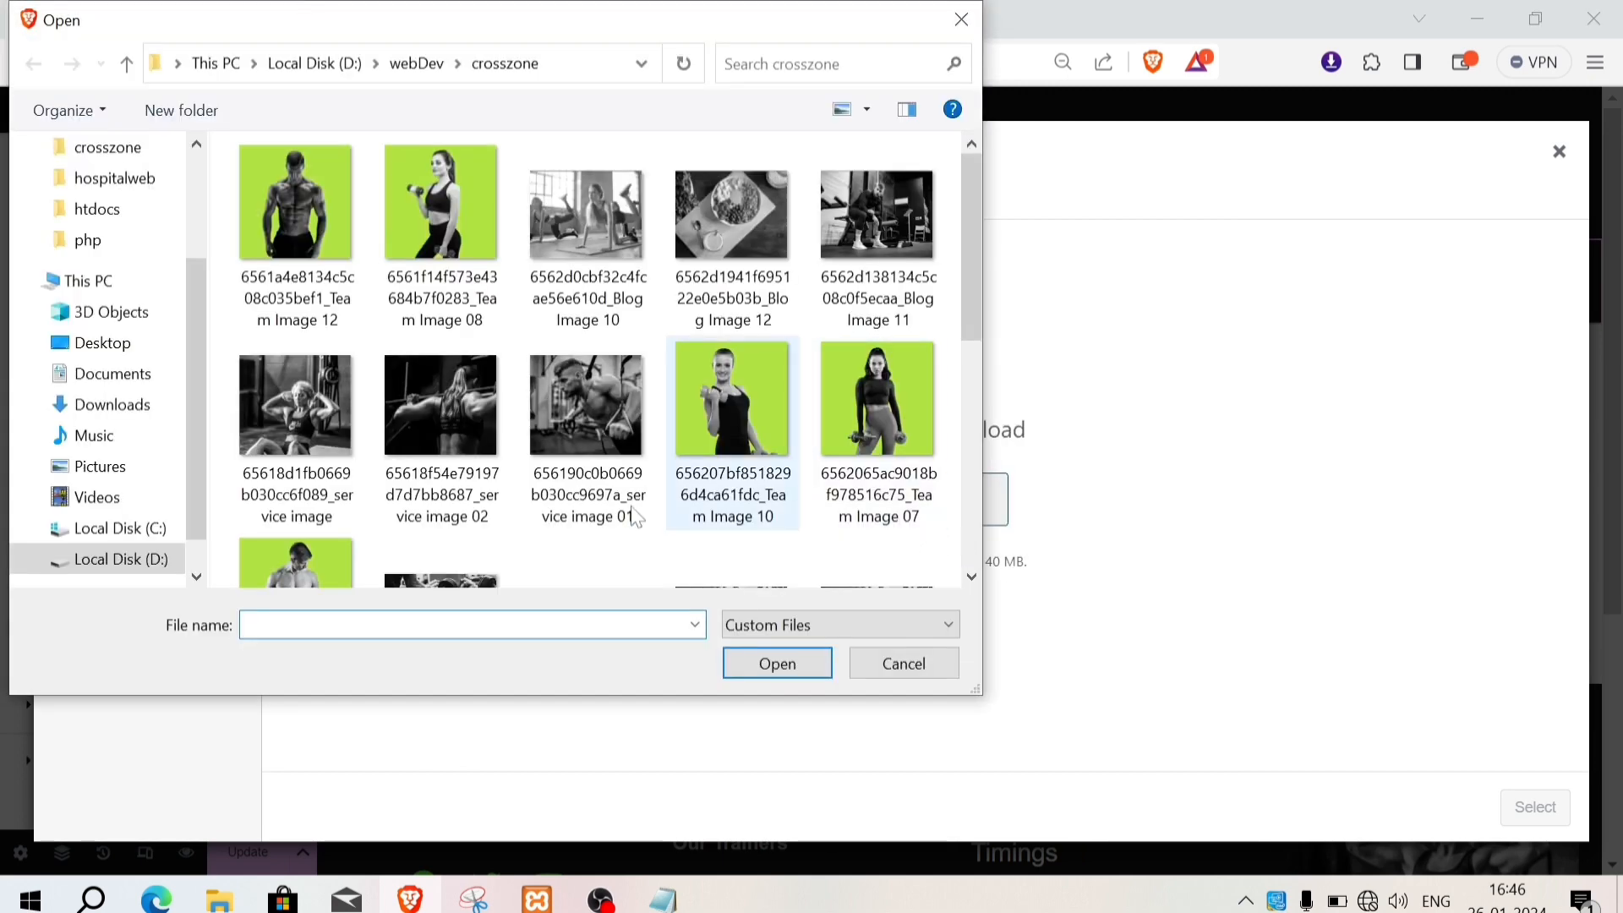
pyautogui.scroll(-3, 592, 498)
pyautogui.click(488, 514)
pyautogui.click(776, 662)
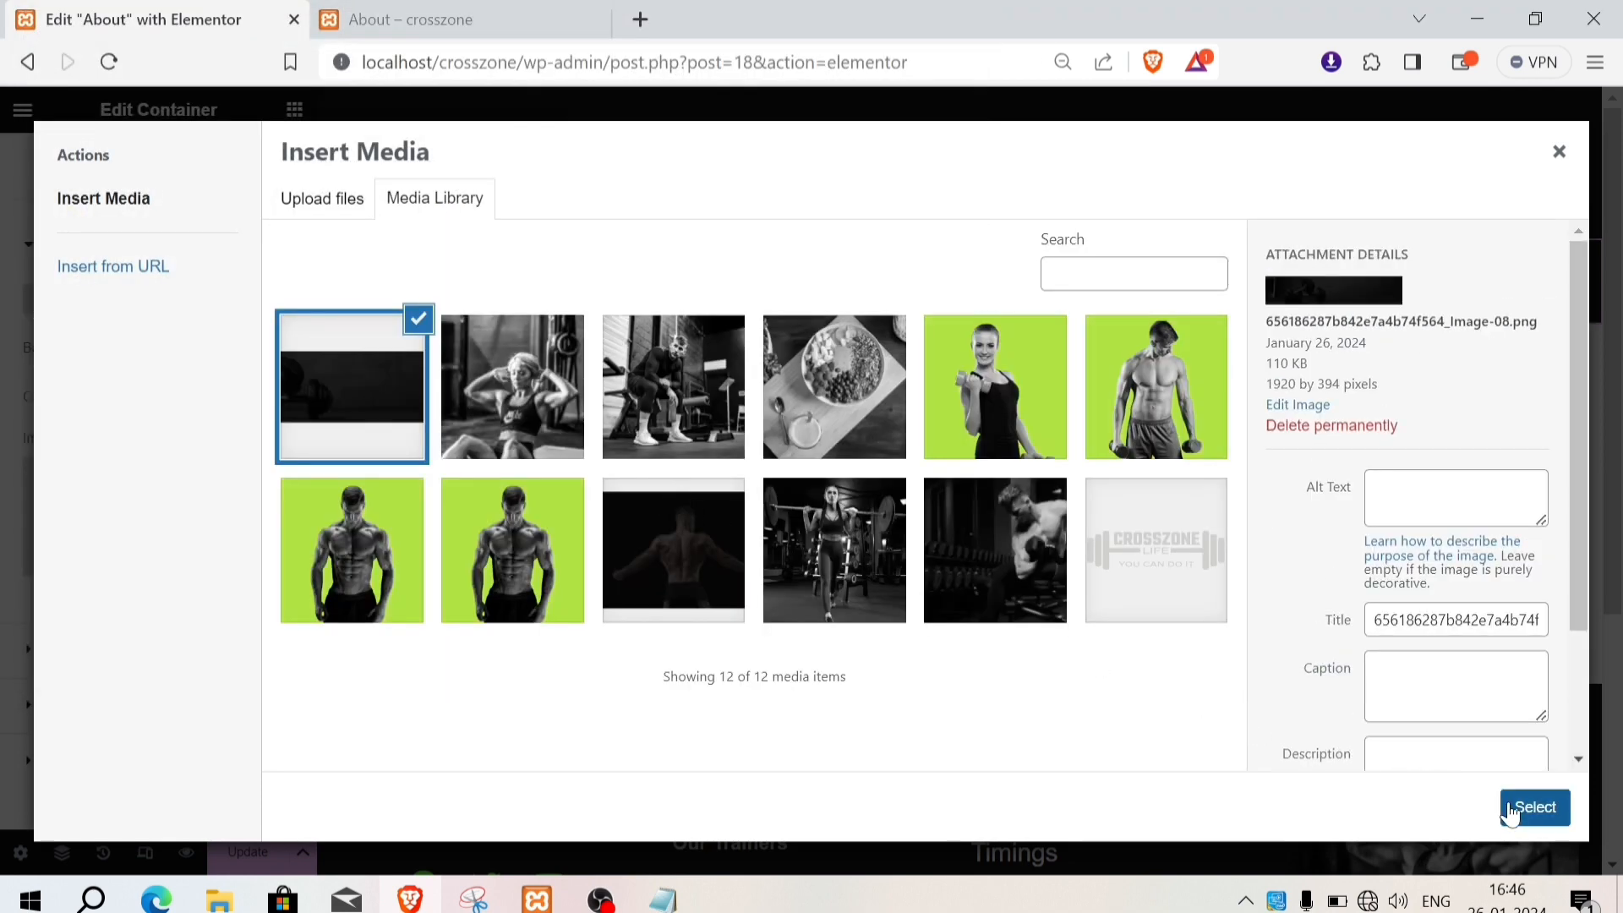
pyautogui.click(1513, 807)
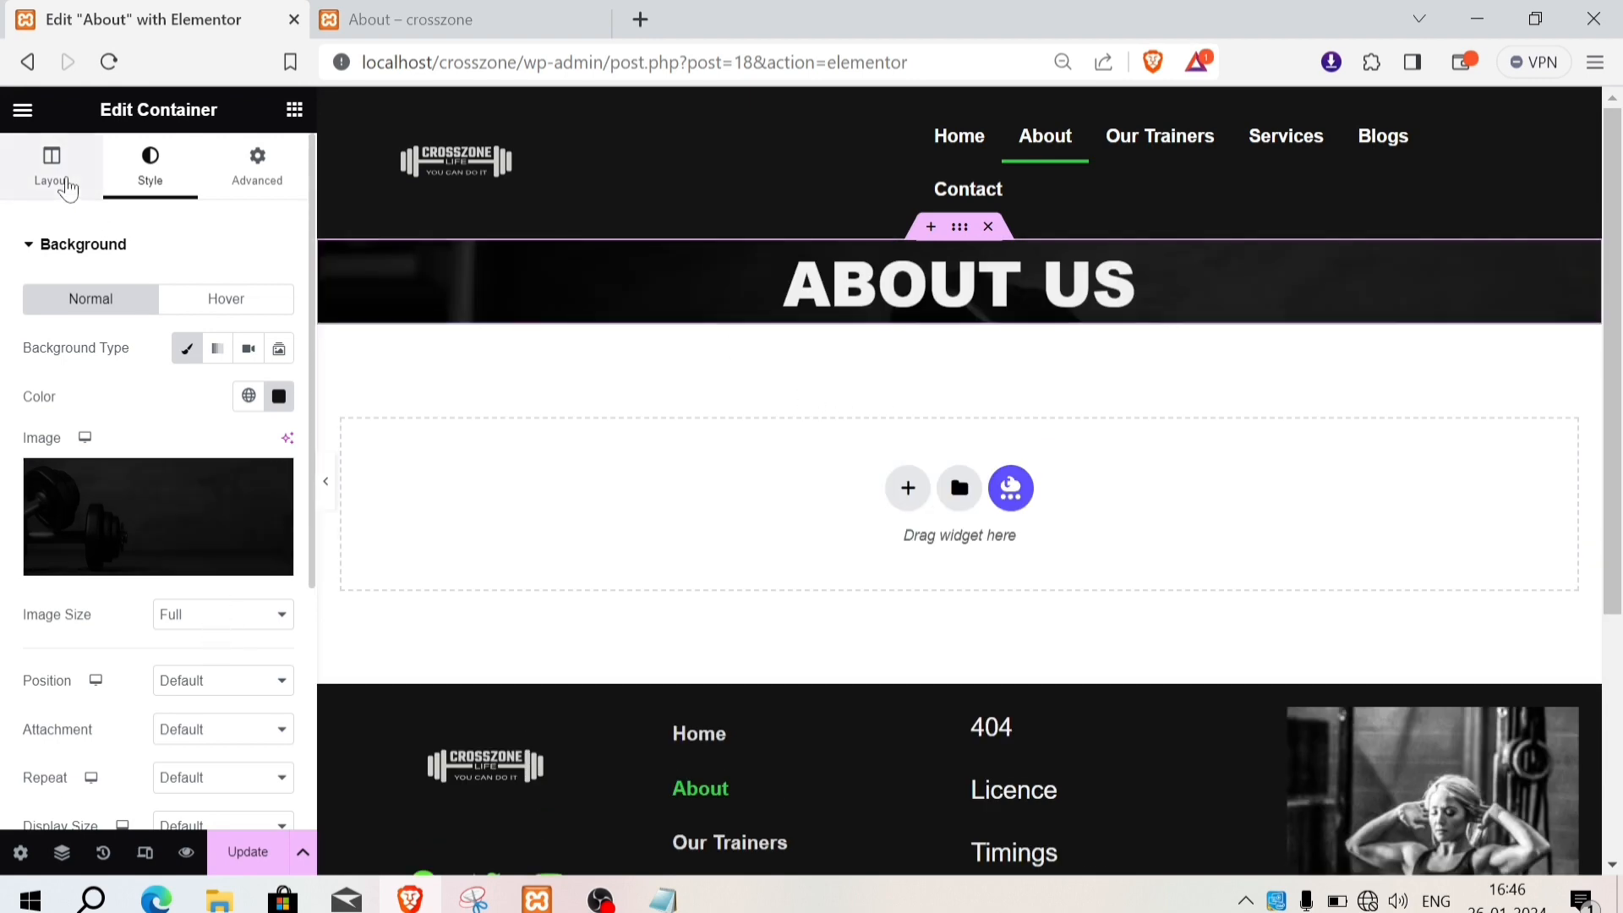
# Step: Set the ABOUT US container's minimum height to 45 vh
pyautogui.click(58, 179)
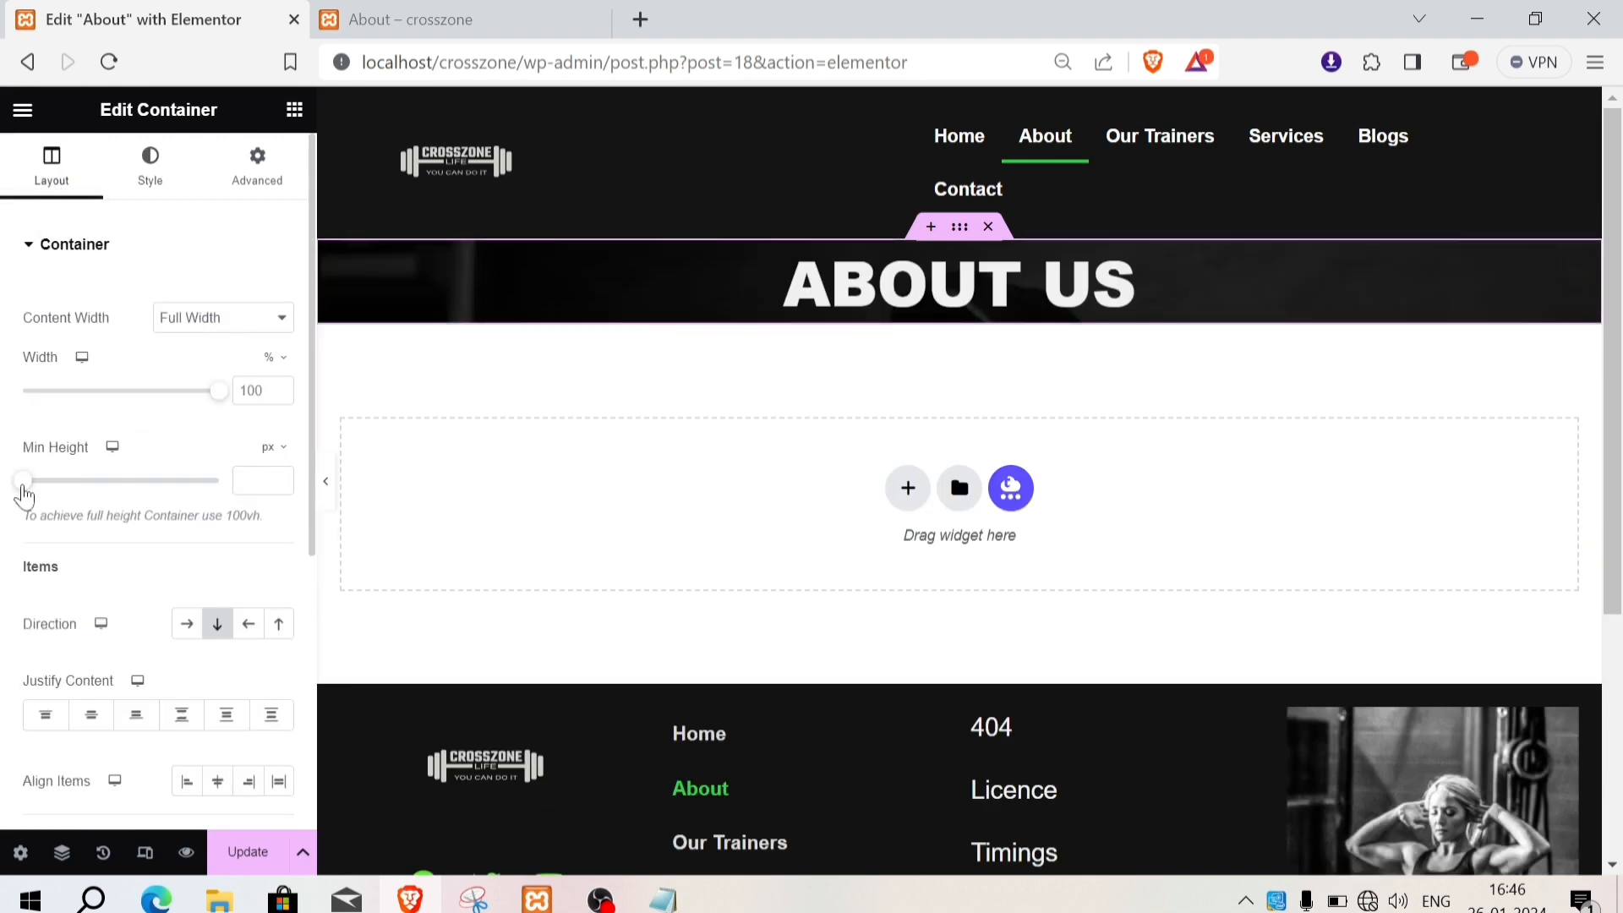
pyautogui.click(273, 448)
pyautogui.click(267, 525)
pyautogui.click(252, 481)
pyautogui.write('30')
pyautogui.press('Up')
pyautogui.press('Up')
pyautogui.press('Up')
pyautogui.press('Up')
pyautogui.press('Up')
pyautogui.press('Up')
pyautogui.press('Up')
pyautogui.press('Up')
pyautogui.press('Up')
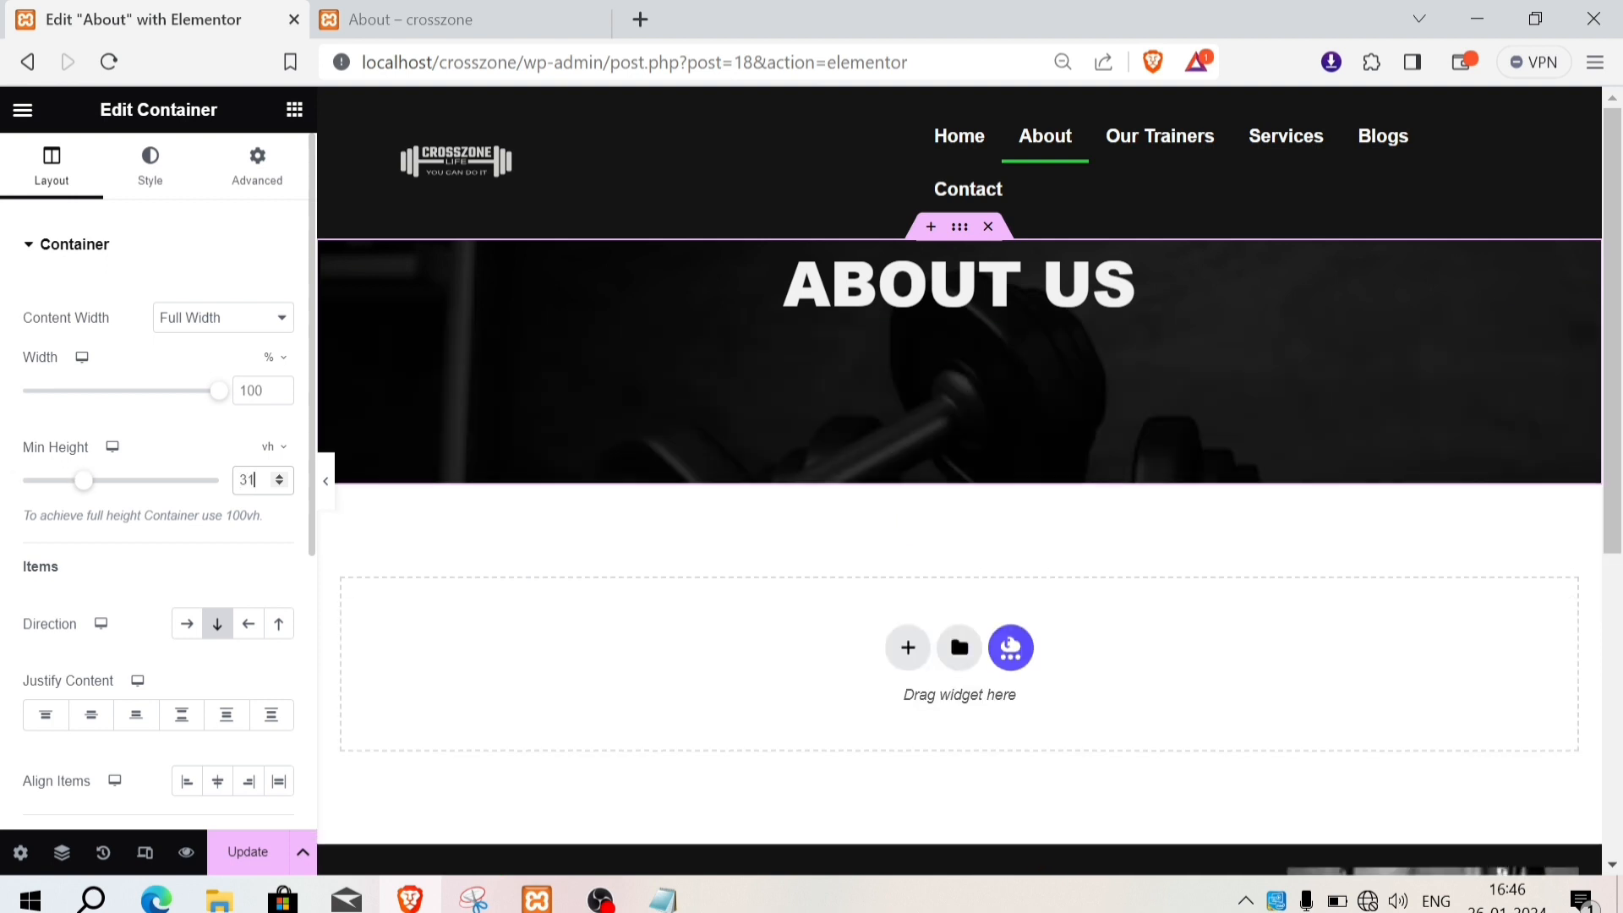
pyautogui.press('Up')
pyautogui.press('Up')
pyautogui.press('Up')
pyautogui.press('Up')
pyautogui.press('Up')
pyautogui.press('Up')
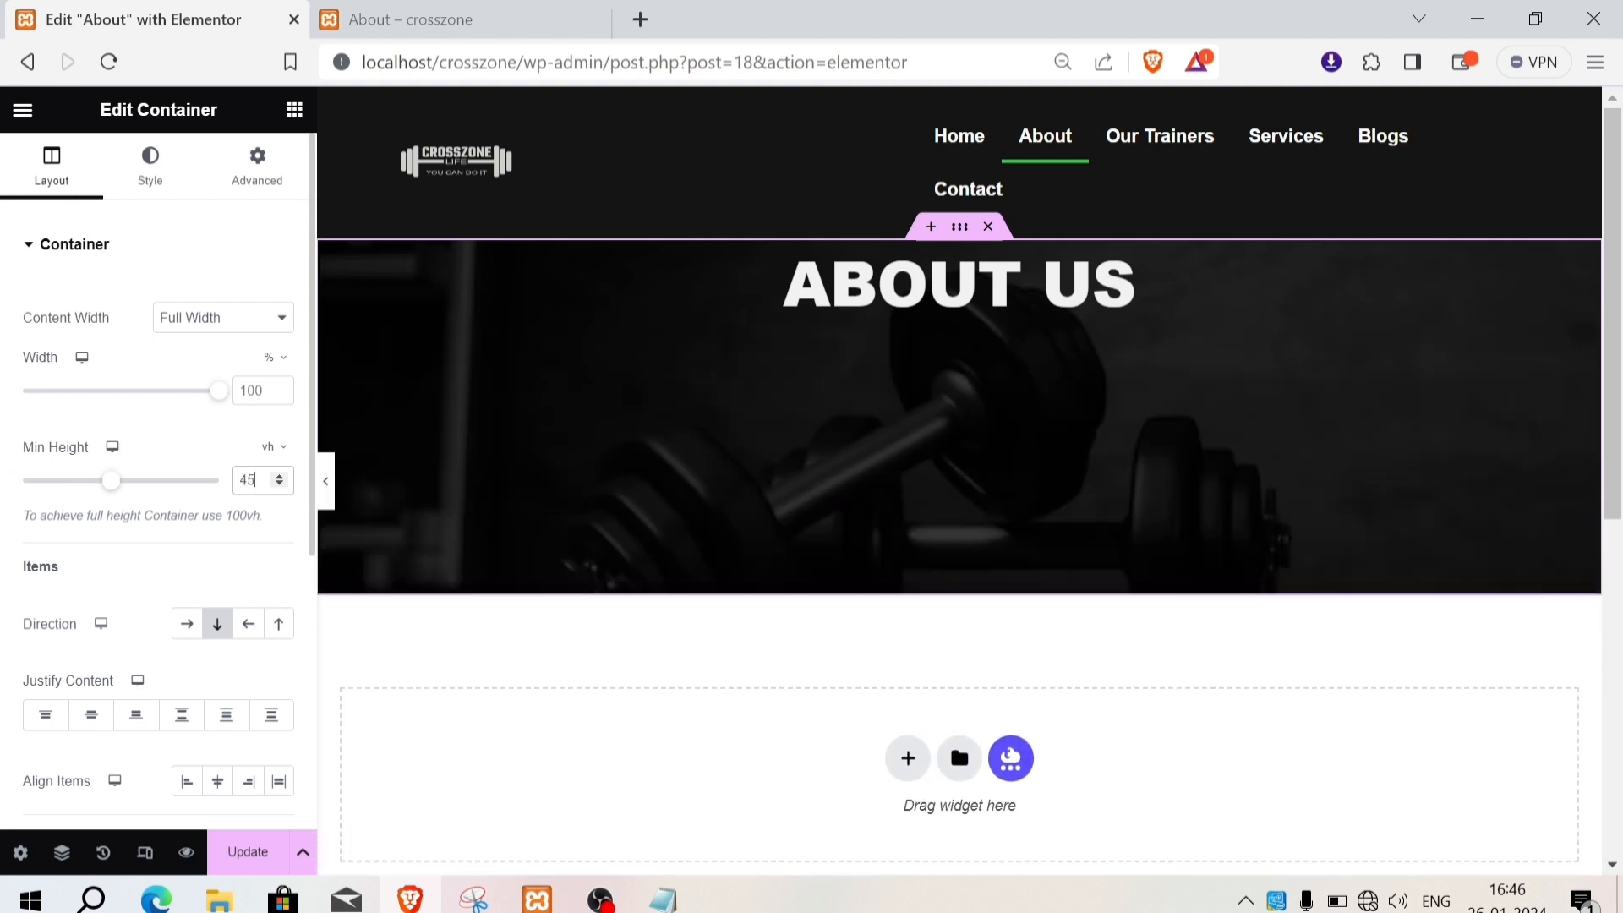
# Step: Enlarge the container's background image to fill it and centre the ABOUT US heading horizontally and vertically
pyautogui.click(150, 165)
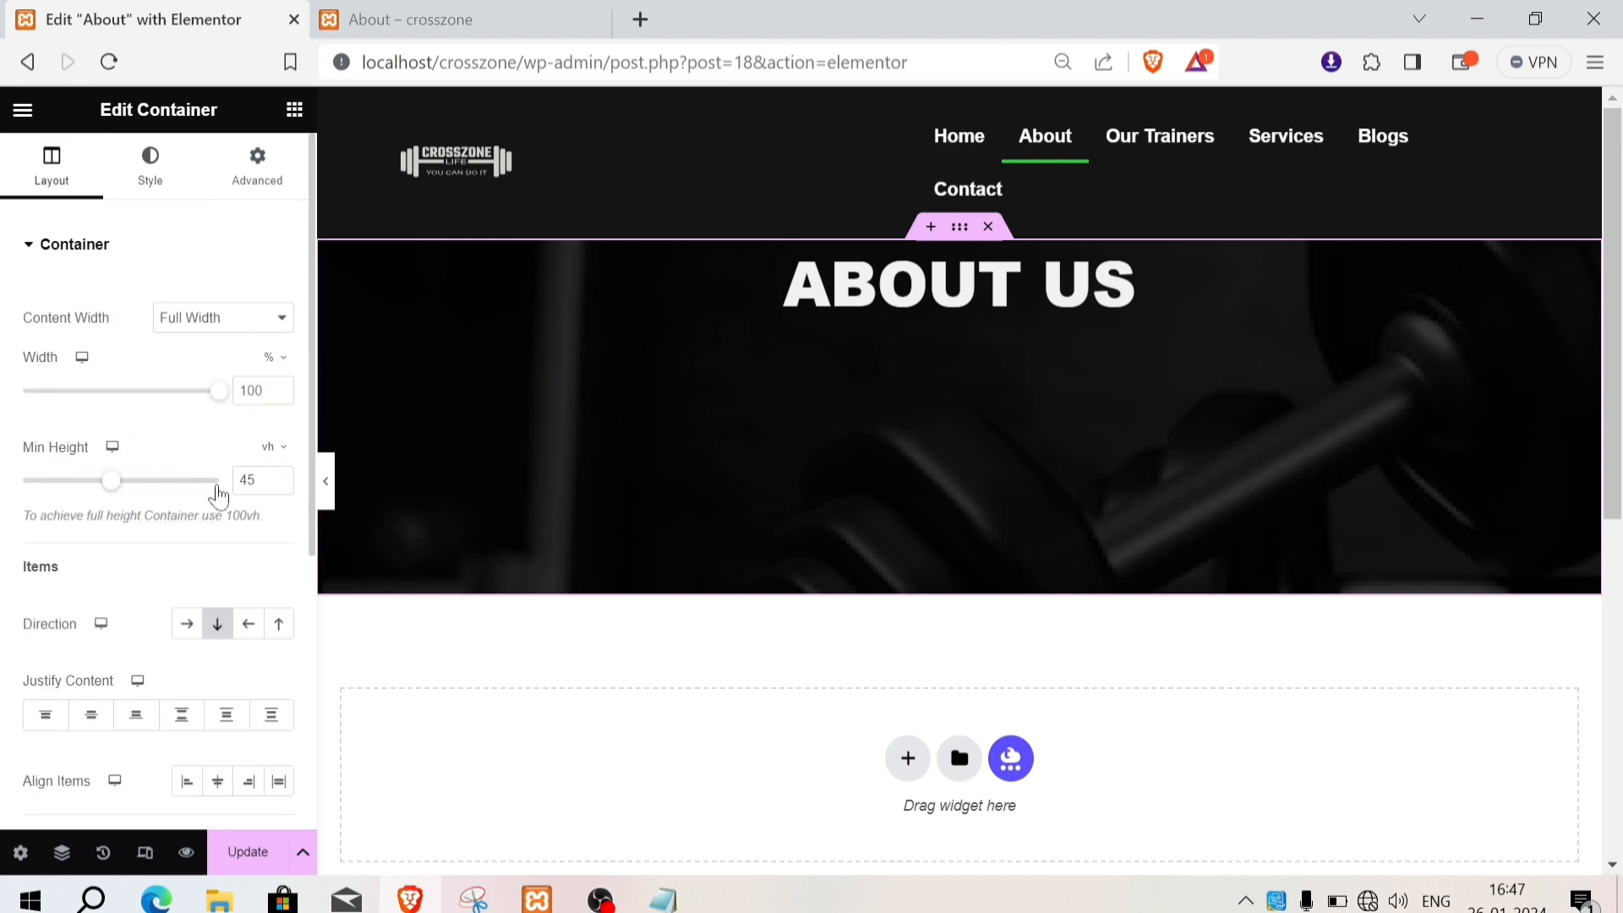
pyautogui.scroll(-2, 169, 714)
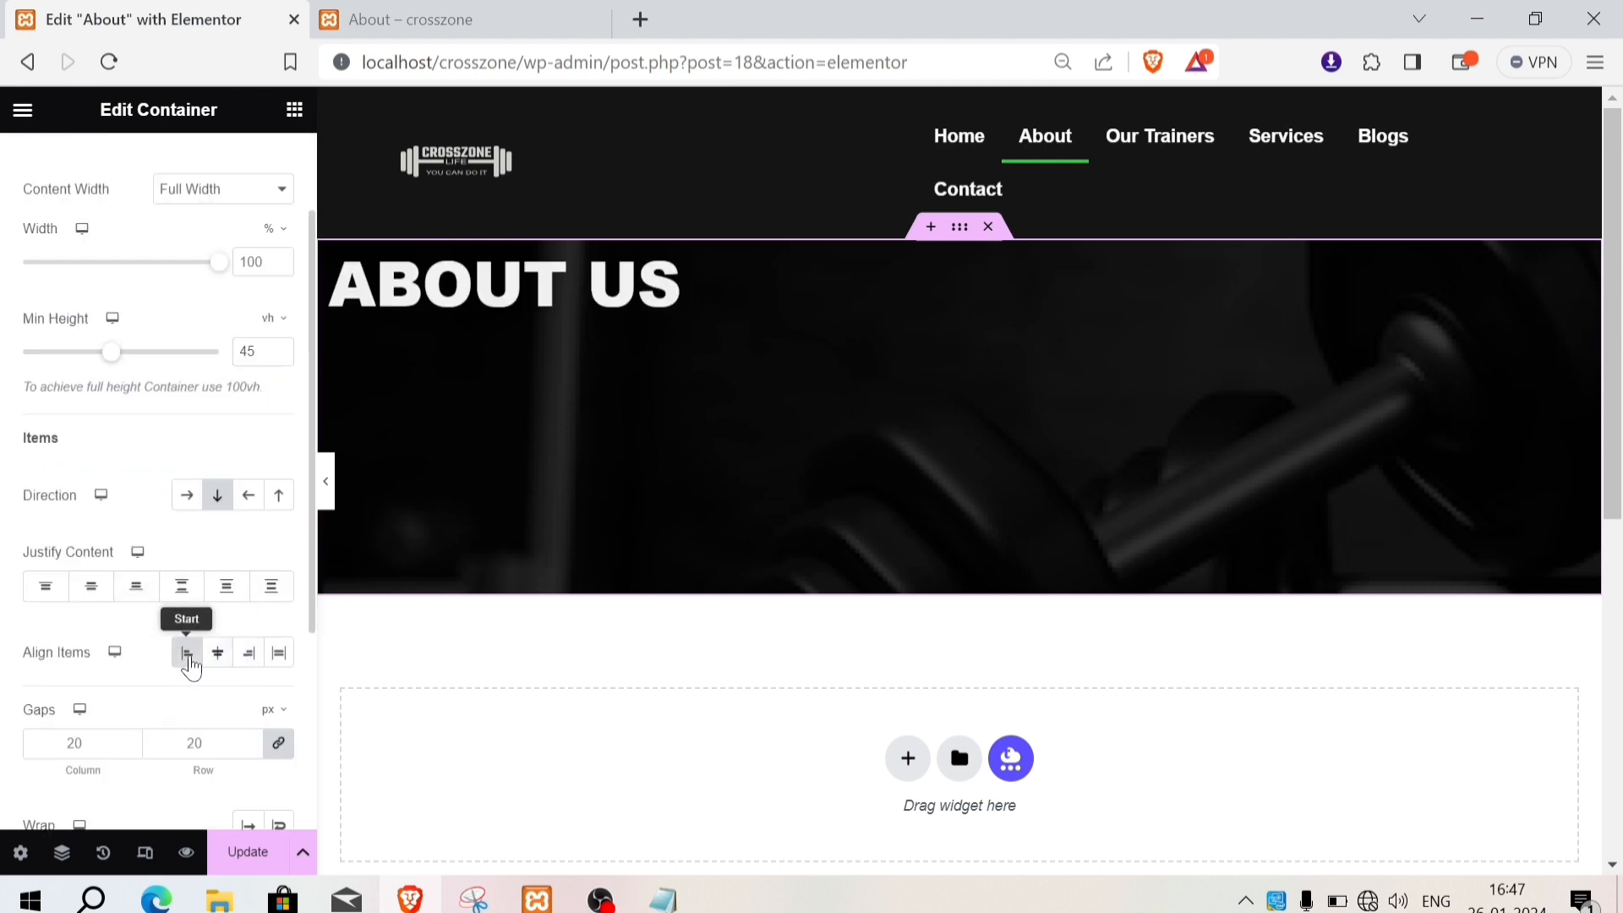
pyautogui.click(190, 658)
pyautogui.click(221, 657)
pyautogui.click(92, 585)
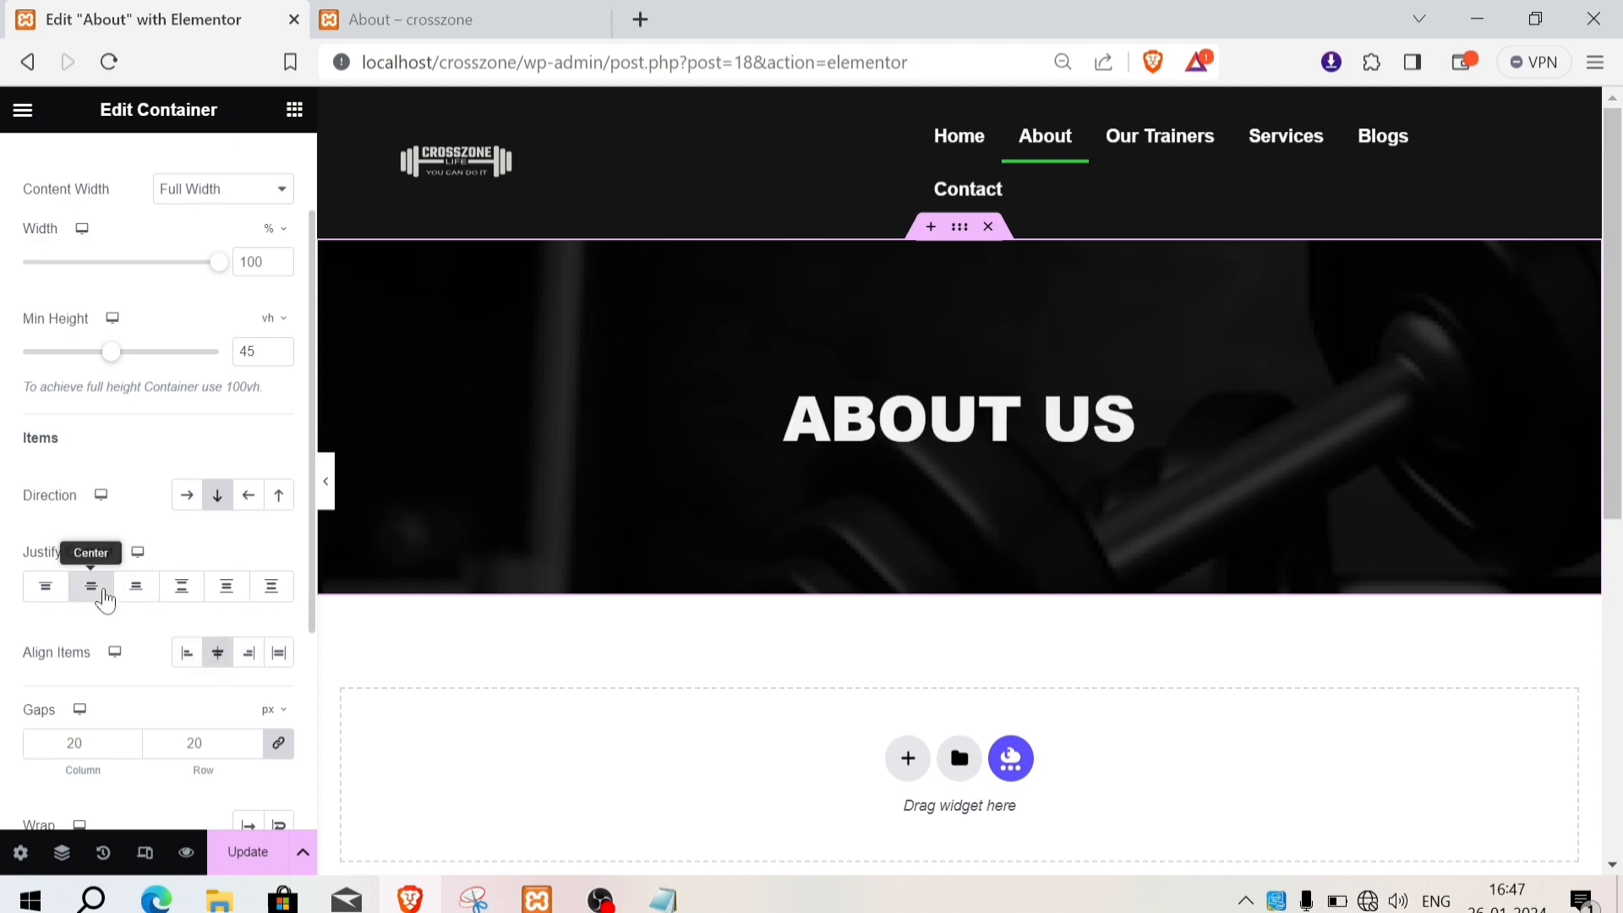
# Step: Add a new container with two equal columns below the ABOUT US banner
pyautogui.scroll(-5, 989, 474)
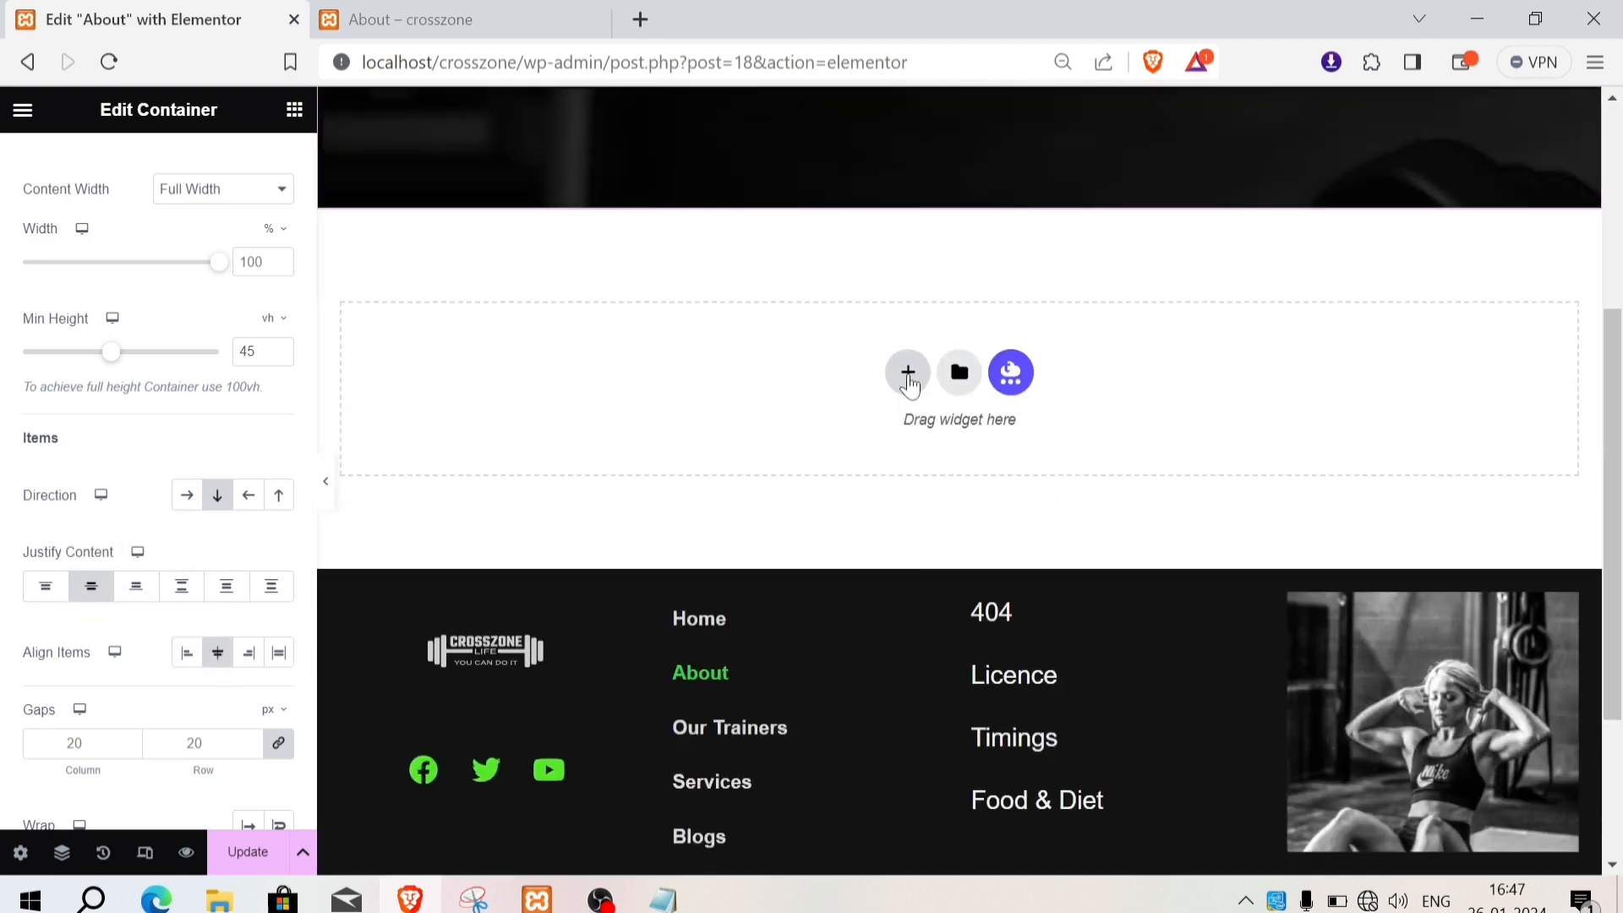
pyautogui.click(907, 372)
pyautogui.click(883, 430)
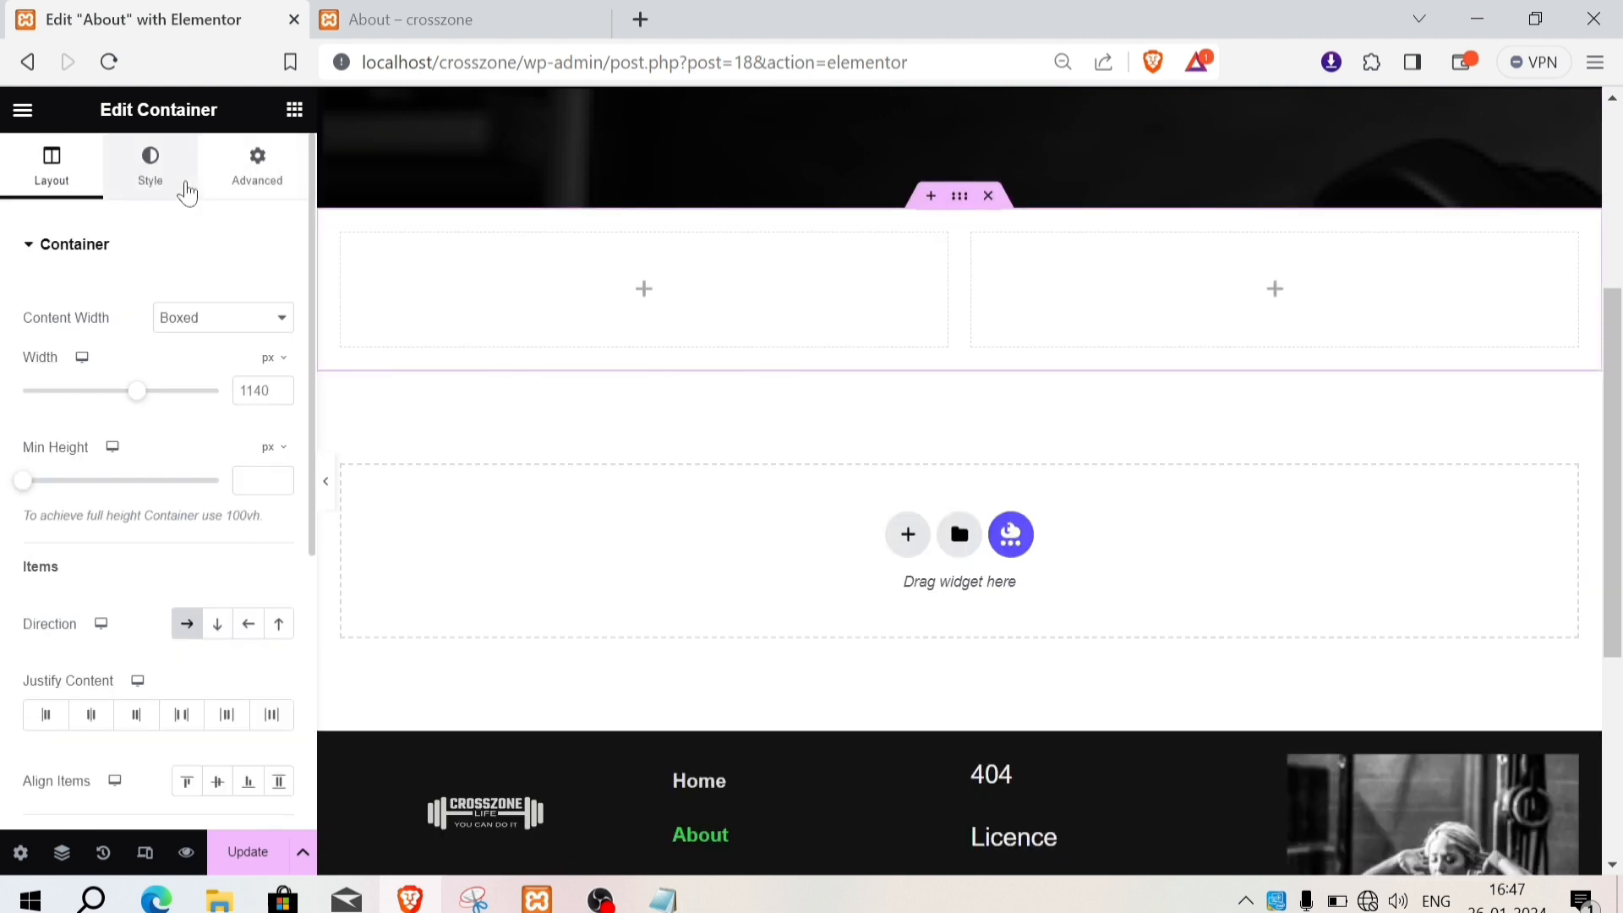
# Step: Give the two-column container a classic background with the colour #131313
pyautogui.click(167, 184)
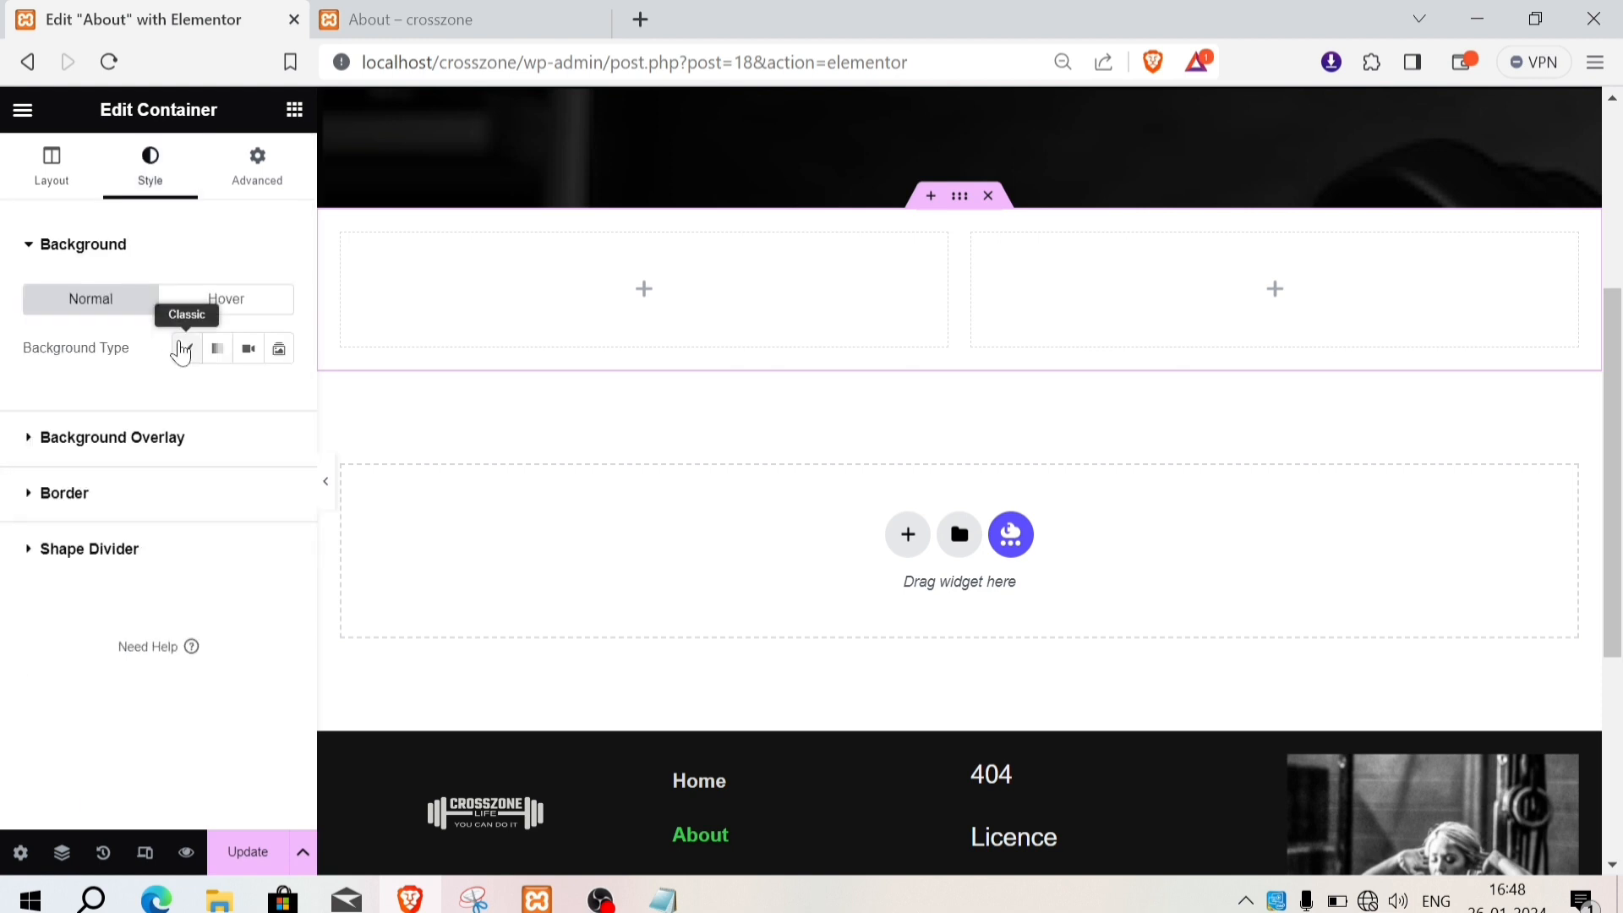
pyautogui.click(185, 348)
pyautogui.click(279, 397)
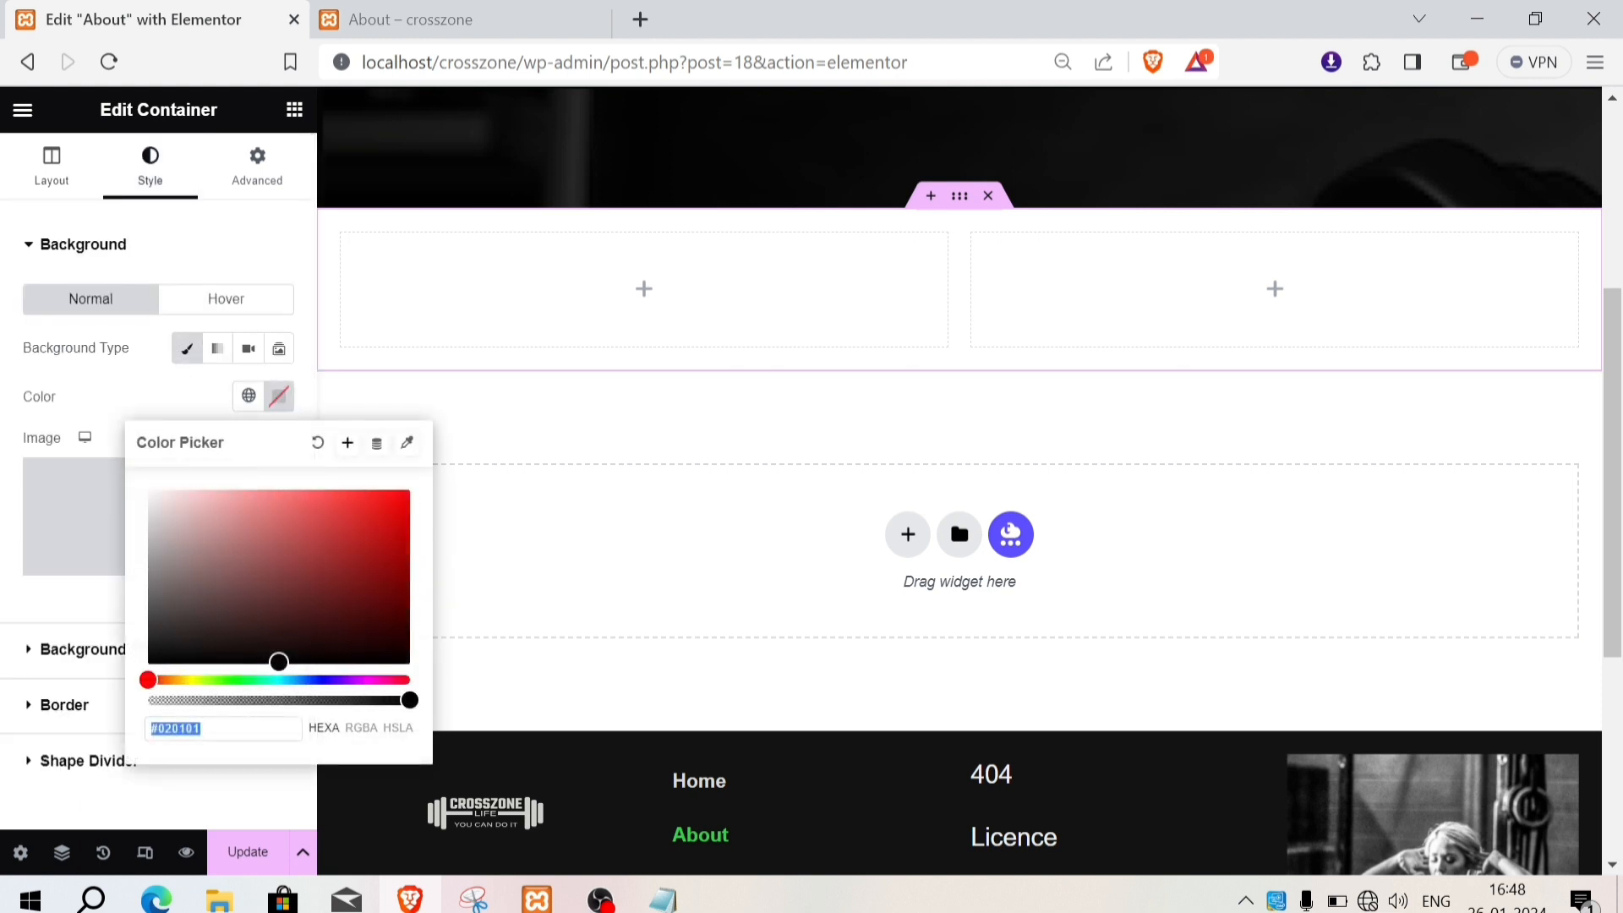
pyautogui.write('#131313')
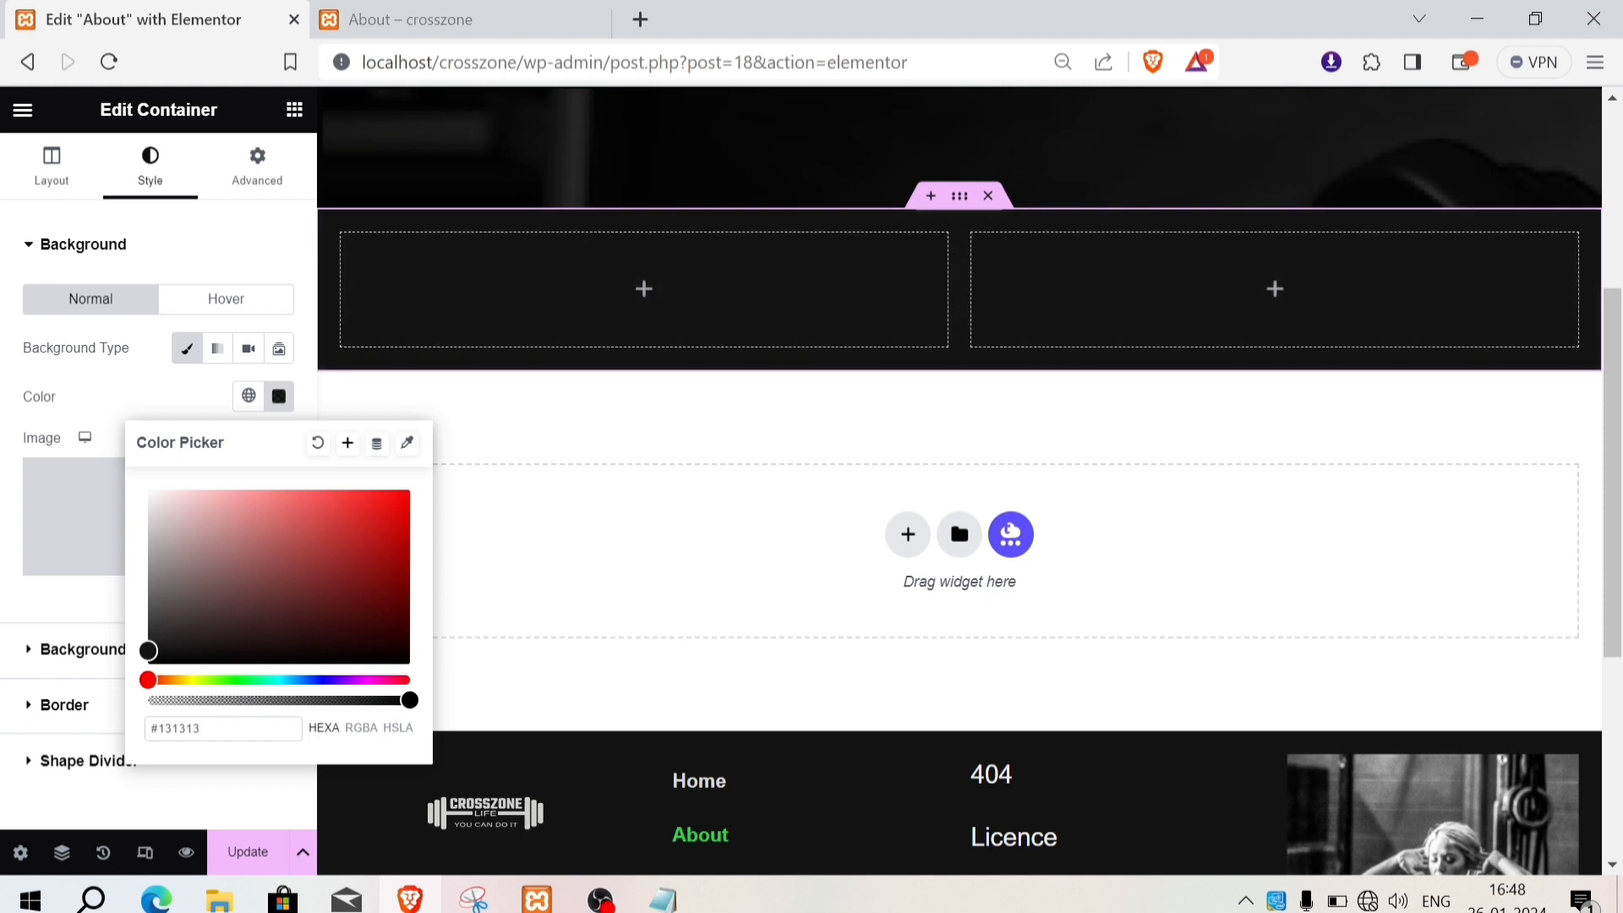
pyautogui.click(204, 244)
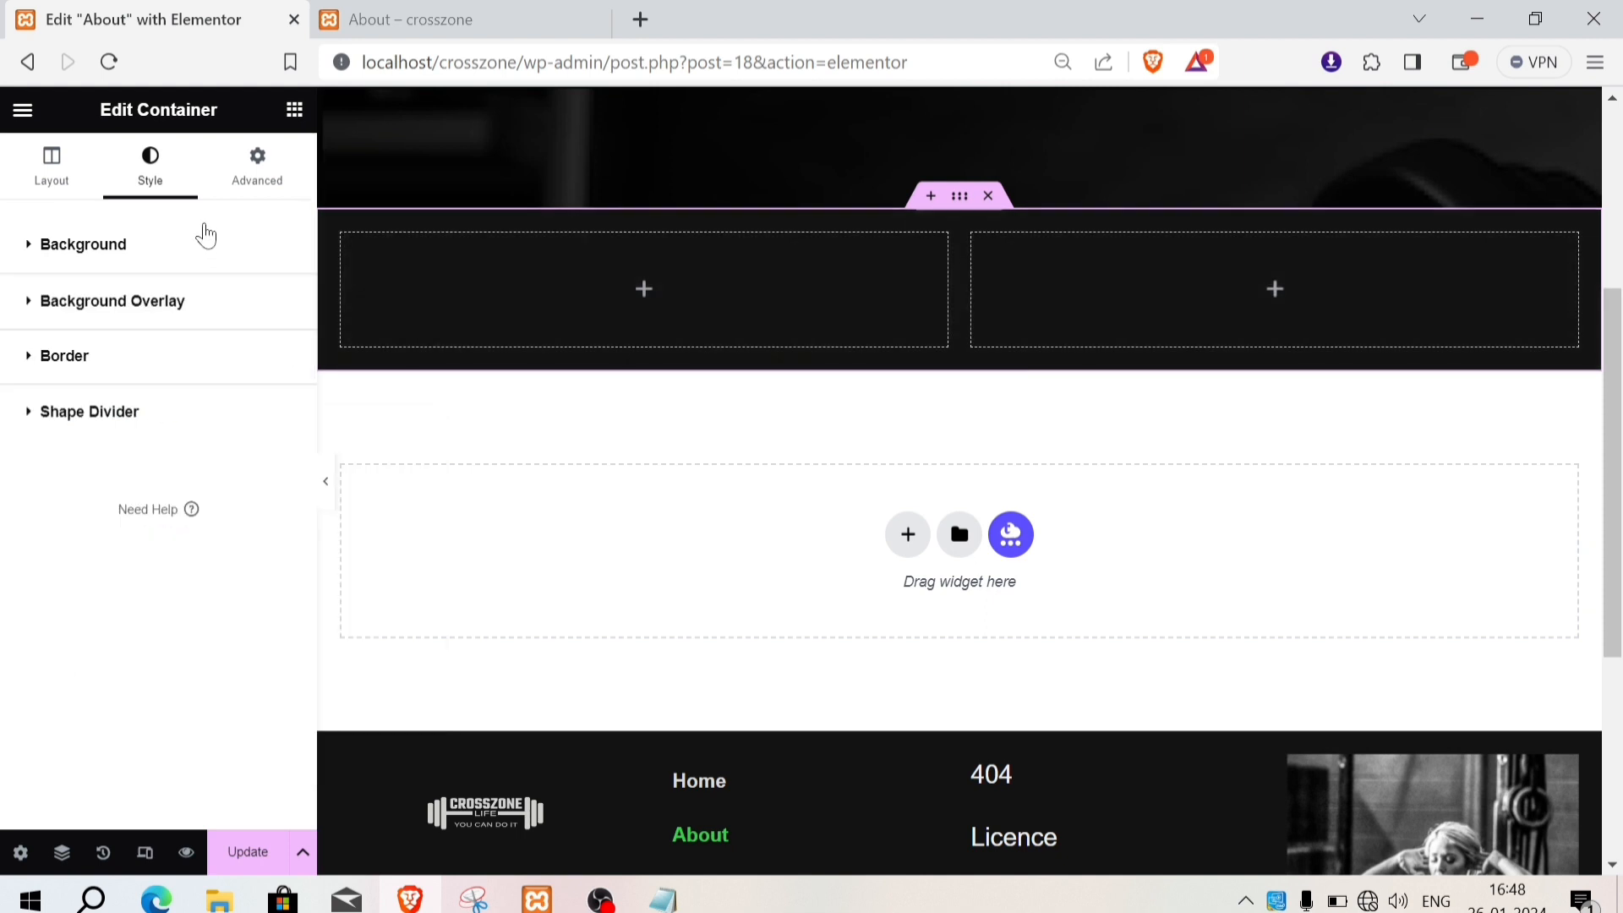
# Step: Add an Image widget with the uploaded photo of the man on suspension straps to the second column at 100% width
pyautogui.click(294, 109)
pyautogui.moveTo(232, 647); pyautogui.dragTo(1274, 334)
pyautogui.click(76, 393)
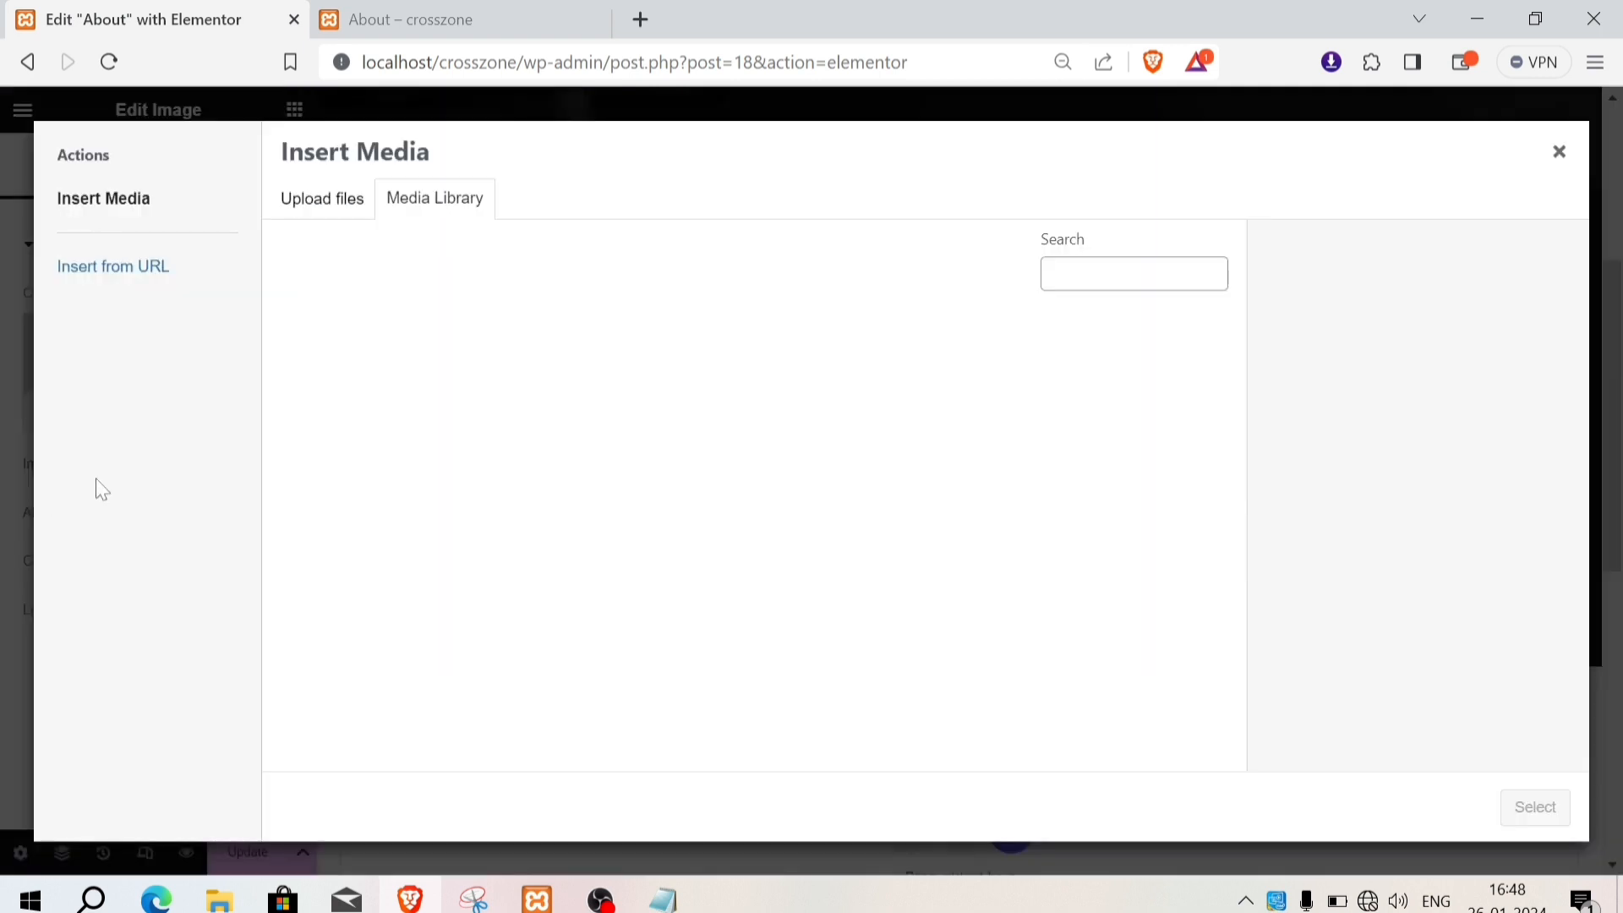
pyautogui.click(317, 207)
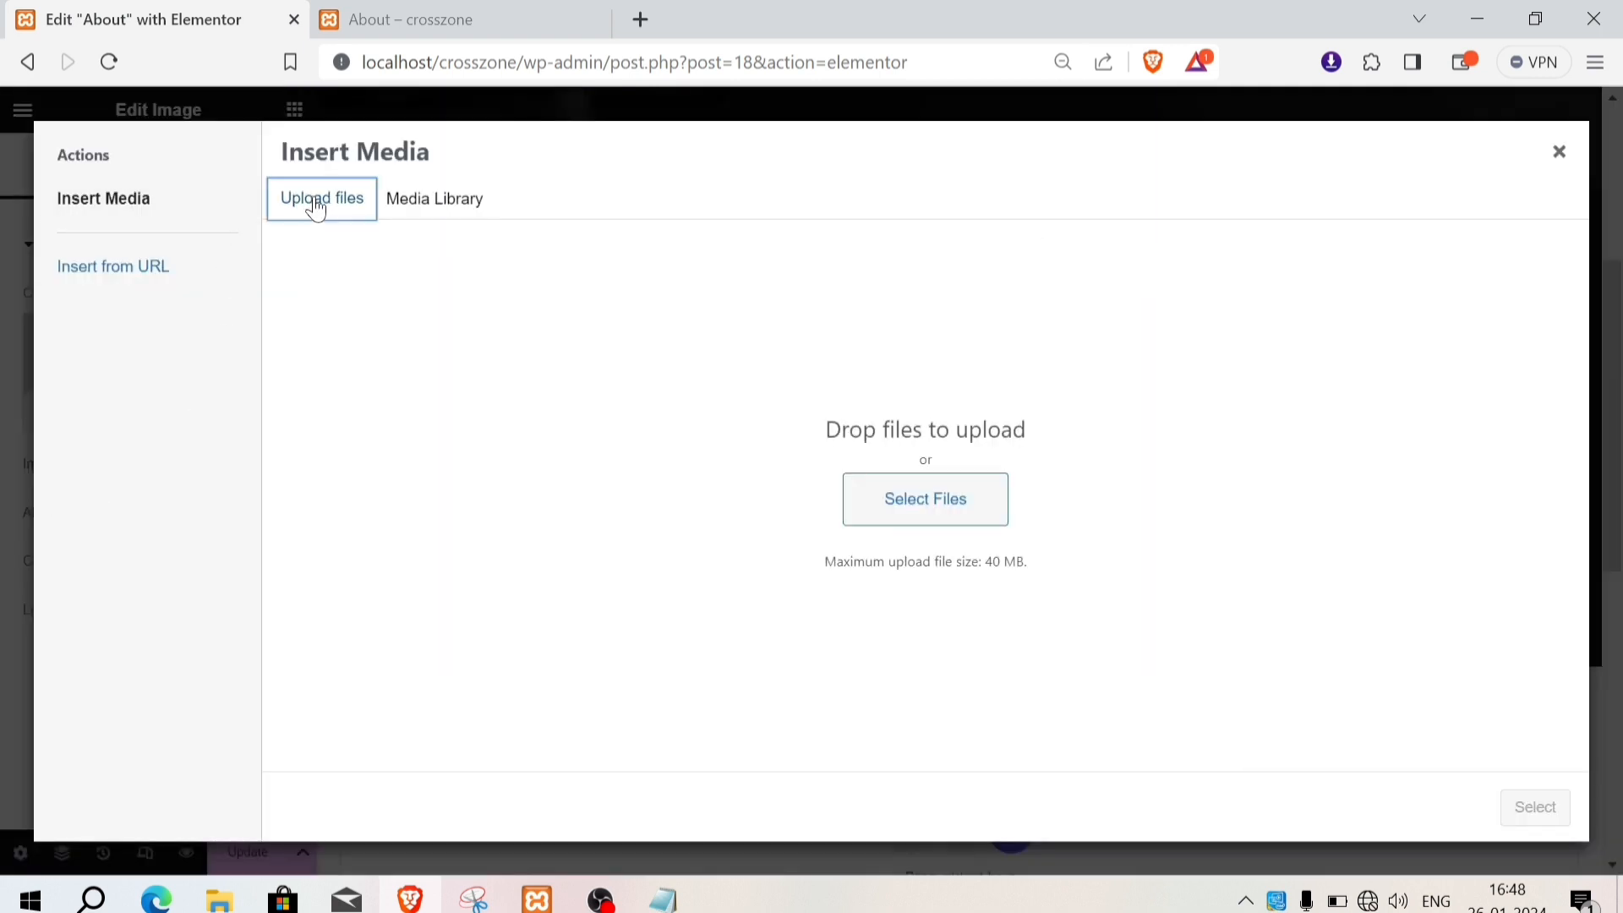
pyautogui.click(960, 496)
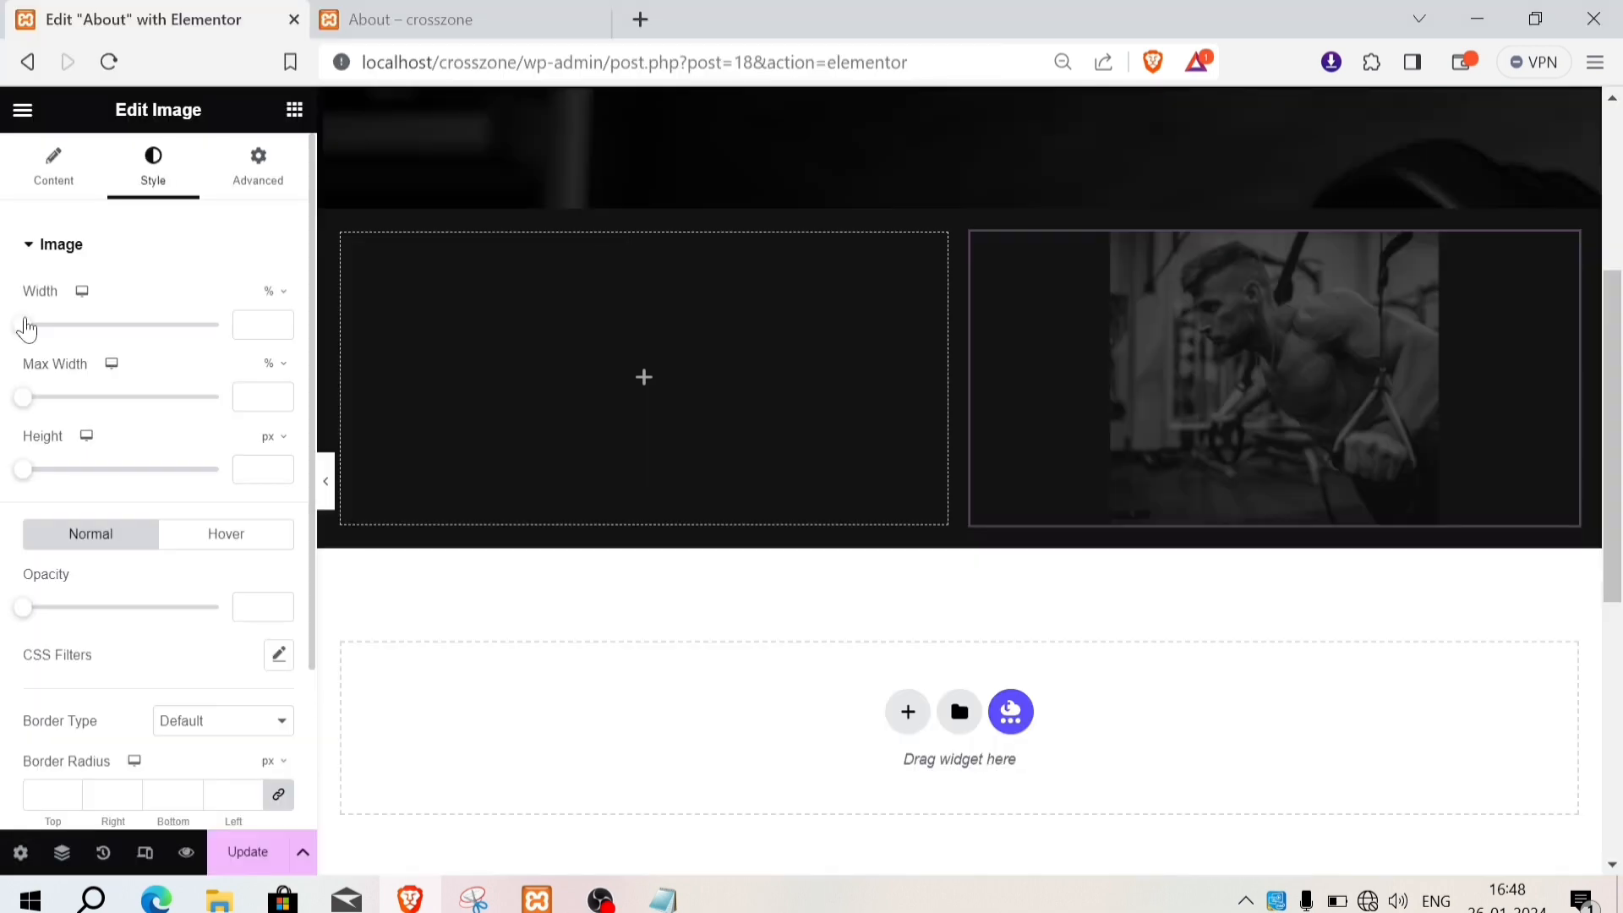
pyautogui.moveTo(23, 327); pyautogui.dragTo(226, 331)
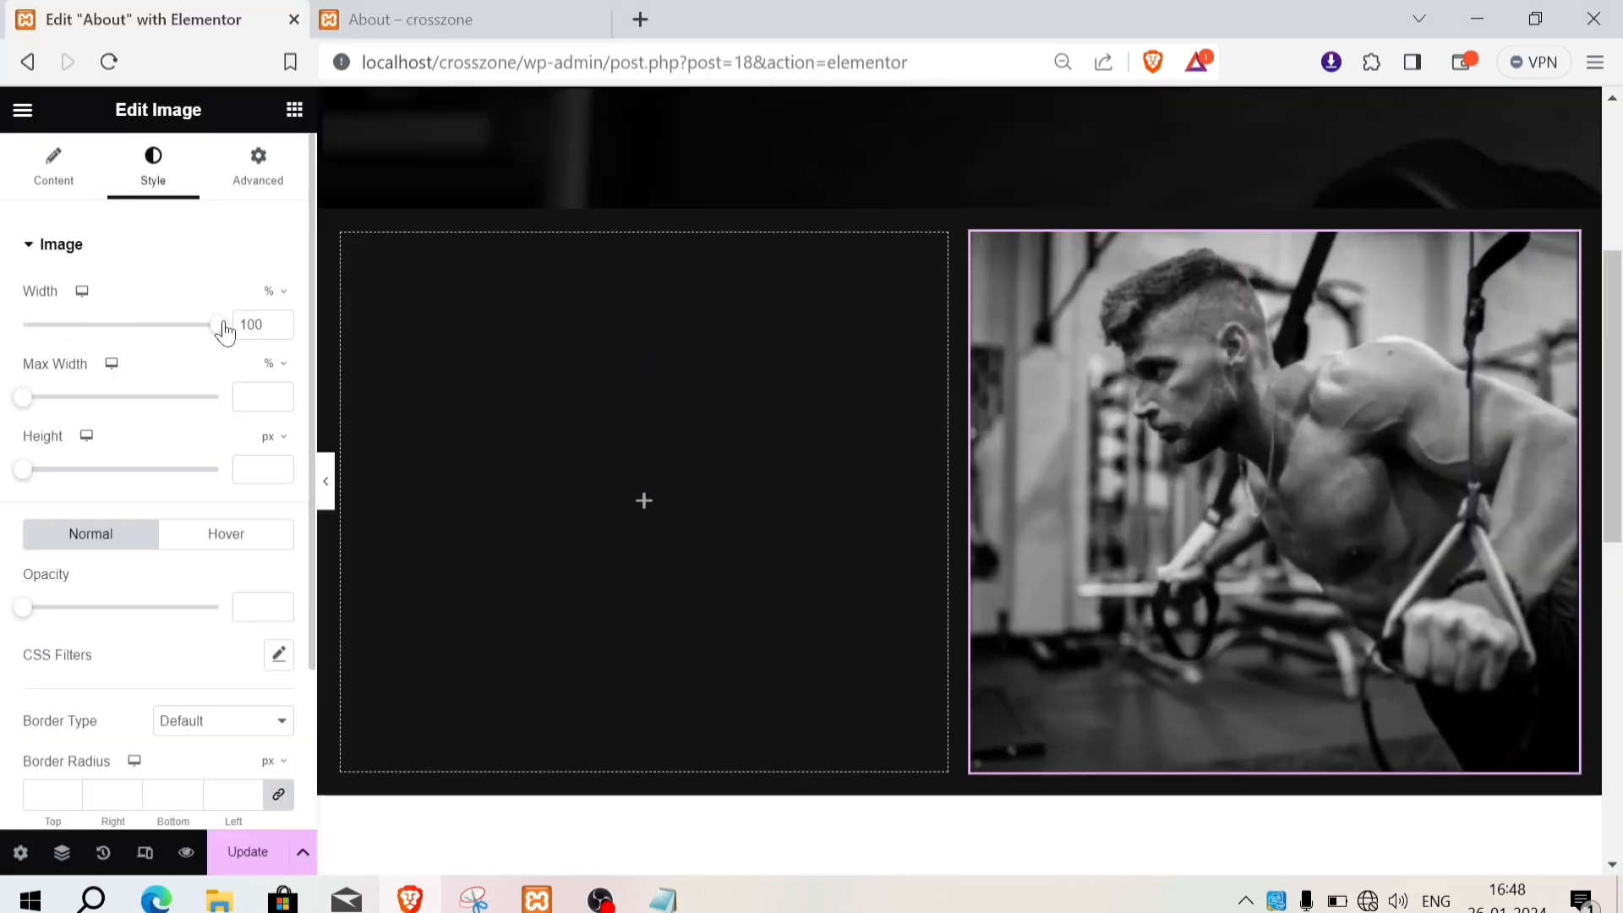
# Step: Add a Heading widget to the empty first column with the title OUR GYM STUDIO BASED IN PARIS
pyautogui.click(535, 366)
pyautogui.moveTo(102, 666); pyautogui.dragTo(600, 583)
pyautogui.click(144, 355)
pyautogui.hotkey('ctrl', 'a')
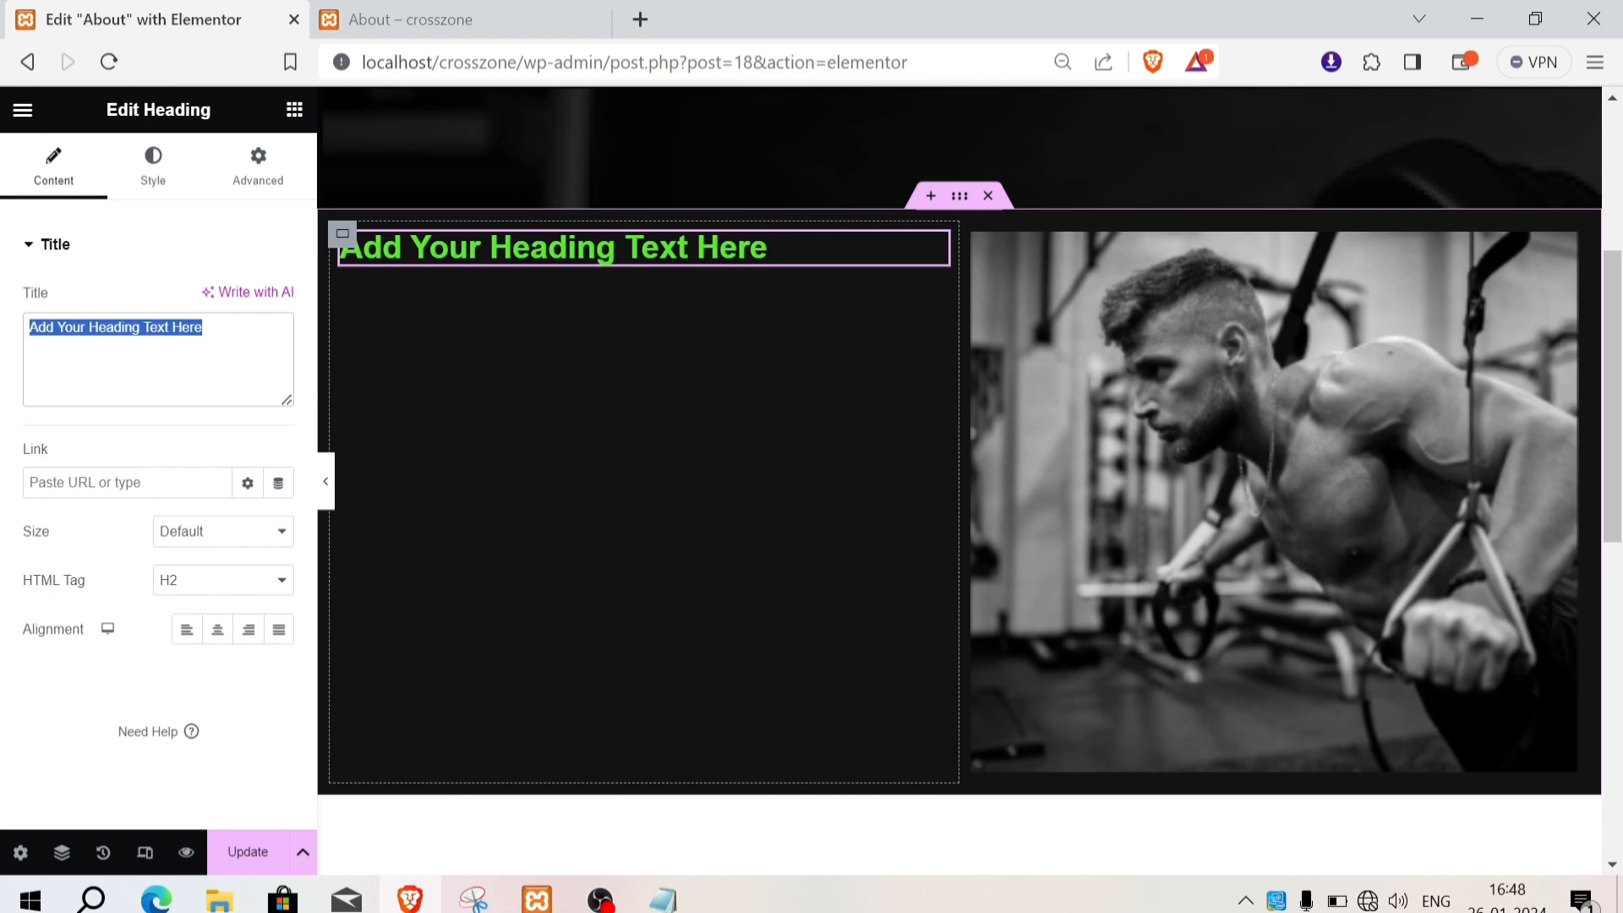
pyautogui.write('OUR GYM STUDIO BASED IN PARIS')
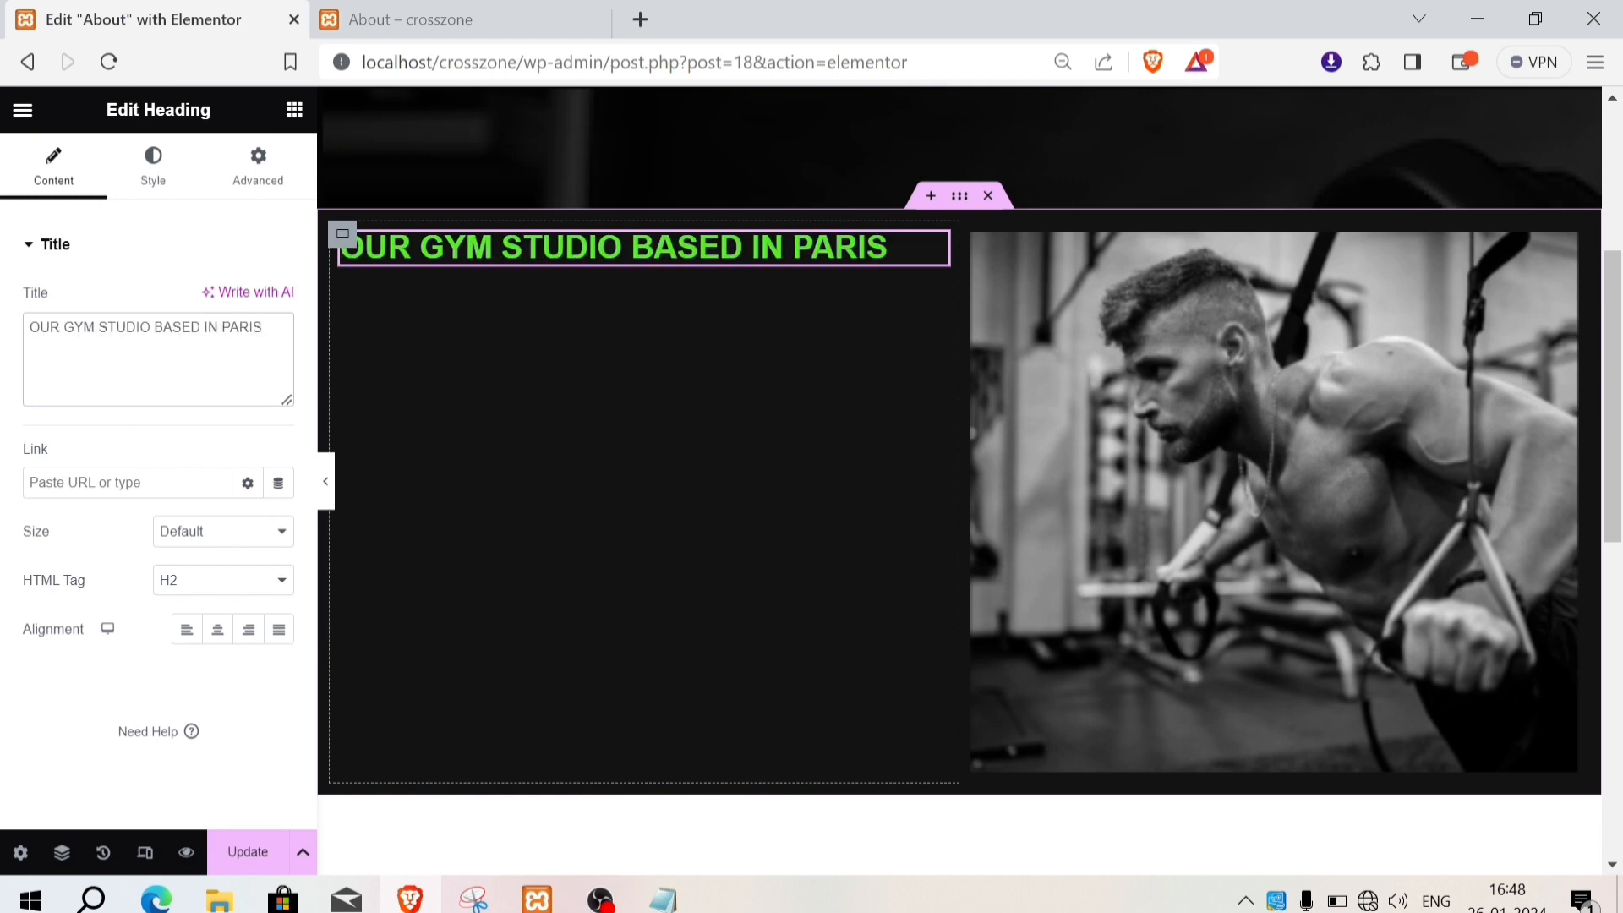
# Step: Switch to Notepad, copy the line beginning "Join our vibrant community" and return to the page editor
pyautogui.click(663, 898)
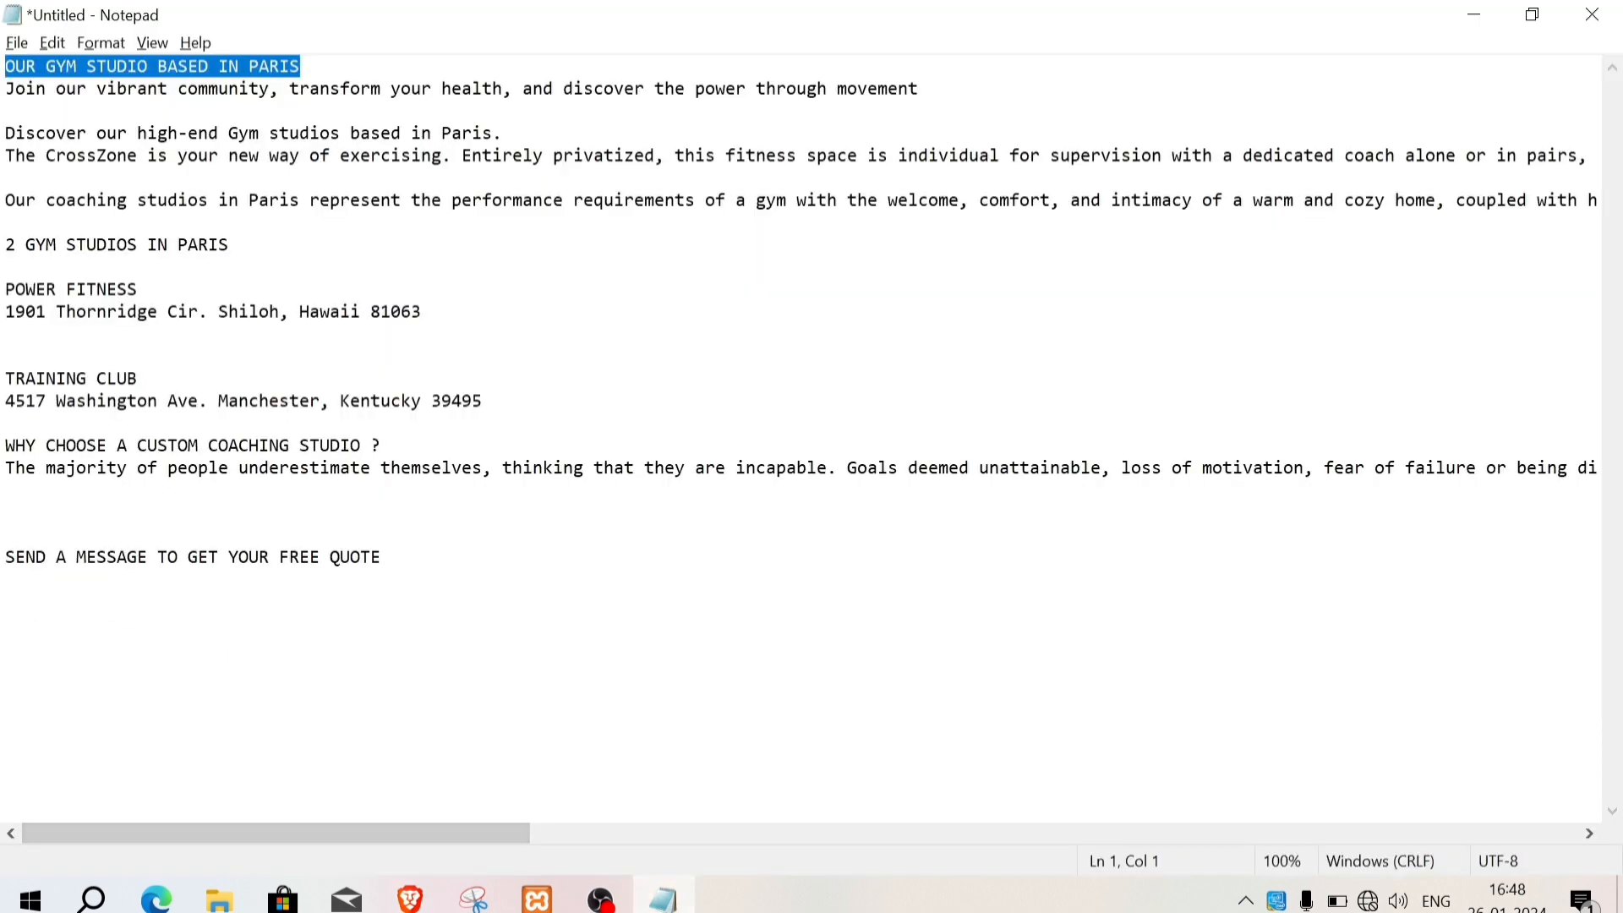
pyautogui.moveTo(918, 88); pyautogui.dragTo(6, 88)
pyautogui.hotkey('ctrl', 'c')
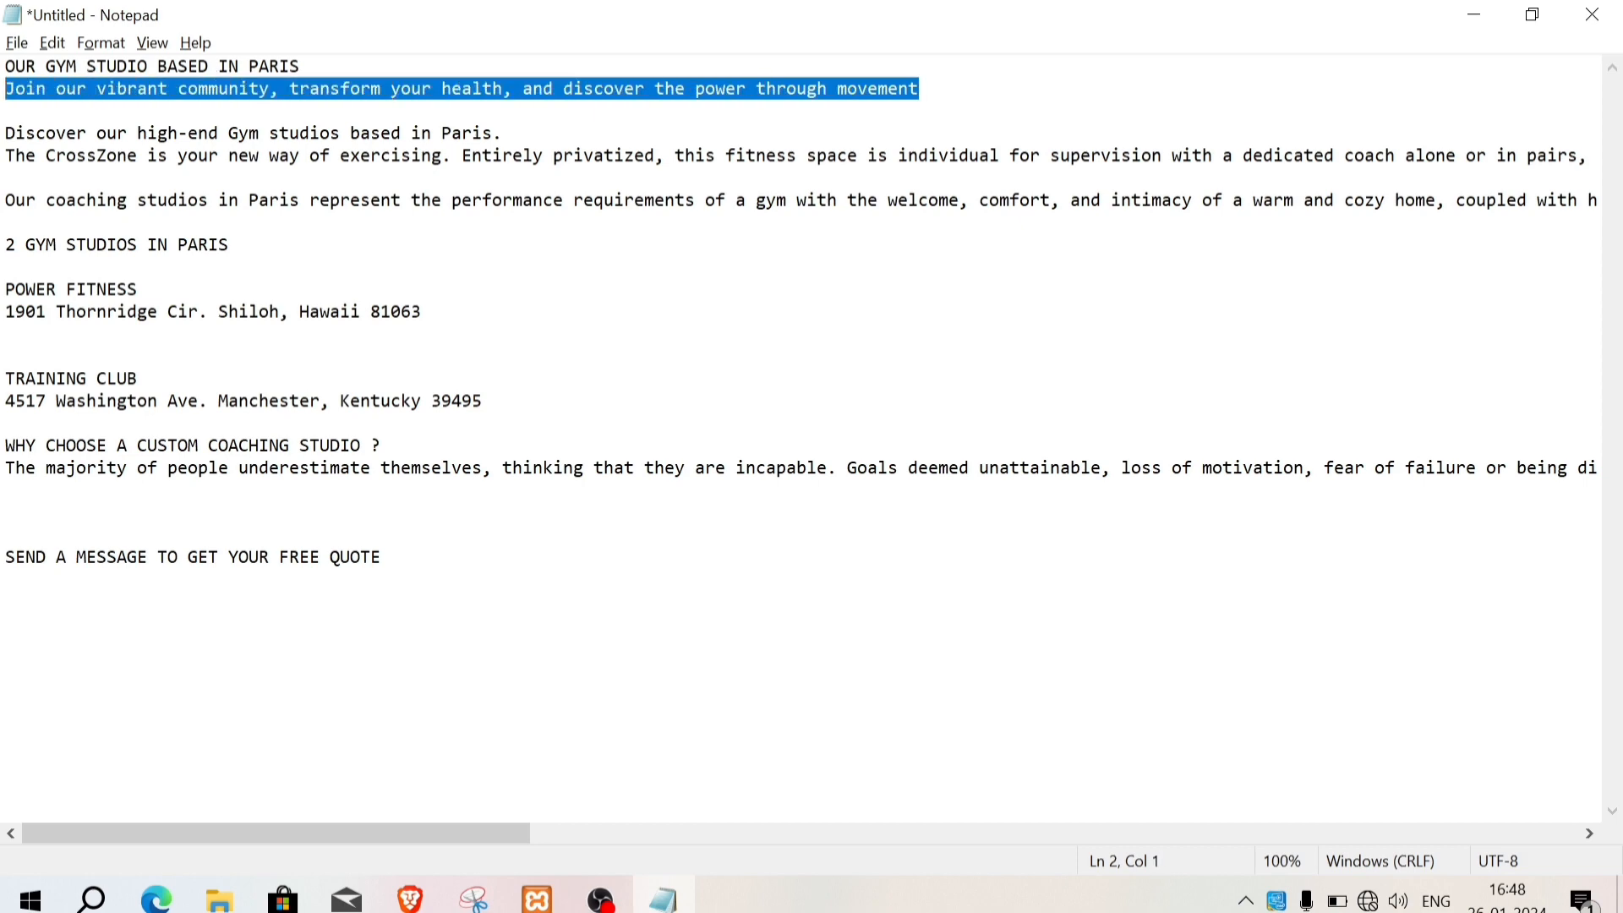
pyautogui.hotkey('alt', 'Tab')
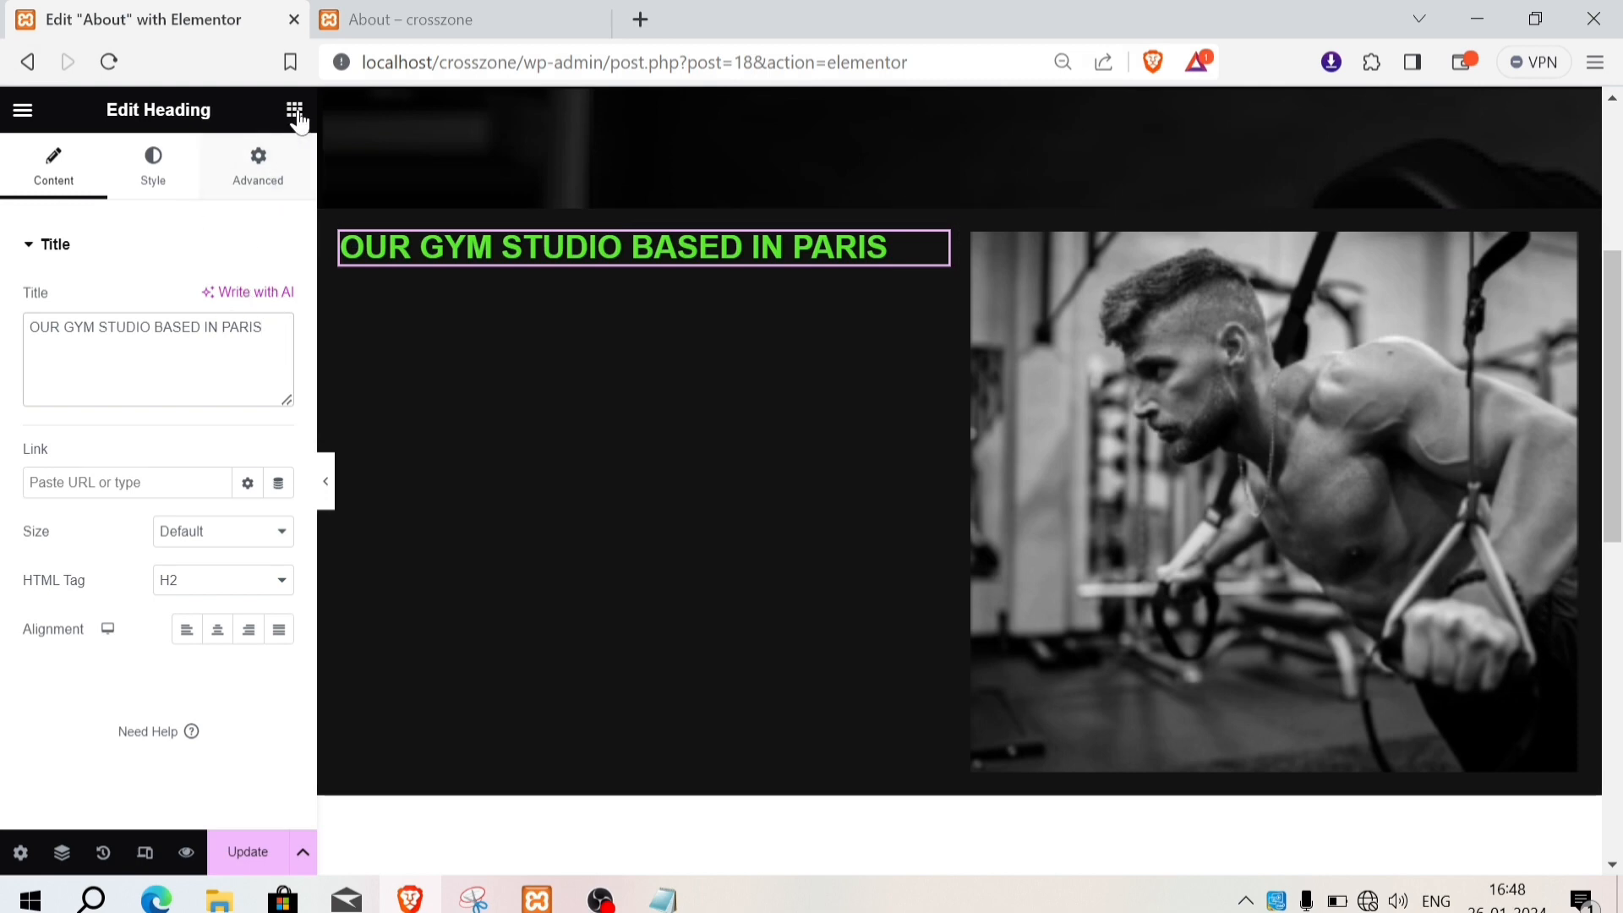
# Step: Set the OUR GYM STUDIO heading's text colour to the global Secondary colour and its font size to 60 px
pyautogui.click(153, 169)
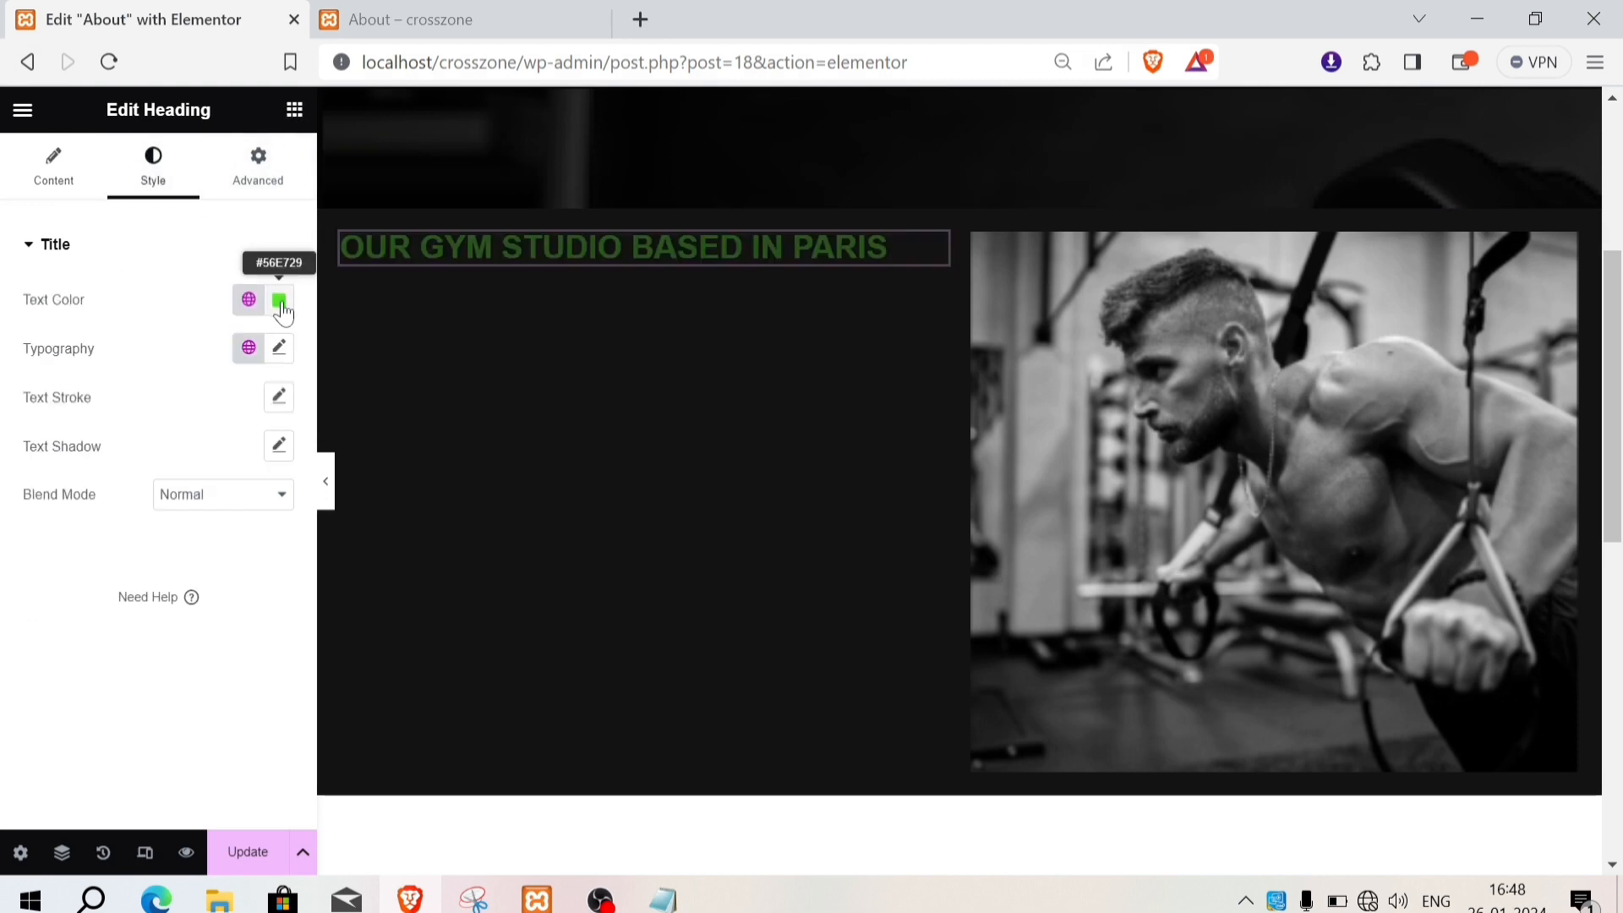
pyautogui.click(246, 306)
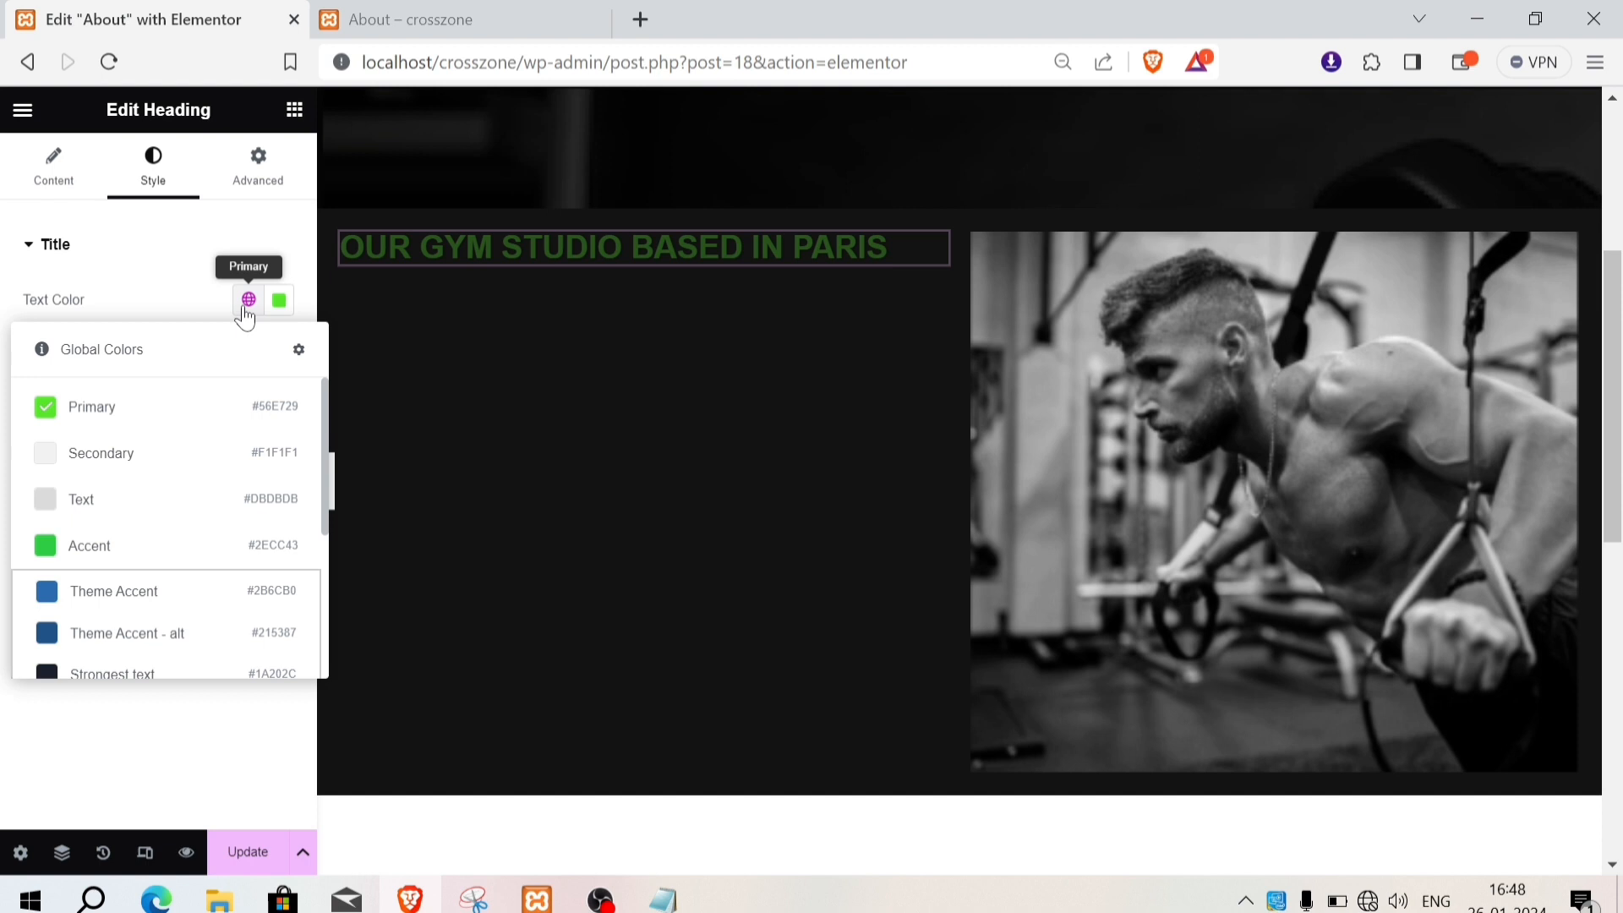
pyautogui.click(125, 461)
pyautogui.click(283, 310)
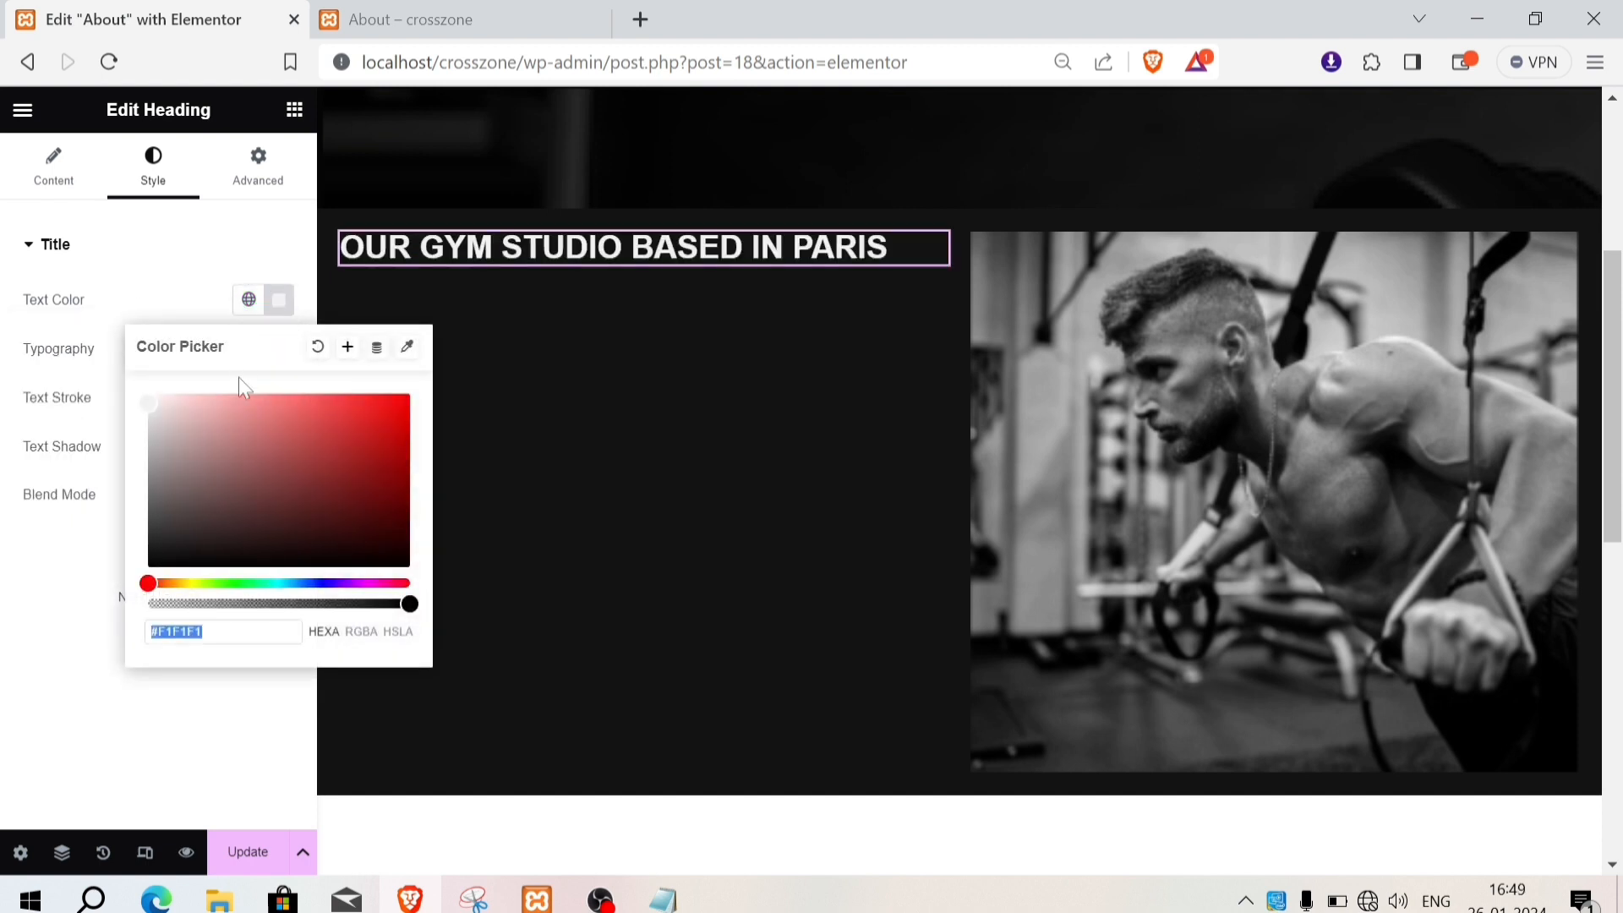
pyautogui.click(101, 423)
pyautogui.click(279, 349)
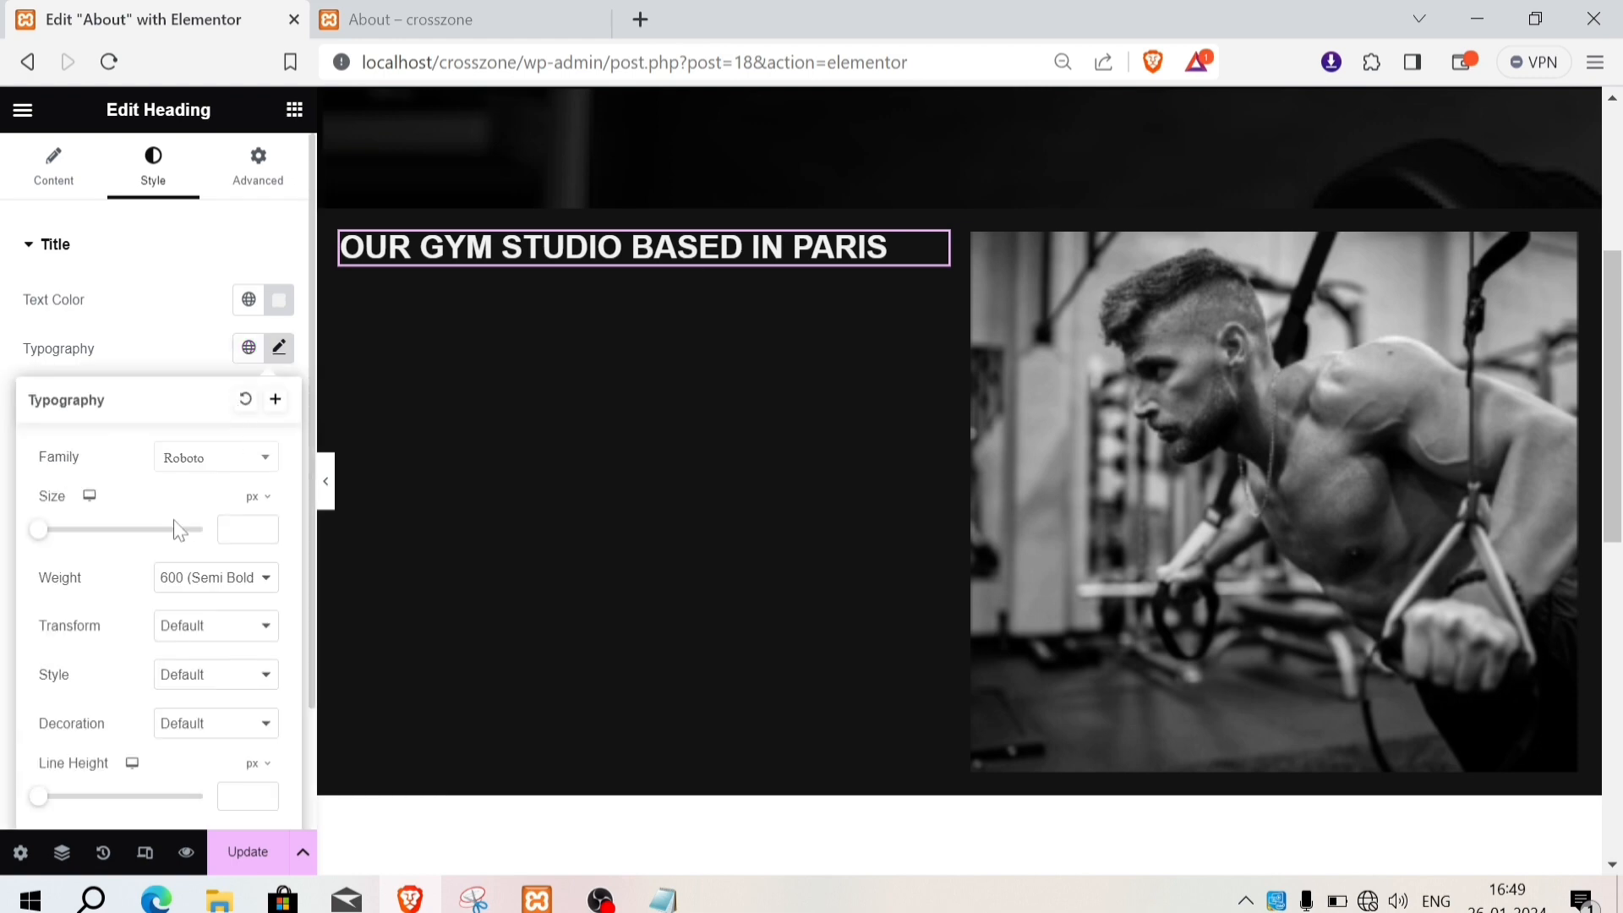
pyautogui.moveTo(181, 529)
pyautogui.mouseDown()
pyautogui.moveTo(43, 531)
pyautogui.moveTo(91, 541)
pyautogui.mouseUp()
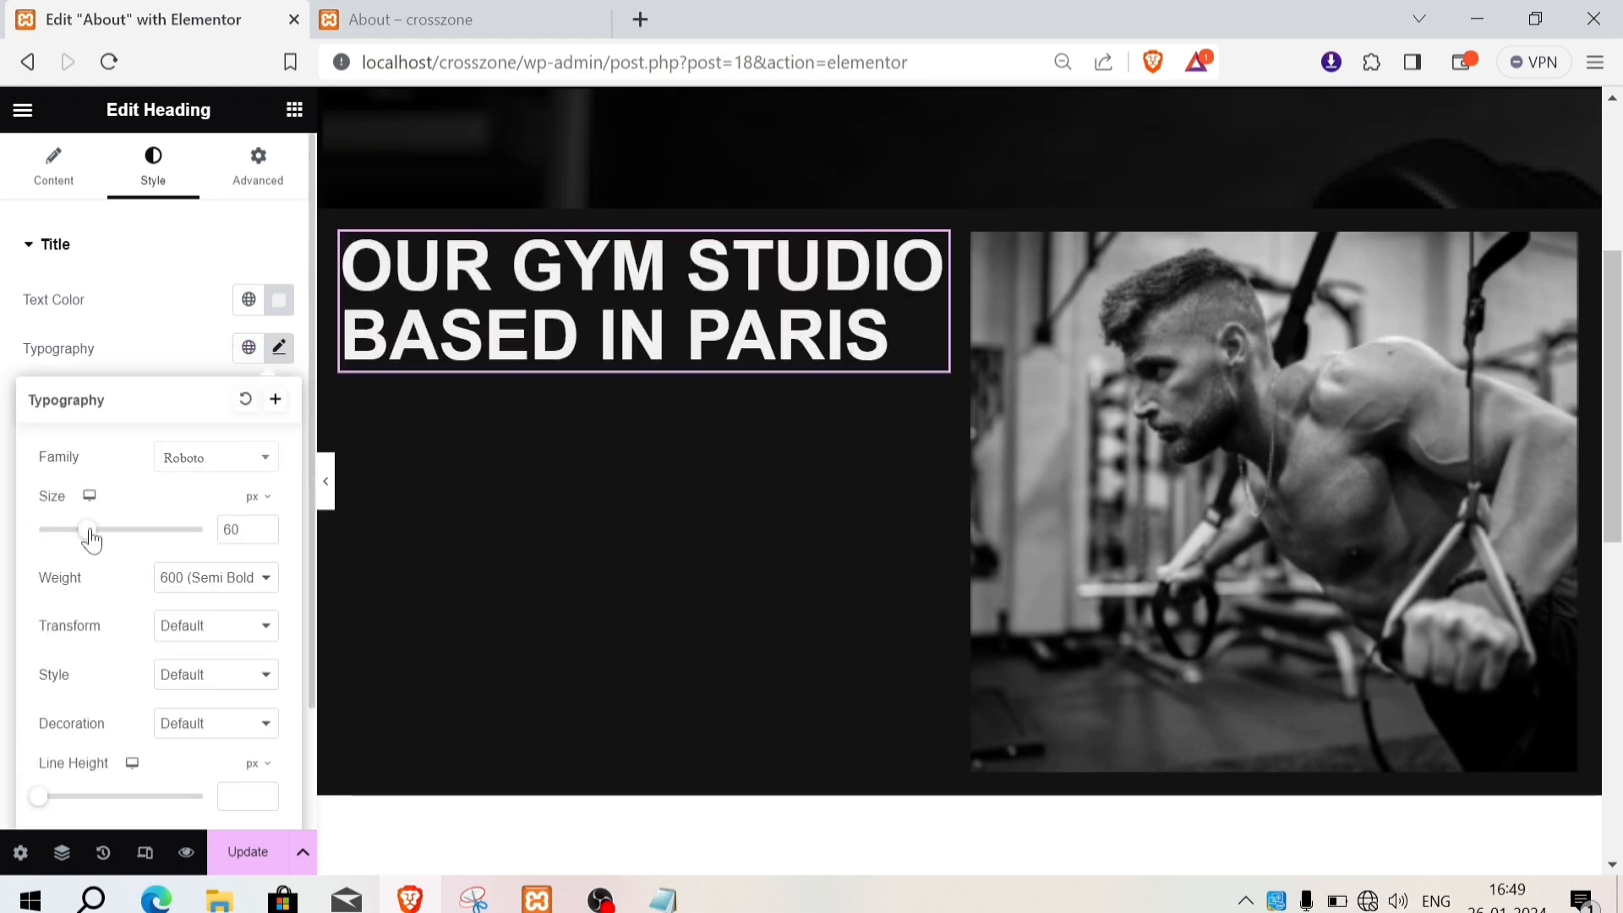
pyautogui.click(147, 252)
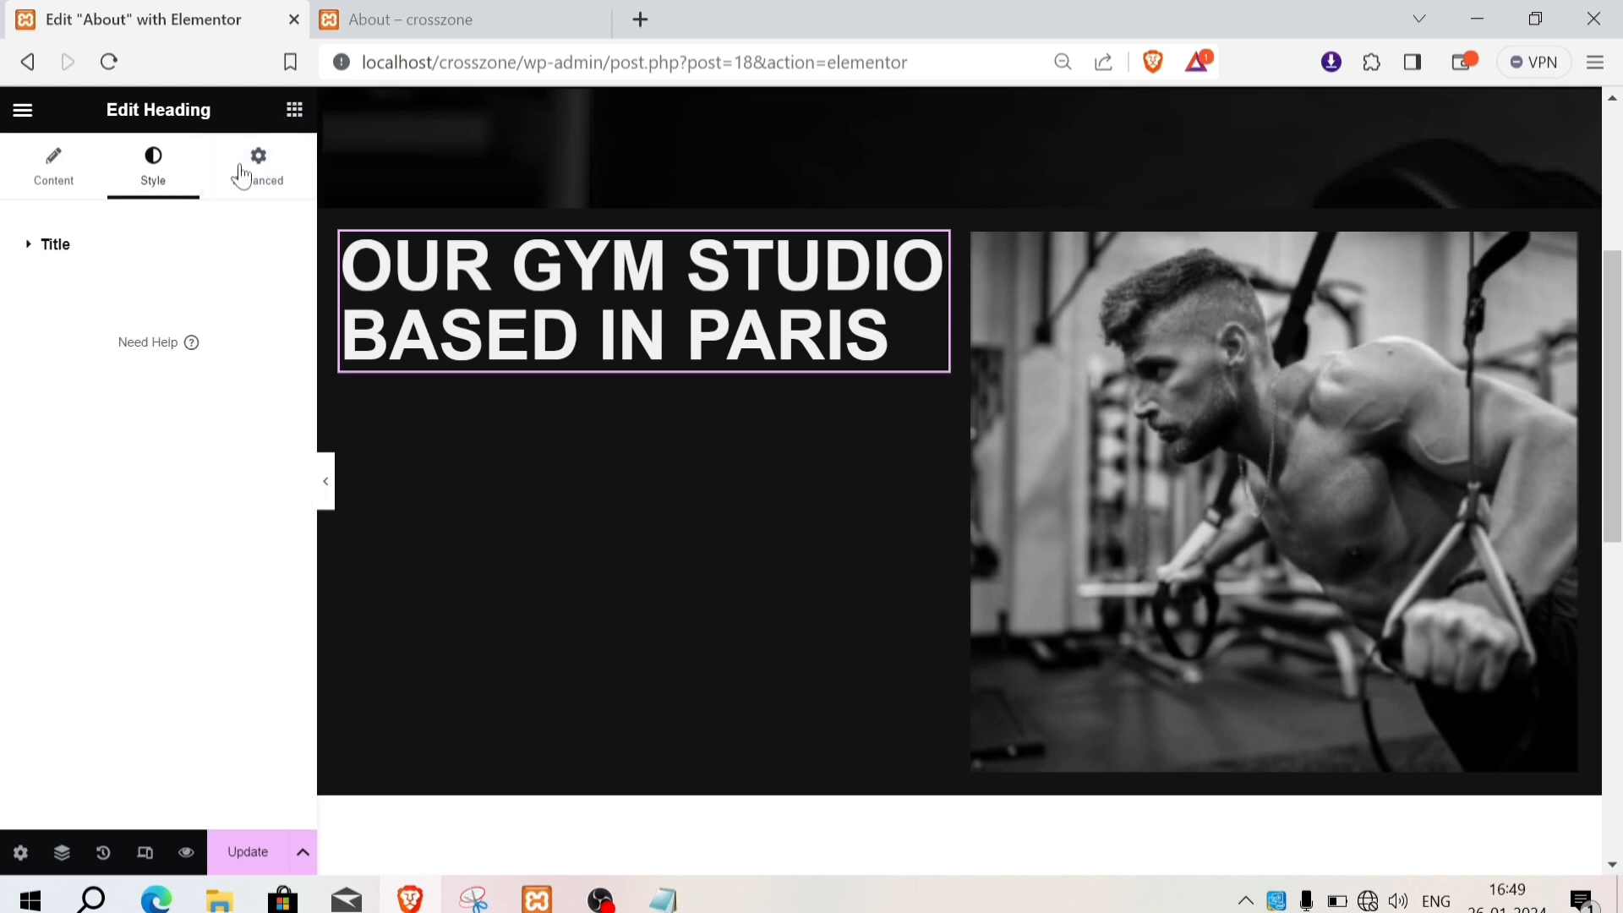
# Step: Add a Text Editor widget below the heading and replace its placeholder with the copied "Join our vibrant community" text
pyautogui.click(294, 110)
pyautogui.moveTo(109, 728); pyautogui.dragTo(623, 364)
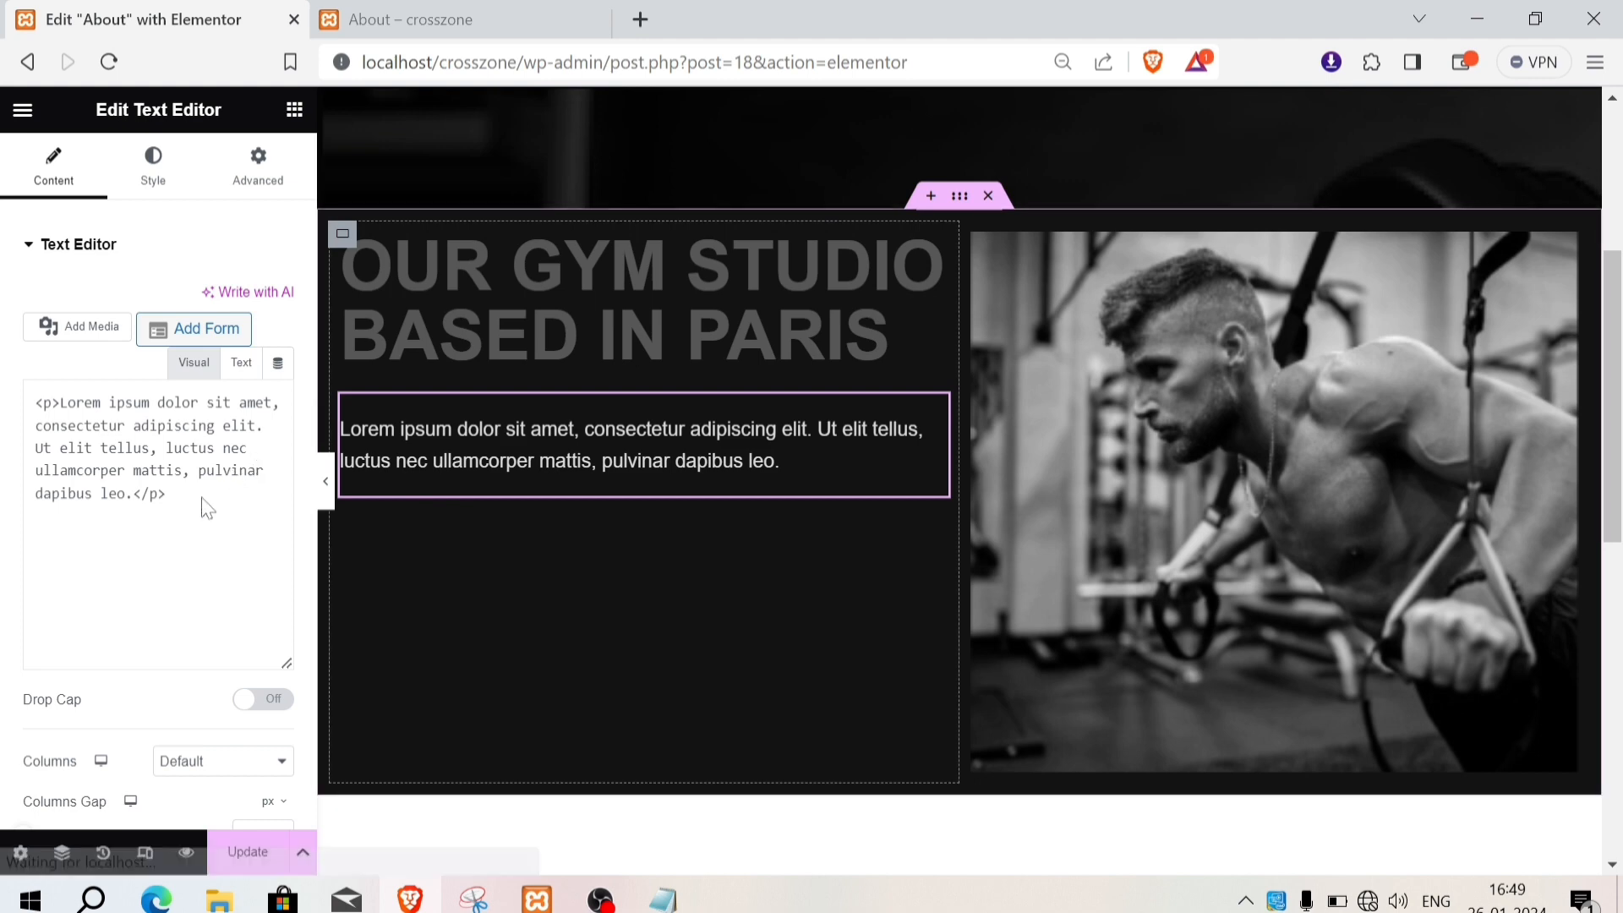
pyautogui.hotkey('ctrl', 'a')
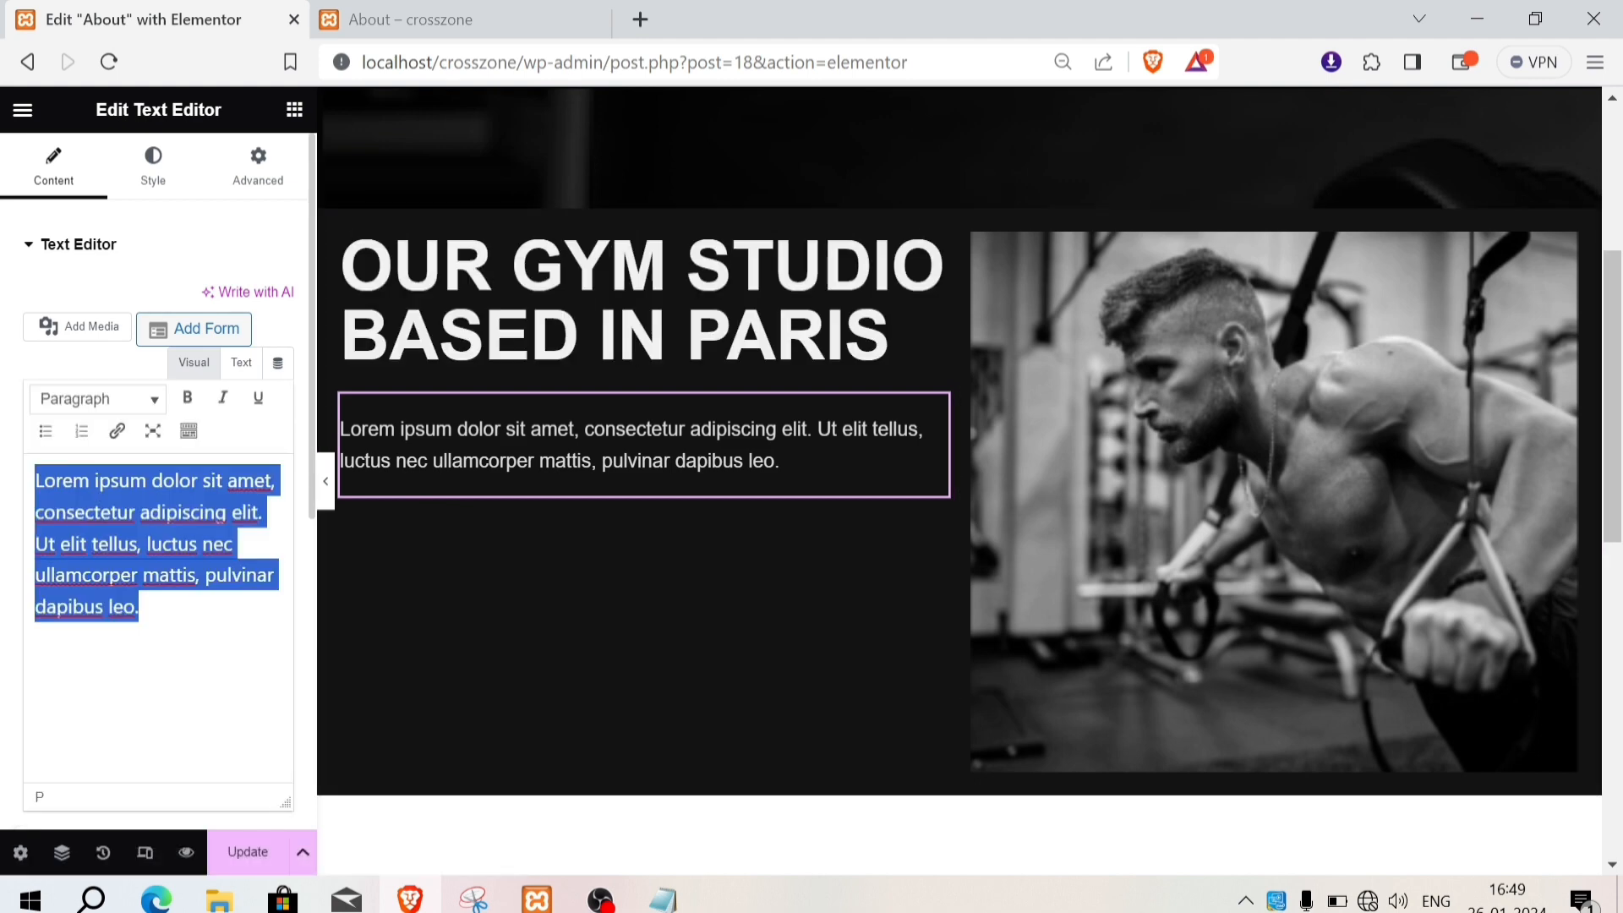
pyautogui.hotkey('ctrl', 'v')
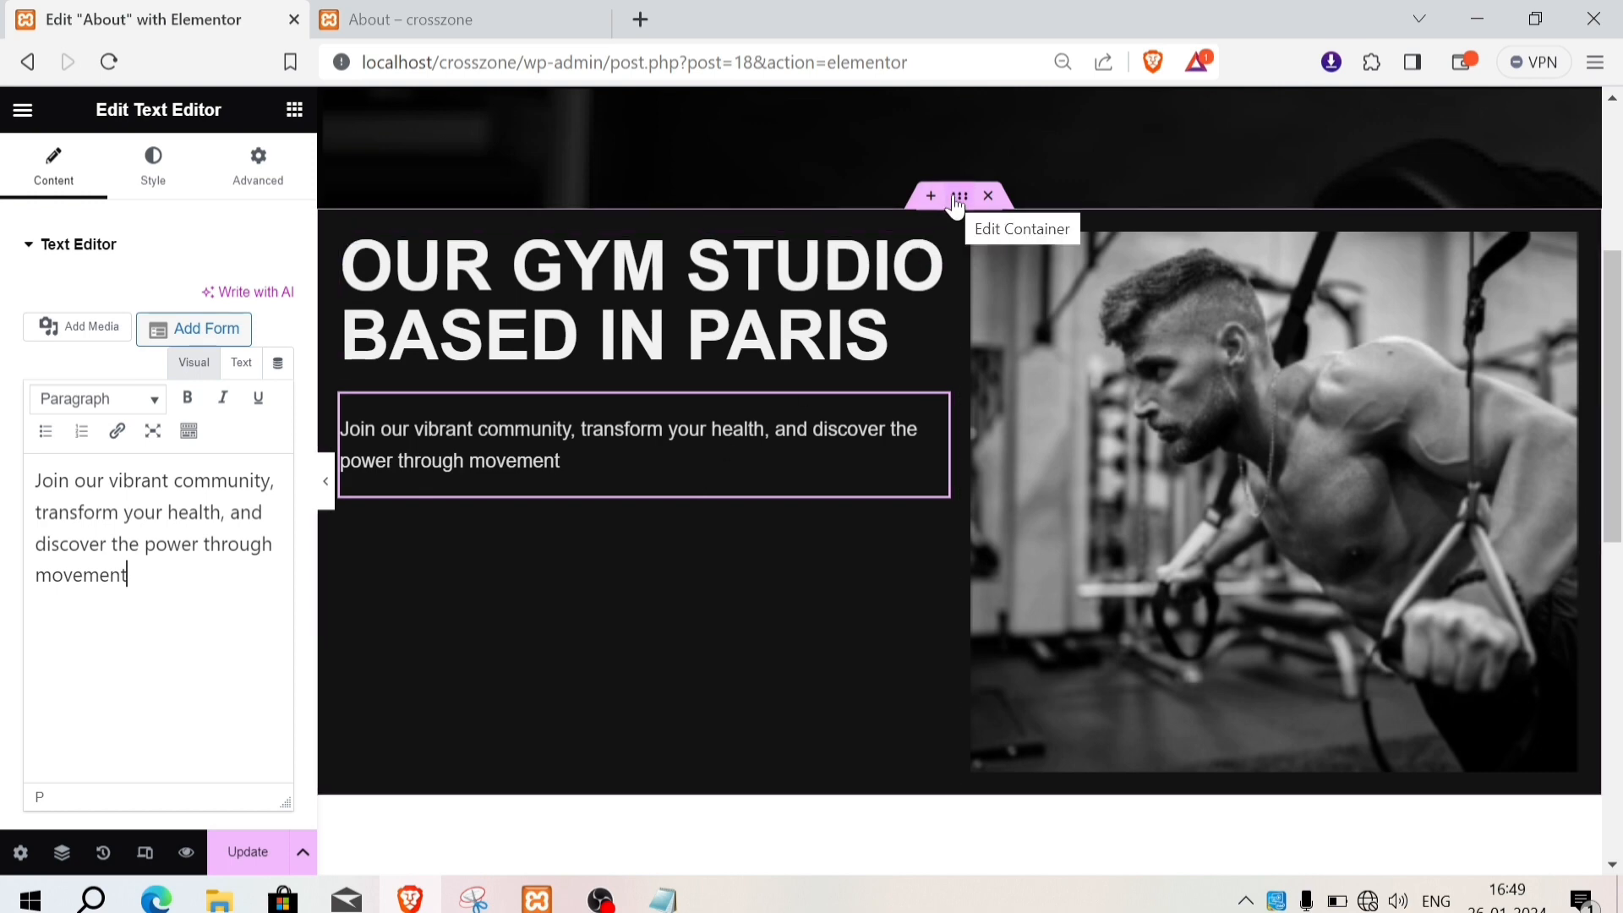
pyautogui.click(153, 165)
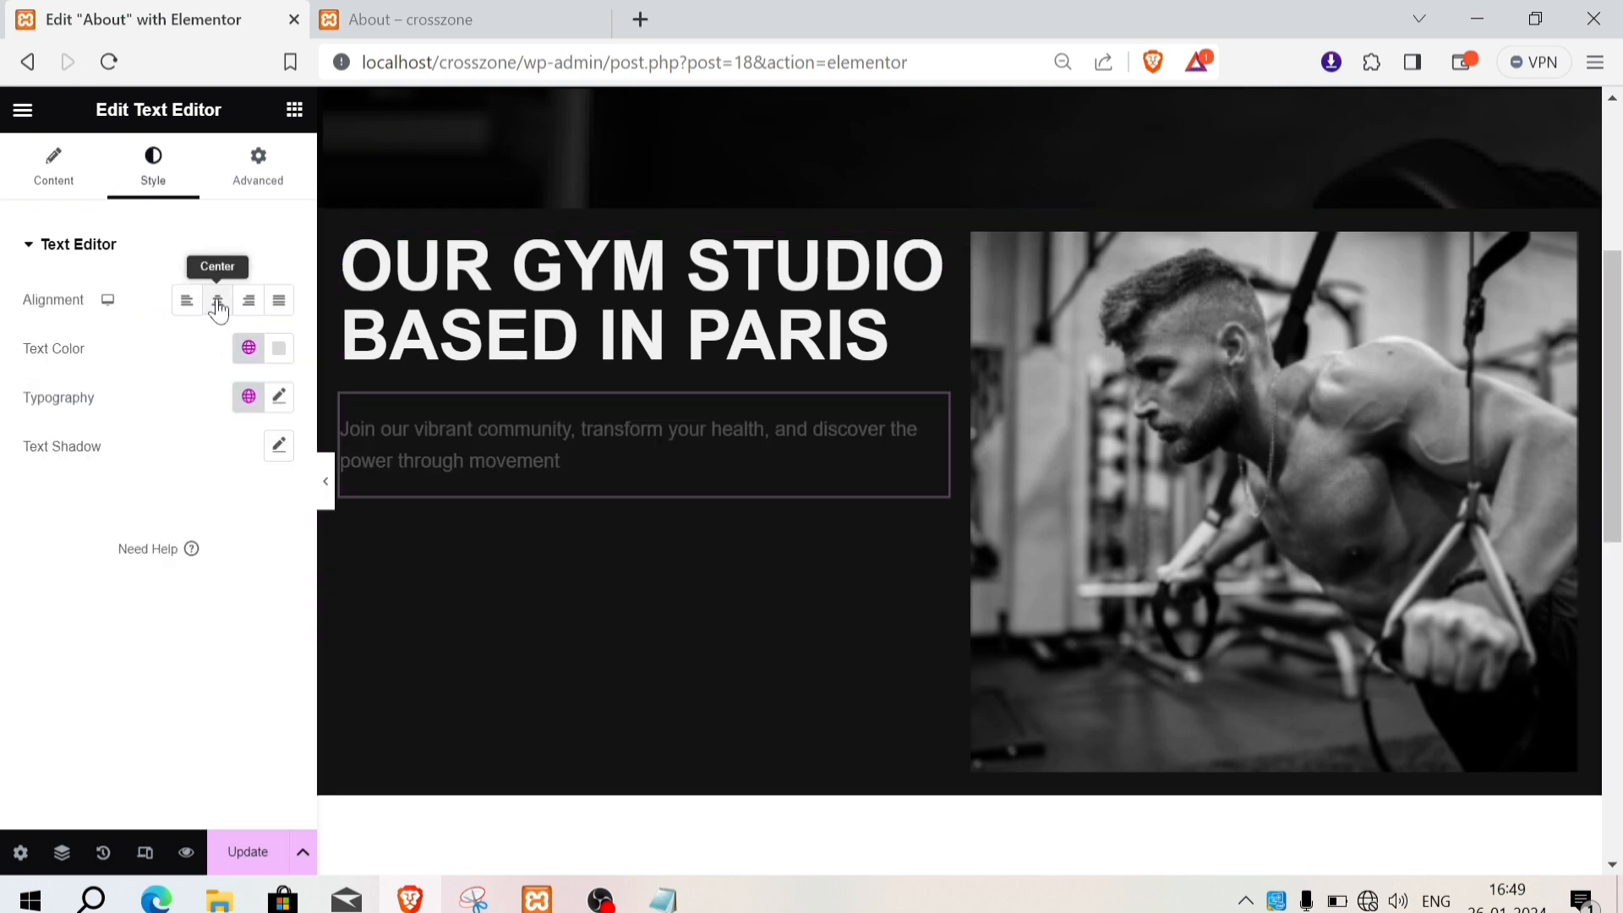
pyautogui.click(53, 165)
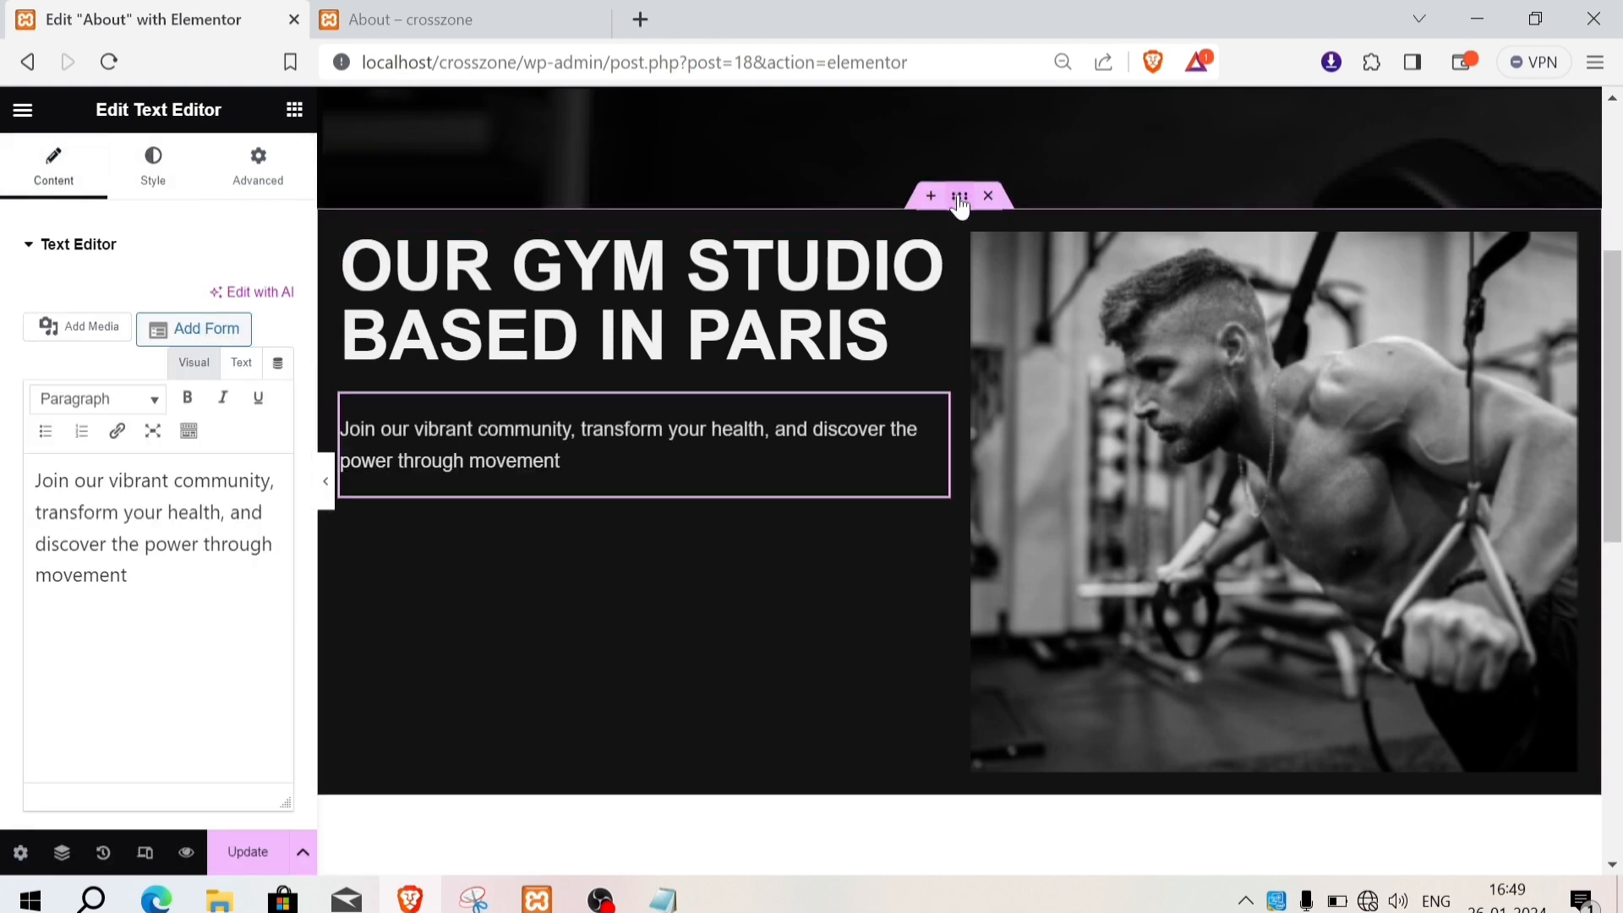
# Step: Set the two-column container's content justification to Space Between and align its items to the centre
pyautogui.click(960, 198)
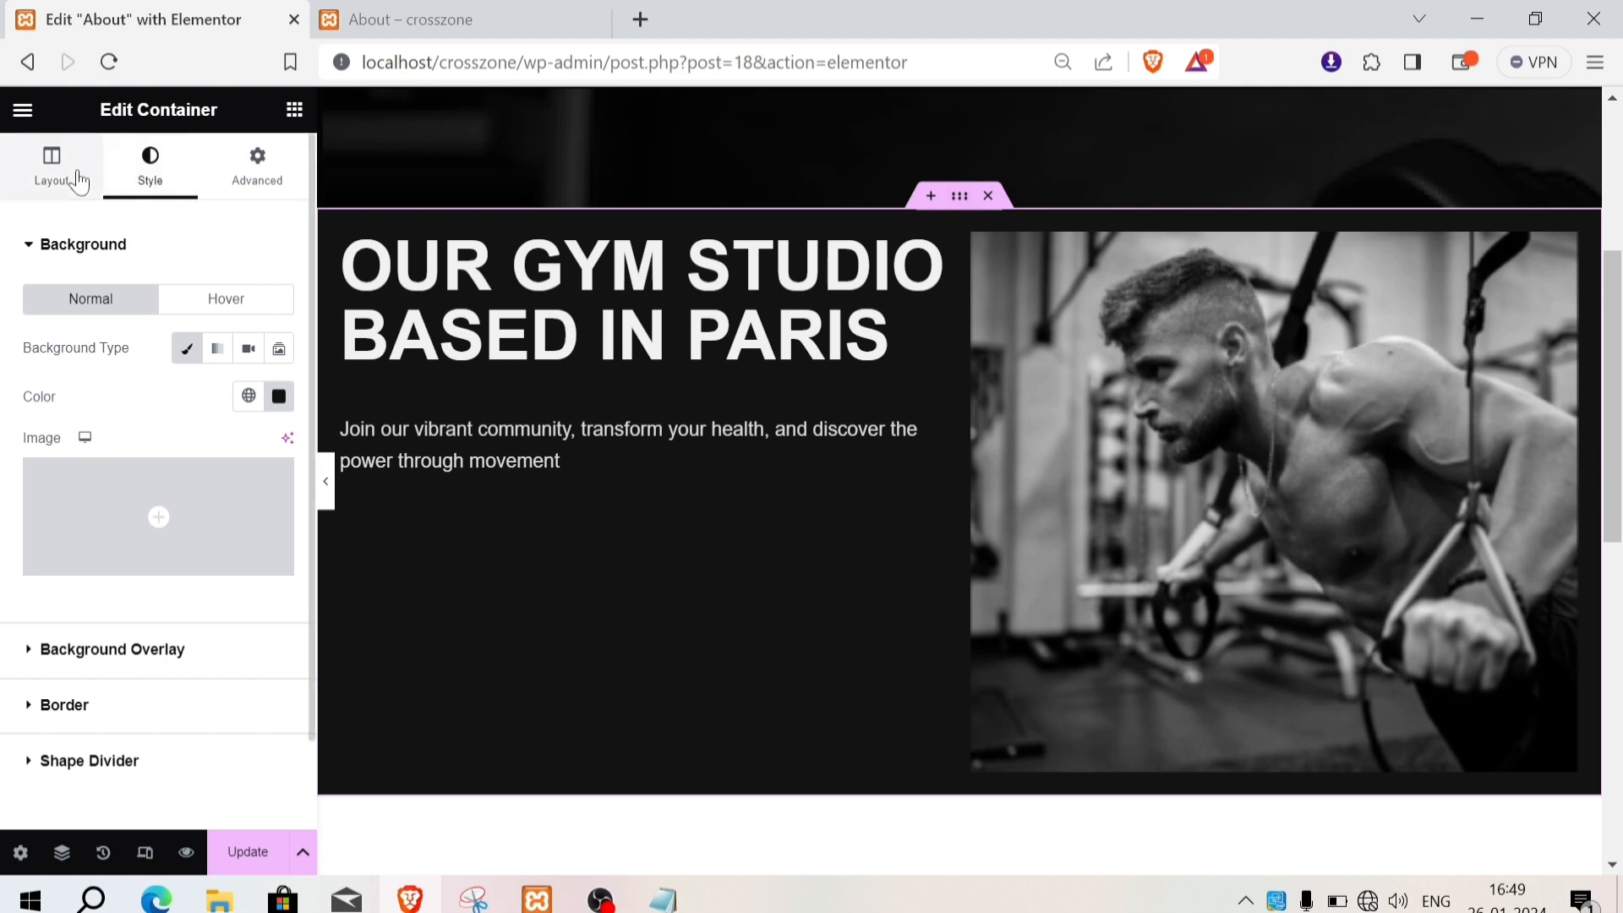
pyautogui.click(52, 169)
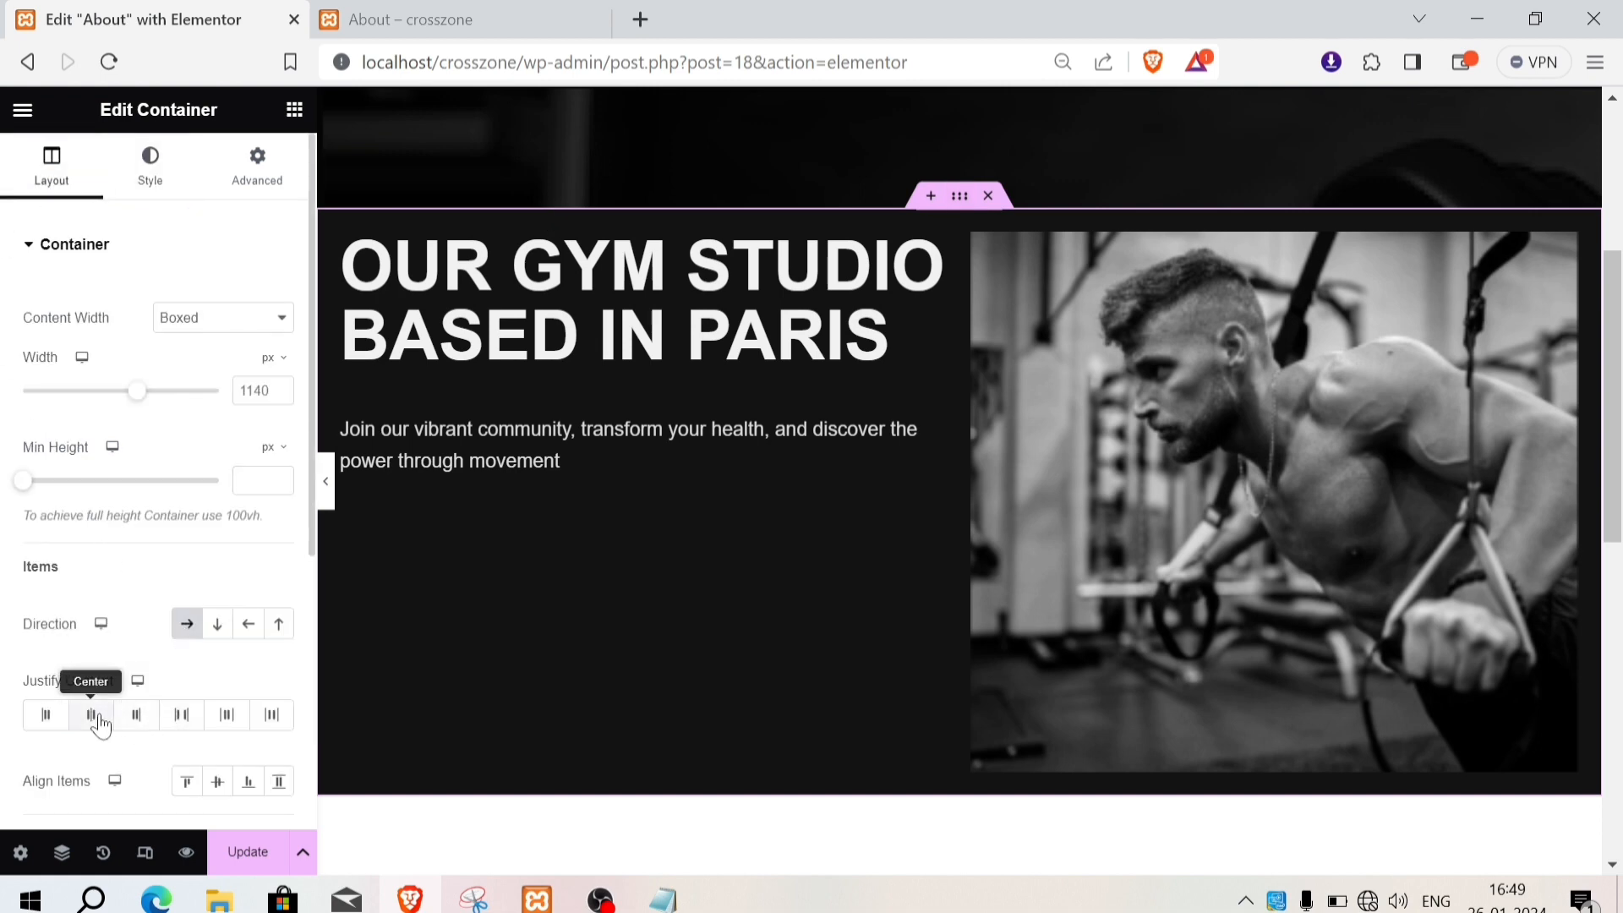
pyautogui.click(94, 719)
pyautogui.click(179, 716)
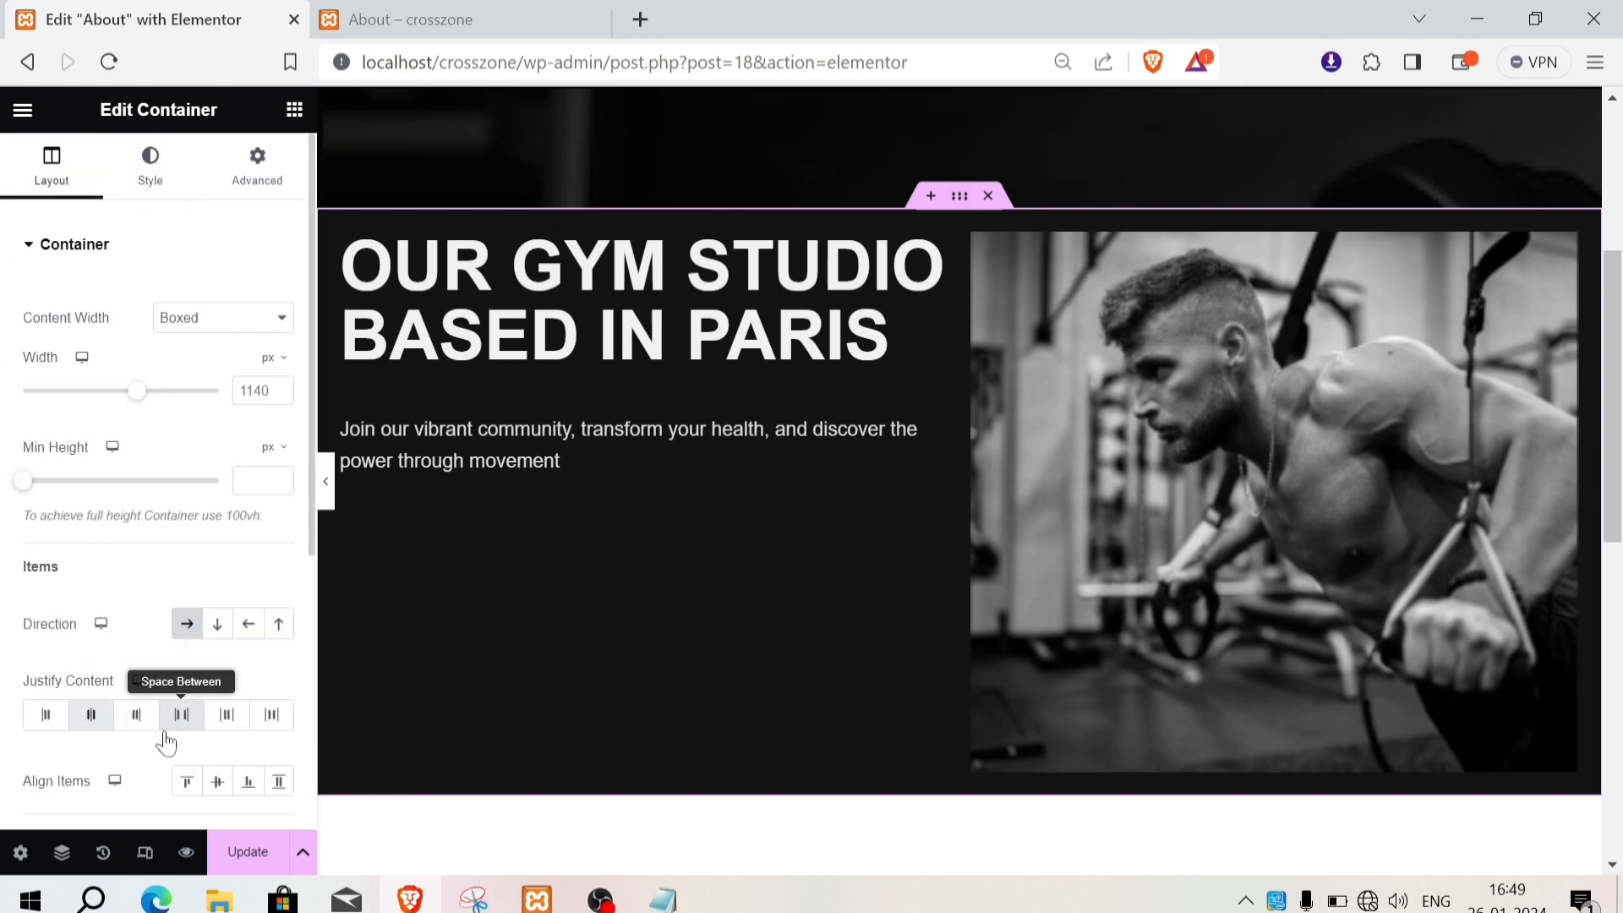
pyautogui.click(216, 787)
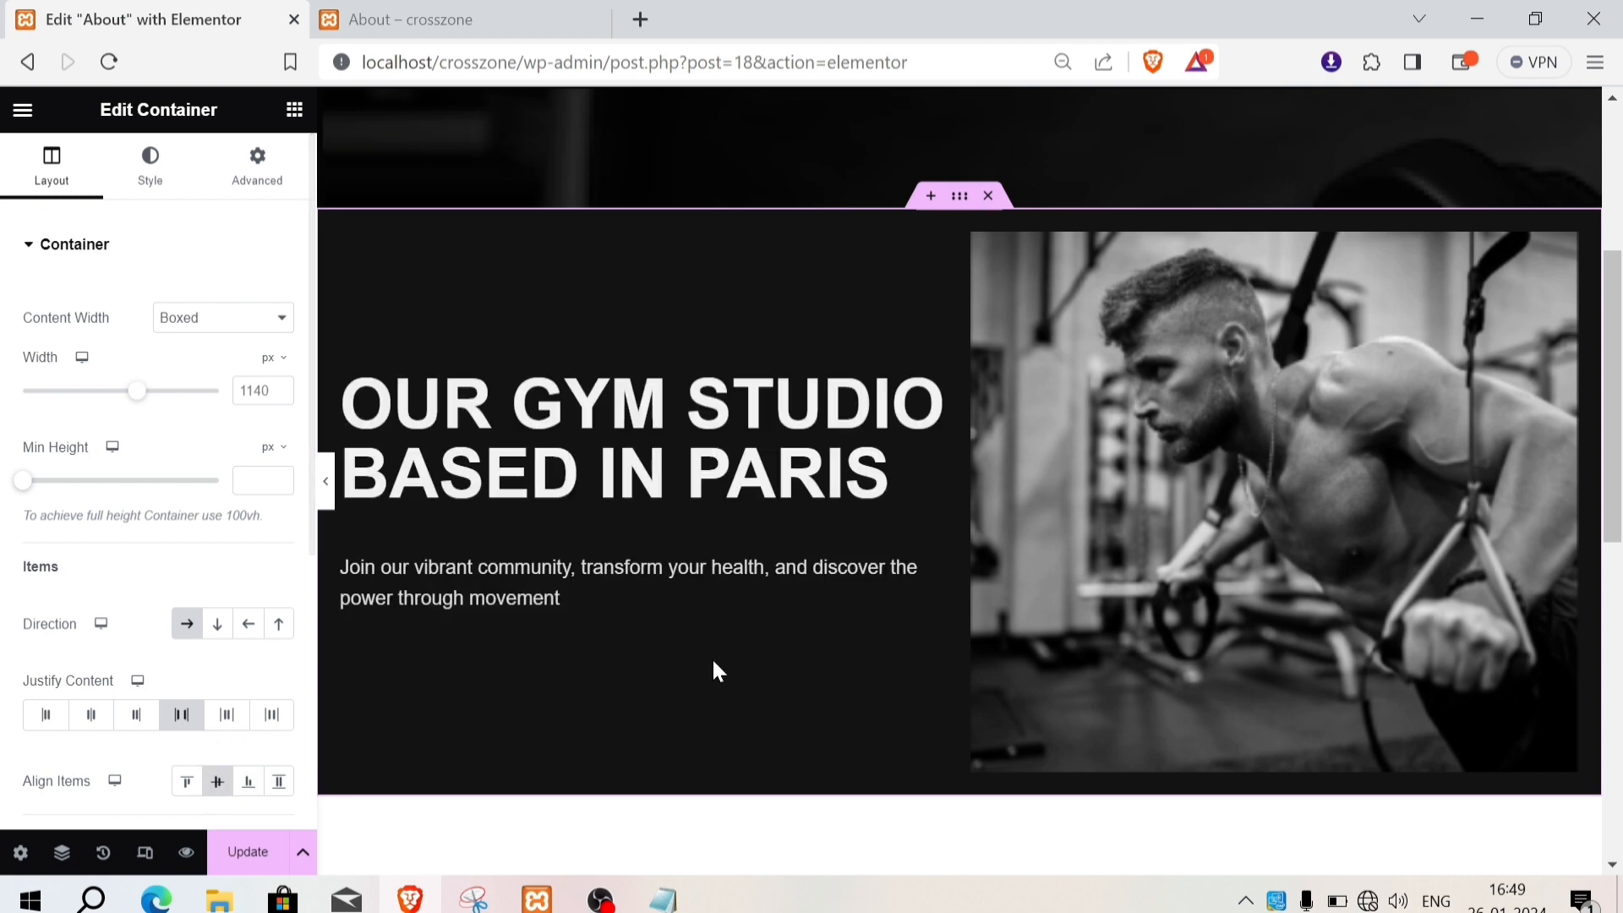
# Step: Add a Button widget below the community text, label it Contact Us and set its size to Medium
pyautogui.click(293, 111)
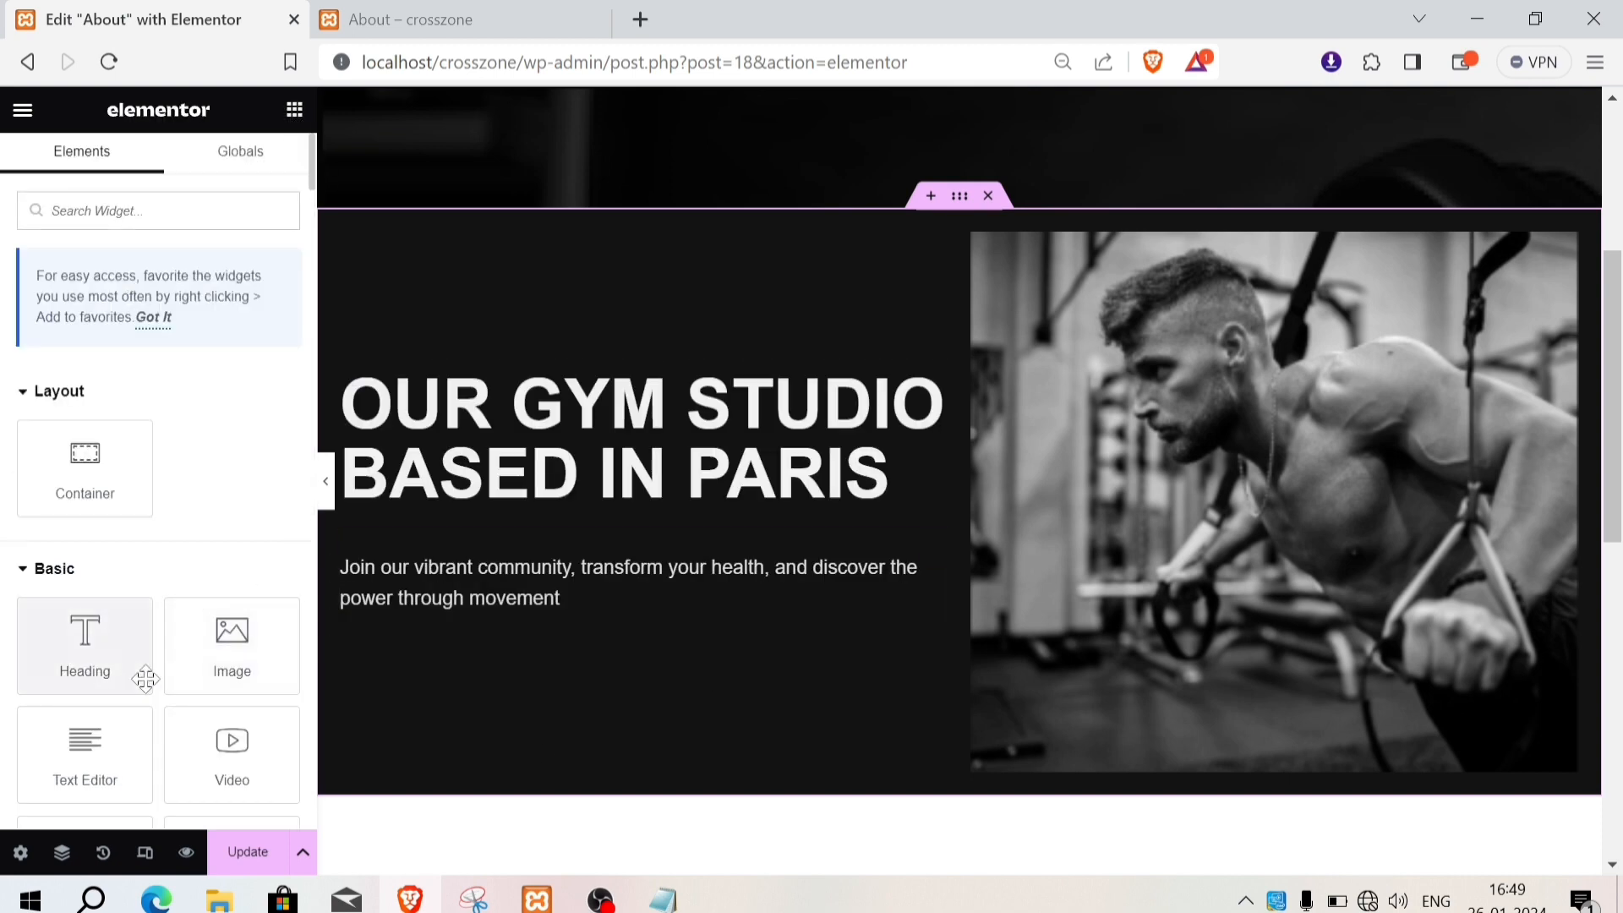
pyautogui.scroll(-5, 177, 685)
pyautogui.moveTo(84, 469); pyautogui.dragTo(431, 634)
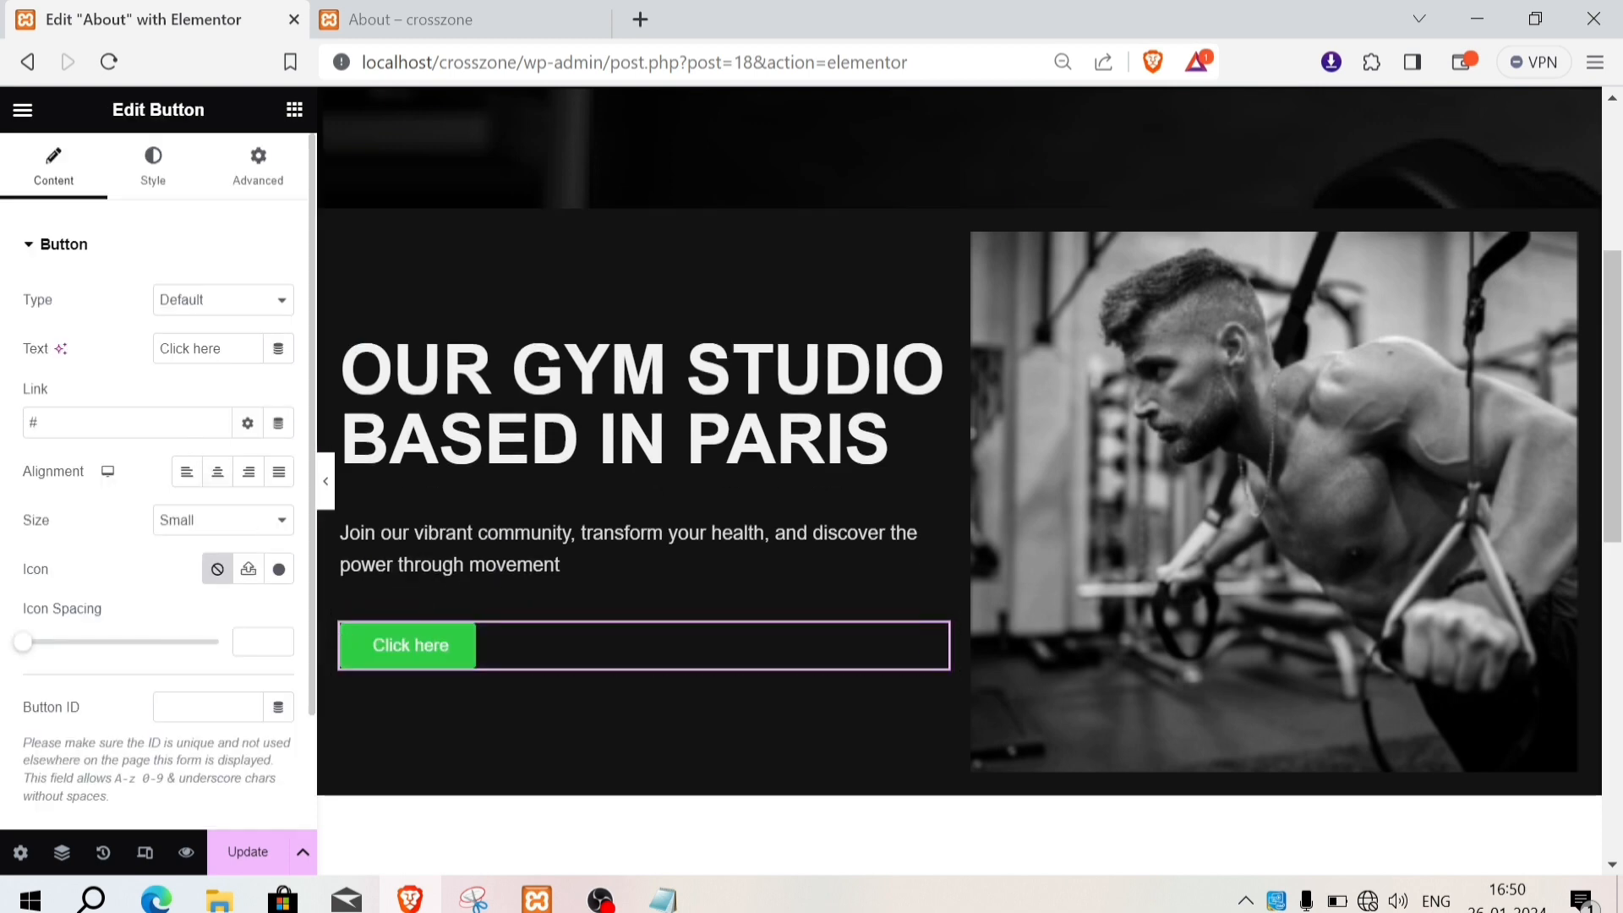
pyautogui.moveTo(225, 349); pyautogui.dragTo(157, 349)
pyautogui.write('C')
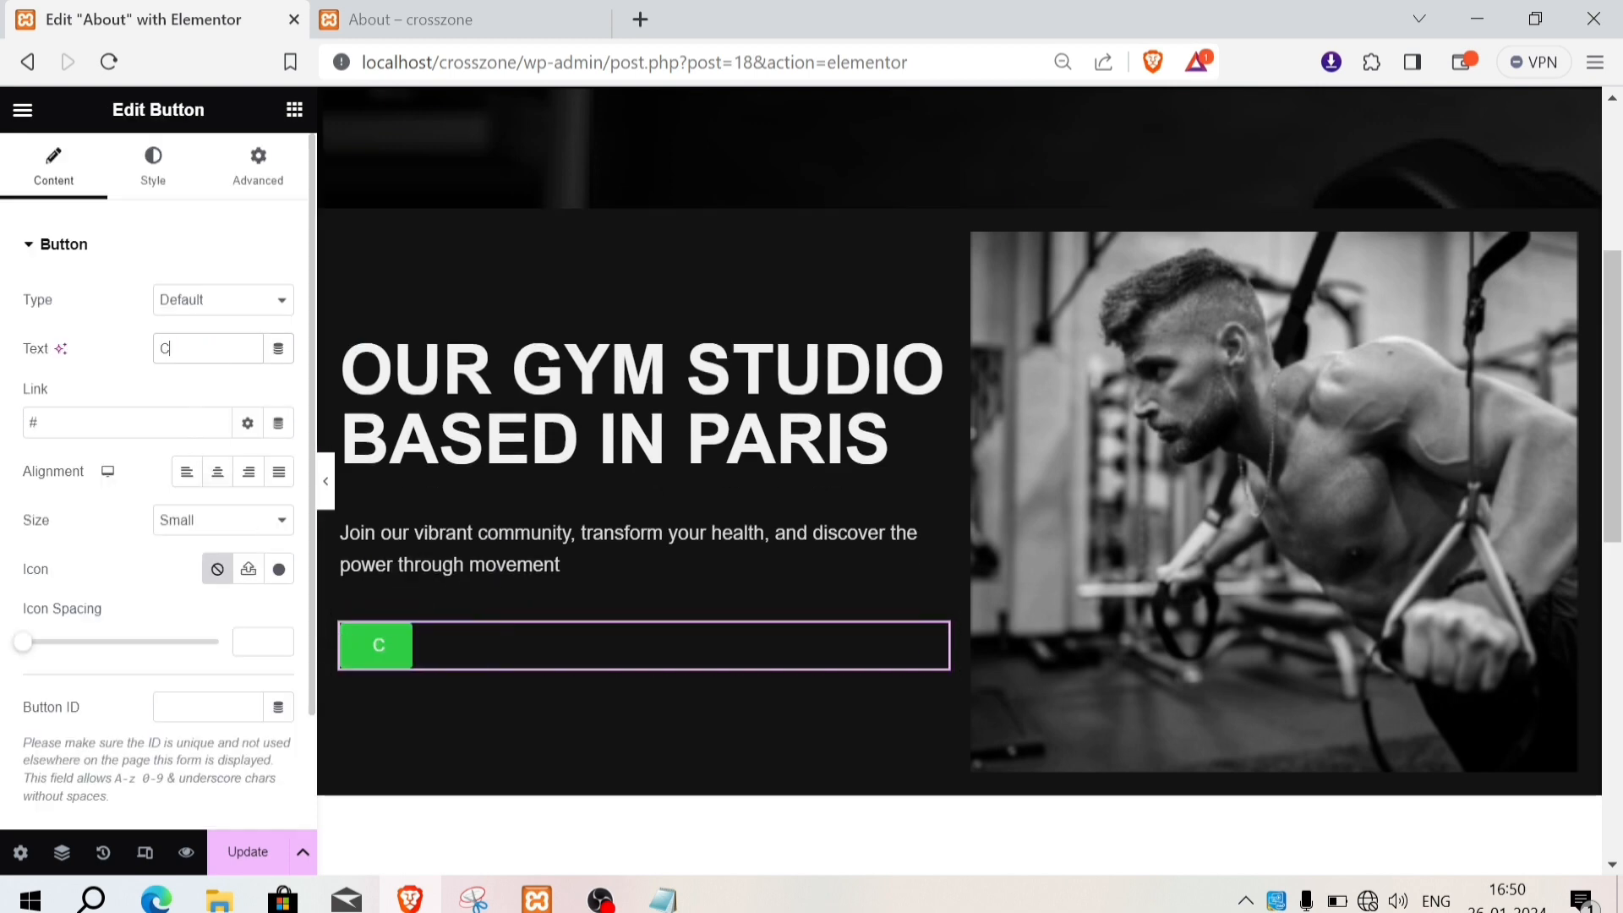
pyautogui.write('ontact')
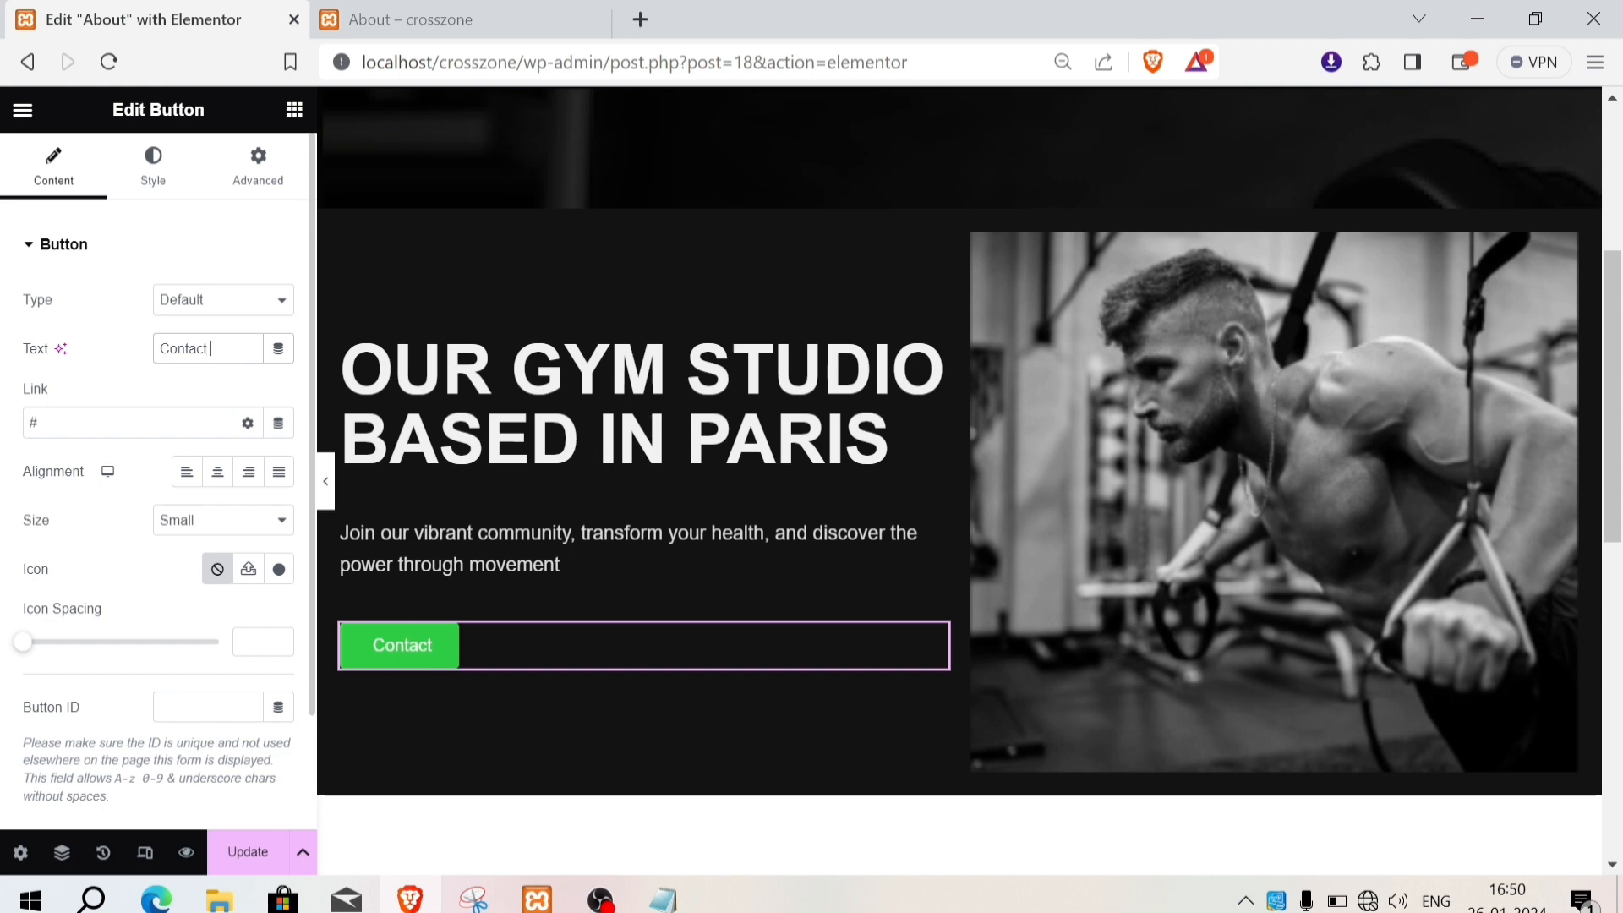
pyautogui.write(' Us')
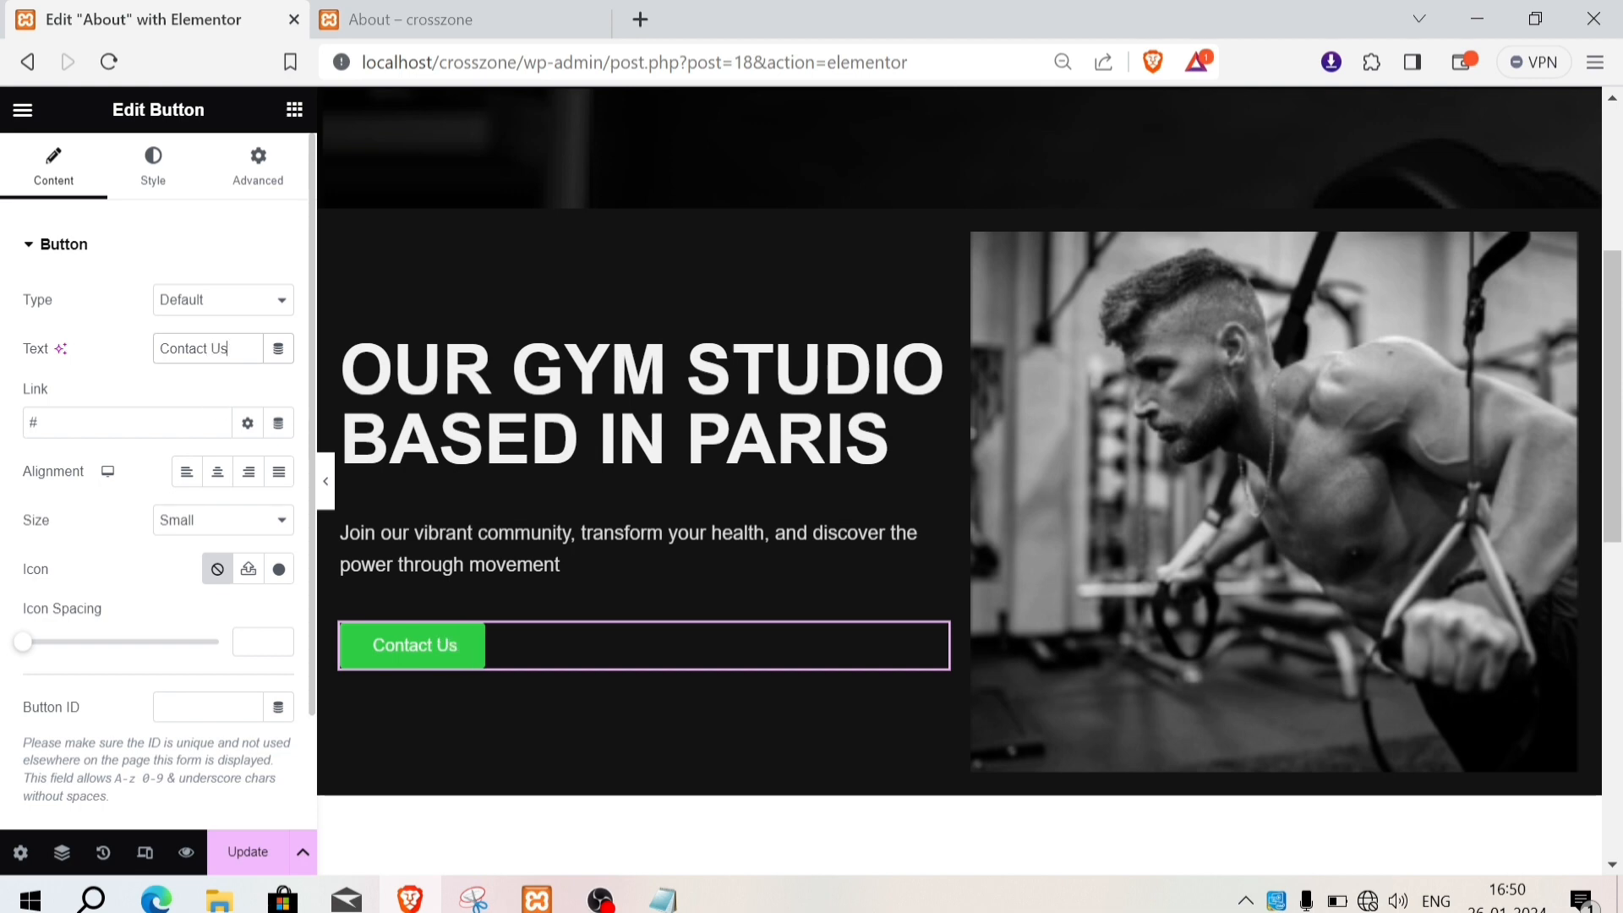
pyautogui.click(219, 475)
pyautogui.click(207, 520)
pyautogui.click(188, 574)
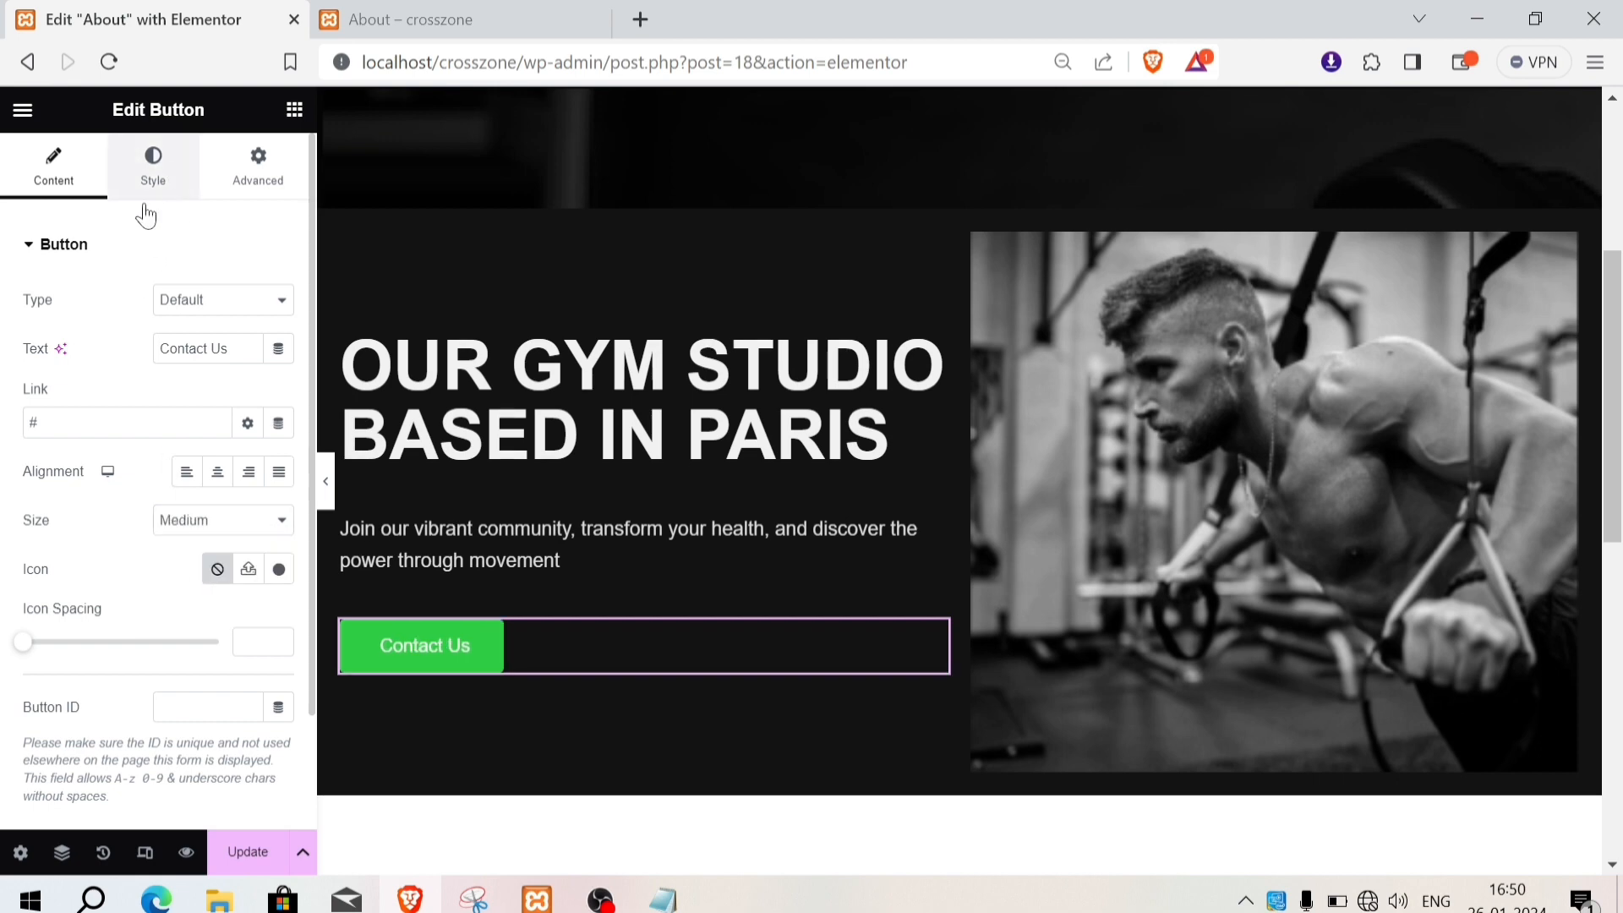
# Step: Give the Contact Us button the global Primary background colour and enlarge its font size to slightly above 16 px
pyautogui.click(153, 168)
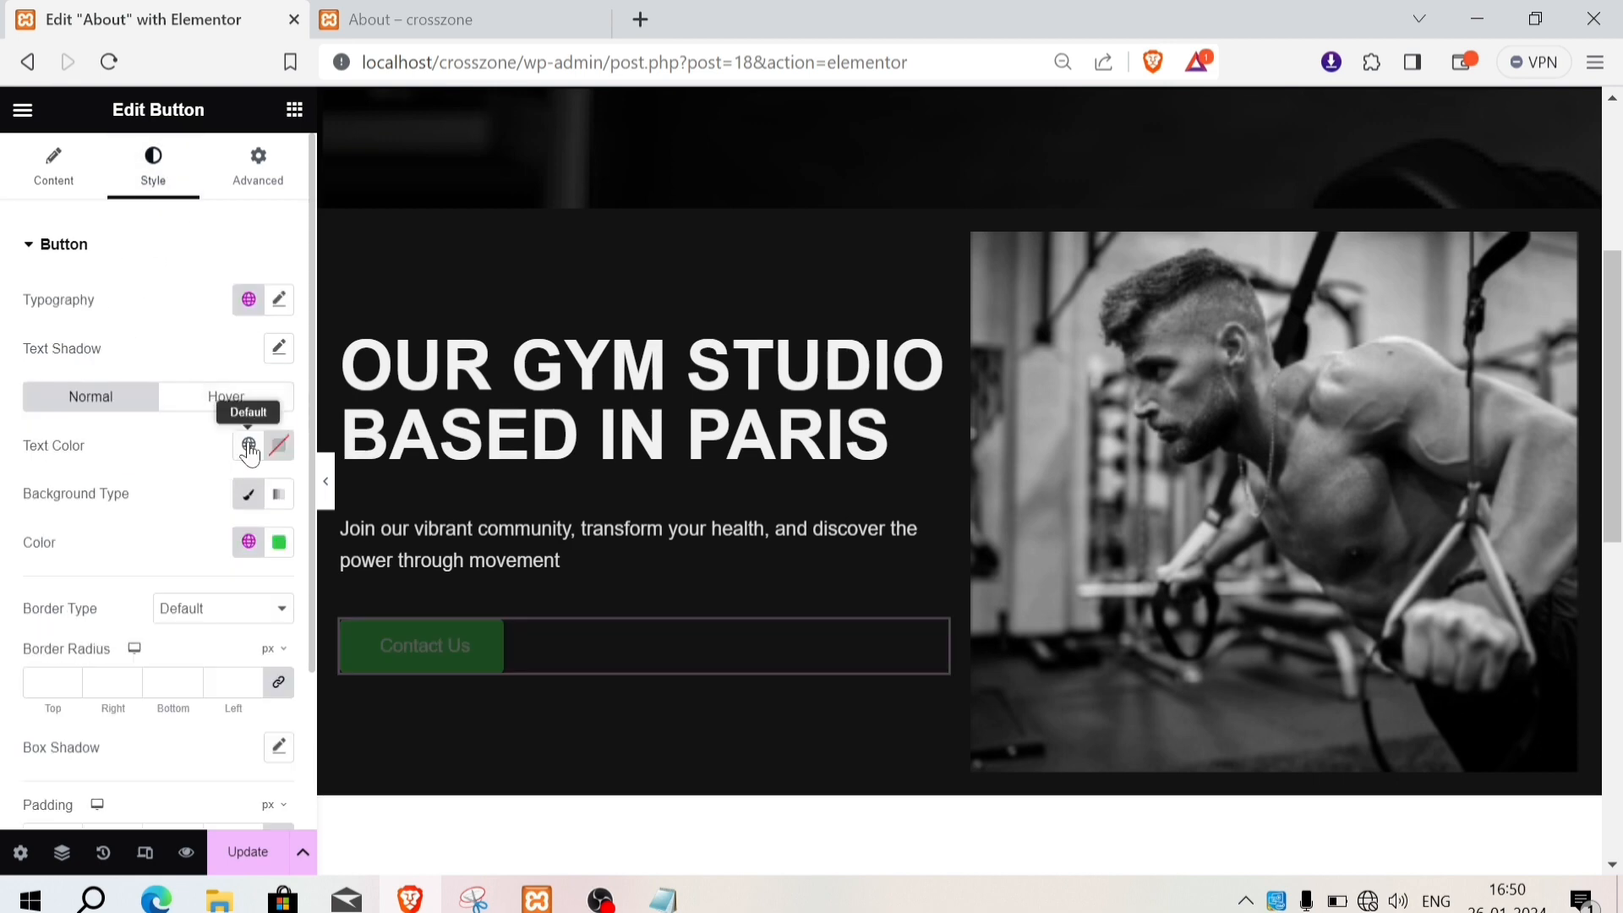
pyautogui.click(248, 542)
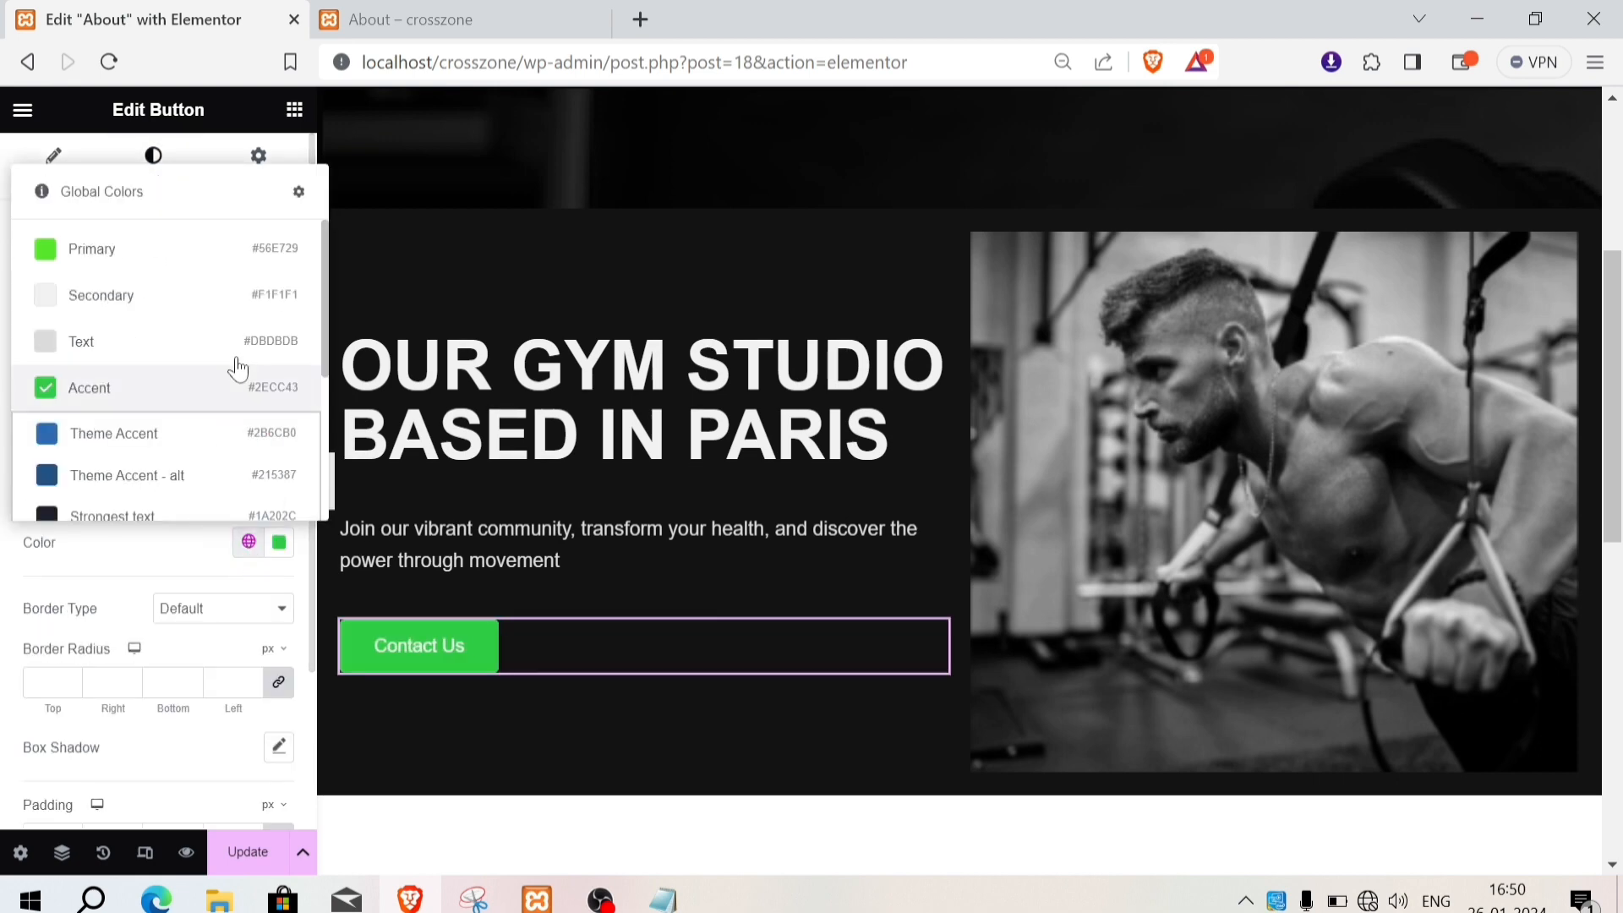
pyautogui.click(137, 273)
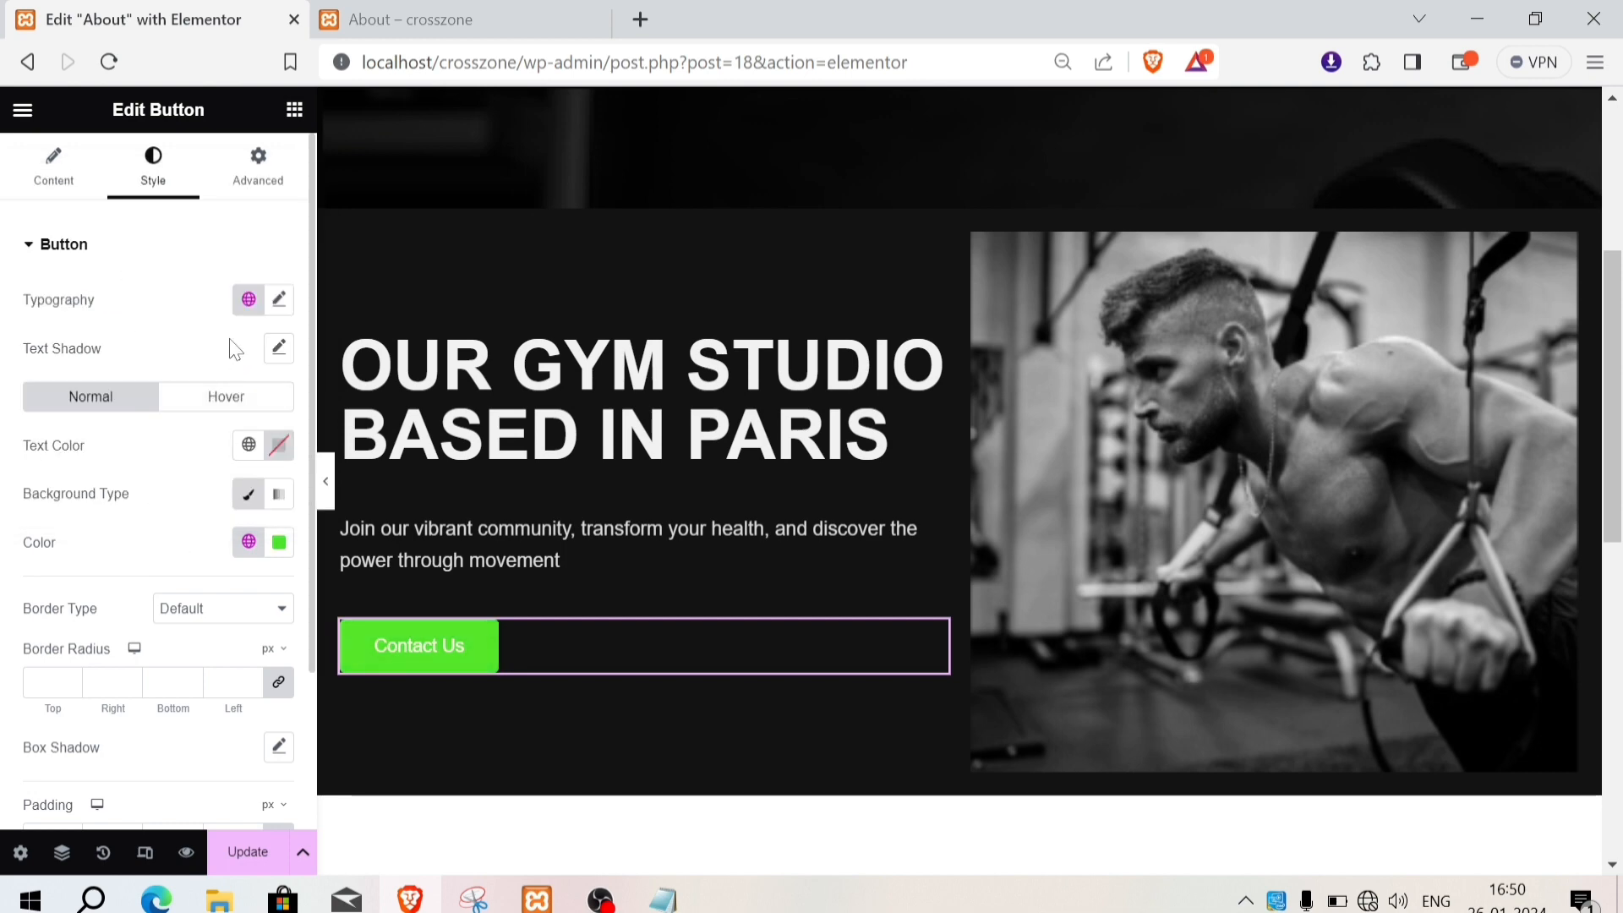
pyautogui.click(279, 299)
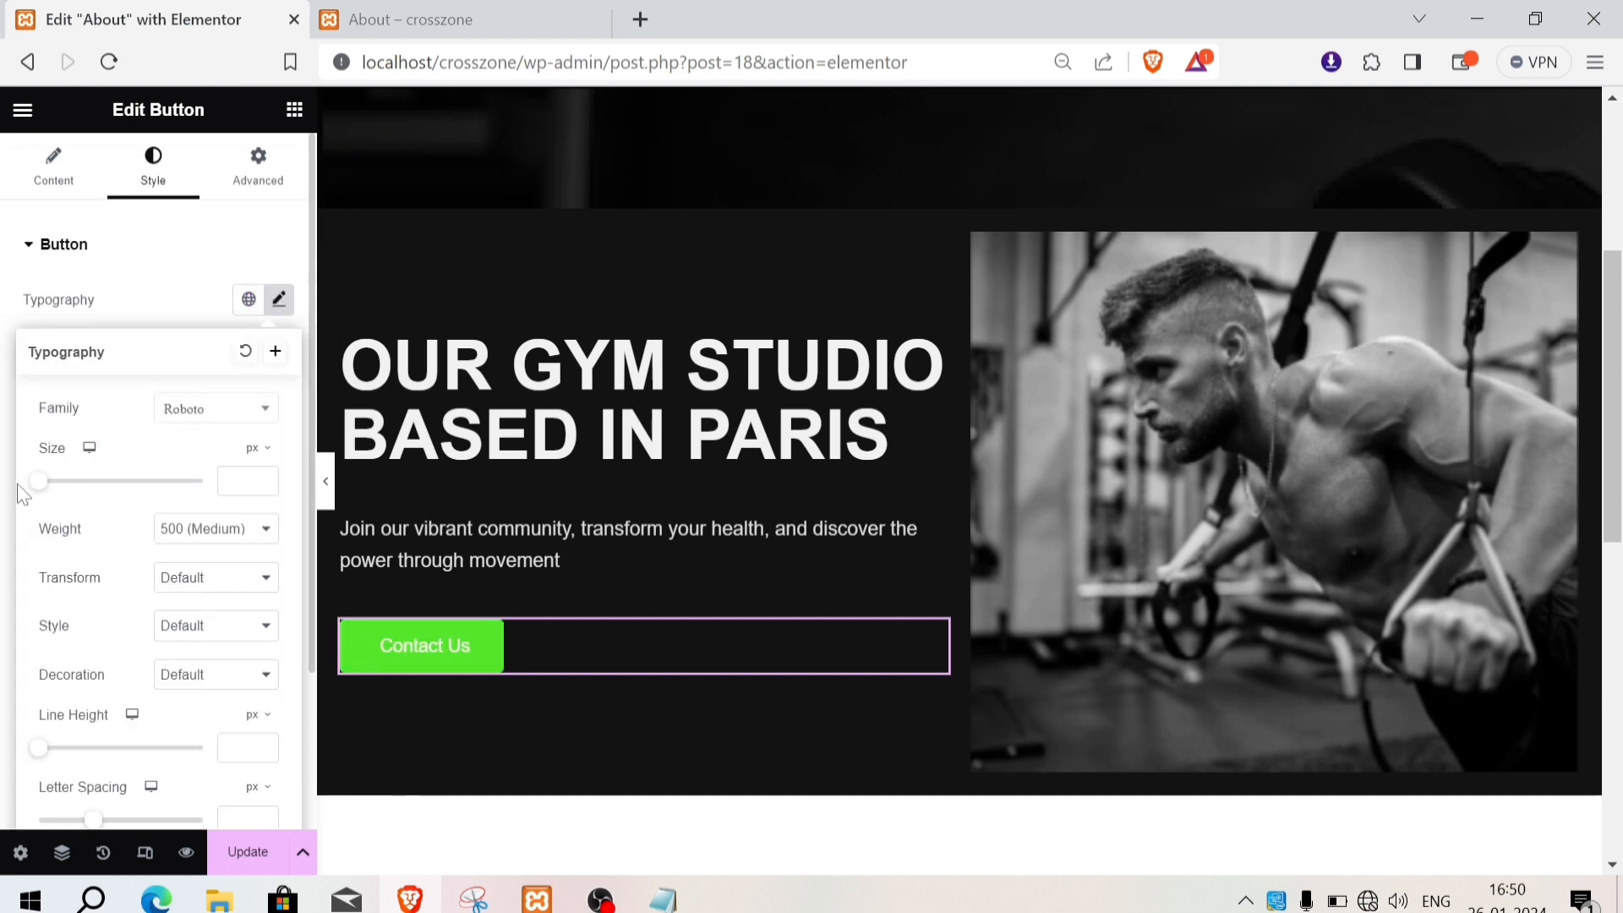
pyautogui.moveTo(40, 494); pyautogui.dragTo(51, 499)
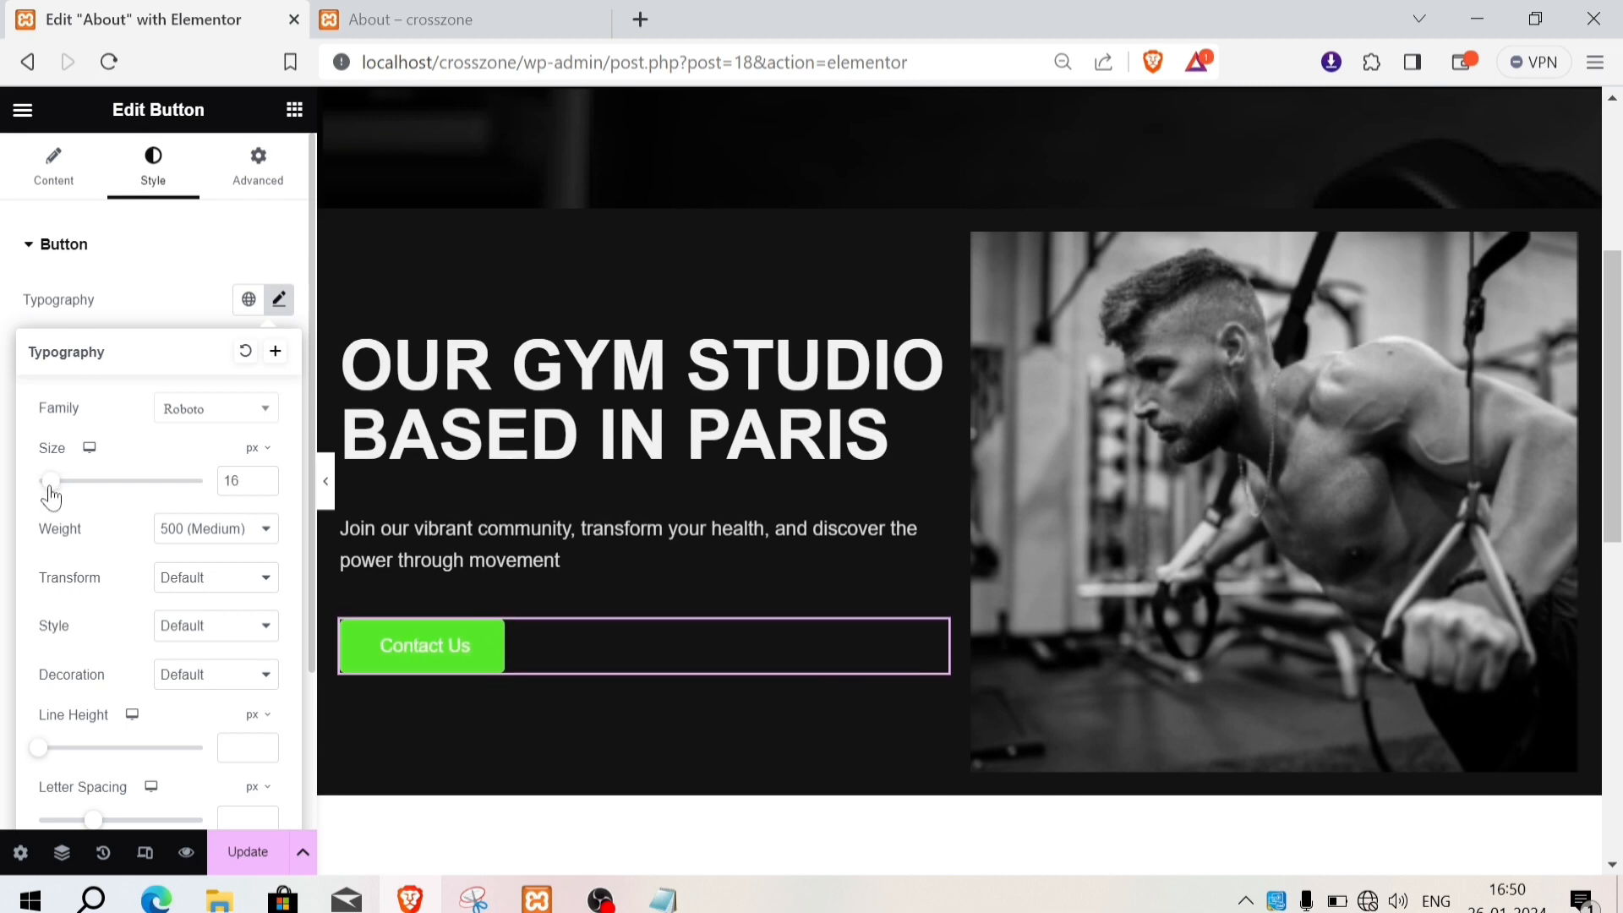
pyautogui.click(265, 476)
pyautogui.click(265, 476)
pyautogui.click(146, 293)
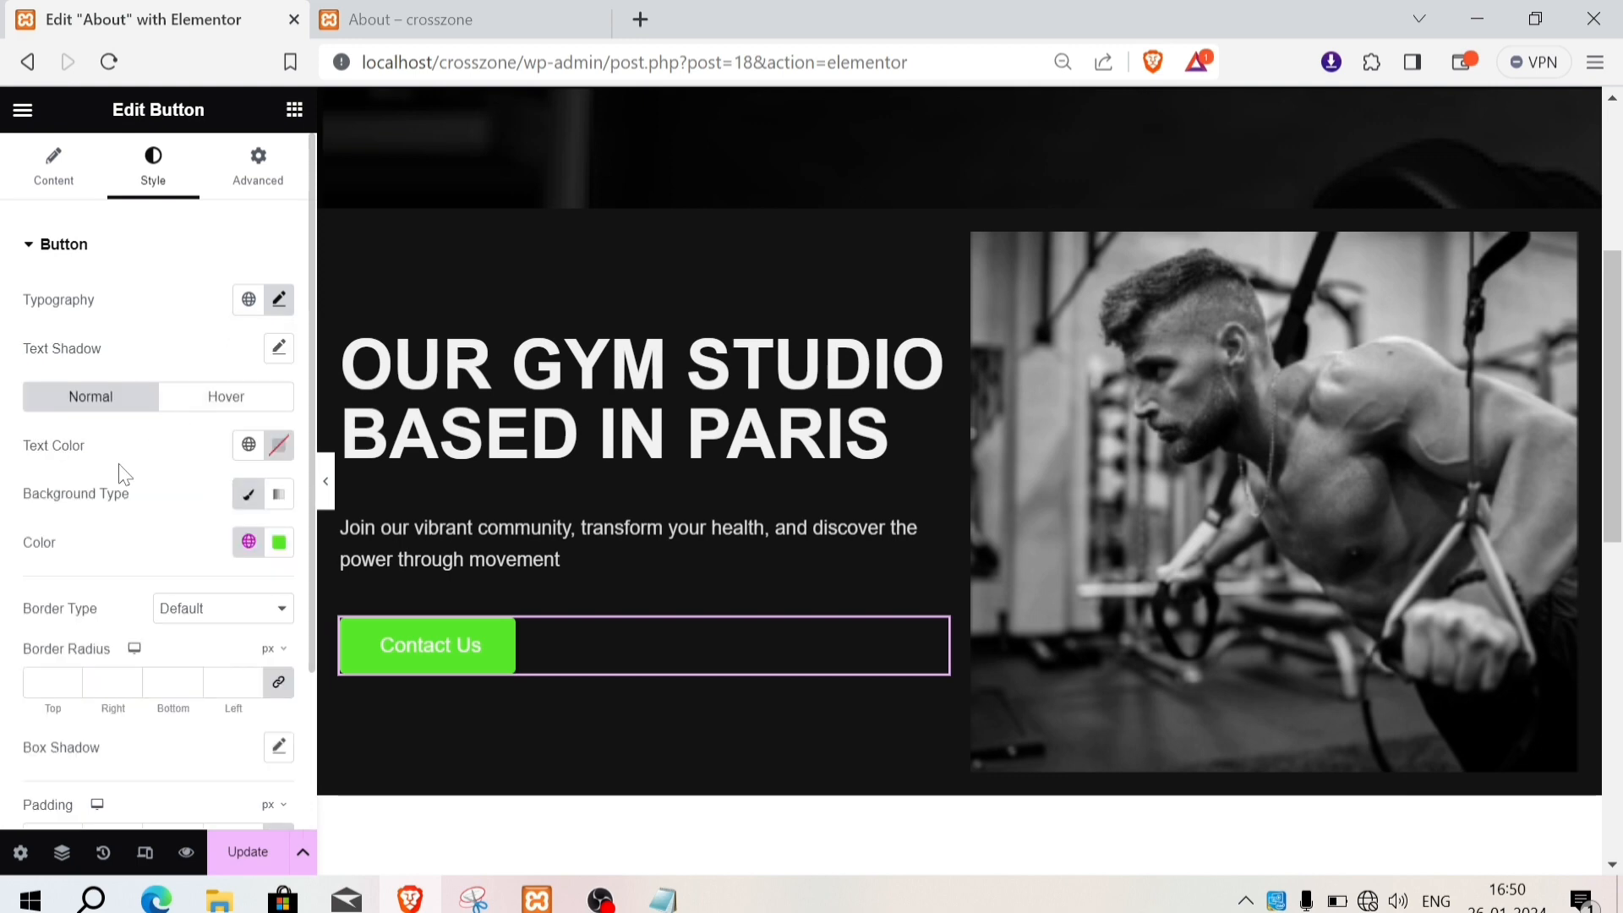
# Step: Apply the Grow hover animation to the Contact Us button
pyautogui.scroll(-2, 131, 676)
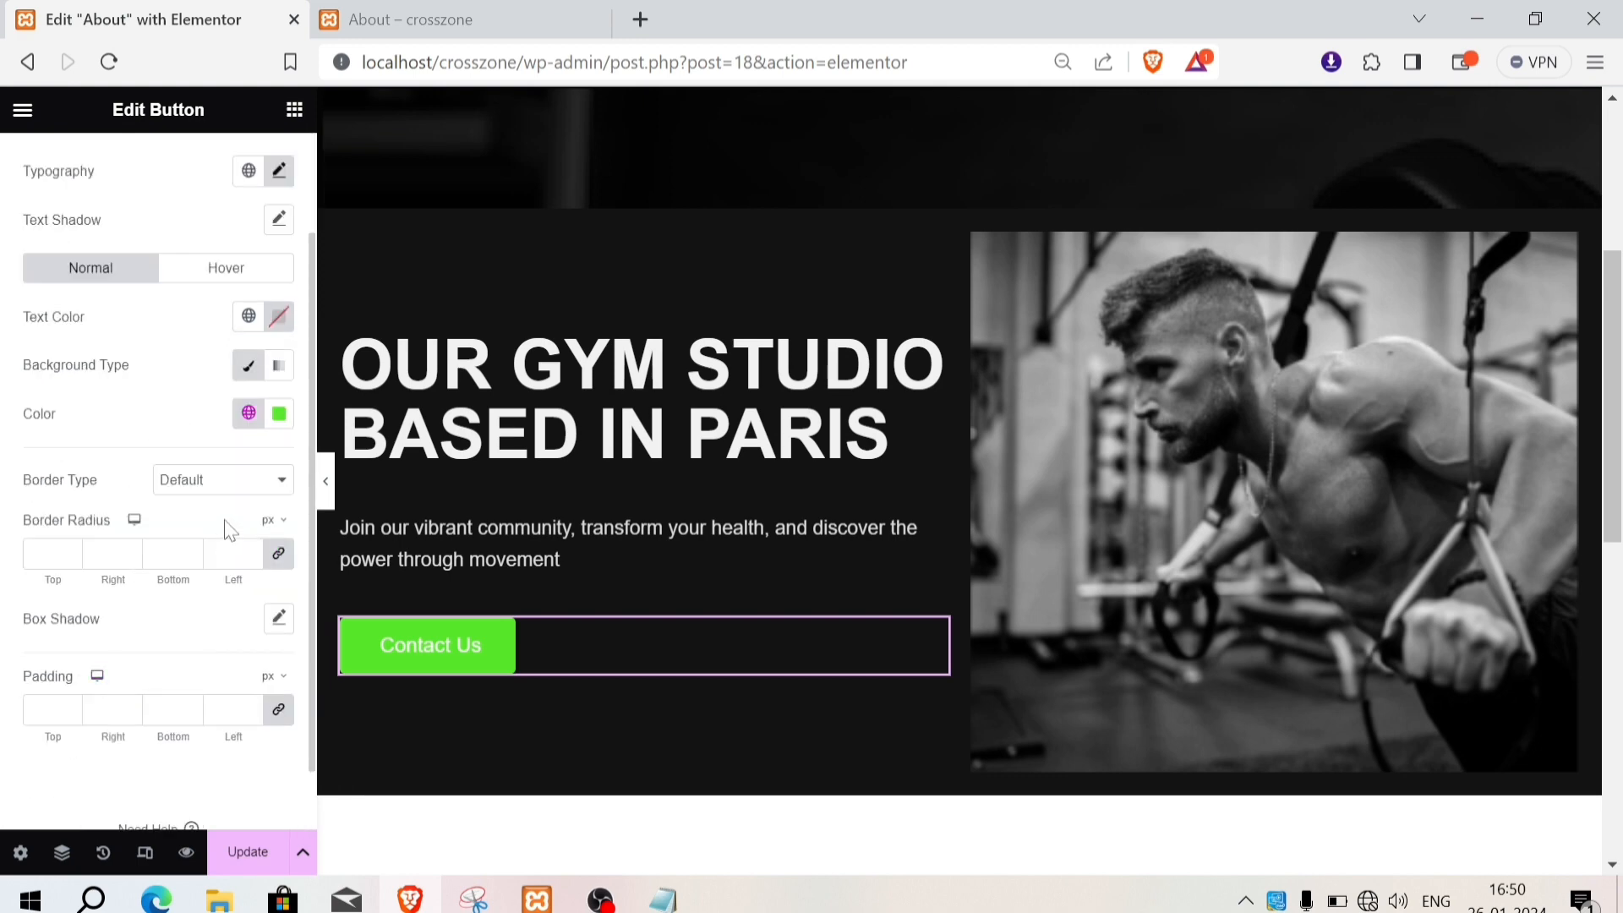
pyautogui.click(245, 267)
pyautogui.click(135, 535)
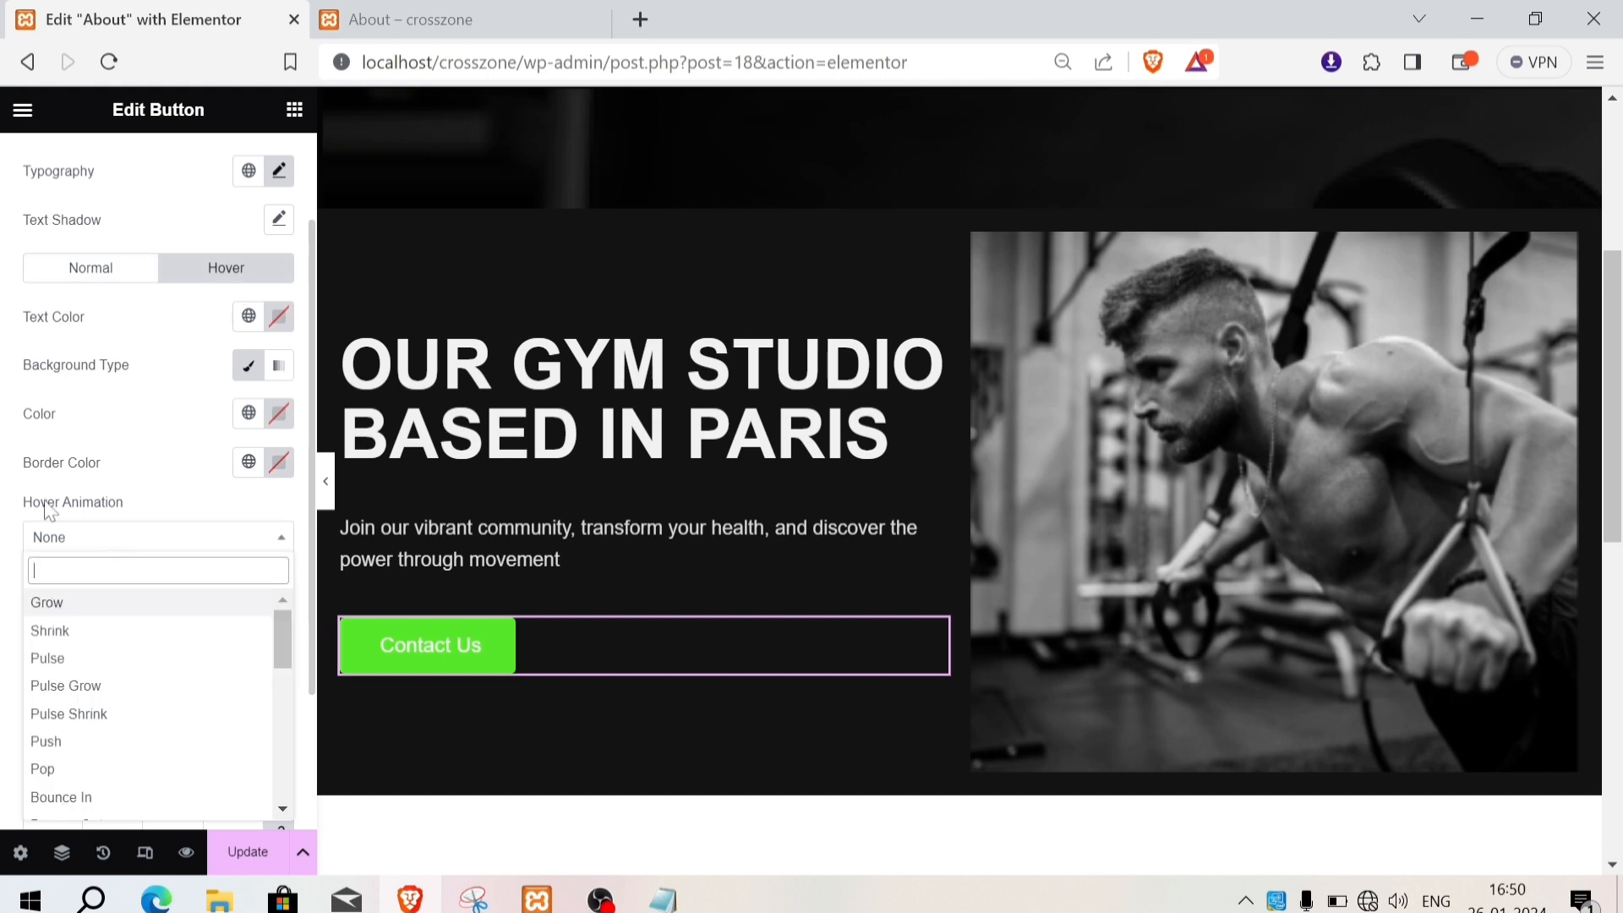
pyautogui.click(93, 604)
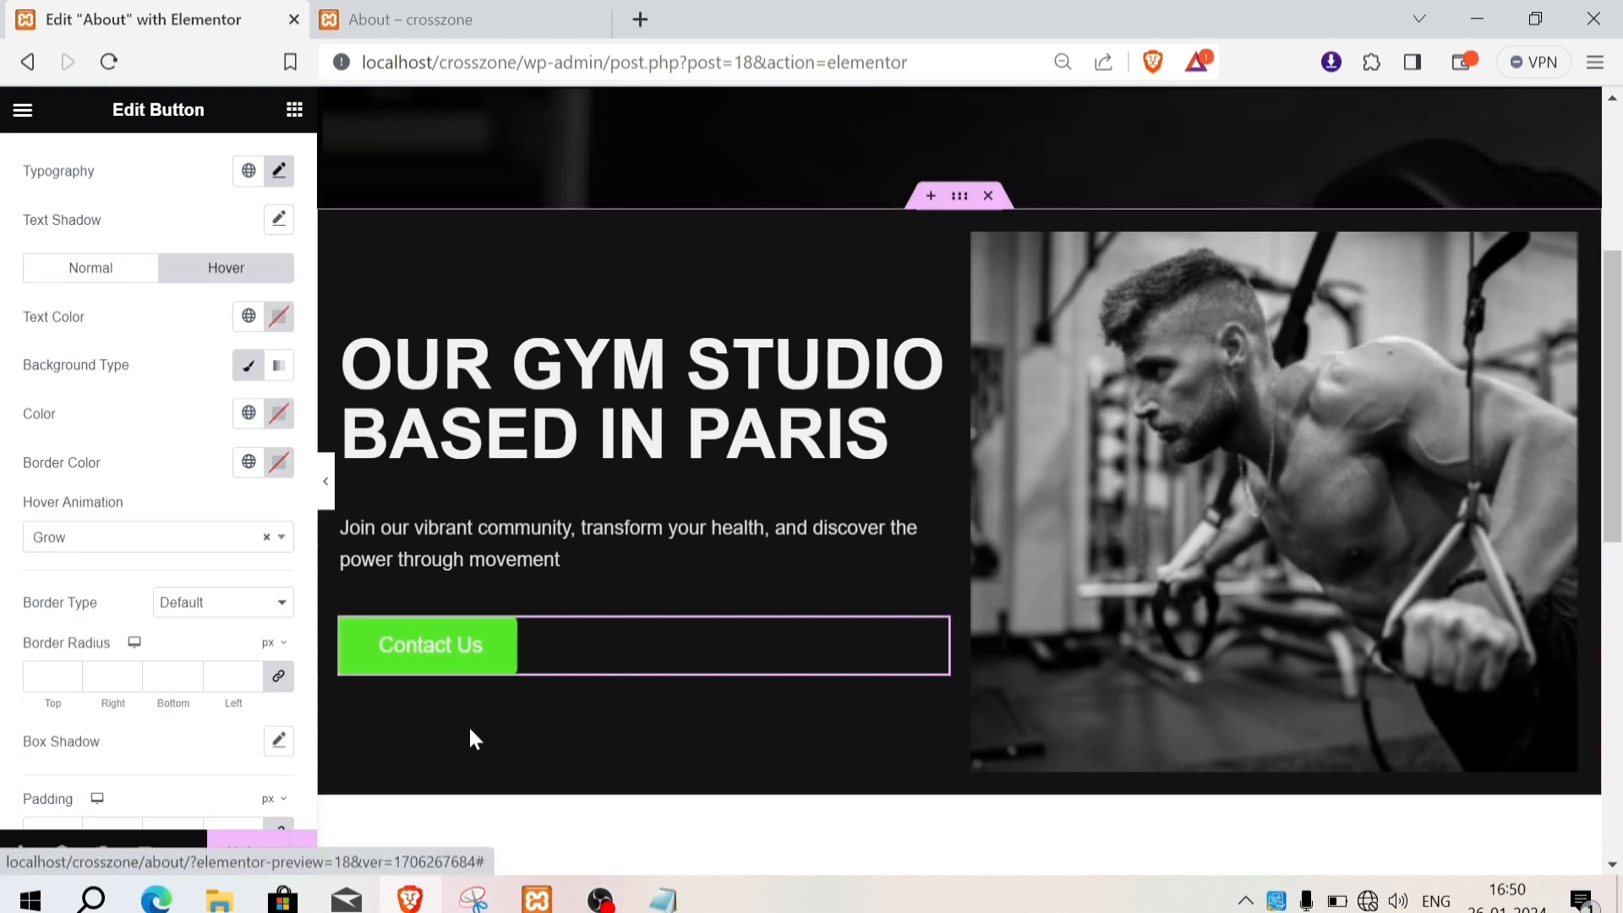
# Step: Add a single-column container below the gym studio section and place a Spacer widget in it
pyautogui.scroll(-3, 808, 742)
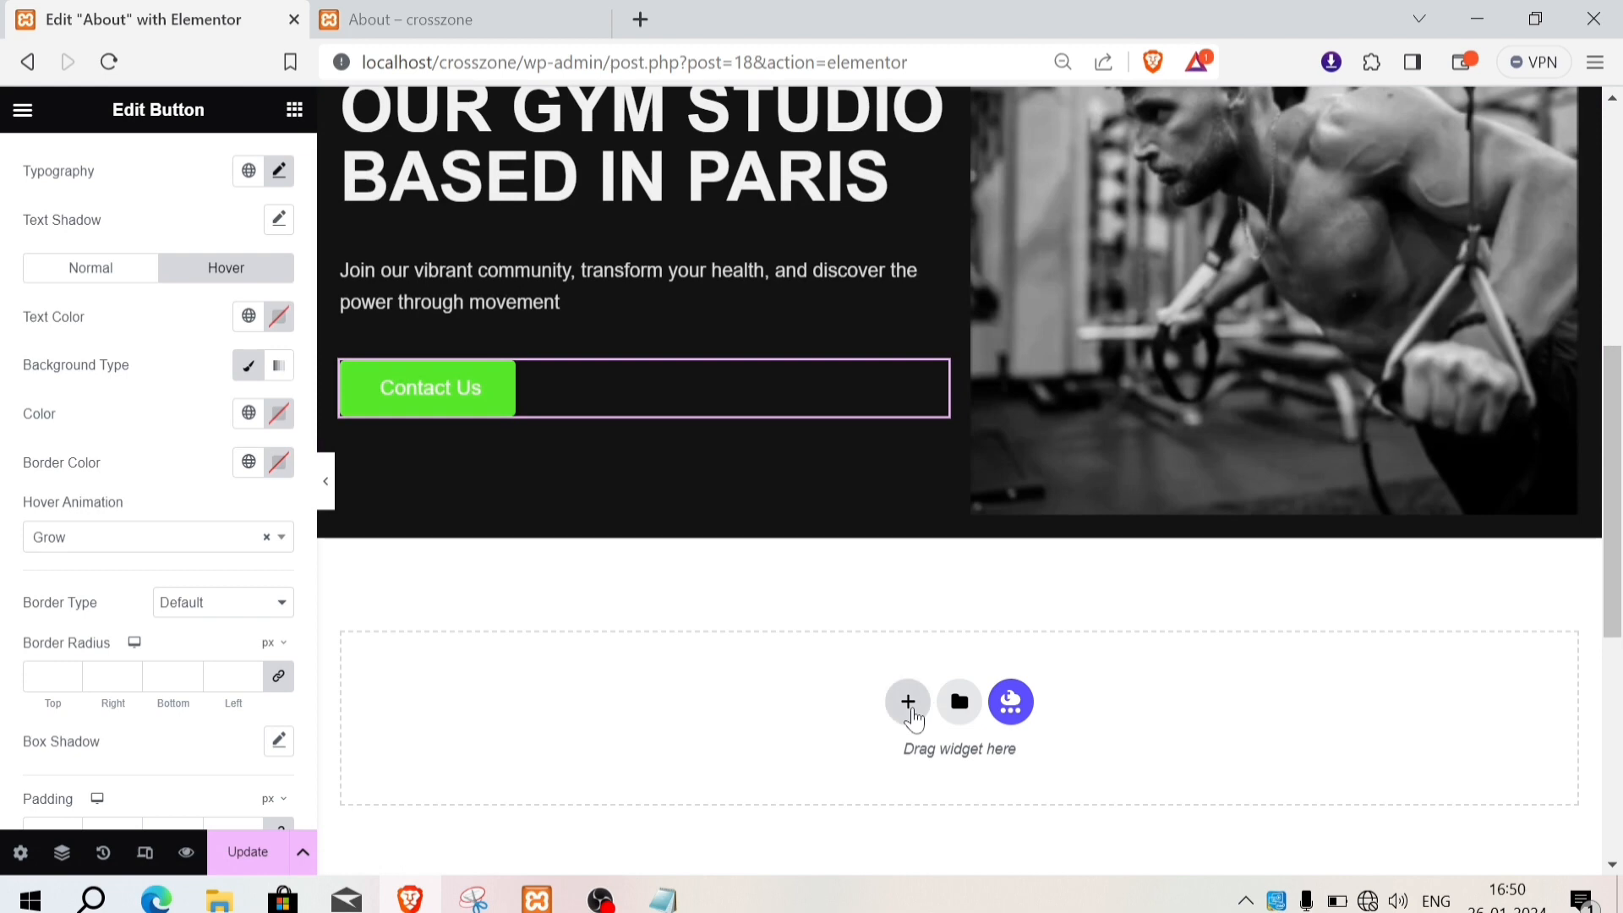
pyautogui.click(907, 701)
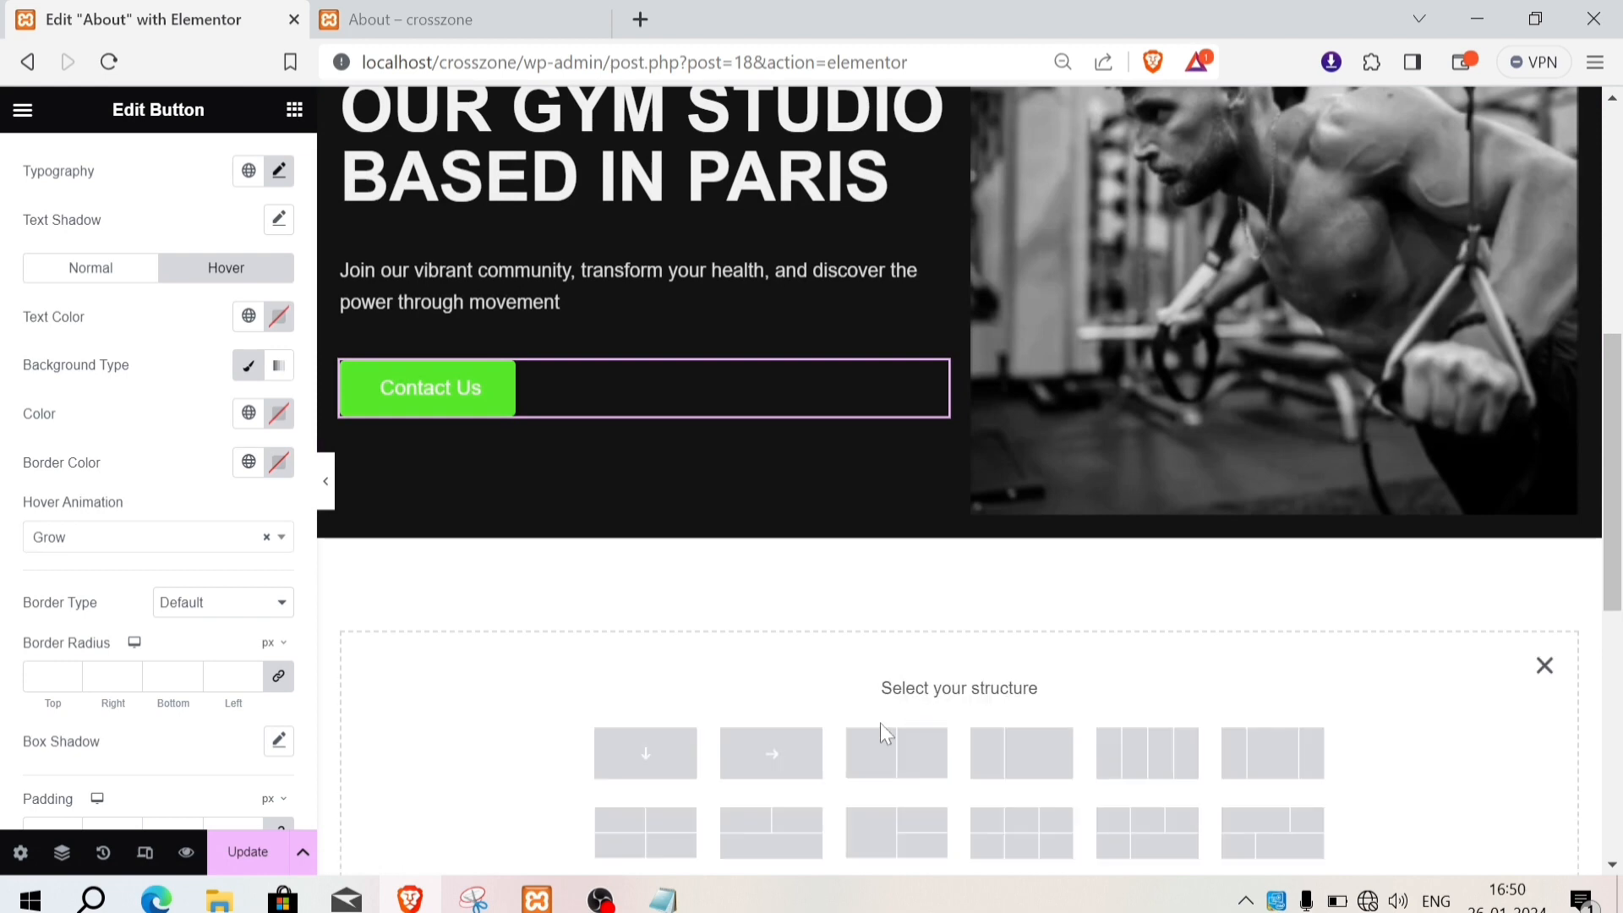
pyautogui.click(649, 758)
pyautogui.click(294, 110)
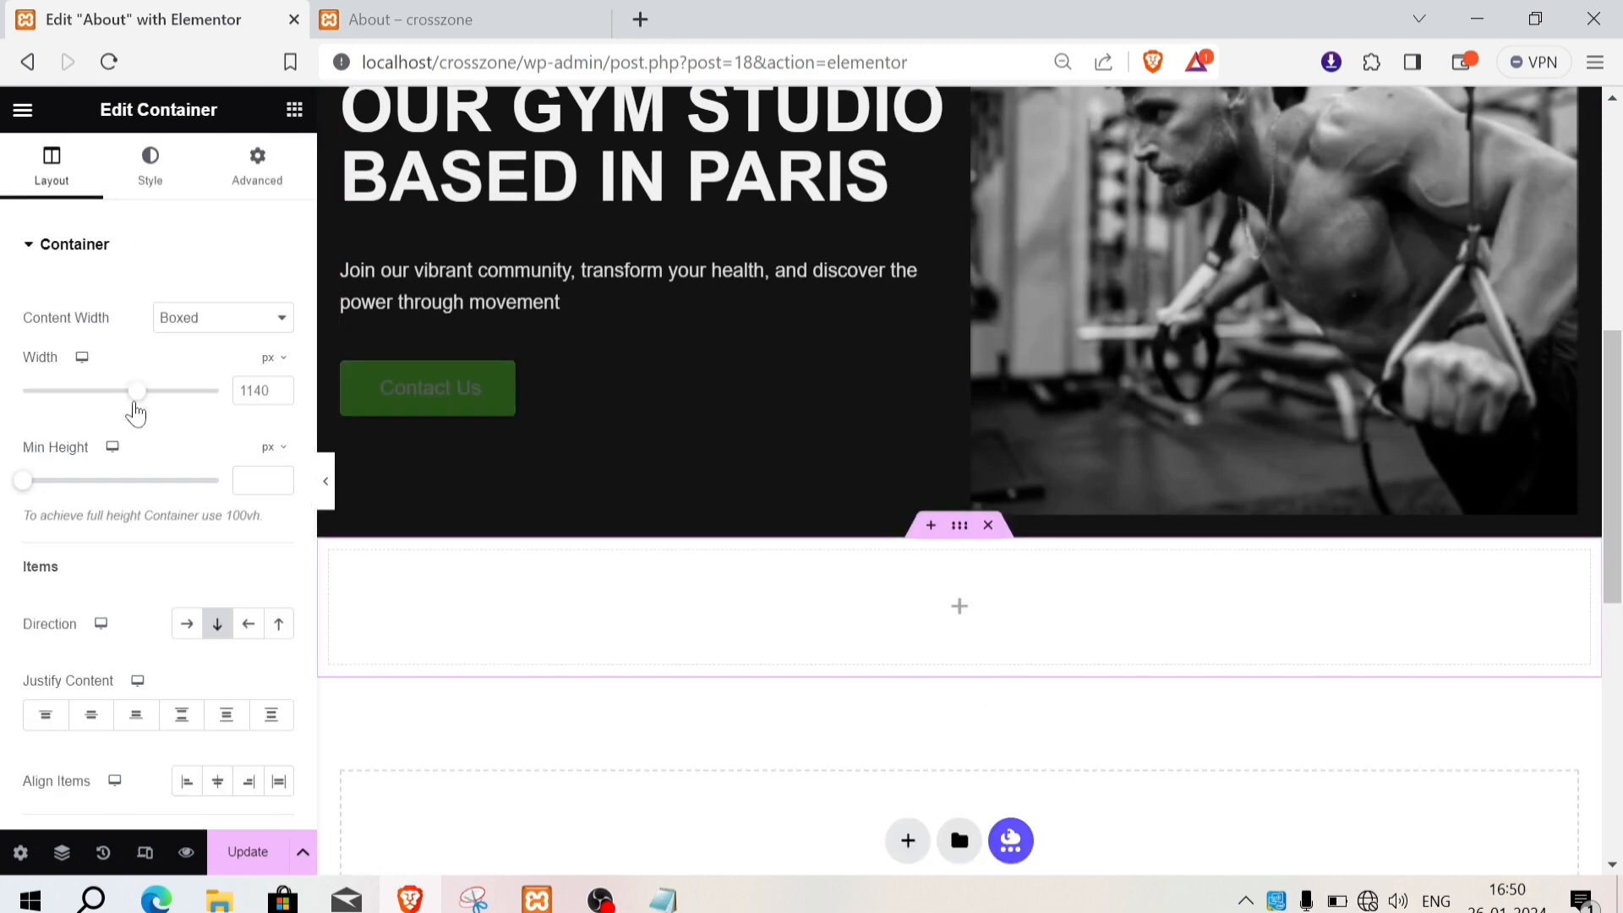
pyautogui.scroll(-3, 85, 727)
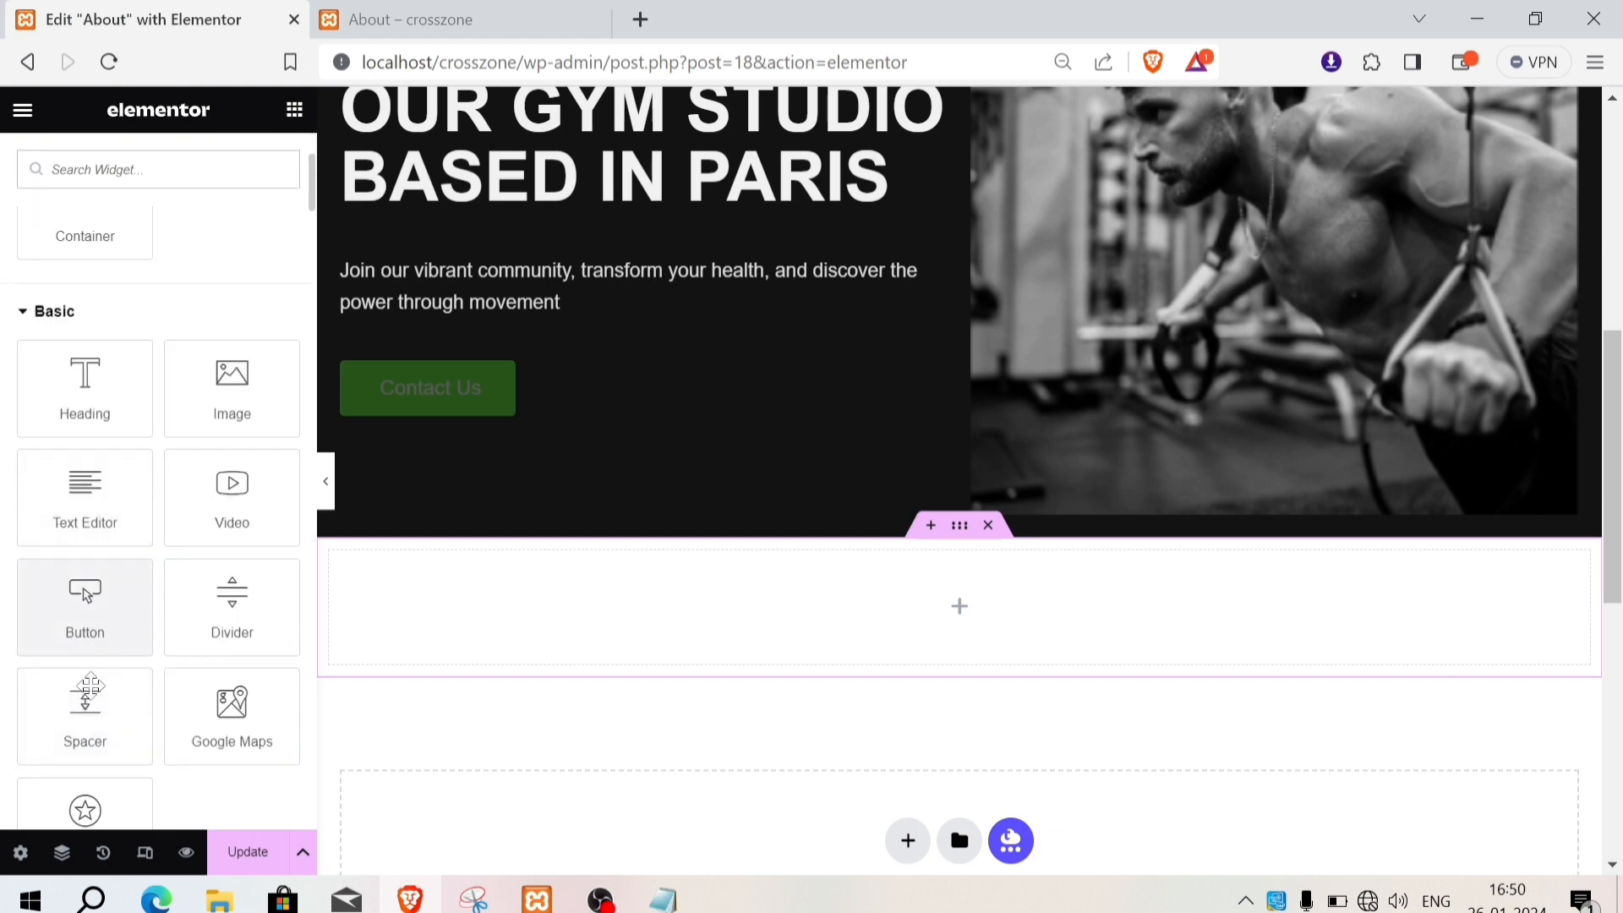
pyautogui.moveTo(84, 714); pyautogui.dragTo(776, 627)
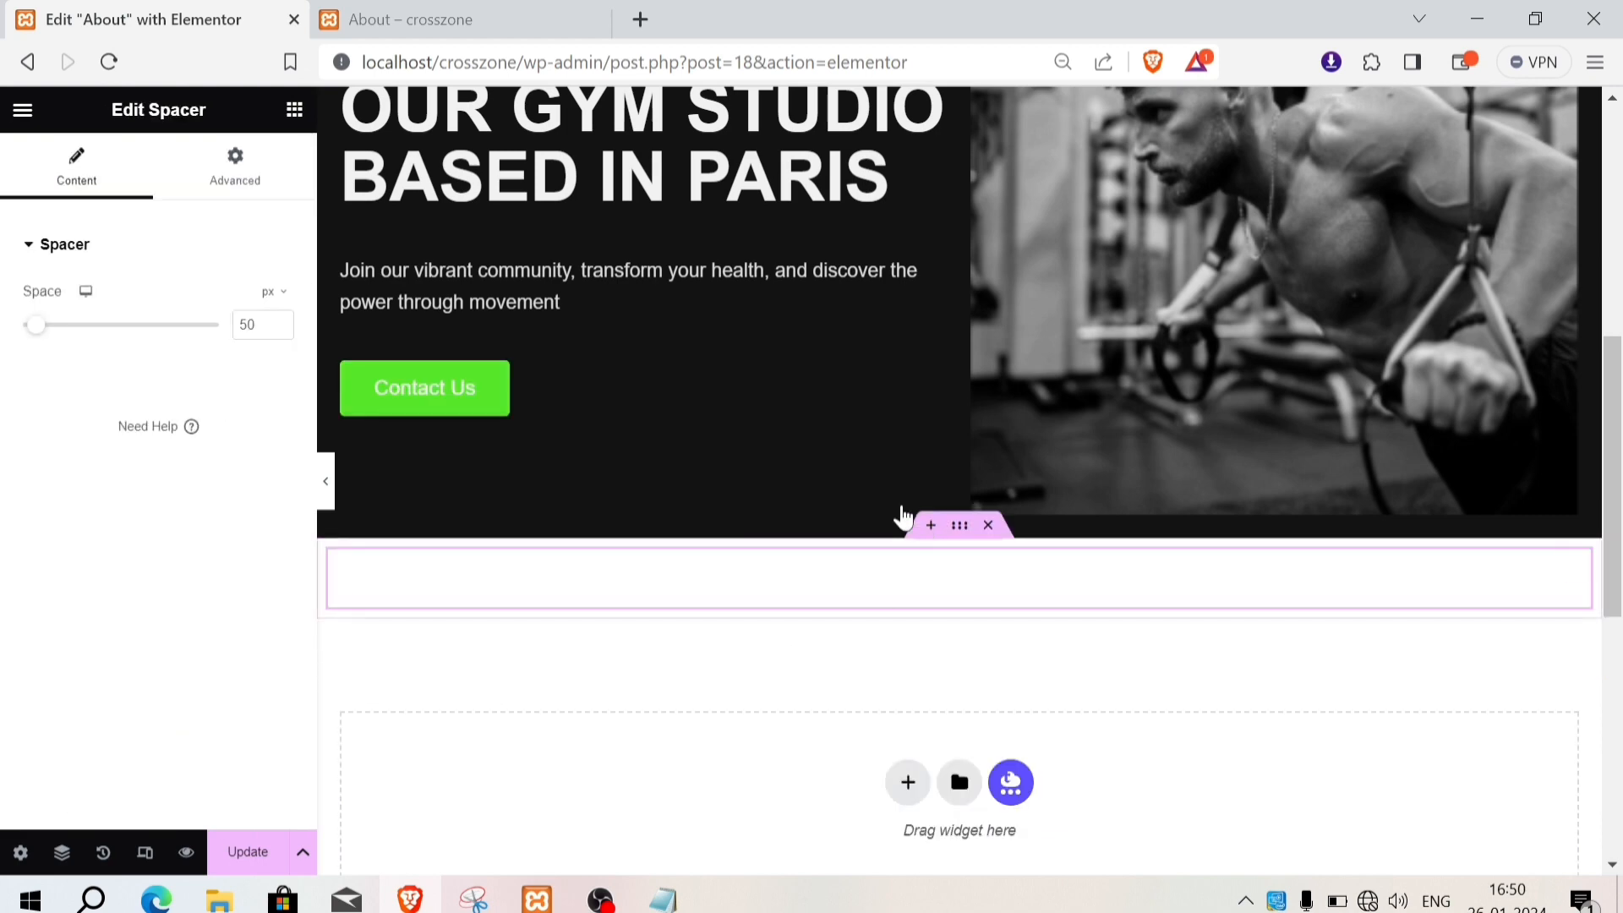
# Step: Set the Spacer's height to 98 px and add a two-column container below it
pyautogui.moveTo(43, 334); pyautogui.dragTo(55, 334)
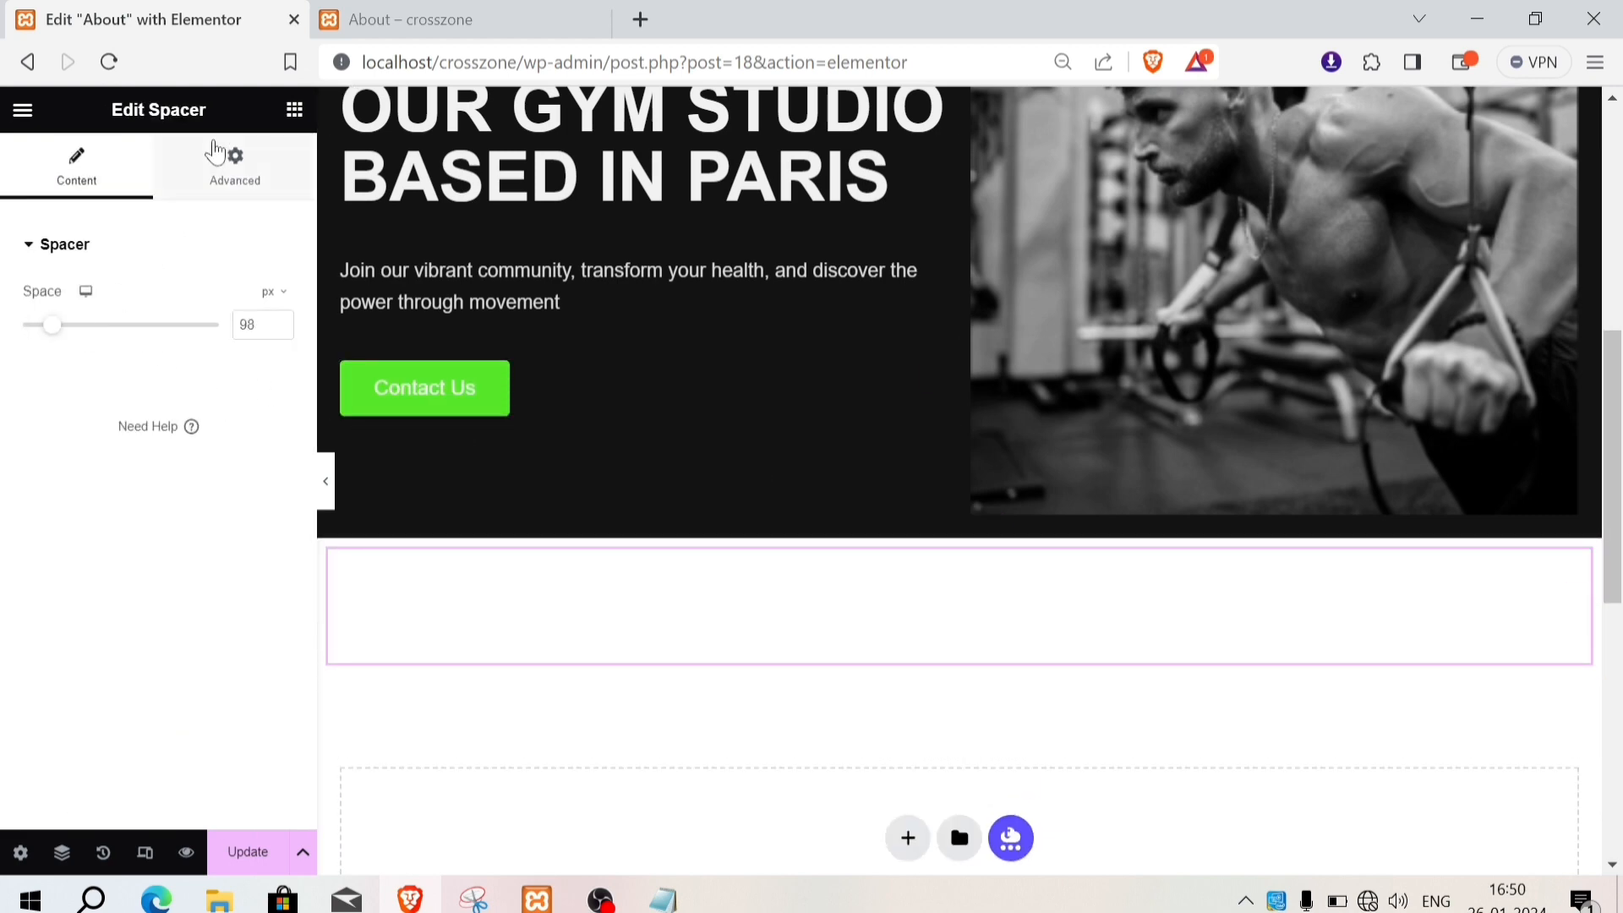
pyautogui.click(294, 116)
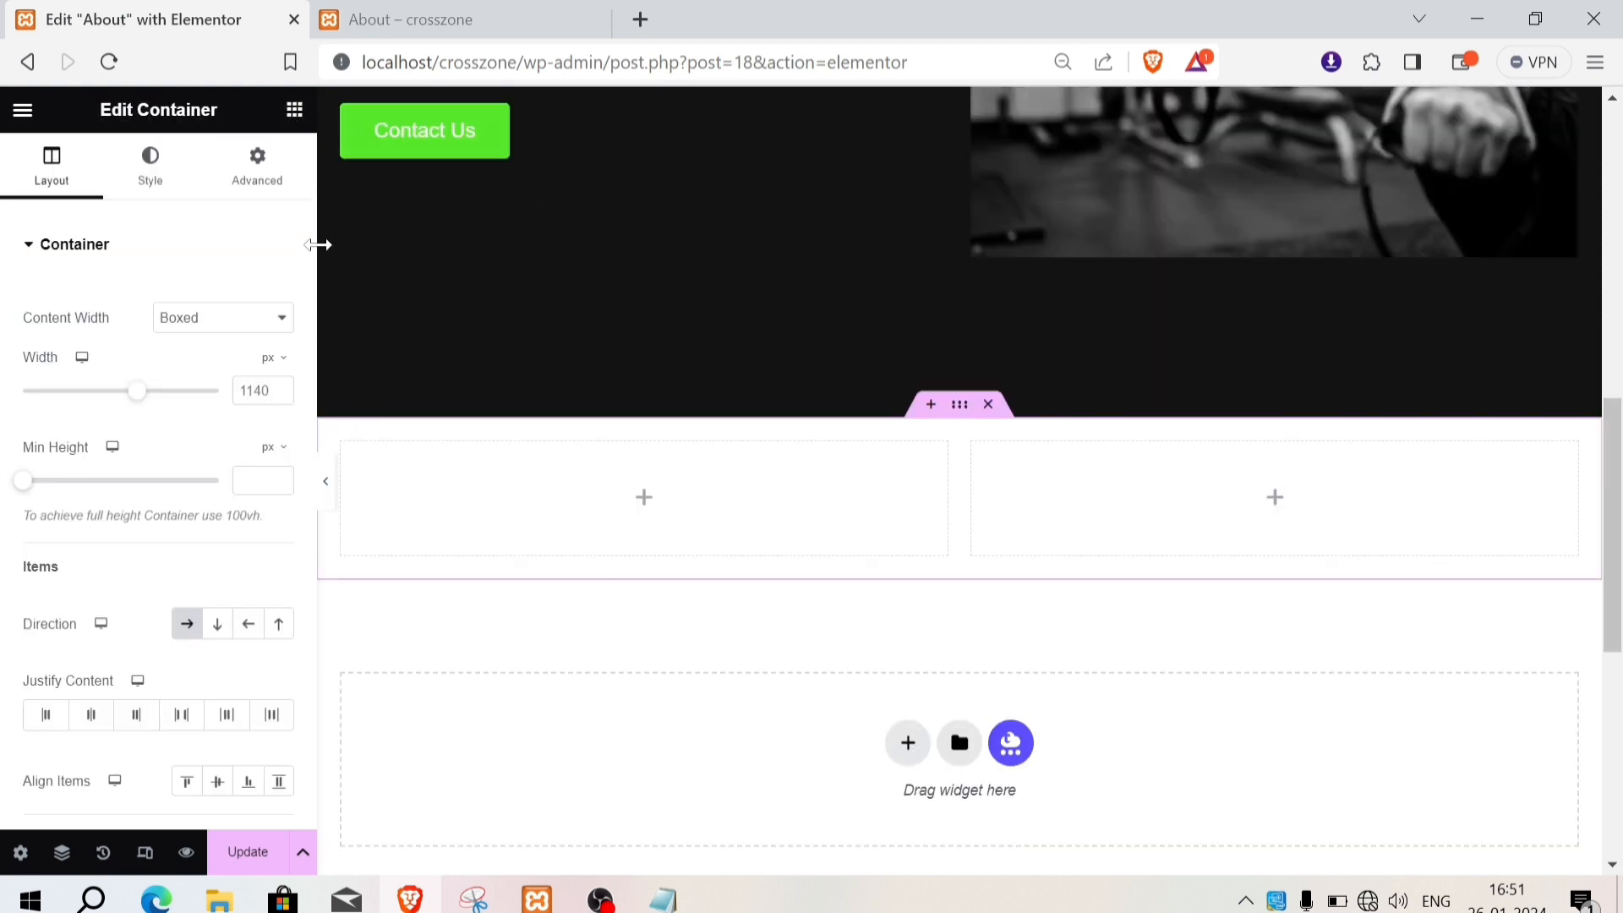
# Step: Add a Text Editor widget to the new container's right column and replace its placeholder with the Discover and CrossZone paragraphs from the notes
pyautogui.click(294, 110)
pyautogui.moveTo(116, 714); pyautogui.dragTo(1195, 519)
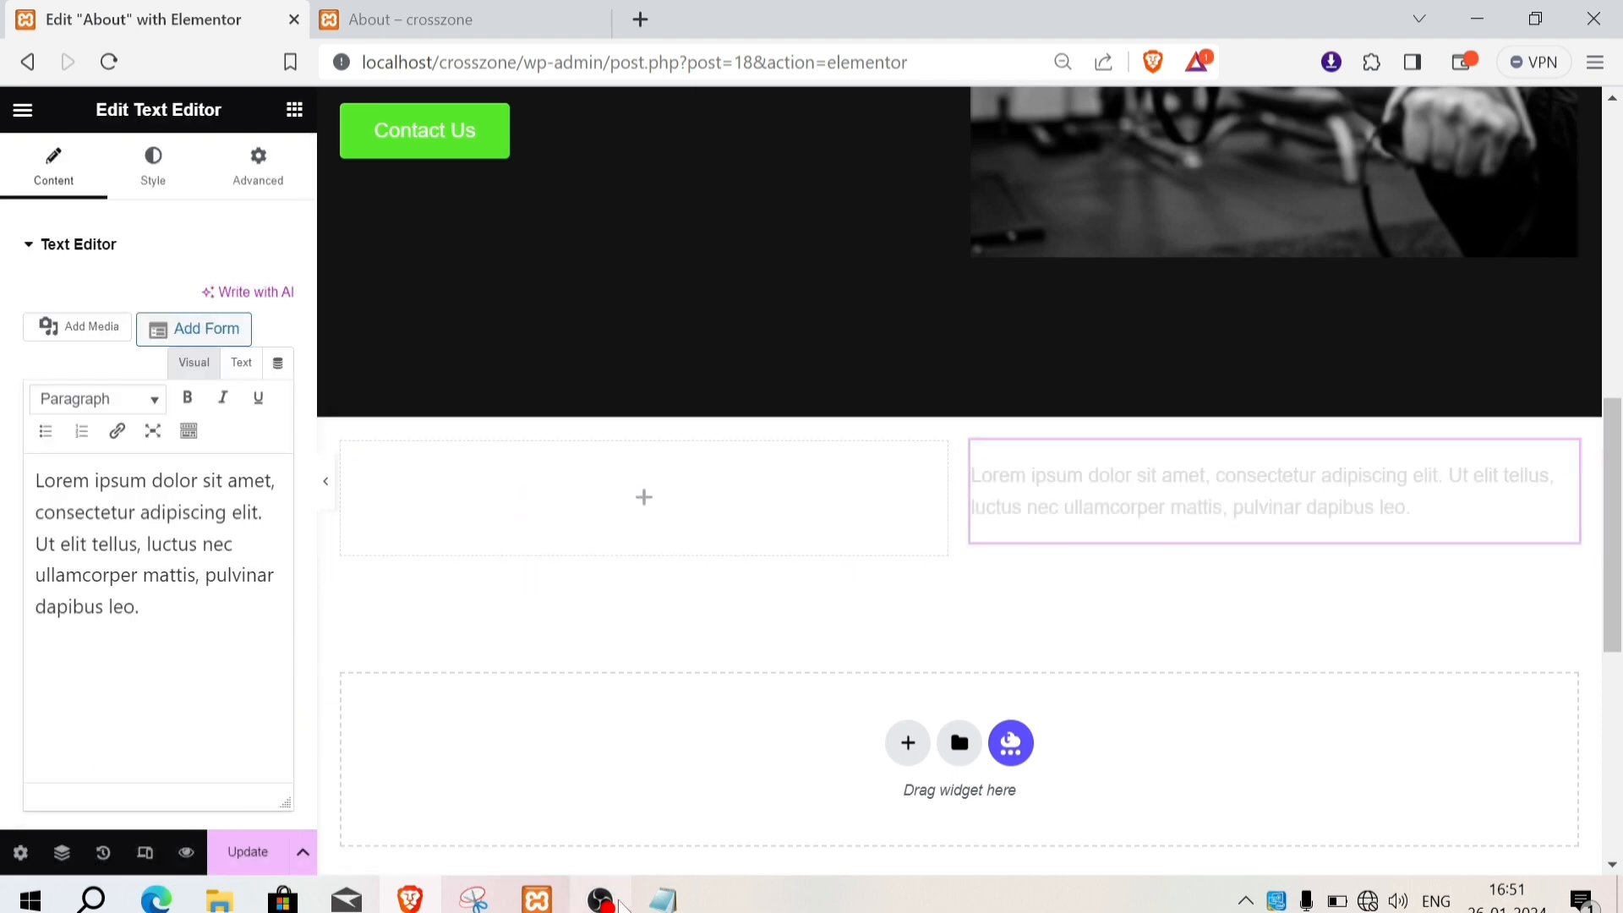
pyautogui.click(656, 900)
pyautogui.click(656, 901)
pyautogui.click(173, 621)
pyautogui.hotkey('ctrl', 'a')
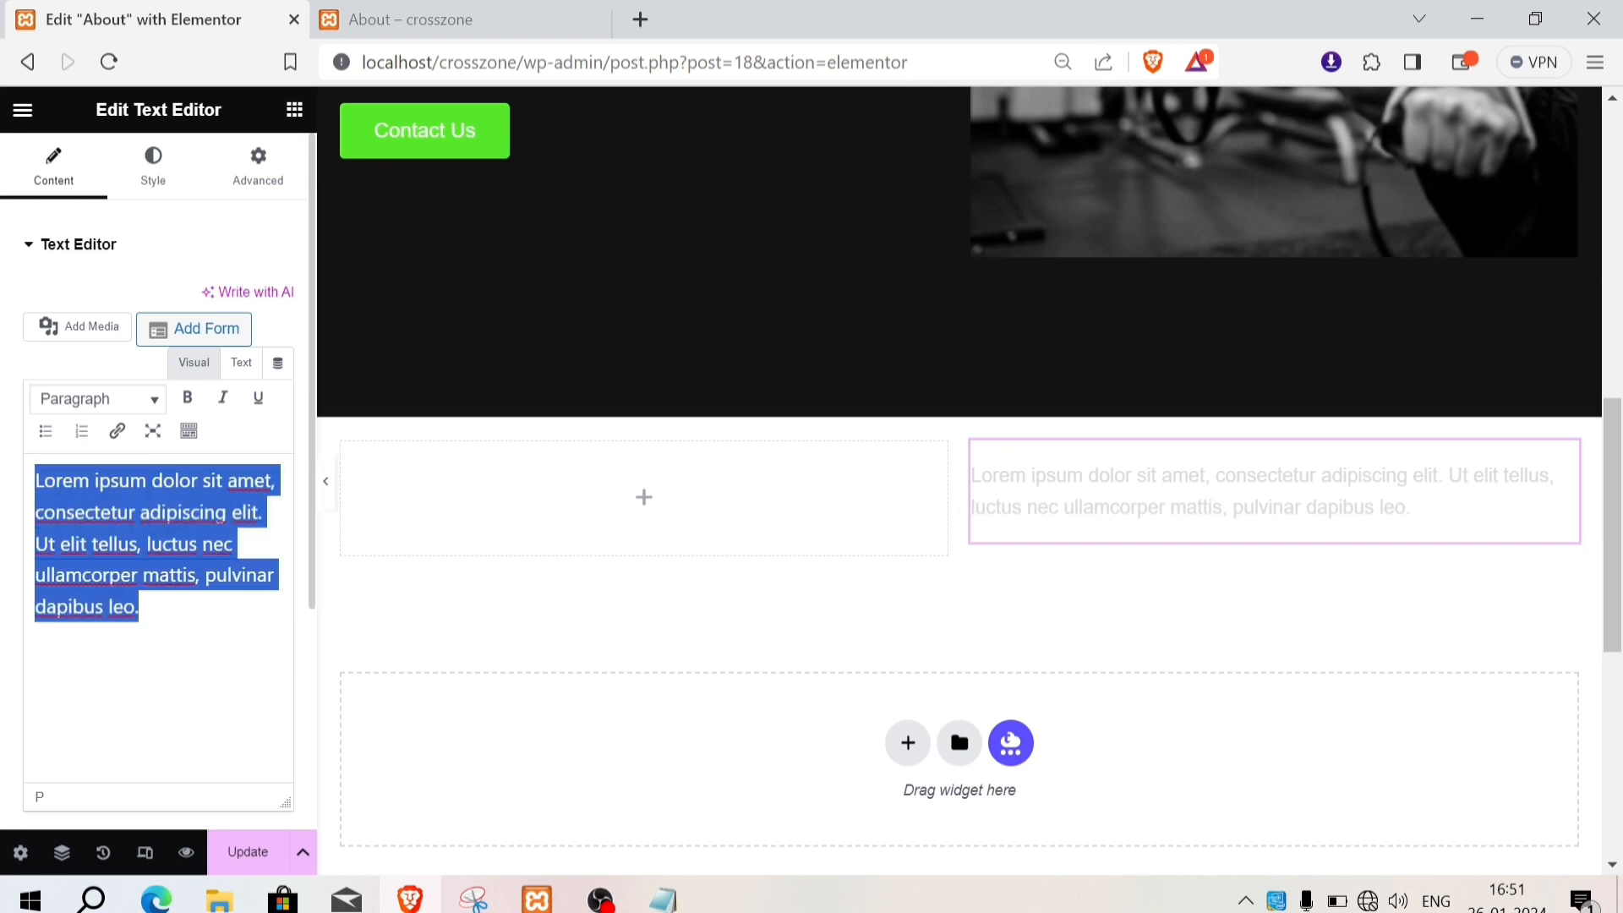
pyautogui.write('Discover our high-end Gym studios based in Paris. The CrossZone is your new way of exercising. Entirely privatized, this fitness space is individual for supervision with a dedicated coach alone or in pairs, combining the calm and comfort of "home".  Our coaching studios in Paris represent the performance requirements of a gym with the welcome, comfort, and intimacy of a warm and cozy home, coupled with high-end equipment. Without compromis')
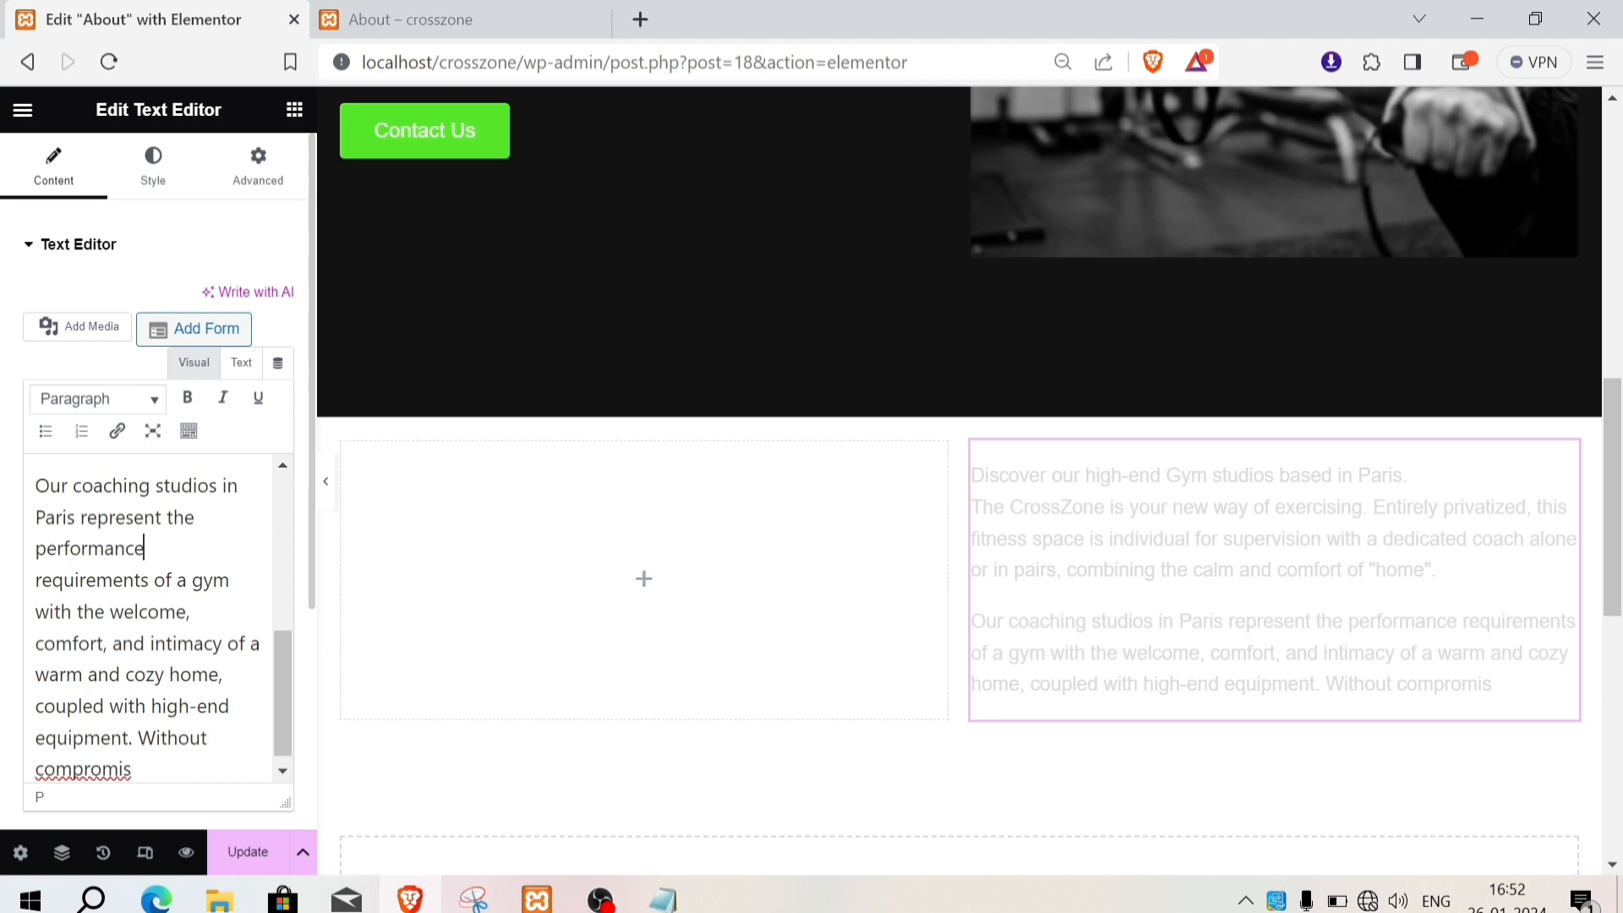
# Step: Copy "Discover our high-end Gym studios based in Paris." from Notepad into the separate Text Editor widget above the CrossZone paragraphs
pyautogui.hotkey('alt', 'Tab')
pyautogui.moveTo(511, 133); pyautogui.dragTo(5, 134)
pyautogui.hotkey('ctrl', 'c')
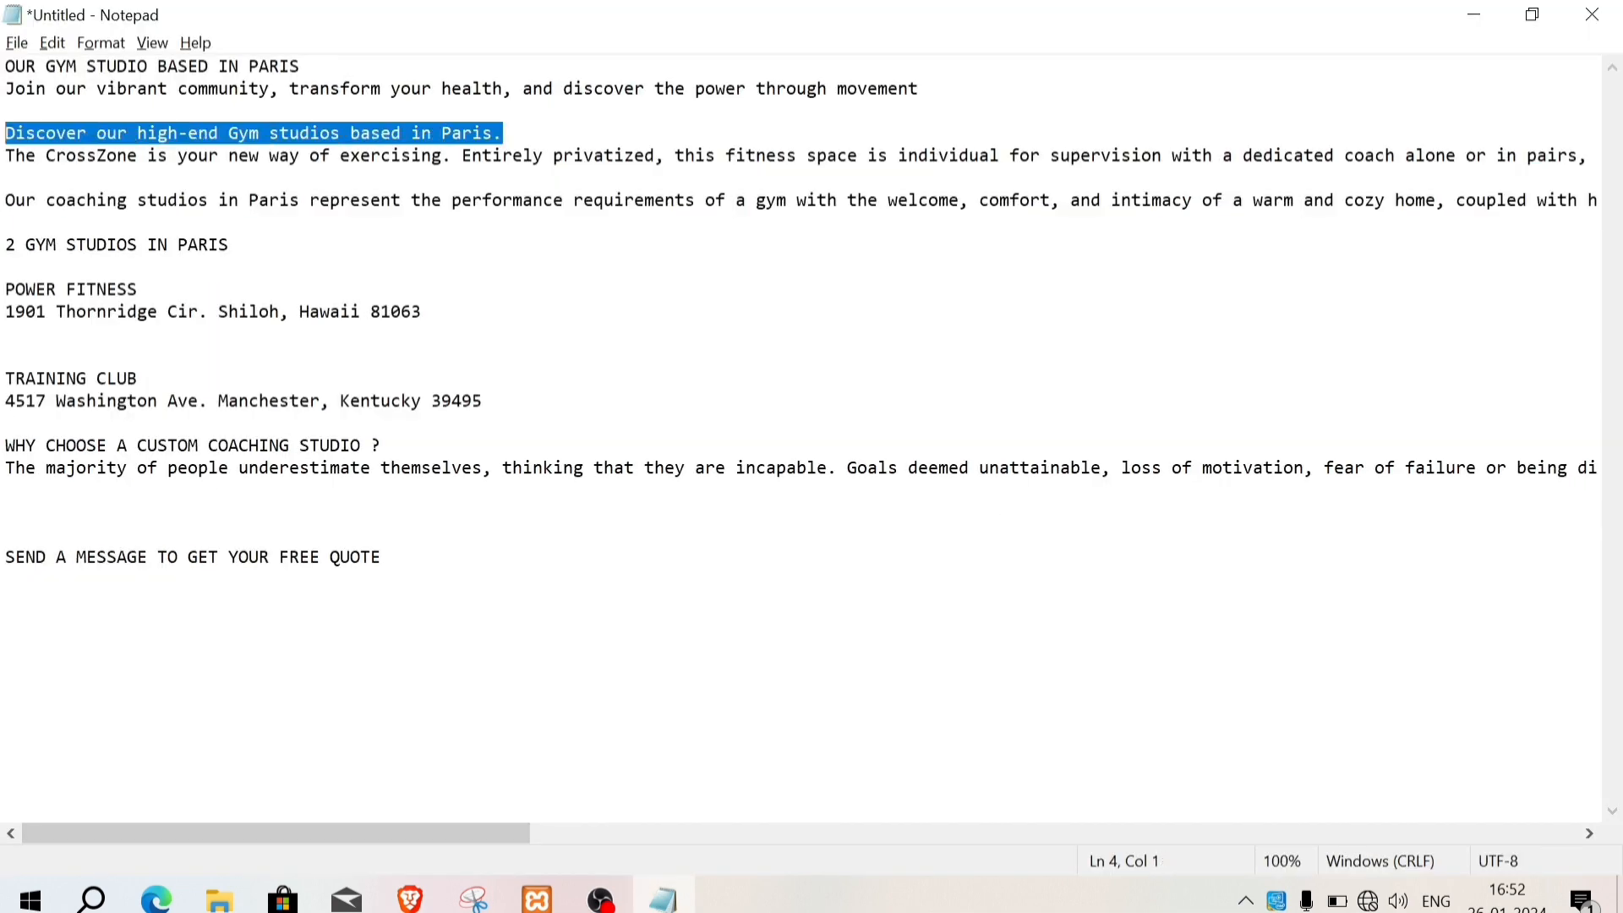
pyautogui.hotkey('alt', 'Tab')
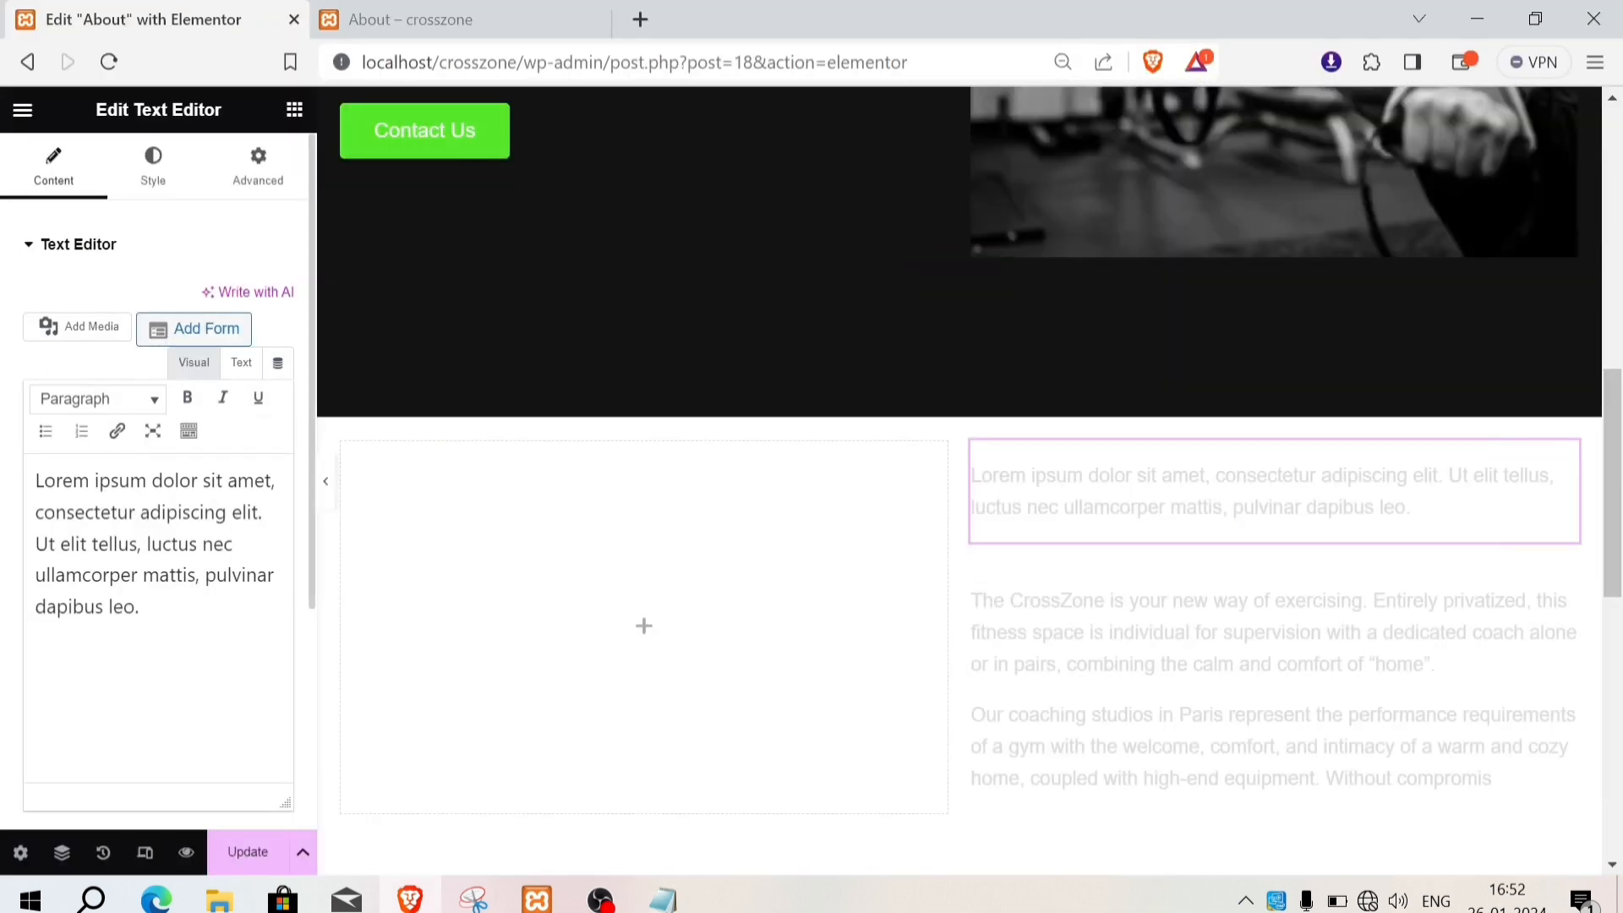
pyautogui.hotkey('ctrl', 'a')
pyautogui.hotkey('ctrl', 'v')
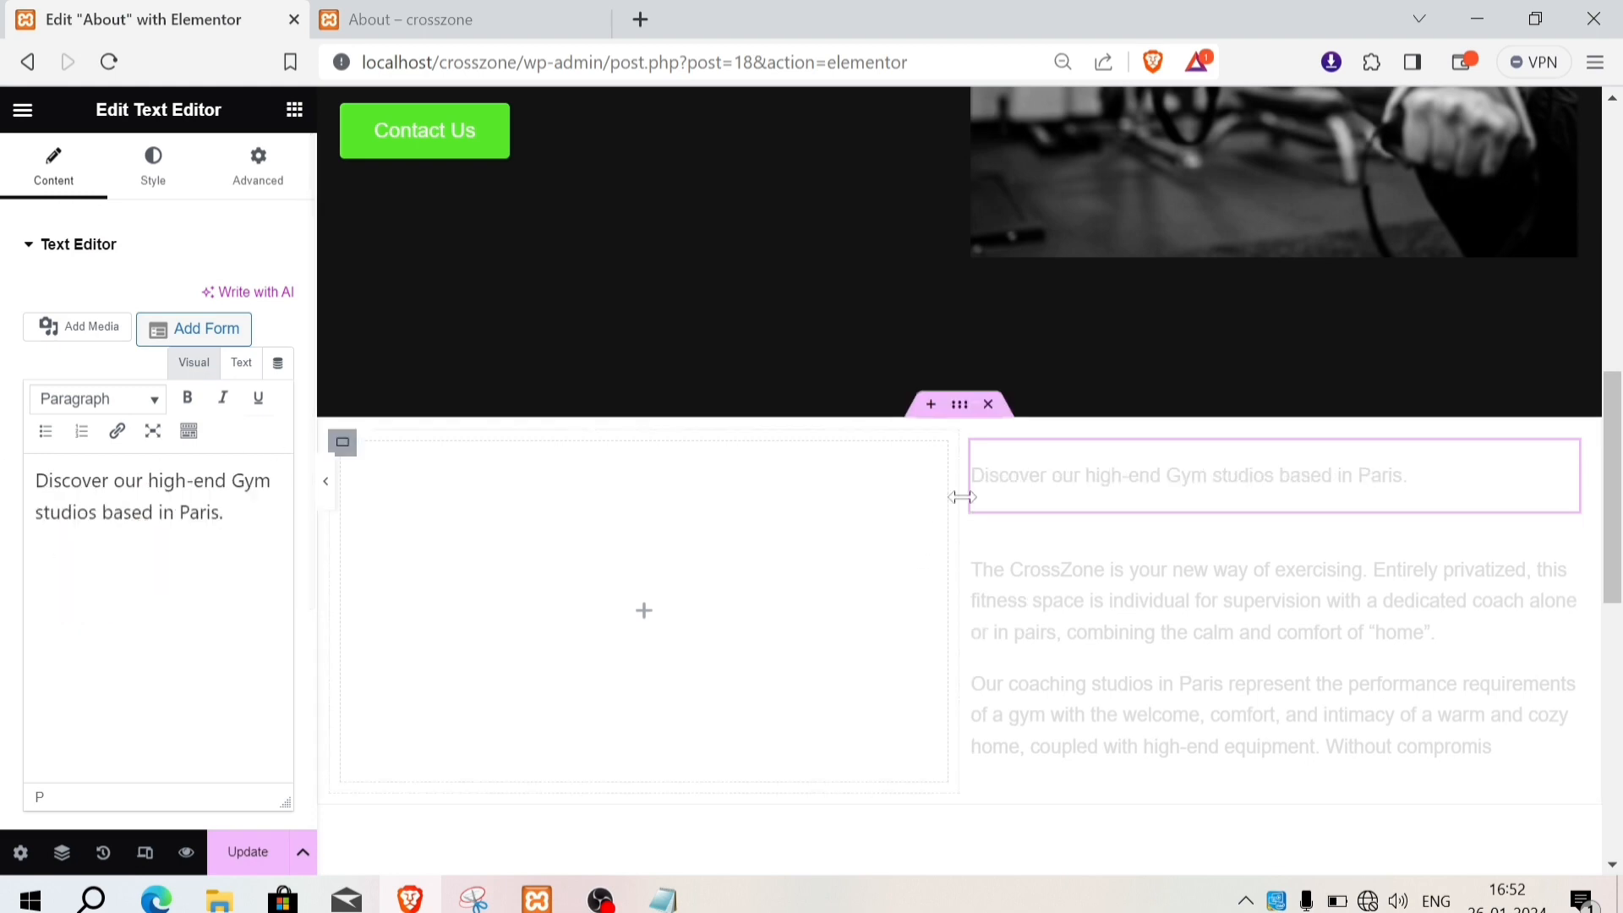
# Step: Give the two-column container holding the CrossZone text a classic background colour of #131313
pyautogui.click(957, 407)
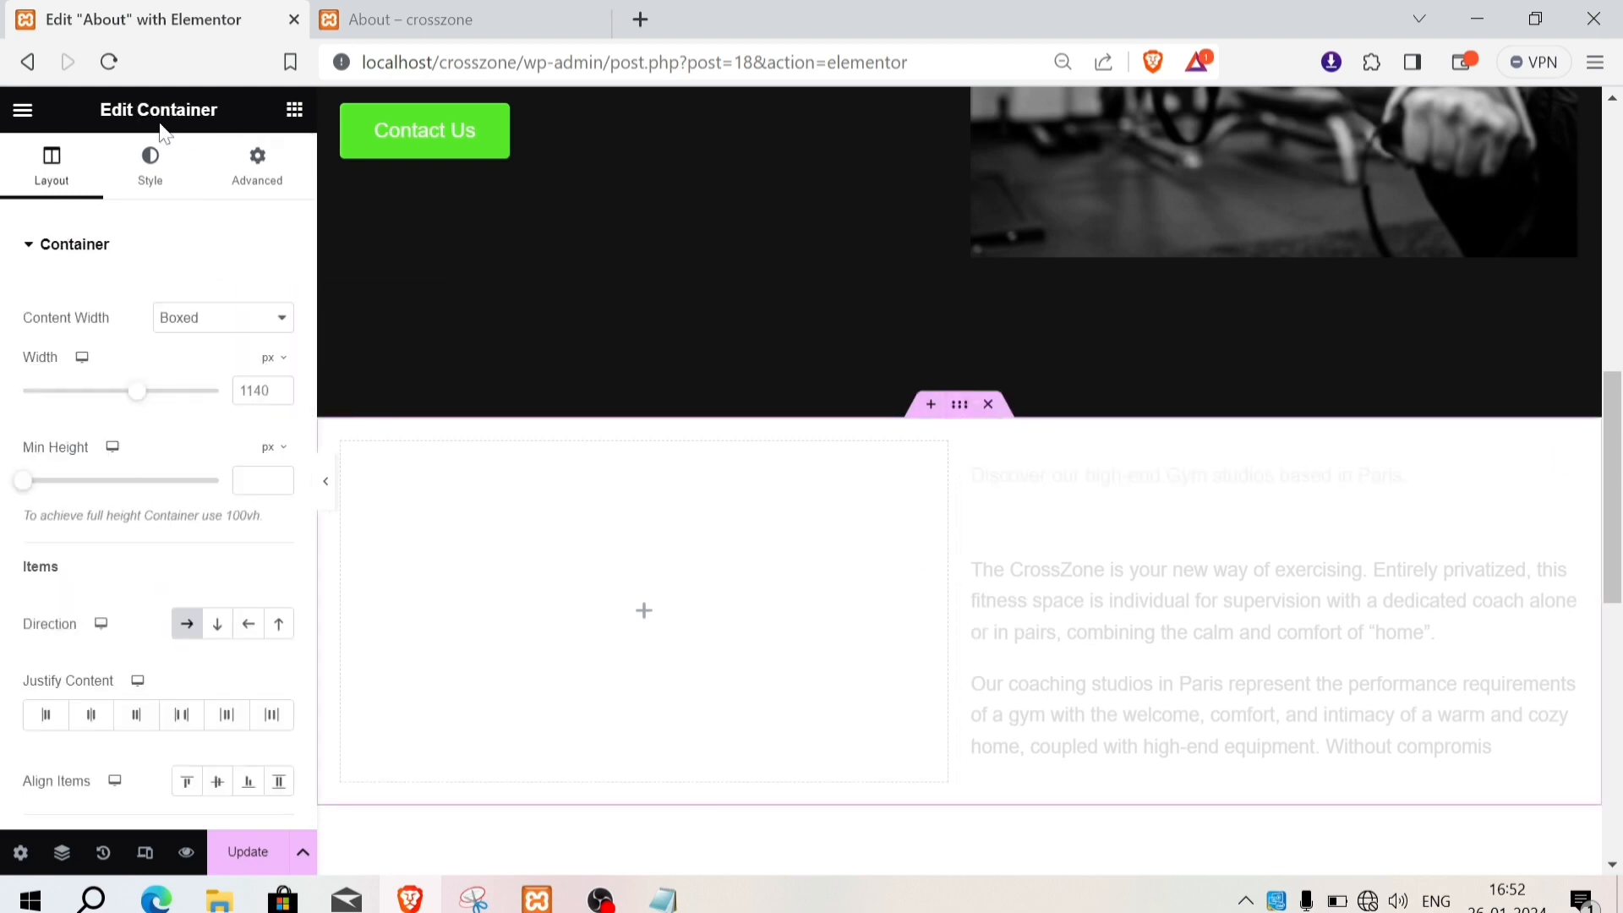
pyautogui.click(150, 167)
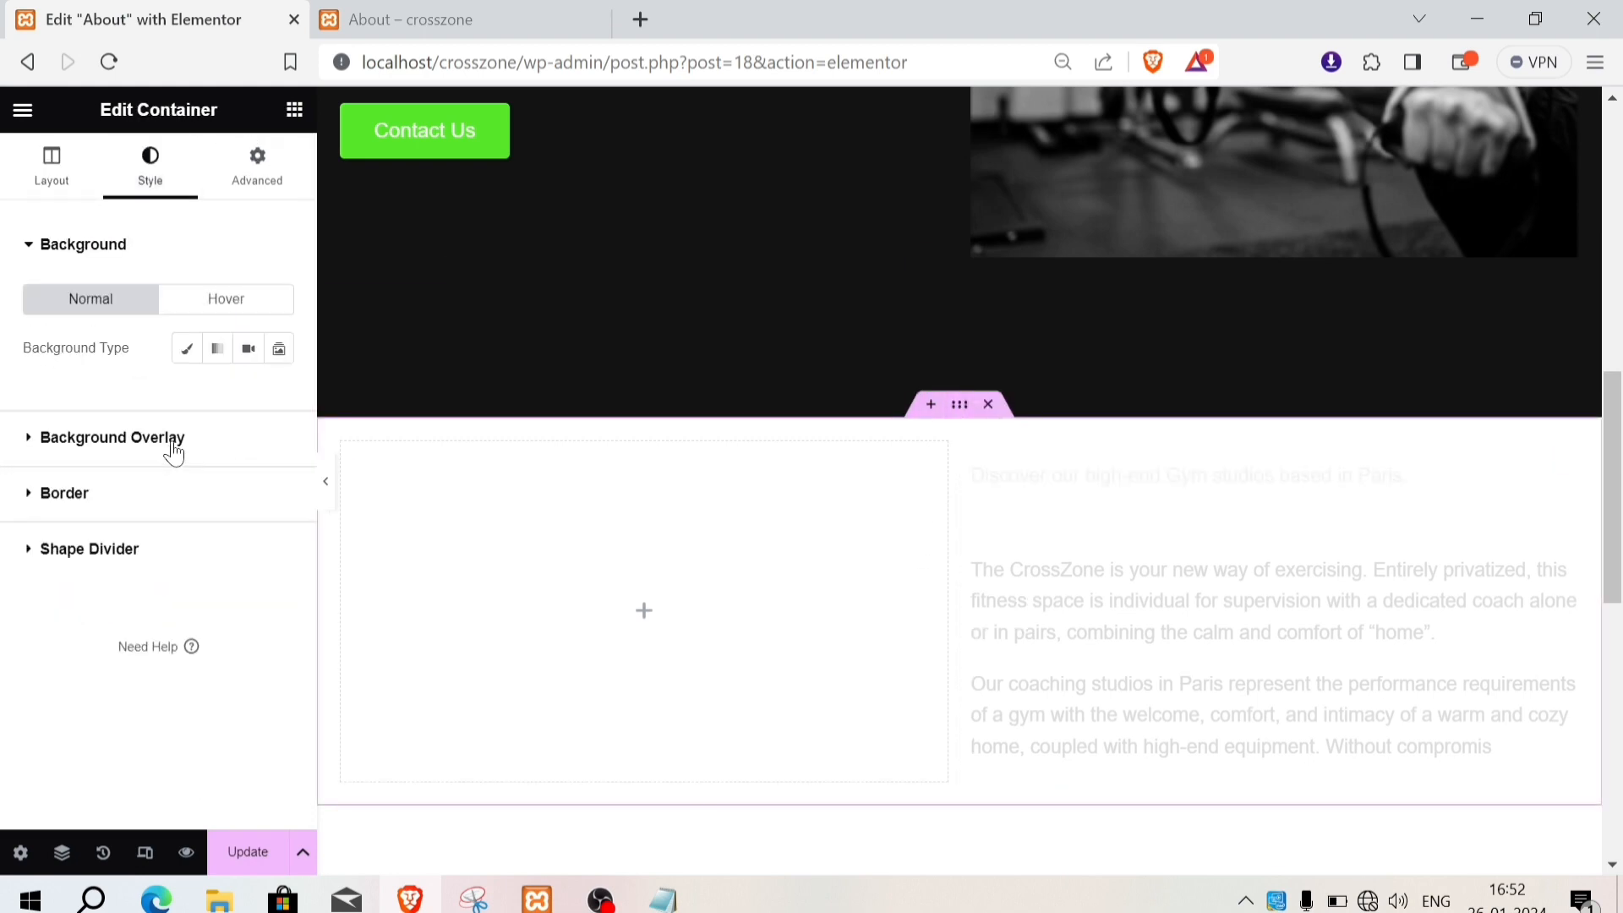
pyautogui.click(187, 348)
pyautogui.click(274, 404)
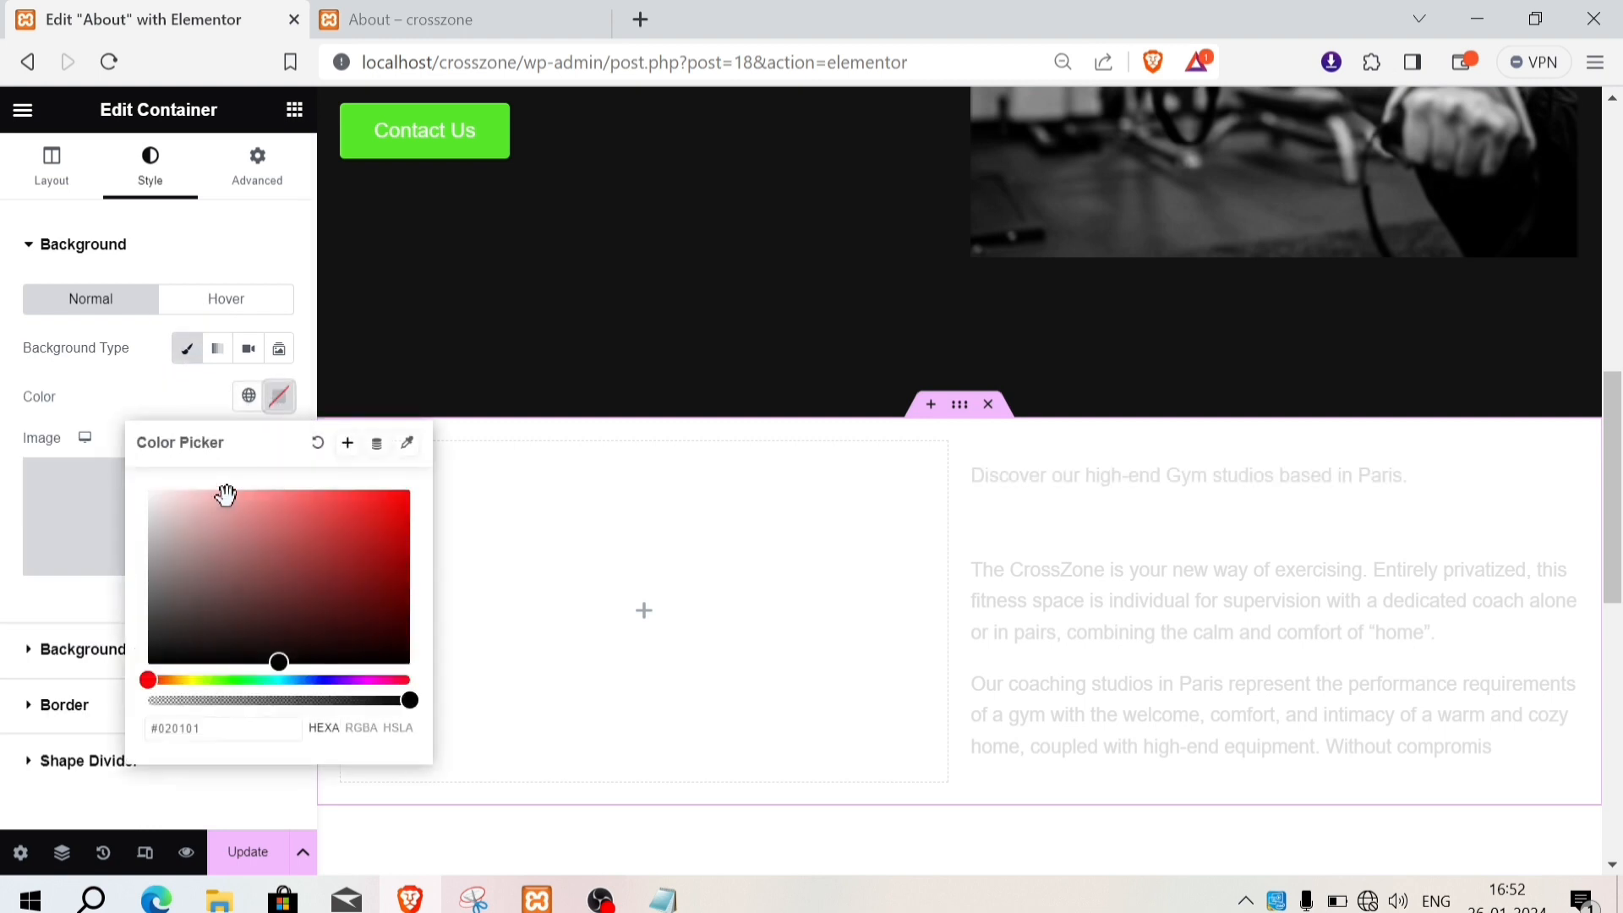
pyautogui.tripleClick(252, 725)
pyautogui.doubleClick(253, 728)
pyautogui.press('BackSpace')
pyautogui.write('13131')
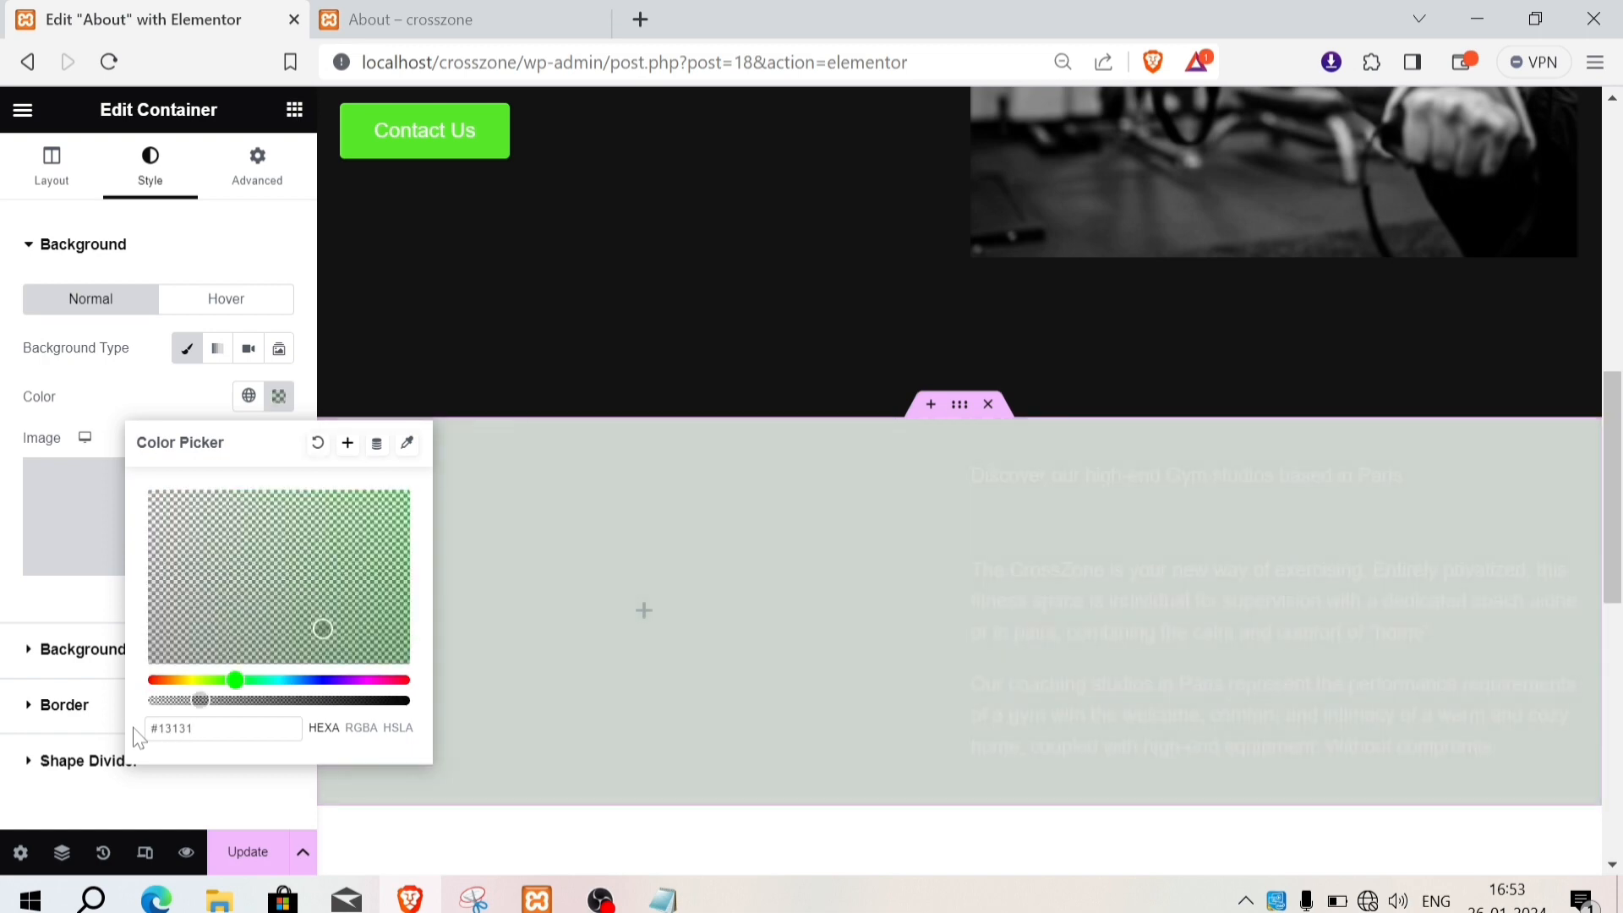
pyautogui.write('3')
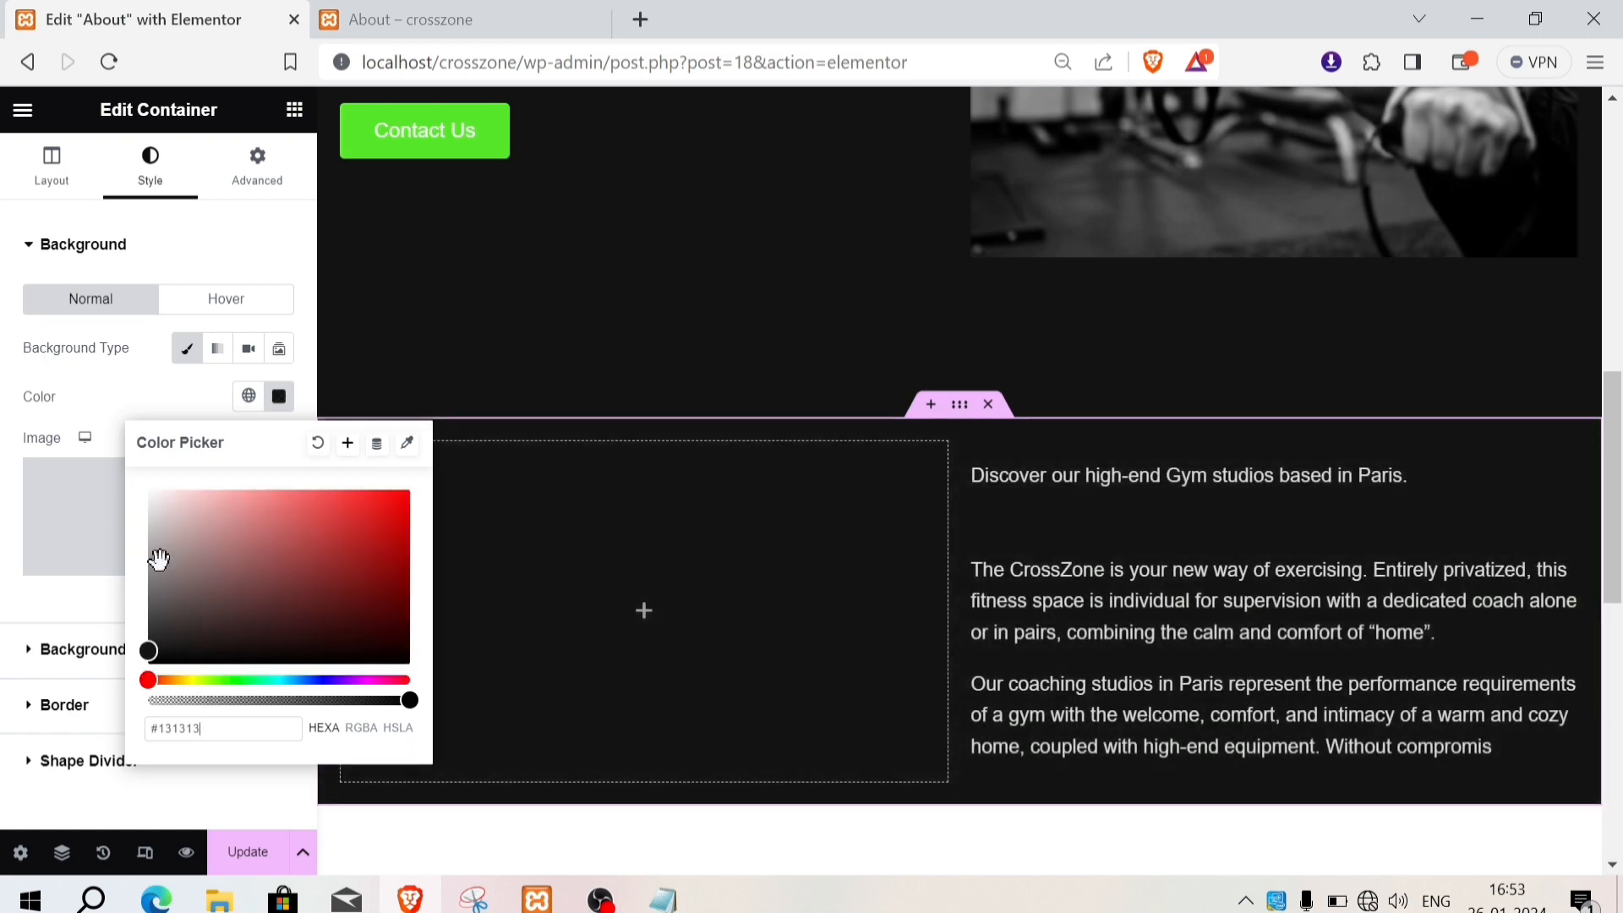
pyautogui.click(160, 412)
# Step: Give the "Discover our high-end Gym studios" line the global green text colour and a 600 (Semi Bold) weight
pyautogui.click(1383, 477)
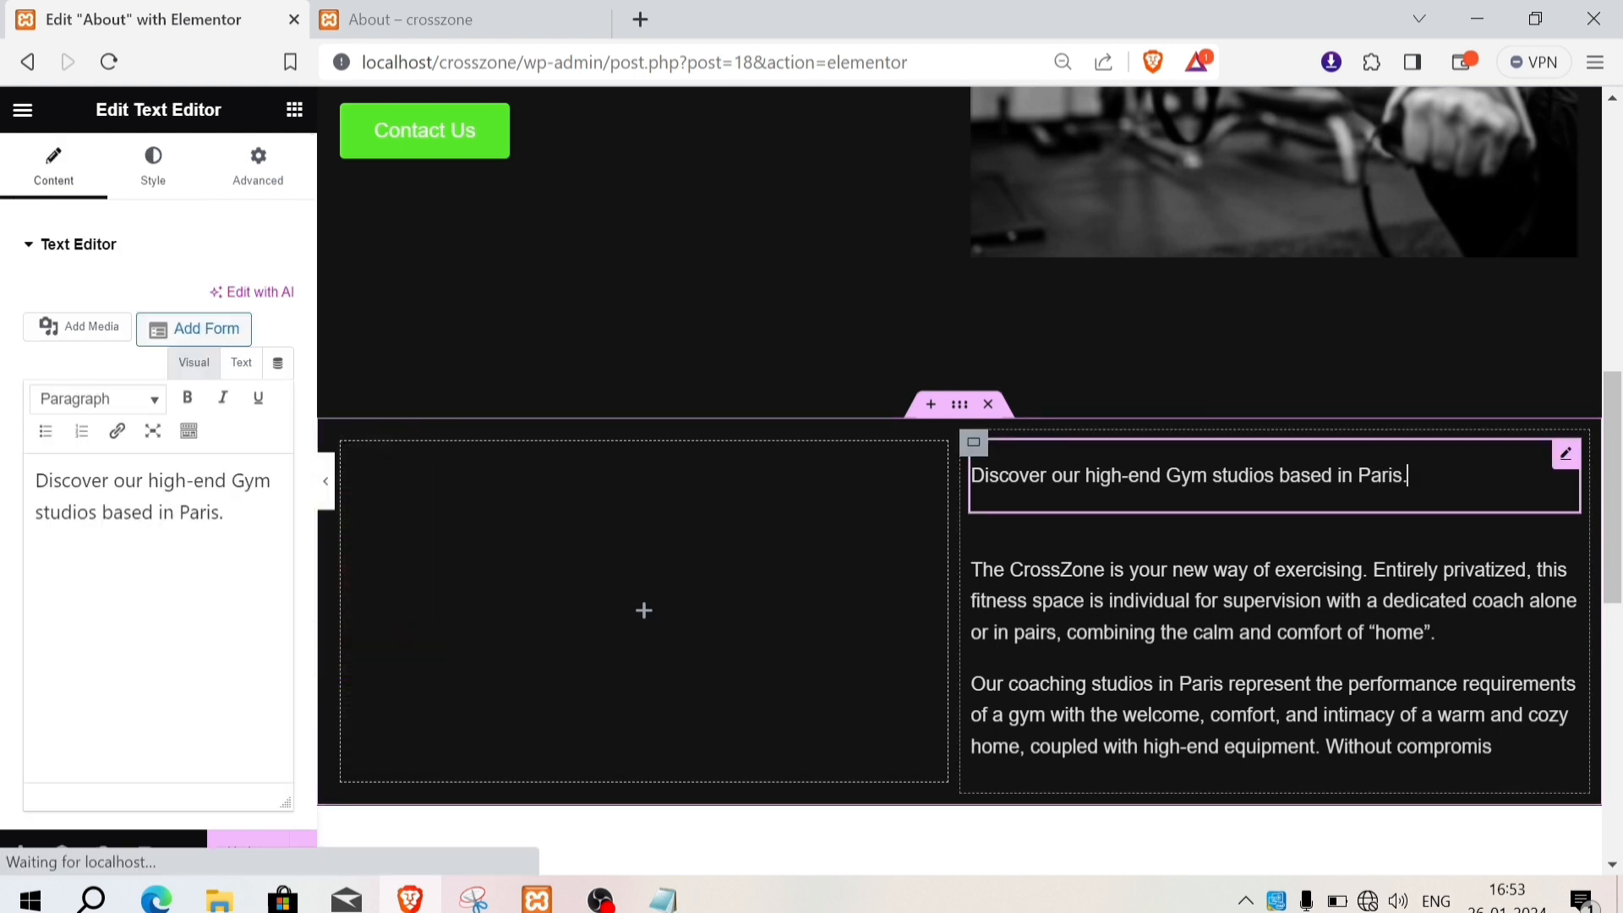
pyautogui.click(155, 190)
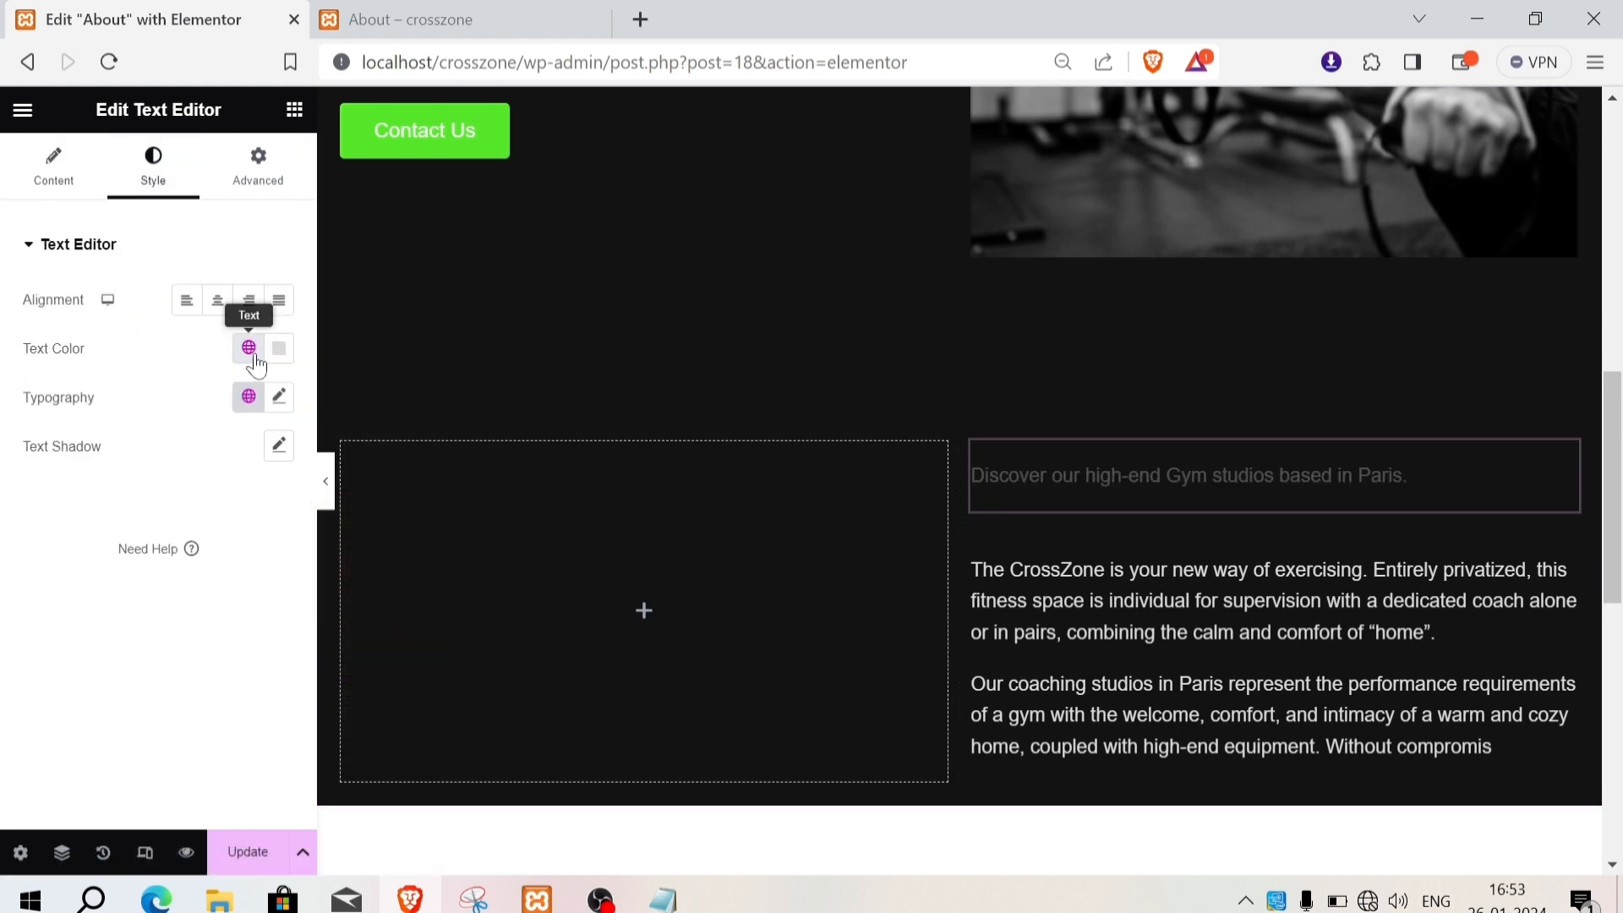
pyautogui.click(254, 359)
pyautogui.click(84, 456)
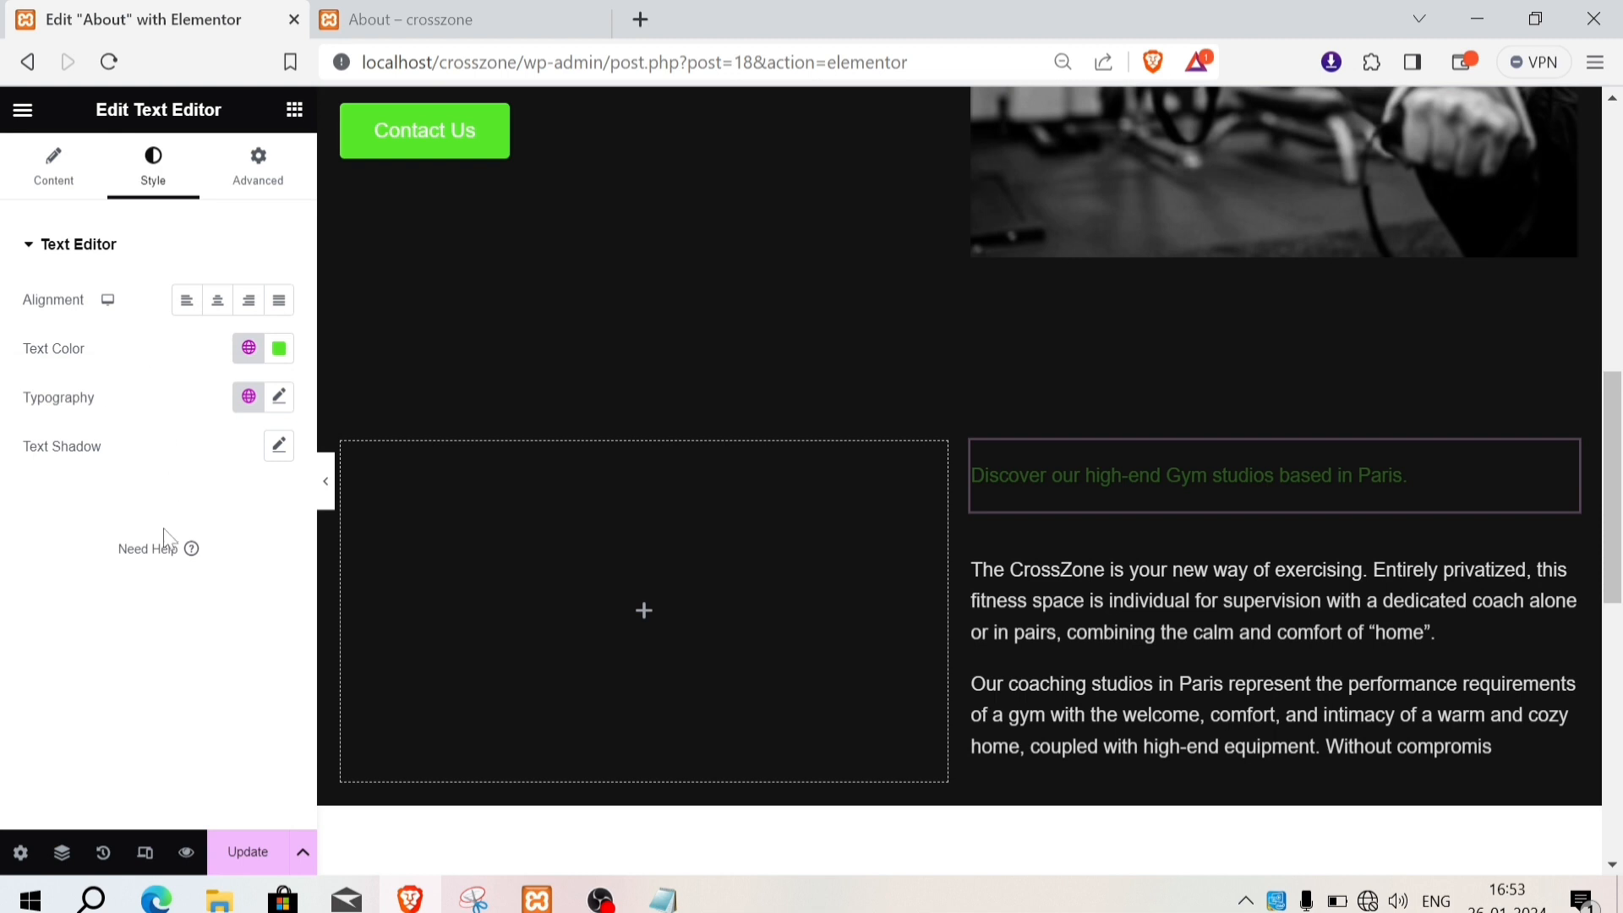
pyautogui.click(279, 396)
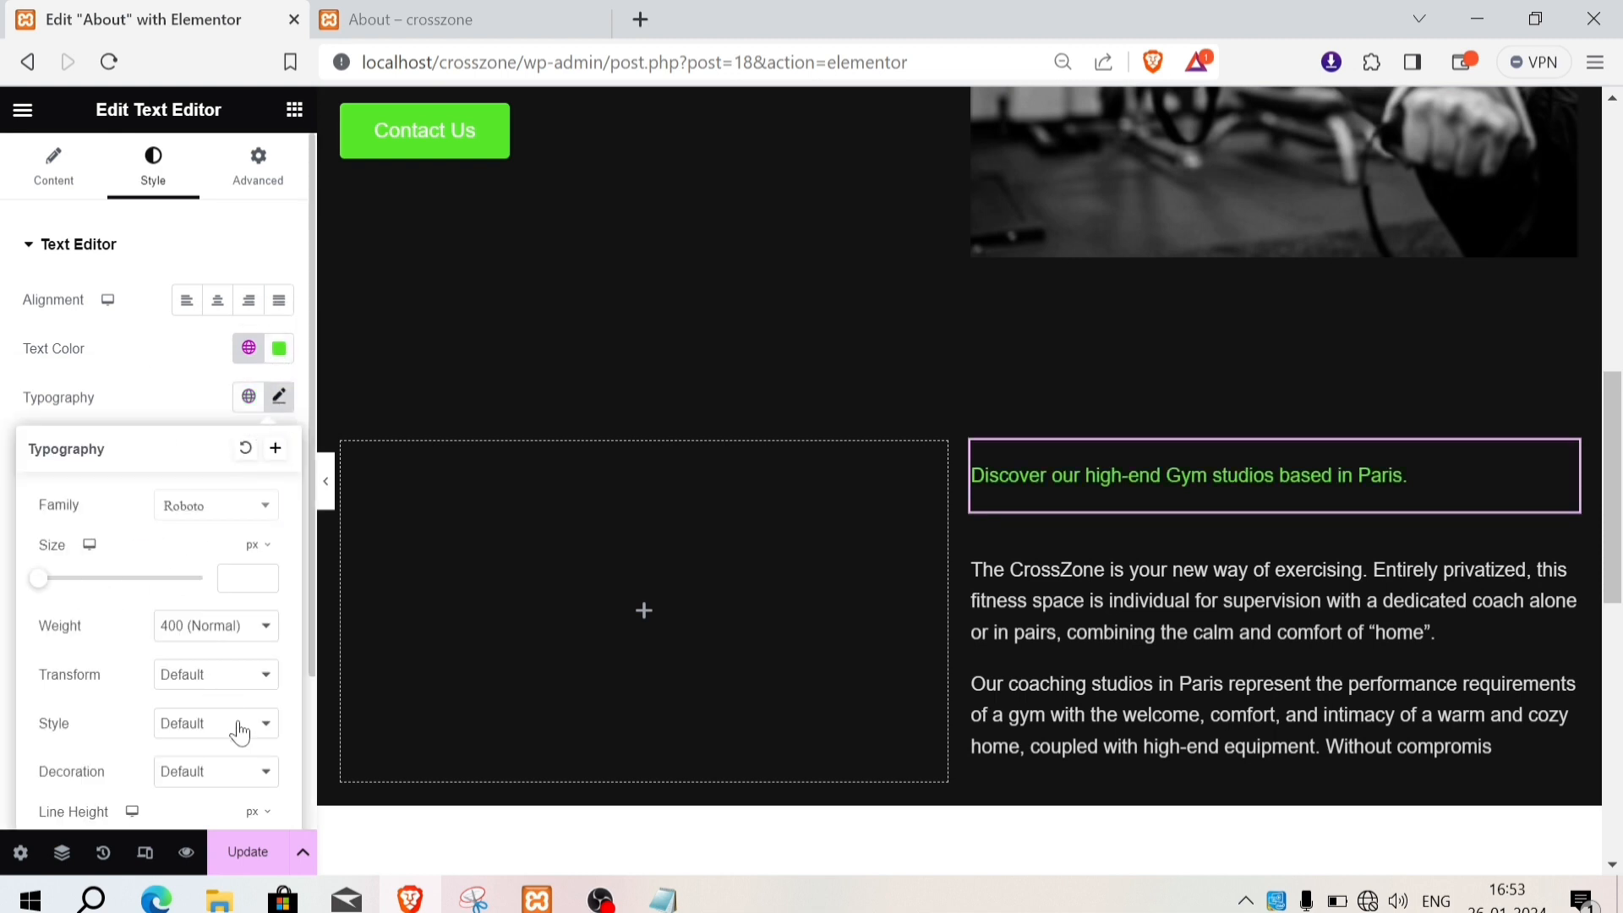
pyautogui.click(248, 674)
pyautogui.click(249, 676)
pyautogui.click(240, 626)
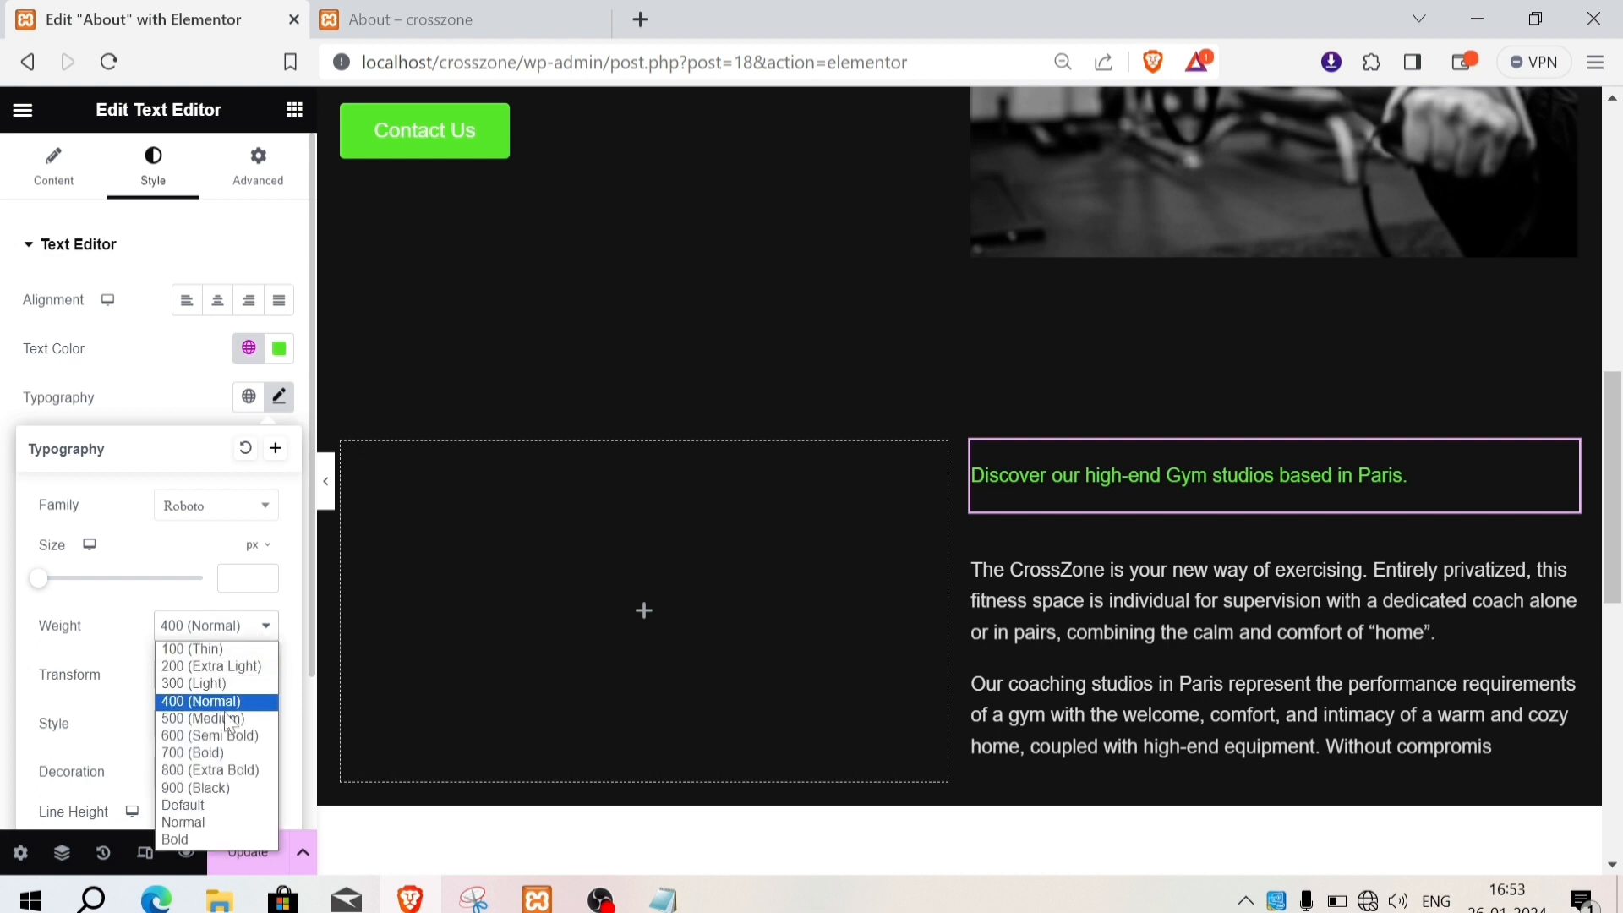
pyautogui.click(221, 737)
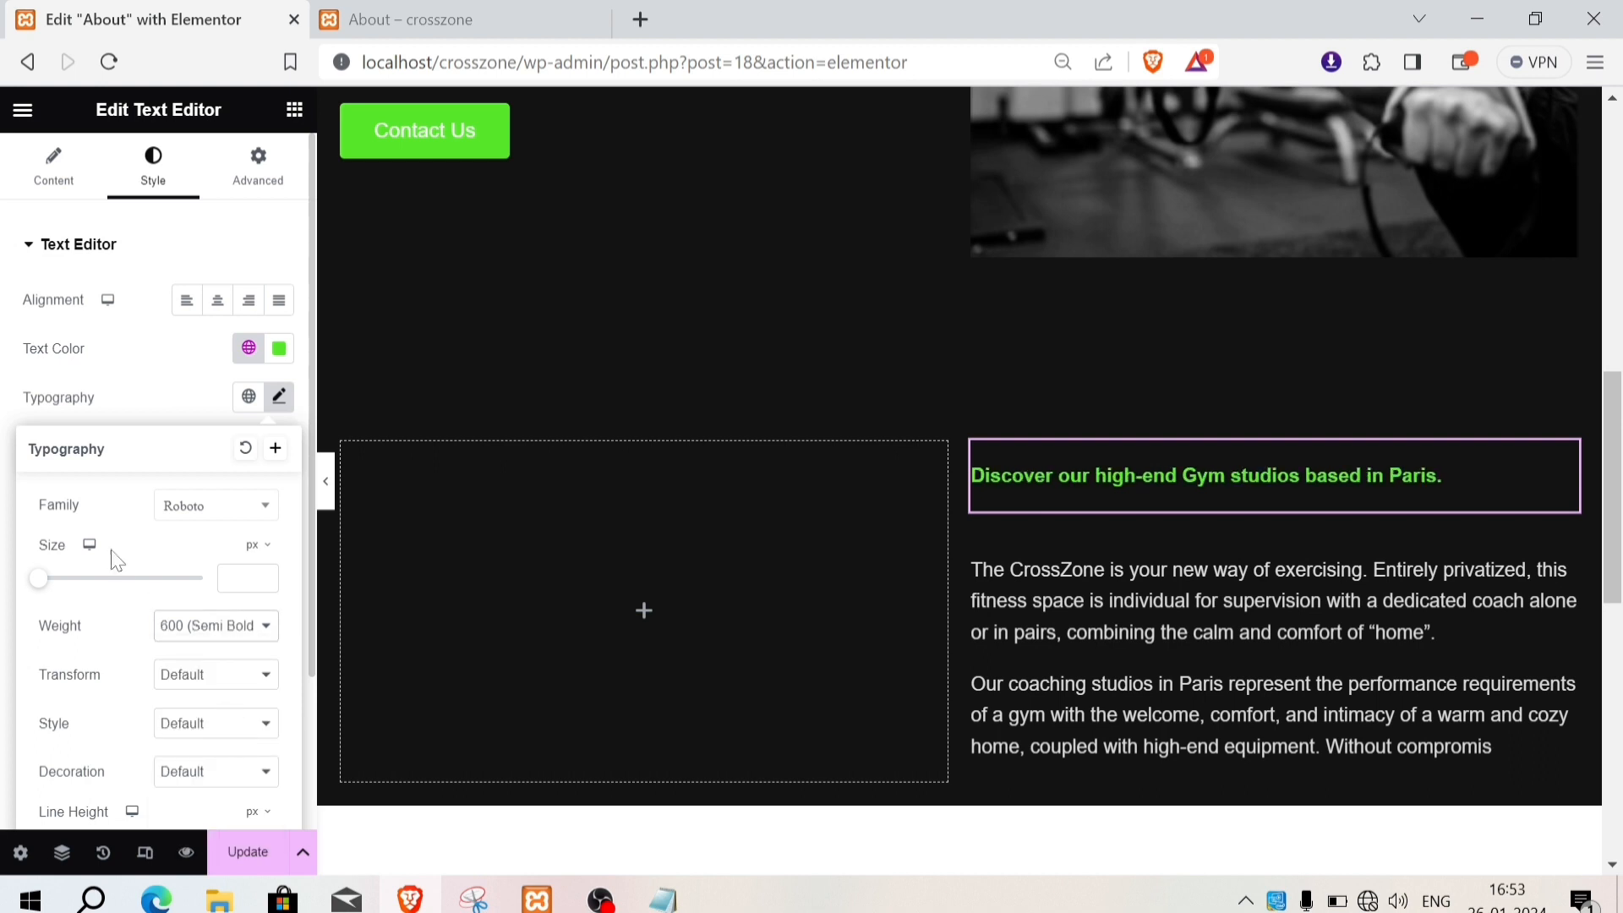
# Step: Set the Discover line's font size to 21 px and its line height to 3 px
pyautogui.moveTo(42, 586); pyautogui.dragTo(63, 585)
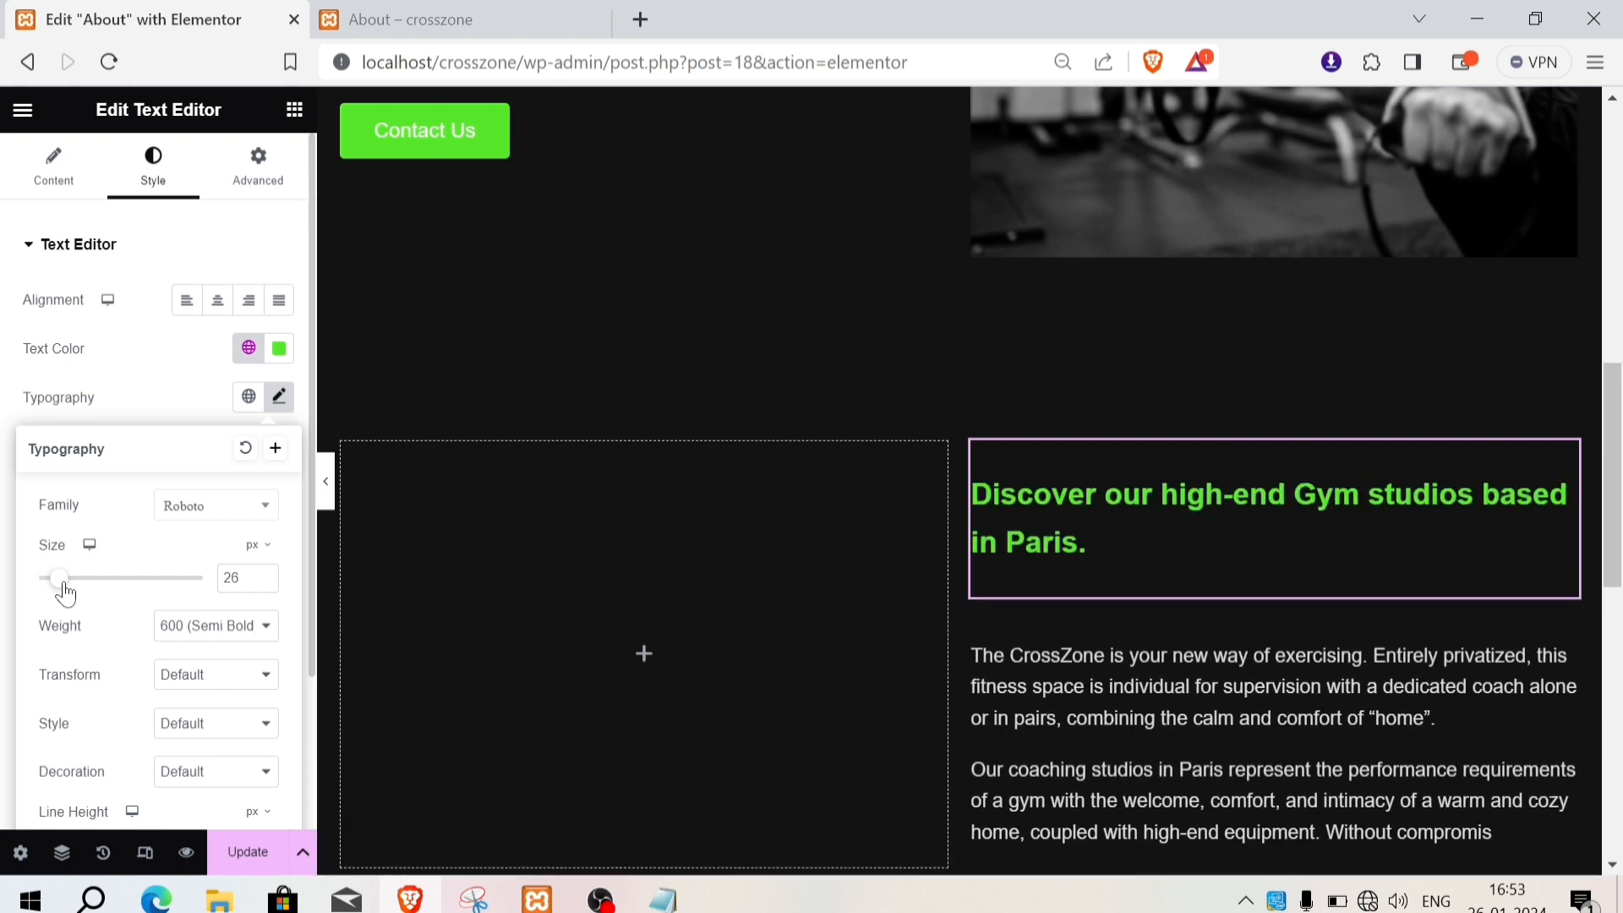
pyautogui.click(267, 583)
pyautogui.click(267, 584)
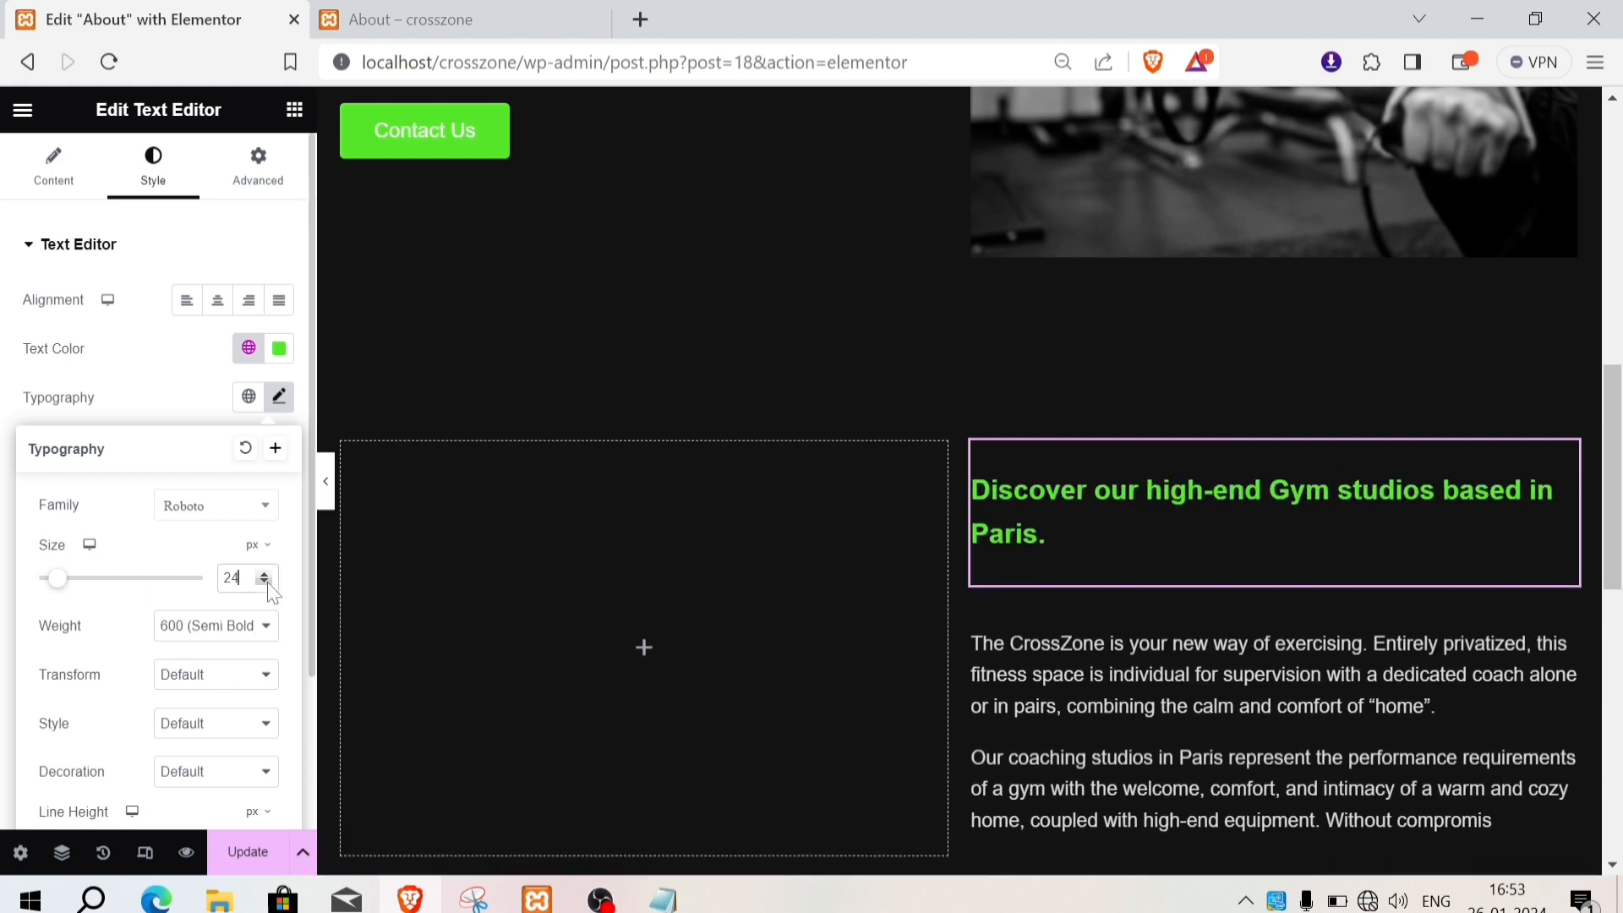
pyautogui.click(267, 583)
pyautogui.click(267, 583)
pyautogui.click(267, 583)
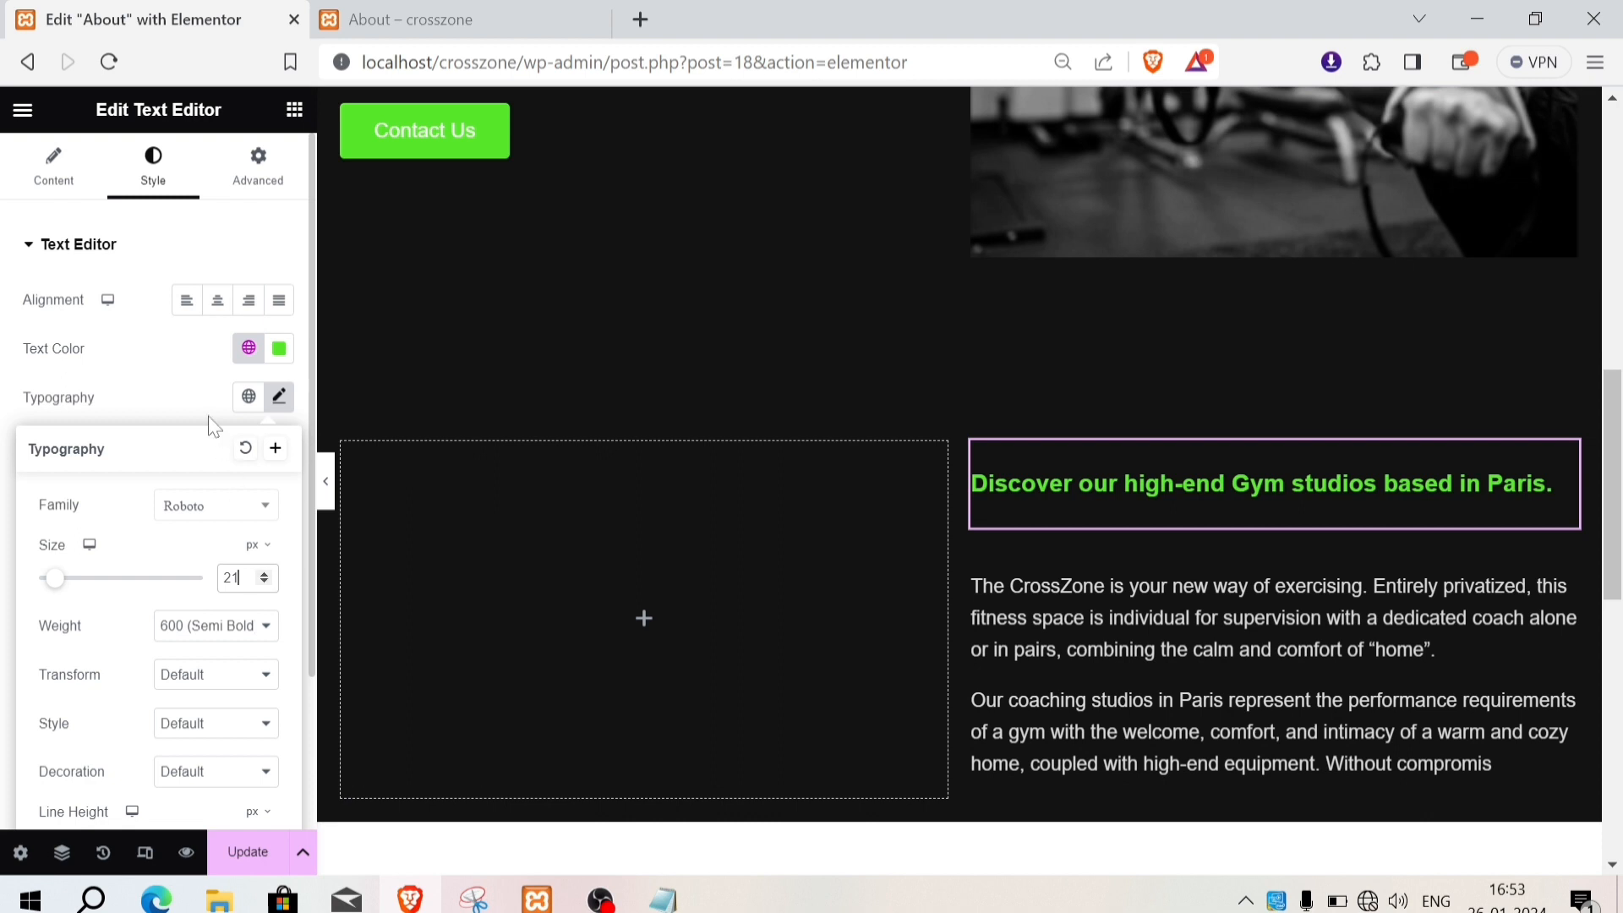
pyautogui.scroll(-2, 112, 781)
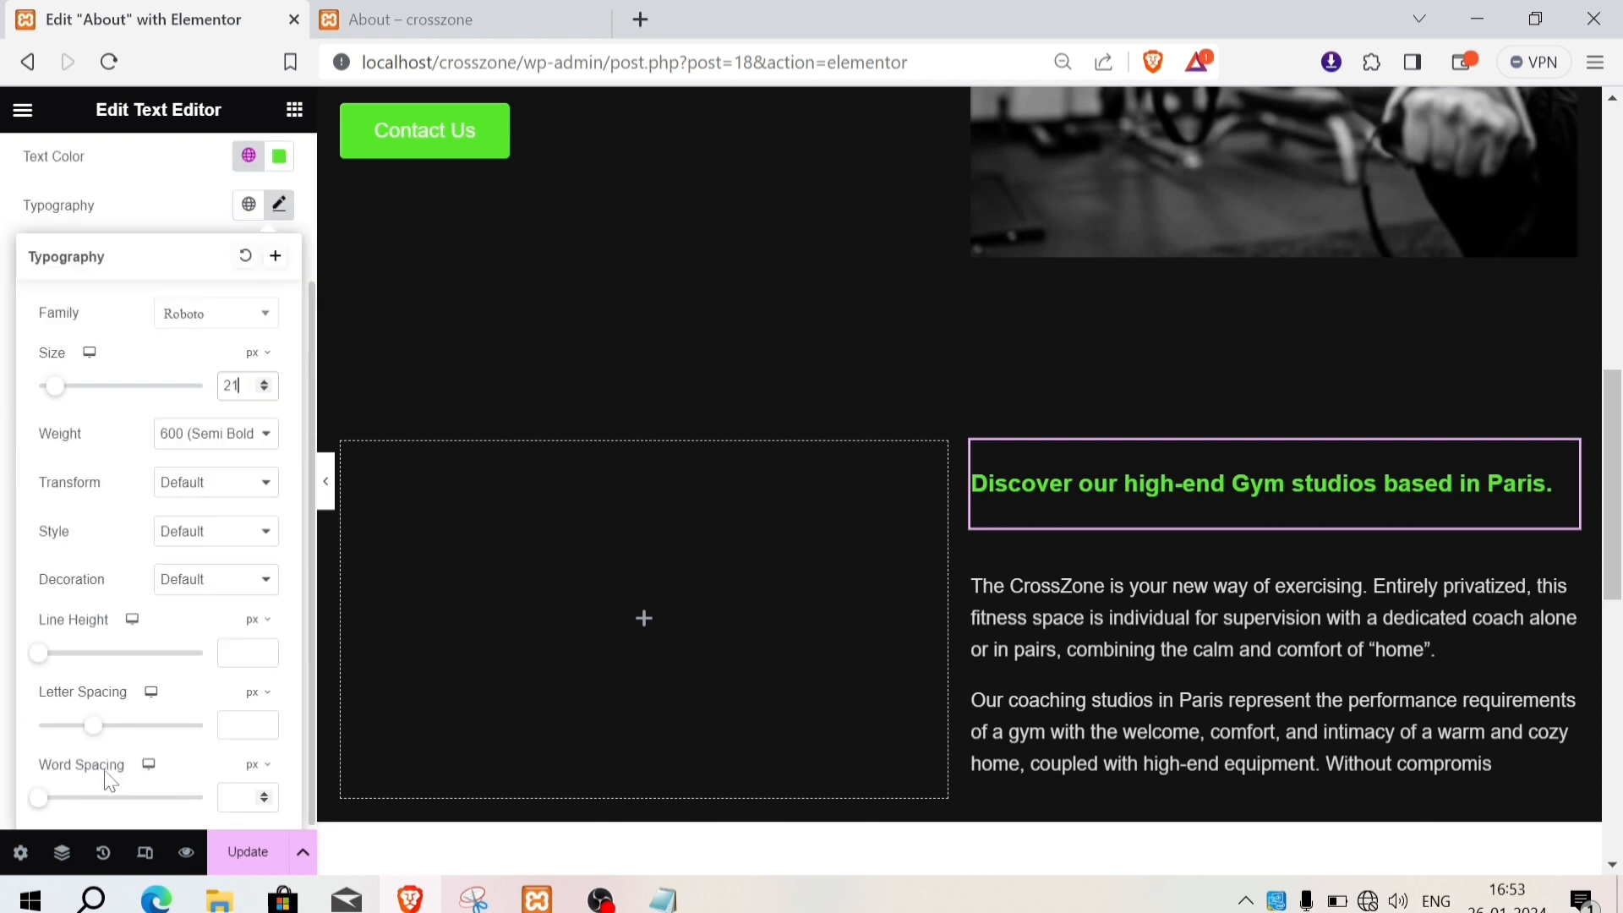
pyautogui.moveTo(38, 652)
pyautogui.mouseDown()
pyautogui.moveTo(60, 652)
pyautogui.moveTo(38, 652)
pyautogui.mouseUp()
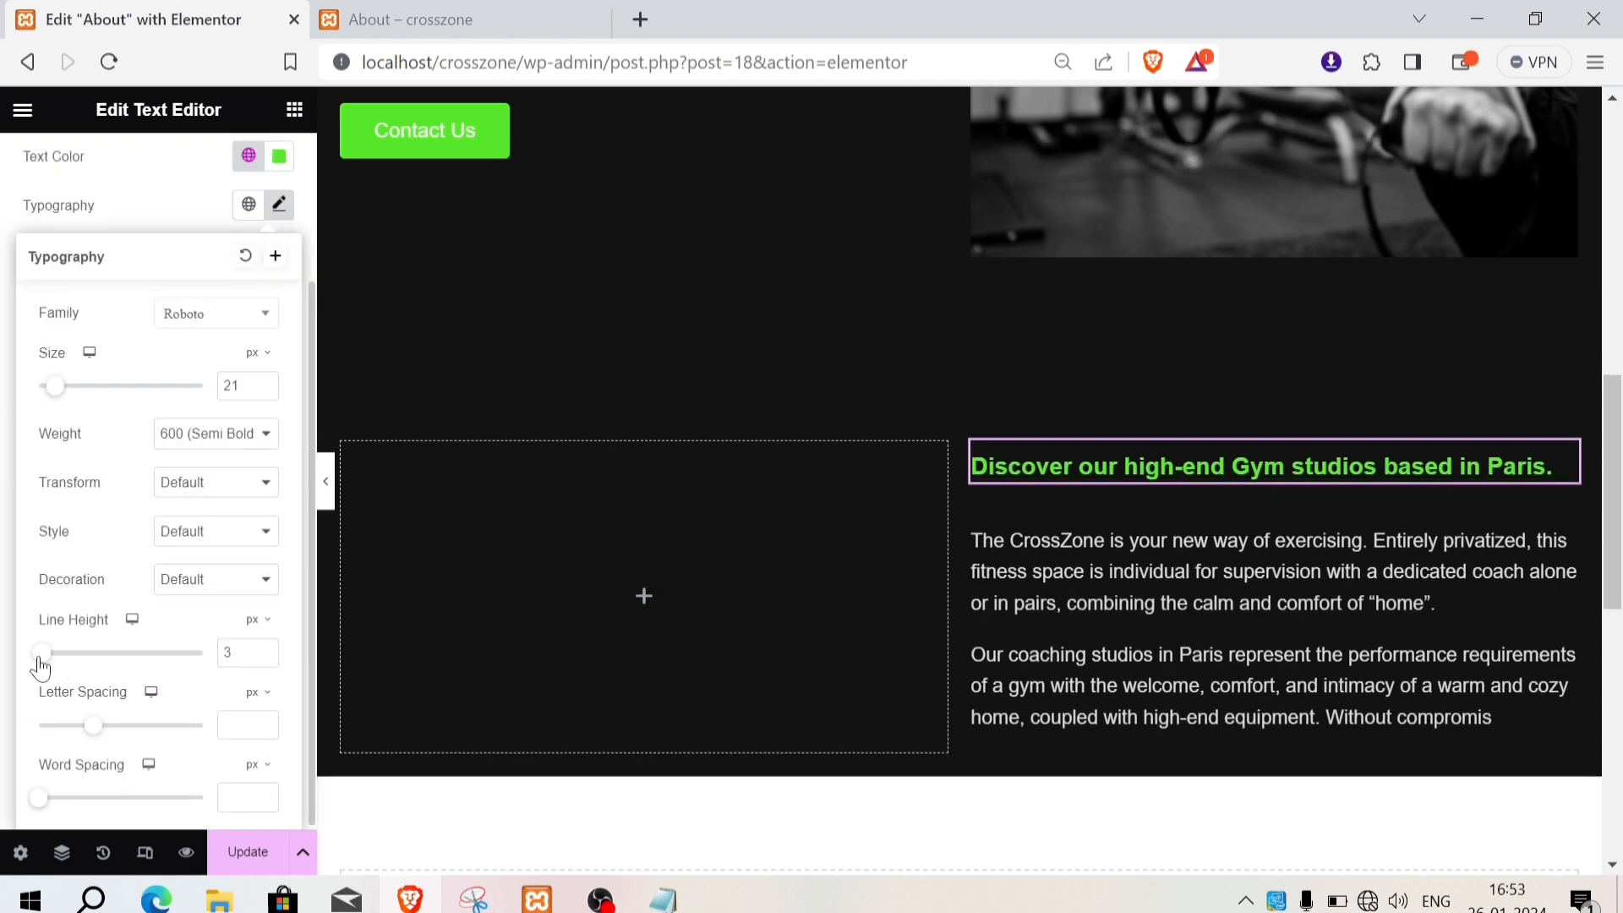
# Step: Unlink the margins of the CrossZone paragraphs' text widget and set its top margin to -32 px
pyautogui.click(1154, 595)
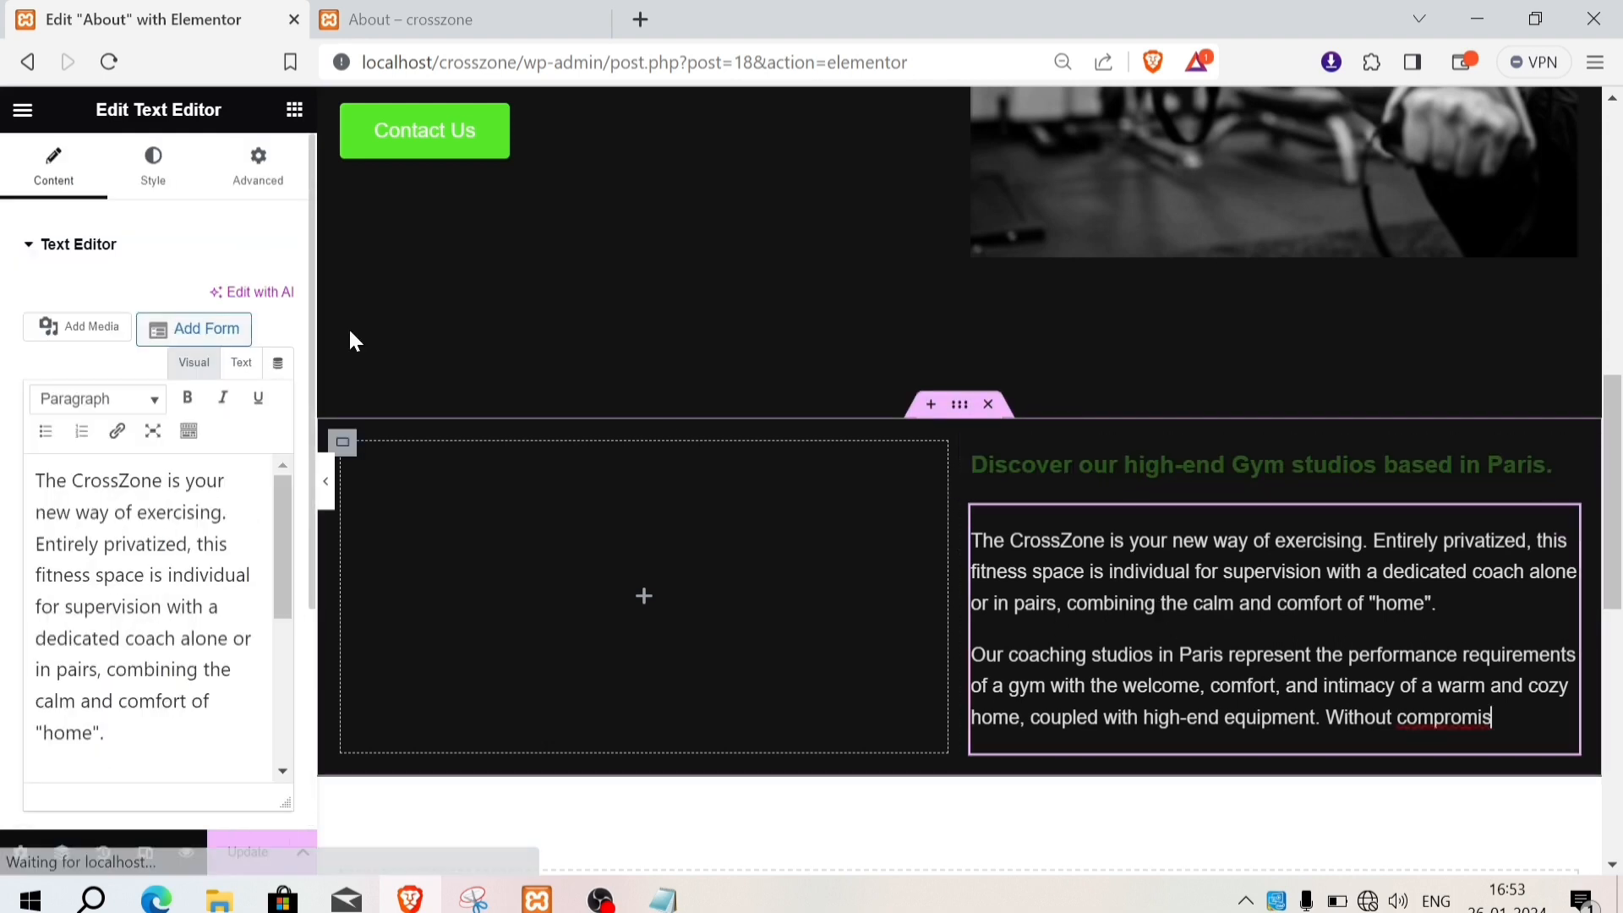
pyautogui.click(258, 169)
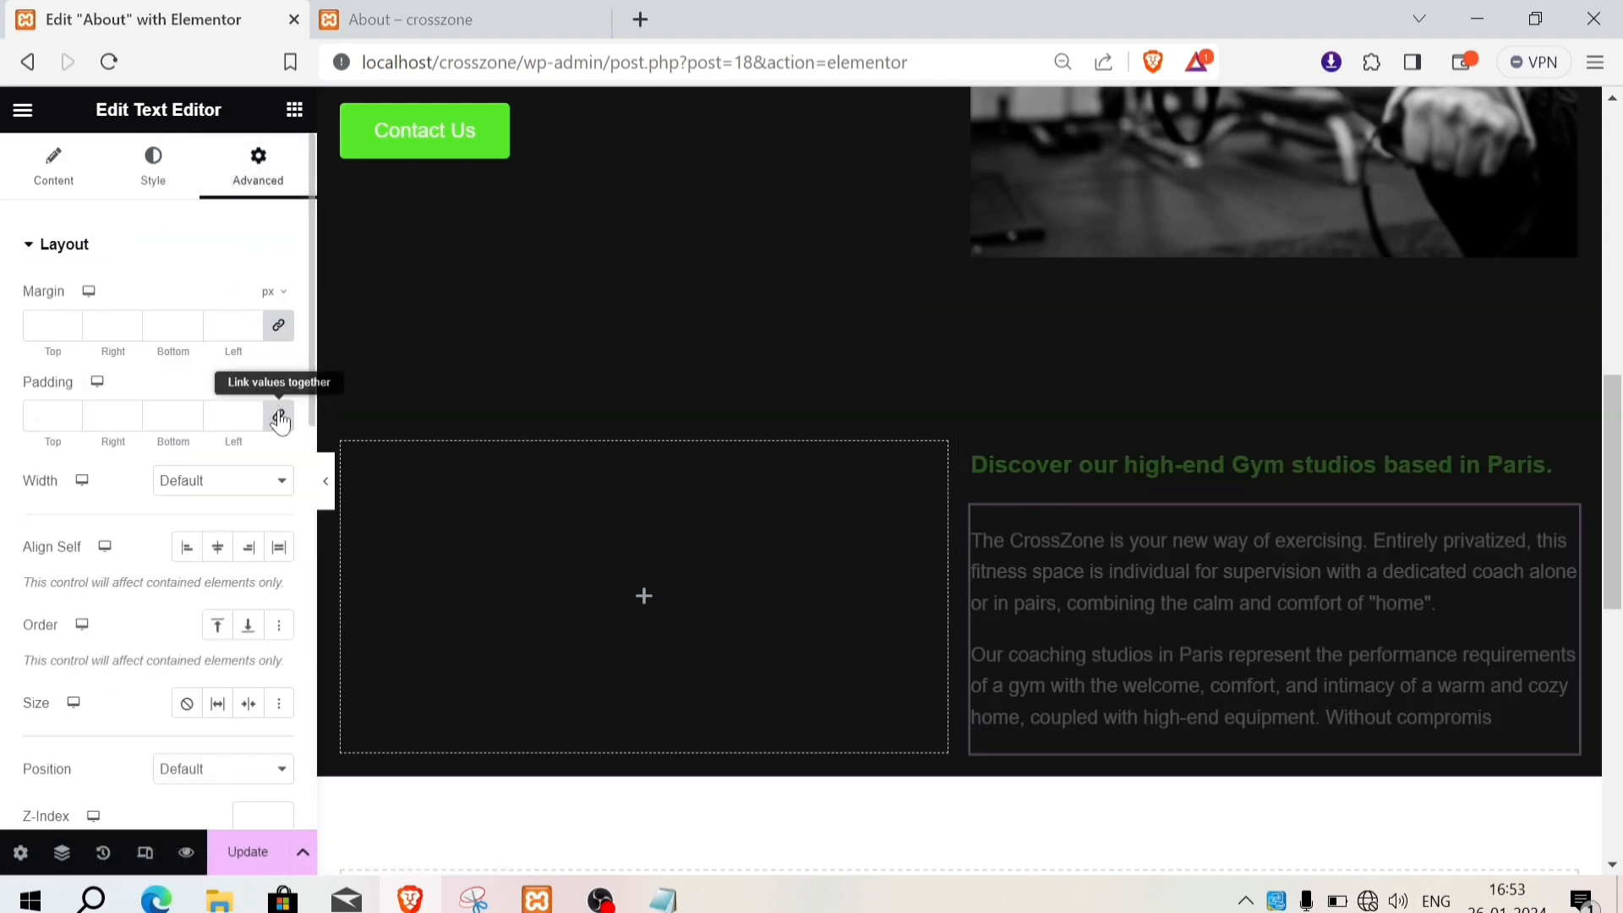
pyautogui.click(279, 327)
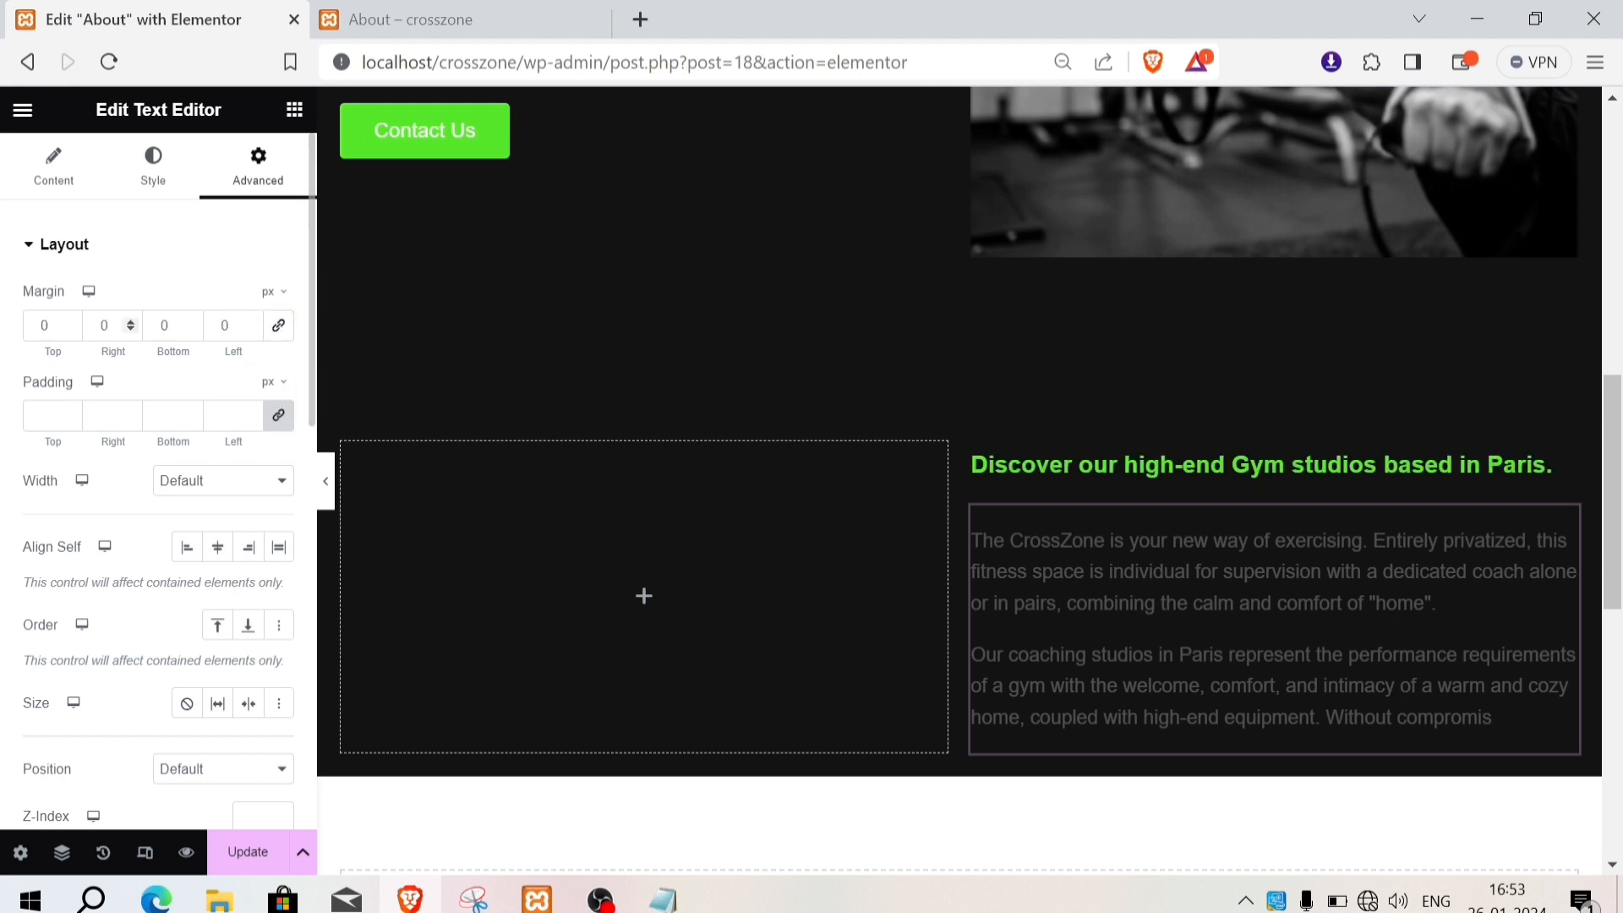
pyautogui.click(74, 329)
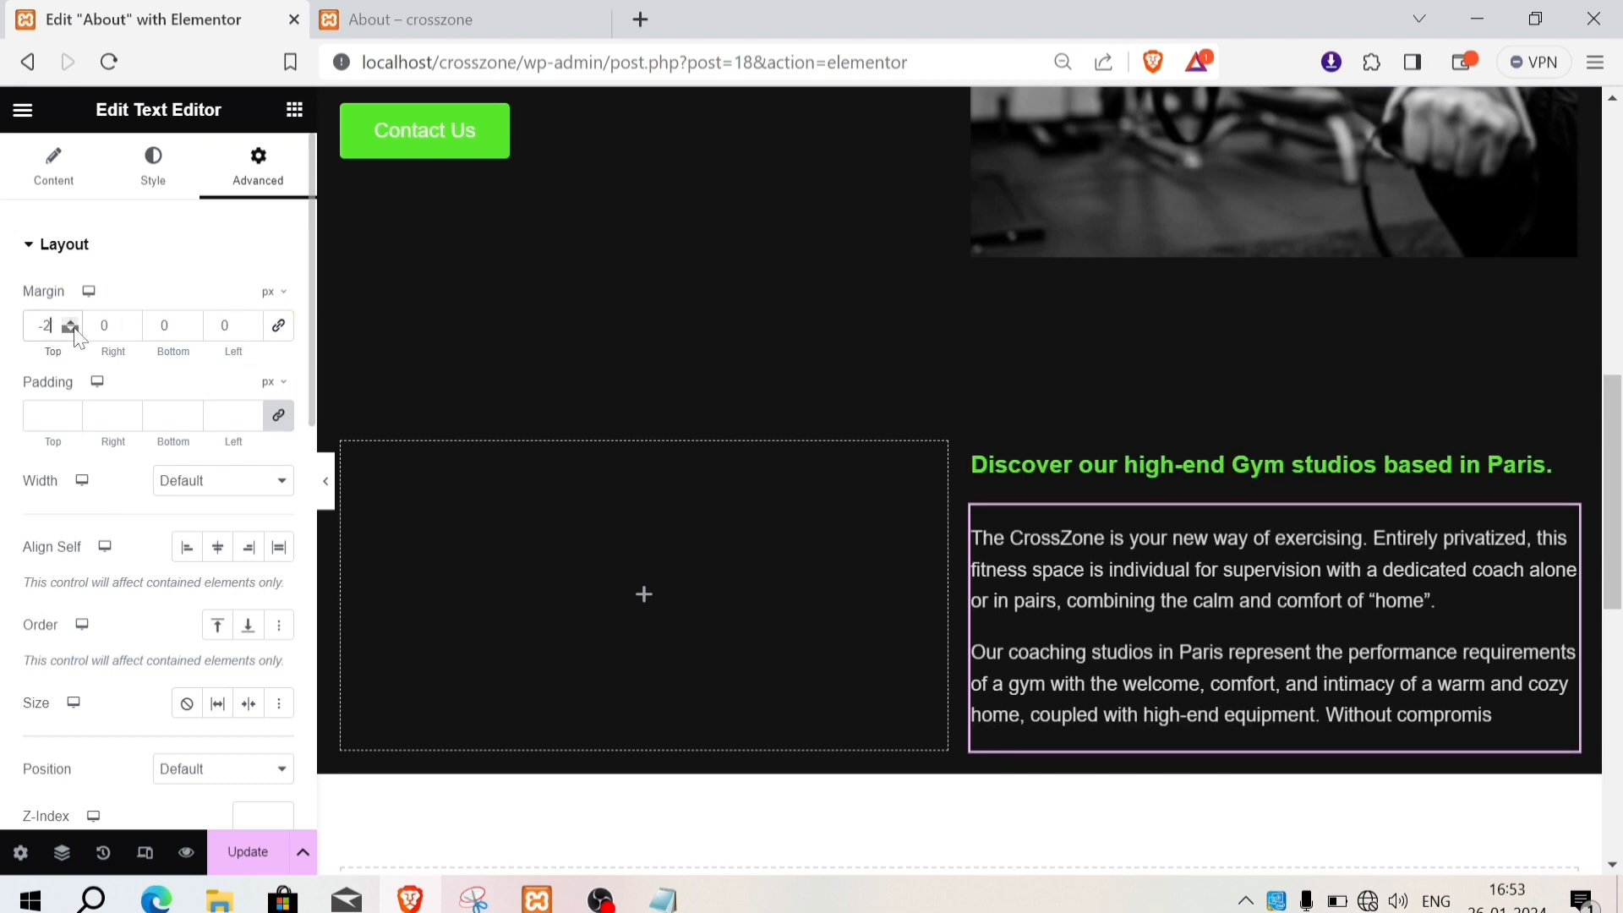
pyautogui.moveTo(74, 330); pyautogui.dragTo(75, 329)
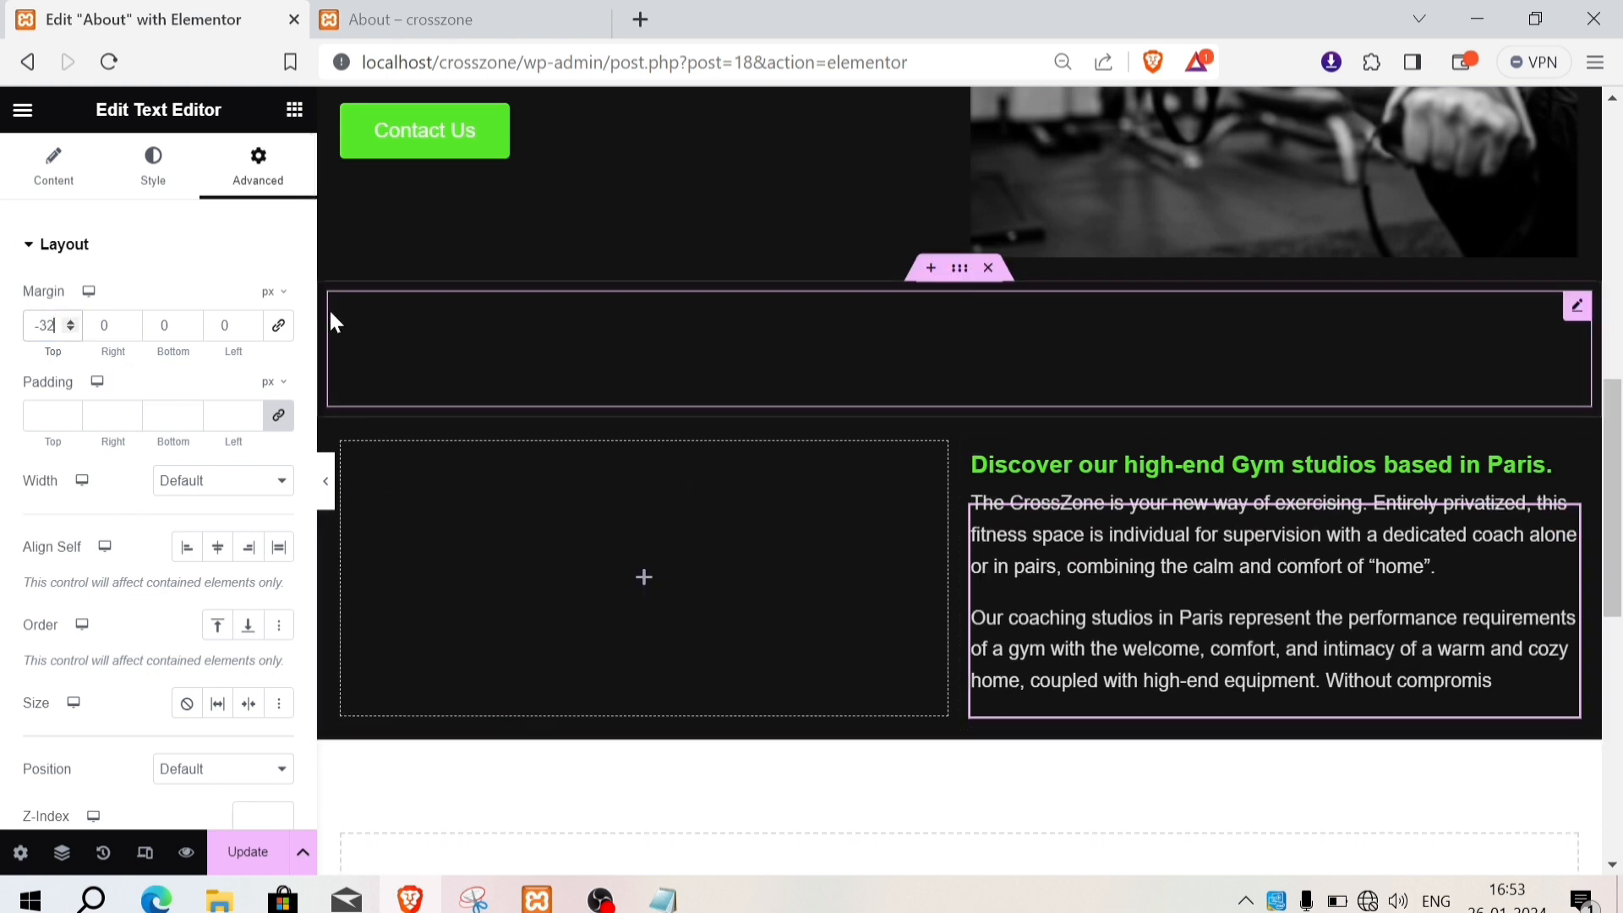
# Step: Set the CrossZone paragraphs' font size to 18 px
pyautogui.click(160, 171)
pyautogui.click(279, 397)
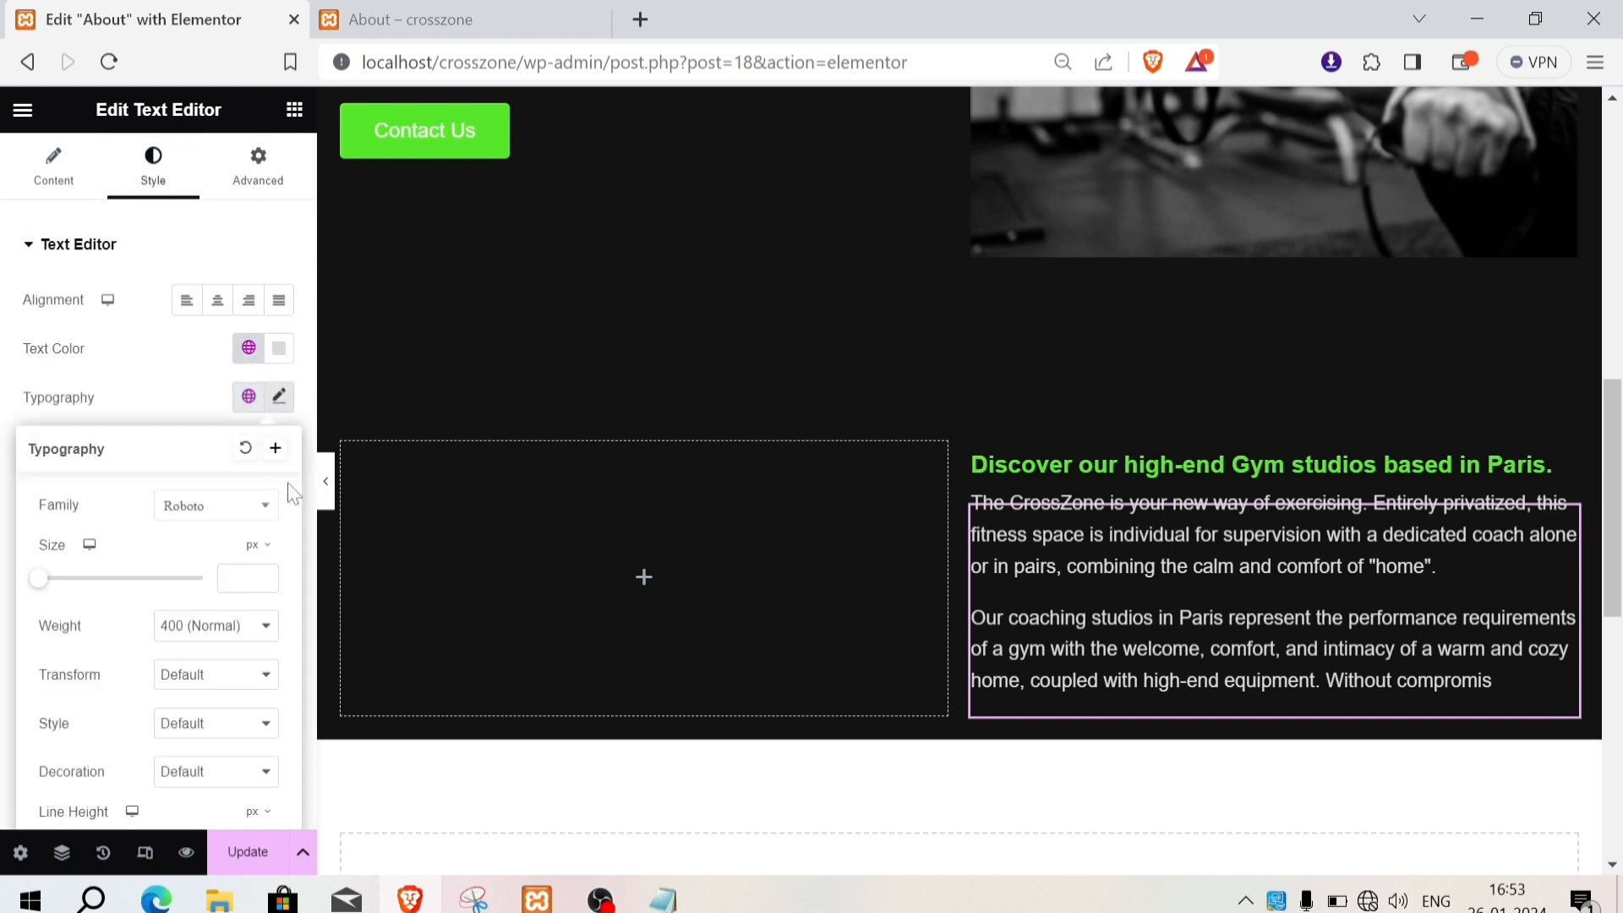
pyautogui.moveTo(44, 584); pyautogui.dragTo(57, 585)
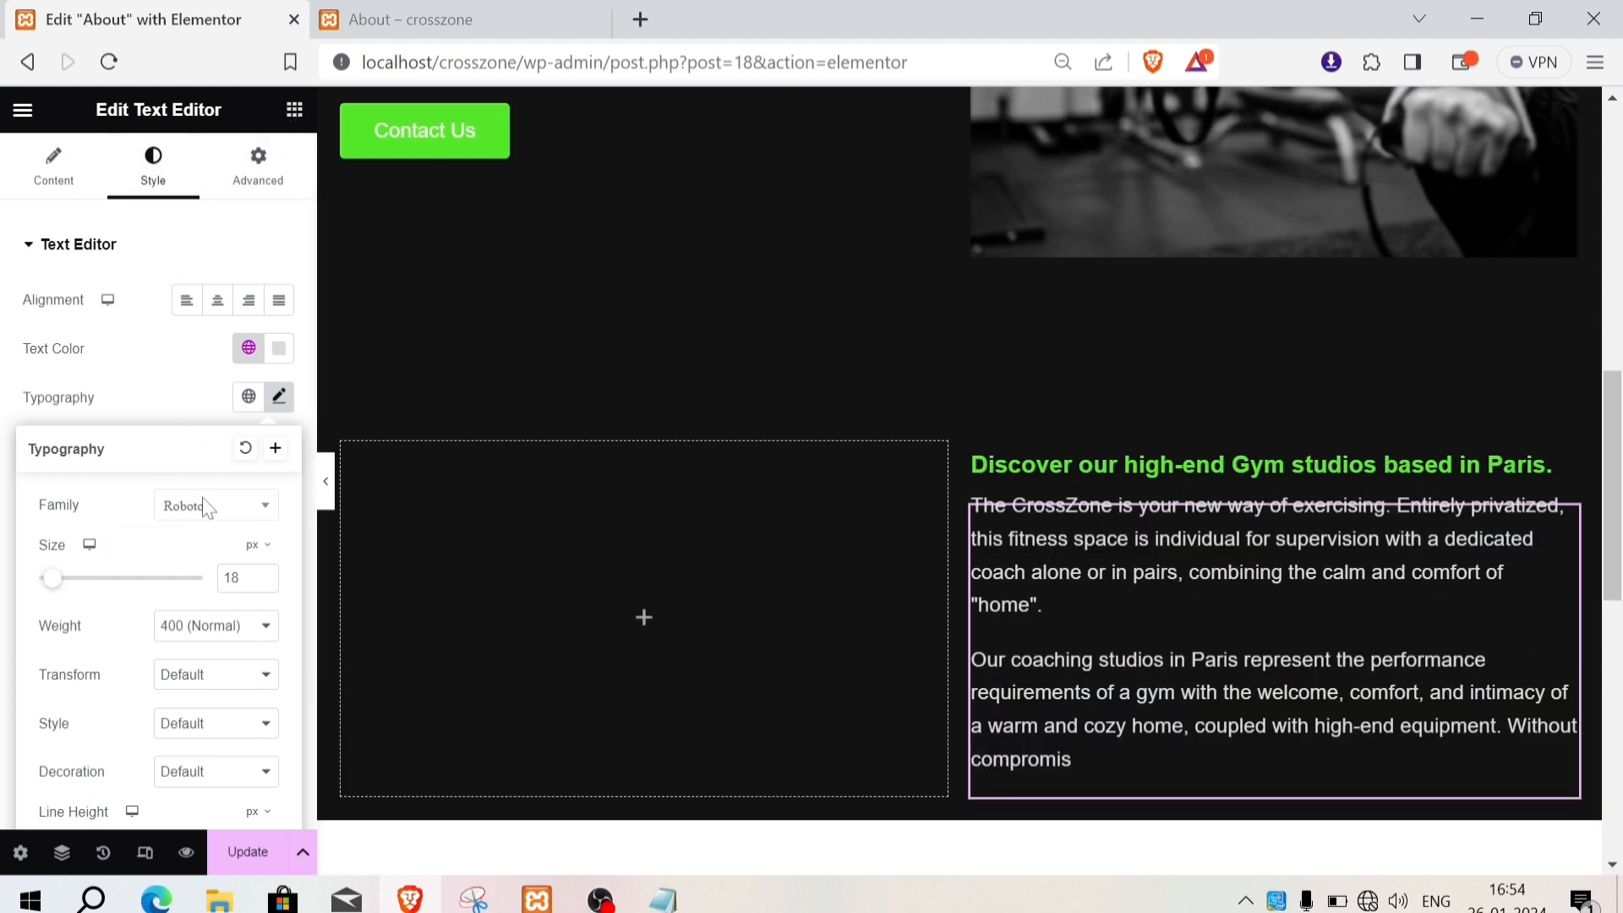
# Step: Add an Image widget to the empty column beside the Discover text and choose the photo of the woman doing sit-ups
pyautogui.click(294, 109)
pyautogui.moveTo(229, 645); pyautogui.dragTo(362, 558)
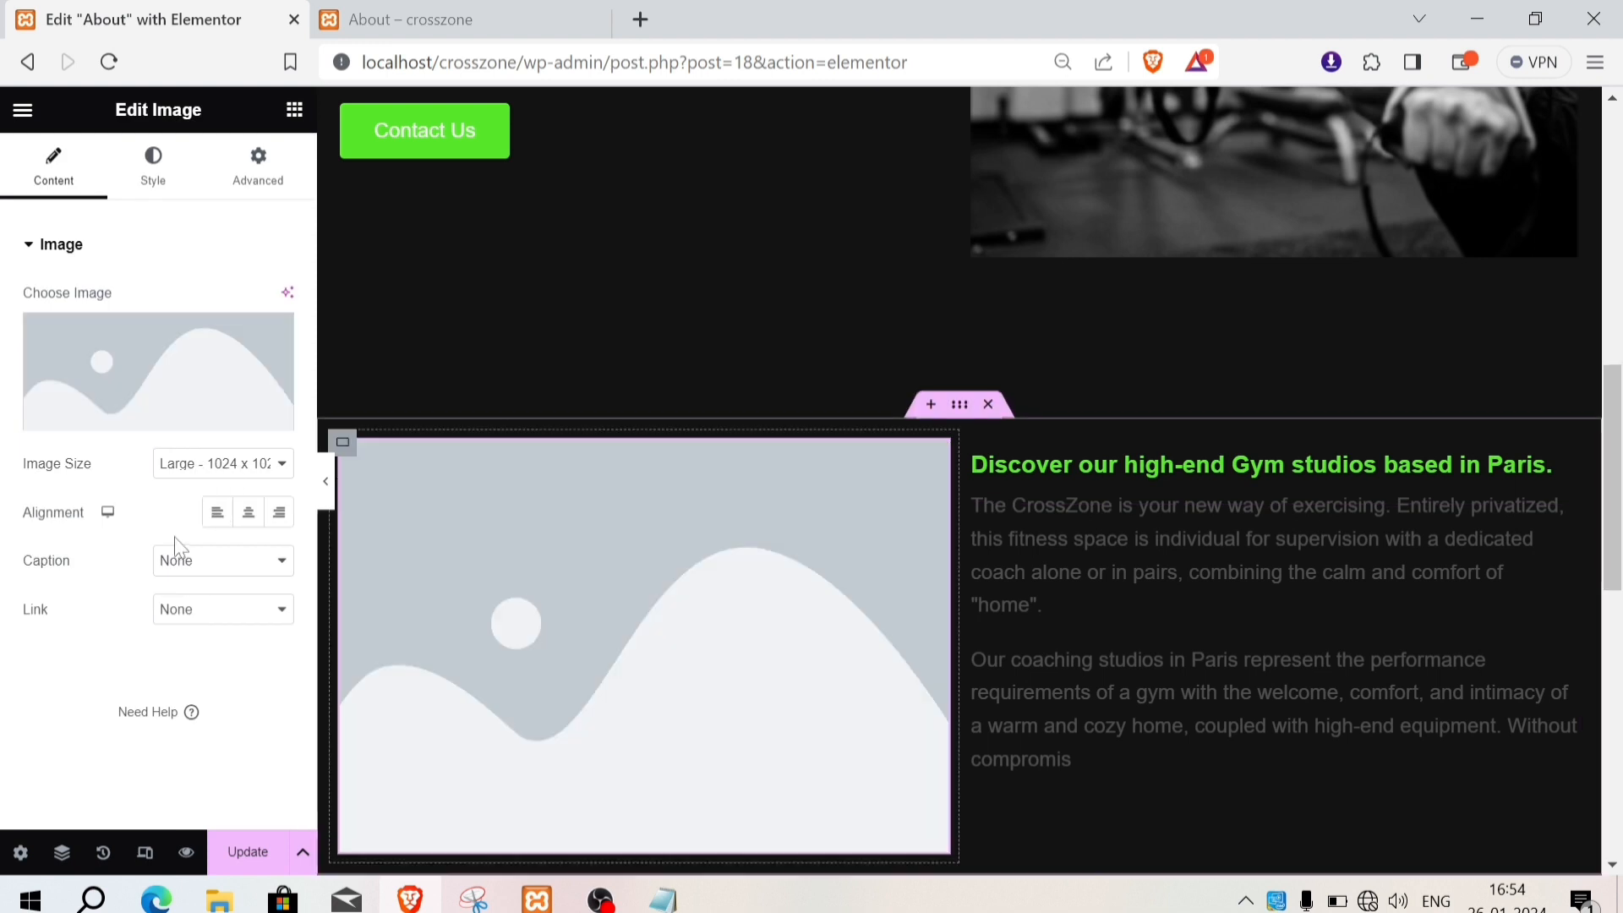
pyautogui.click(188, 385)
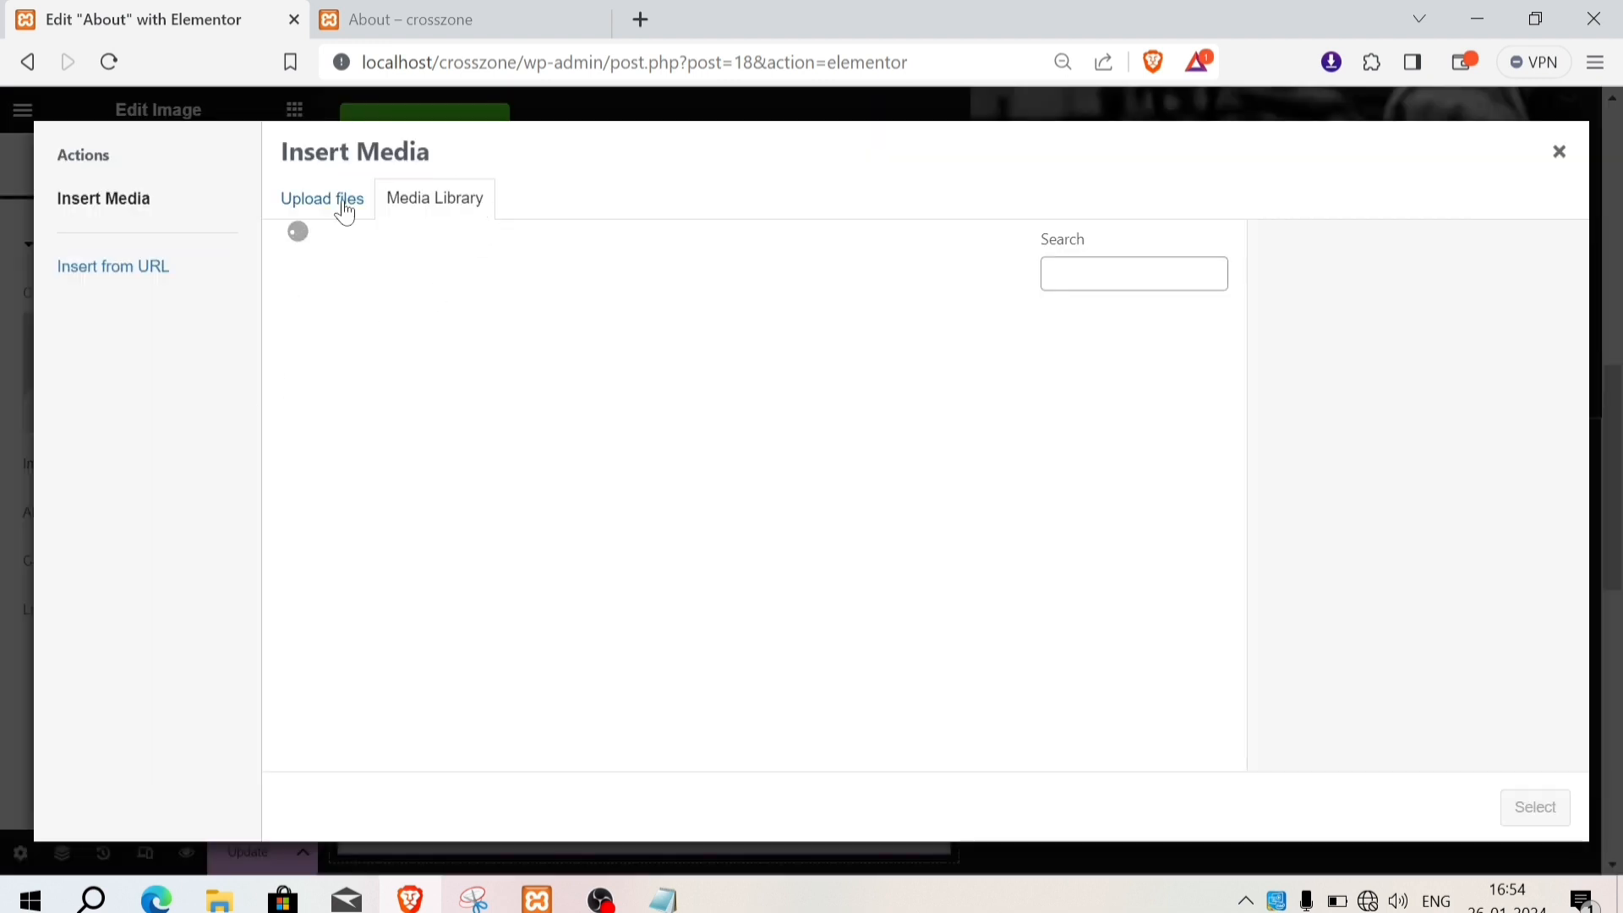
pyautogui.click(443, 212)
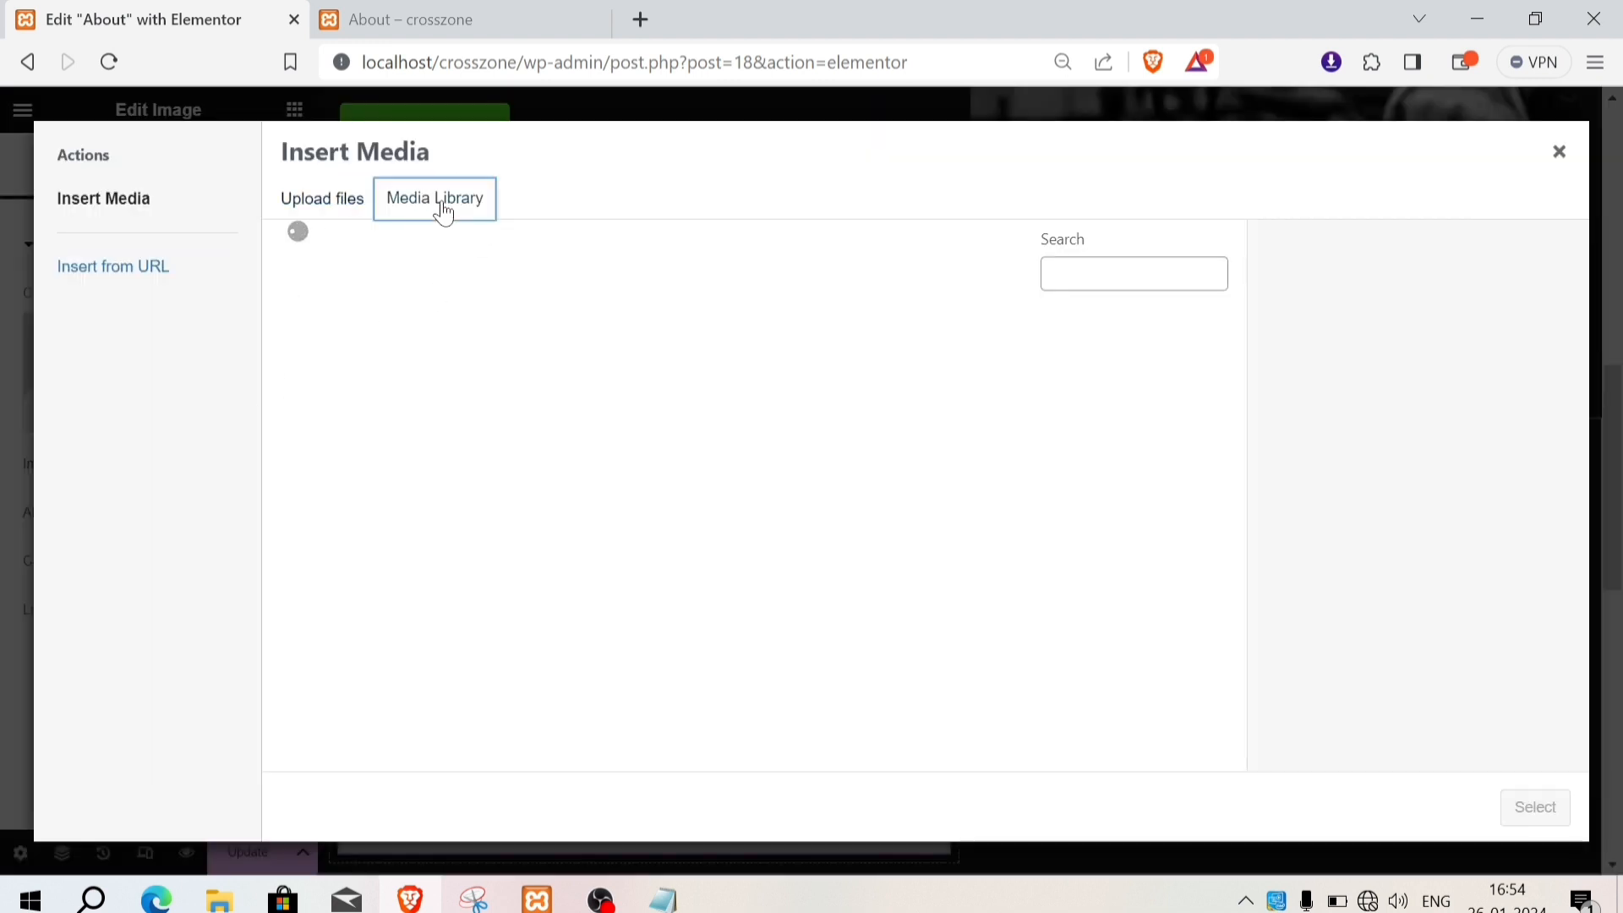
pyautogui.click(710, 376)
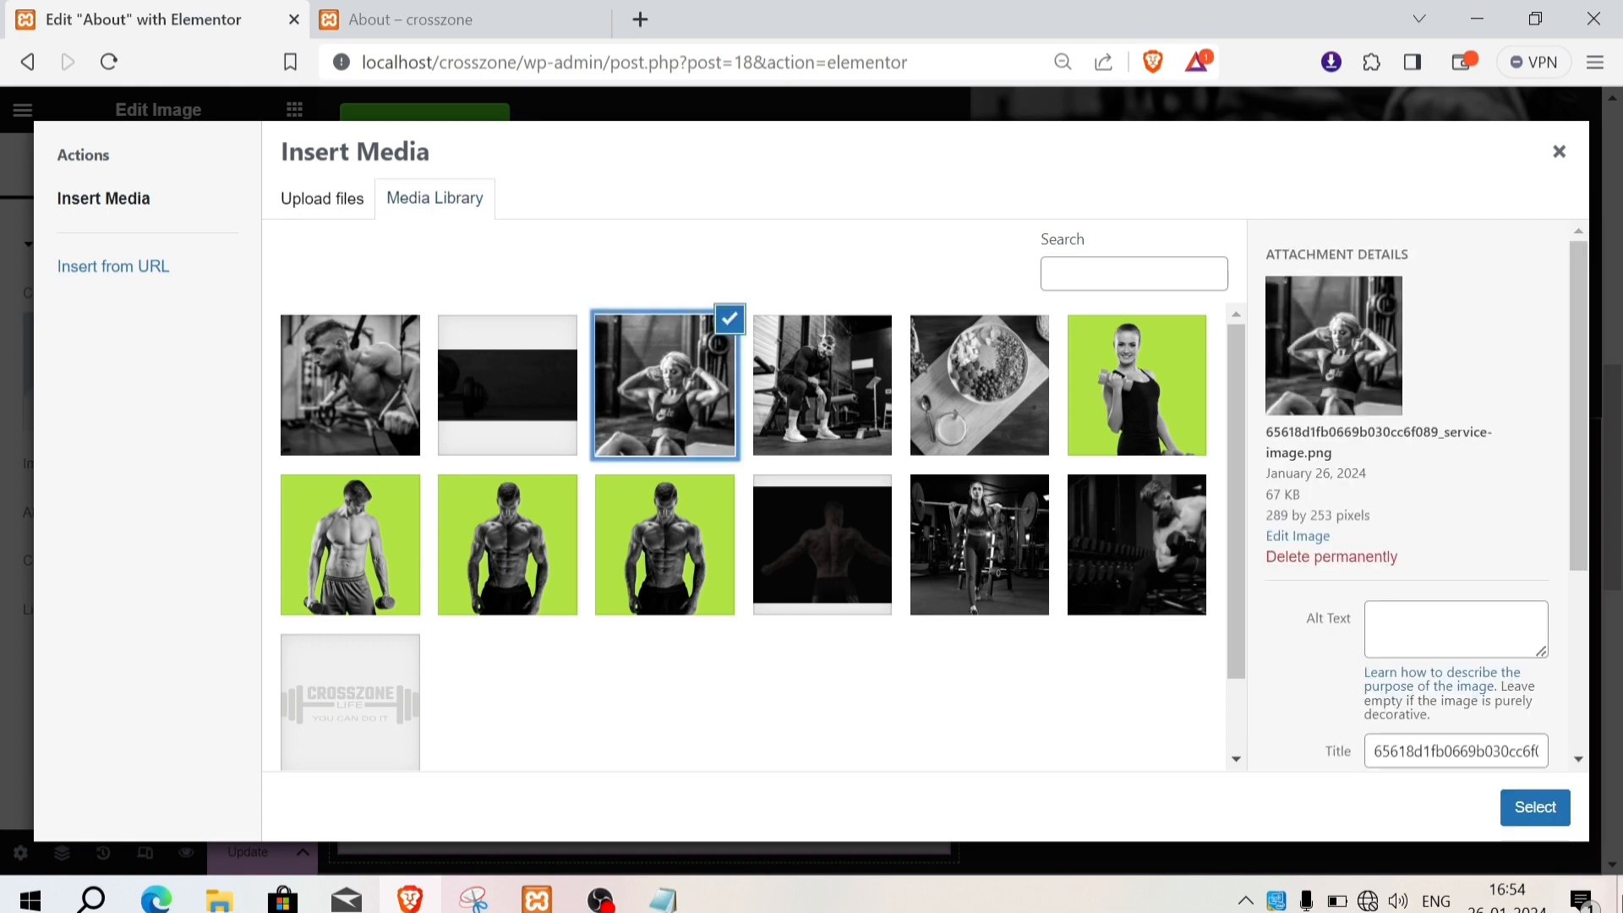
pyautogui.click(1564, 831)
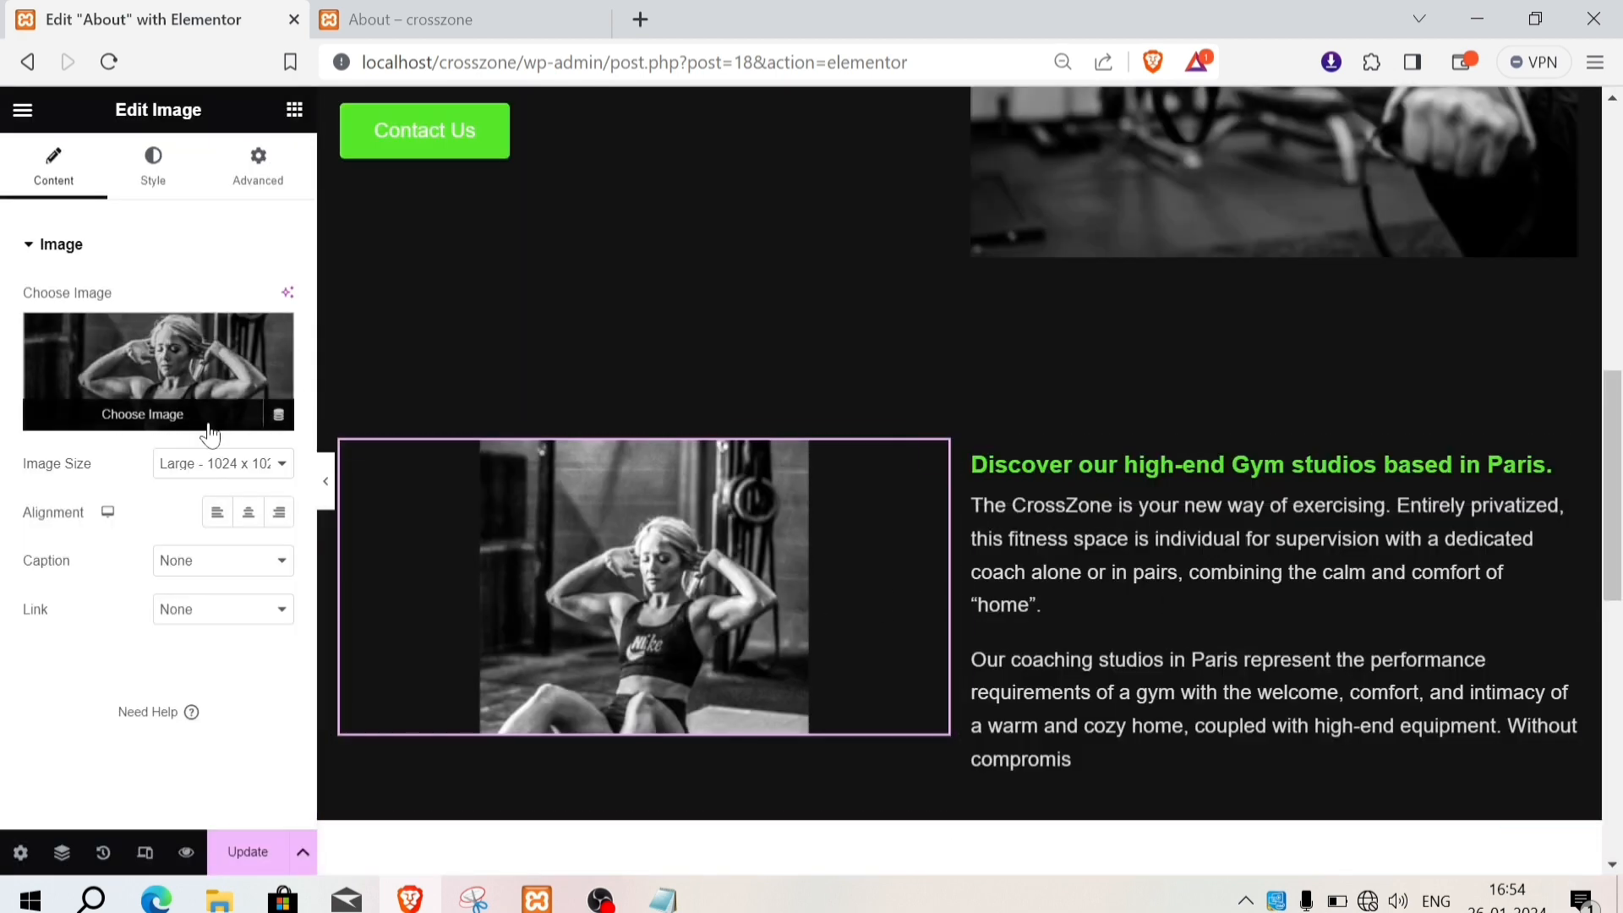
# Step: Set the sit-up photo's width to 92%
pyautogui.click(159, 193)
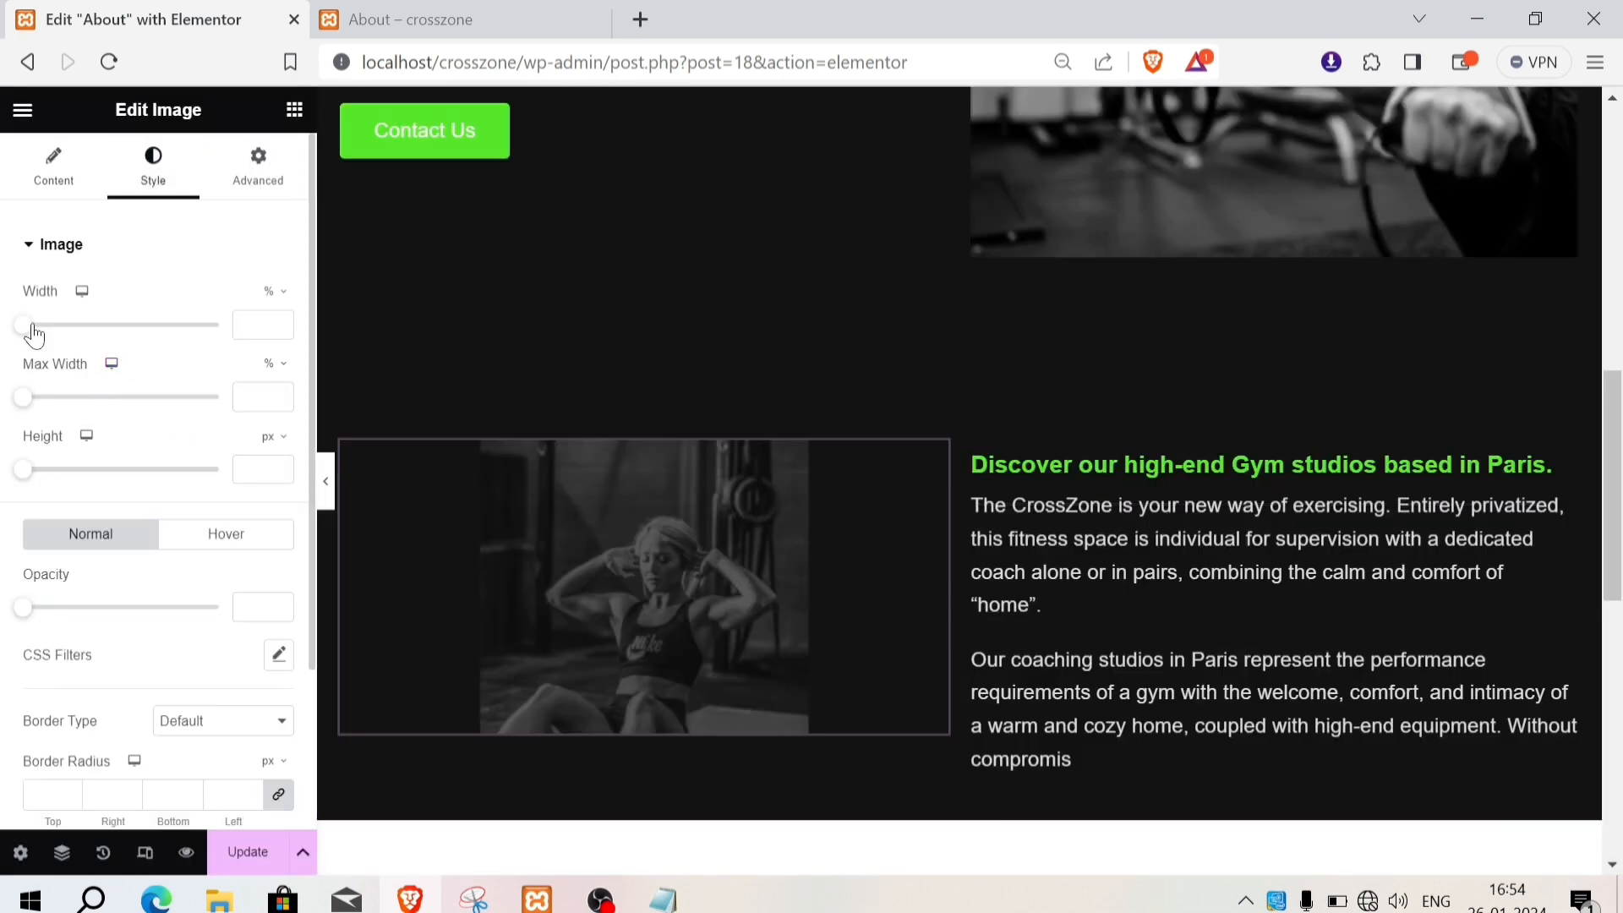
pyautogui.moveTo(27, 328); pyautogui.dragTo(206, 337)
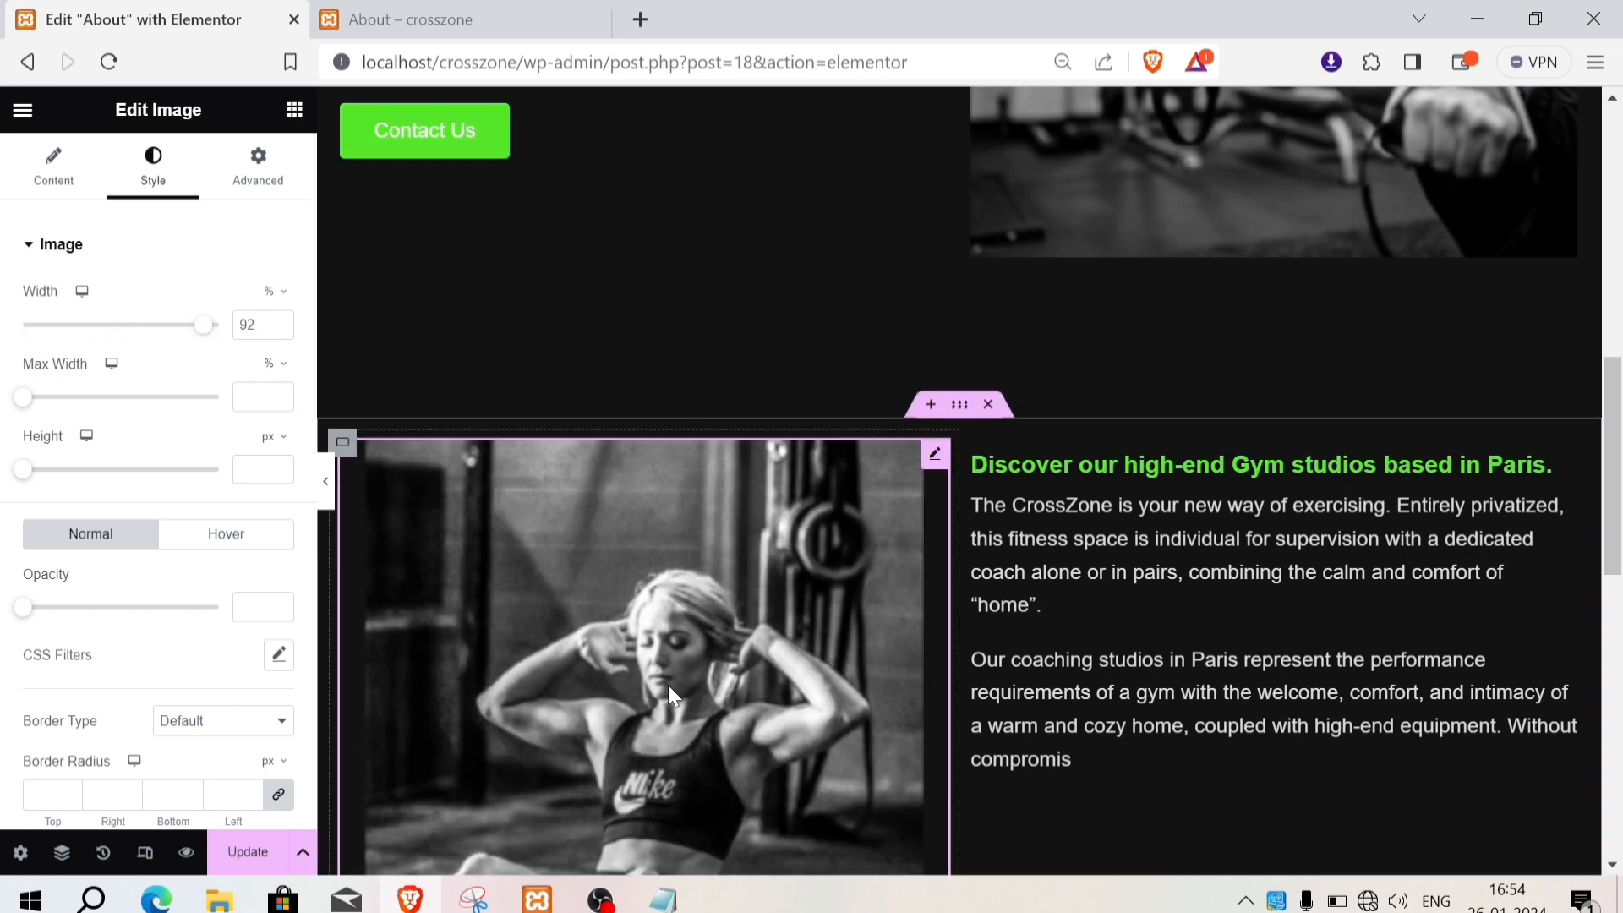
pyautogui.scroll(-5, 671, 686)
pyautogui.scroll(3, 674, 689)
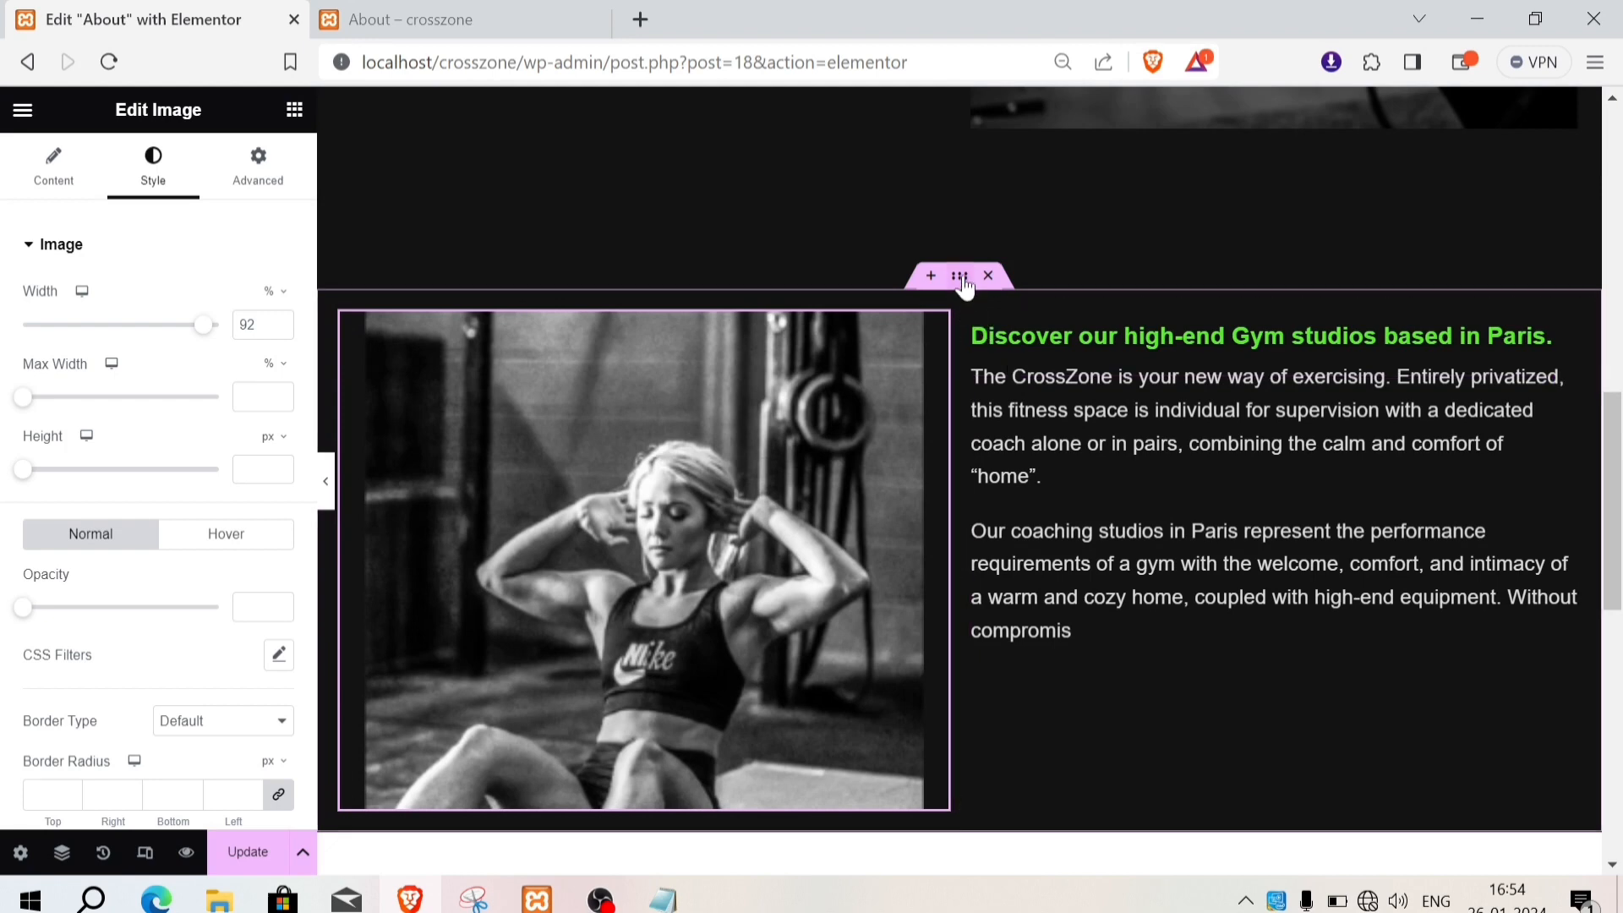
# Step: Set the image-and-text section's container to Full Width content and justify its items with Space Between
pyautogui.click(959, 276)
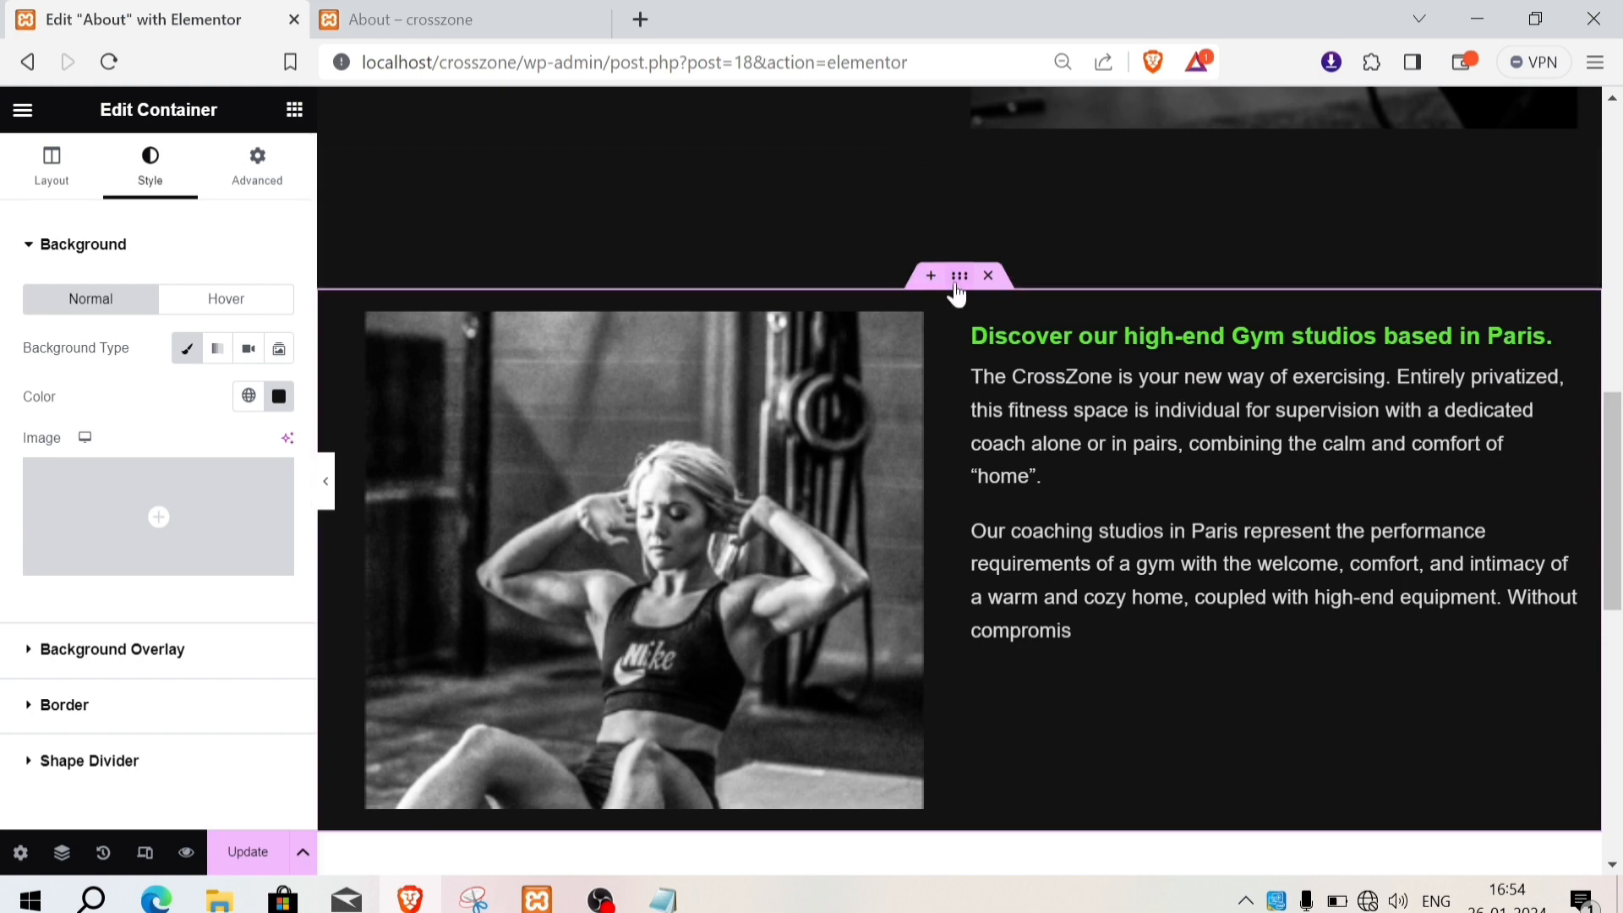
pyautogui.click(52, 166)
pyautogui.click(203, 317)
pyautogui.click(218, 361)
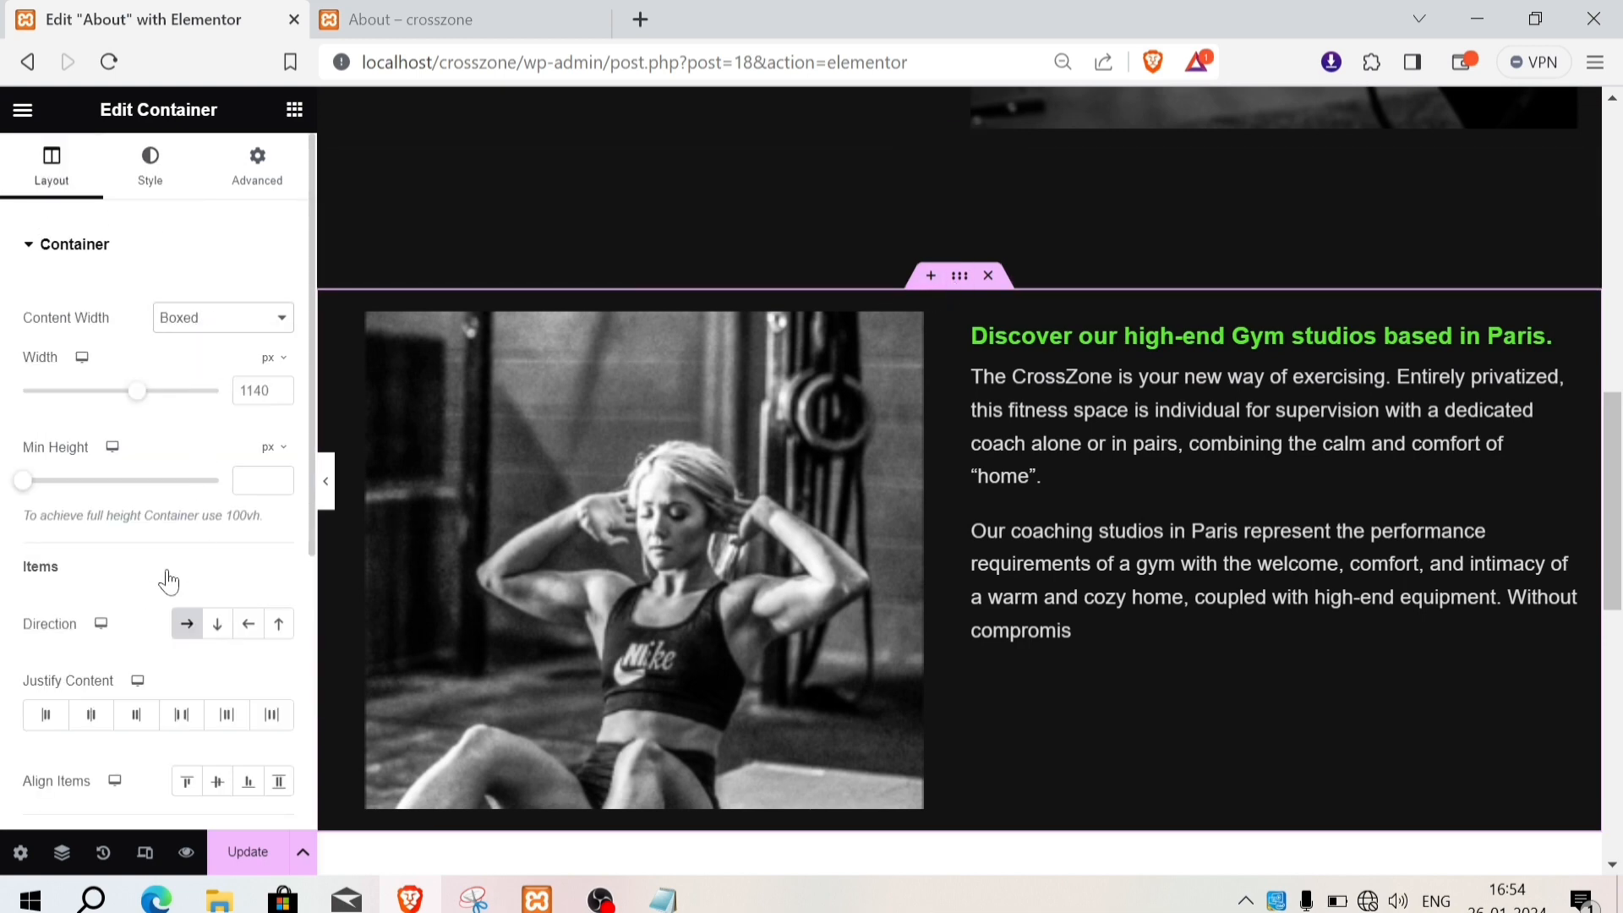
pyautogui.click(181, 714)
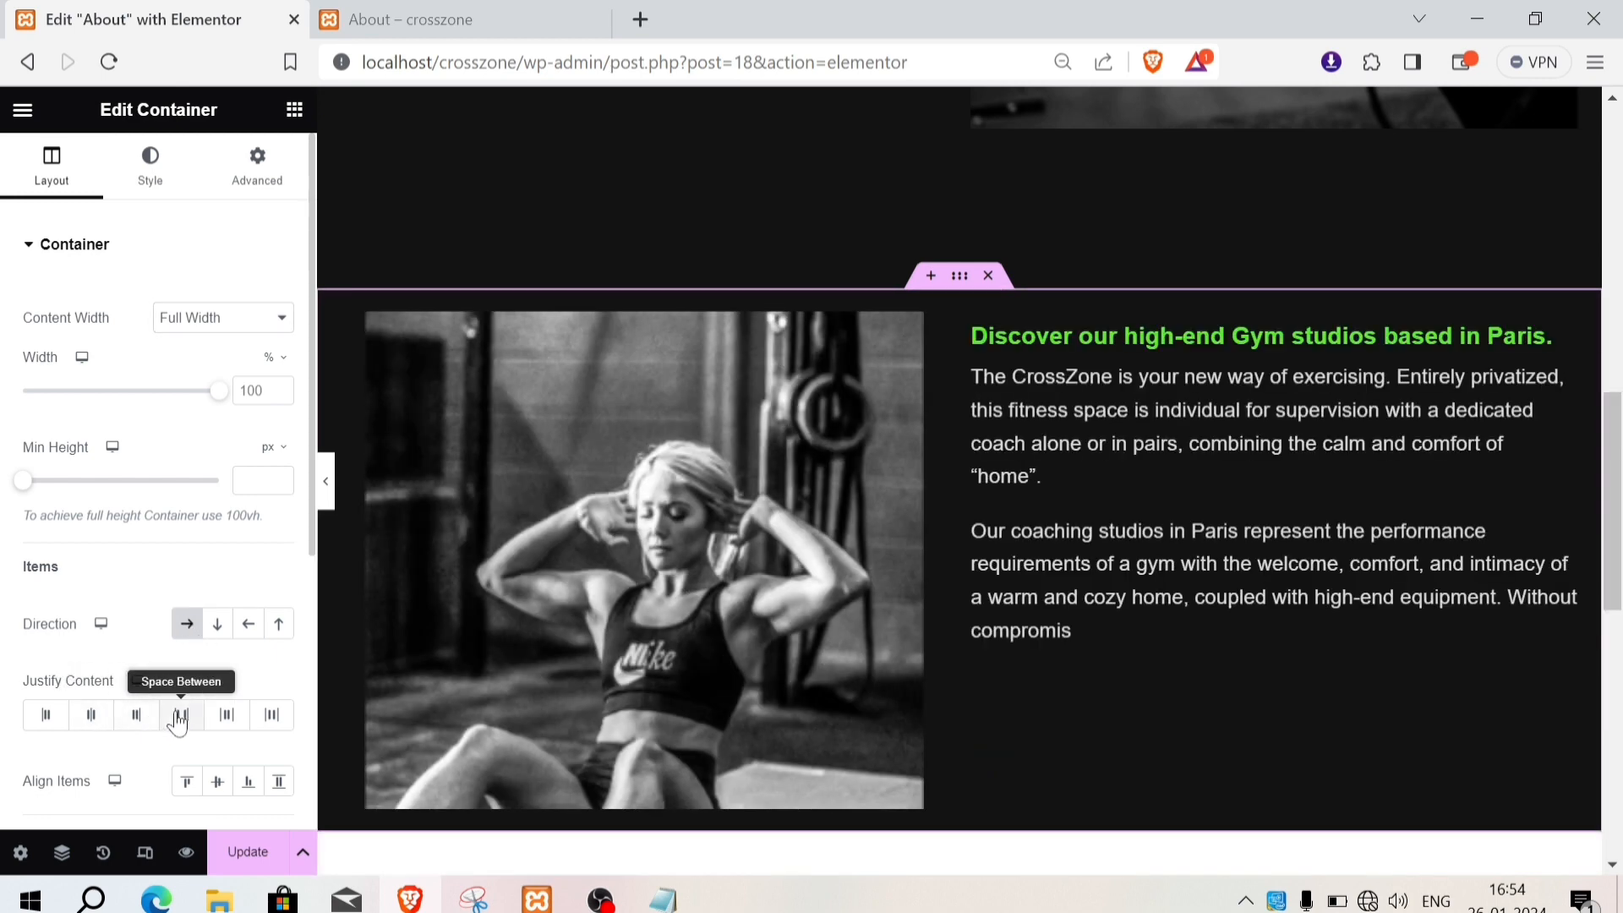
# Step: Add a single-column container below the image-and-text section and place a Spacer of 81 px in it
pyautogui.scroll(-3, 902, 713)
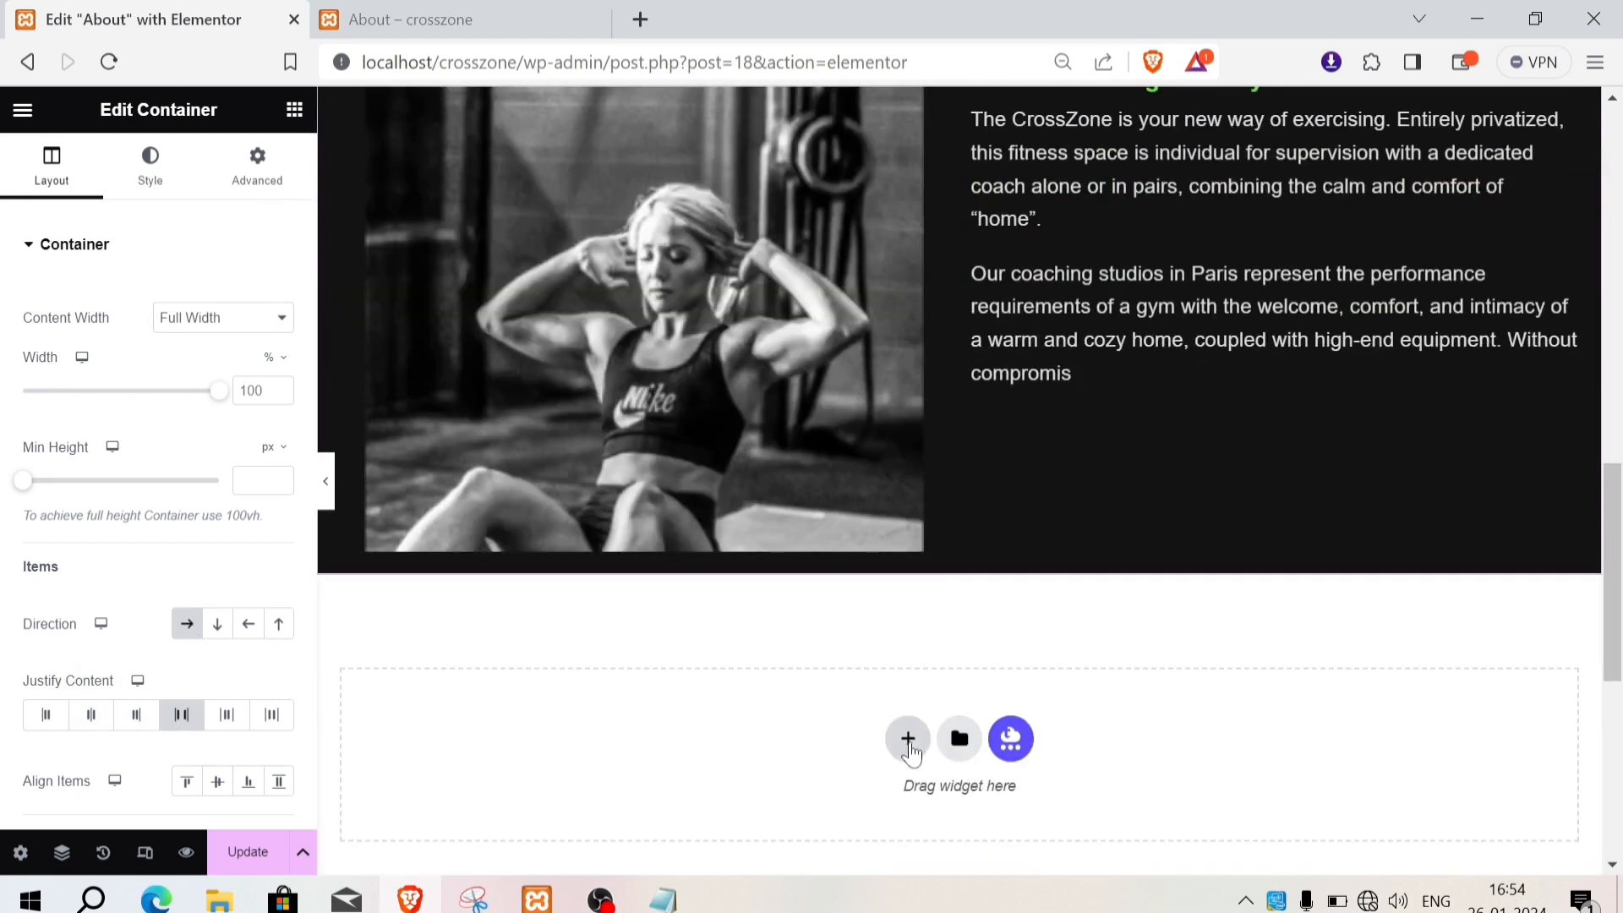
pyautogui.click(909, 747)
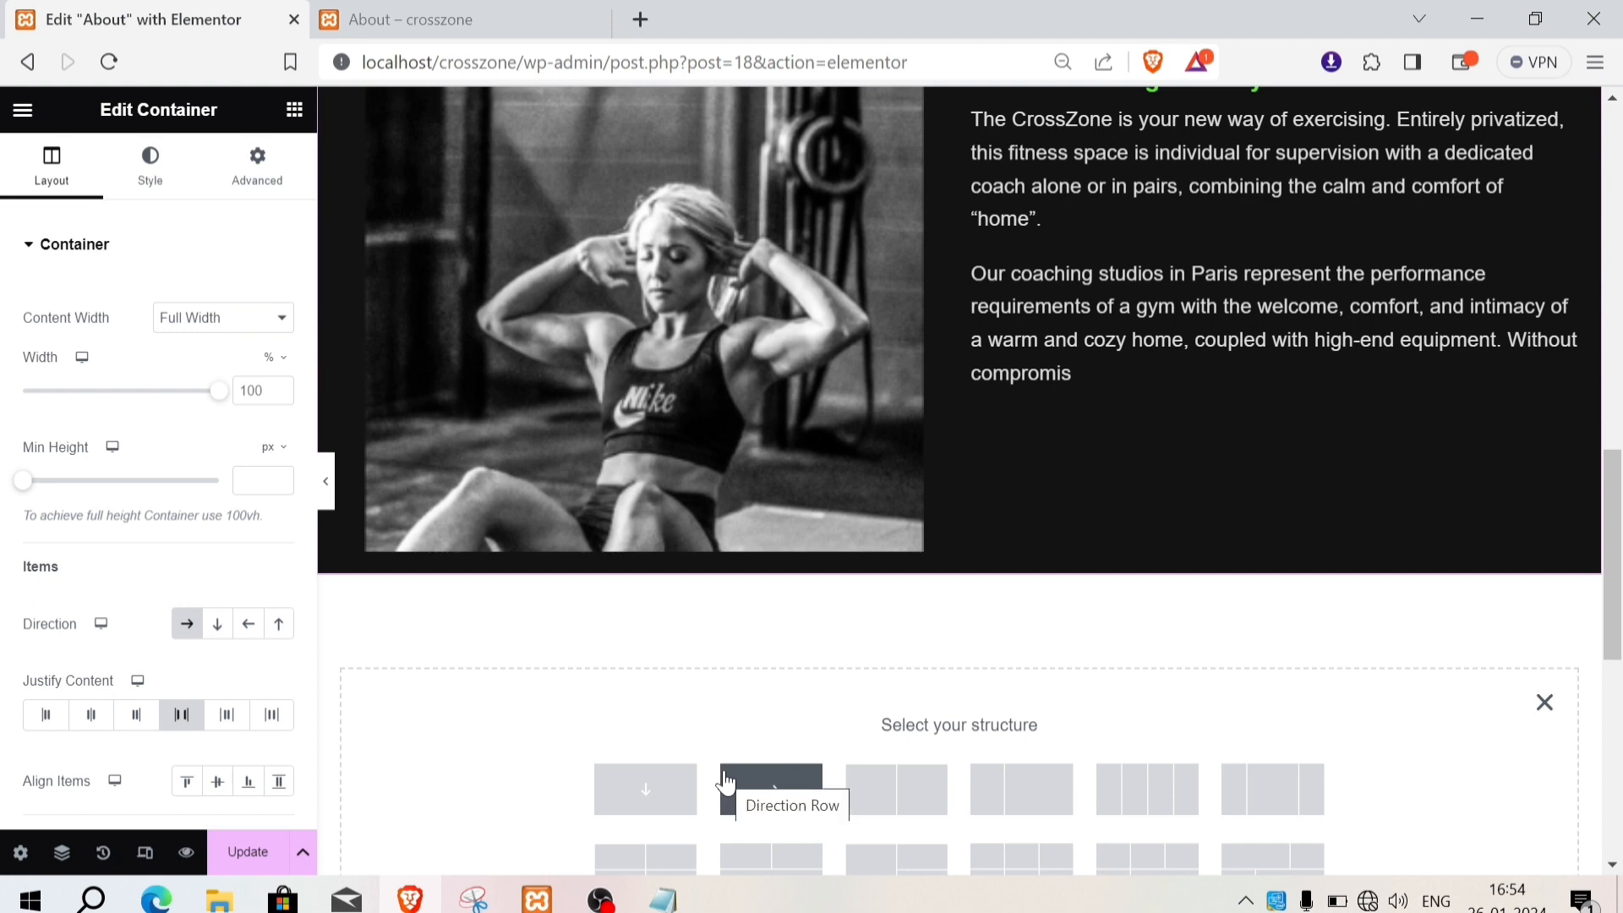
pyautogui.click(677, 788)
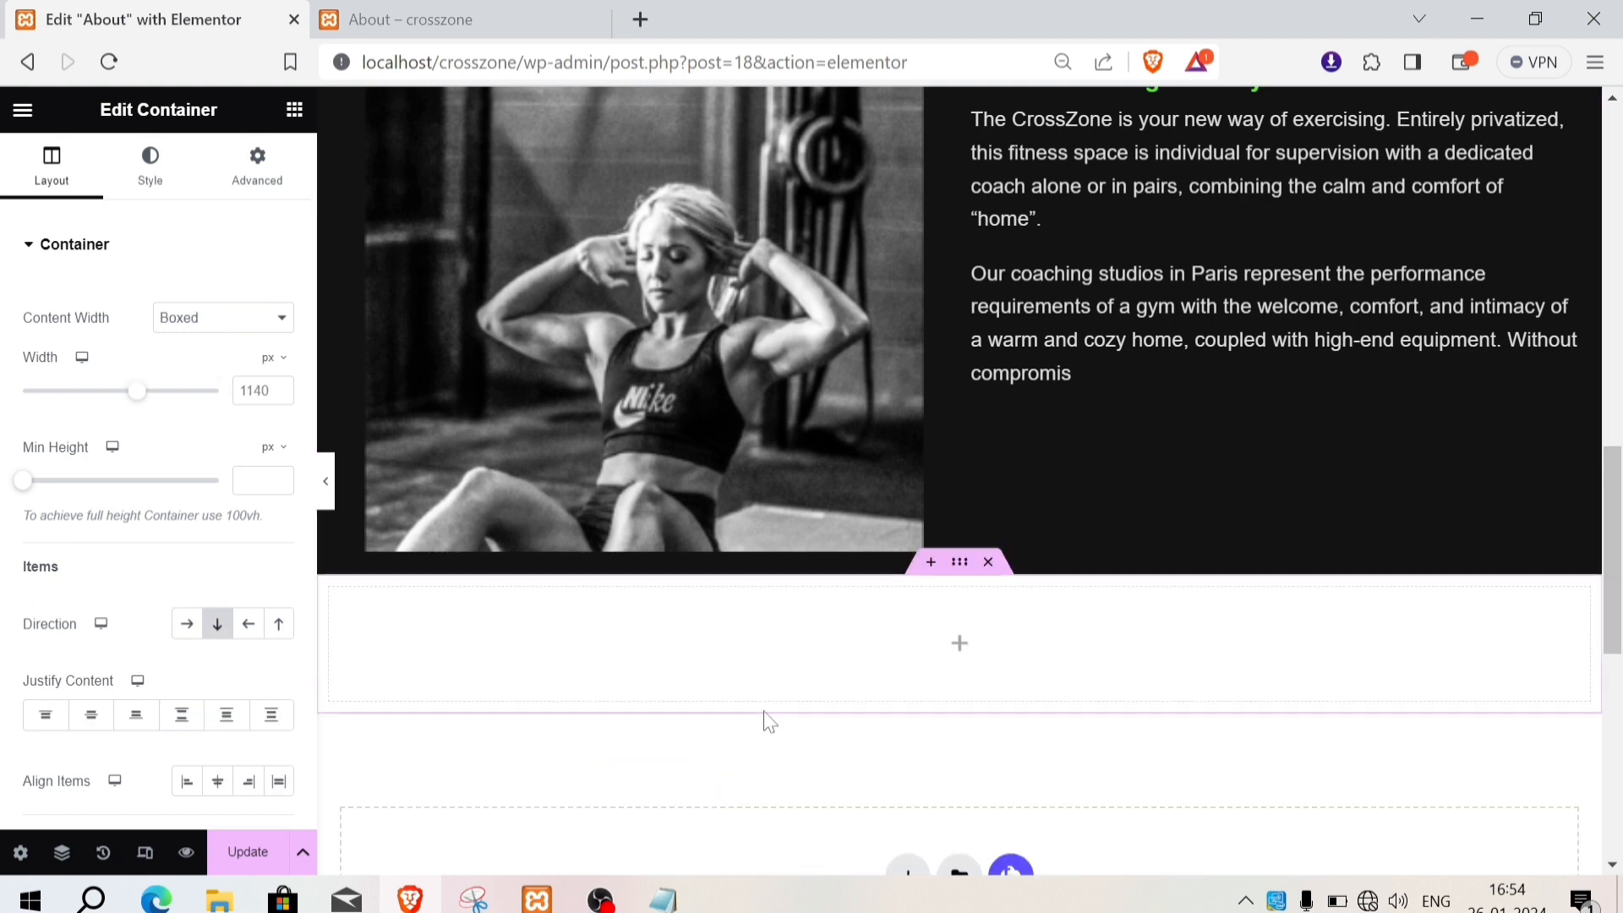
pyautogui.click(294, 109)
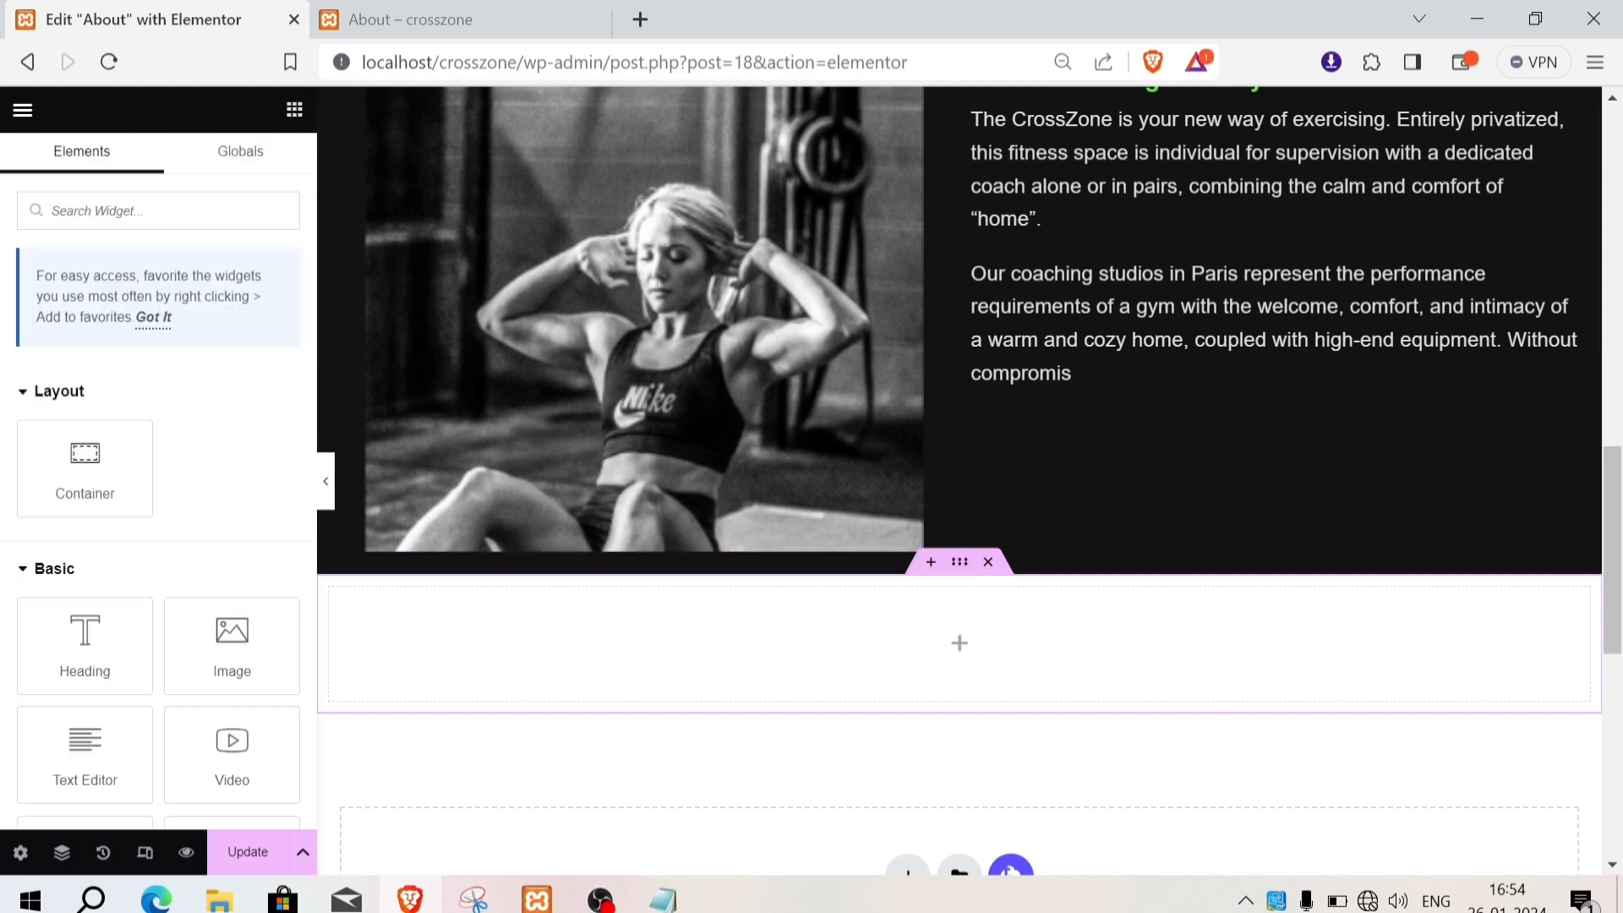
pyautogui.scroll(-2, 102, 719)
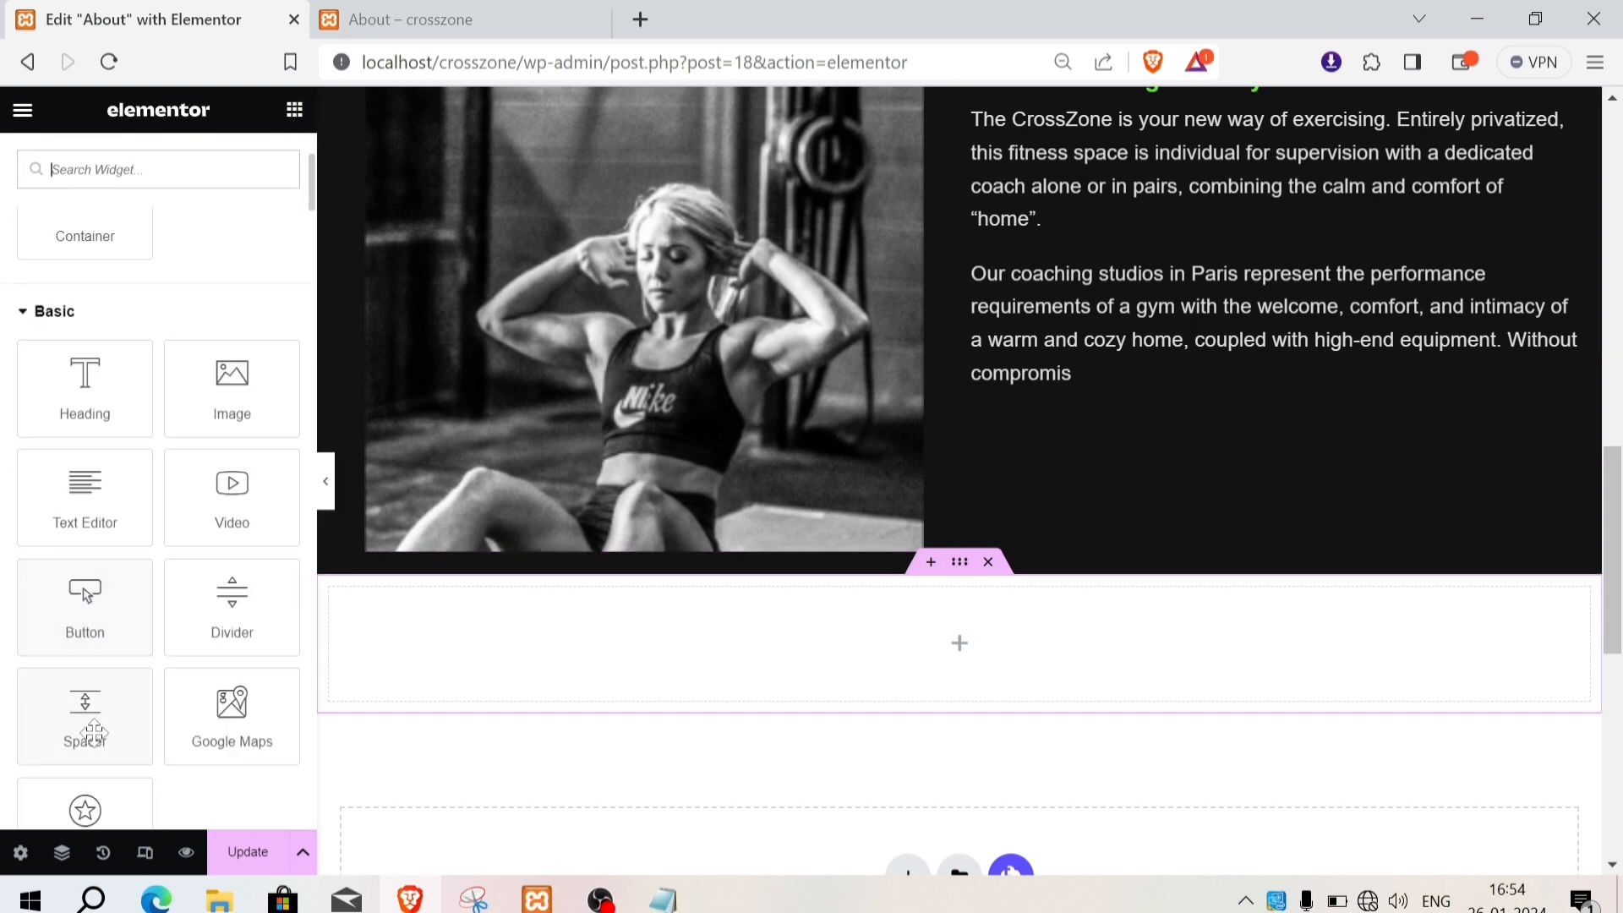
pyautogui.moveTo(85, 718); pyautogui.dragTo(883, 706)
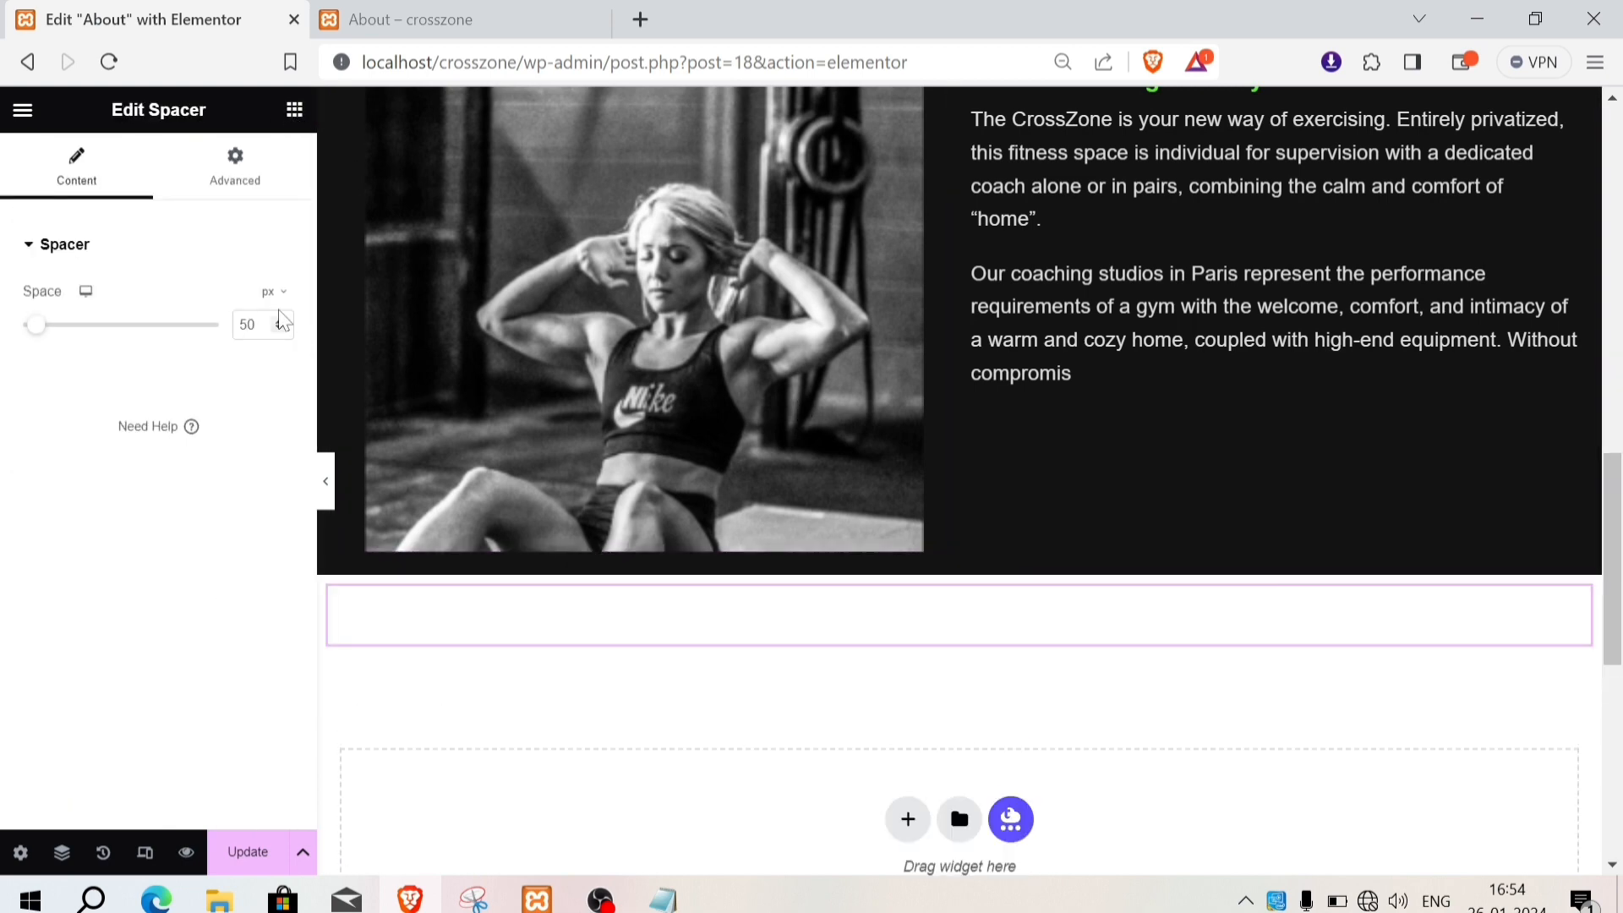
pyautogui.moveTo(34, 326); pyautogui.dragTo(46, 325)
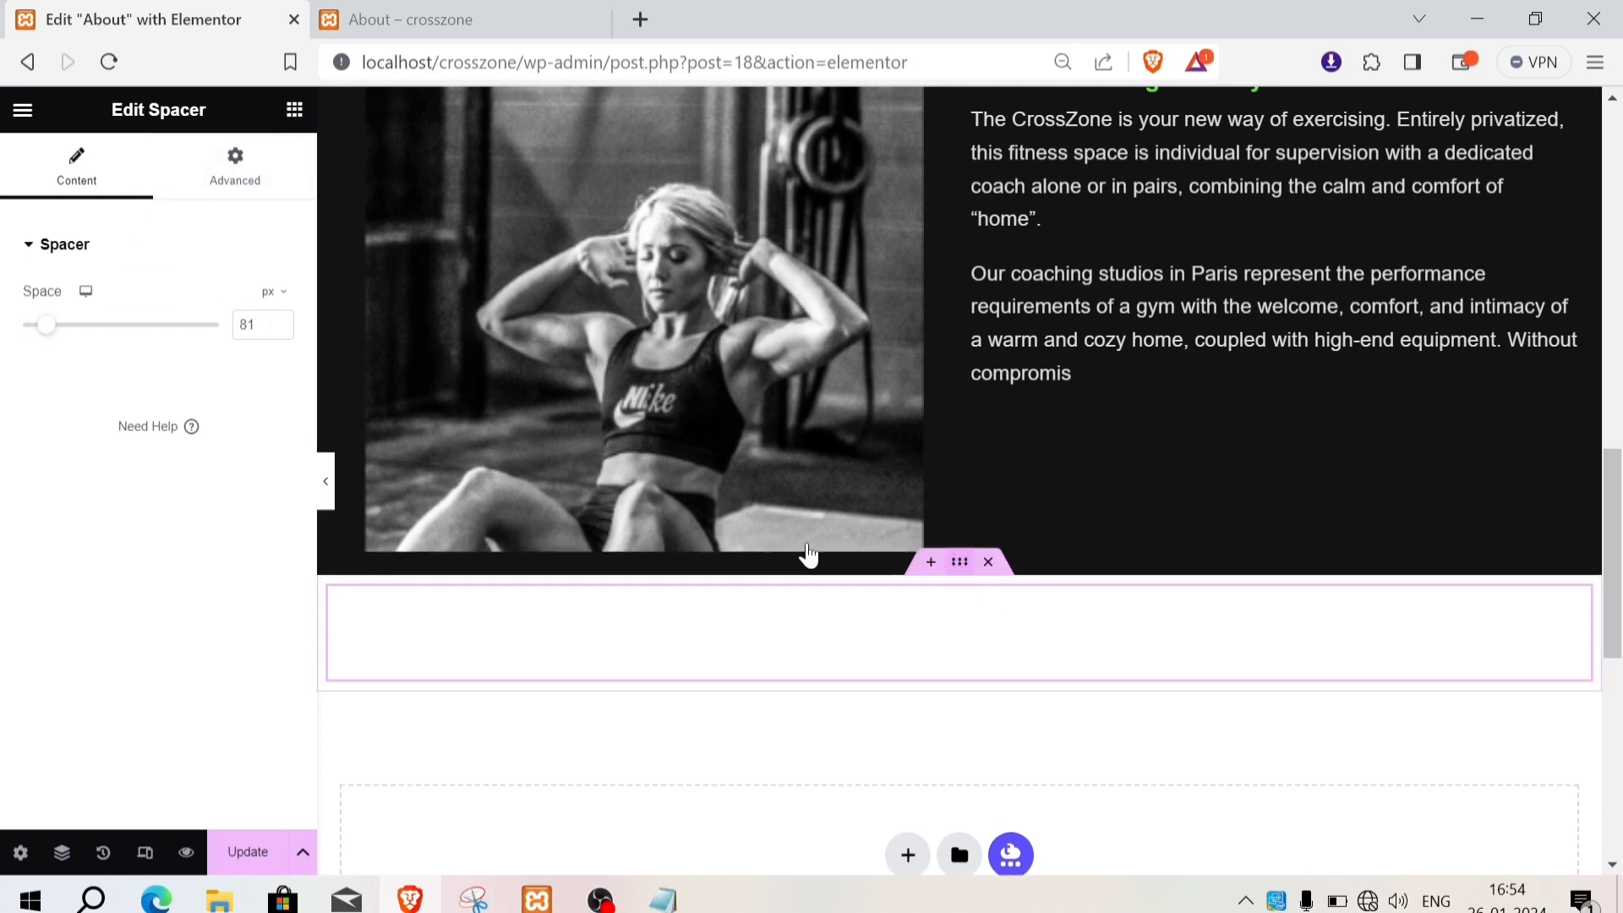
# Step: Give the spacer's container a classic background in colour #131313
pyautogui.click(807, 554)
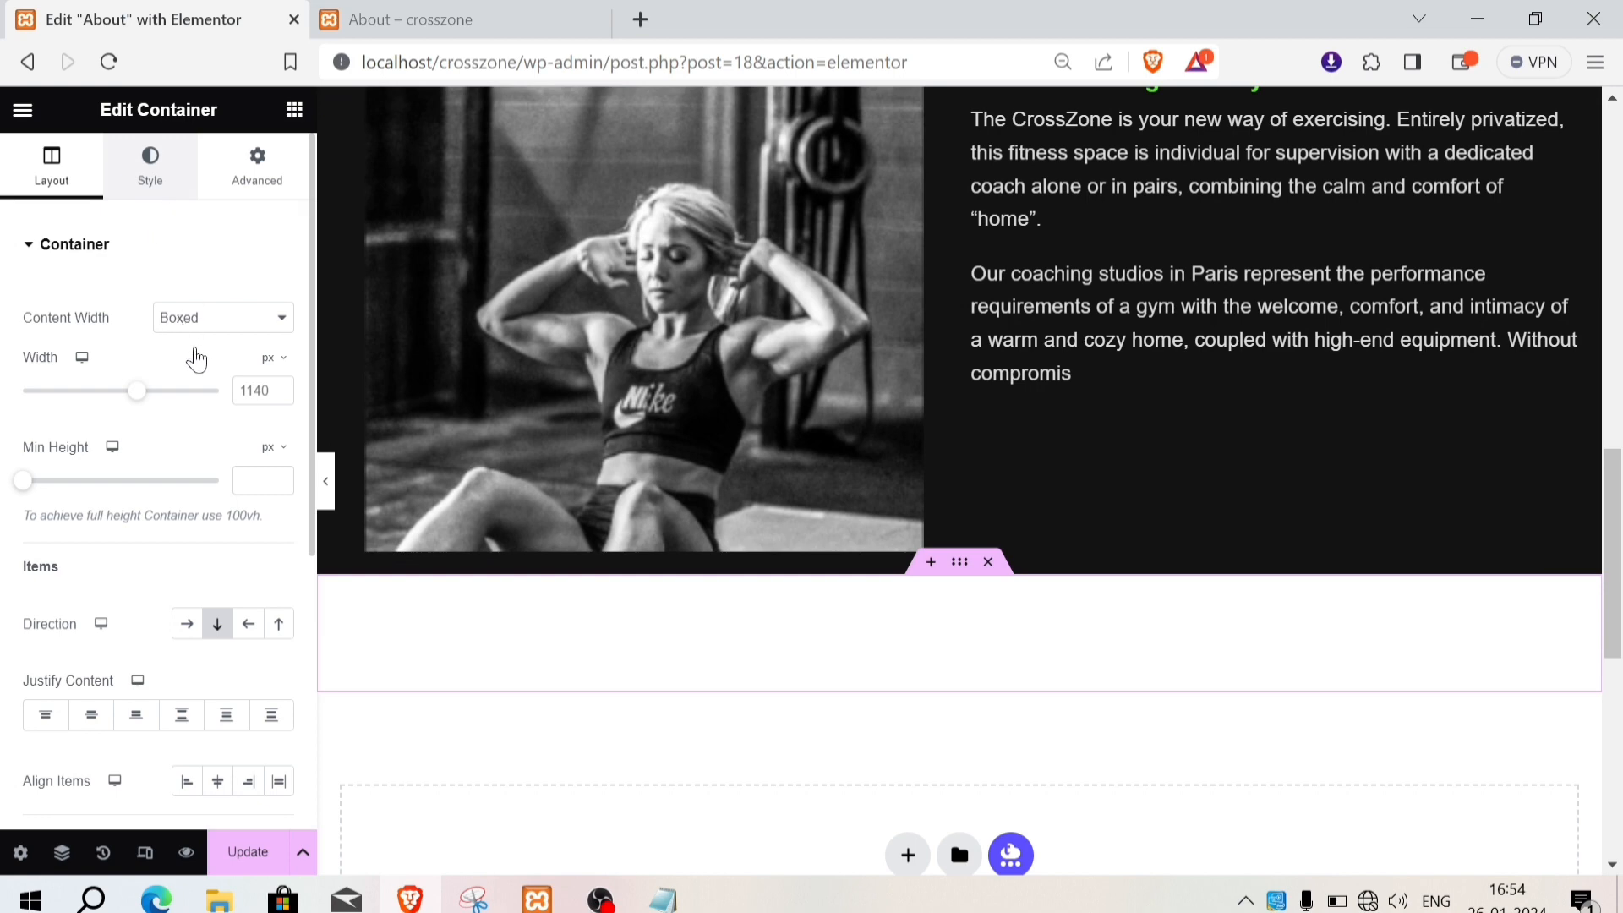
pyautogui.click(186, 348)
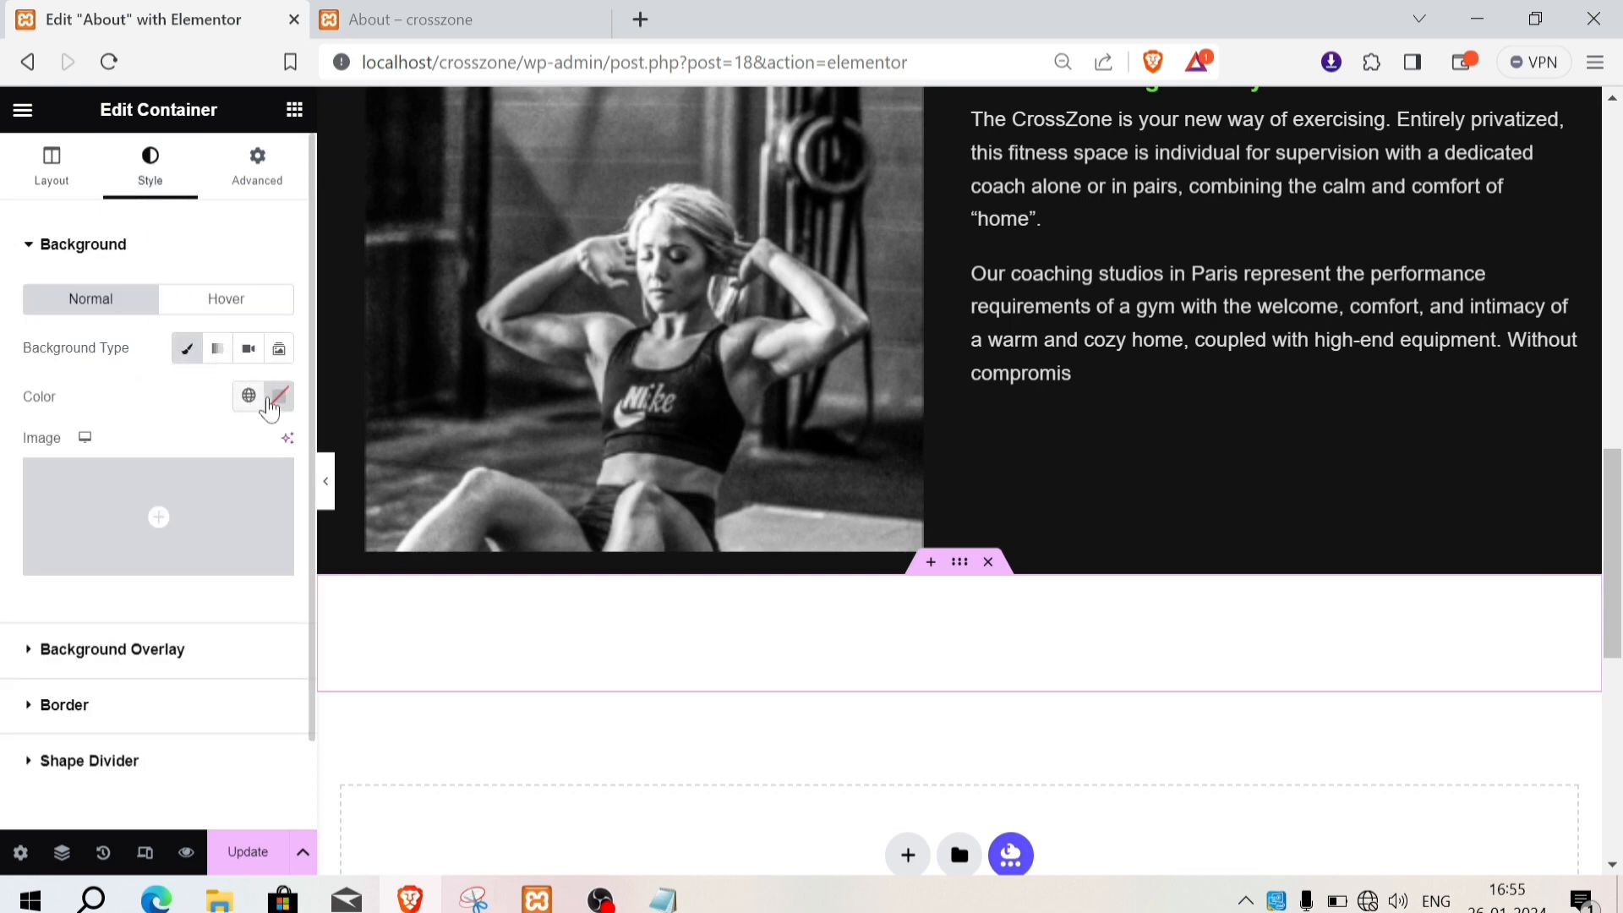
pyautogui.click(279, 396)
pyautogui.write('#')
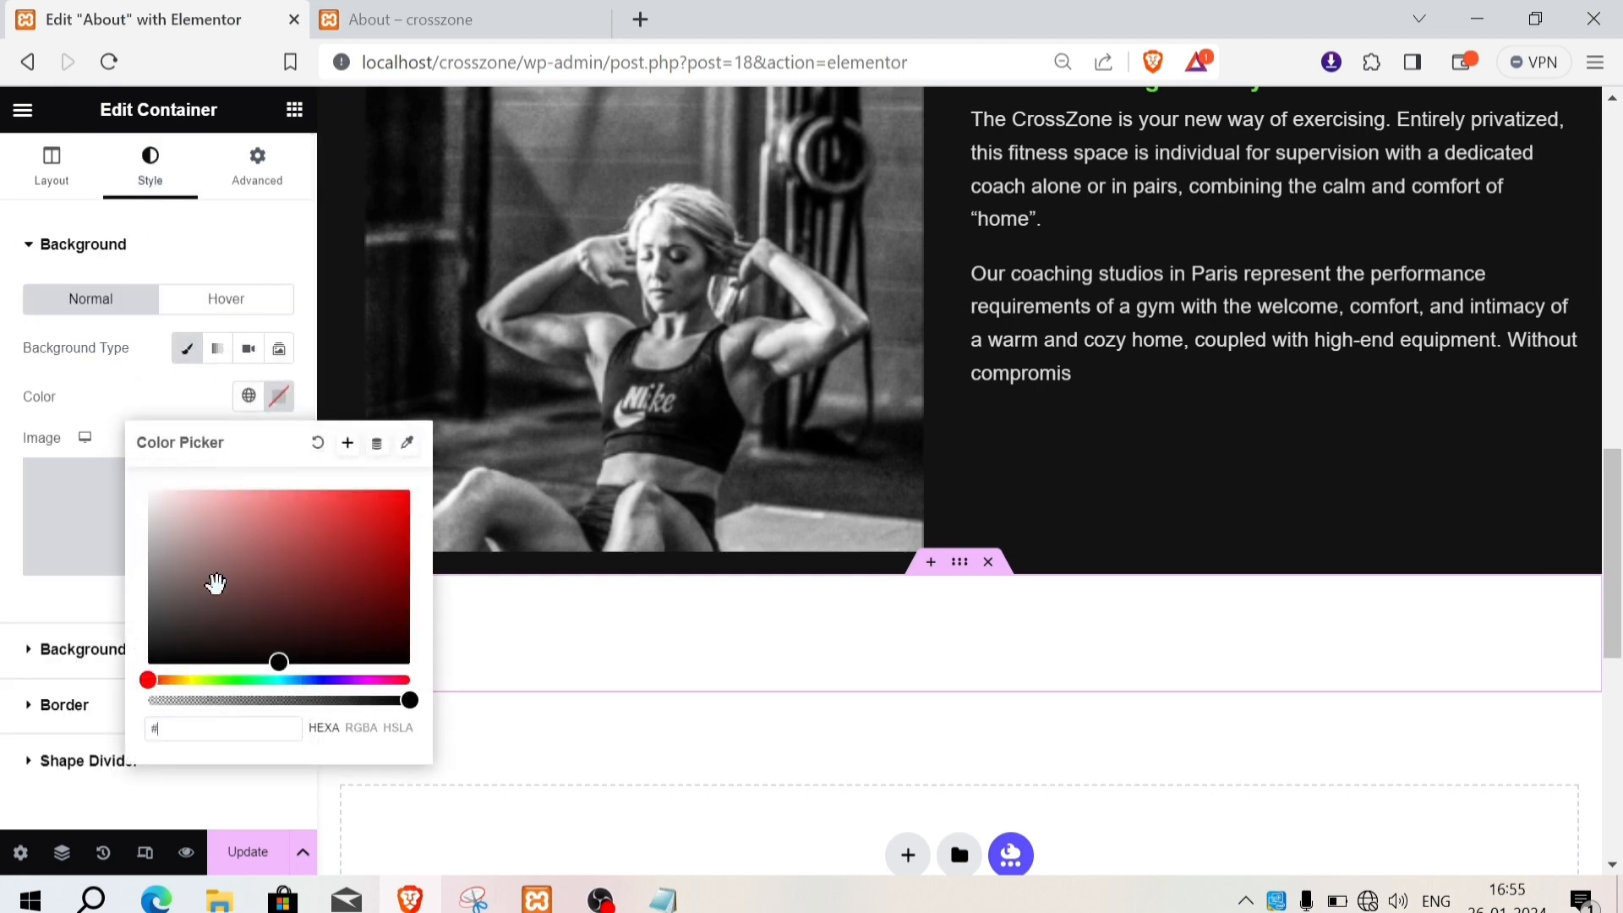
pyautogui.write('131313')
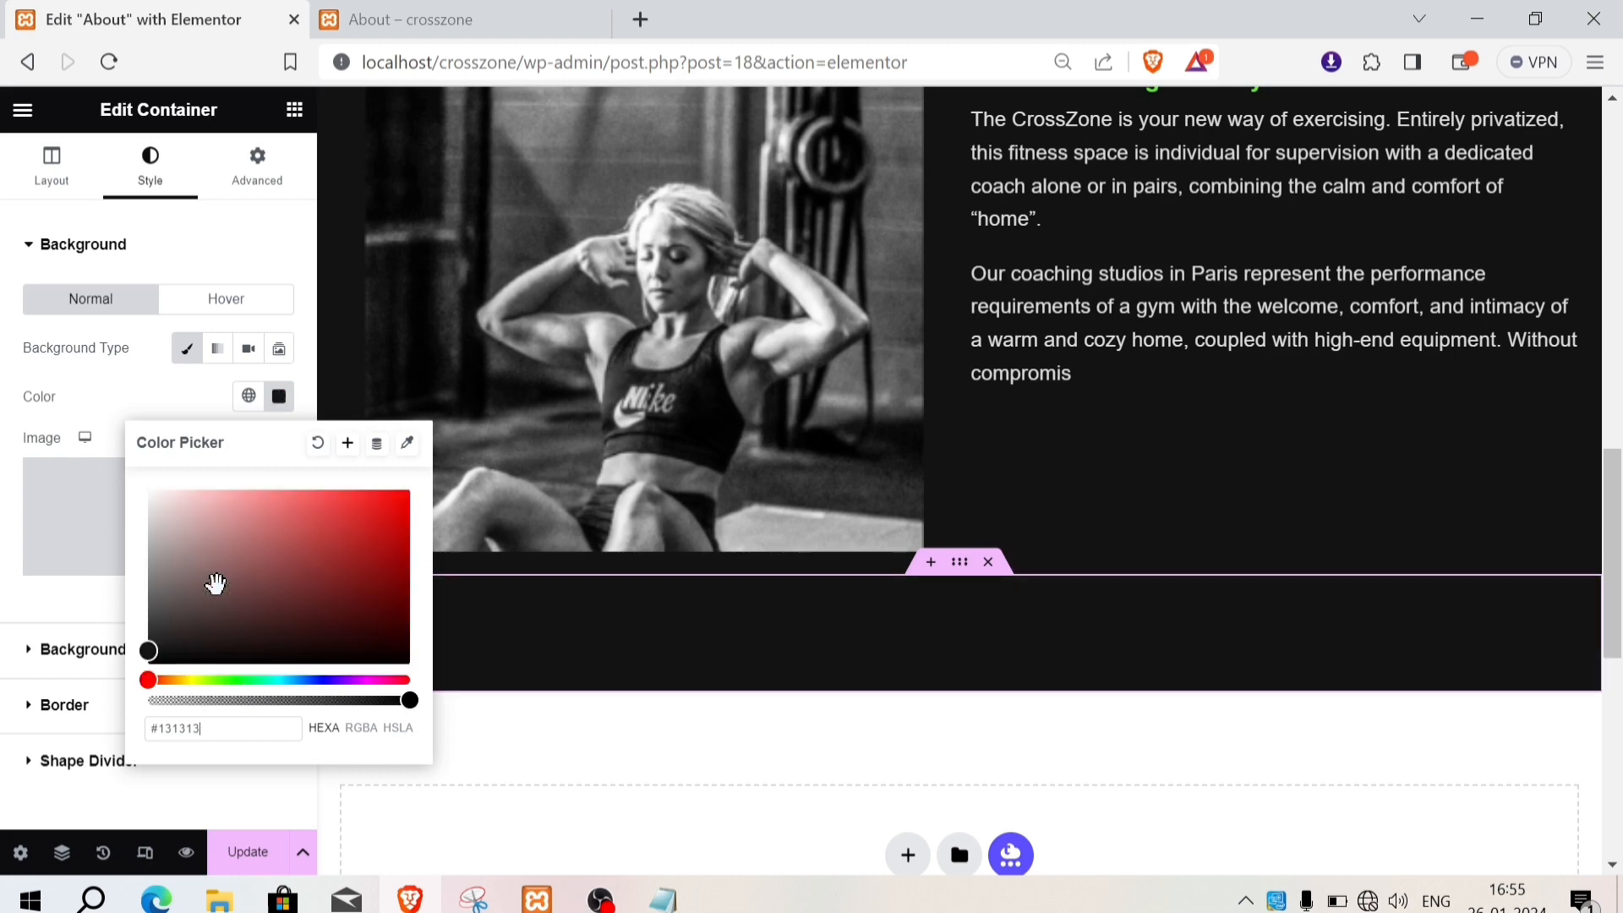
pyautogui.click(876, 714)
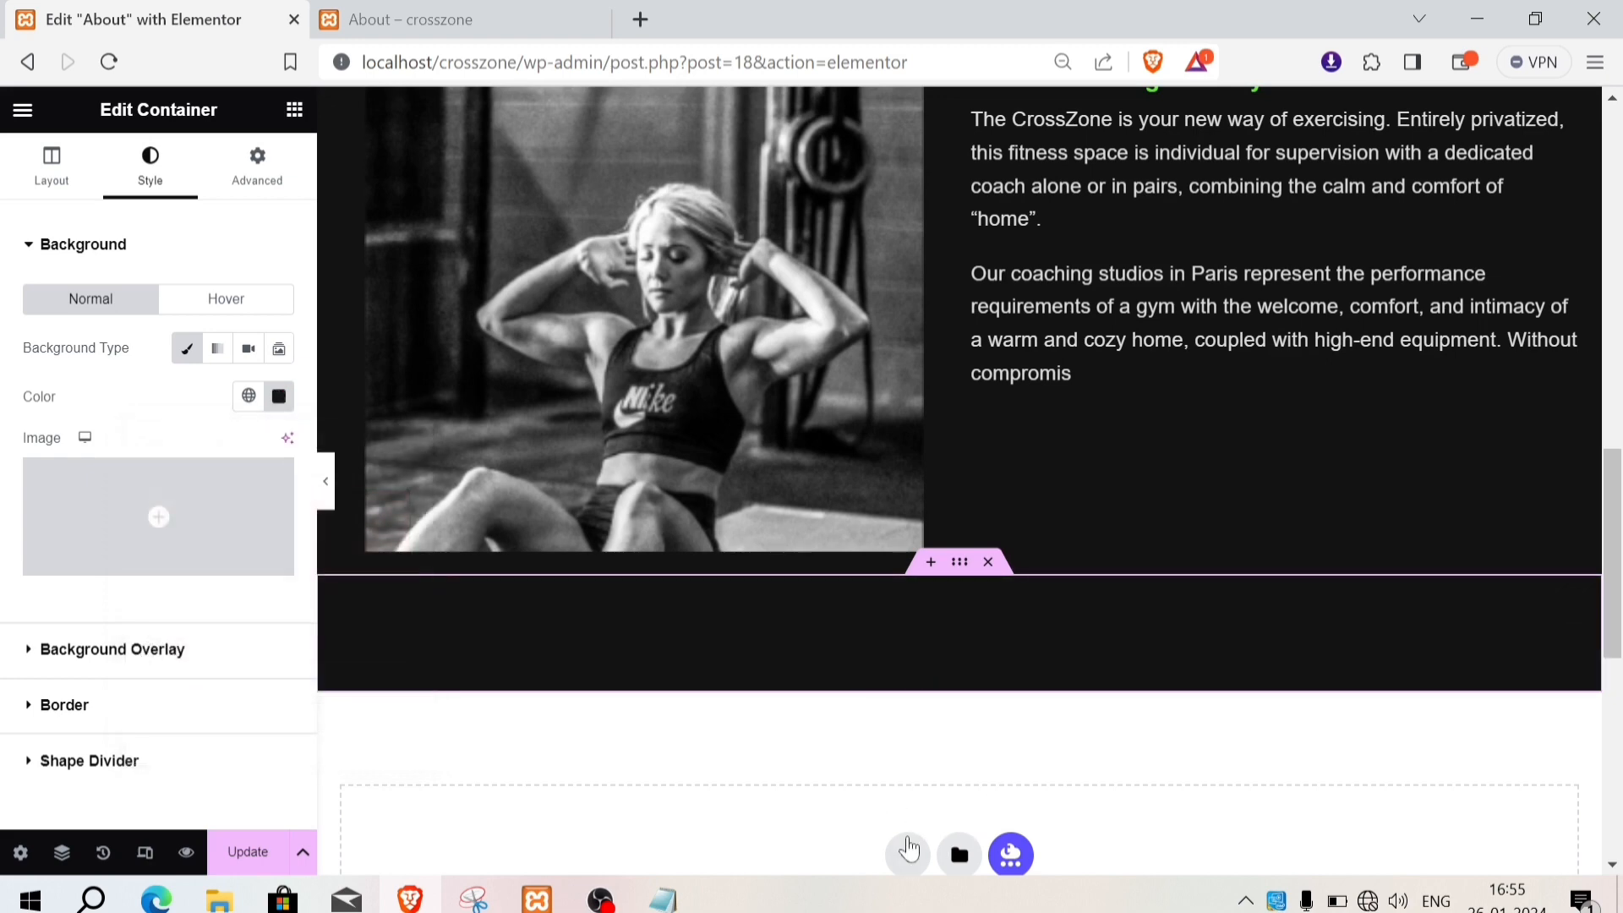
# Step: Add another single-column container below the spacer section and place a Heading widget in it
pyautogui.click(907, 854)
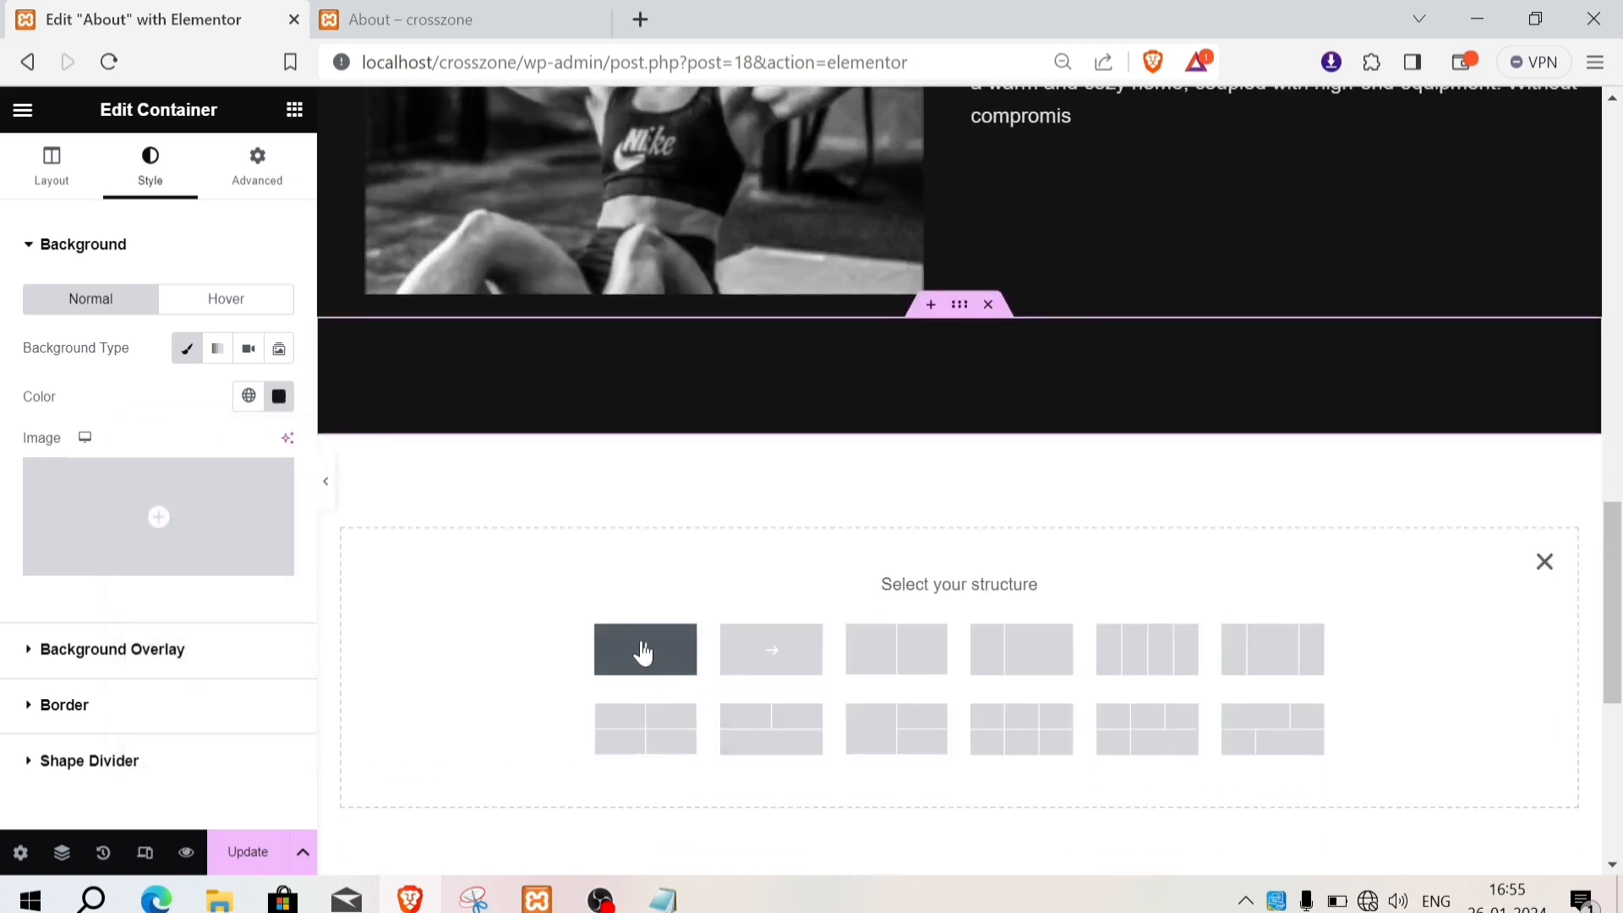
pyautogui.click(645, 651)
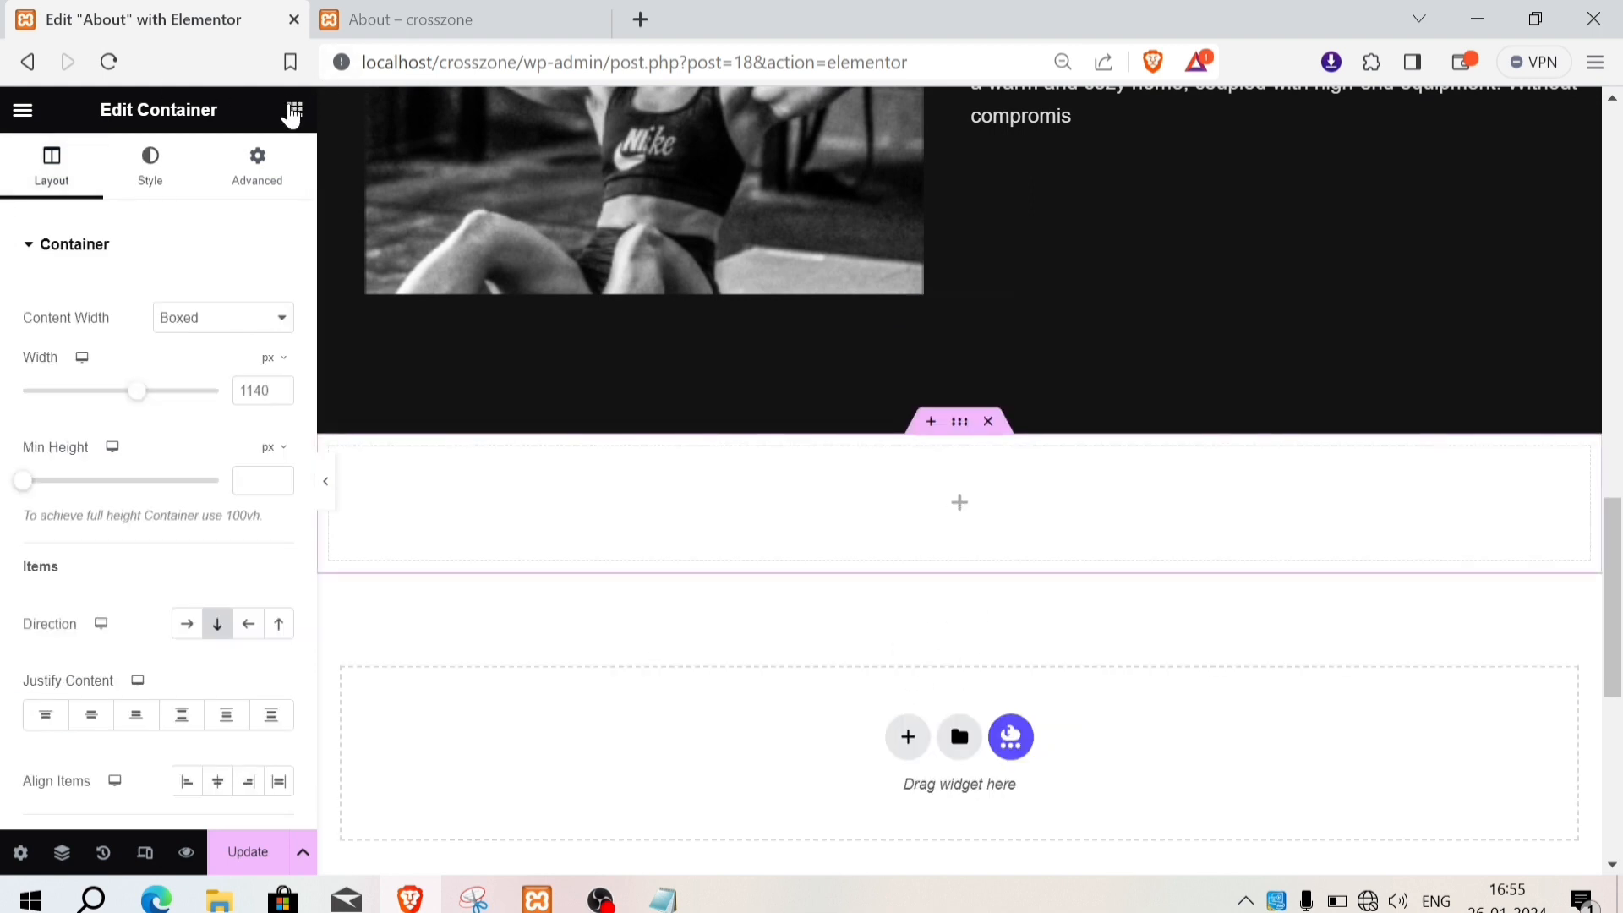
pyautogui.click(293, 111)
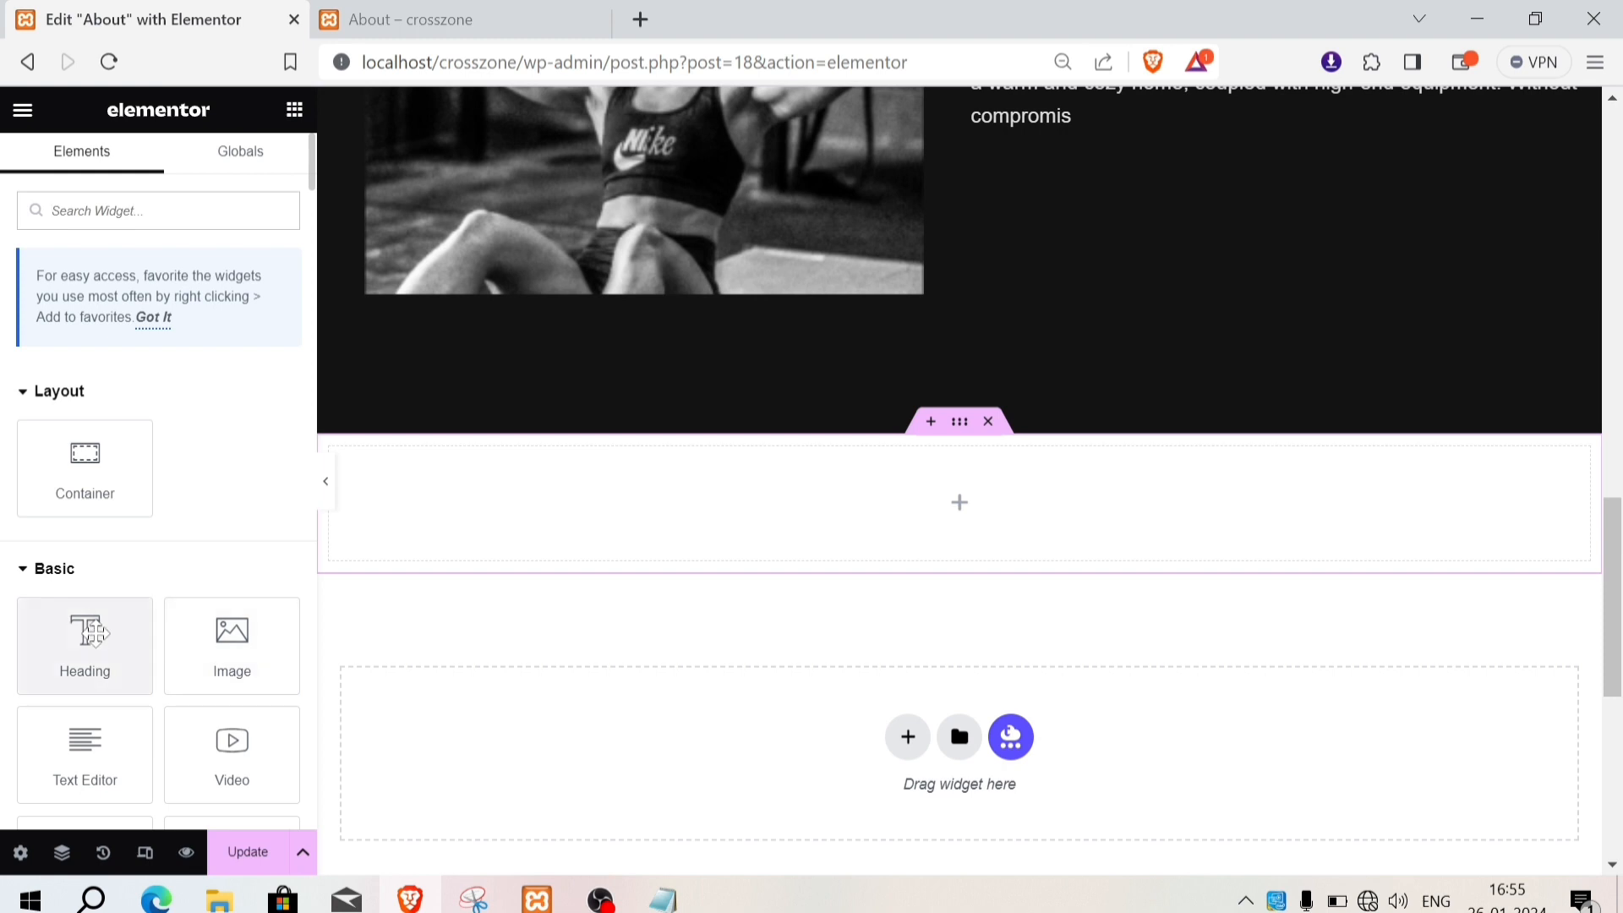
pyautogui.moveTo(93, 630); pyautogui.dragTo(789, 520)
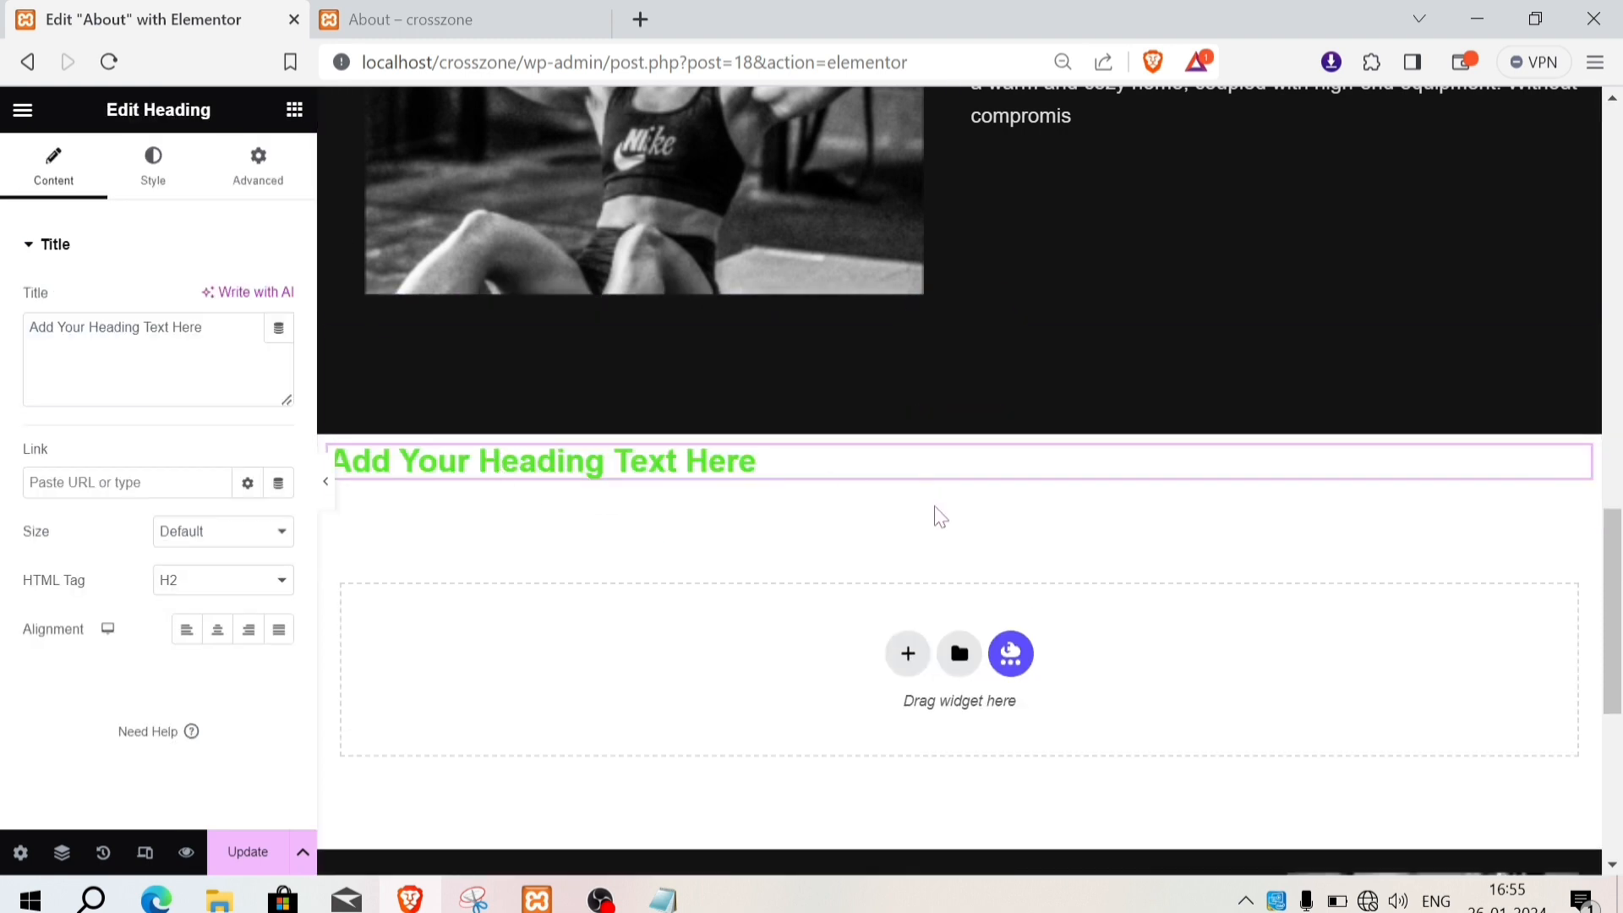
# Step: Give the new heading's container a classic background in colour #131313
pyautogui.click(960, 427)
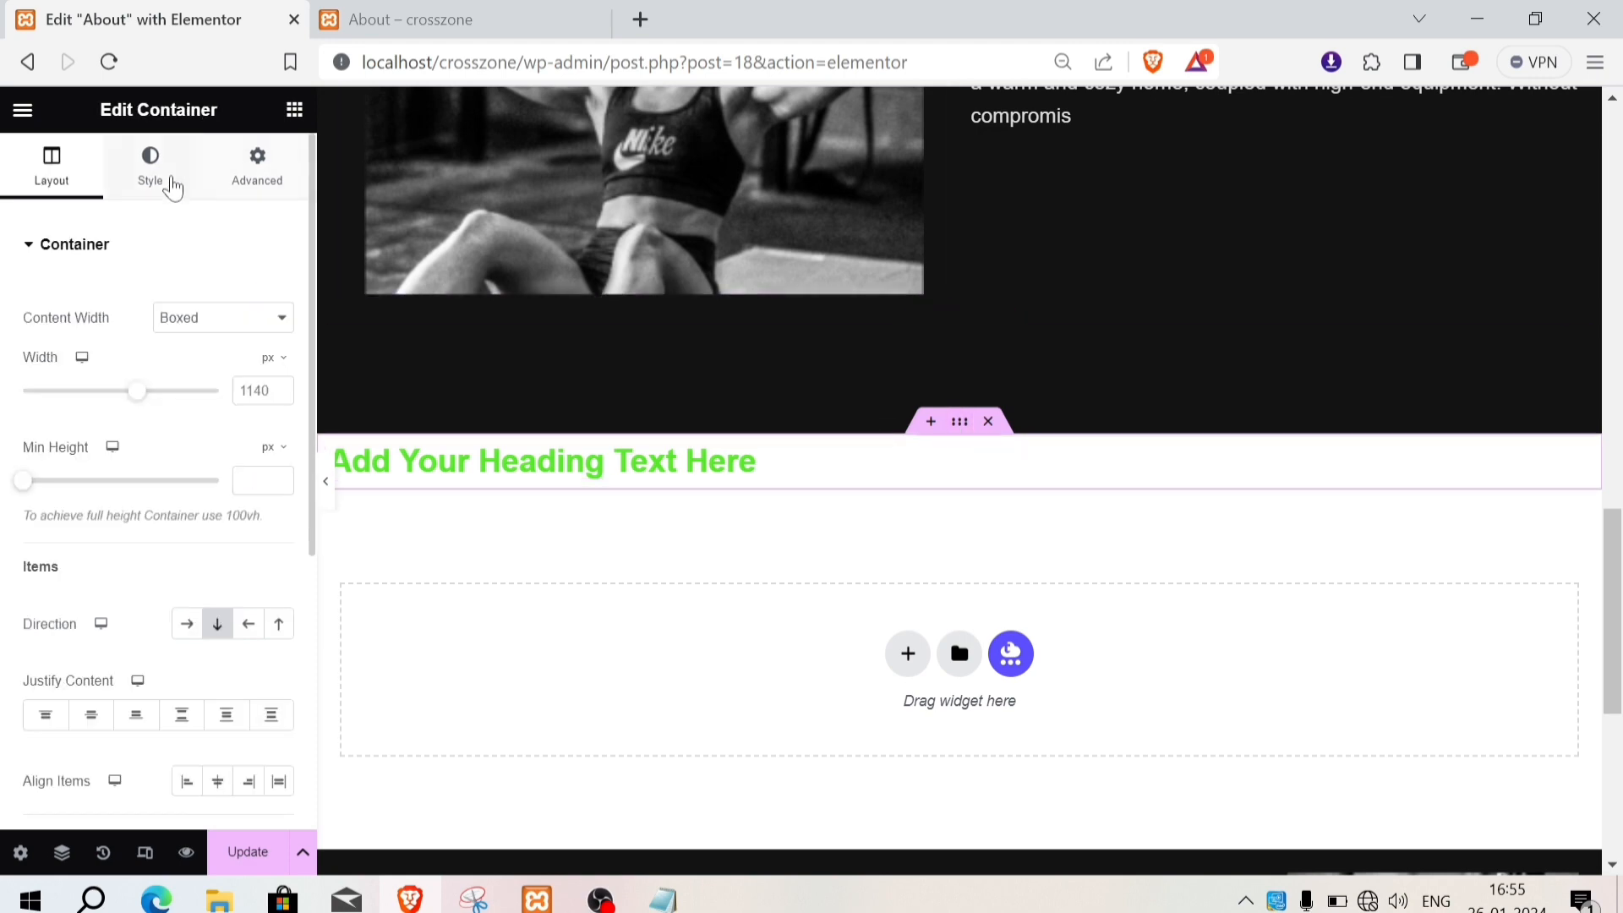
pyautogui.click(150, 164)
pyautogui.click(187, 349)
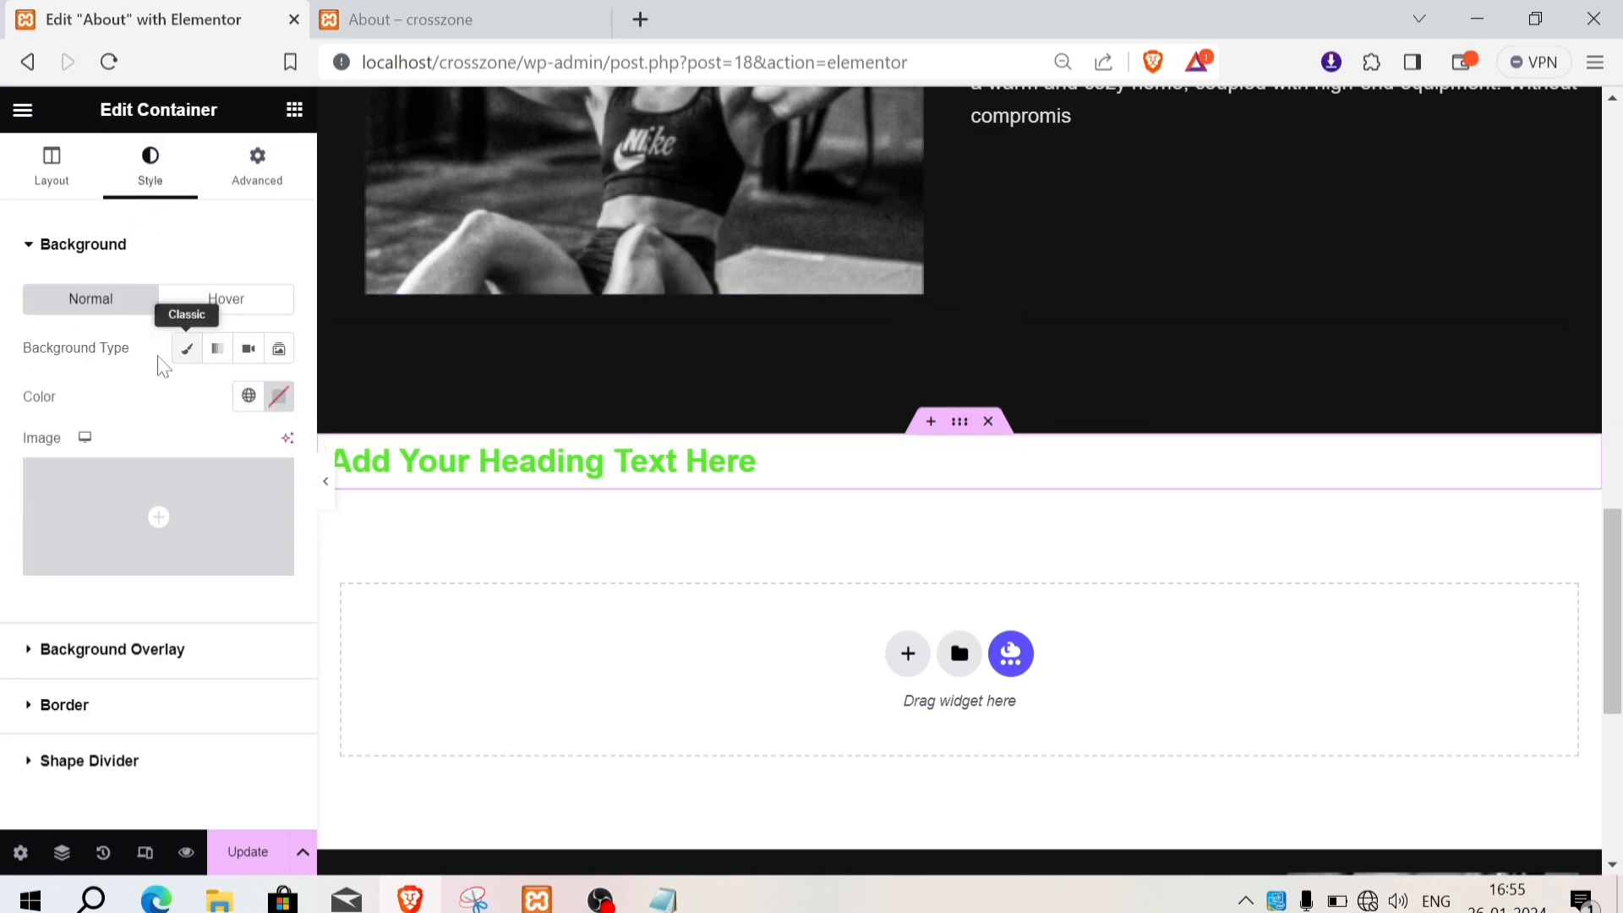
pyautogui.click(280, 396)
pyautogui.write('#')
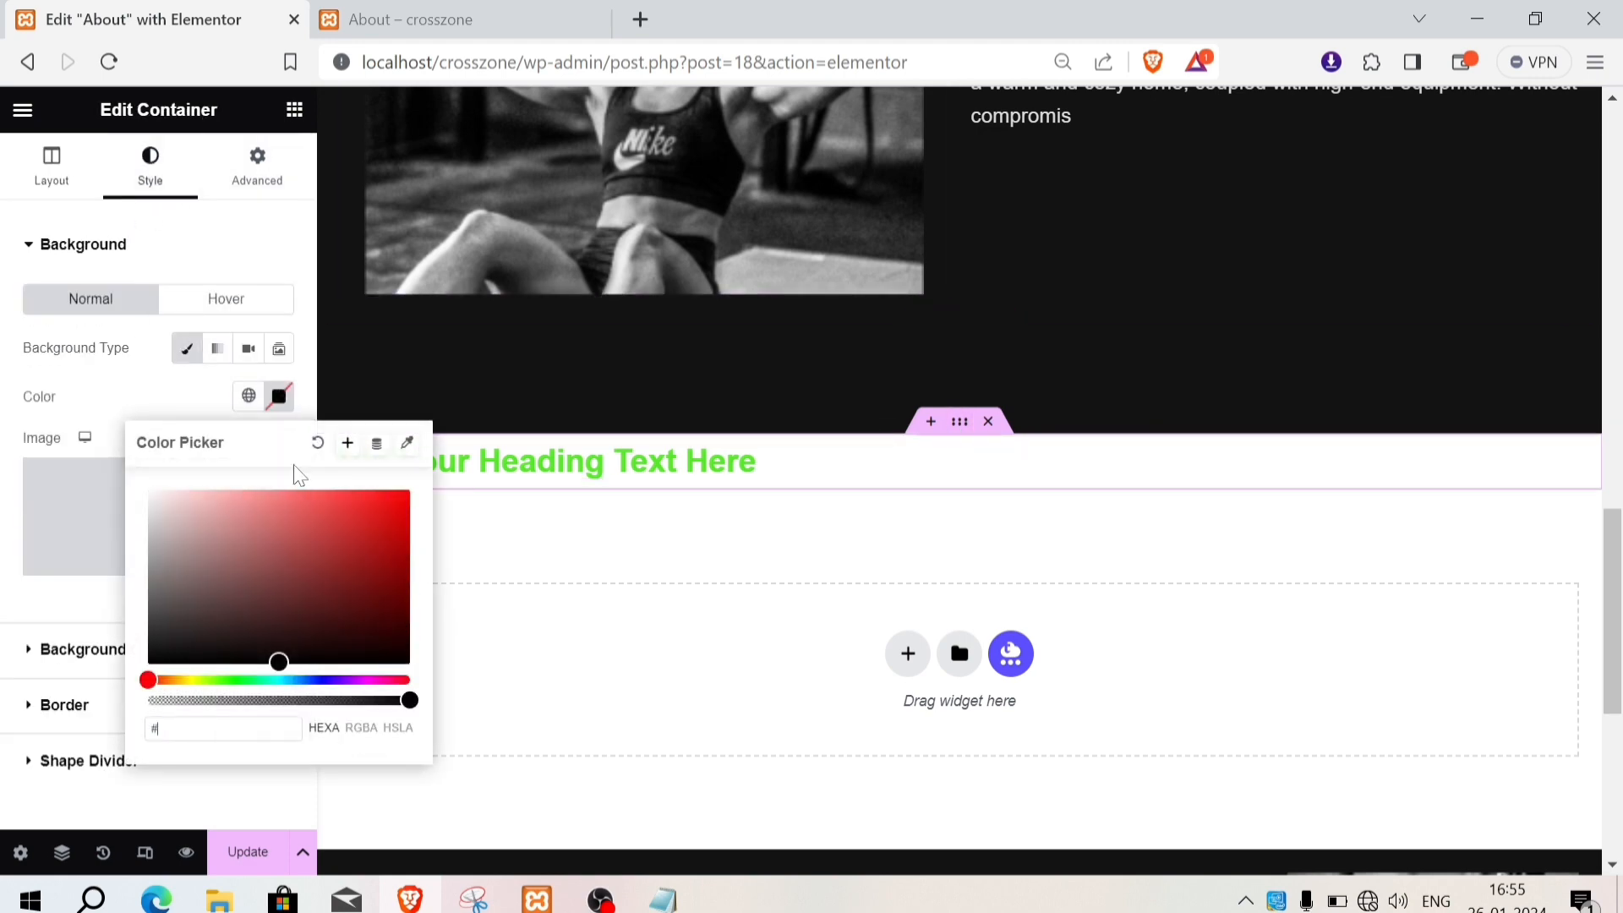
pyautogui.write('131313')
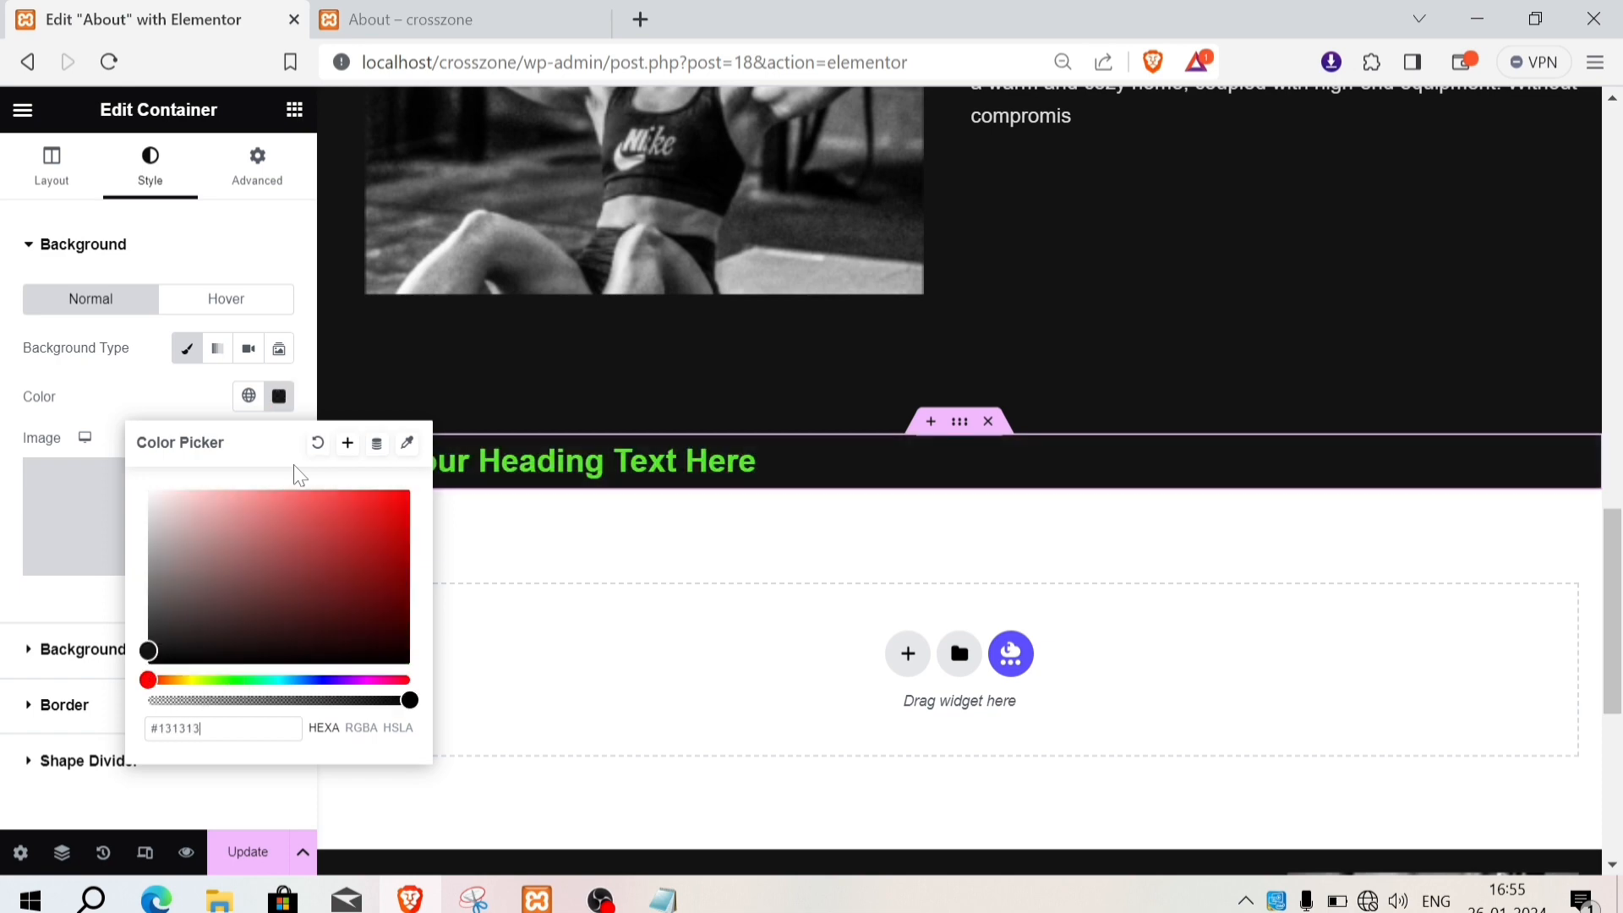
pyautogui.click(135, 403)
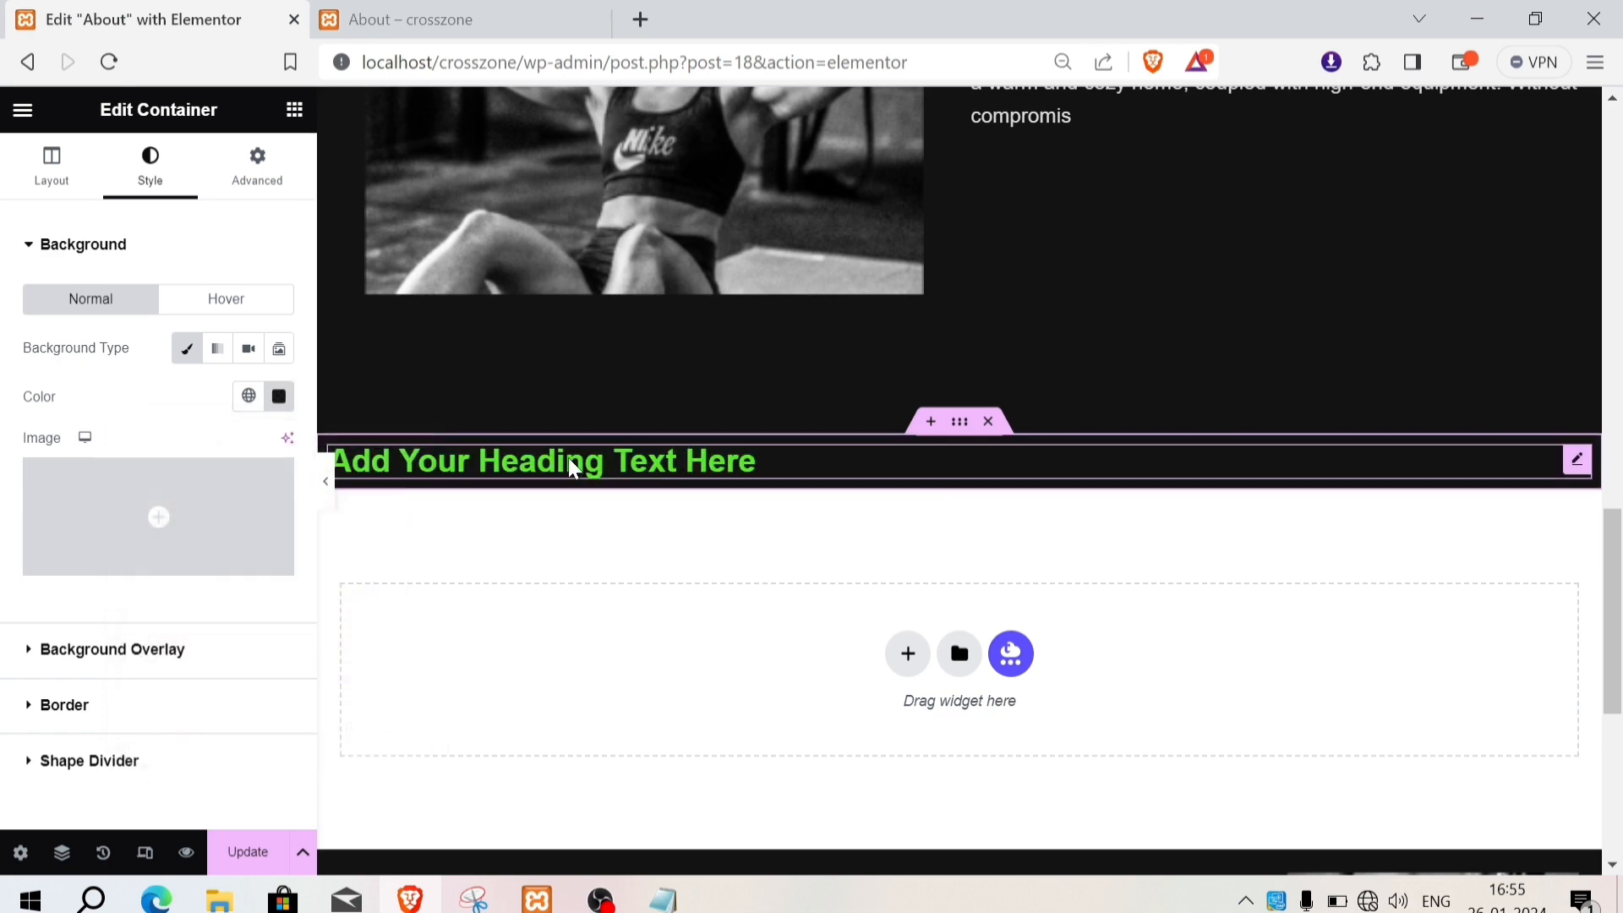
# Step: Replace the new heading's placeholder title with "BRANCHES"
pyautogui.click(495, 464)
pyautogui.moveTo(205, 329); pyautogui.dragTo(7, 342)
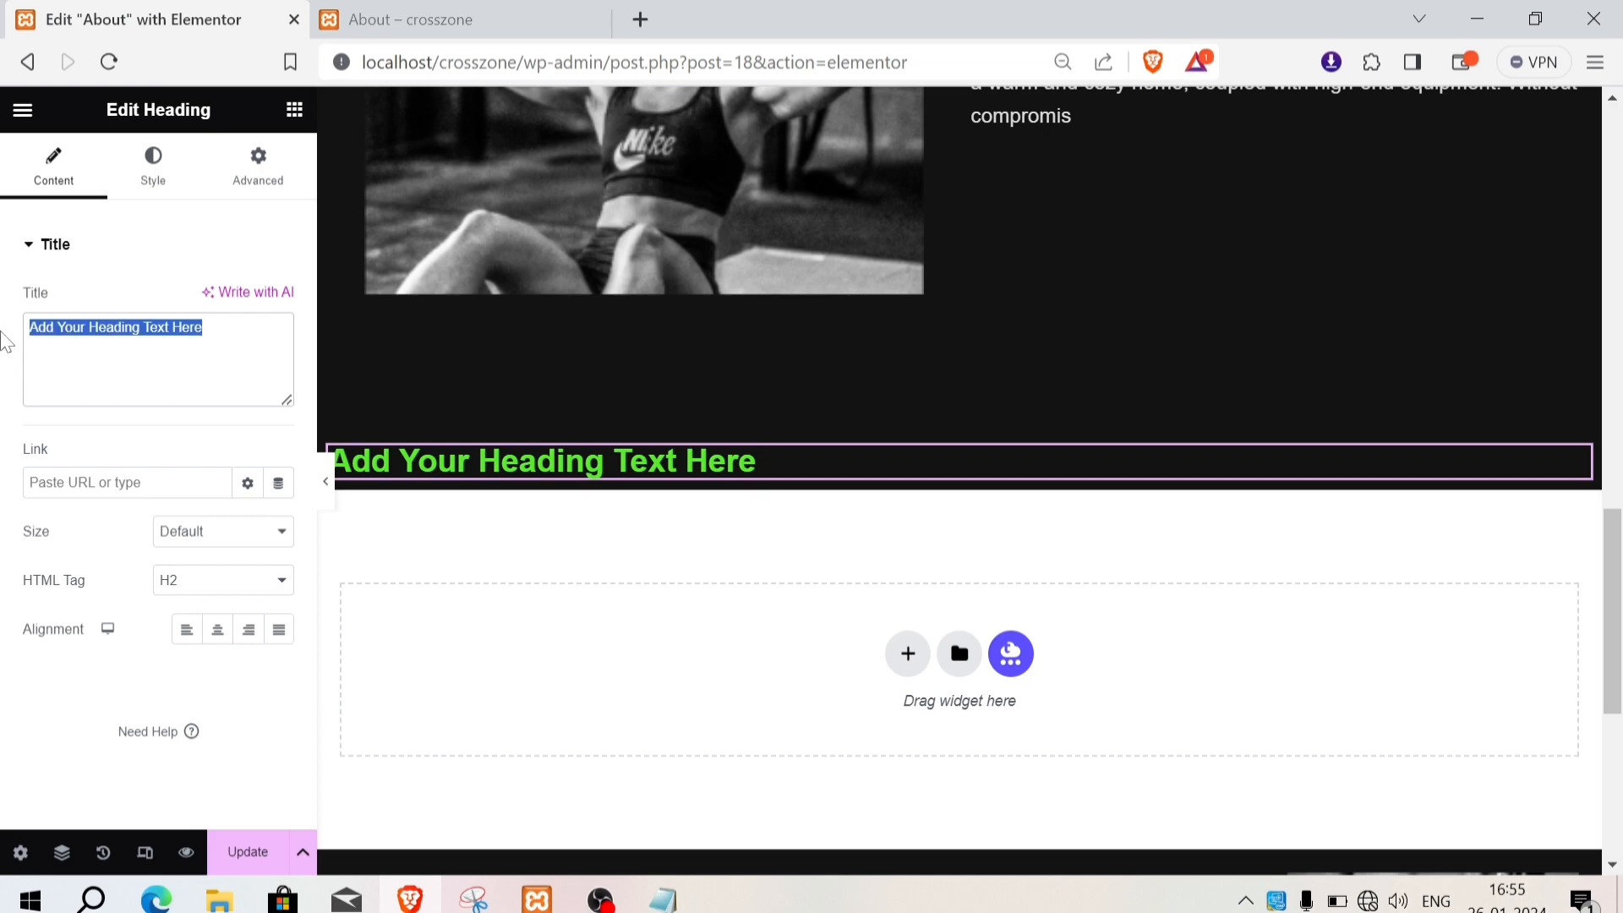
pyautogui.write('b')
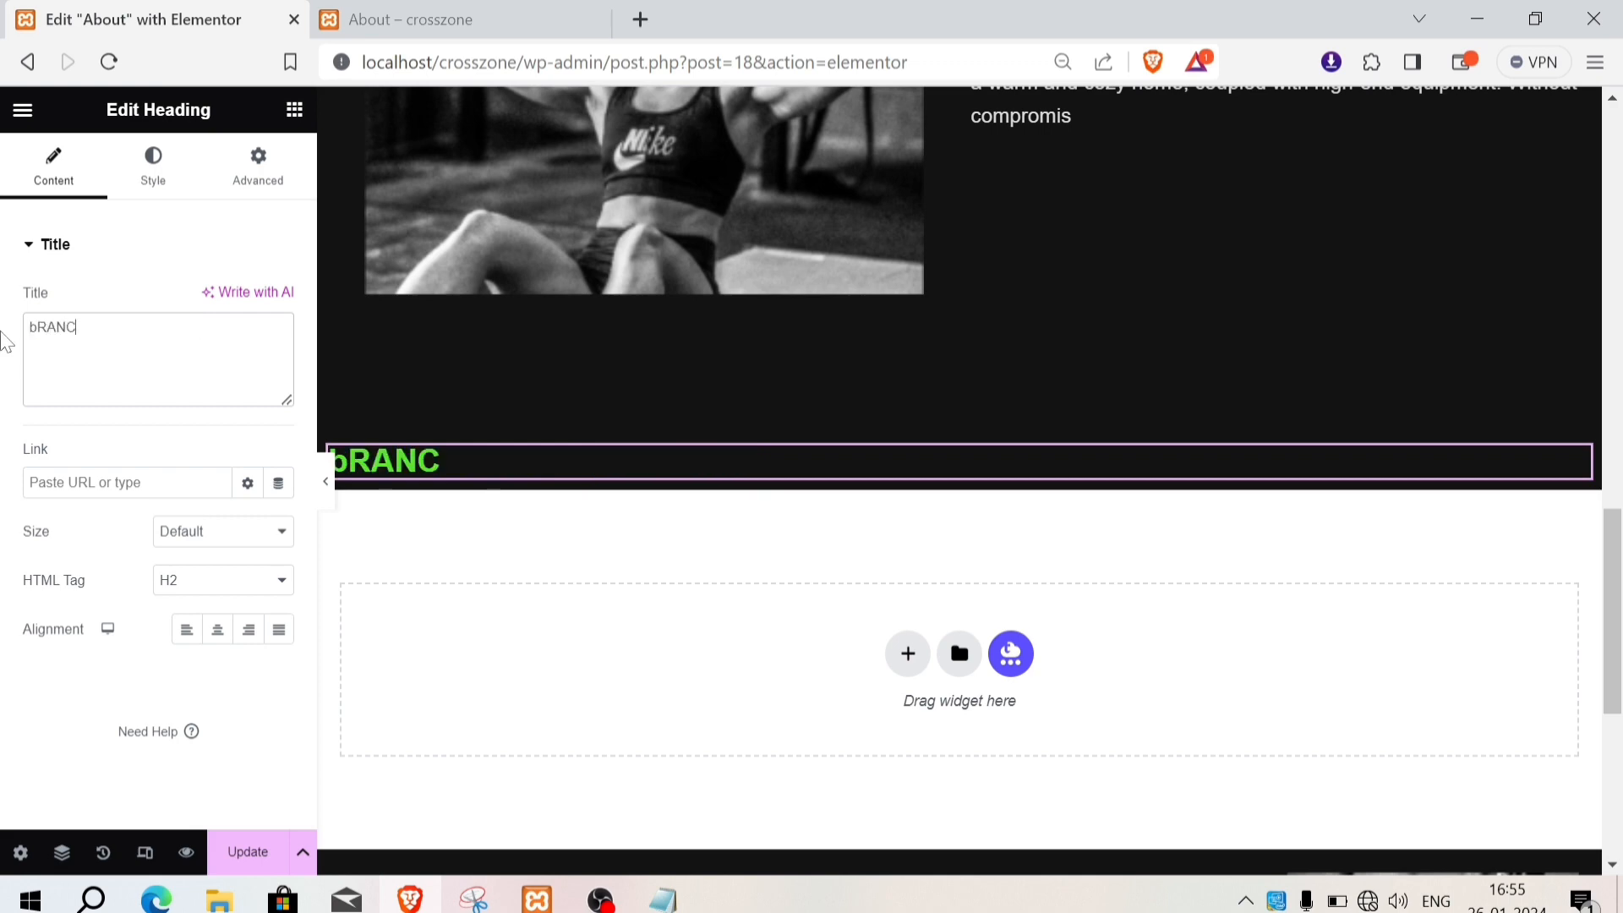
pyautogui.write('RANC')
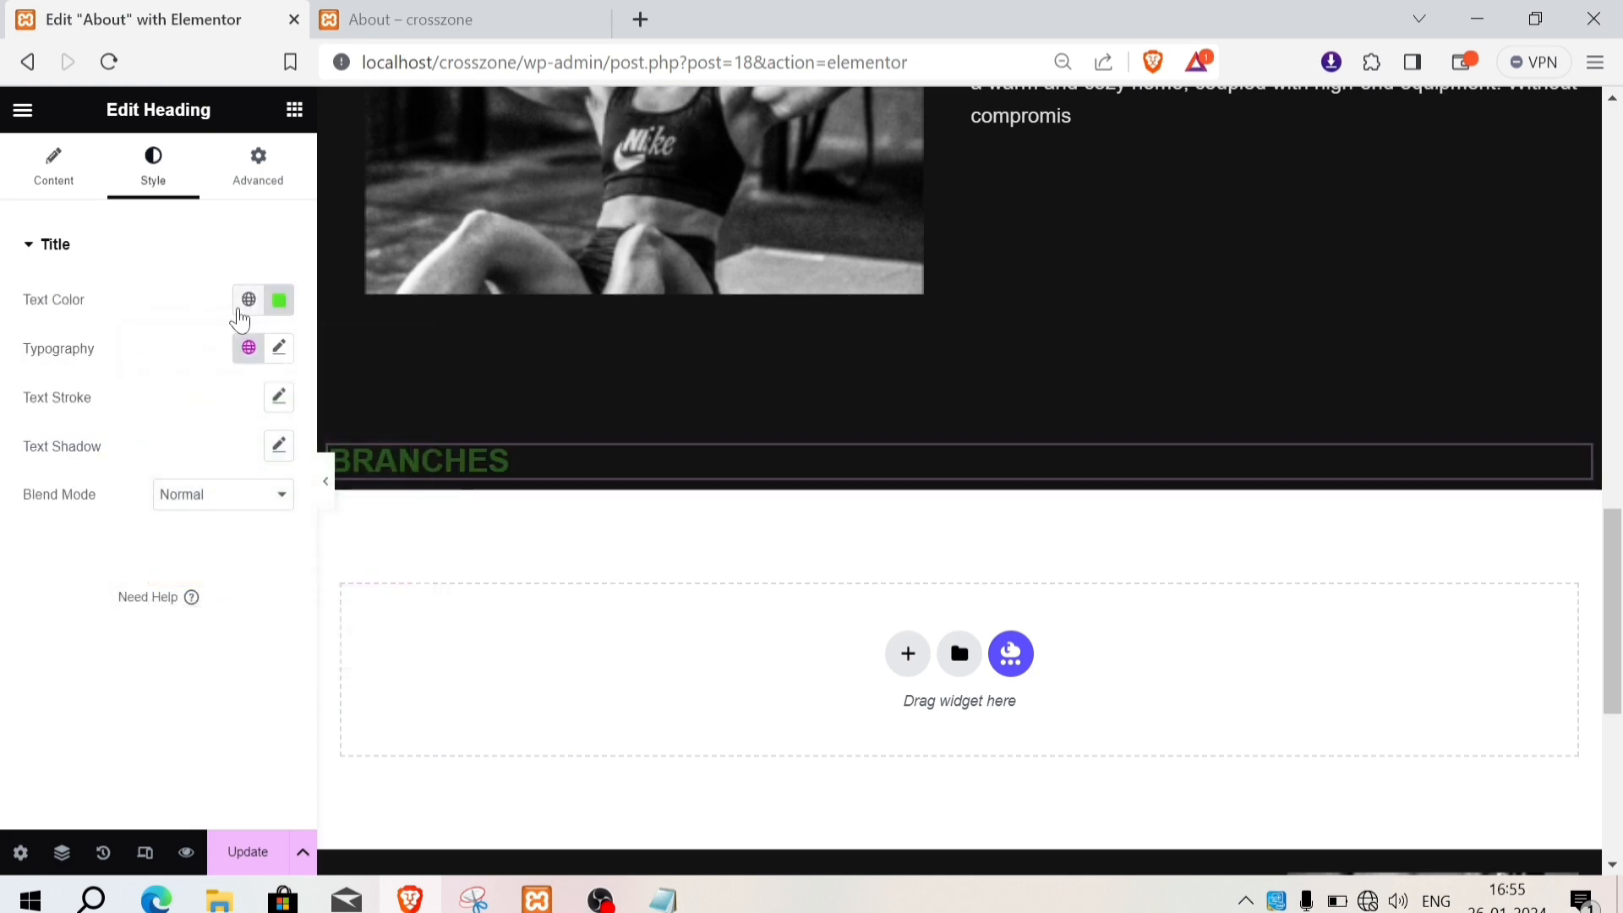
# Step: Set the BRANCHES heading's text colour to the global Secondary colour
pyautogui.click(249, 300)
pyautogui.click(113, 409)
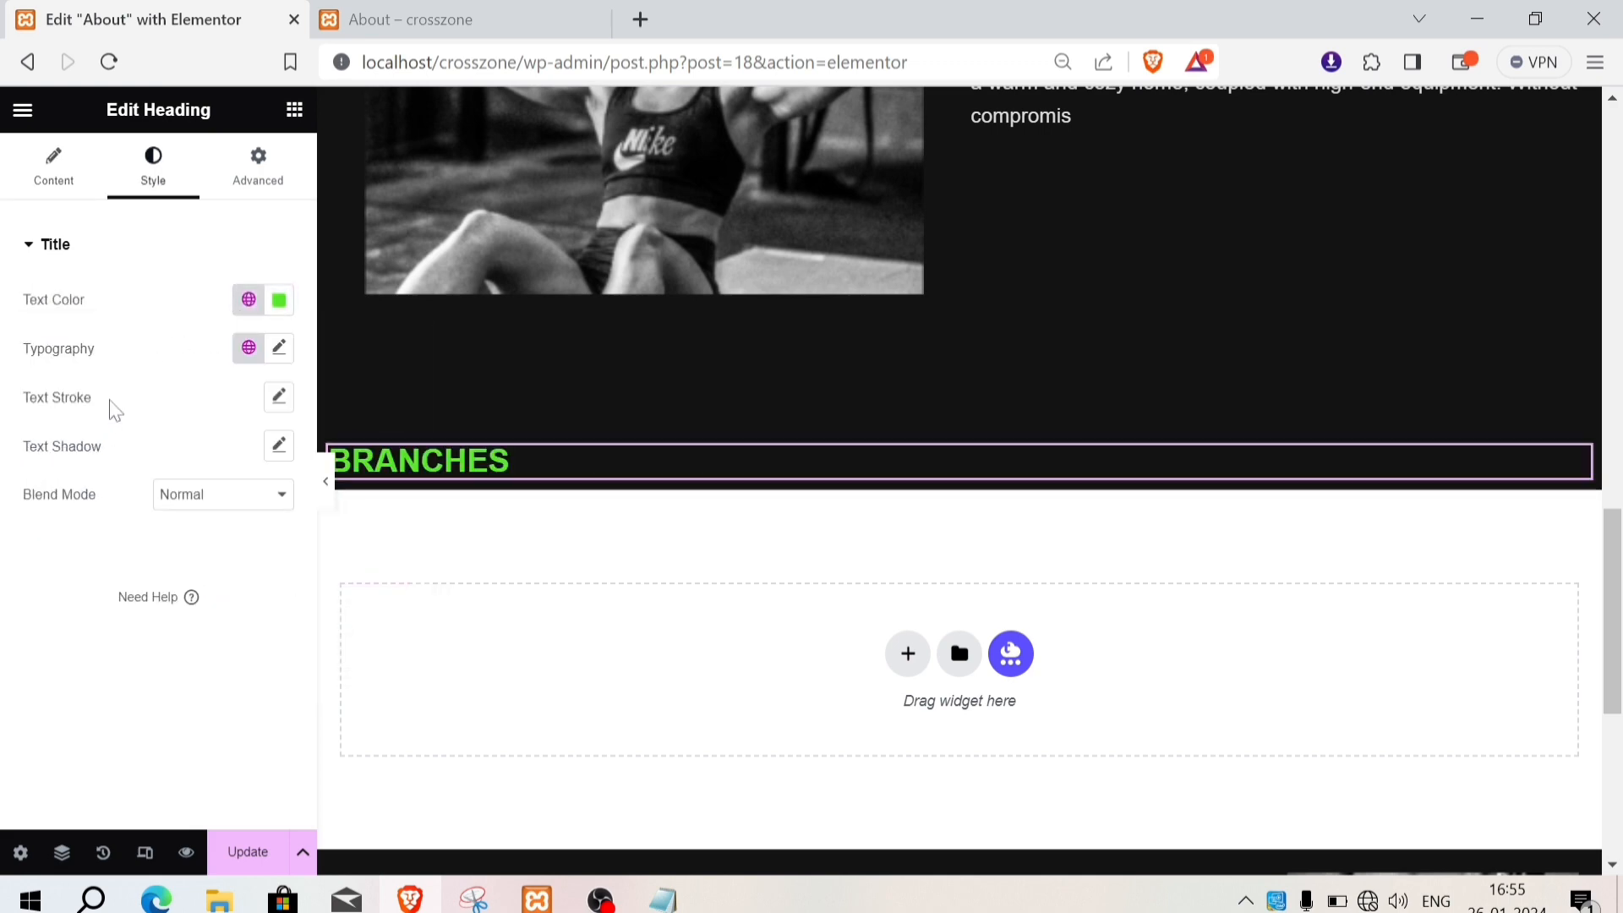
pyautogui.click(247, 301)
pyautogui.click(93, 454)
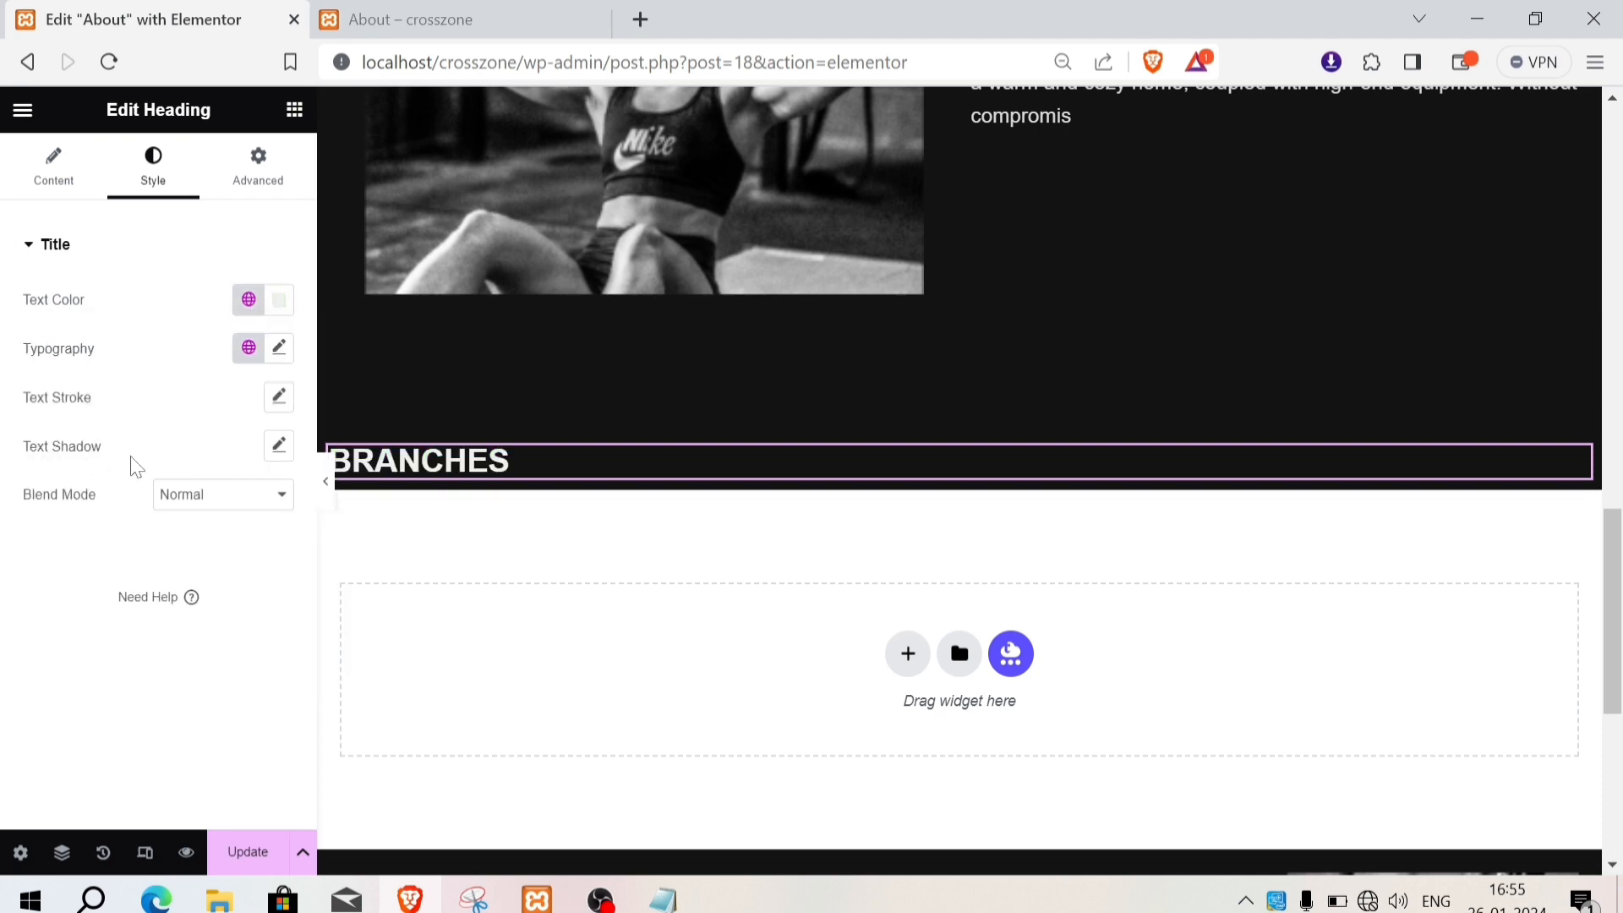
# Step: Set the BRANCHES heading's font size to 52 px and its weight to 800 (Extra Bold)
pyautogui.click(279, 347)
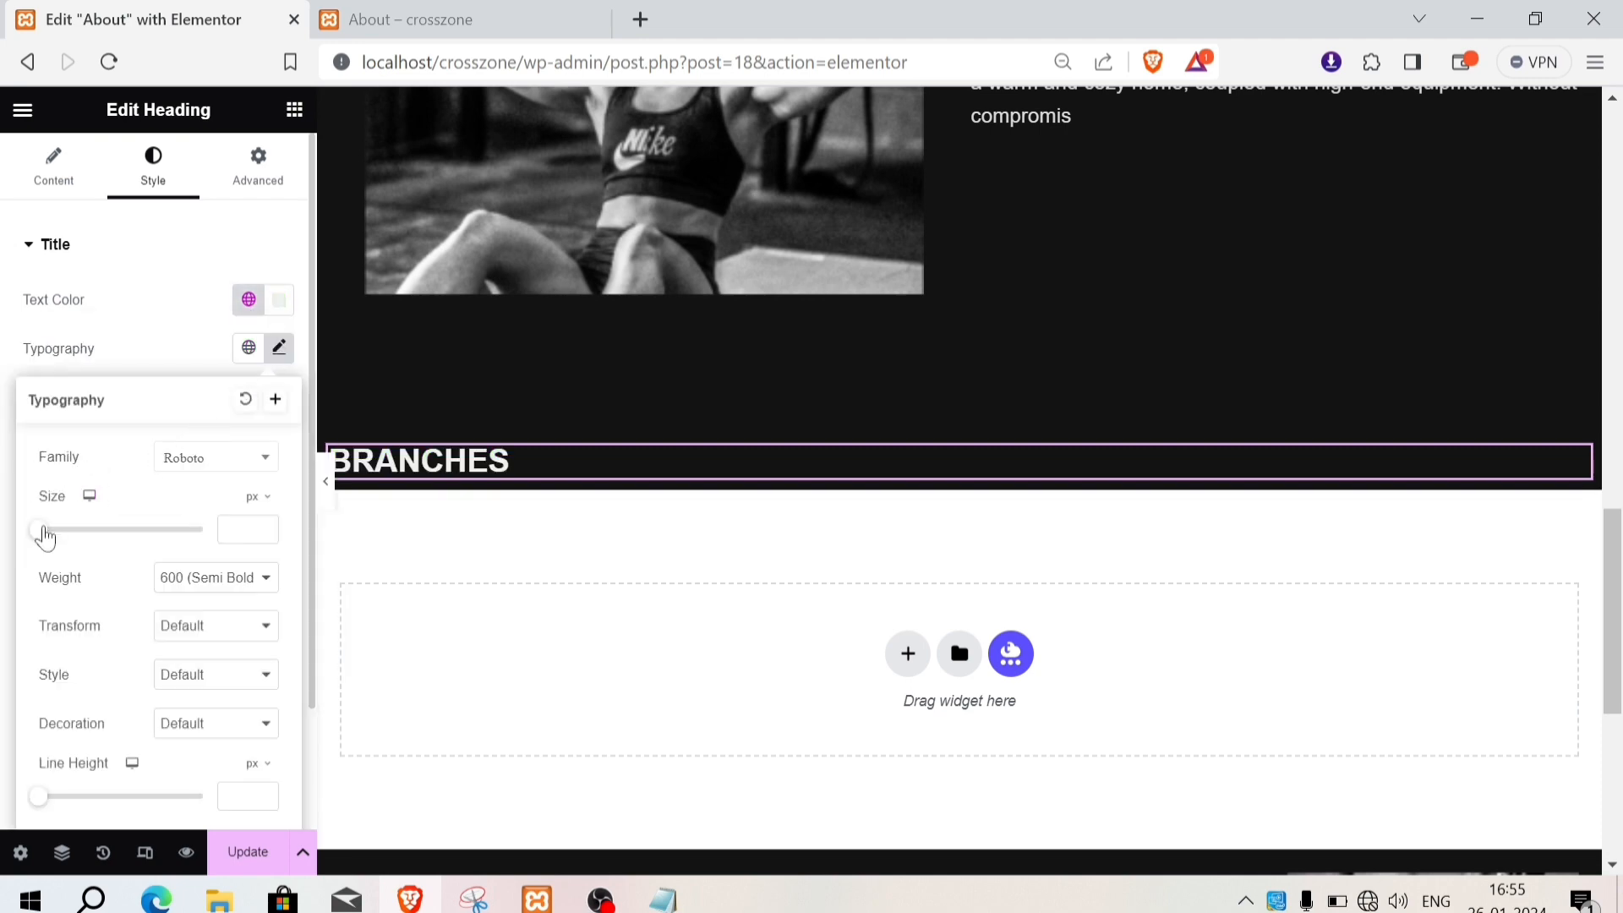
pyautogui.click(53, 531)
pyautogui.moveTo(56, 537); pyautogui.dragTo(87, 539)
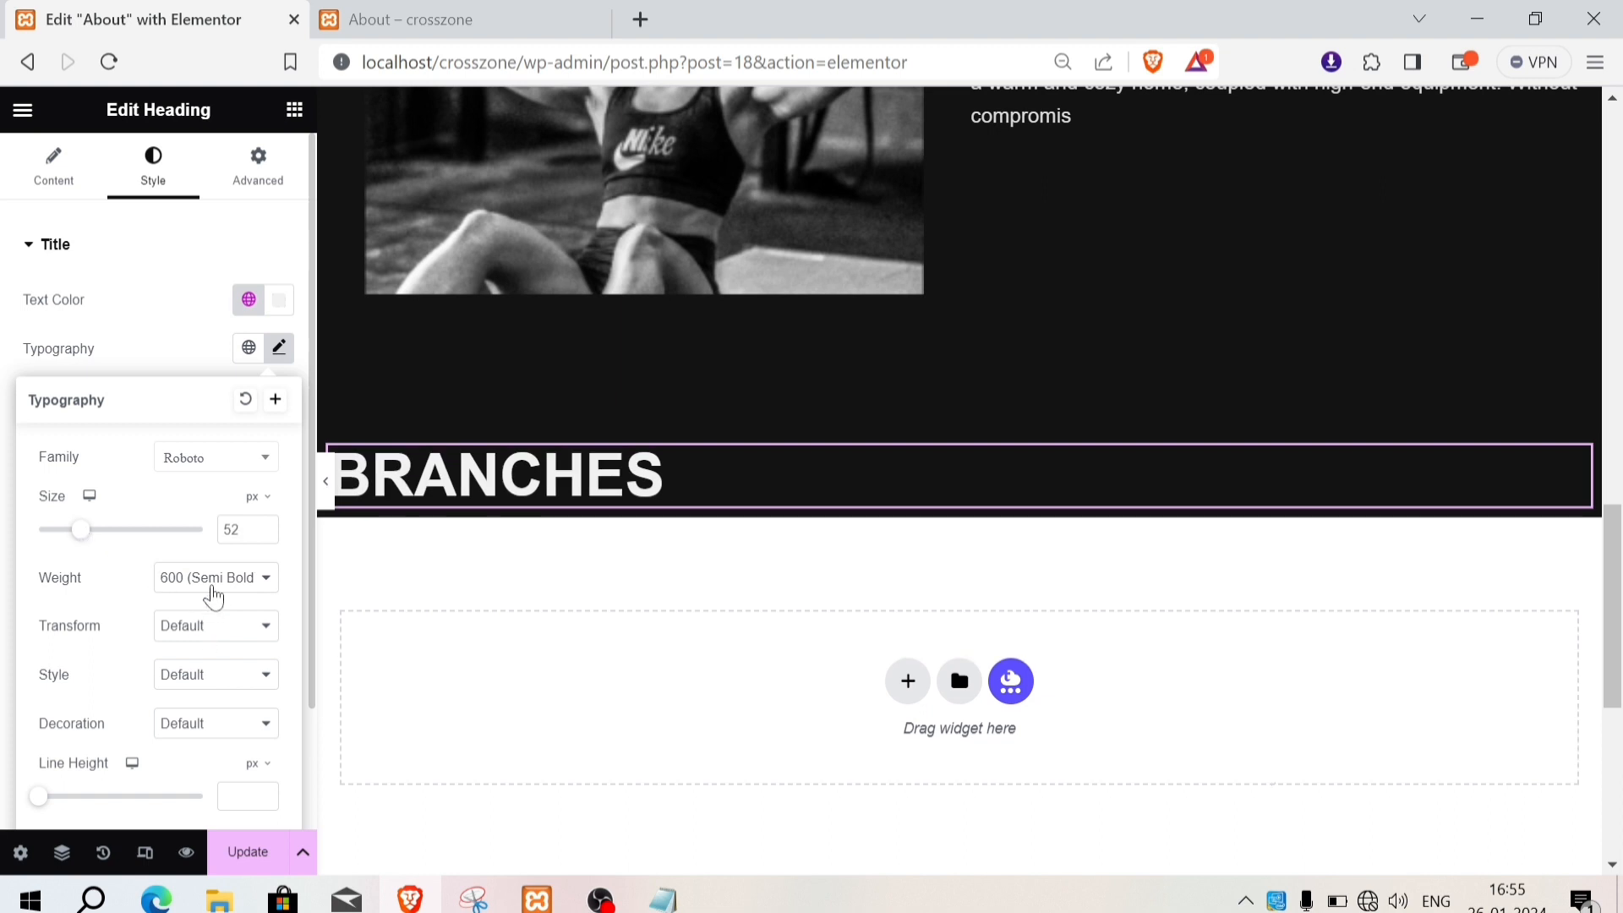
pyautogui.click(213, 596)
pyautogui.click(253, 719)
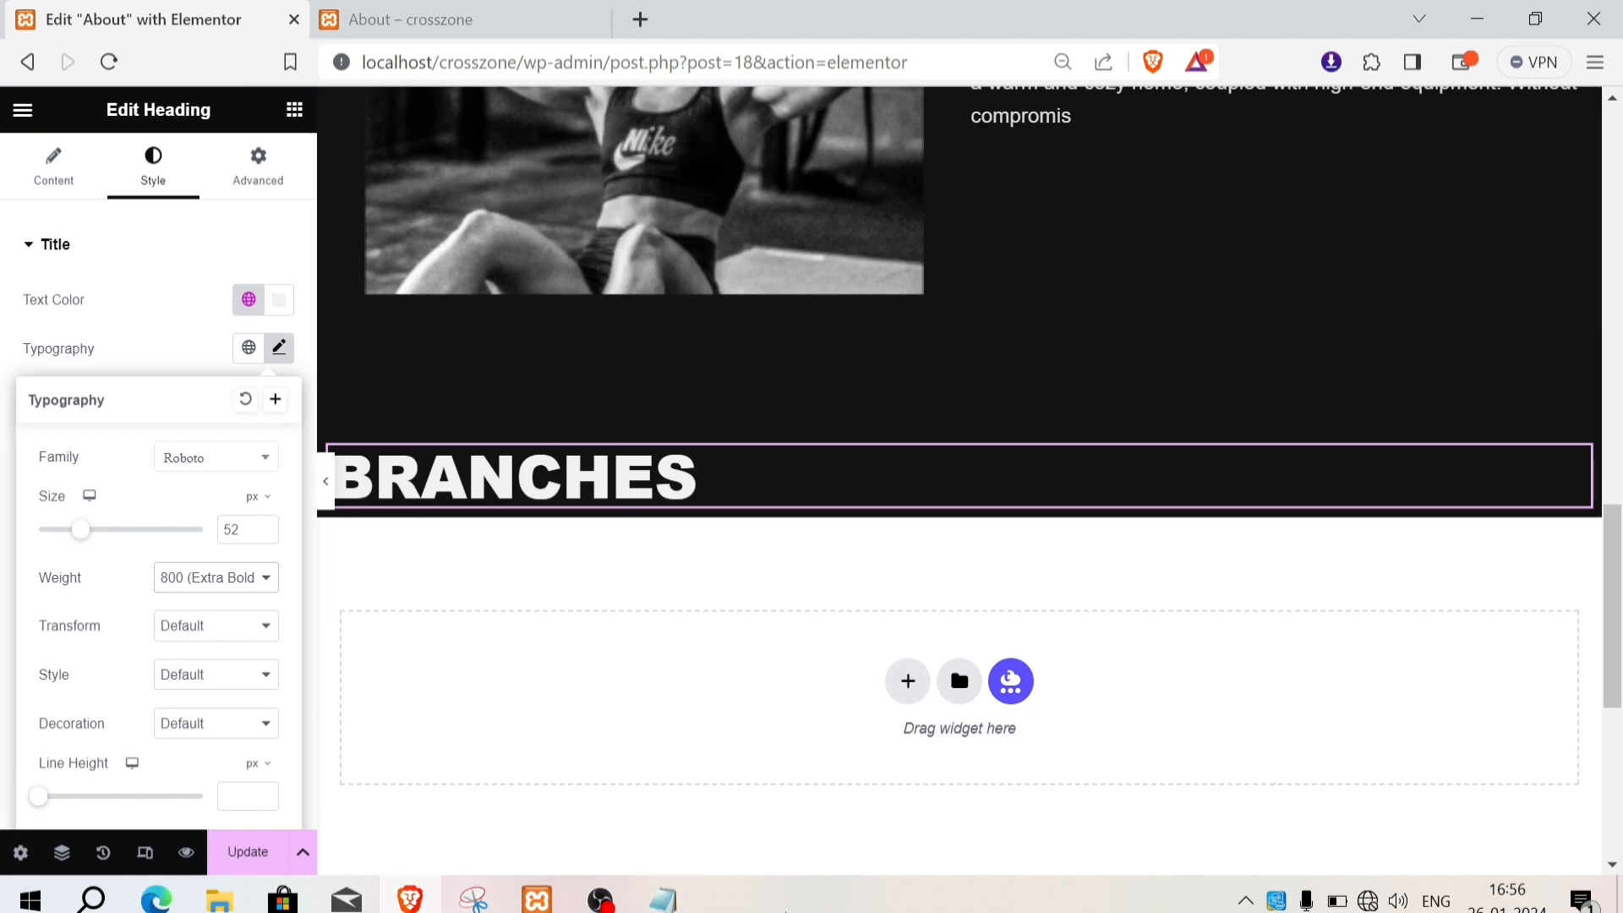
# Step: Copy the line "2 GYM STUDIOS IN PARIS" from the Notepad text and return to the Elementor page
pyautogui.click(663, 899)
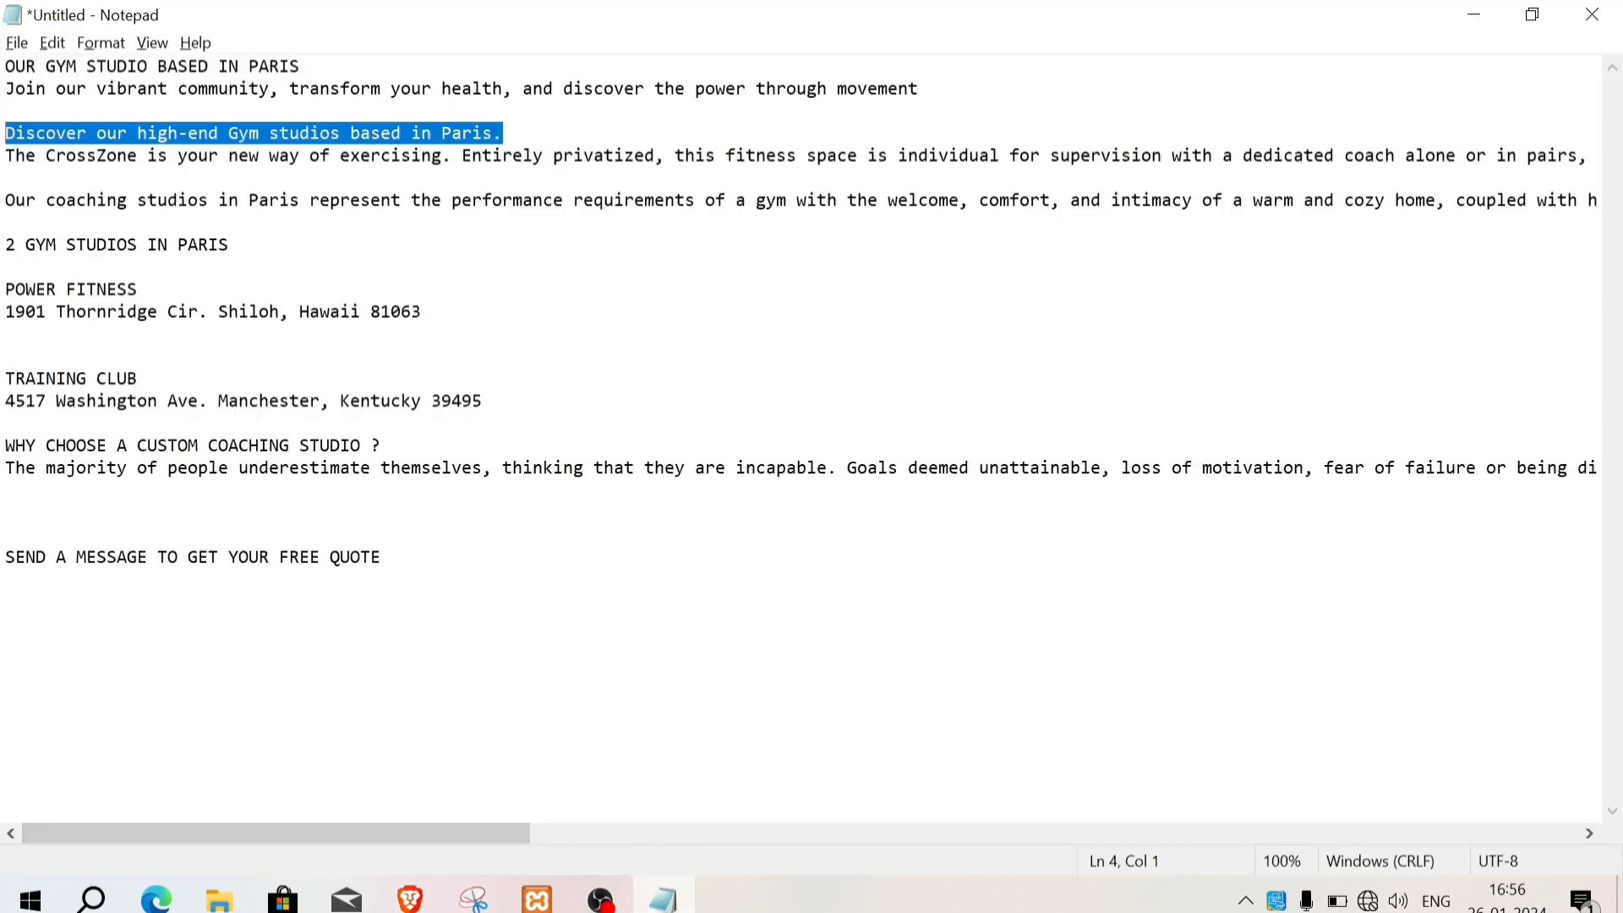
pyautogui.moveTo(232, 245); pyautogui.dragTo(5, 245)
pyautogui.hotkey('ctrl', 'c')
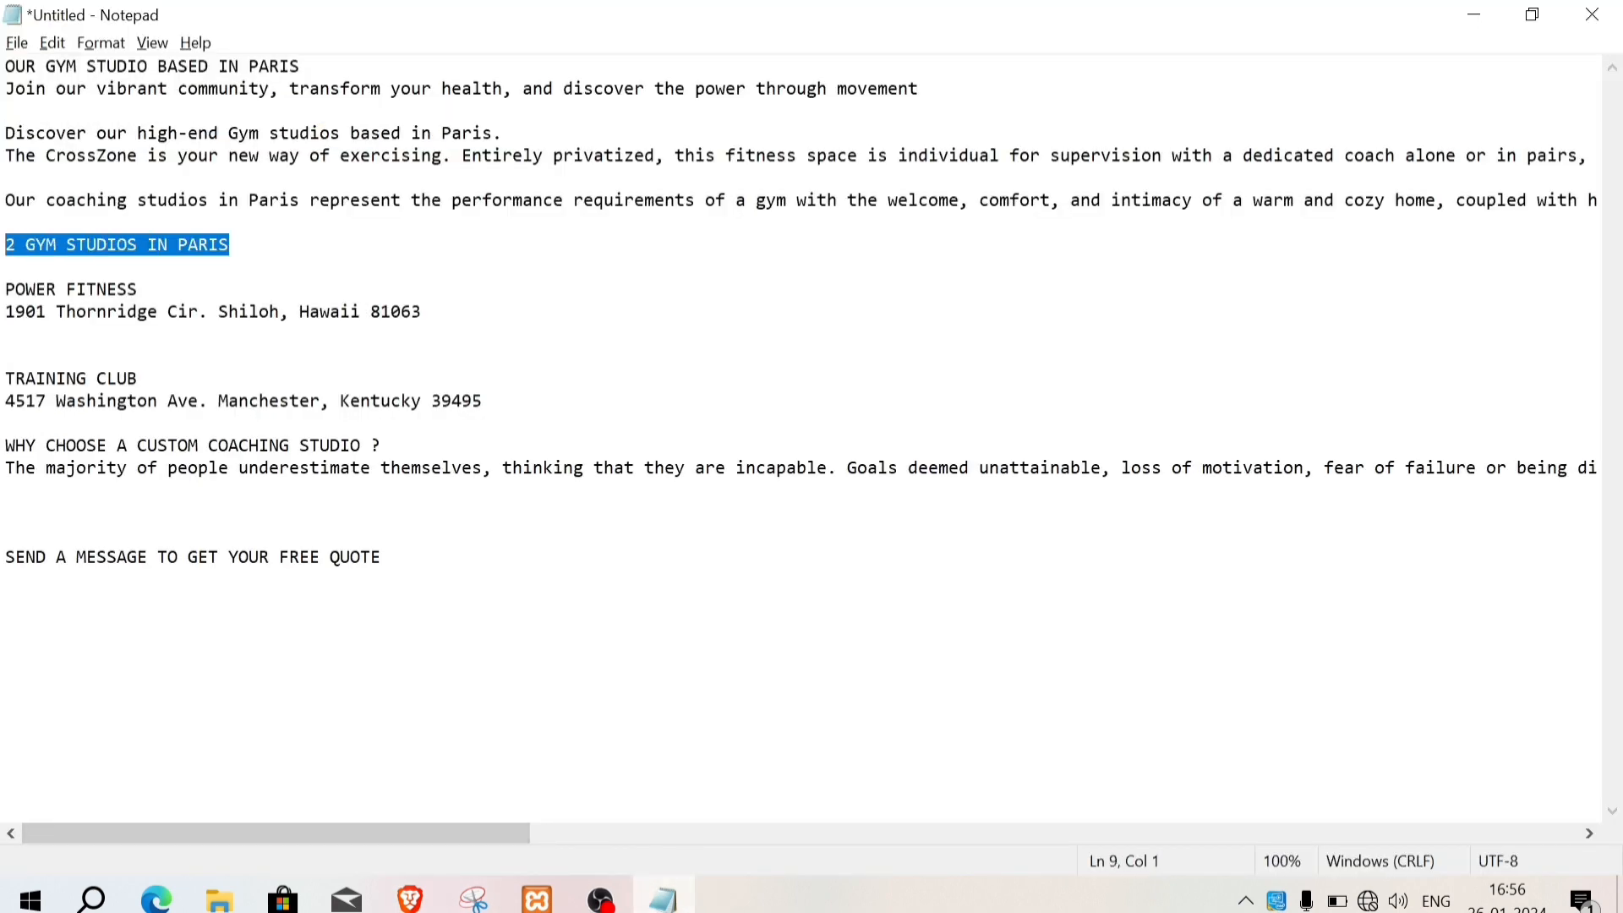
pyautogui.hotkey('alt', 'Tab')
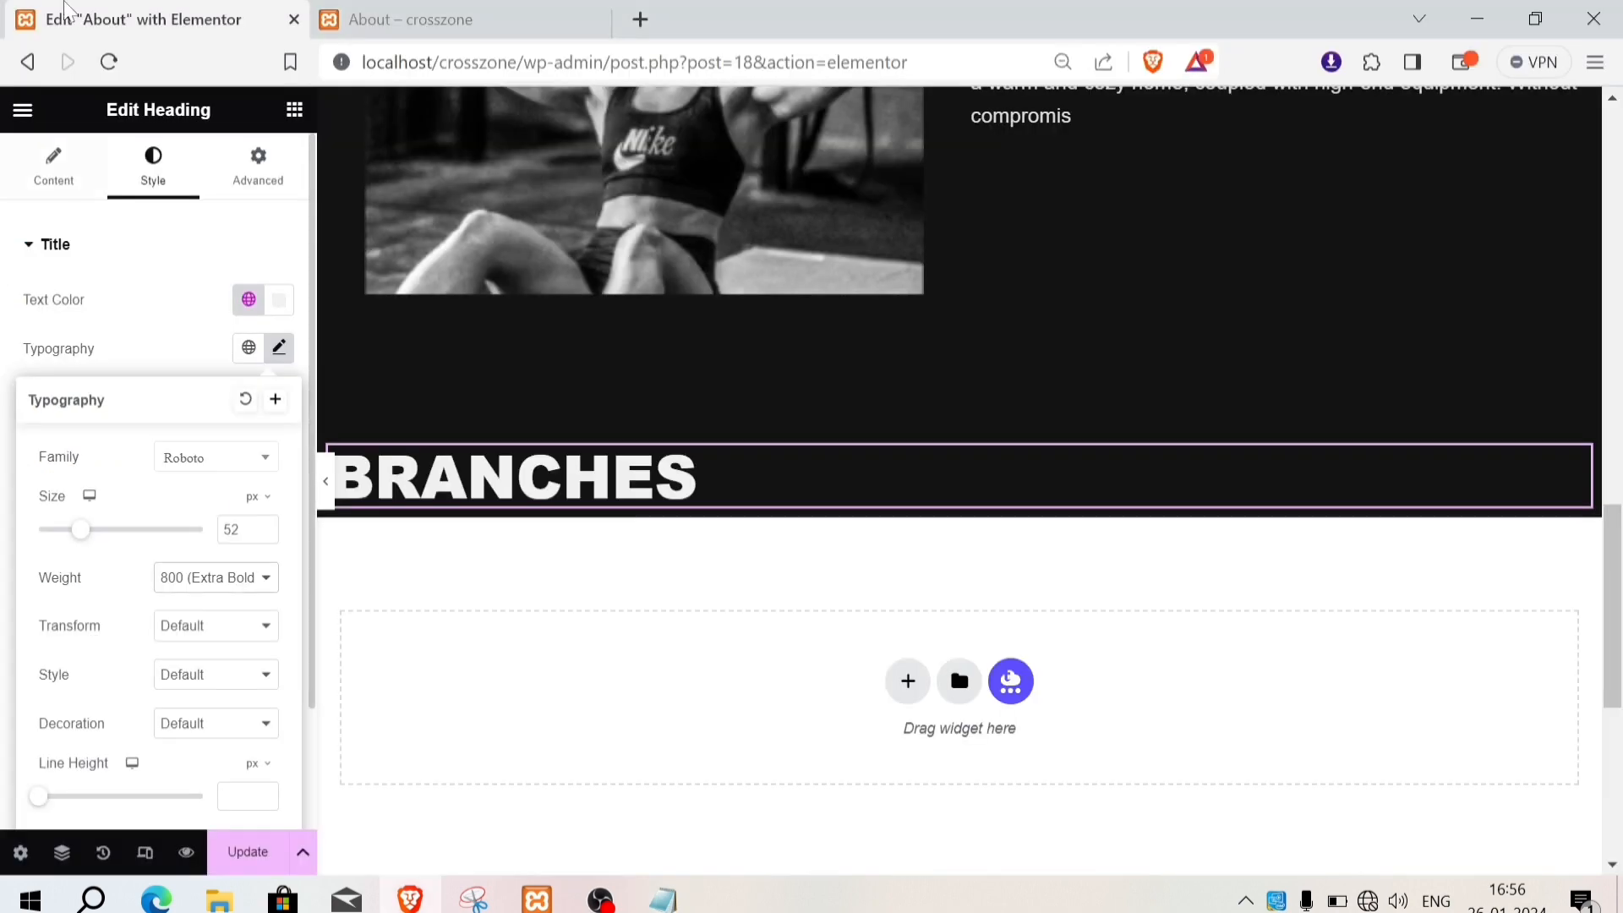
# Step: Add a Heading widget below BRANCHES and replace its placeholder title with "2 GYM STUDIOS IN PARIS"
pyautogui.click(294, 109)
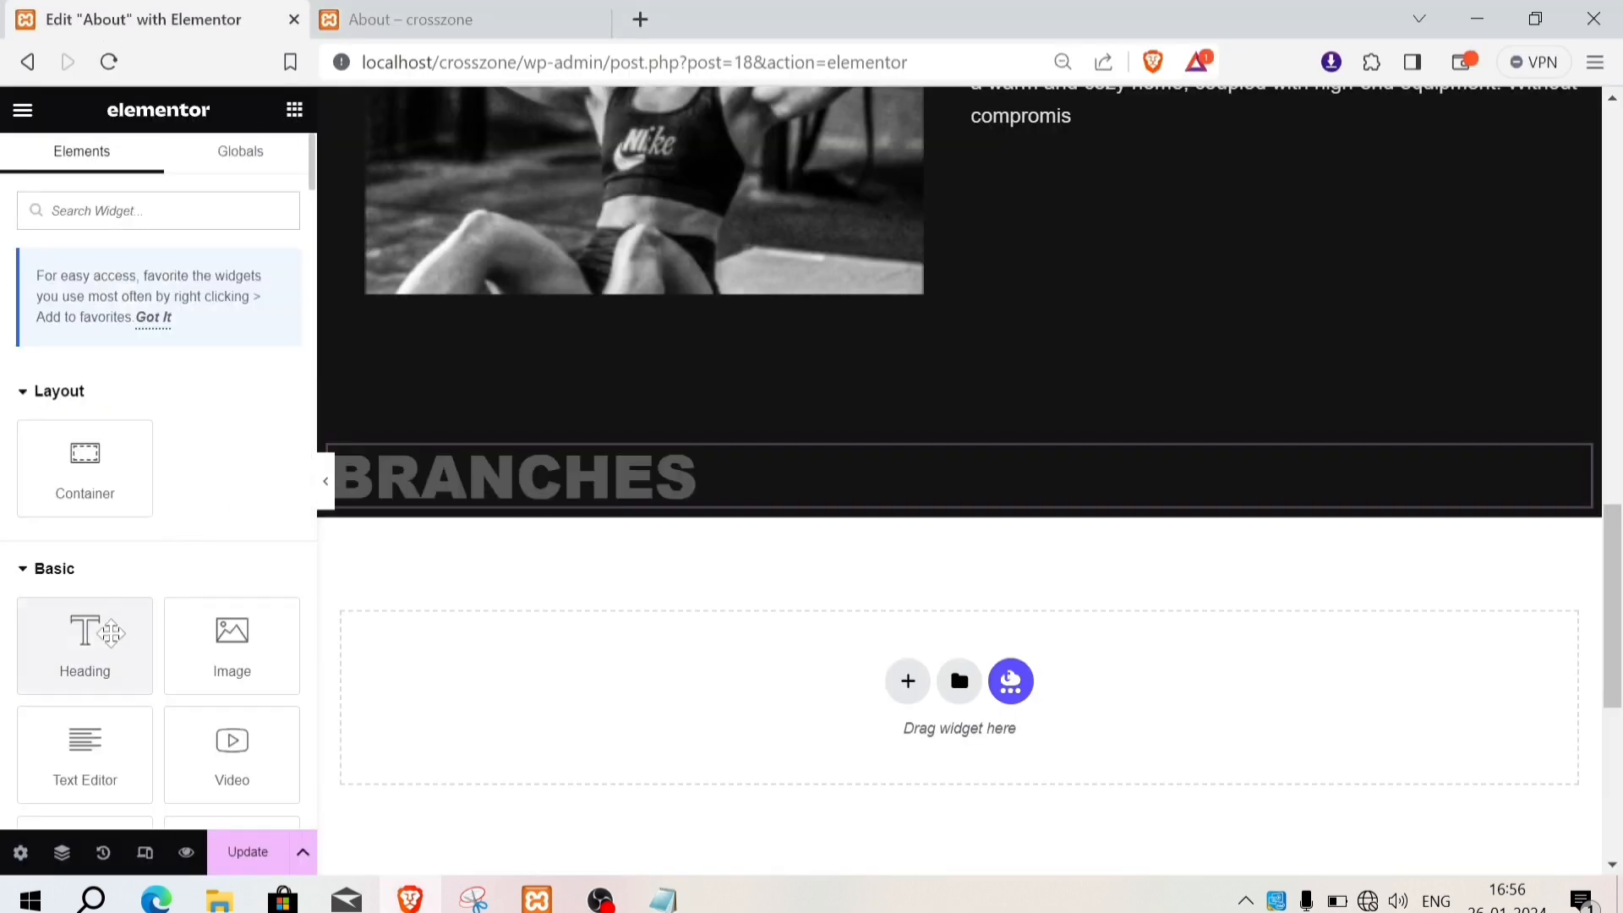
pyautogui.moveTo(85, 634); pyautogui.dragTo(565, 518)
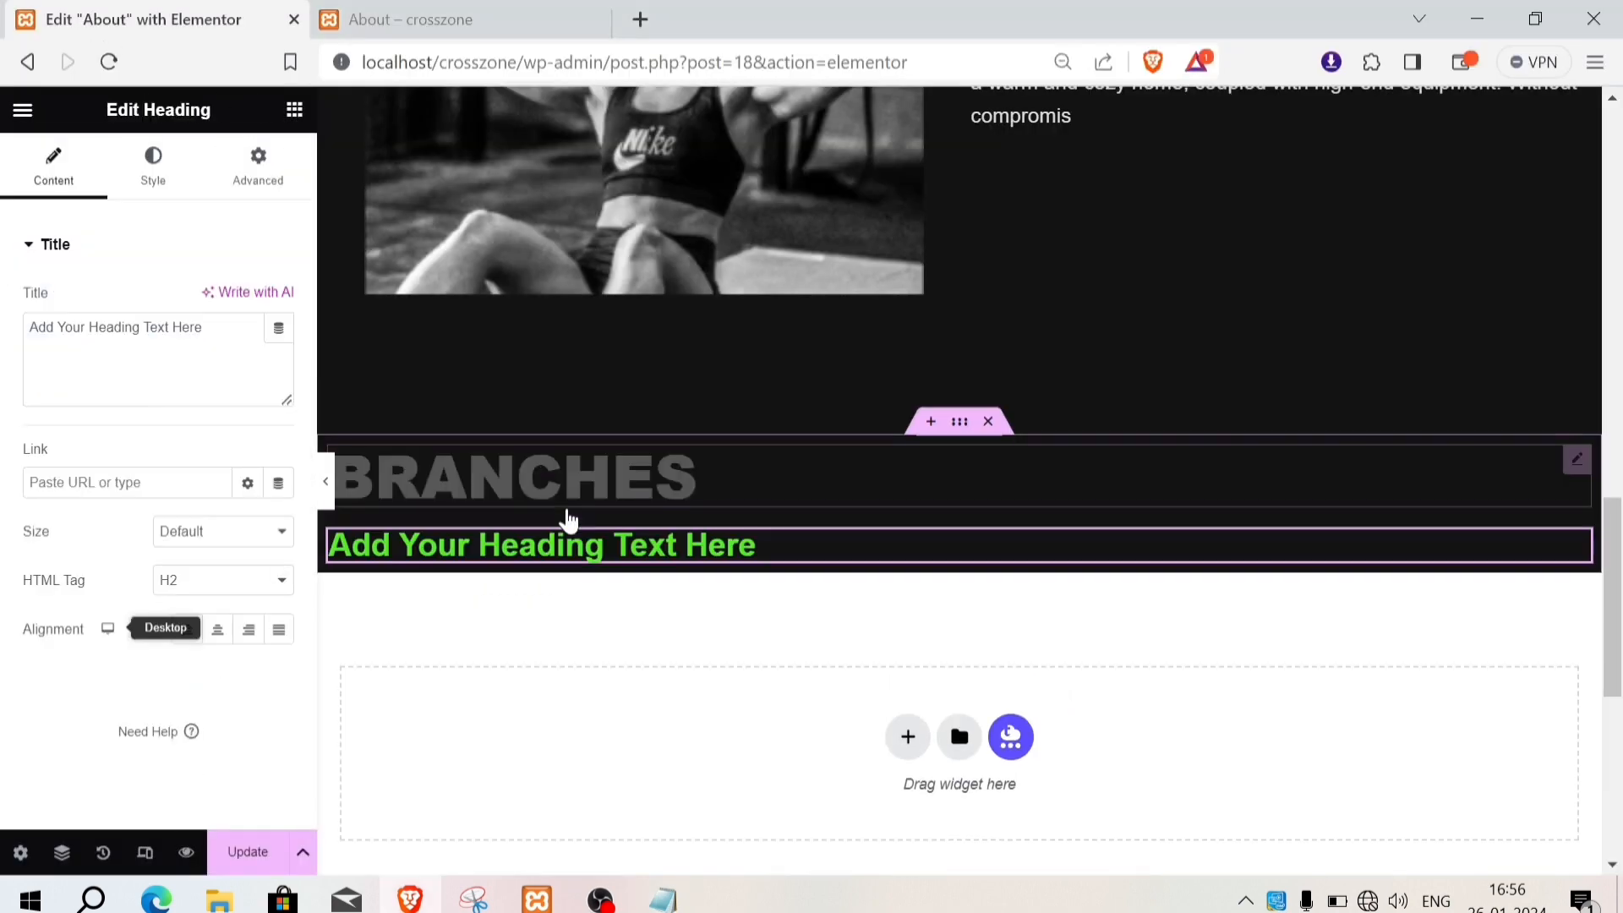
pyautogui.hotkey('ctrl', 'a')
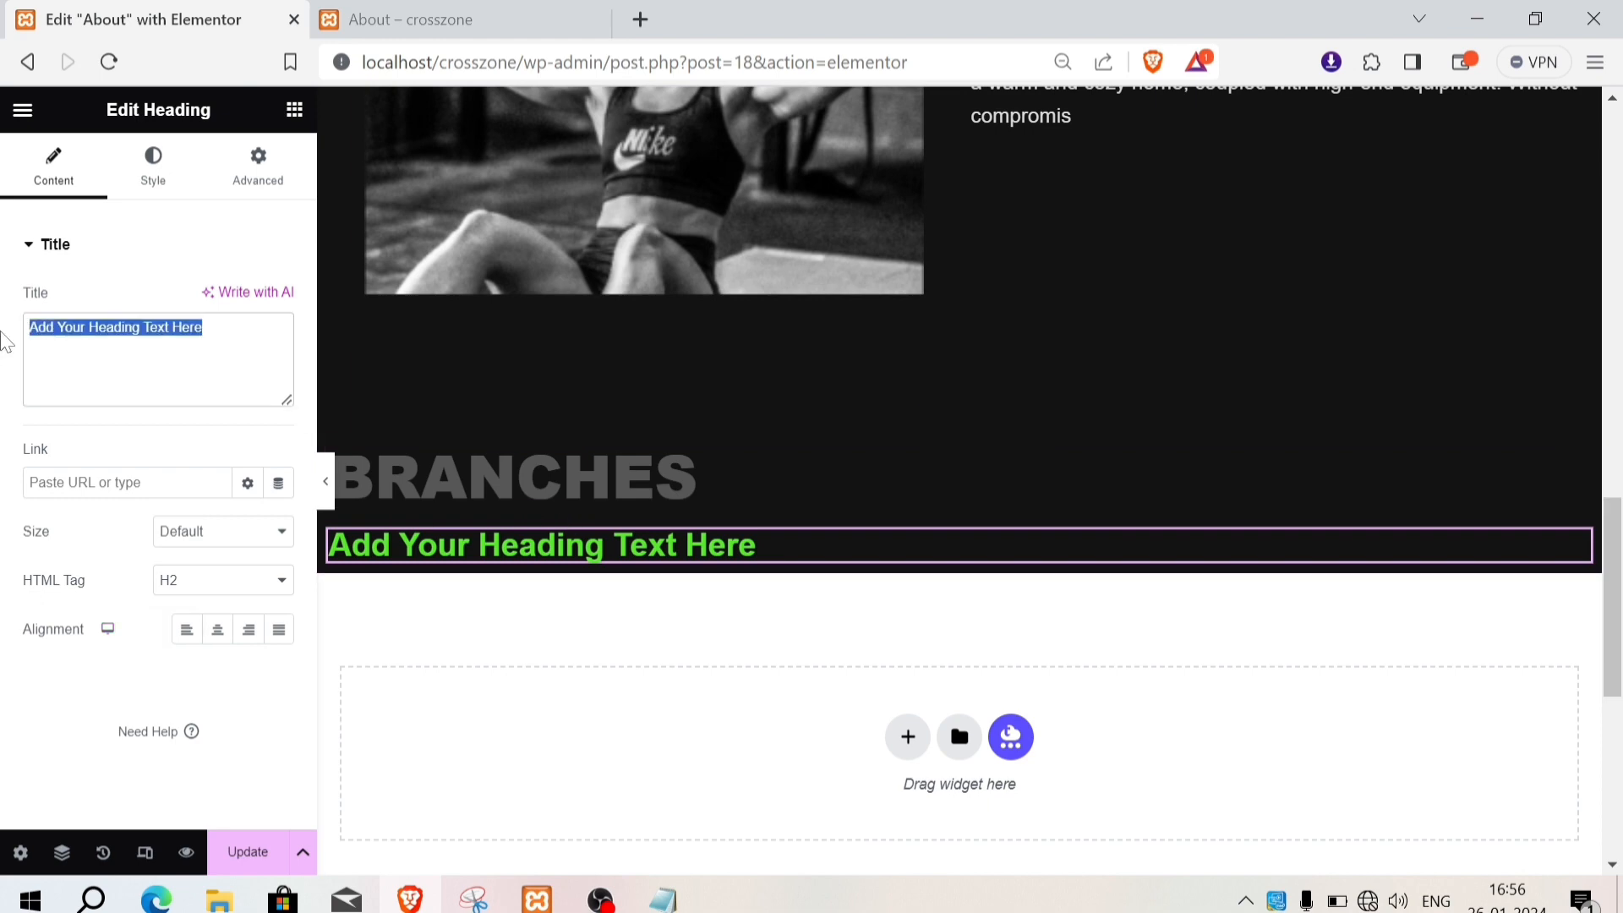
pyautogui.hotkey('ctrl', 'v')
# Step: Set the 2 GYM STUDIOS IN PARIS heading's text colour to the global Text colour
pyautogui.click(158, 190)
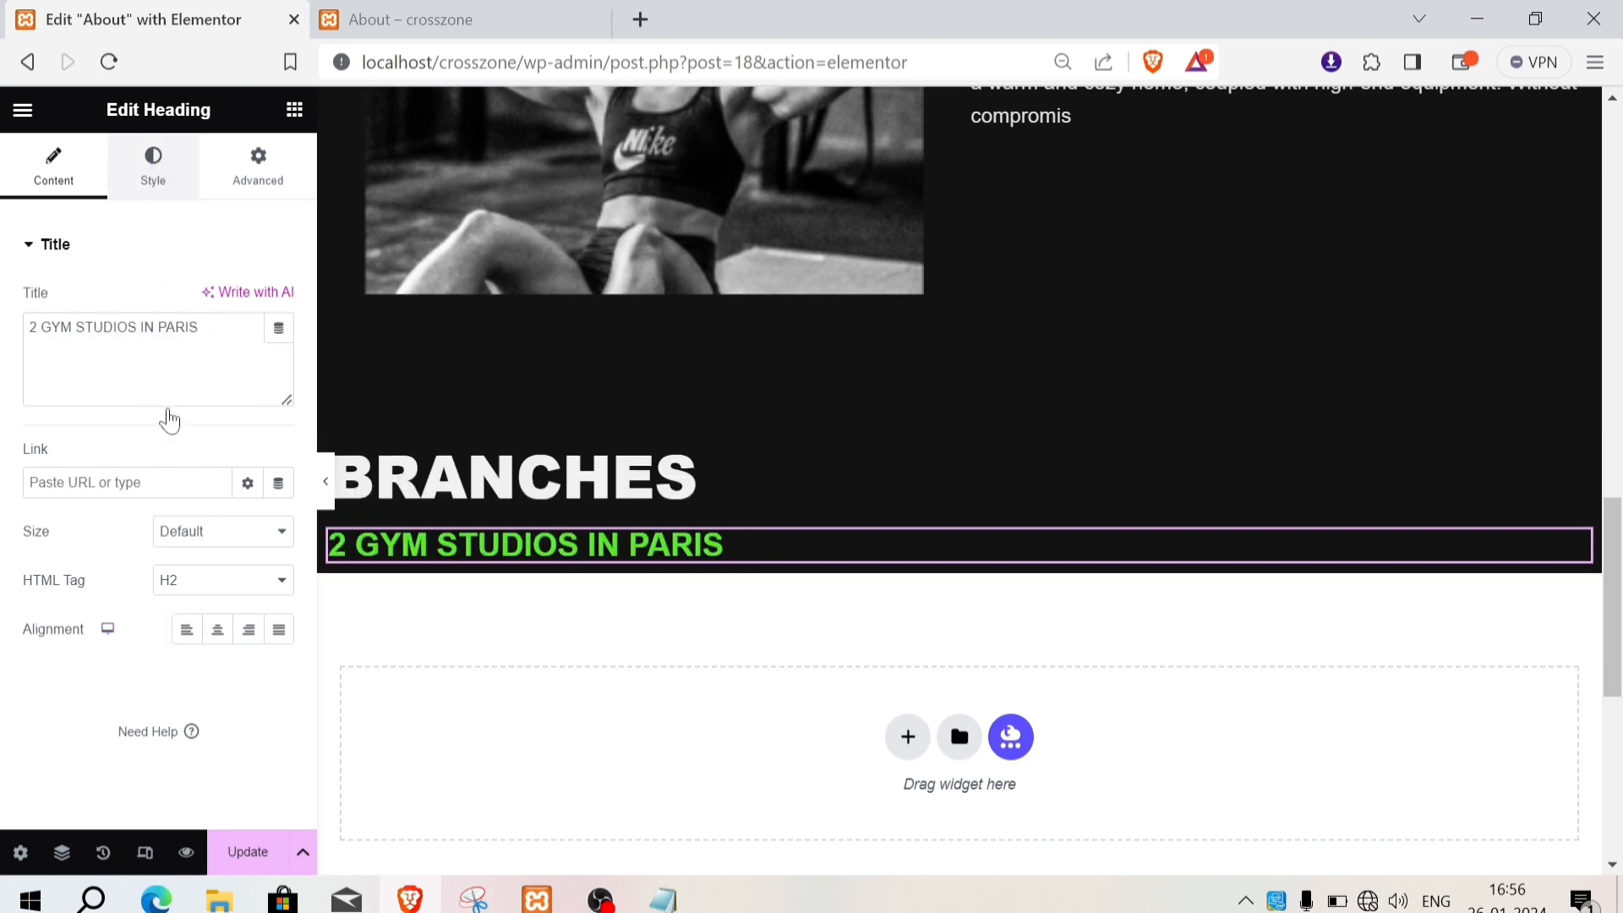
pyautogui.click(254, 301)
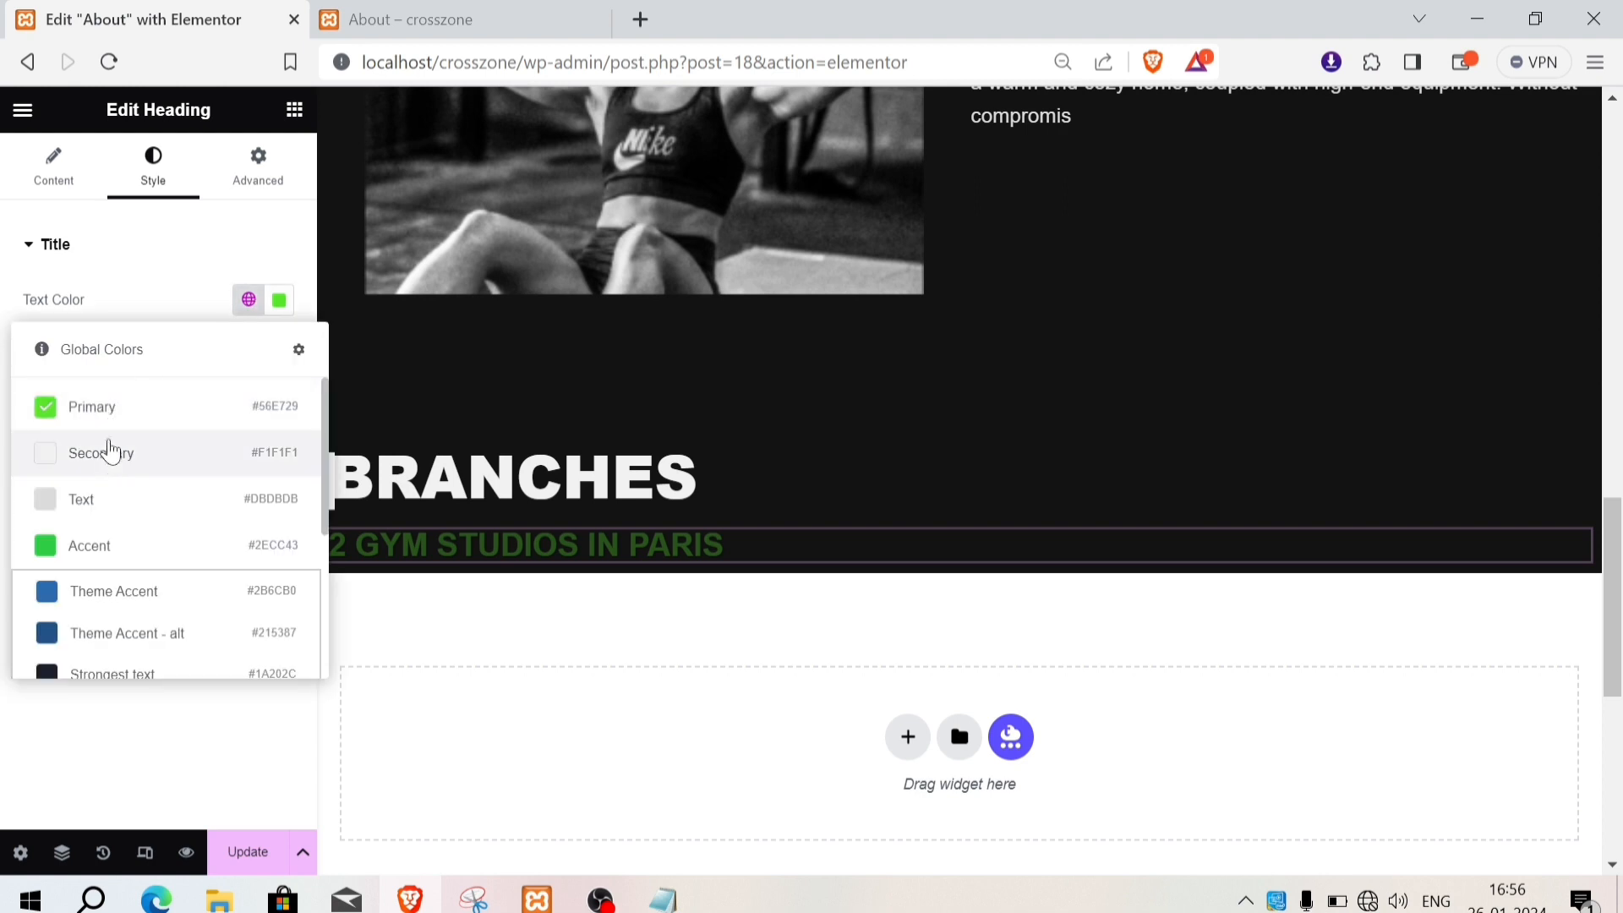
pyautogui.click(105, 492)
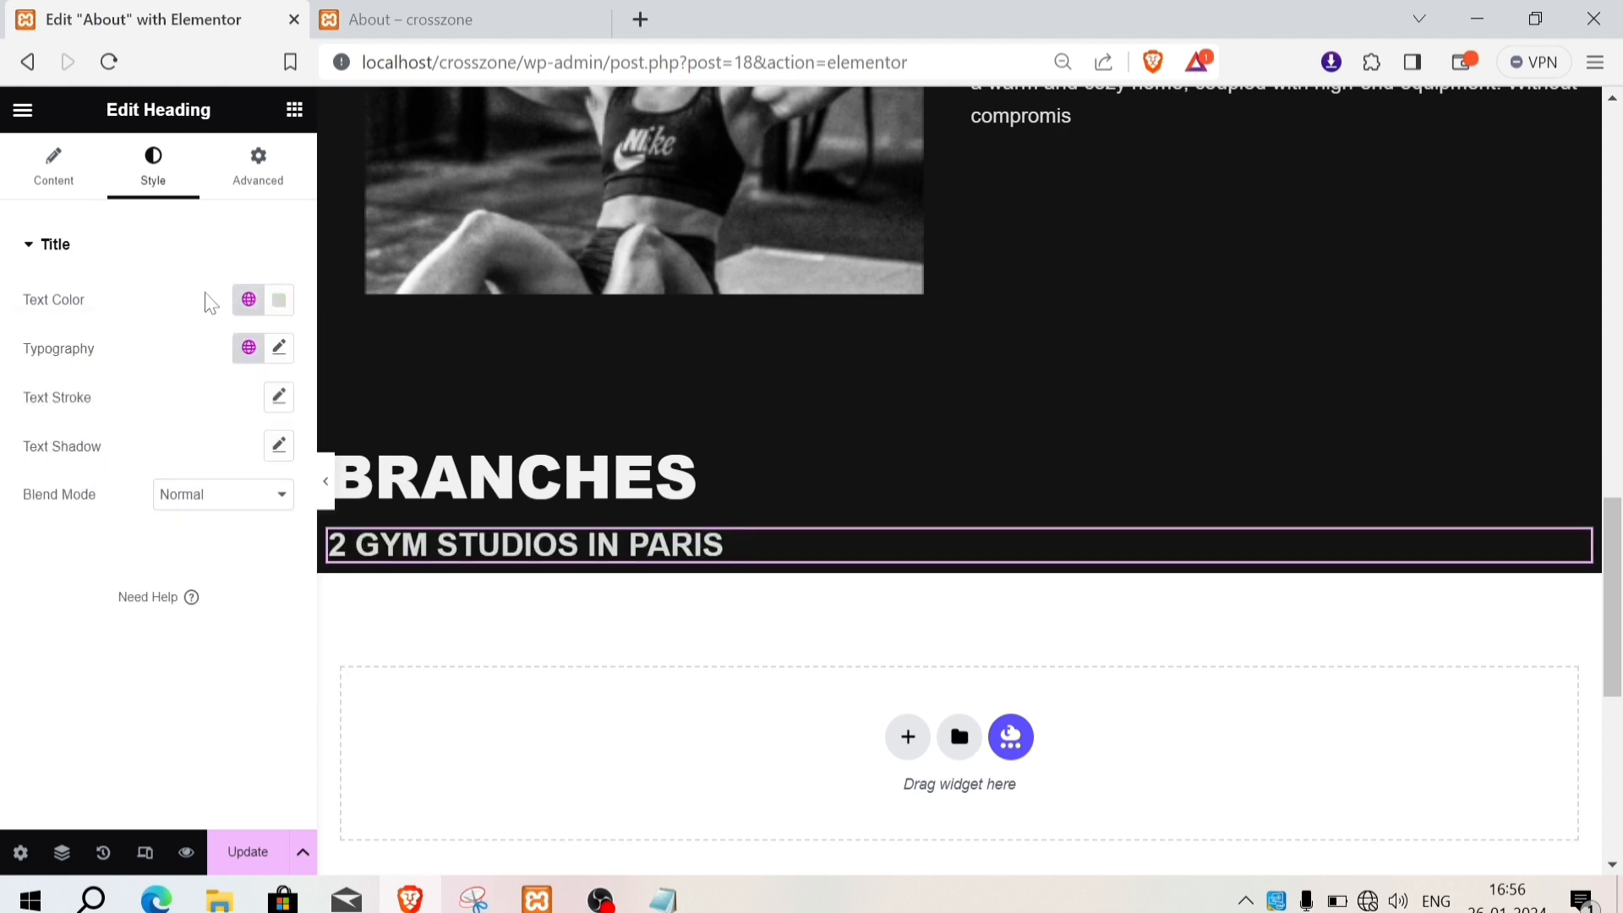
# Step: Set the 2 GYM STUDIOS IN PARIS heading's font size to 35 px and its weight to 700 (Bold)
pyautogui.click(277, 348)
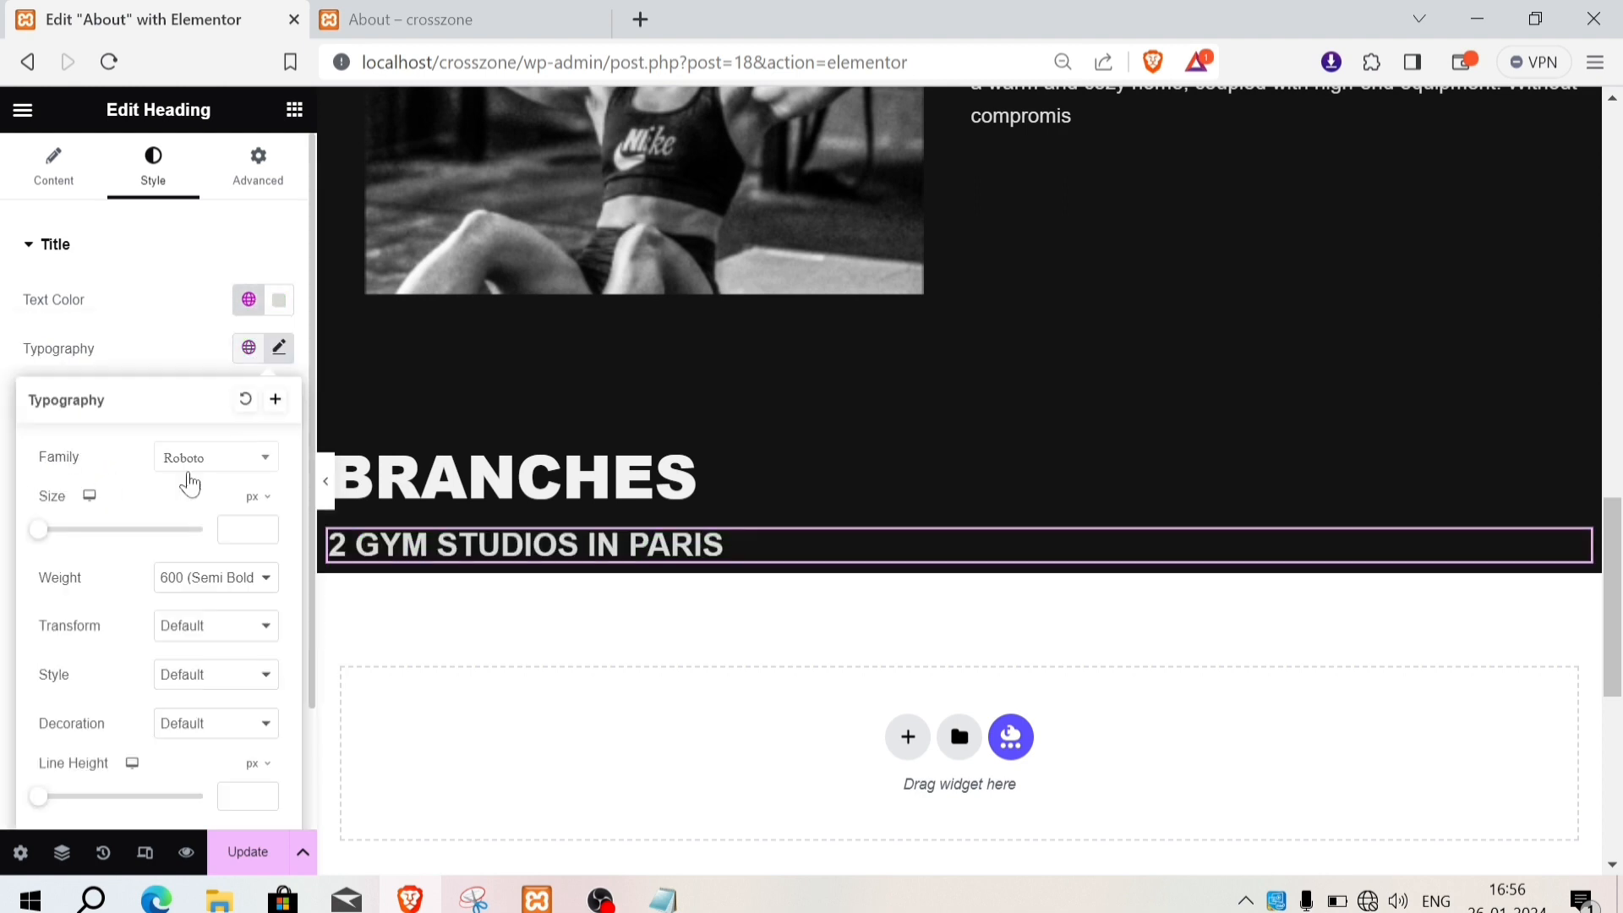
pyautogui.moveTo(37, 538); pyautogui.dragTo(67, 546)
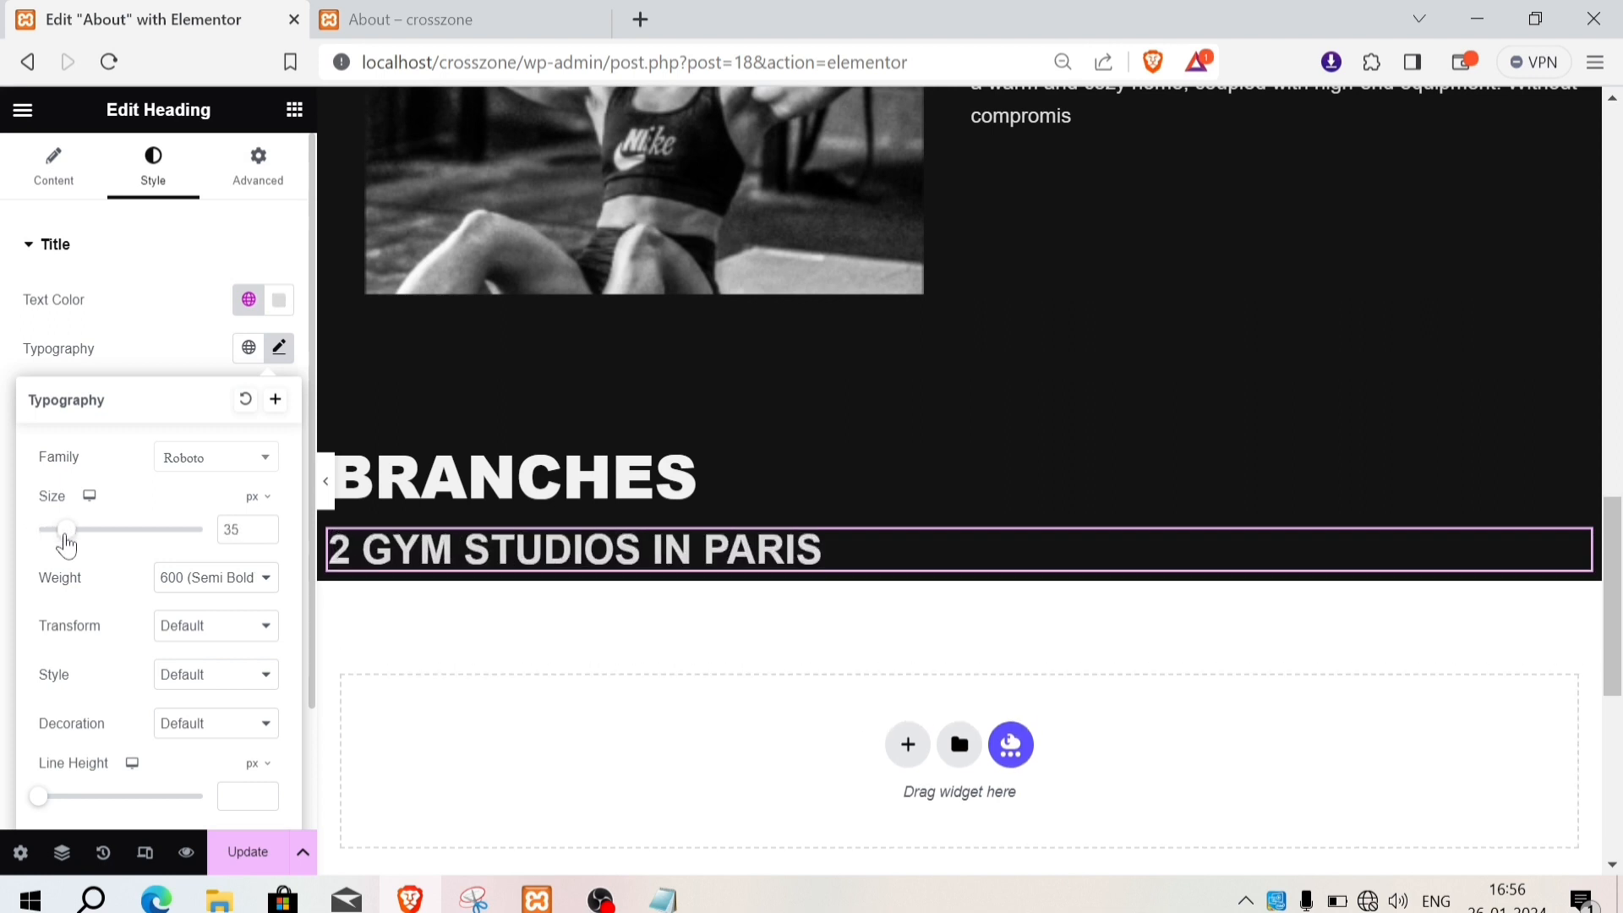
pyautogui.click(209, 578)
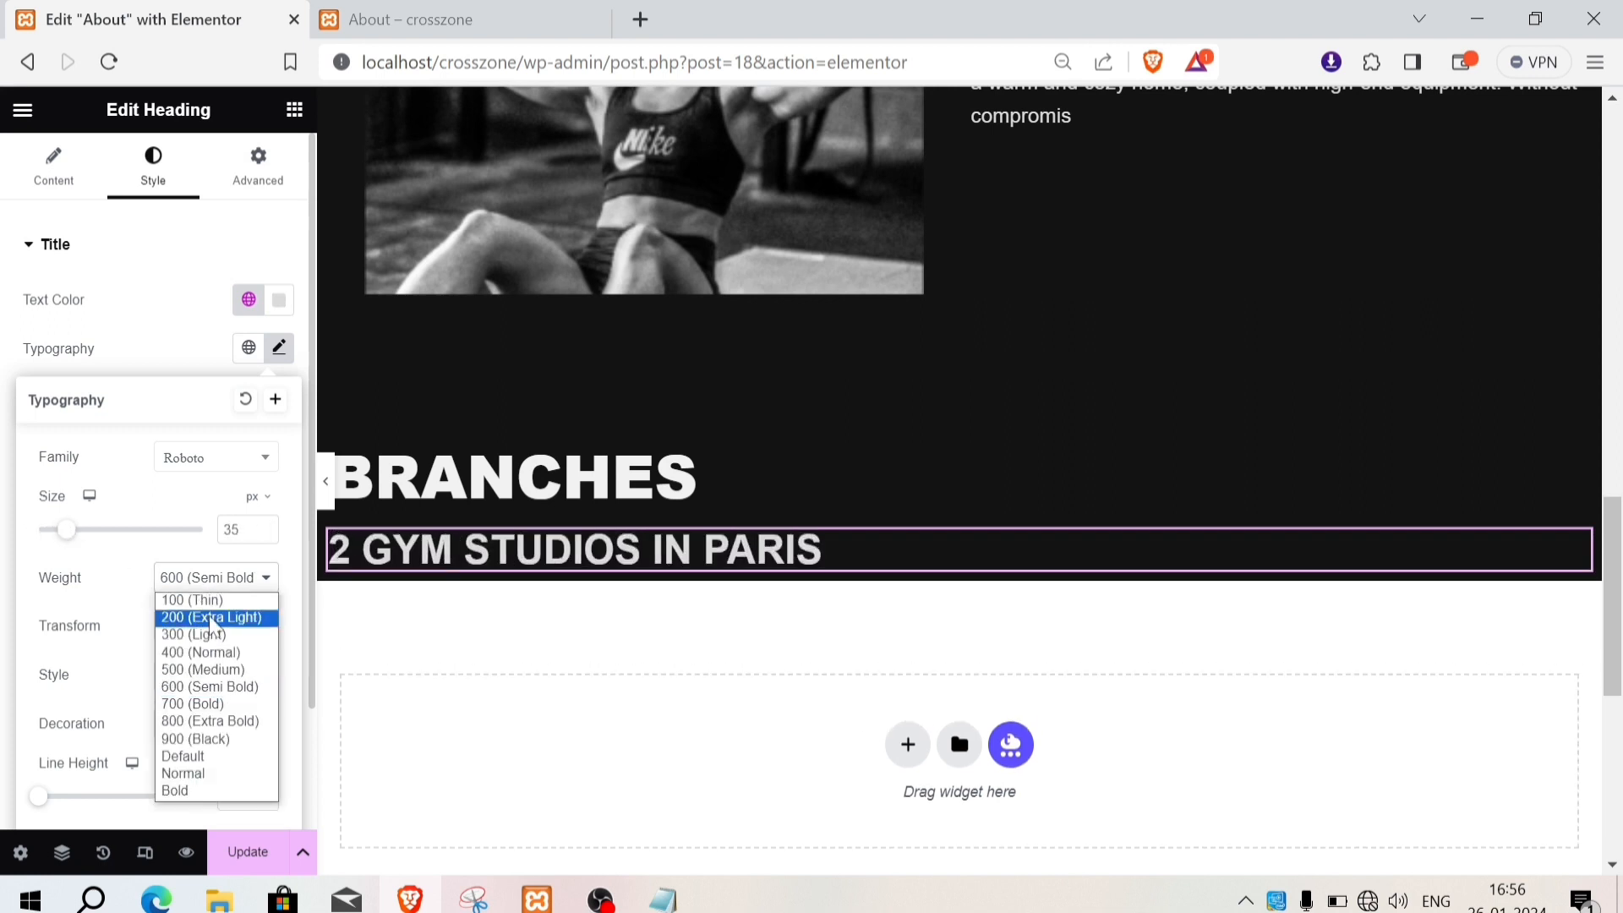
pyautogui.click(218, 703)
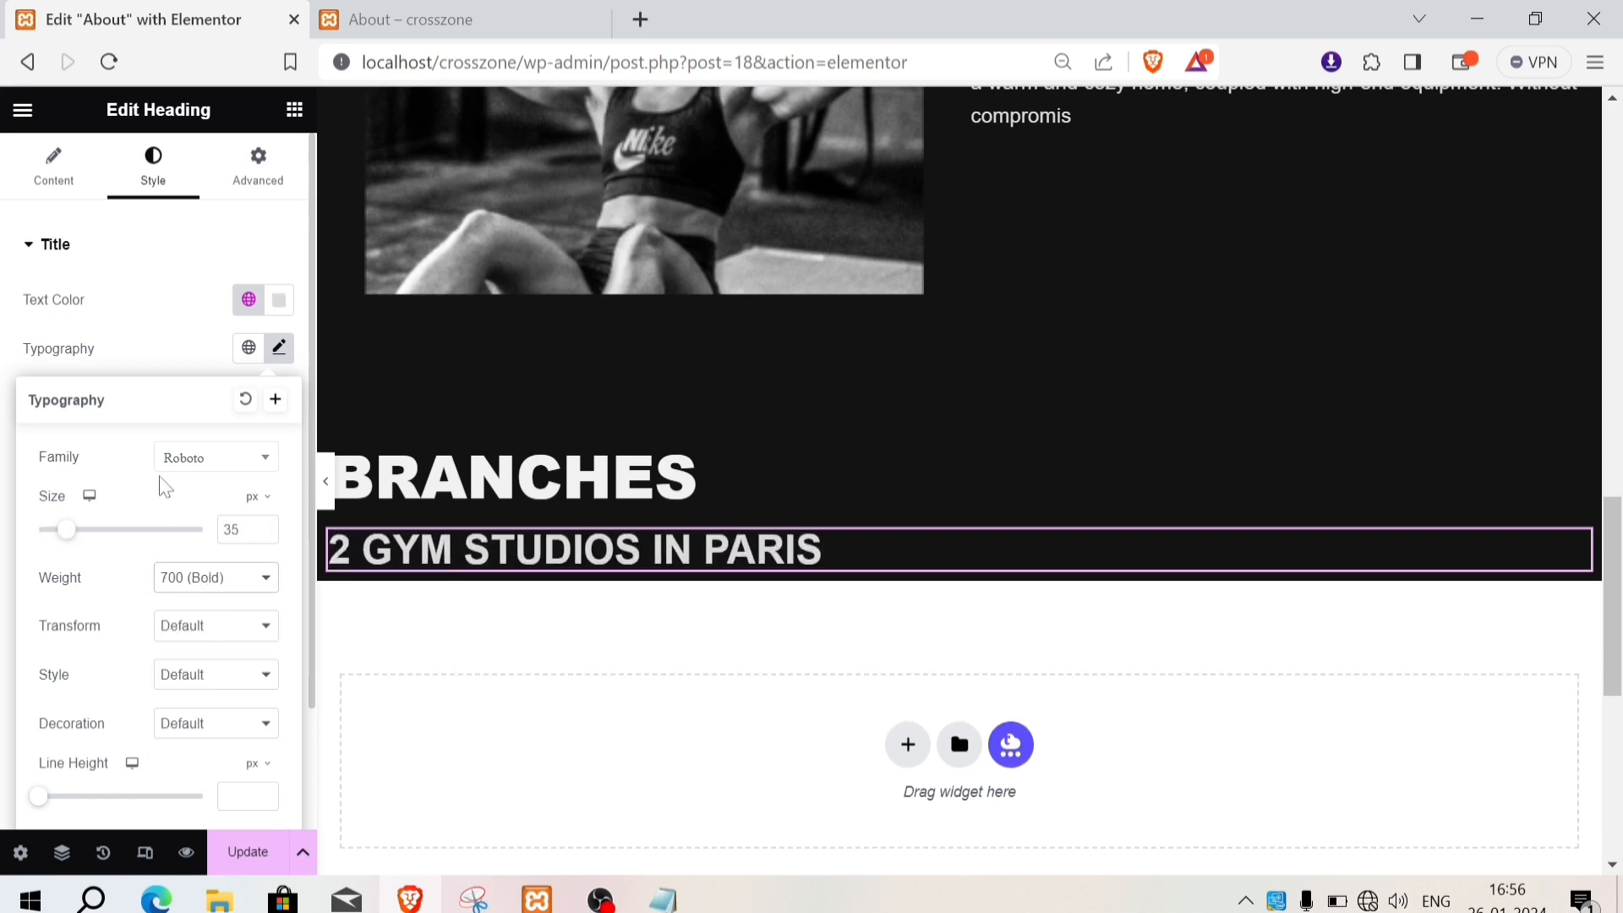
# Step: Change the 2 GYM STUDIOS IN PARIS heading's text colour to the global Secondary colour
pyautogui.click(159, 357)
pyautogui.click(246, 305)
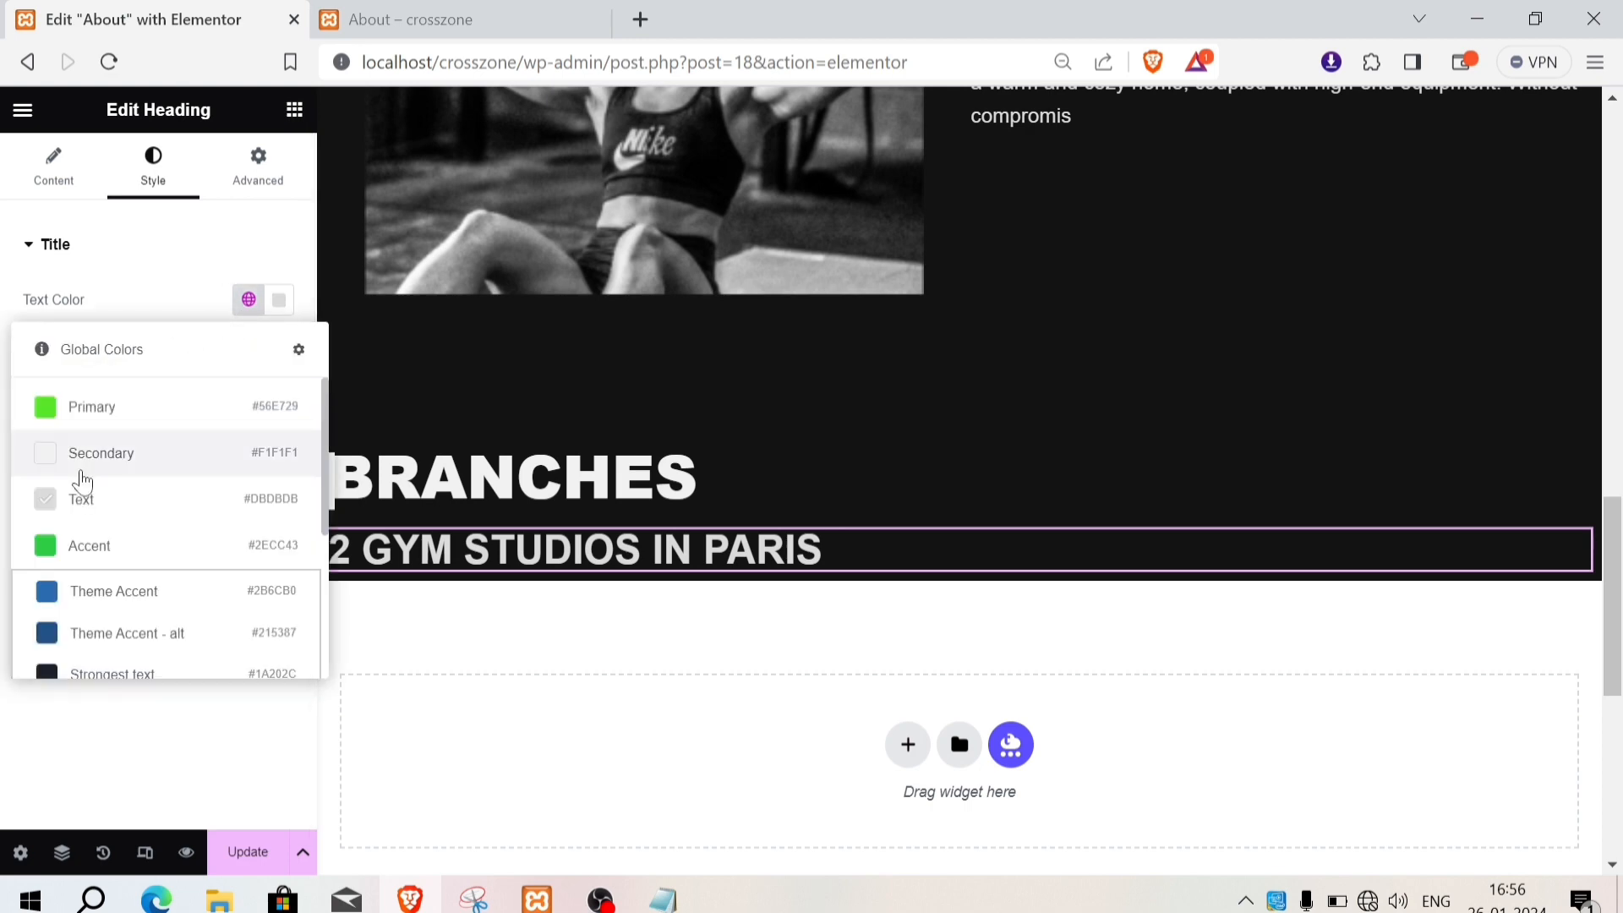
pyautogui.click(80, 465)
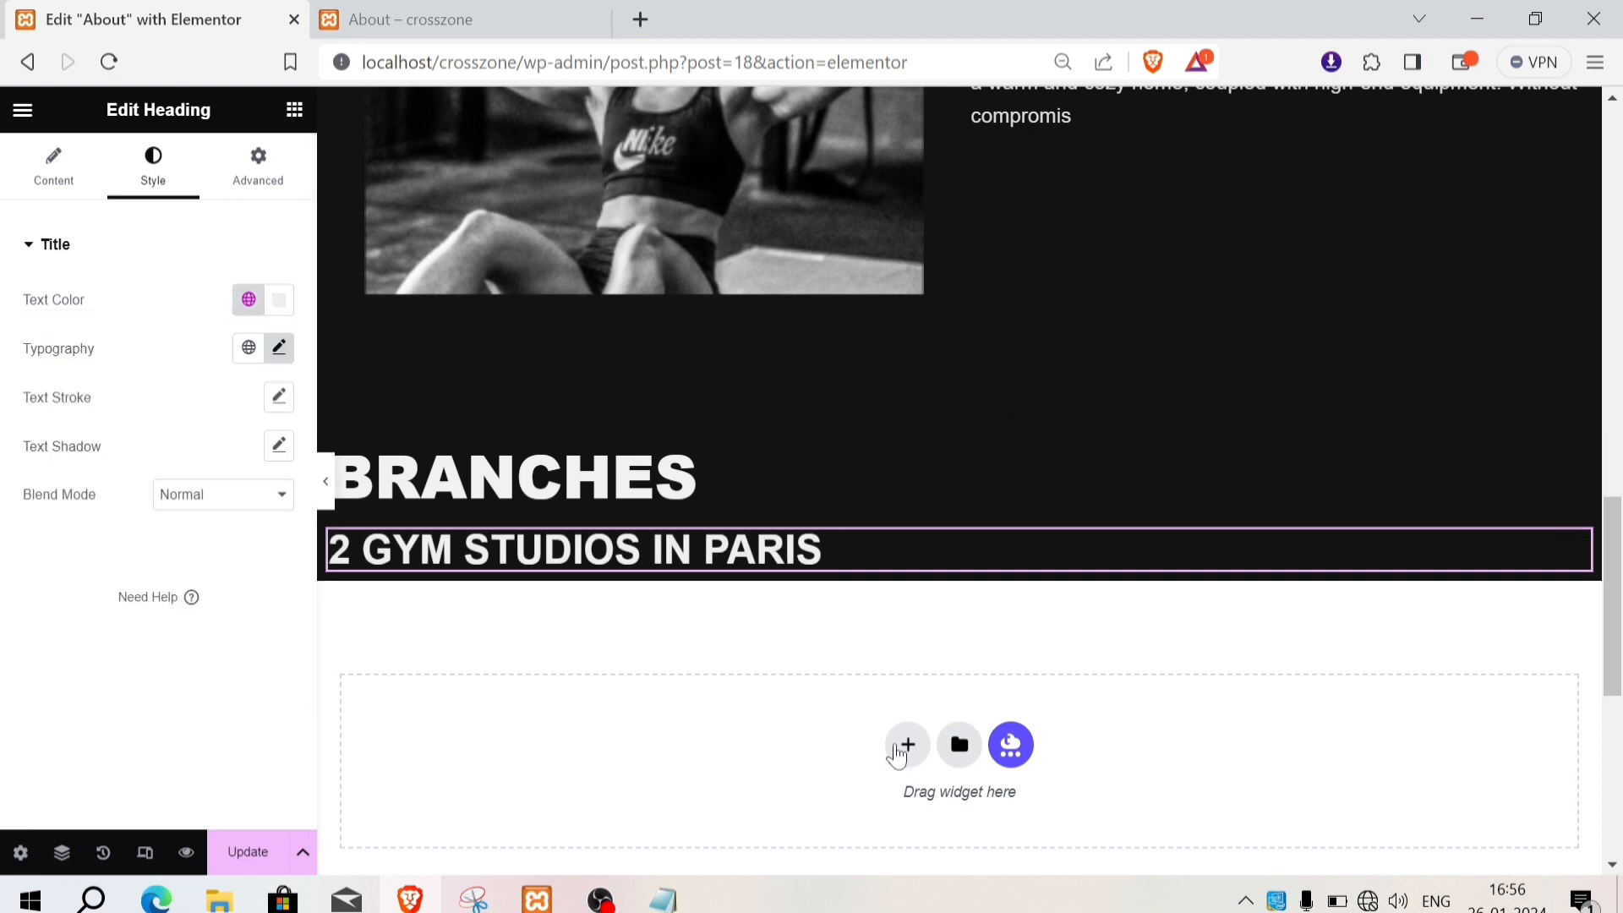
pyautogui.click(906, 746)
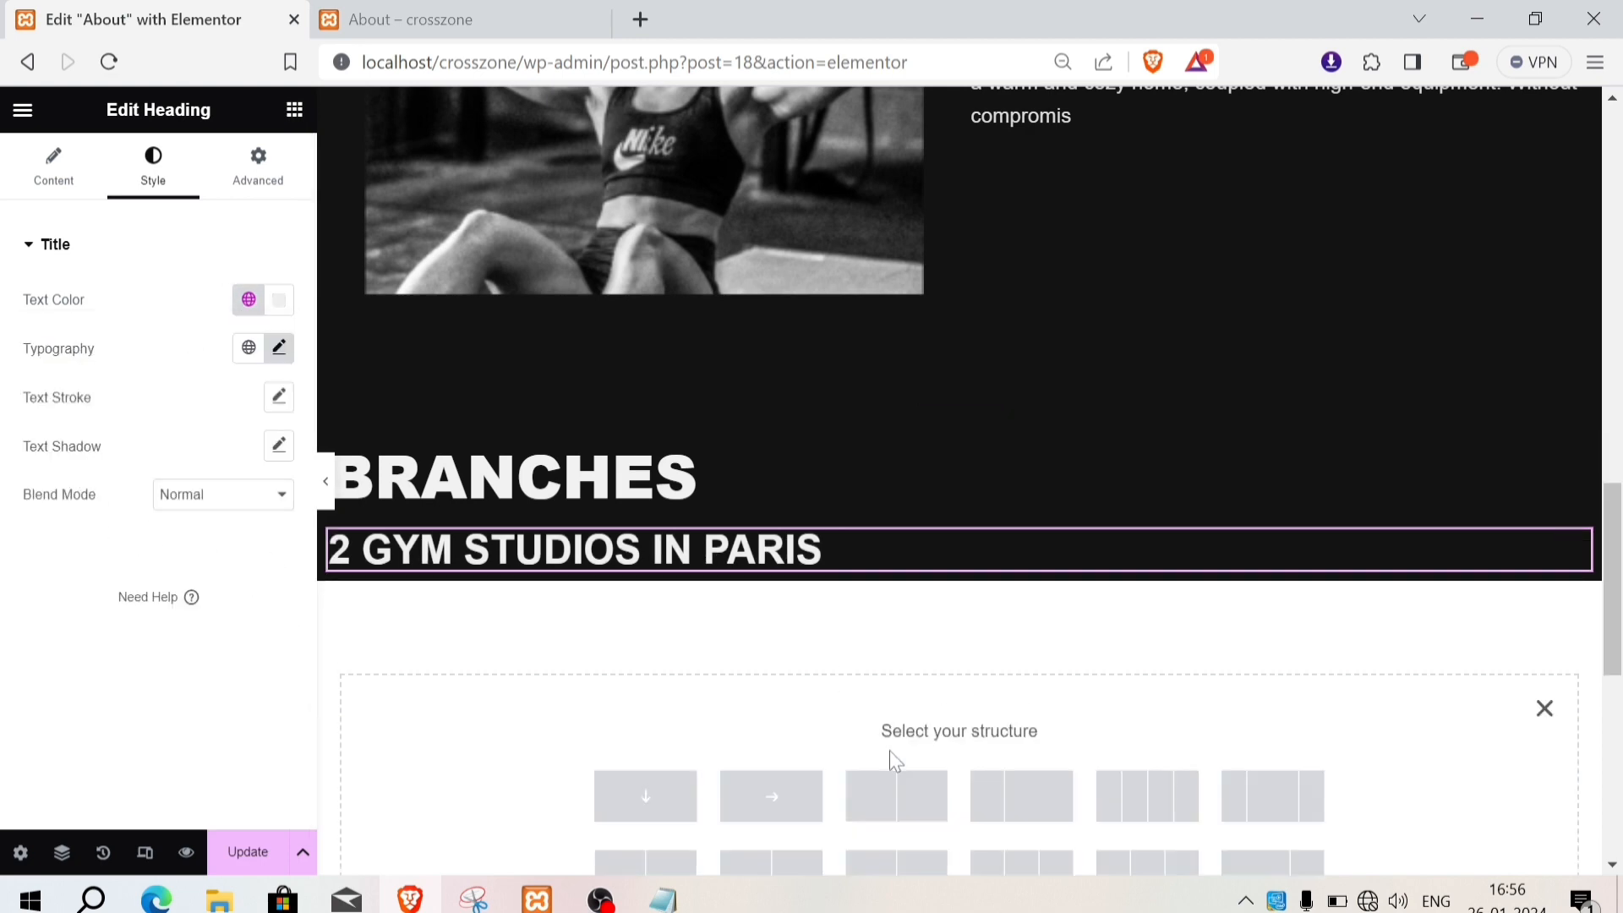
pyautogui.click(681, 803)
pyautogui.click(992, 578)
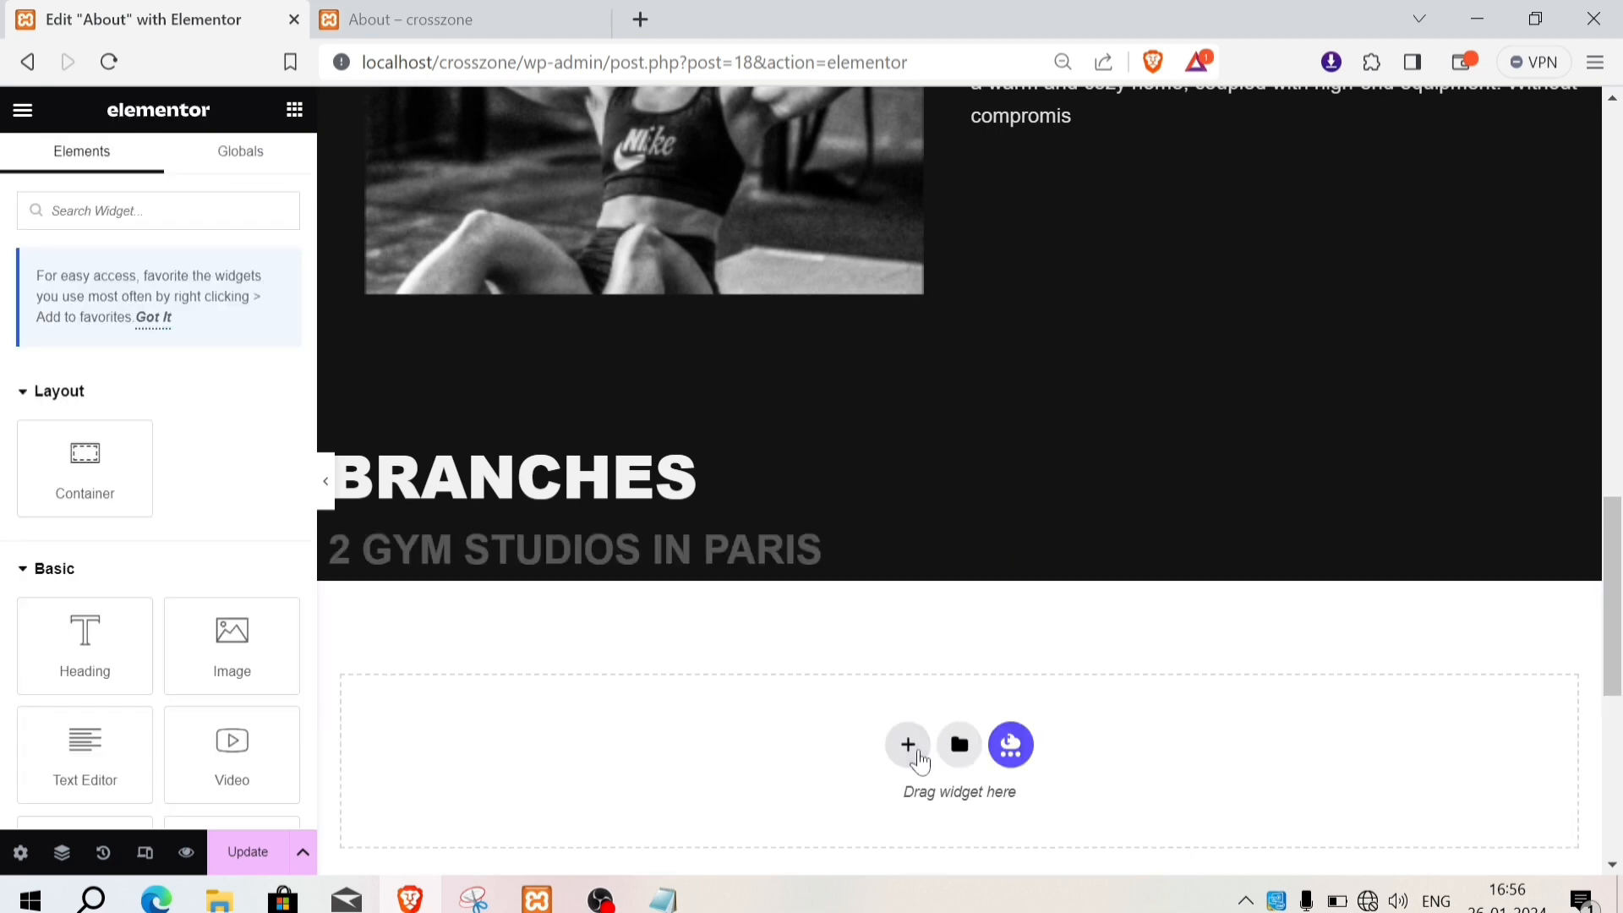
# Step: Add a two-column container below the Branches headings and give it a classic background in colour #131313
pyautogui.click(906, 744)
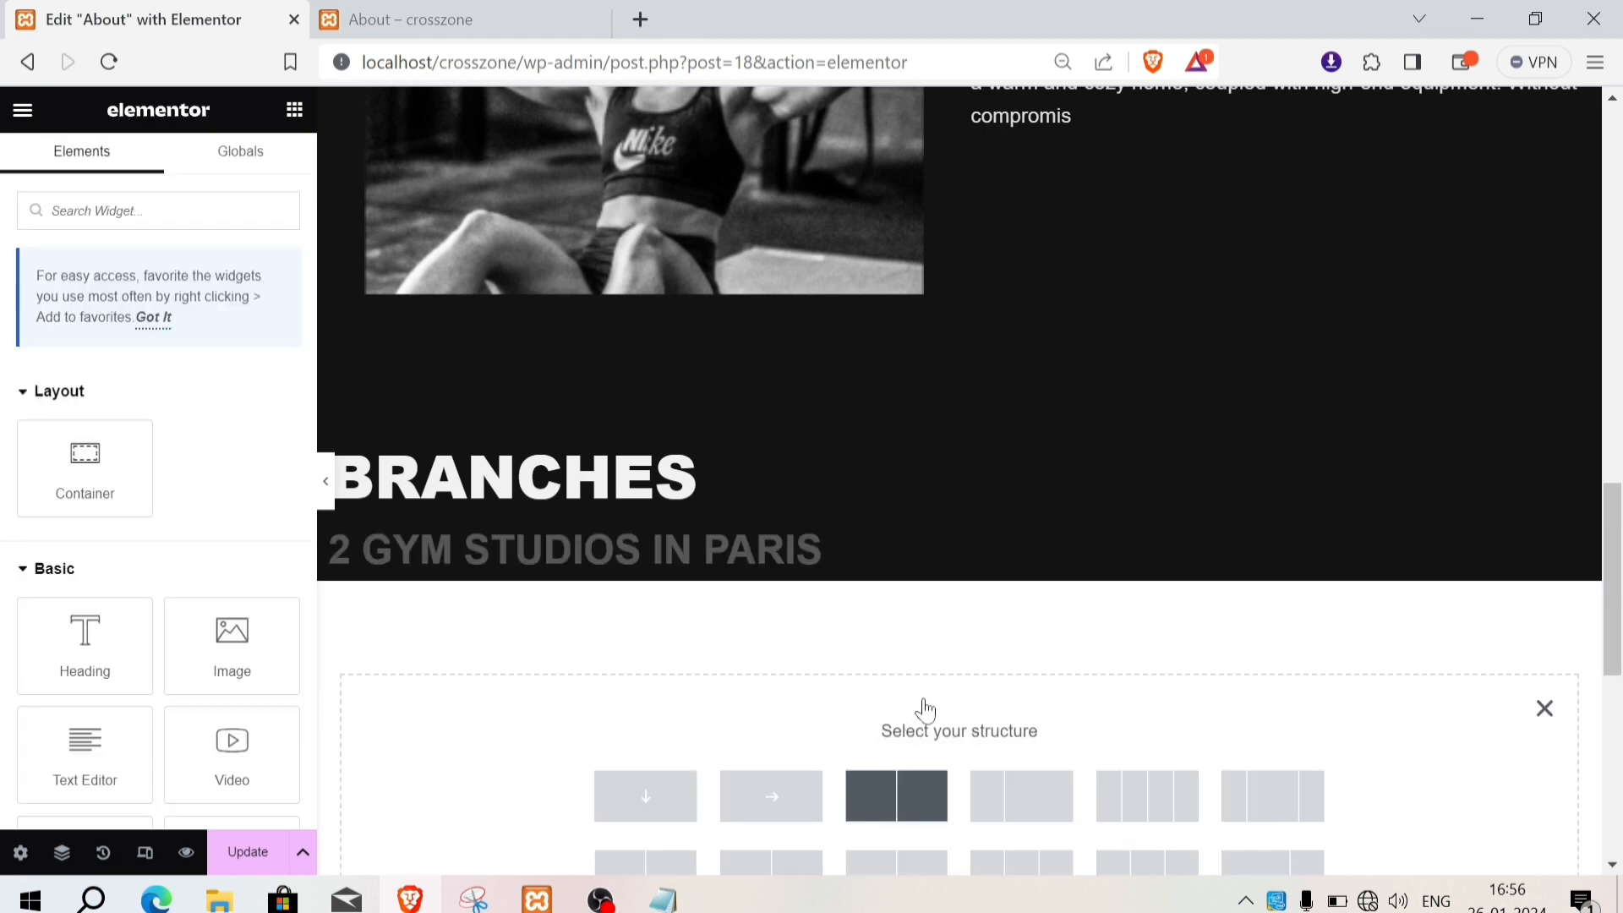
pyautogui.click(896, 795)
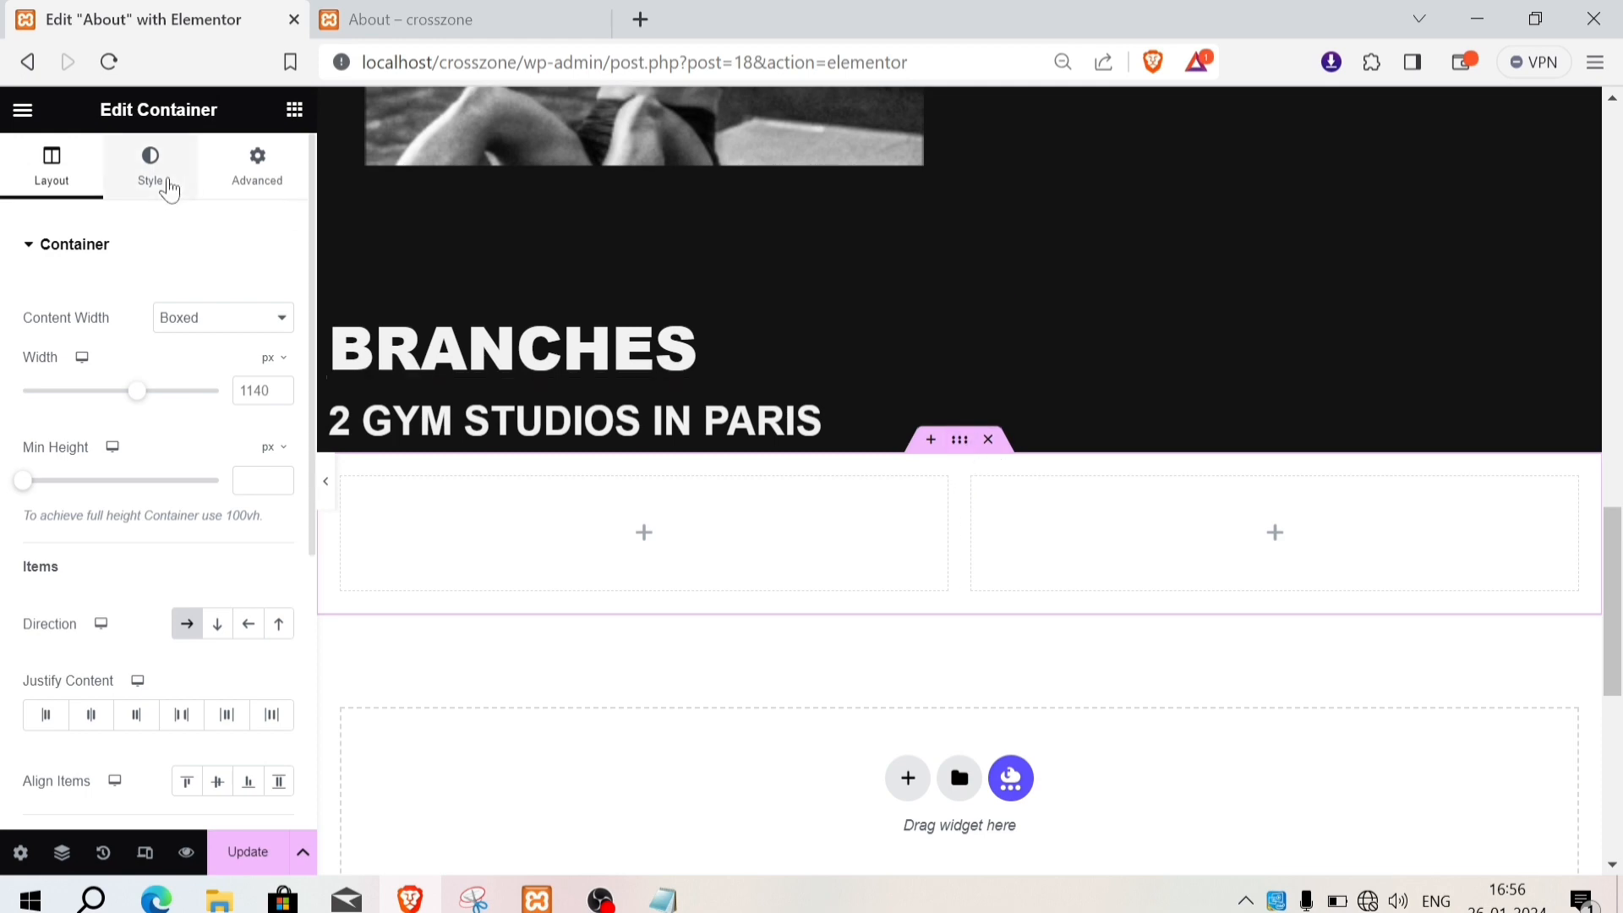
pyautogui.click(153, 192)
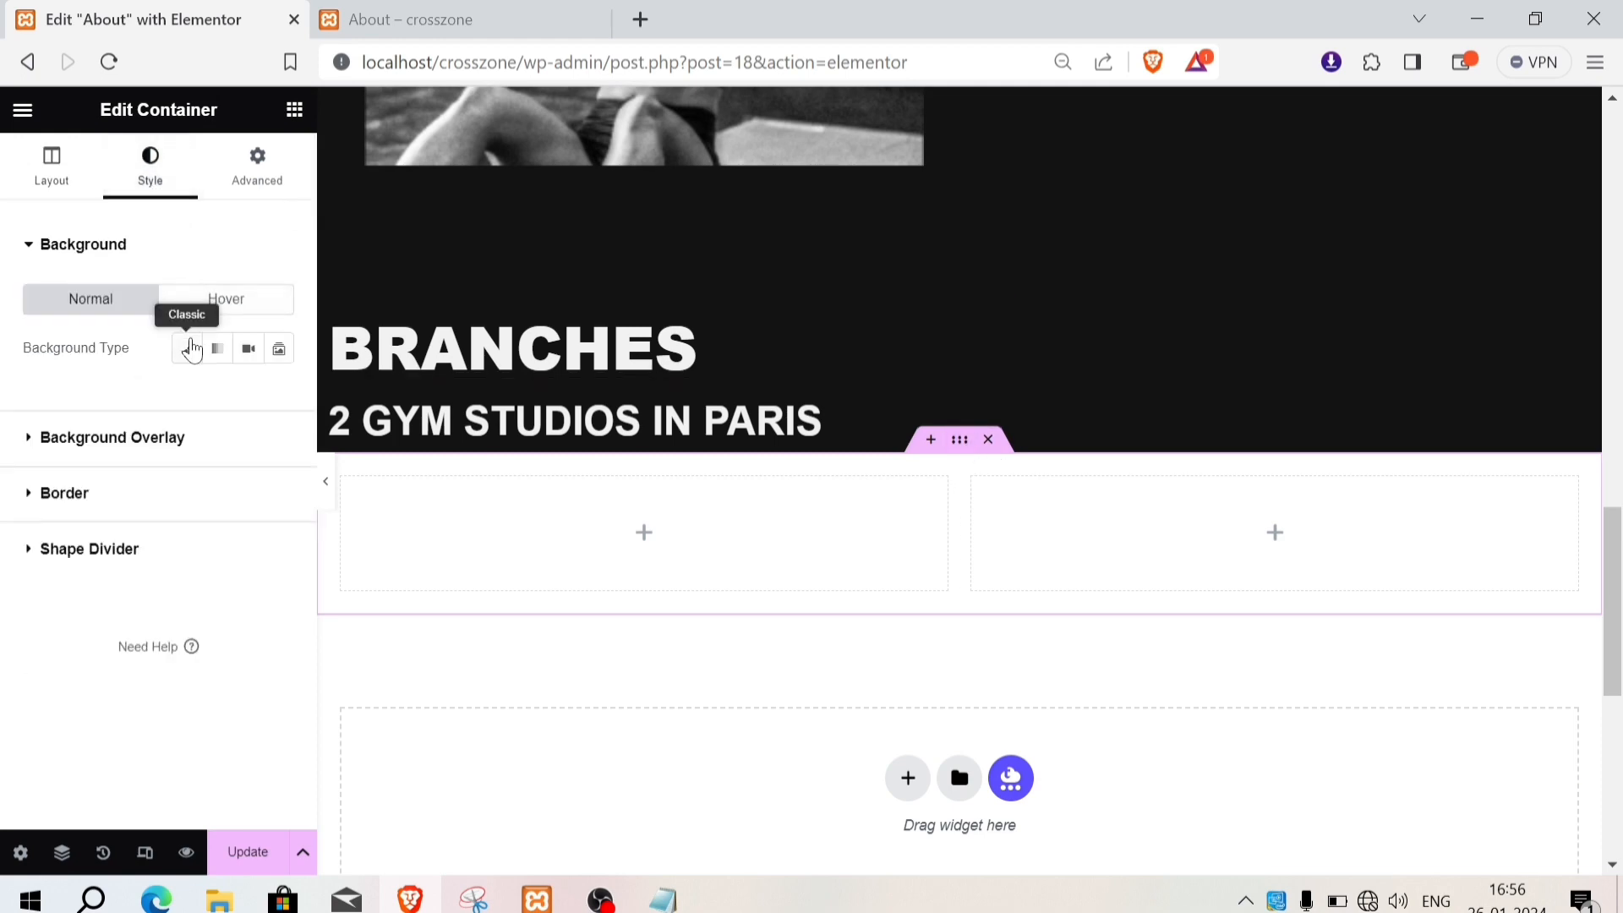
pyautogui.click(187, 347)
pyautogui.click(280, 396)
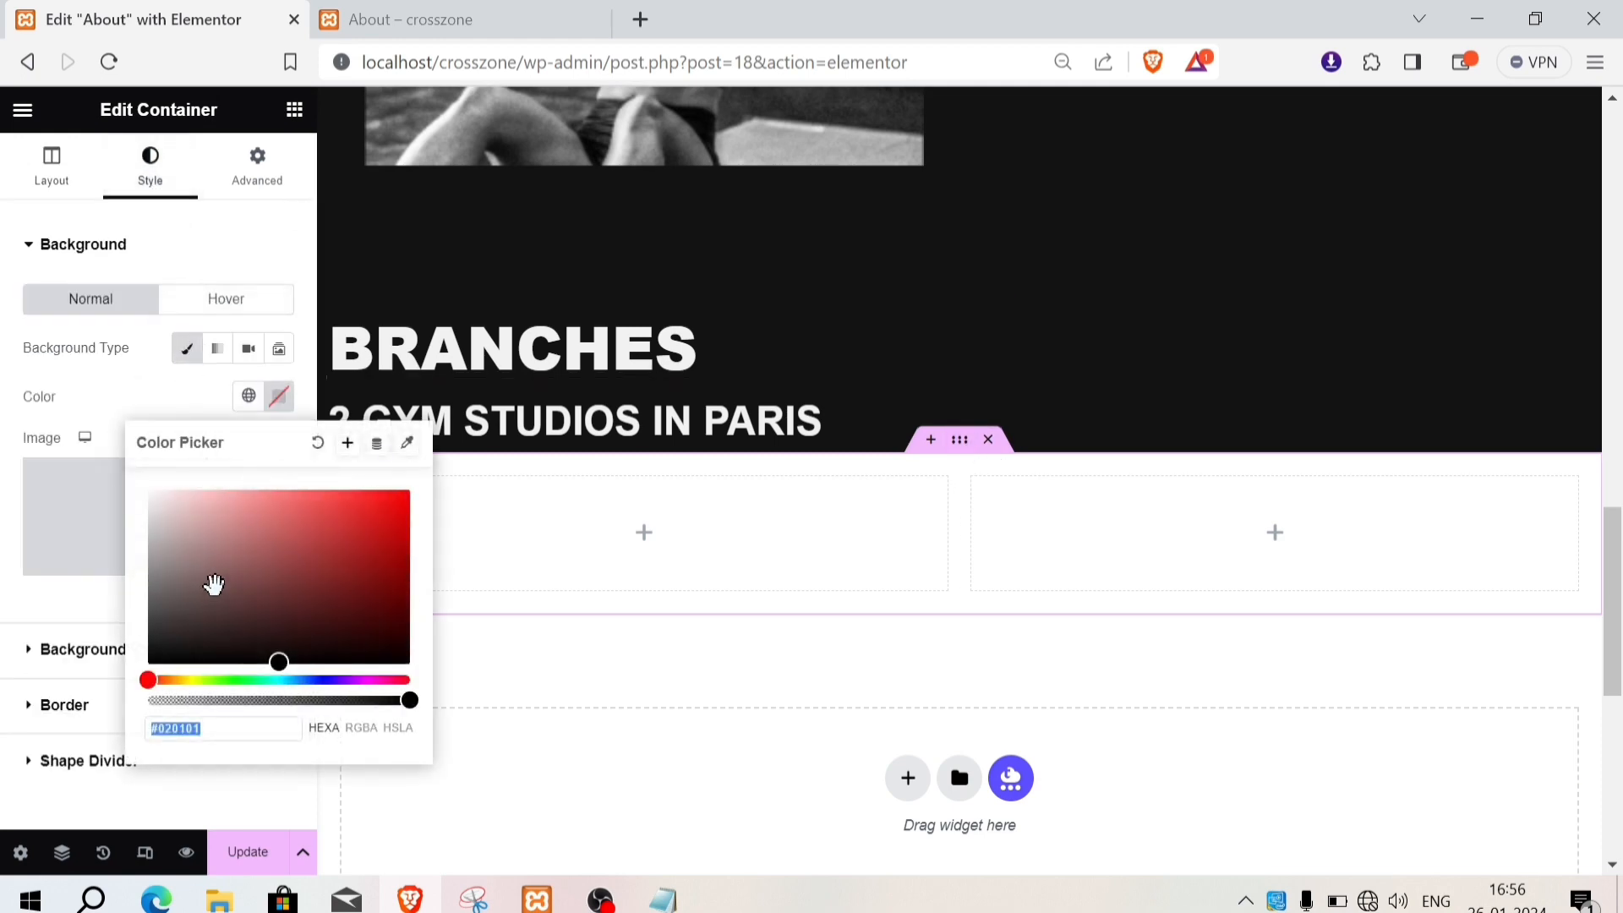
pyautogui.write('#131313')
pyautogui.click(171, 408)
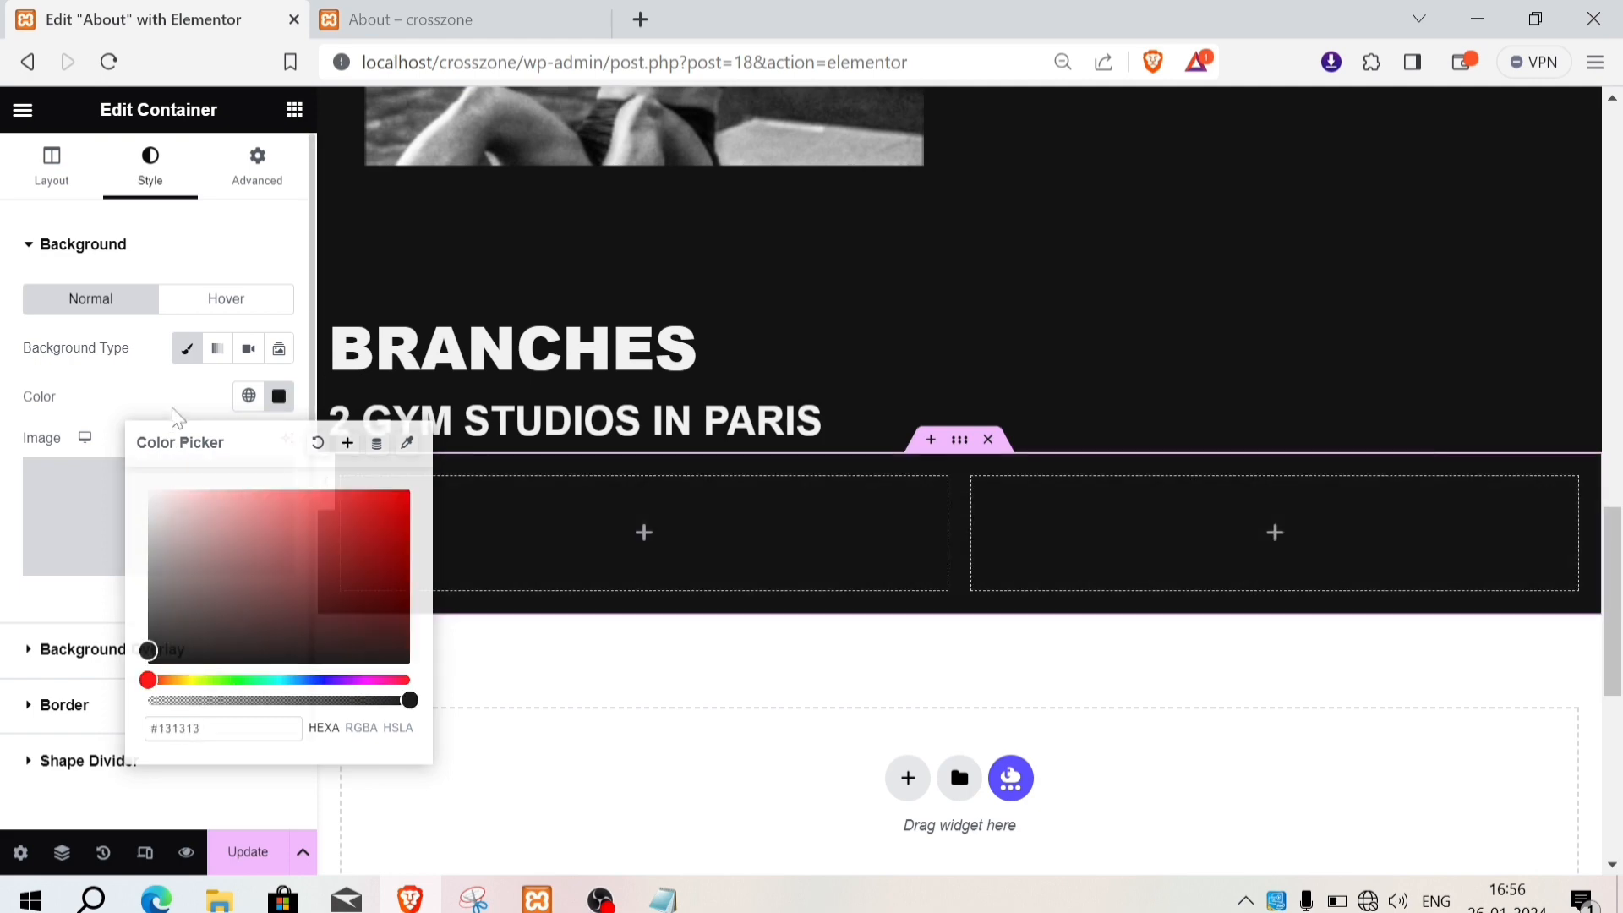
# Step: Place an Image widget in the new container's first column and start uploading a picture for it
pyautogui.click(294, 110)
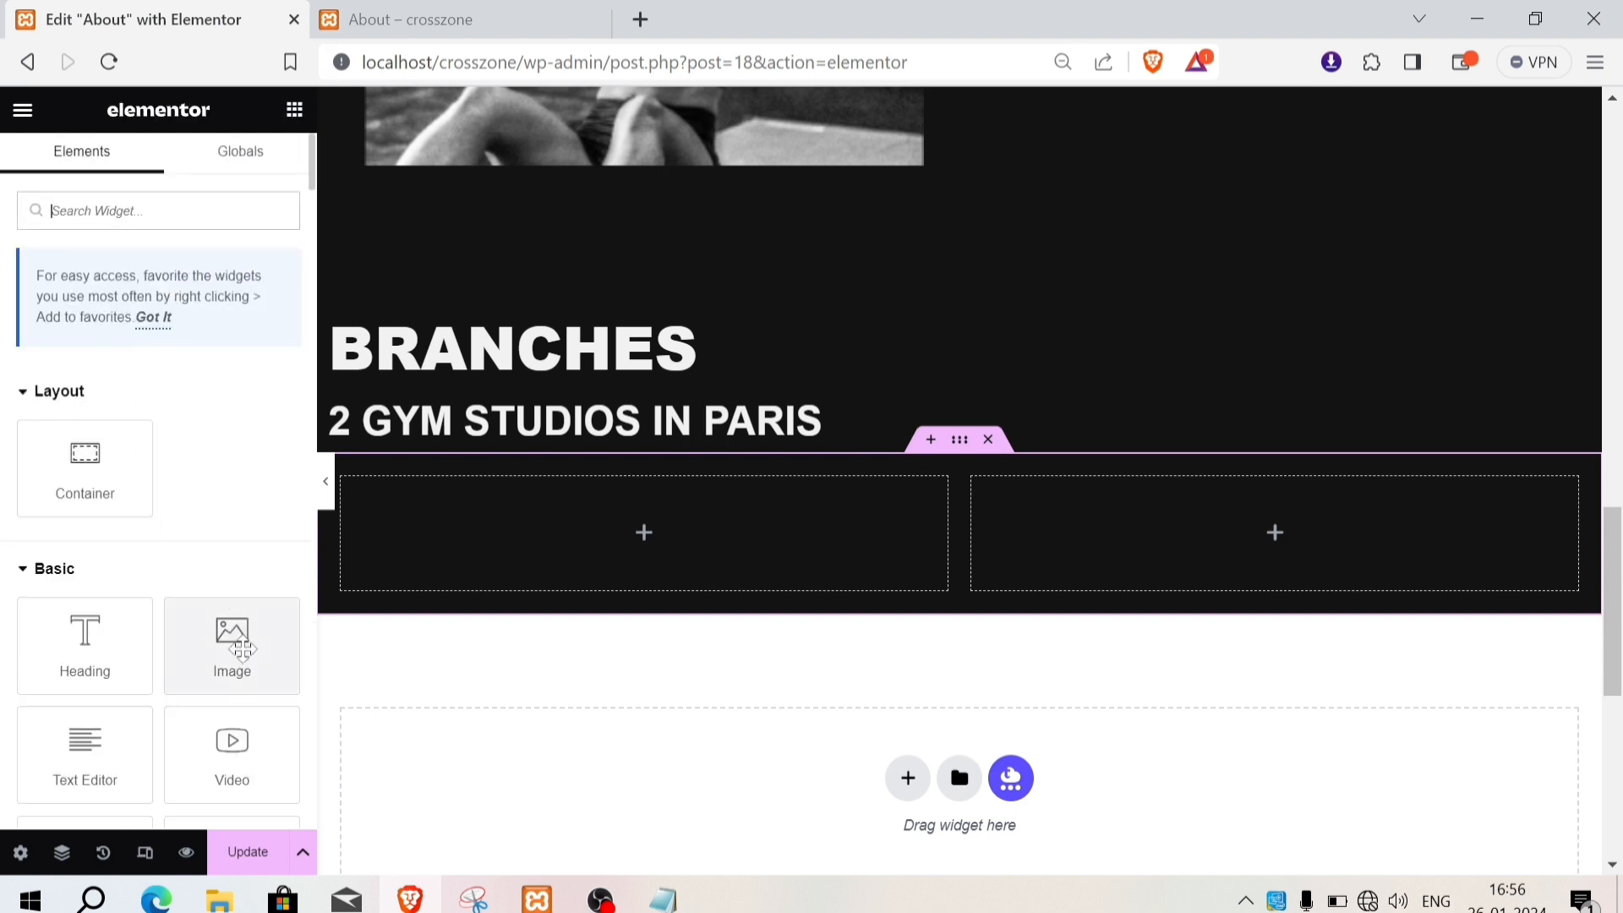
pyautogui.moveTo(243, 649); pyautogui.dragTo(588, 570)
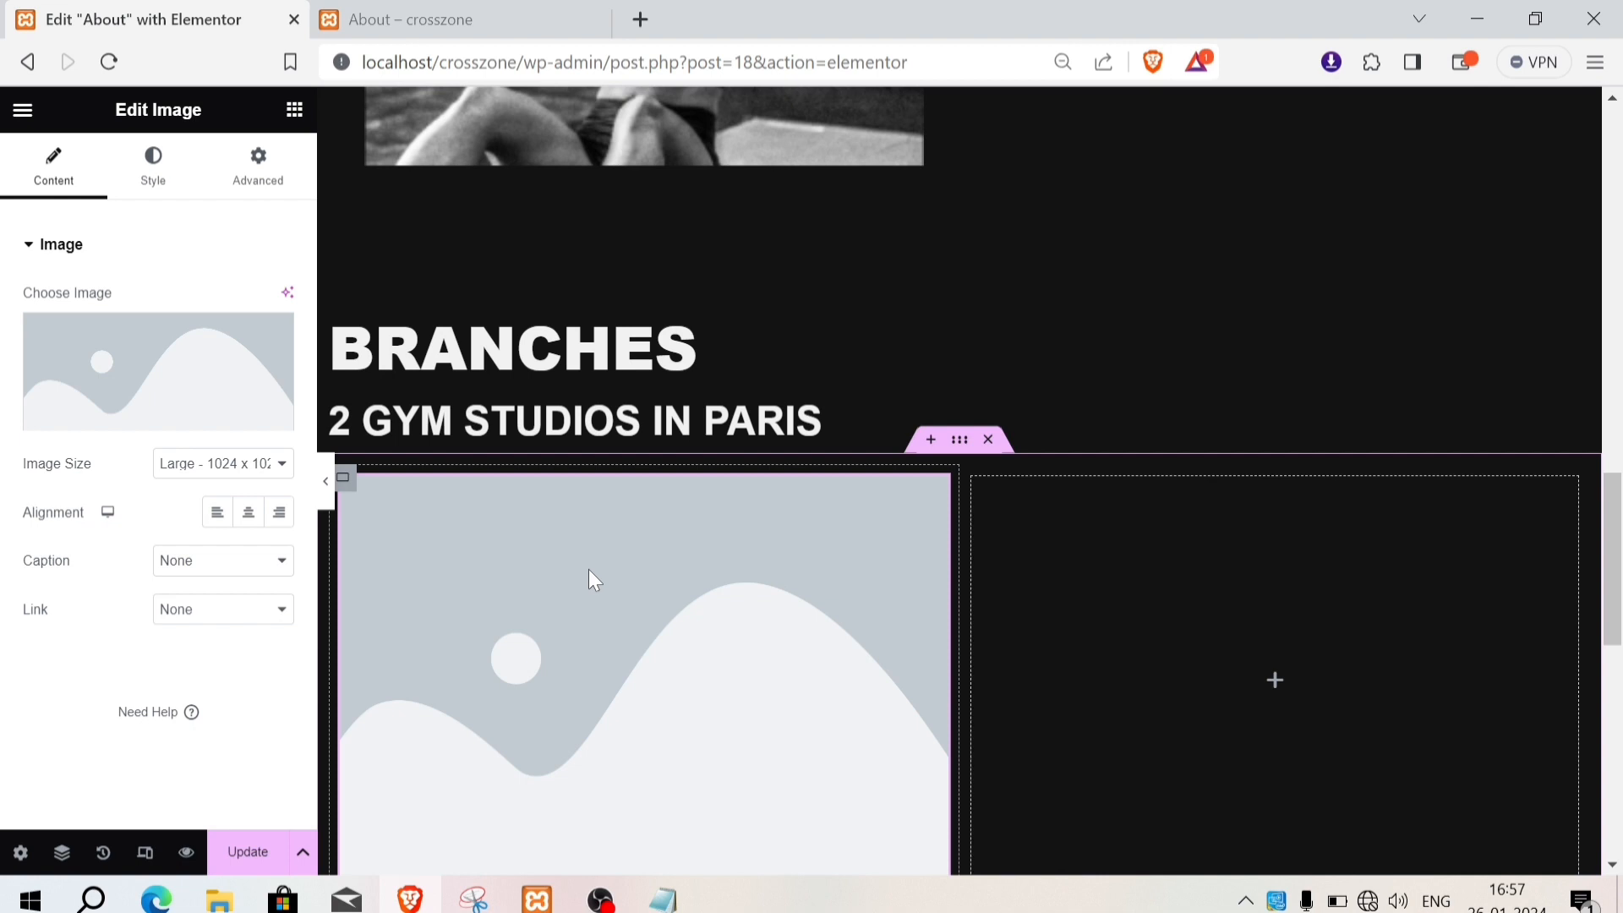
pyautogui.scroll(-4, 589, 569)
pyautogui.scroll(1, 587, 575)
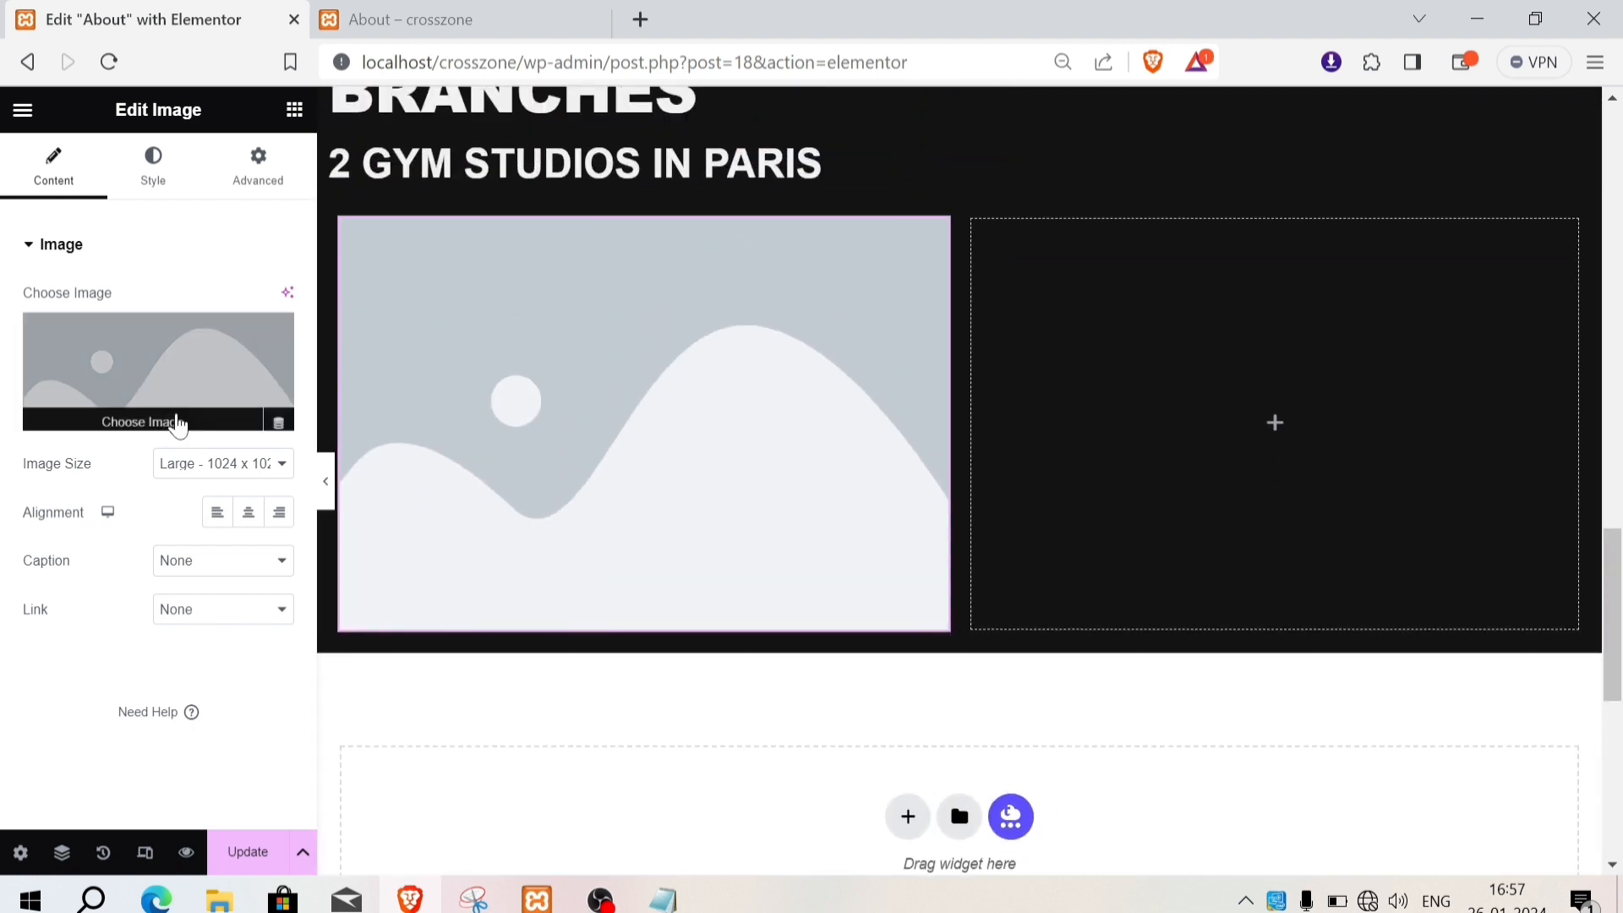
pyautogui.click(150, 382)
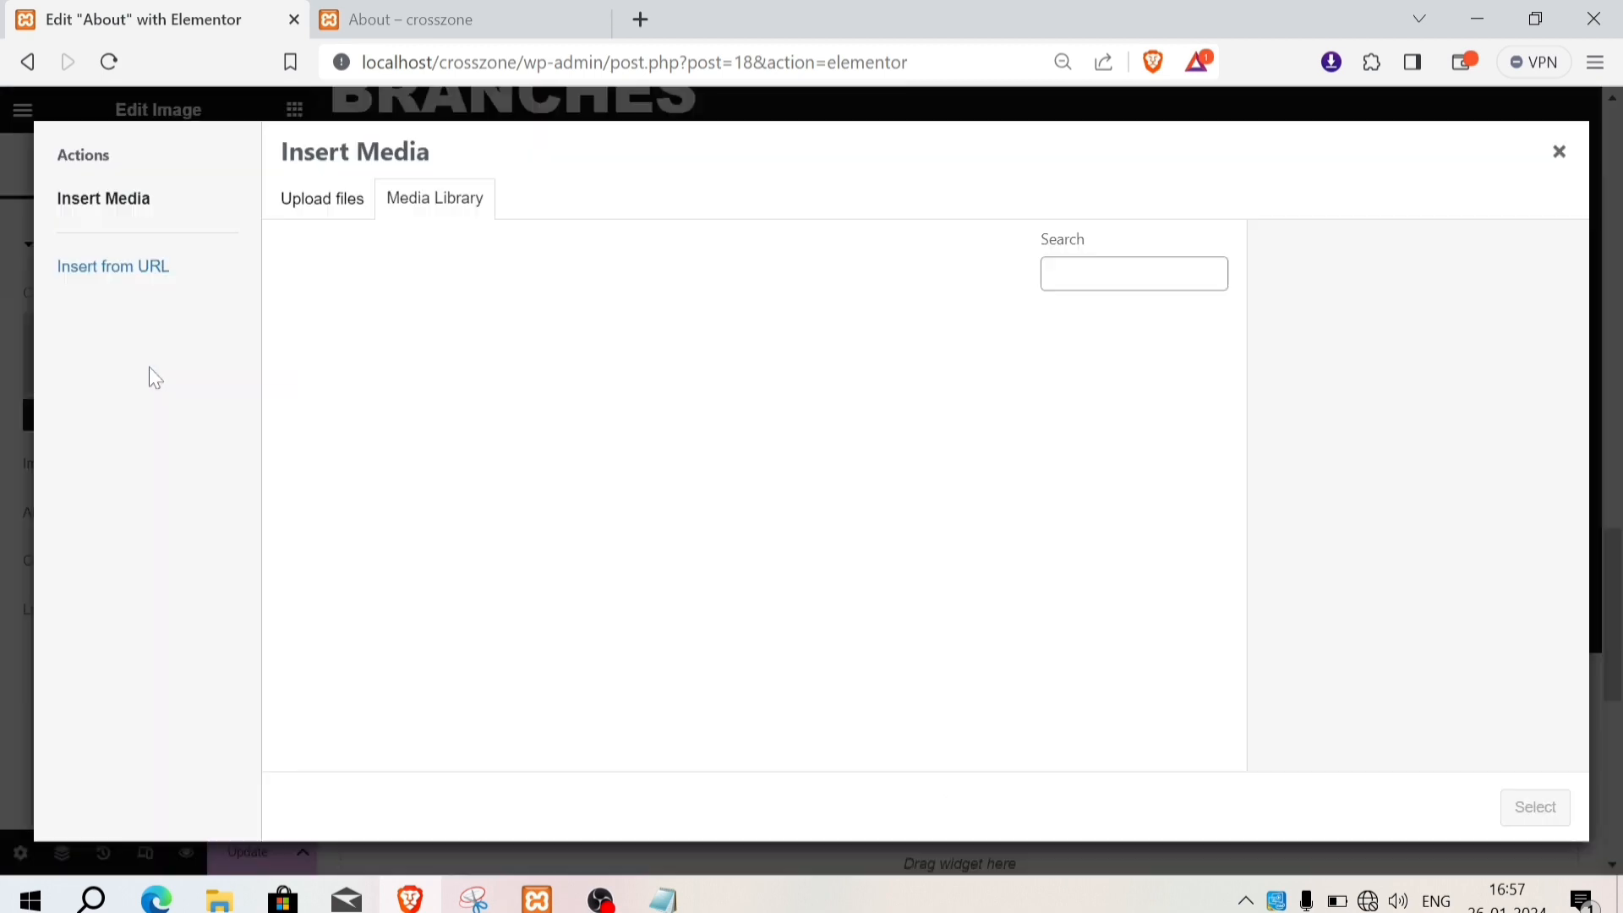
pyautogui.click(347, 212)
pyautogui.click(925, 499)
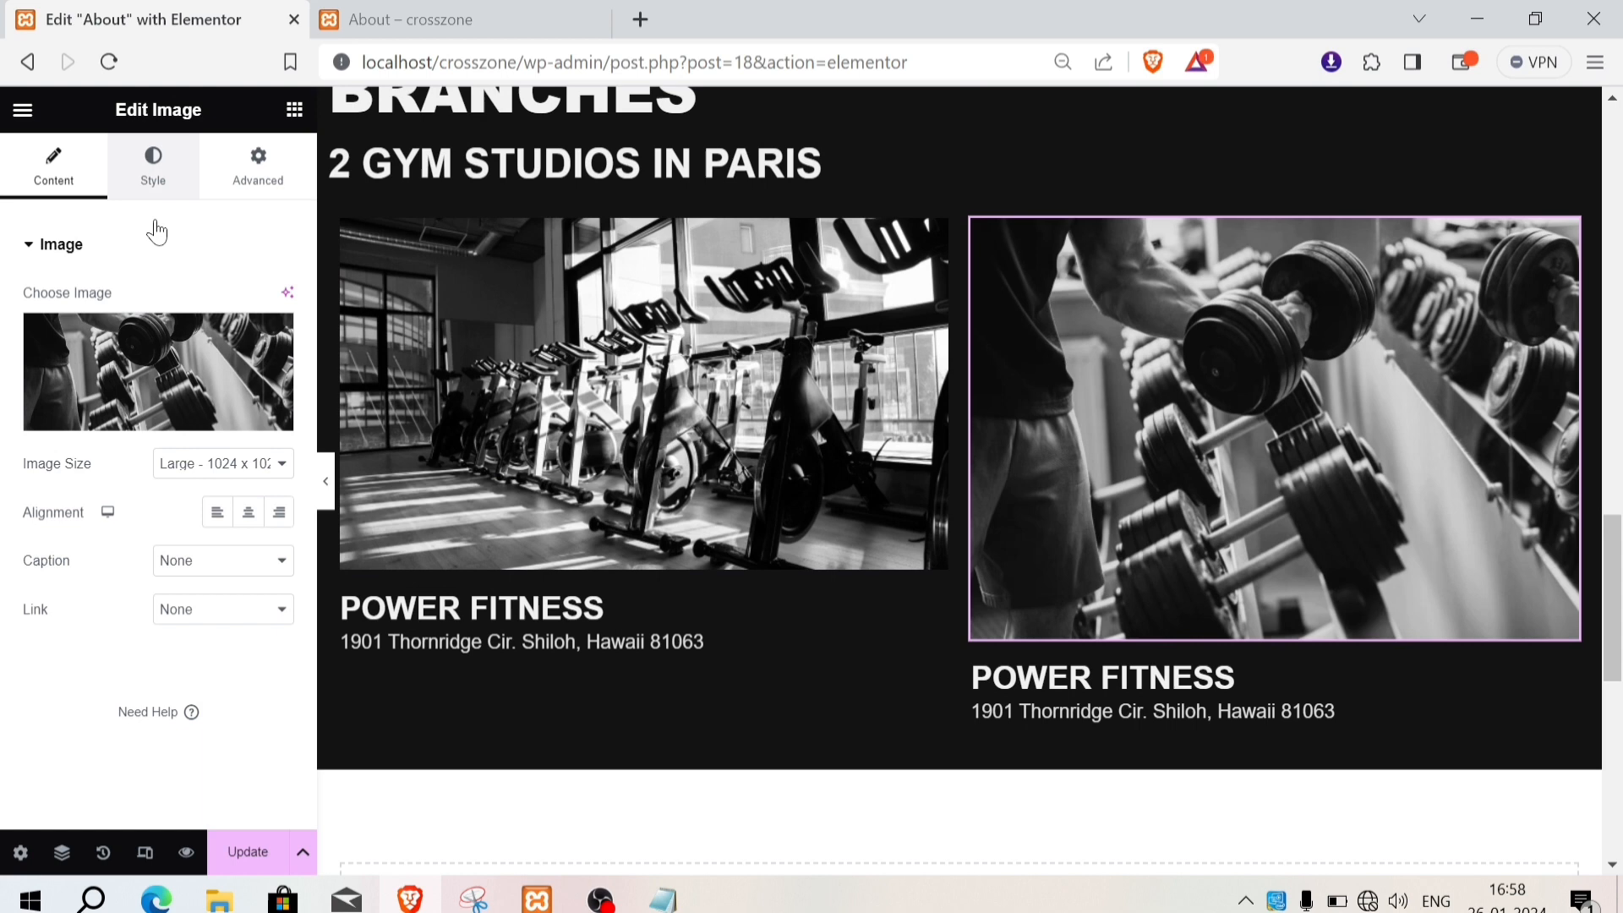
# Step: Reduce the height of the dumbbell image in the second column to about match the exercise-bike image beside it
pyautogui.click(153, 169)
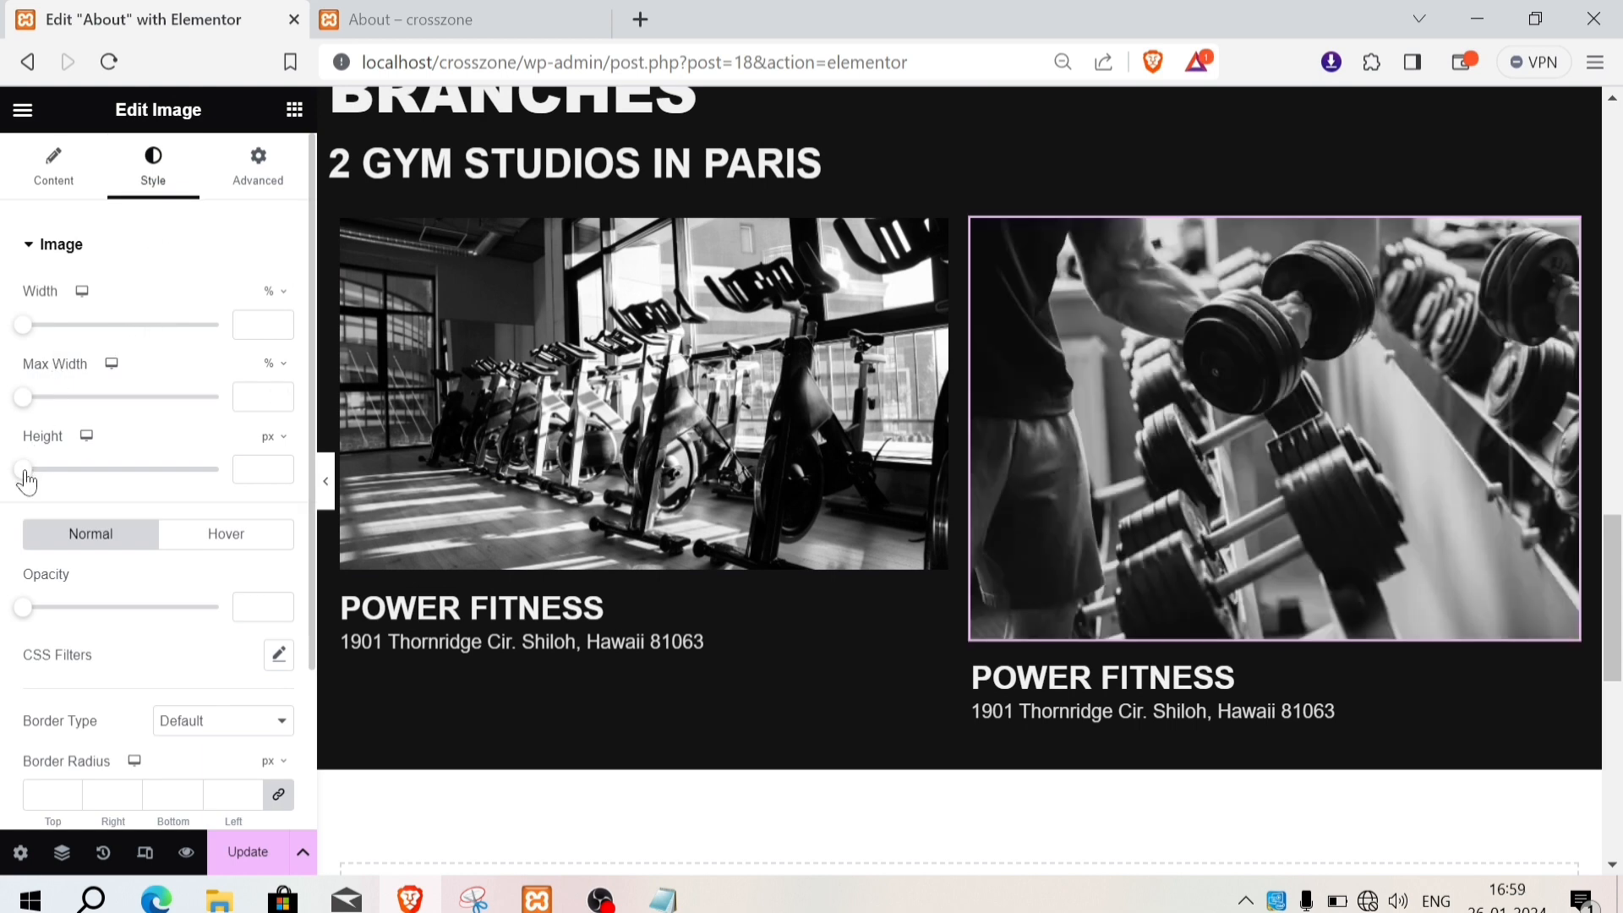
pyautogui.moveTo(26, 480); pyautogui.dragTo(147, 497)
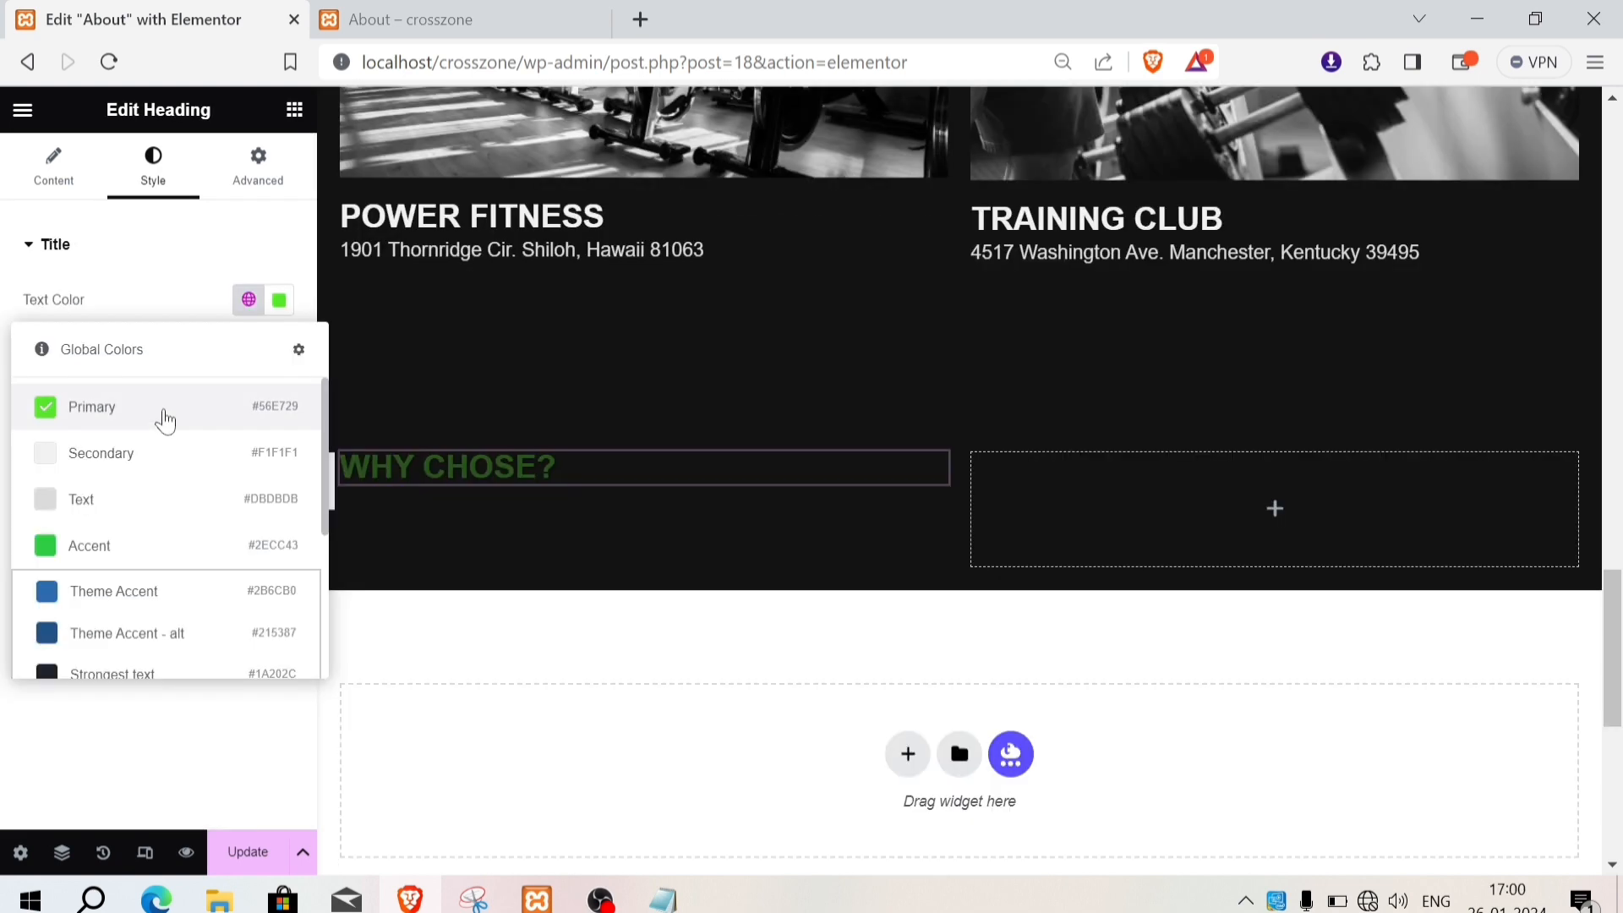
# Step: Style the WHY CHOSE? heading with the global Secondary colour, 53 px size and 800 (Extra Bold) weight
pyautogui.click(156, 446)
pyautogui.click(279, 347)
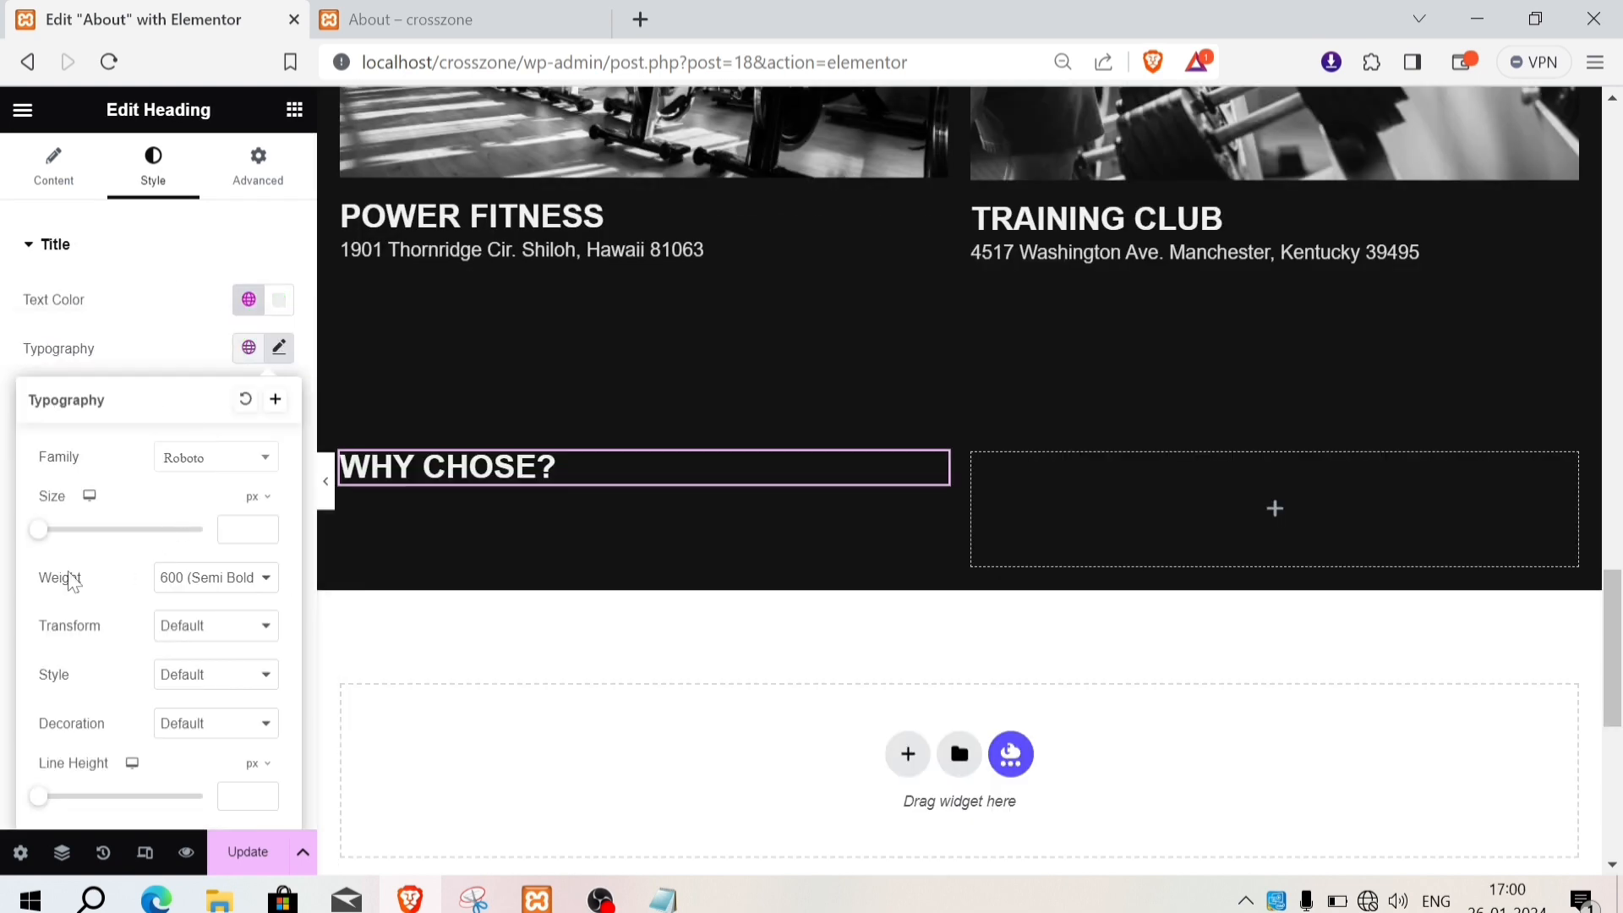
pyautogui.moveTo(40, 531); pyautogui.dragTo(85, 550)
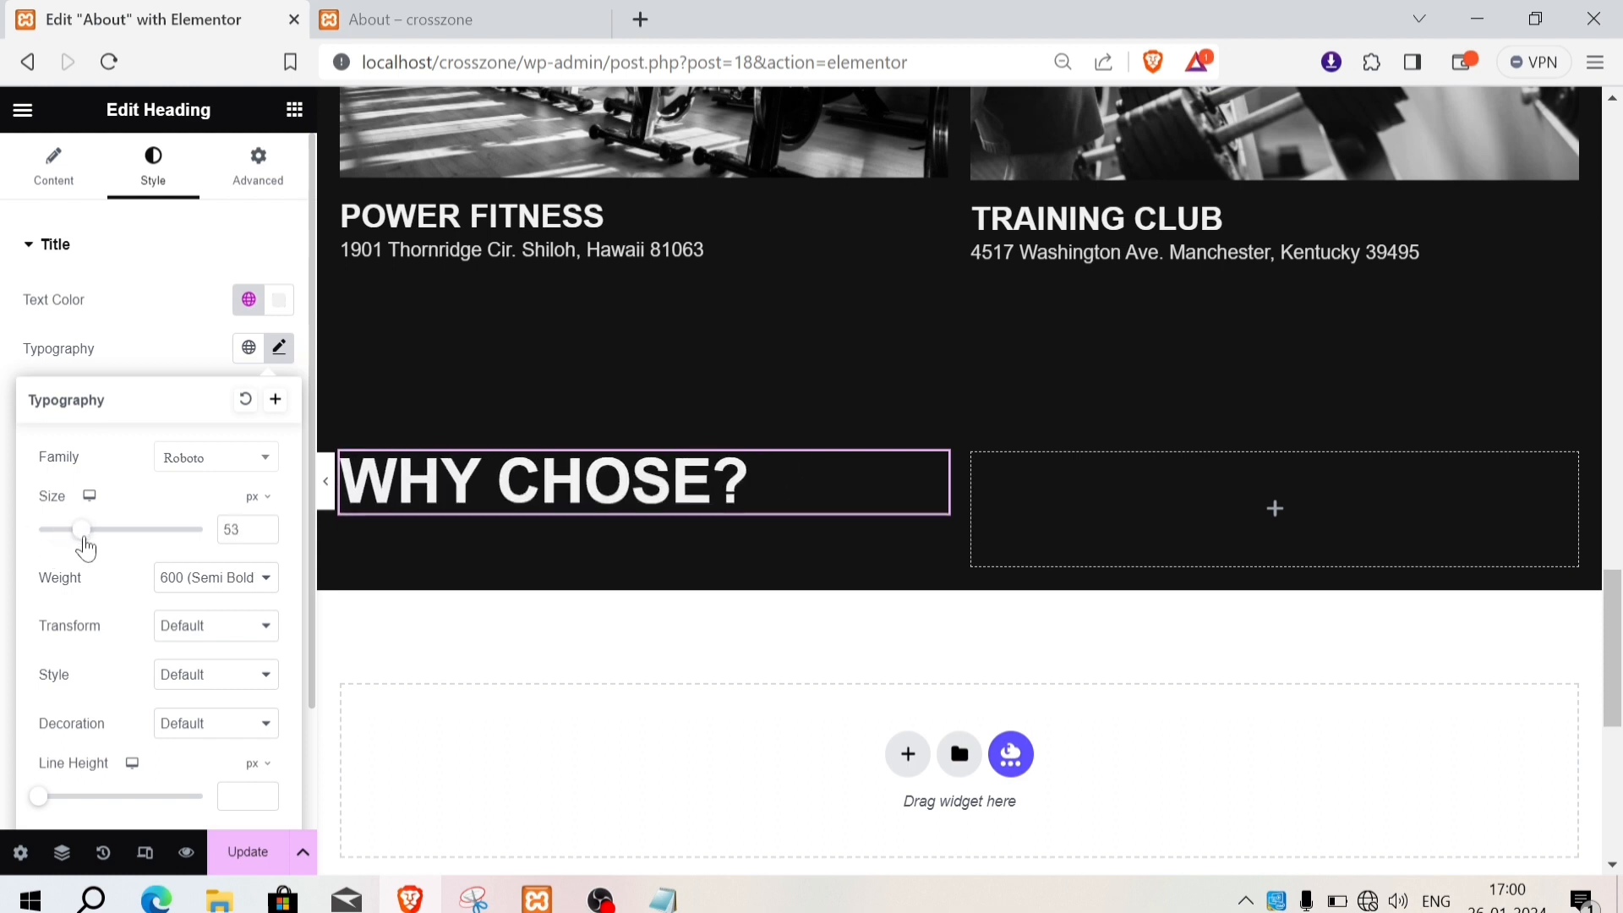
pyautogui.click(213, 579)
pyautogui.click(212, 718)
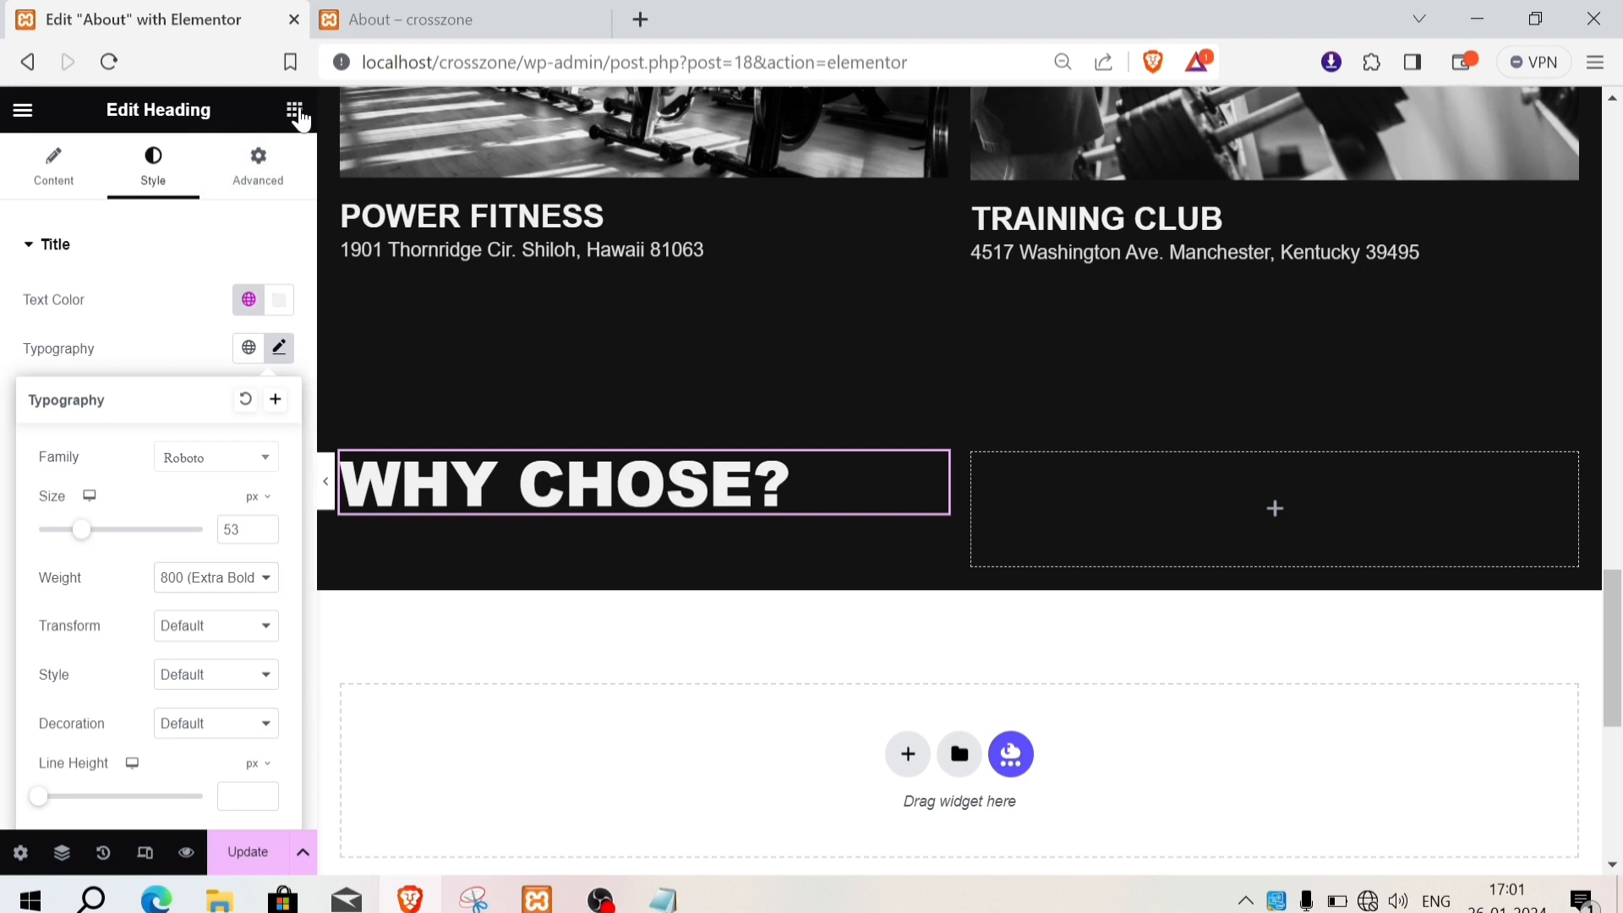
# Step: Add a heading below WHY CHOSE? reading WHY CHOOSE A CUSTOM COACHING STUDIO ?, copied from the Notepad notes
pyautogui.click(295, 109)
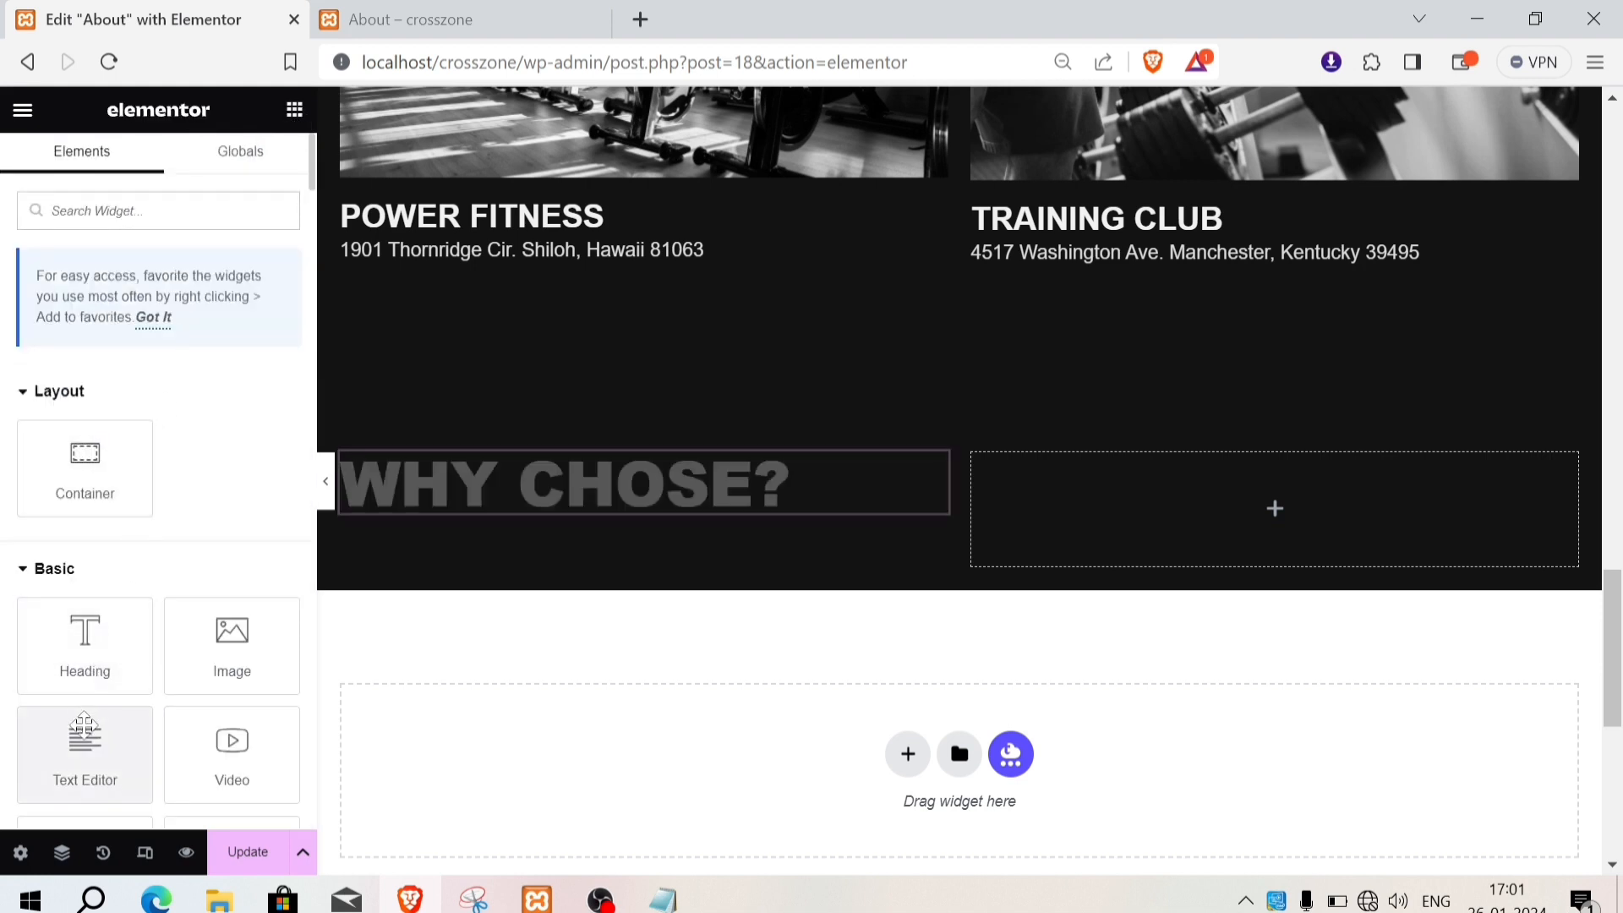
pyautogui.moveTo(85, 739); pyautogui.dragTo(203, 643)
pyautogui.moveTo(105, 668); pyautogui.dragTo(489, 515)
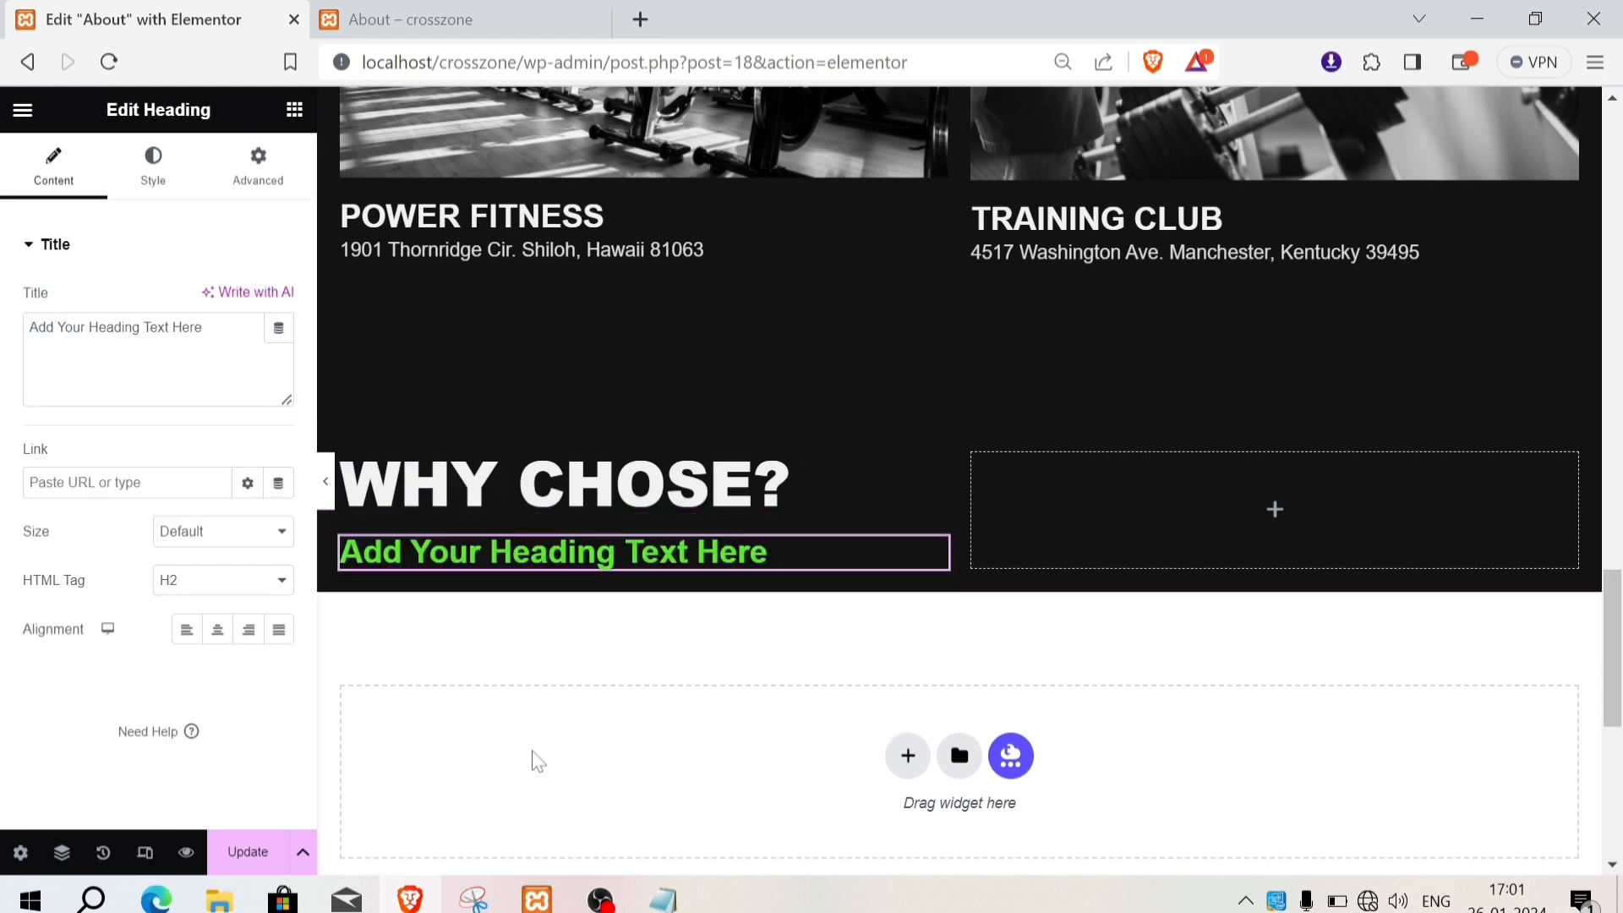
pyautogui.click(664, 899)
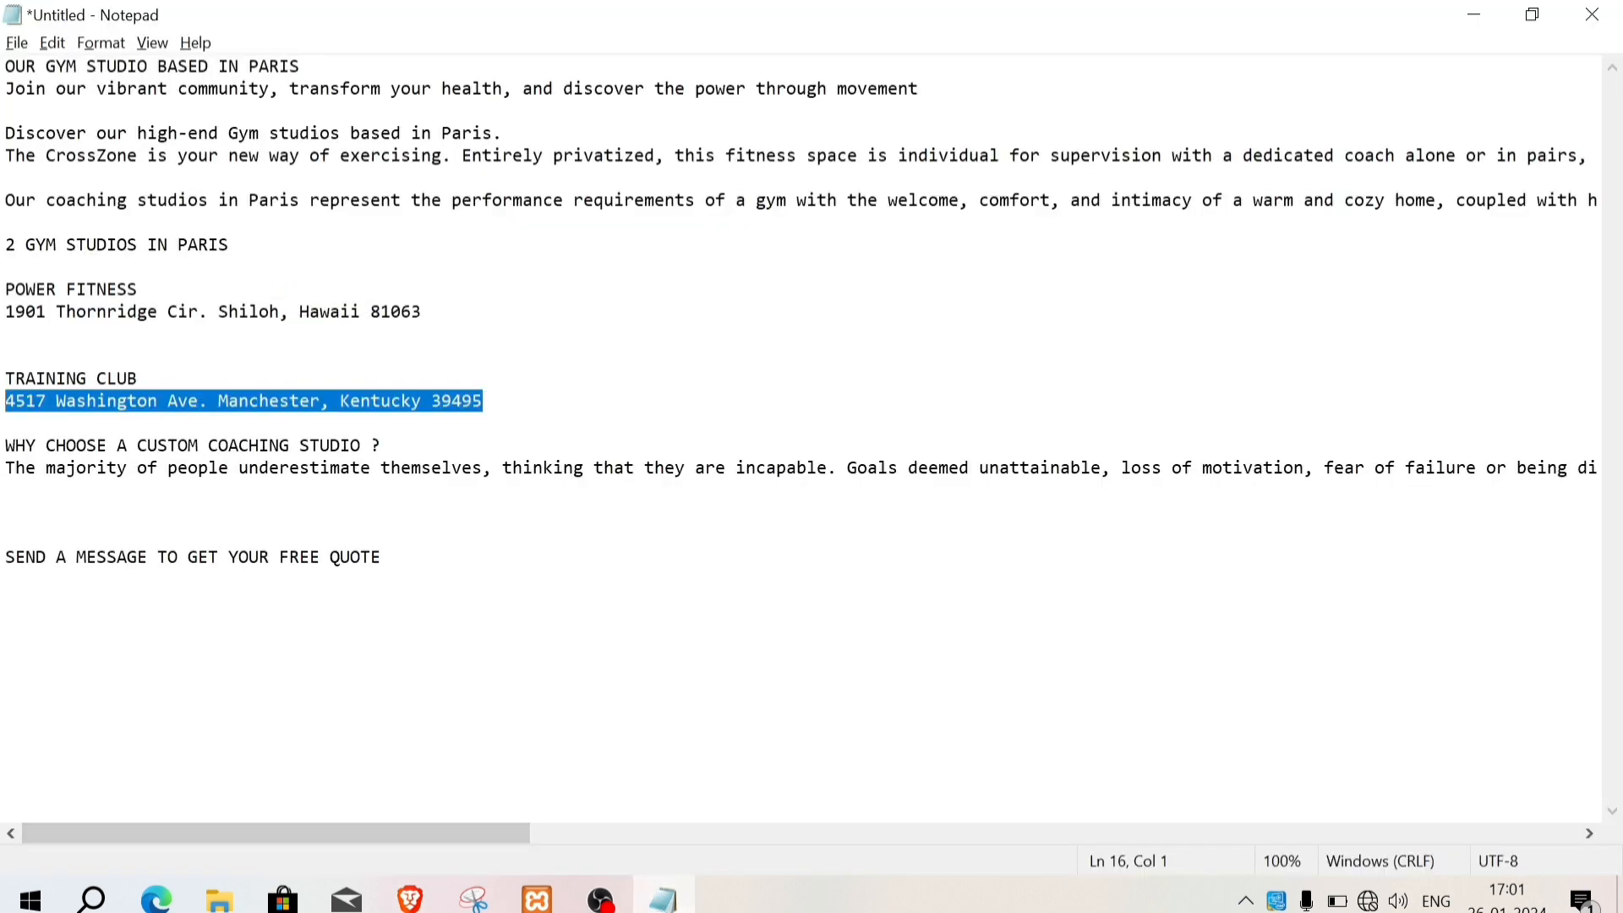
pyautogui.moveTo(6, 445); pyautogui.dragTo(382, 446)
pyautogui.hotkey('ctrl', 'c')
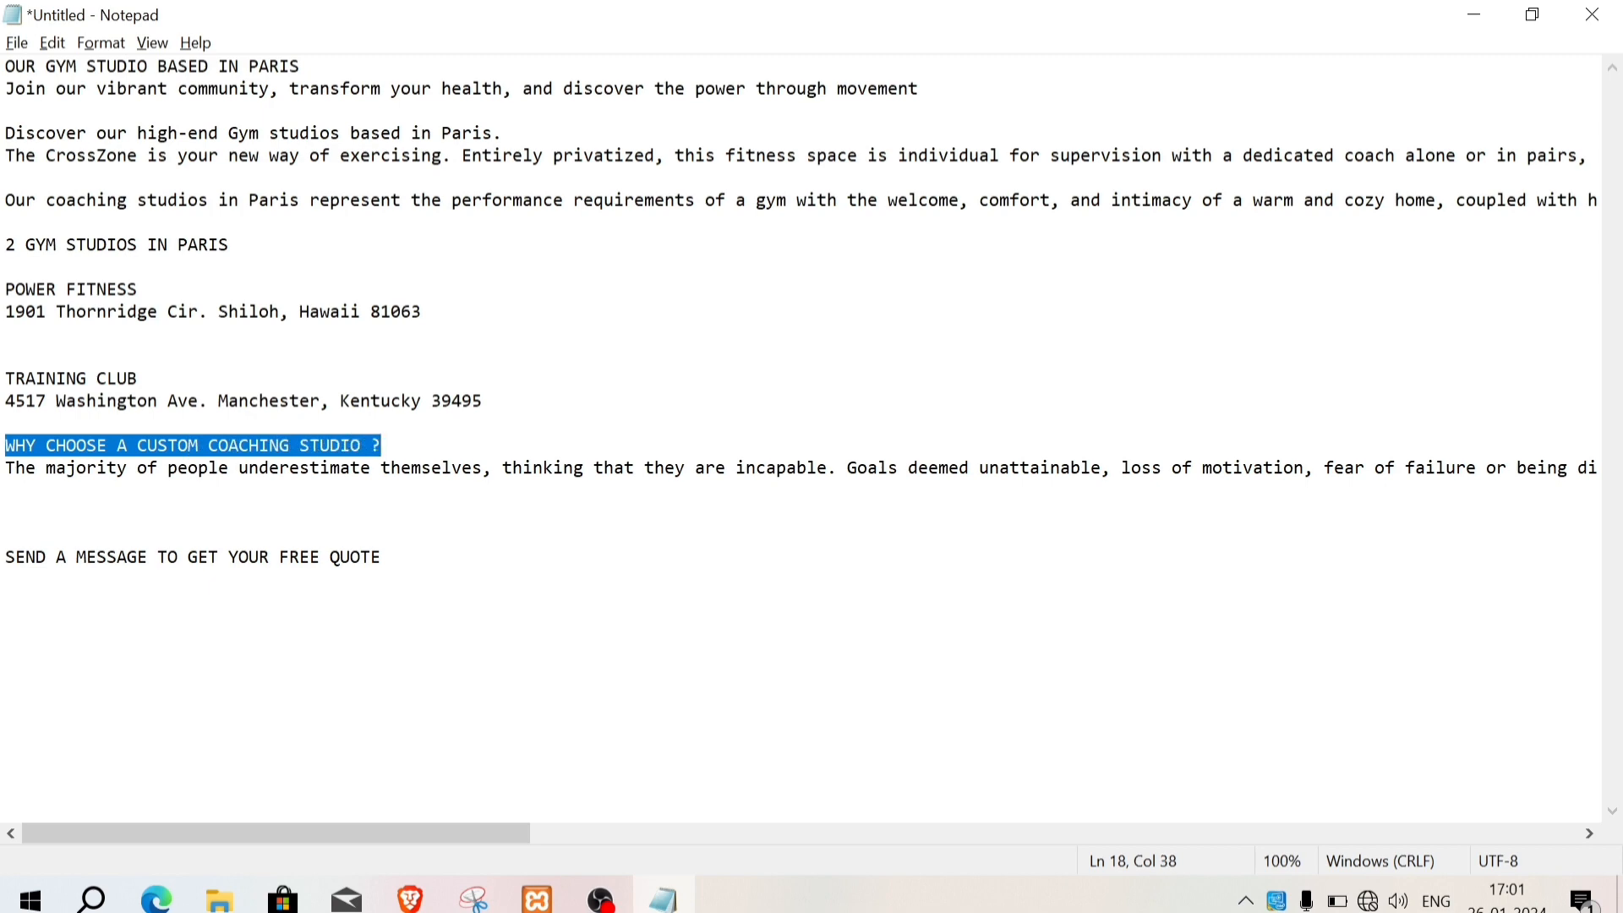
pyautogui.hotkey('alt', 'Tab')
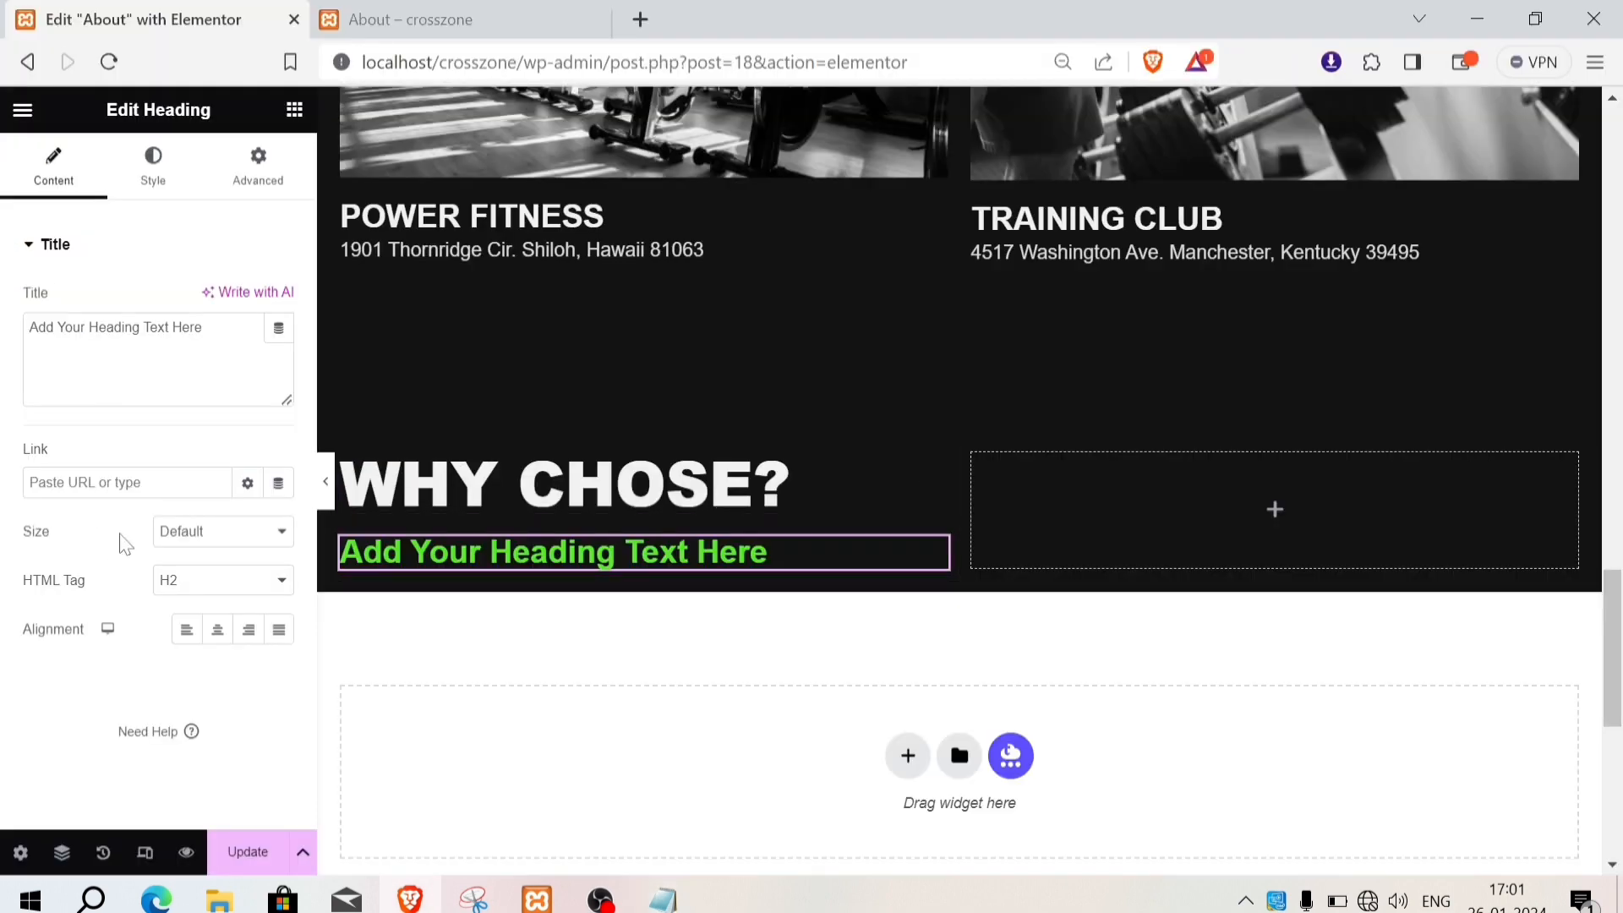
pyautogui.moveTo(254, 329); pyautogui.dragTo(5, 342)
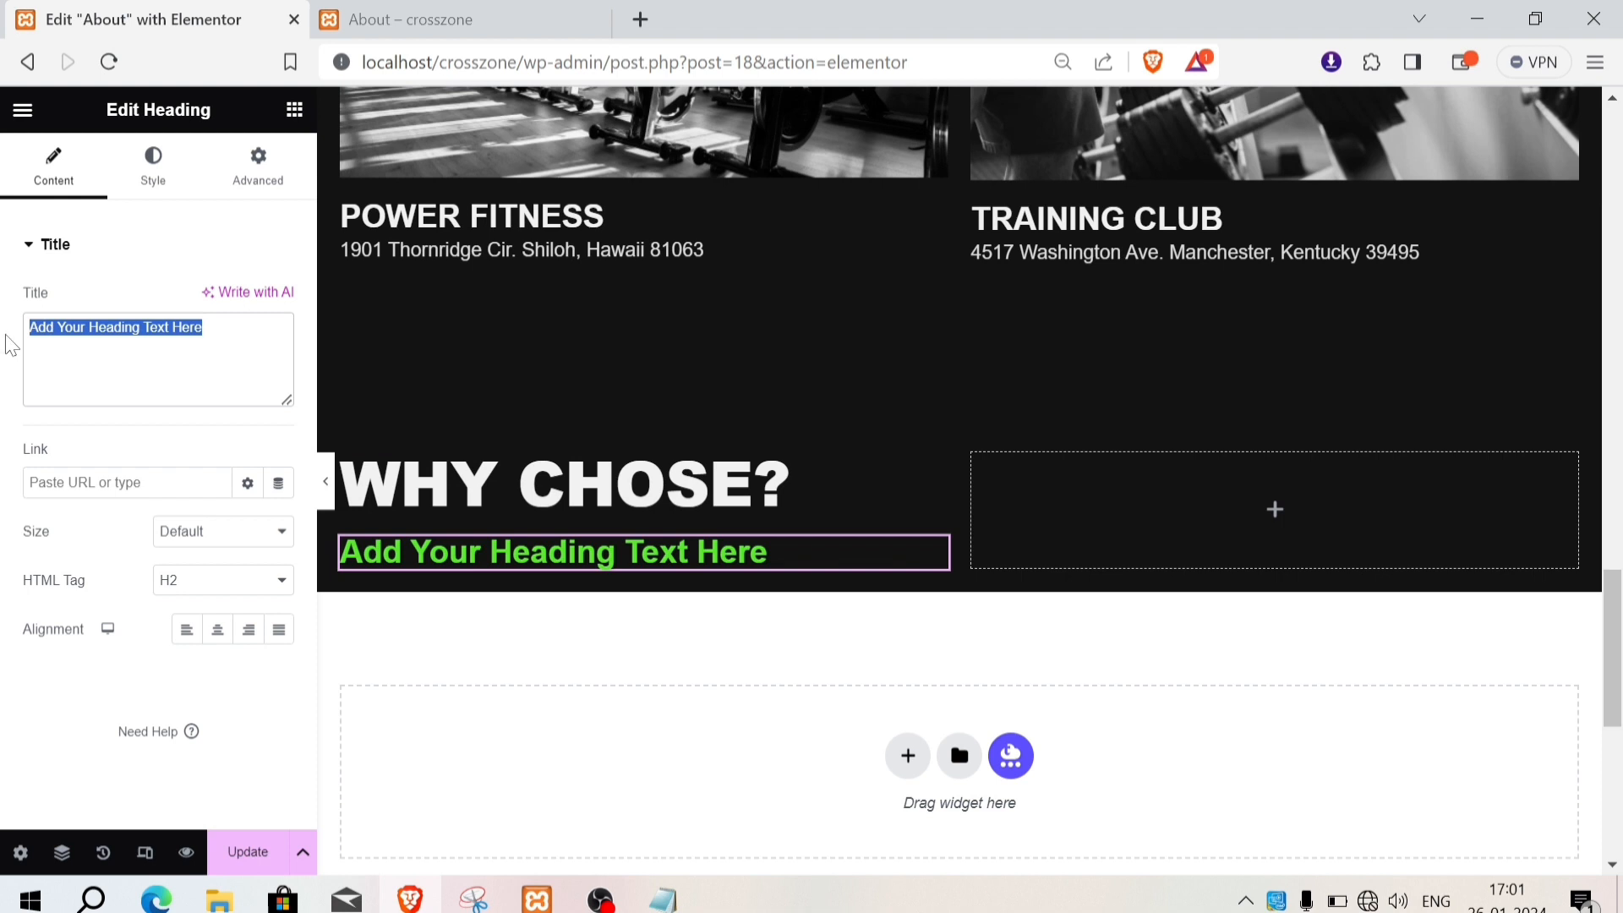
pyautogui.hotkey('ctrl', 'v')
# Step: Change the WHY CHOOSE A CUSTOM COACHING STUDIO ? heading's text colour to the global Secondary colour
pyautogui.click(153, 165)
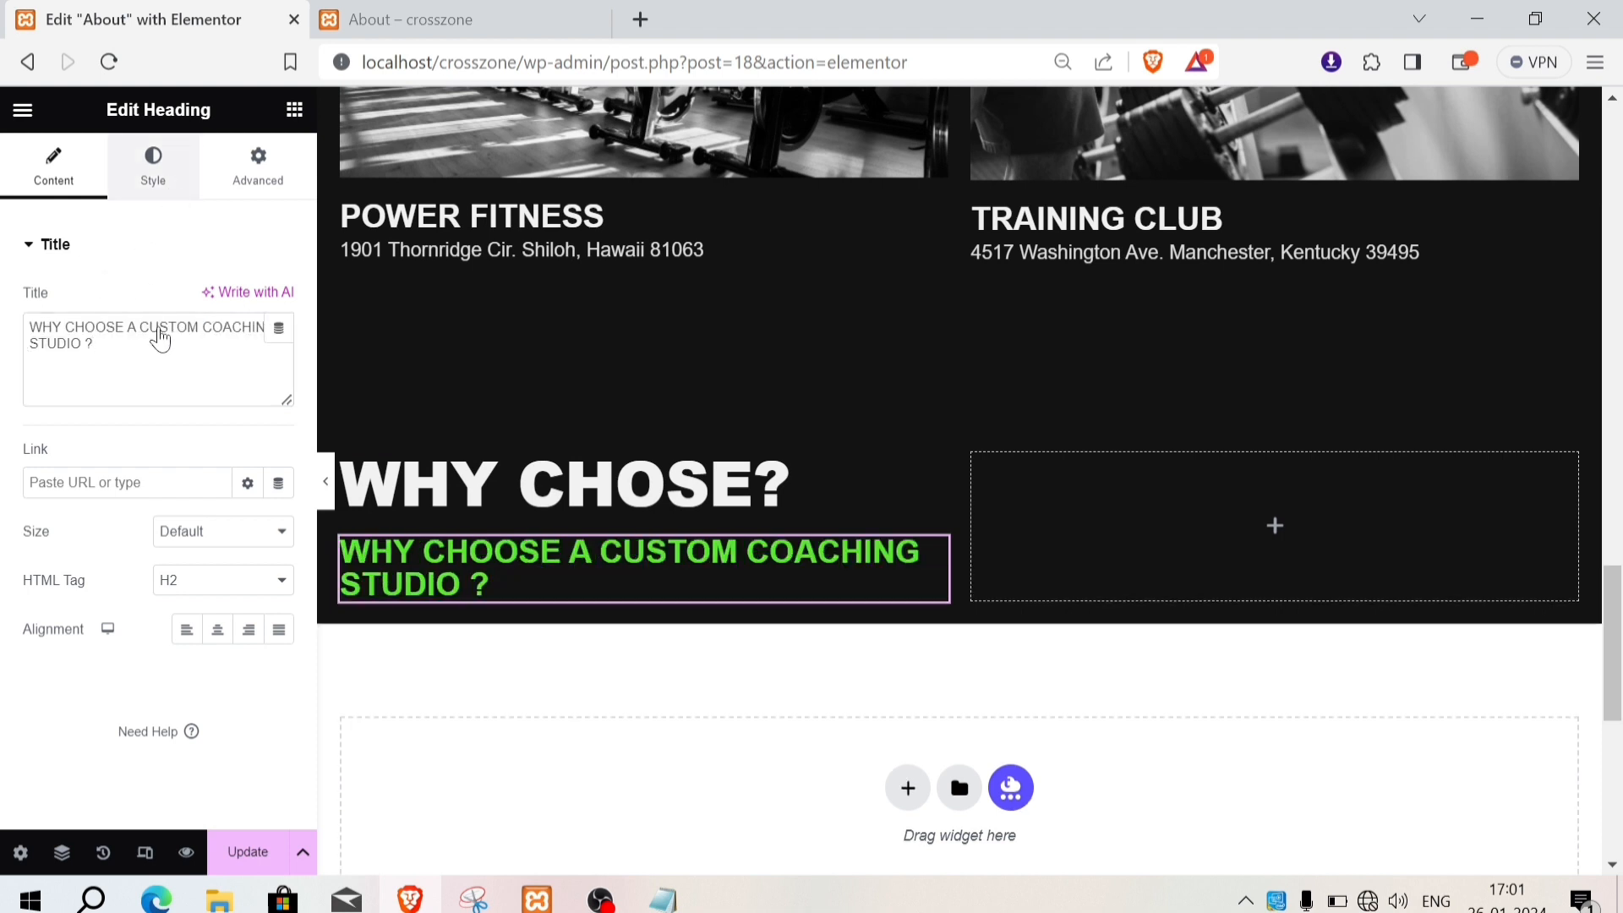
pyautogui.click(247, 302)
pyautogui.click(127, 453)
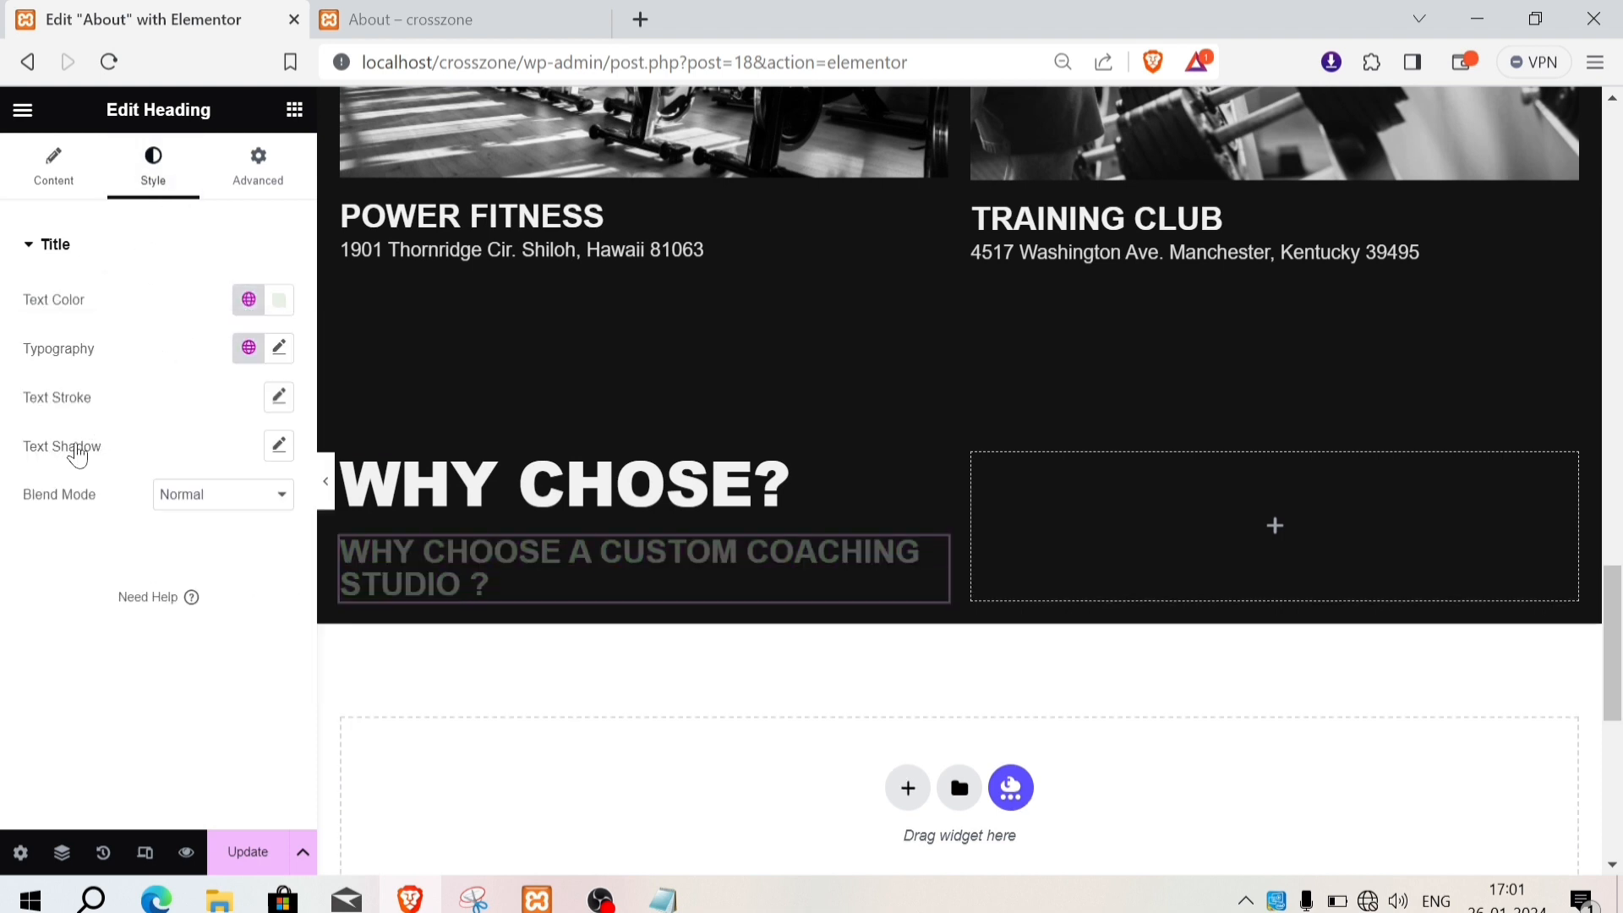
pyautogui.click(163, 287)
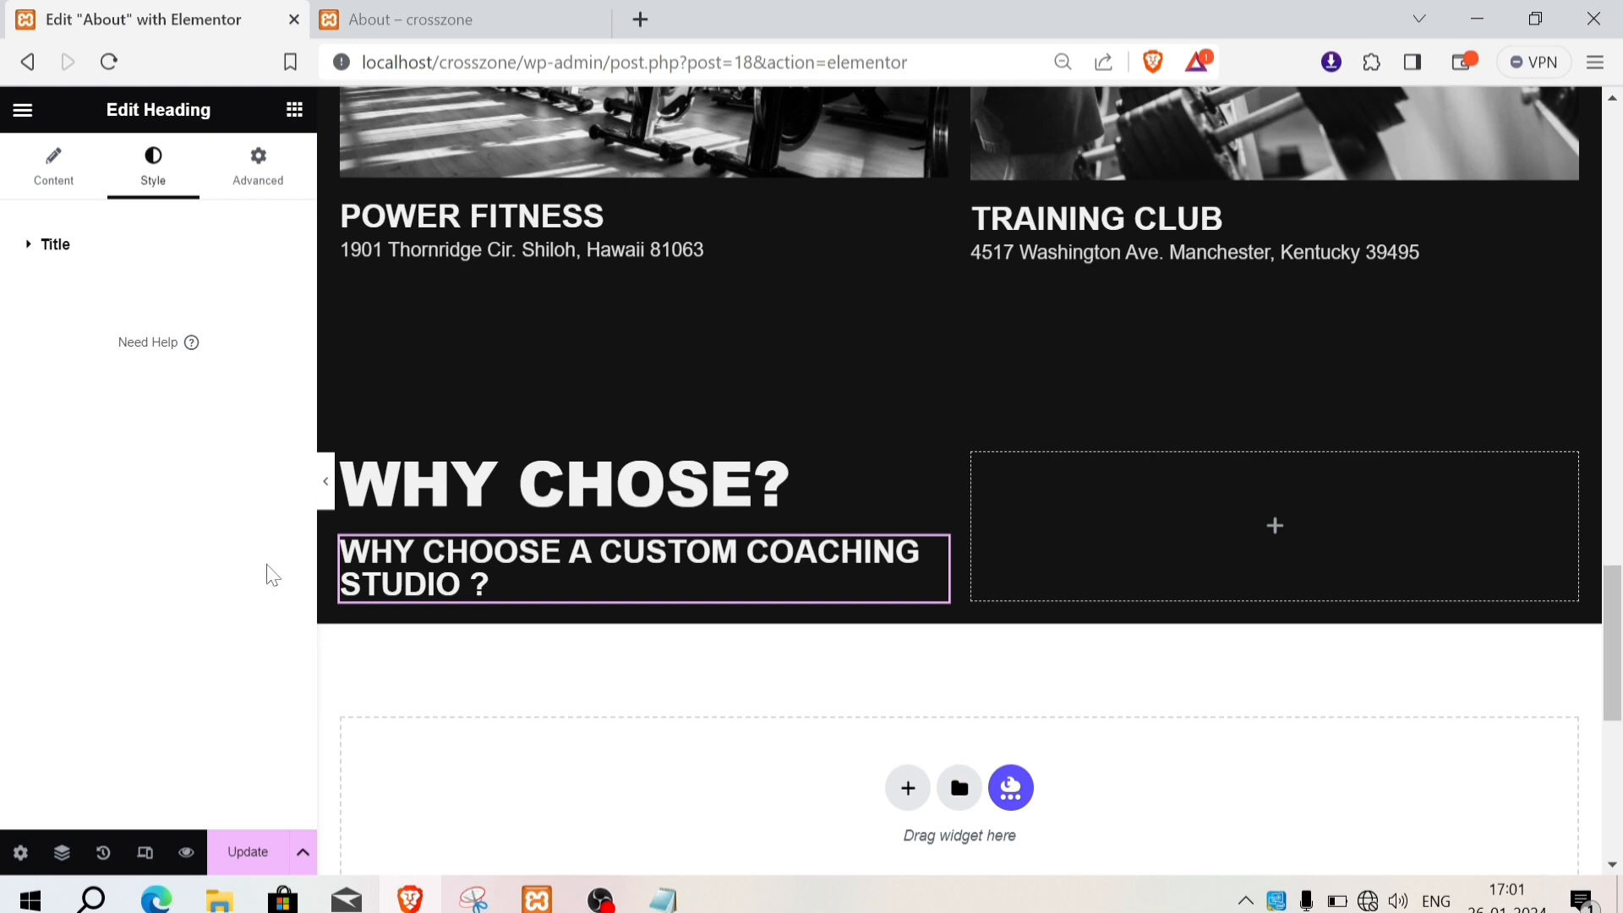
# Step: Add a Text Editor widget below the custom coaching heading containing the Notepad paragraph that starts "The majority of people underestimate themselves"
pyautogui.click(662, 899)
pyautogui.moveTo(5, 468); pyautogui.dragTo(1534, 534)
pyautogui.hotkey('ctrl', 'c')
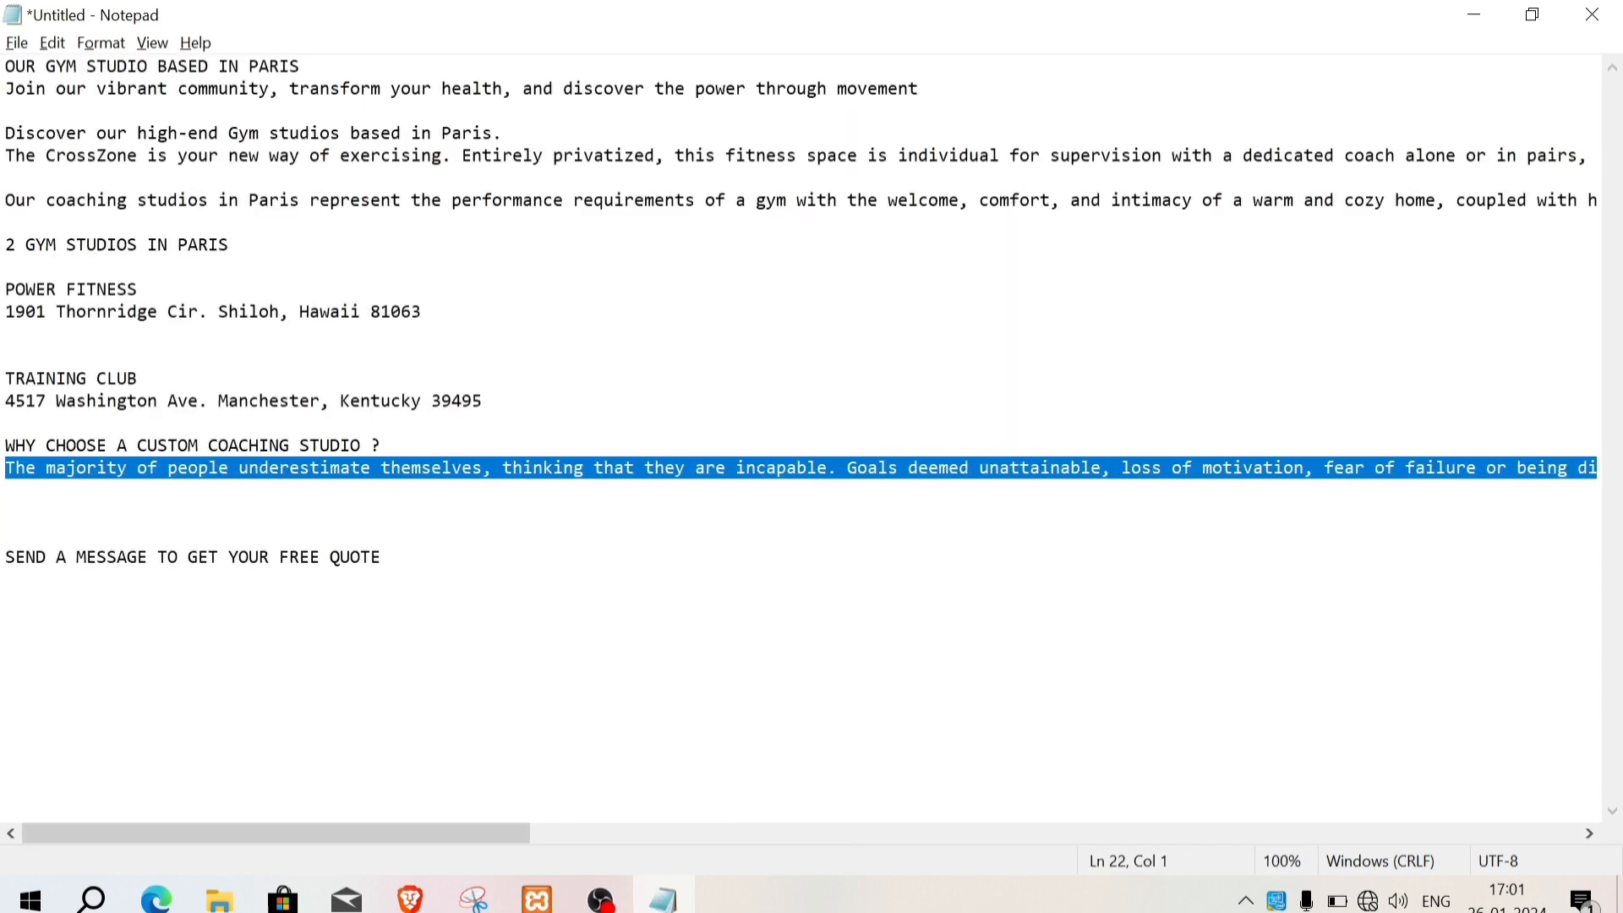
pyautogui.hotkey('alt', 'Tab')
pyautogui.click(294, 109)
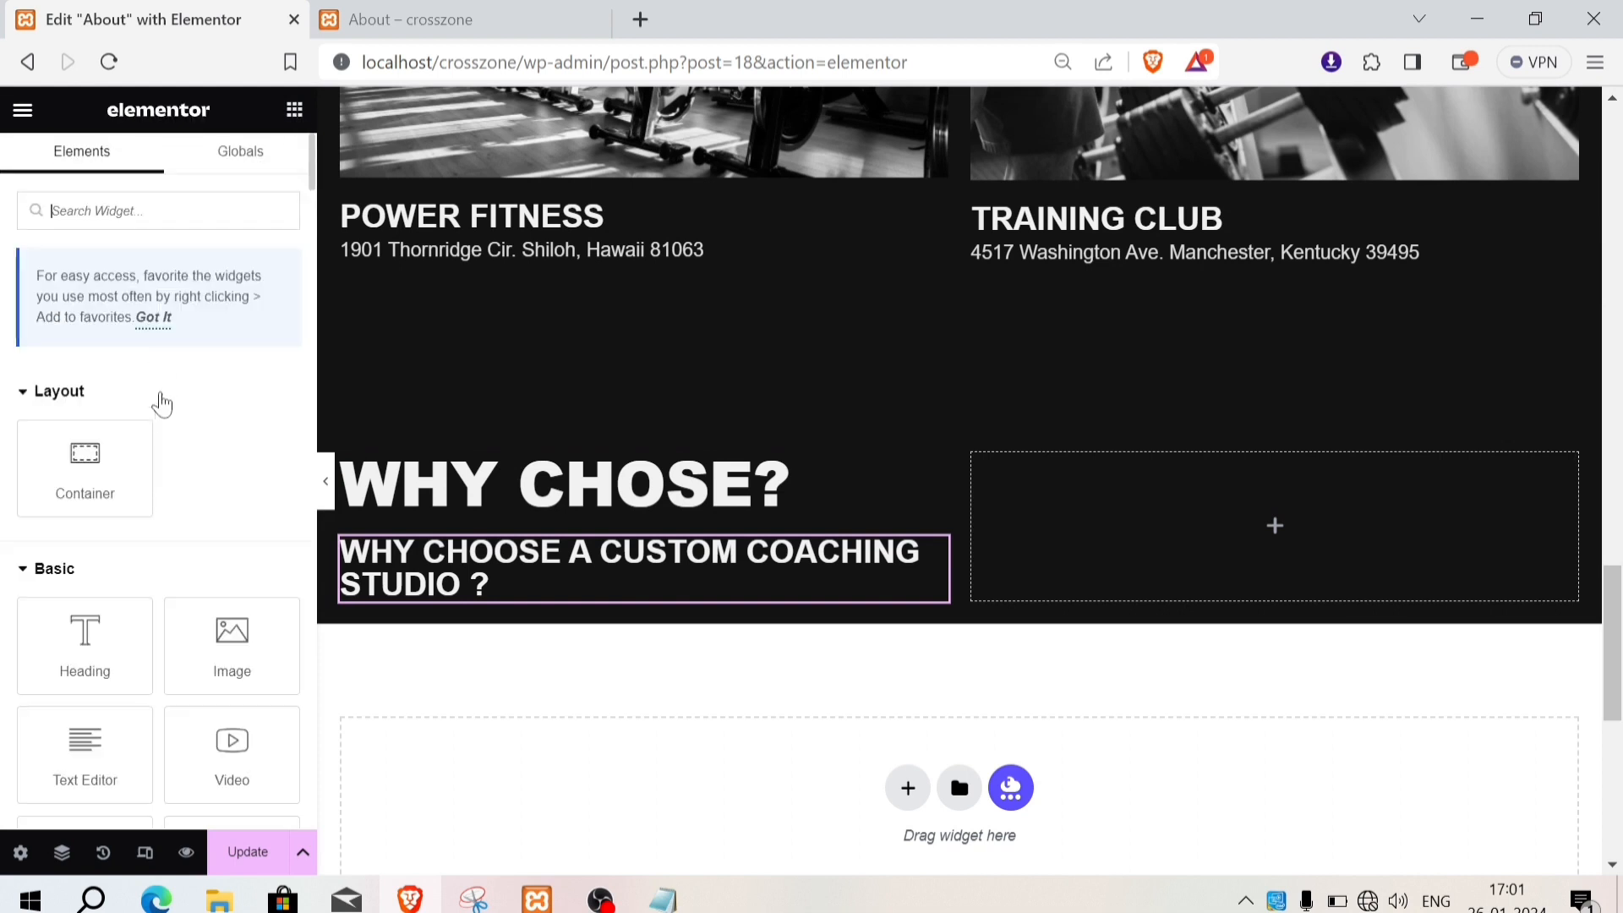
pyautogui.moveTo(85, 743); pyautogui.dragTo(473, 627)
pyautogui.moveTo(140, 607); pyautogui.dragTo(39, 482)
pyautogui.click(39, 481)
pyautogui.hotkey('ctrl', 'a')
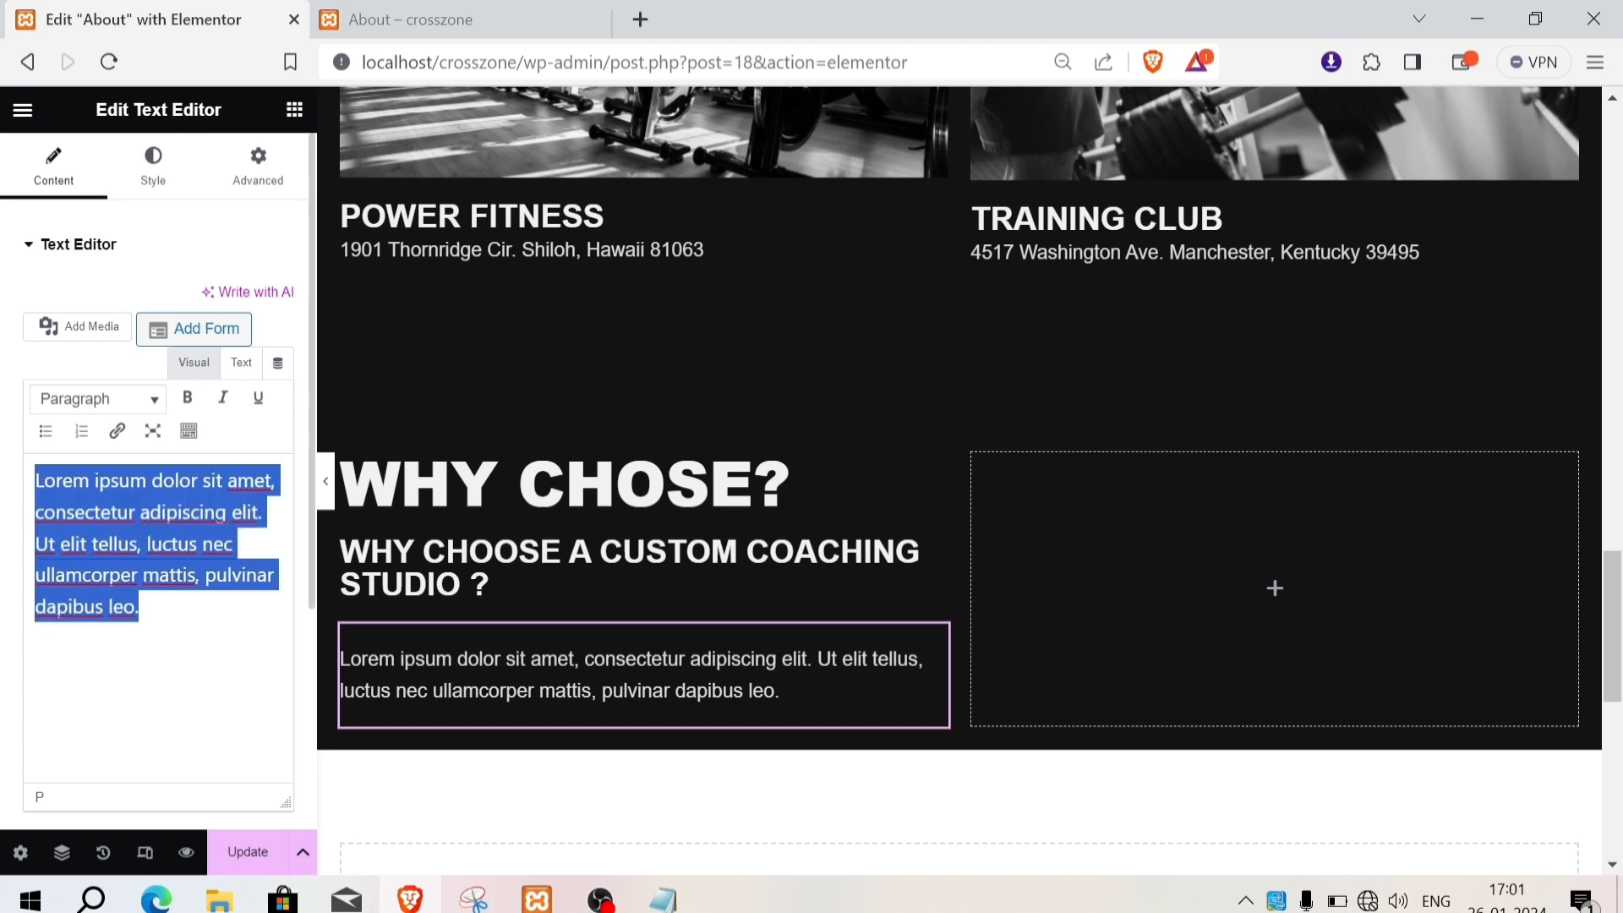
pyautogui.hotkey('ctrl', 'v')
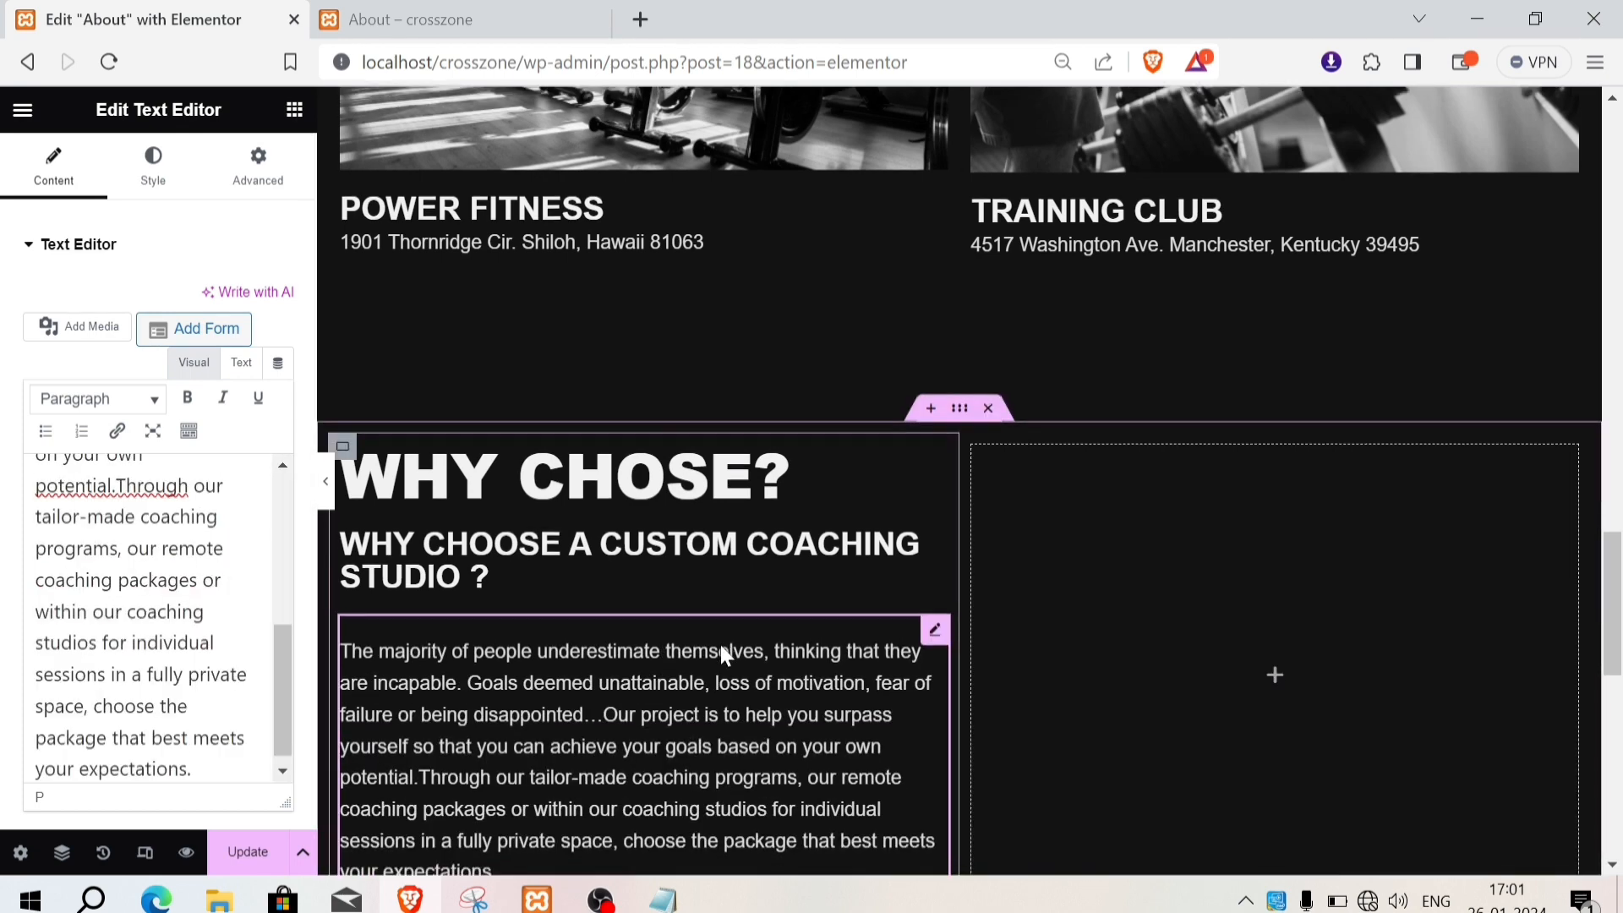
# Step: Place an Image widget in the WHY CHOSE? section's empty column and fill it with the library photo of the woman lifting a barbell
pyautogui.scroll(-2, 720, 645)
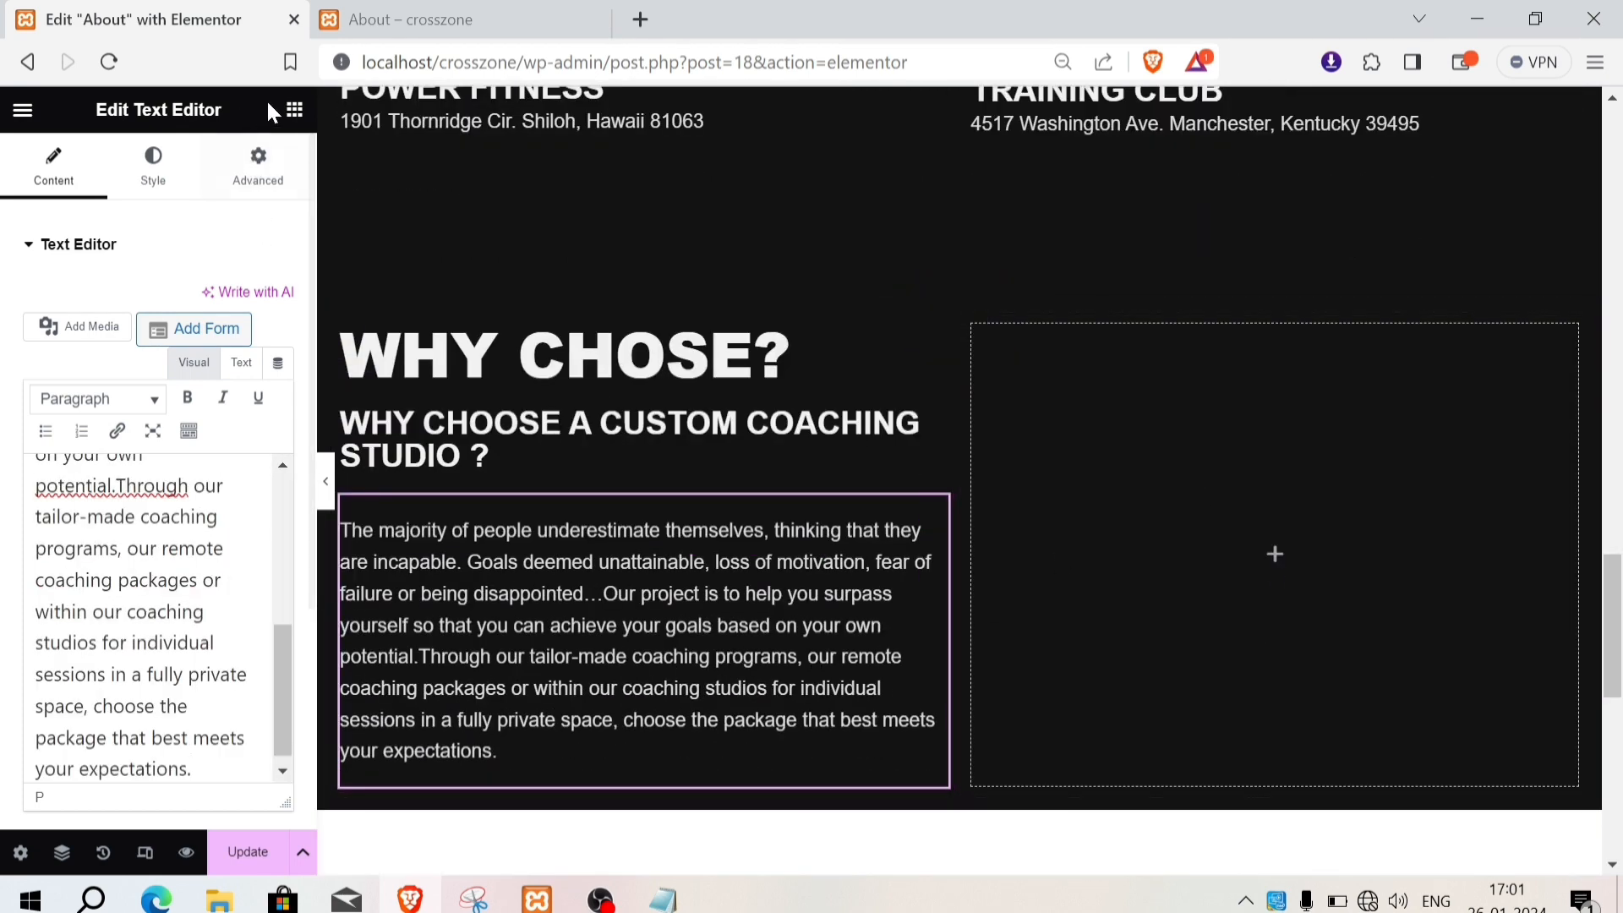
pyautogui.click(295, 109)
pyautogui.moveTo(190, 655); pyautogui.dragTo(1168, 560)
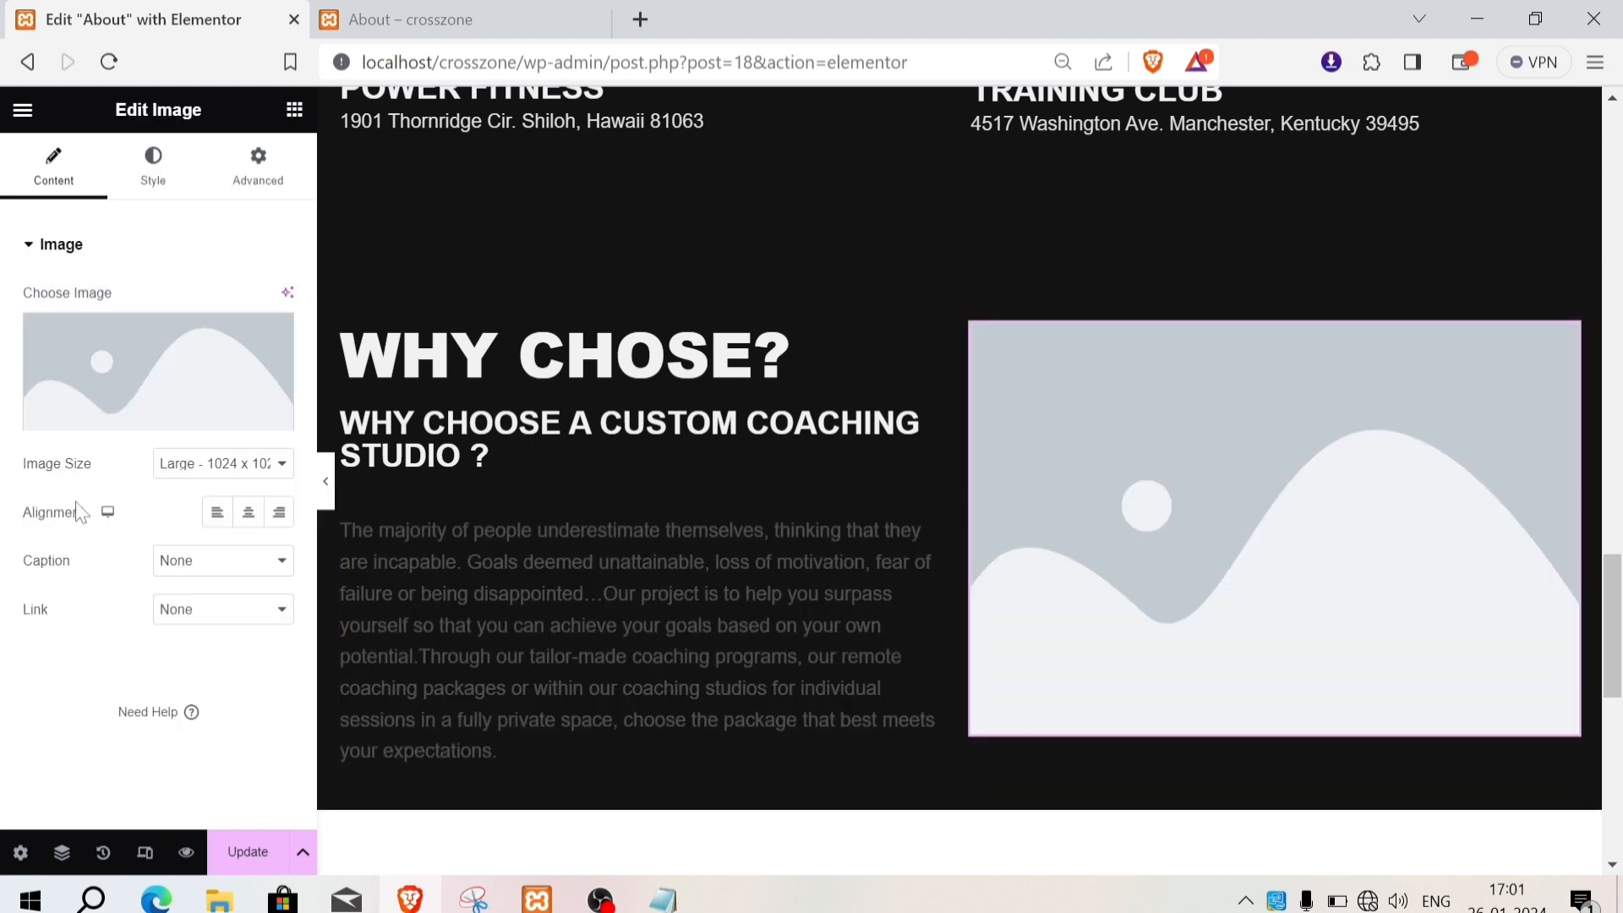
pyautogui.click(101, 397)
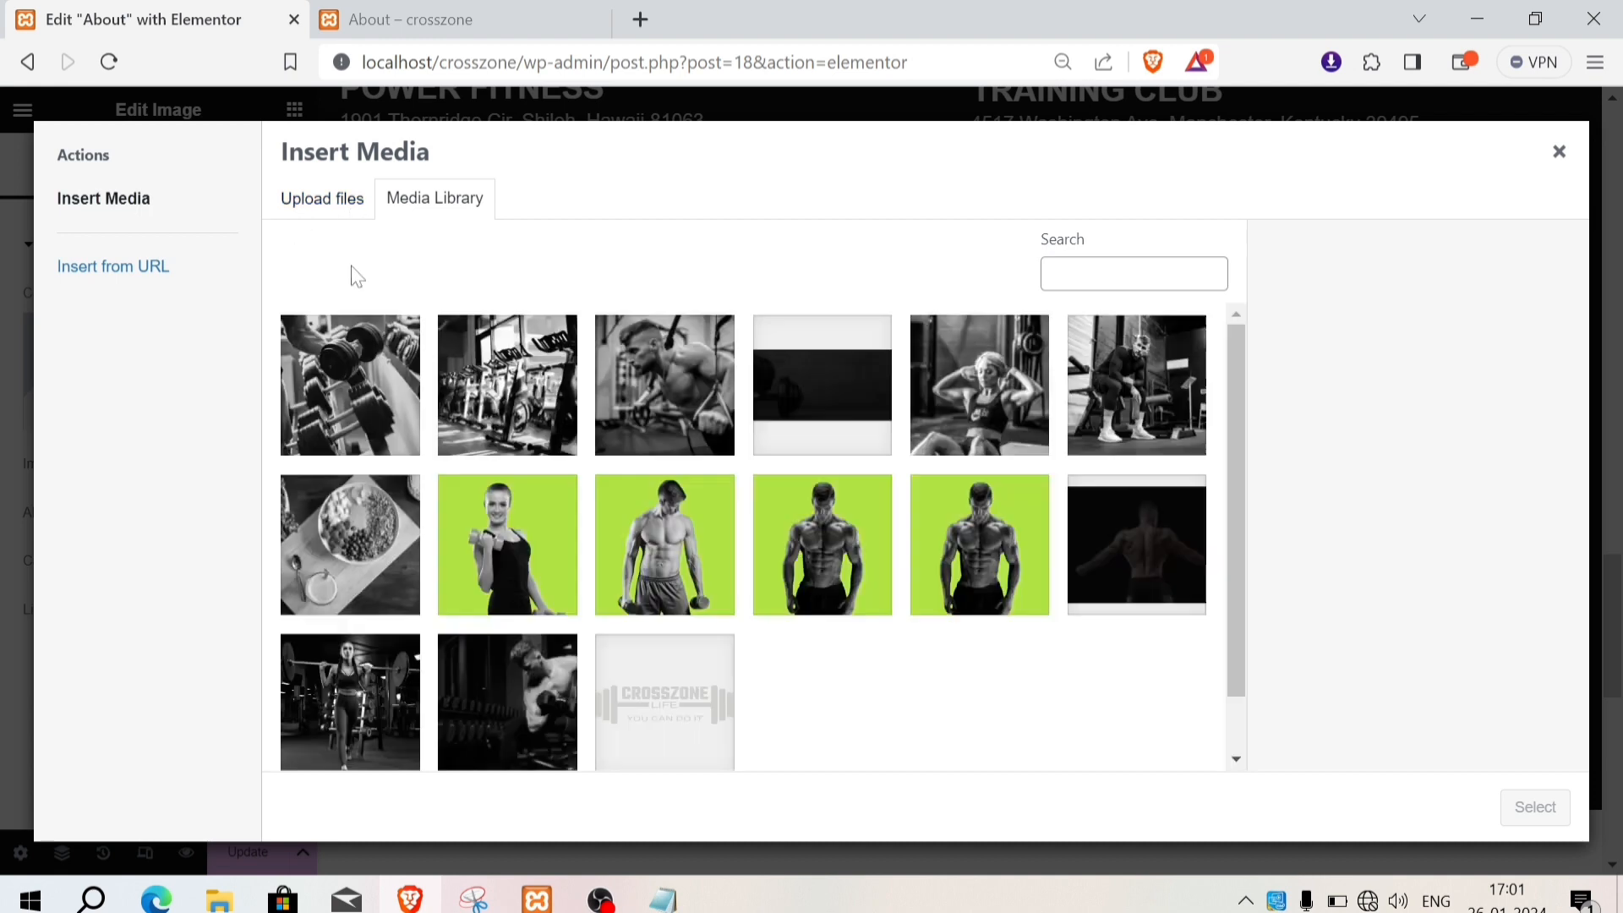
pyautogui.click(361, 680)
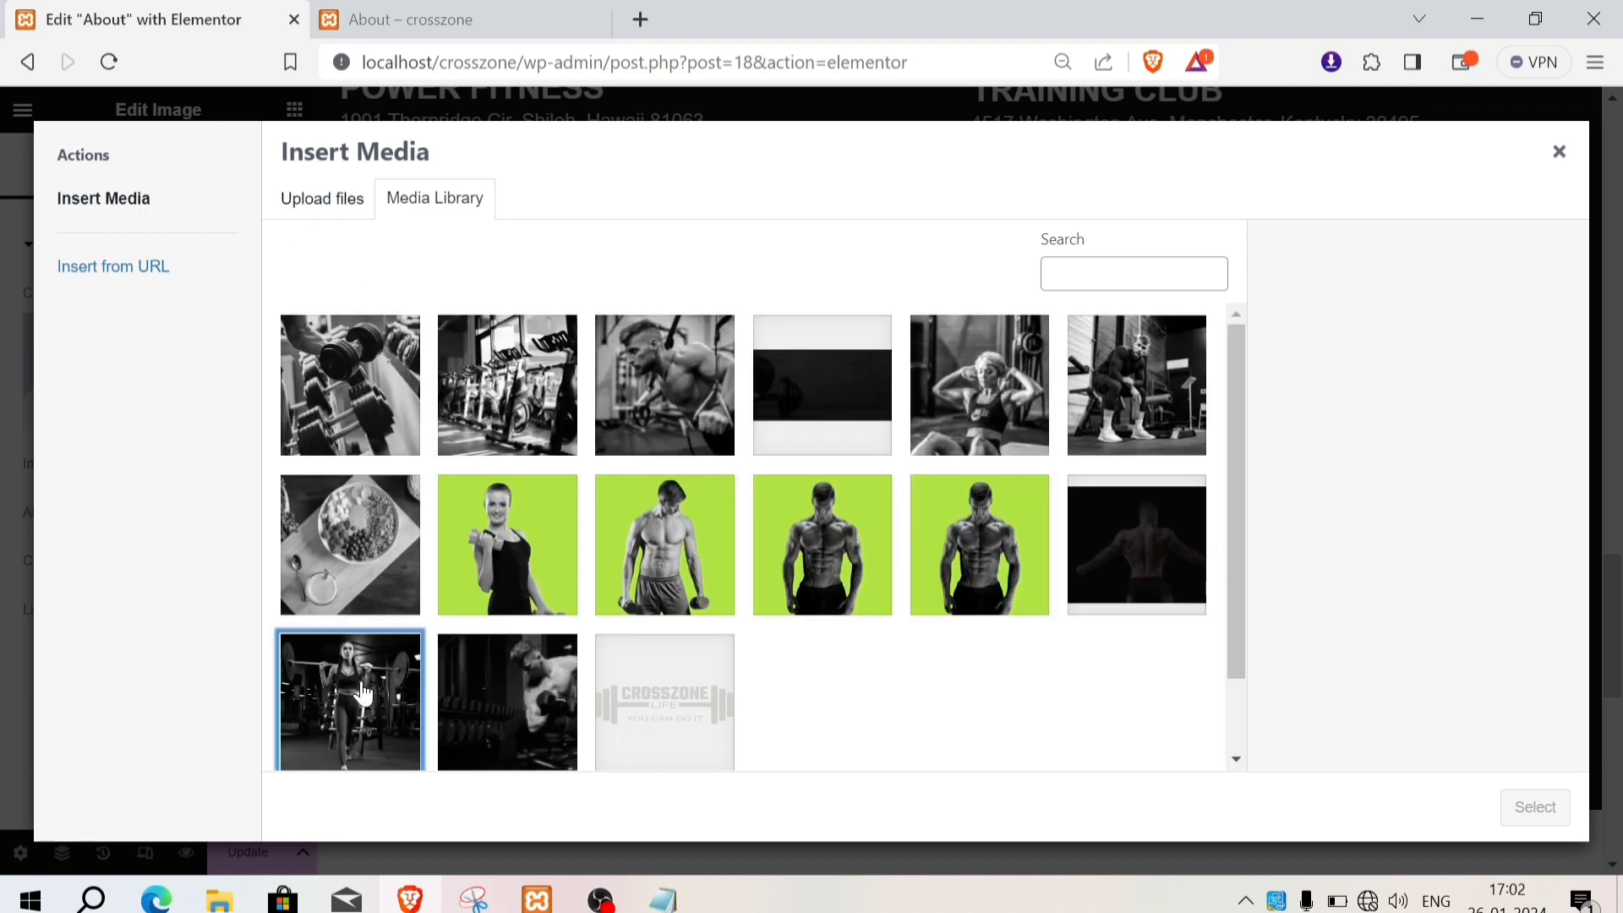
pyautogui.click(1546, 810)
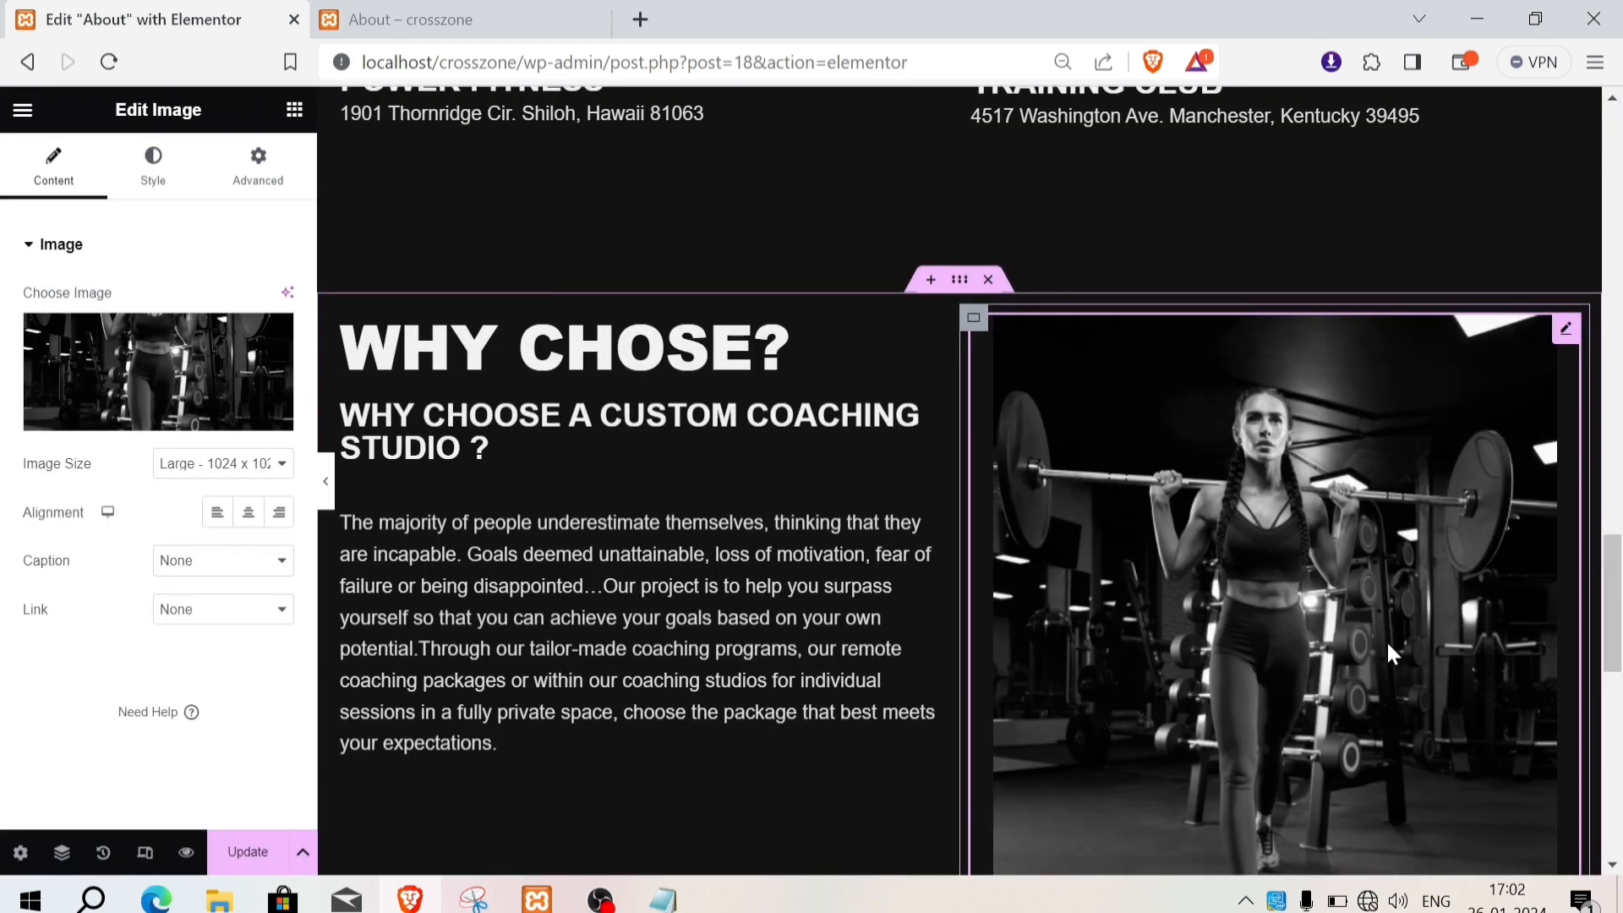
pyautogui.scroll(-3, 1385, 642)
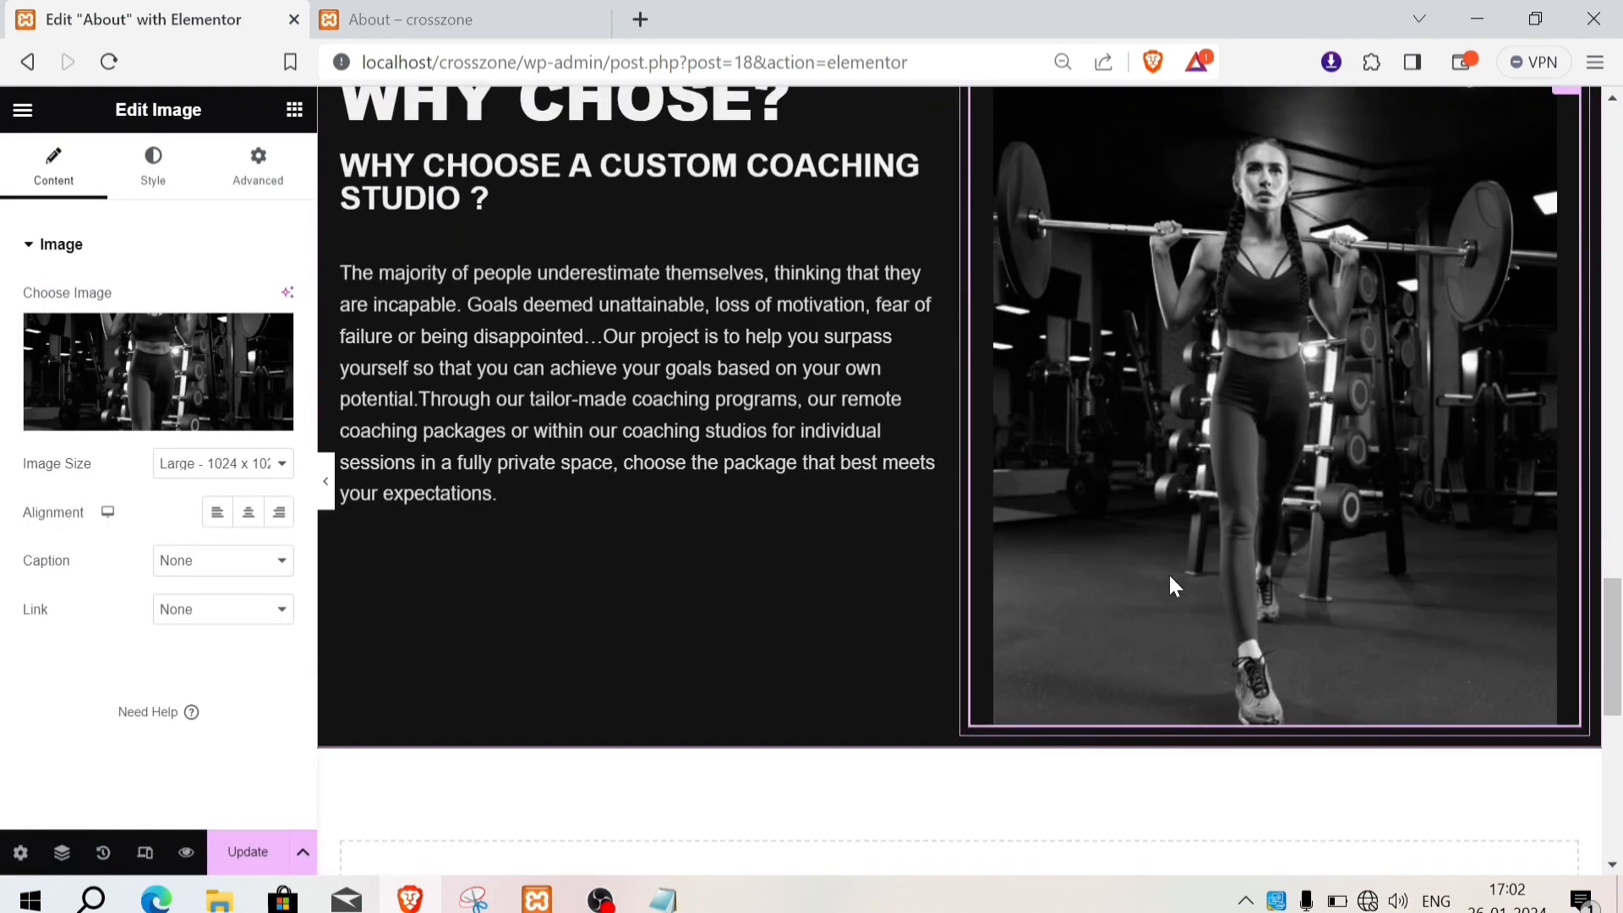
# Step: Look through the live About page from top to bottom, and open the Contact page from the site navigation
pyautogui.hotkey('ctrl', 'Tab')
pyautogui.moveTo(1122, 419); pyautogui.dragTo(605, 398)
pyautogui.click(617, 414)
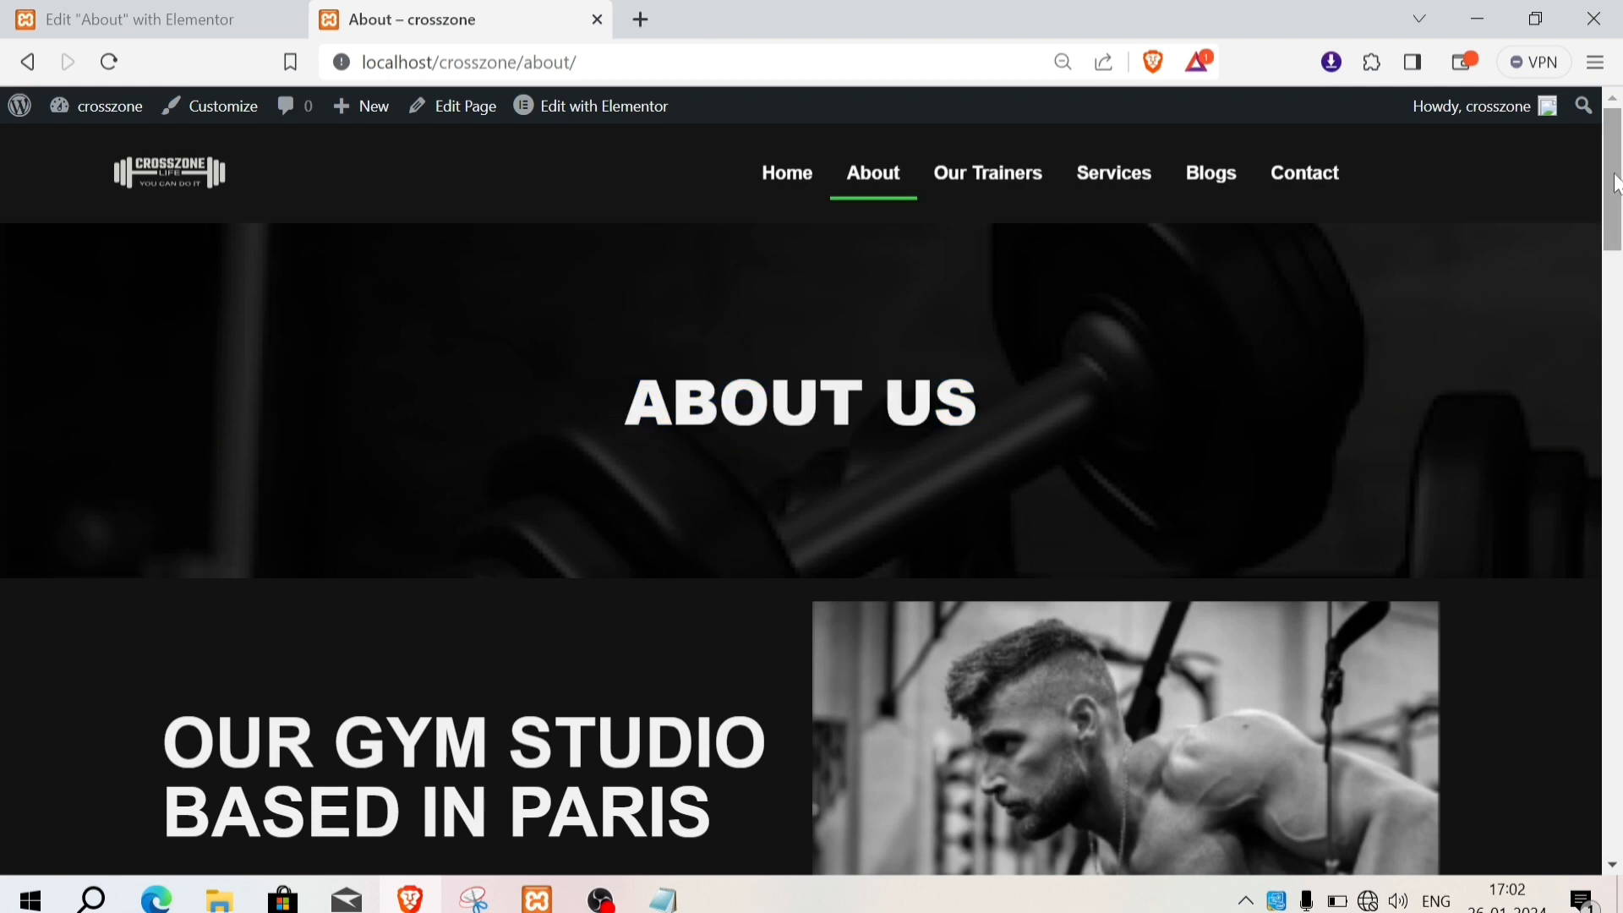
pyautogui.moveTo(1616, 184); pyautogui.dragTo(1616, 284)
pyautogui.moveTo(1616, 333); pyautogui.dragTo(1619, 212)
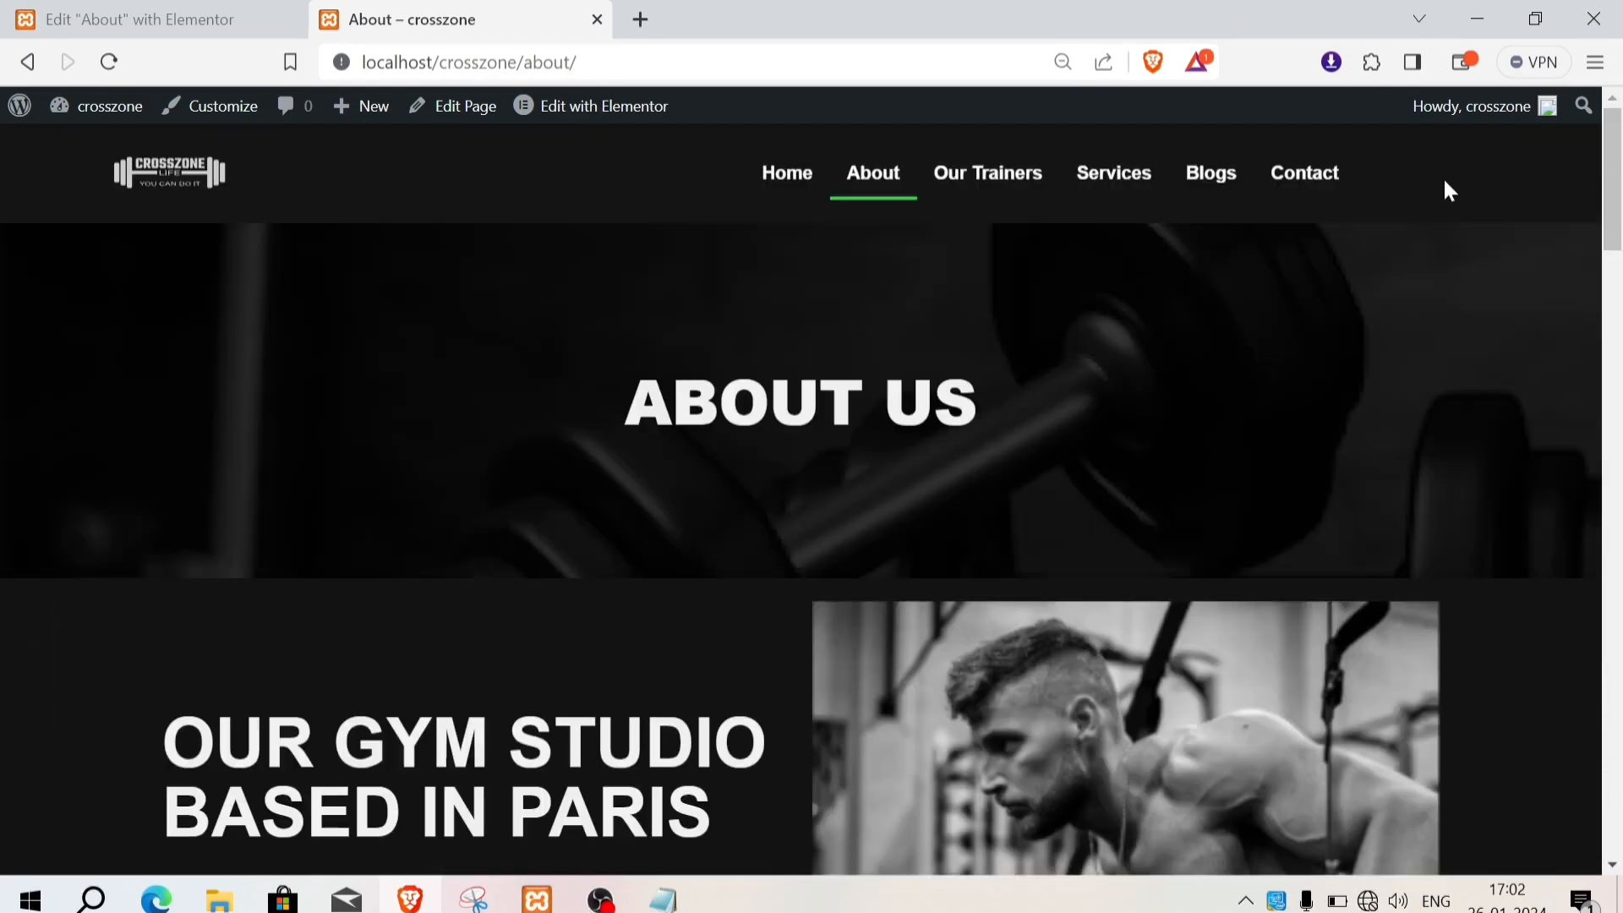
pyautogui.click(1314, 196)
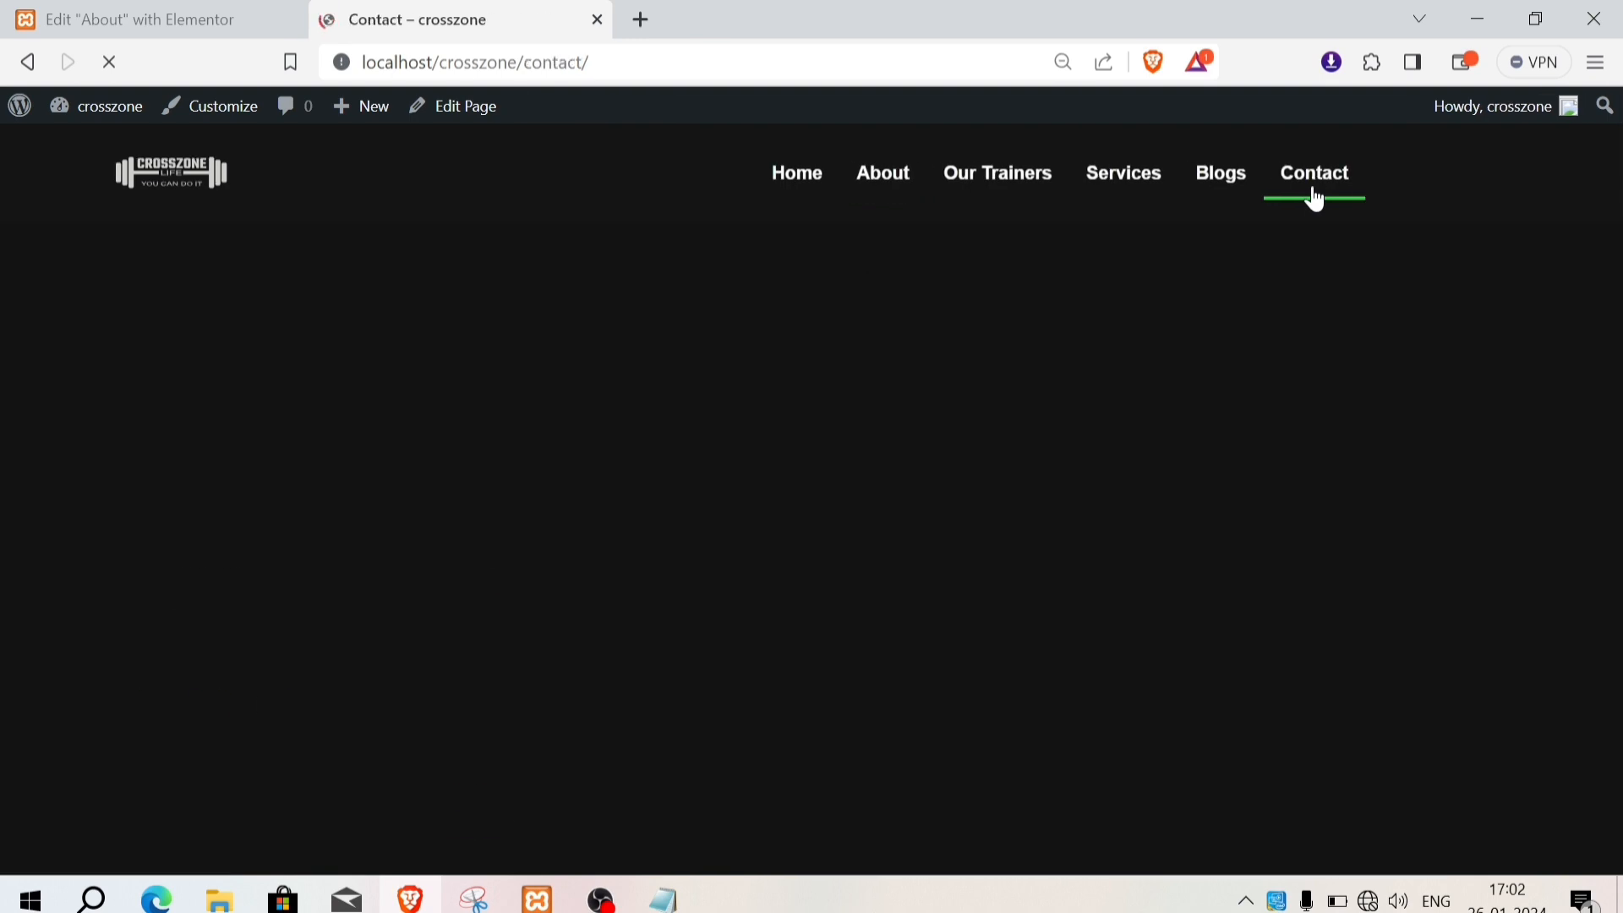
# Step: Exit the About page's Elementor editor to the WordPress list of pages
pyautogui.click(88, 12)
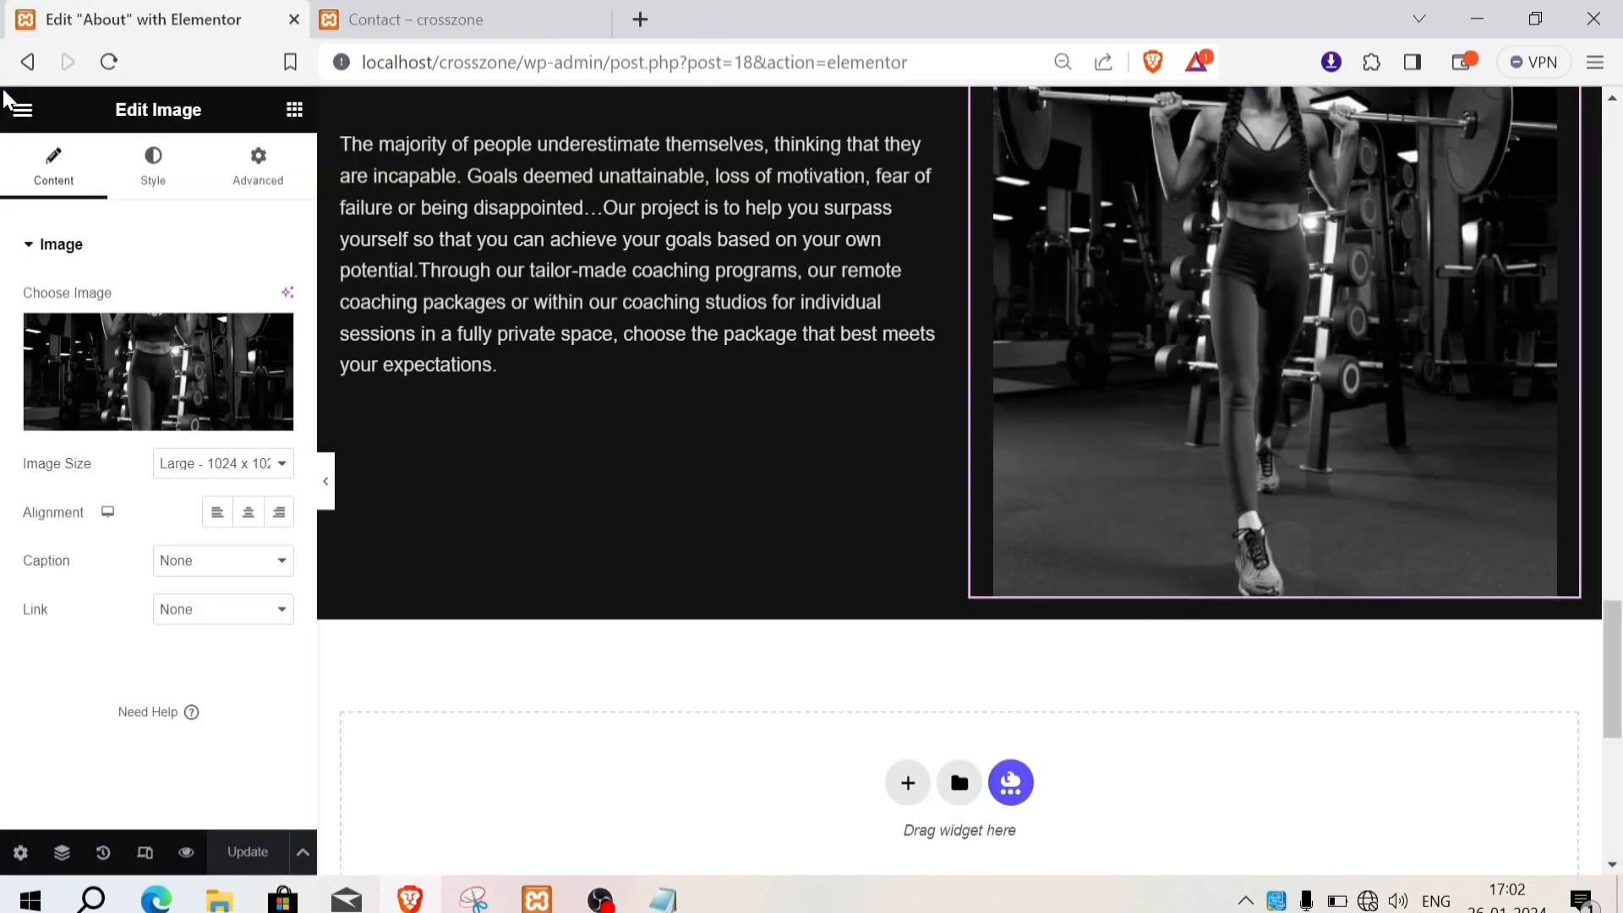
pyautogui.click(19, 110)
pyautogui.click(138, 615)
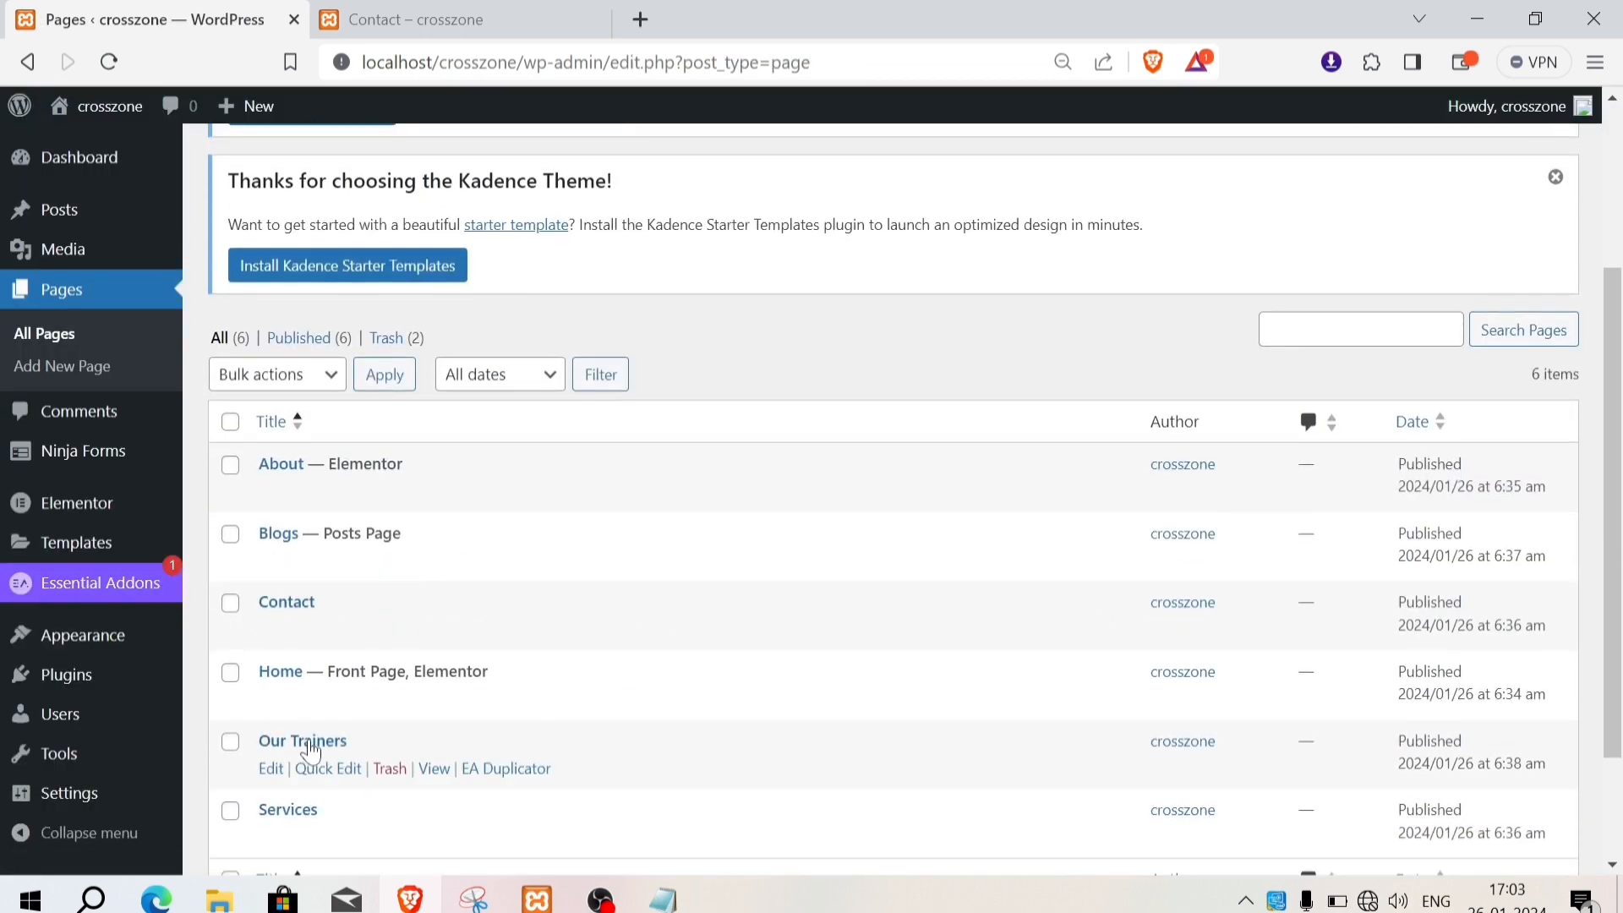
pyautogui.scroll(-3, 380, 642)
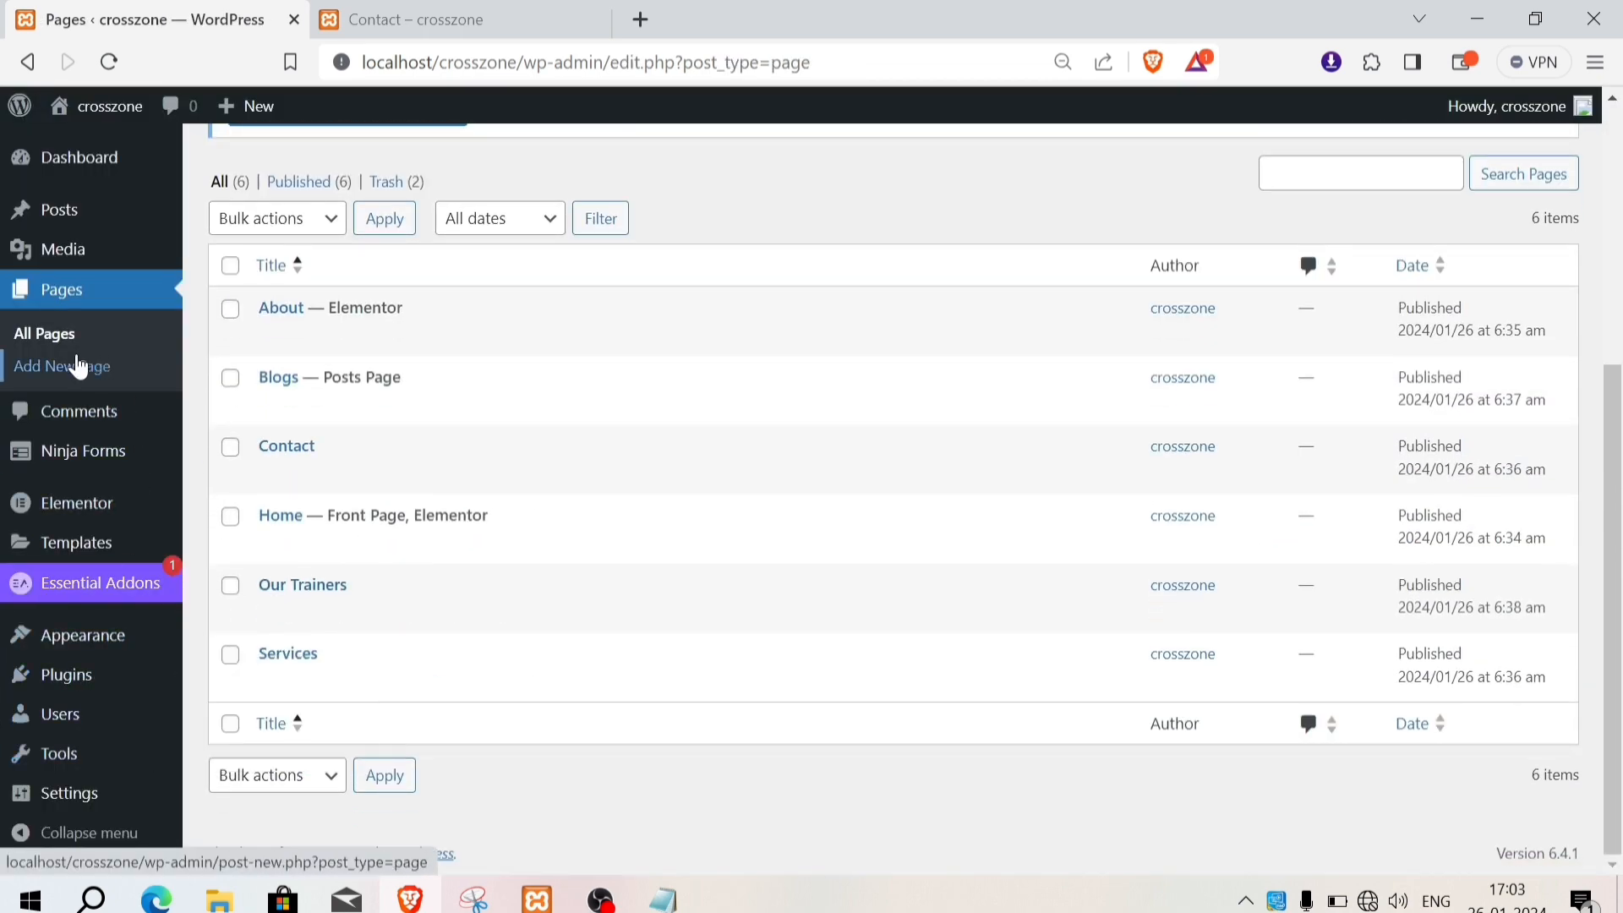
# Step: Start a new Blank Form in Ninja Forms, declining the usage data collection request
pyautogui.moveTo(95, 459)
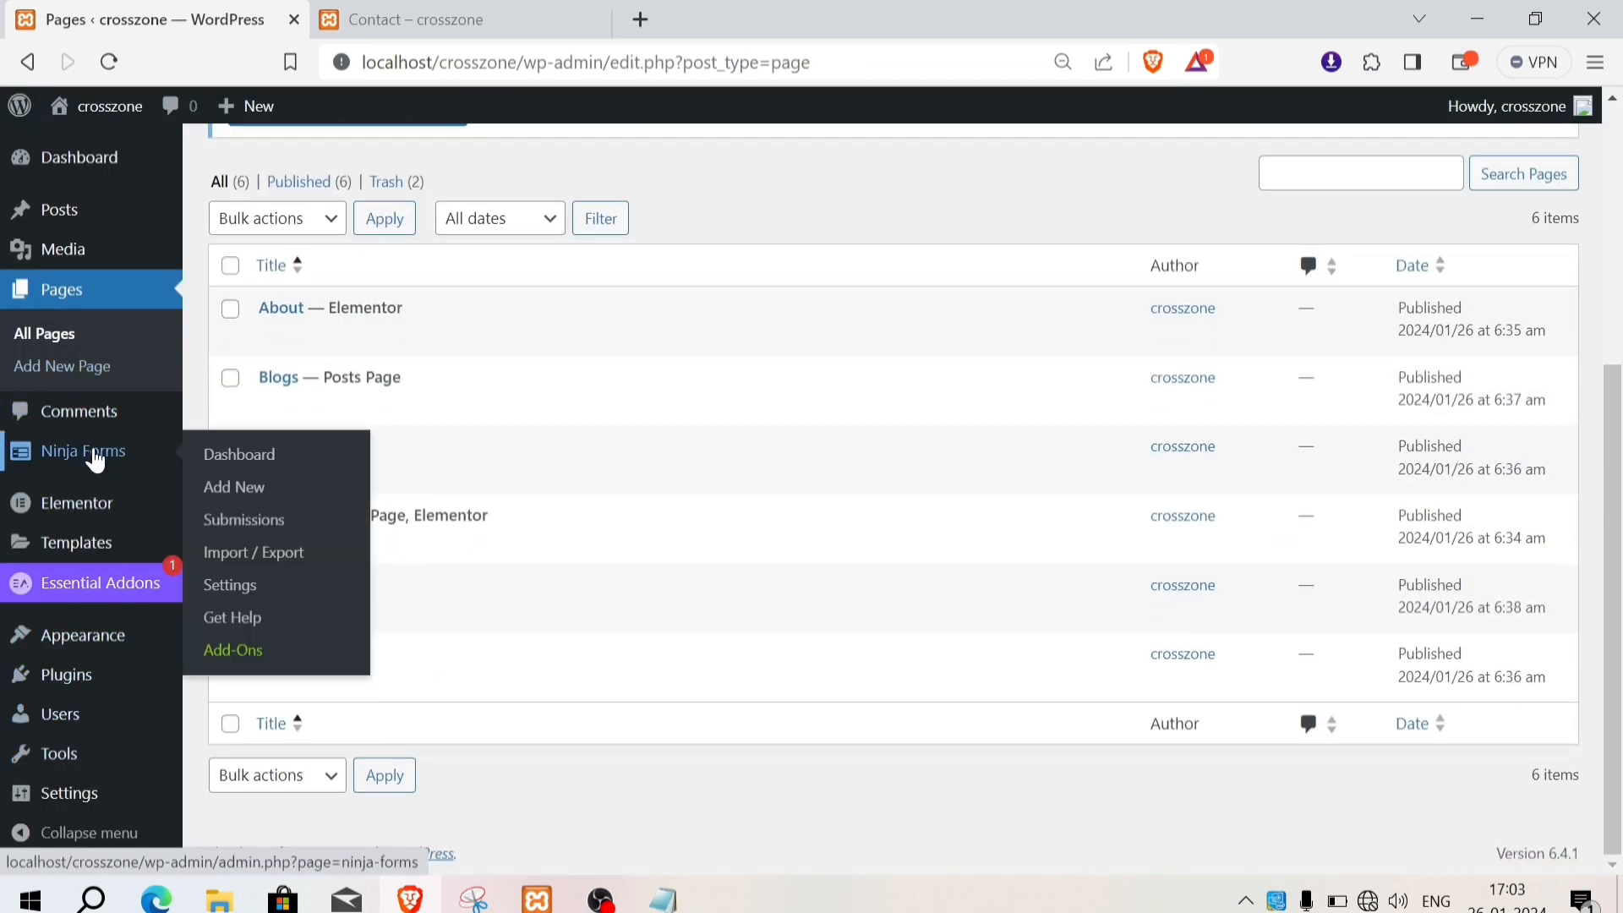
pyautogui.click(247, 499)
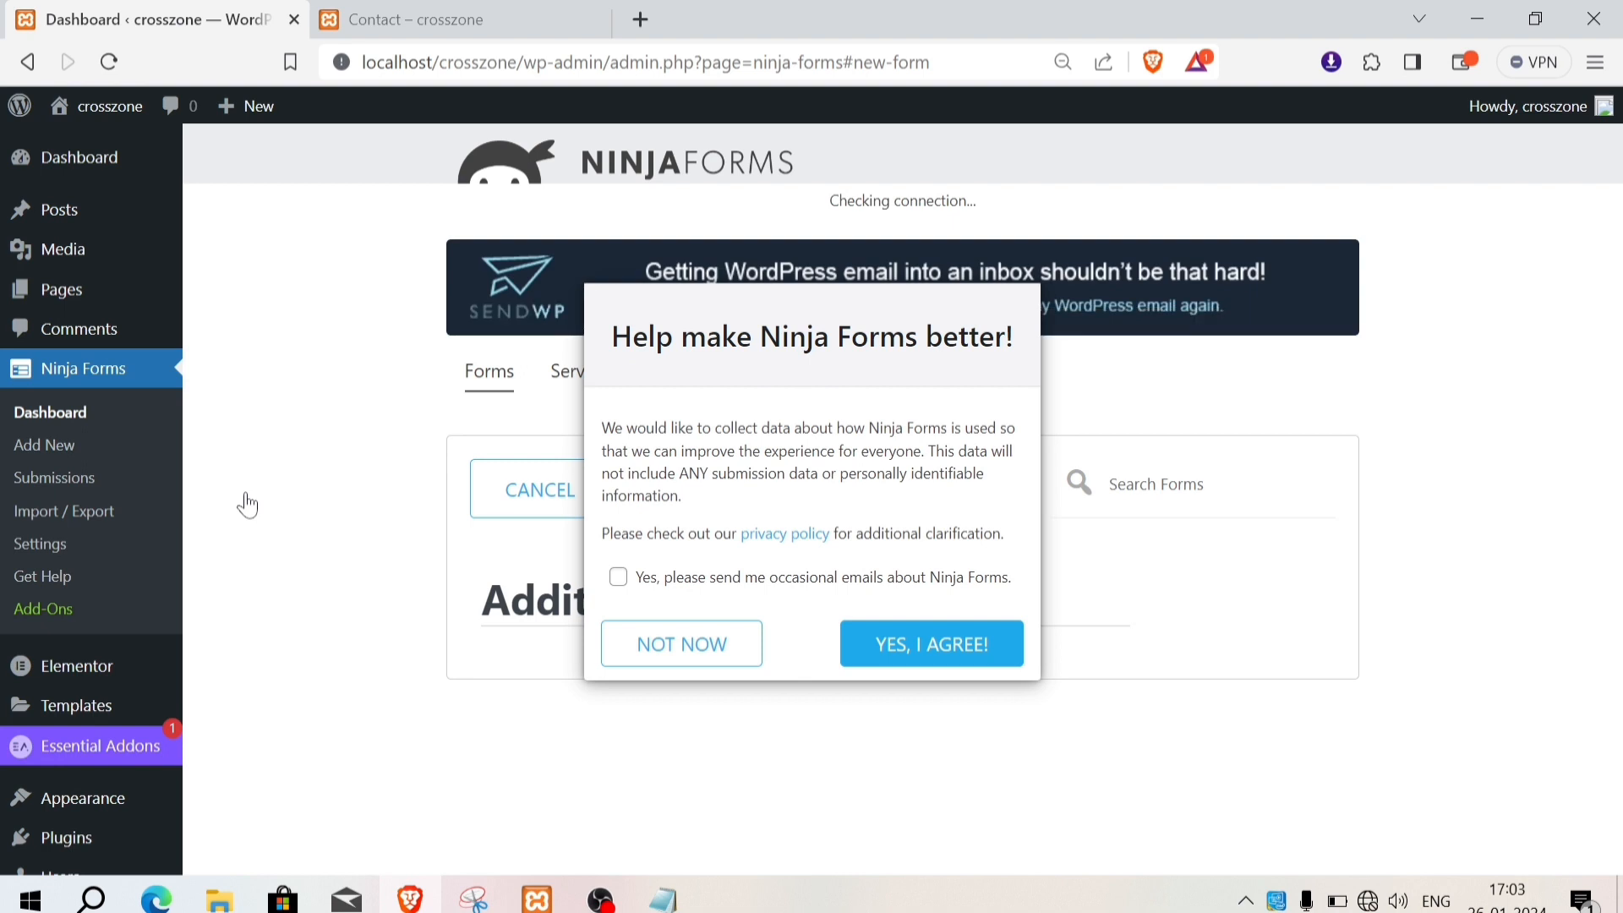
pyautogui.click(721, 659)
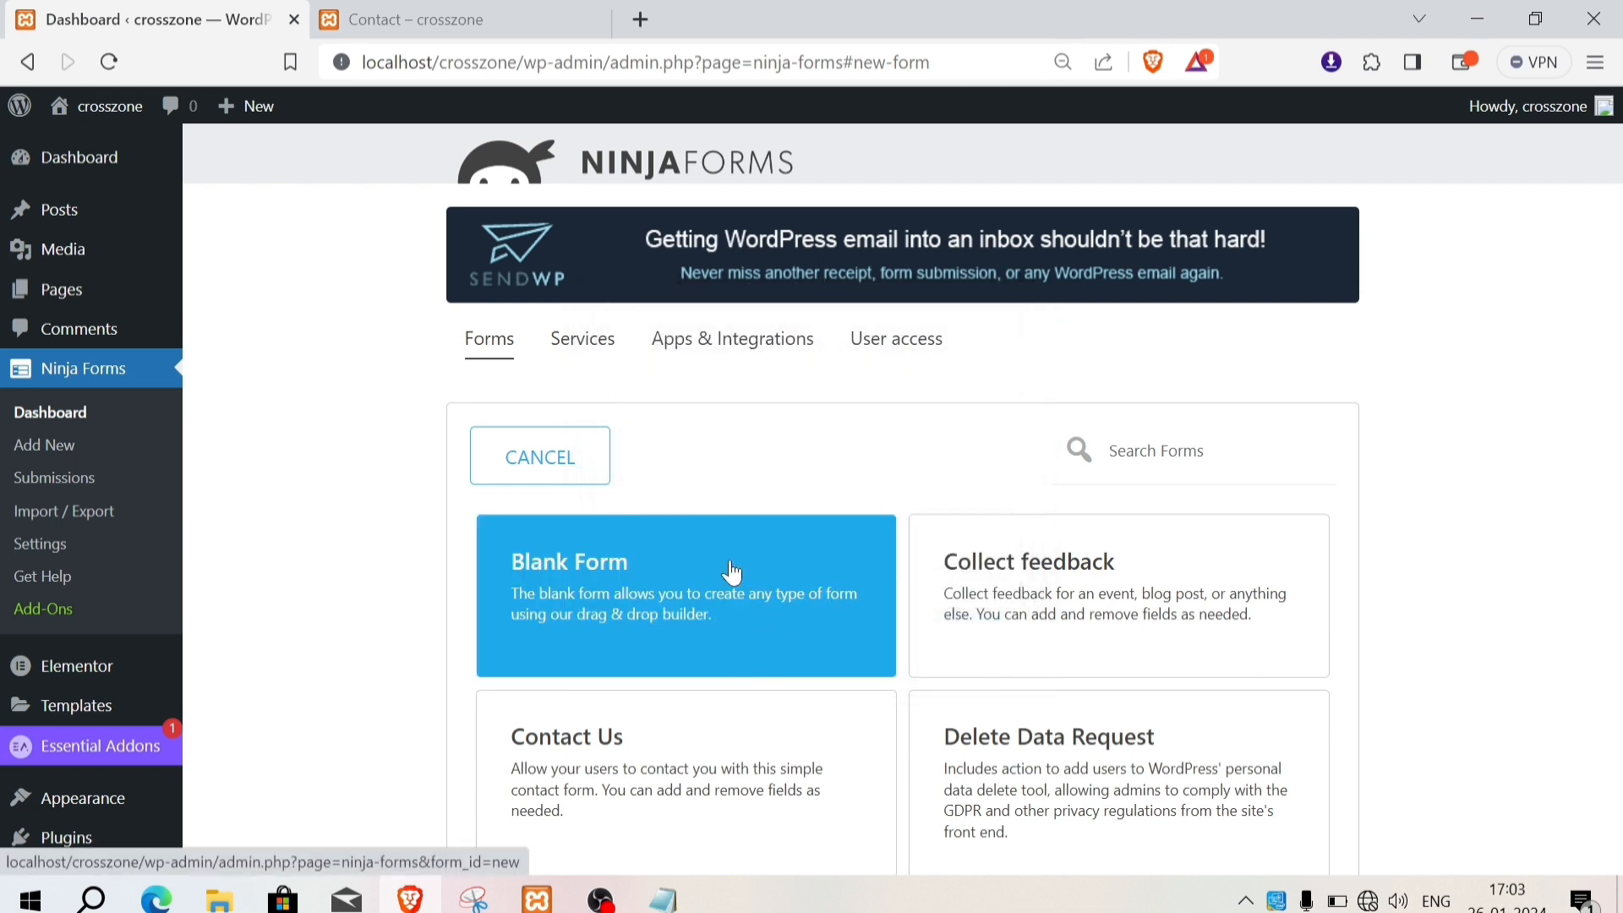
pyautogui.click(613, 586)
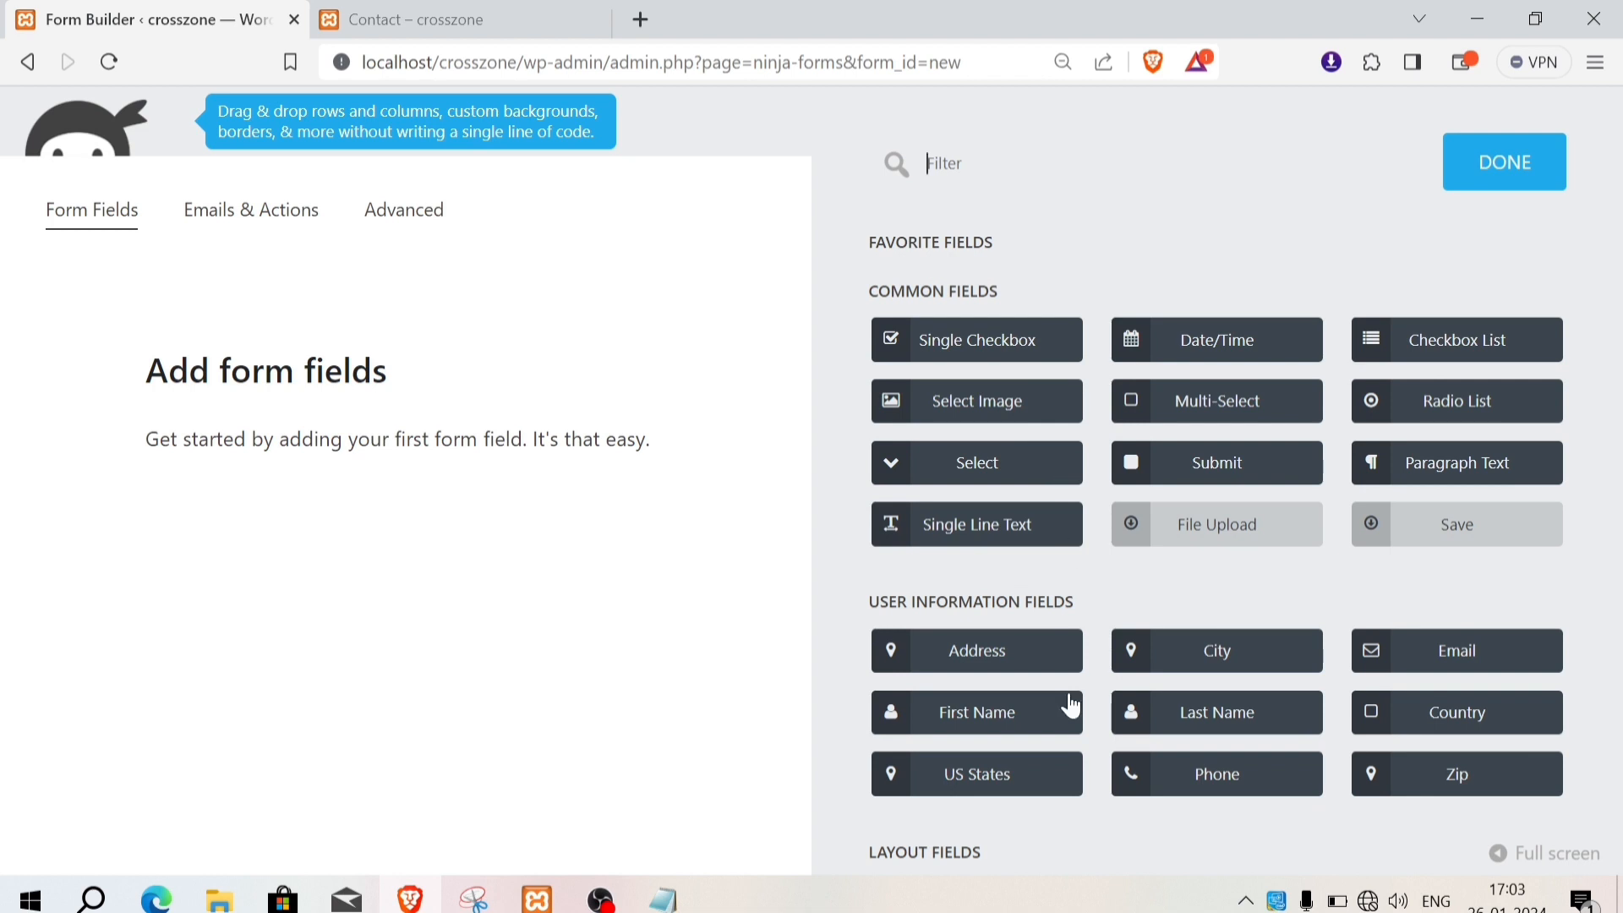
# Step: Add First Name, Email and Phone fields to the blank form in that order
pyautogui.moveTo(1069, 712); pyautogui.dragTo(355, 417)
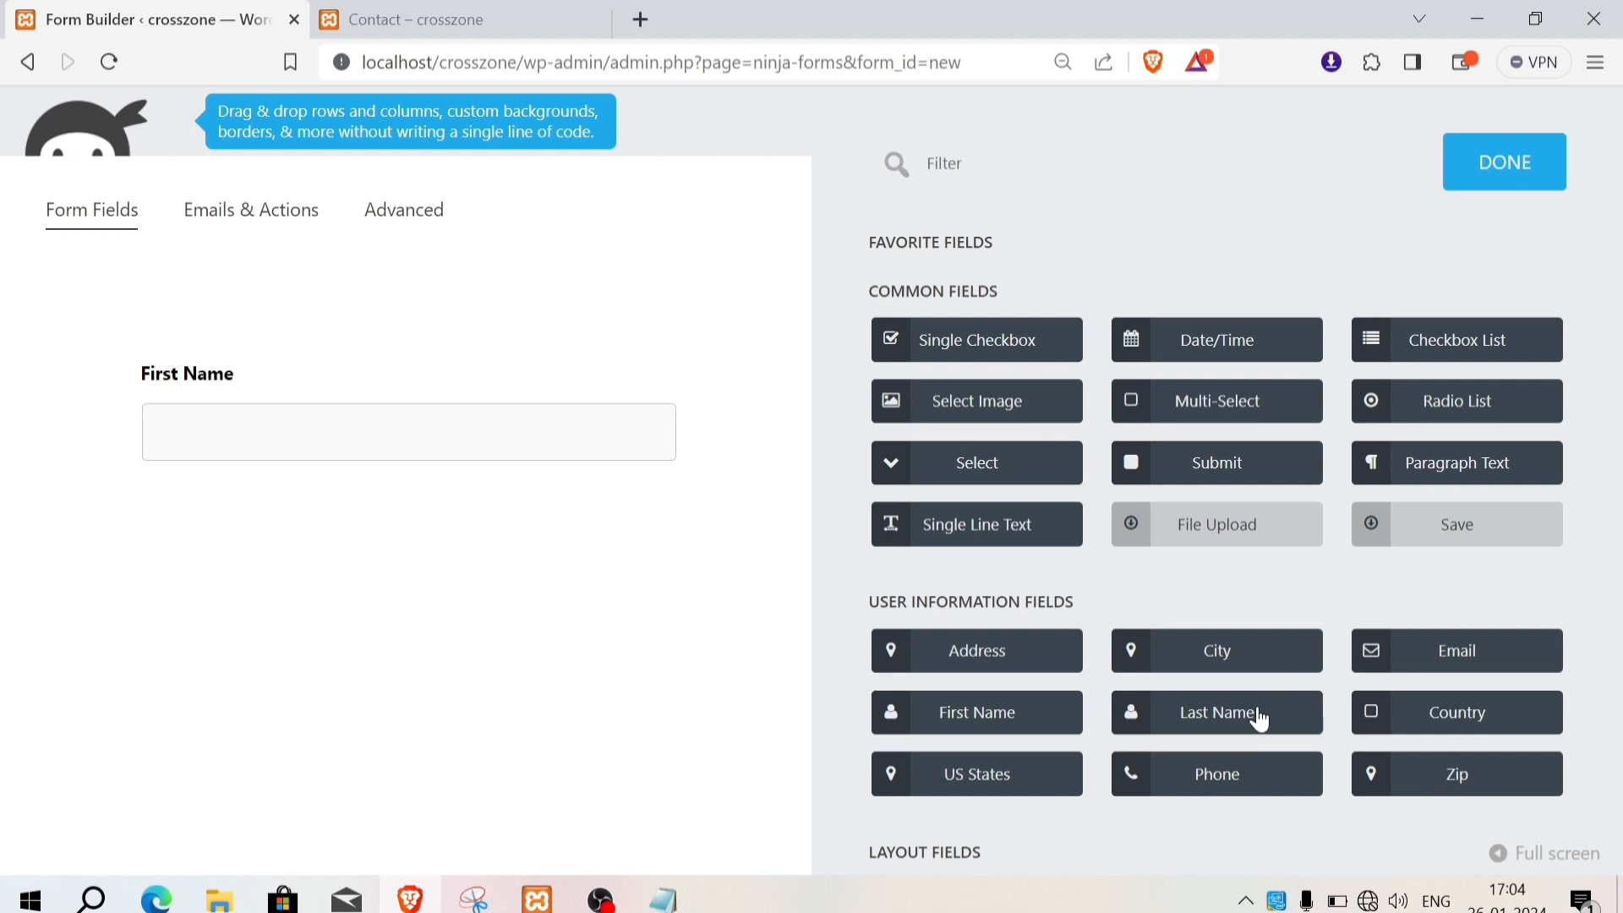
pyautogui.moveTo(1457, 651); pyautogui.dragTo(355, 508)
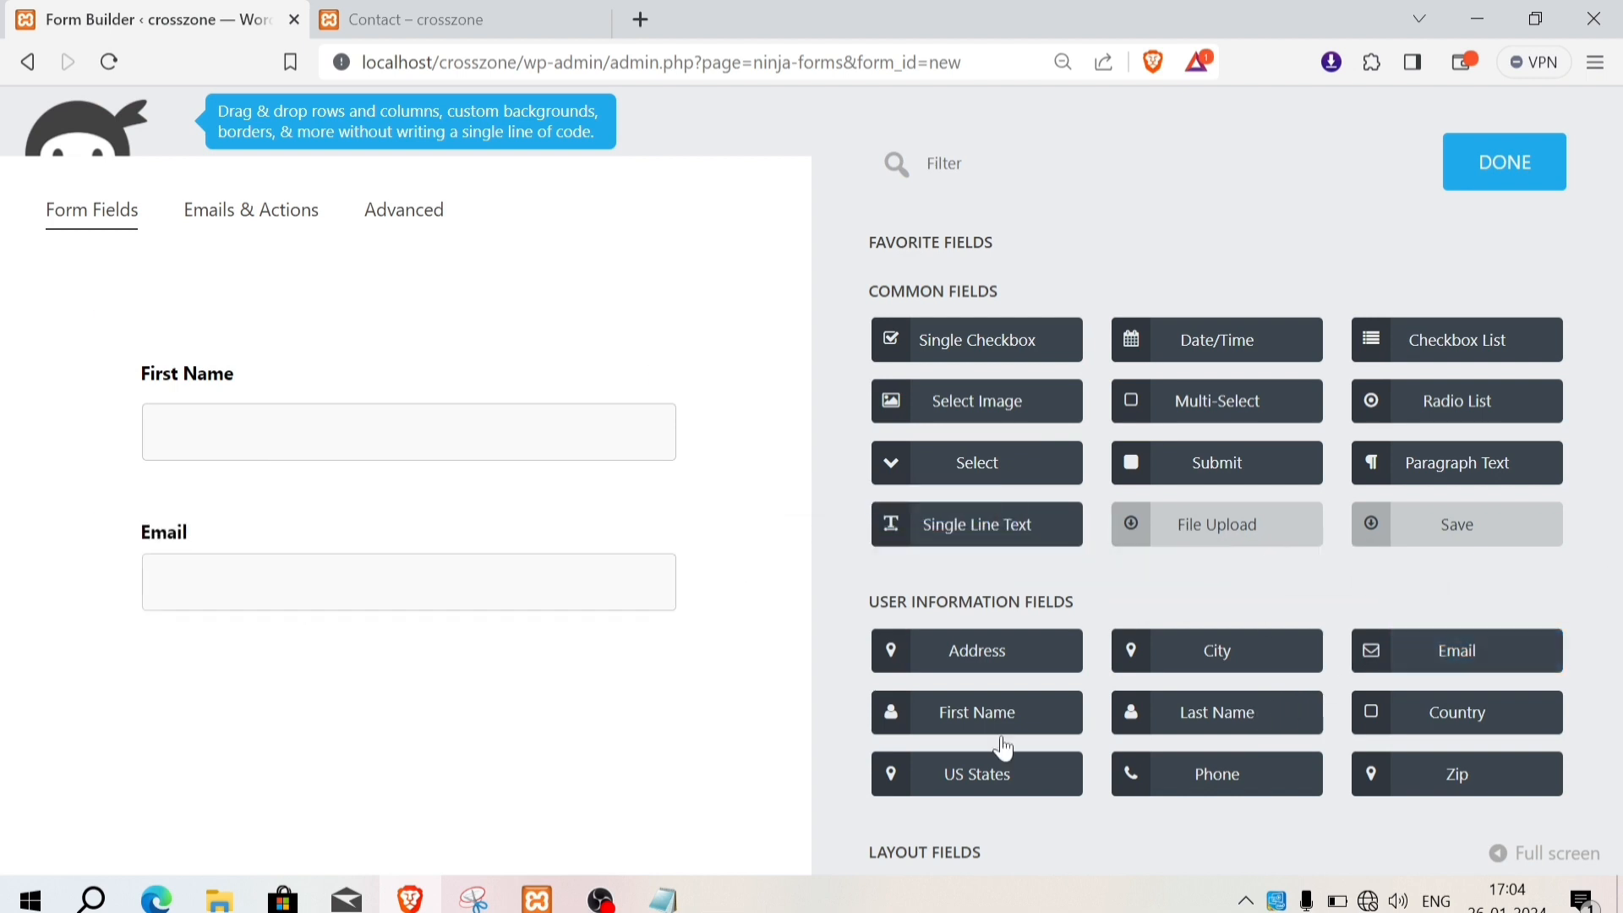
pyautogui.moveTo(1235, 764); pyautogui.dragTo(338, 659)
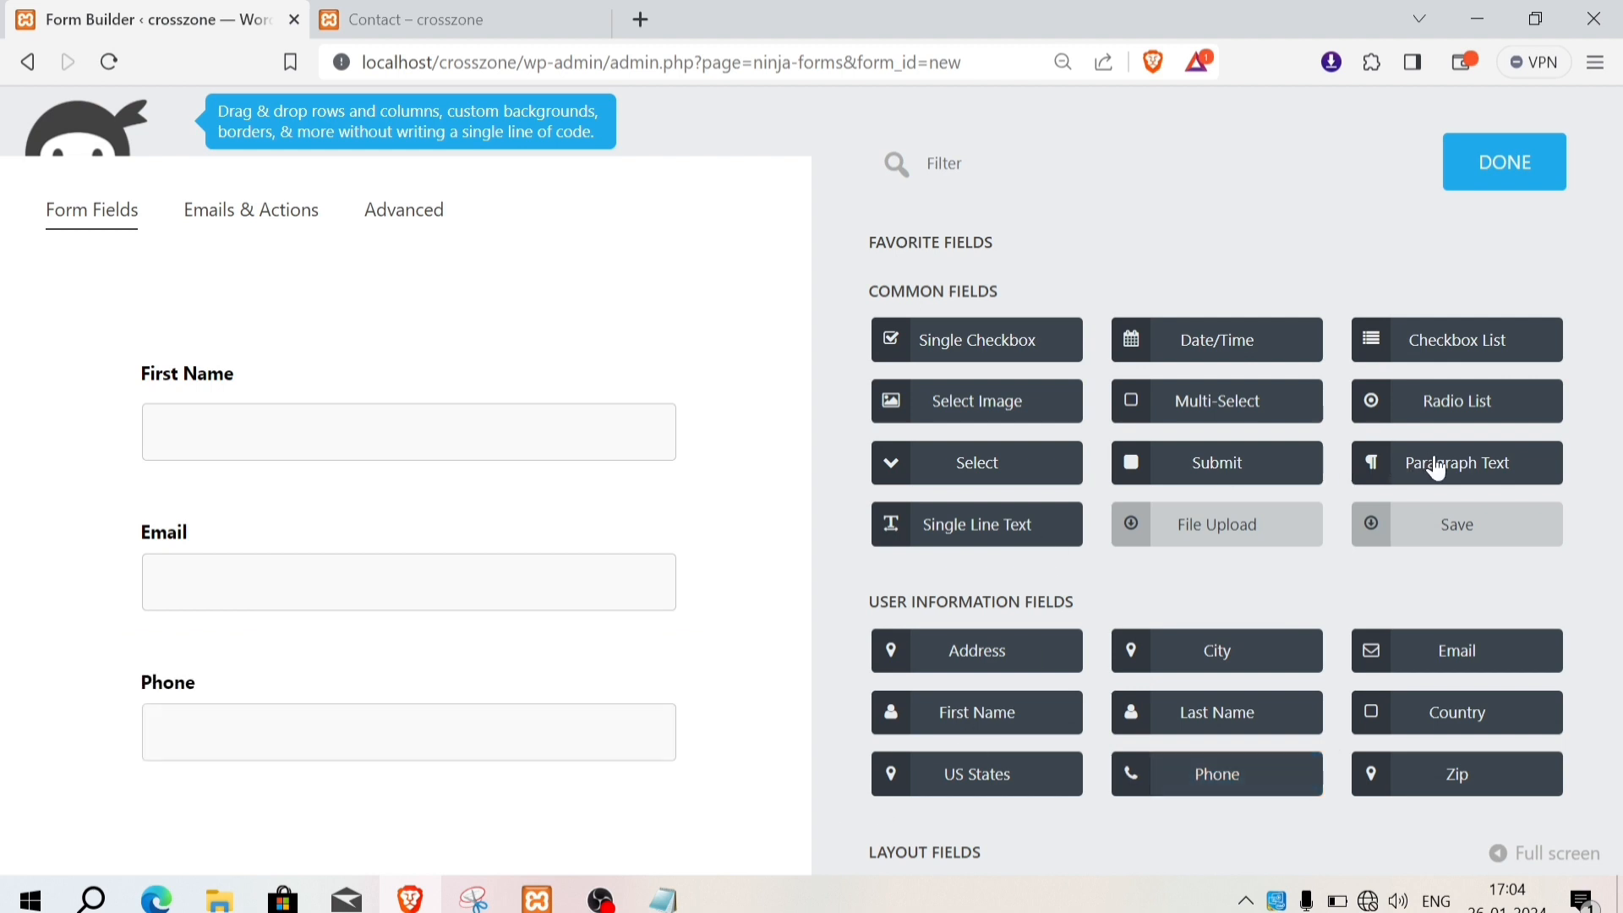
# Step: Add a Paragraph Text field below Phone, and relabel First Name as Full Name and make it required
pyautogui.moveTo(1437, 470); pyautogui.dragTo(372, 769)
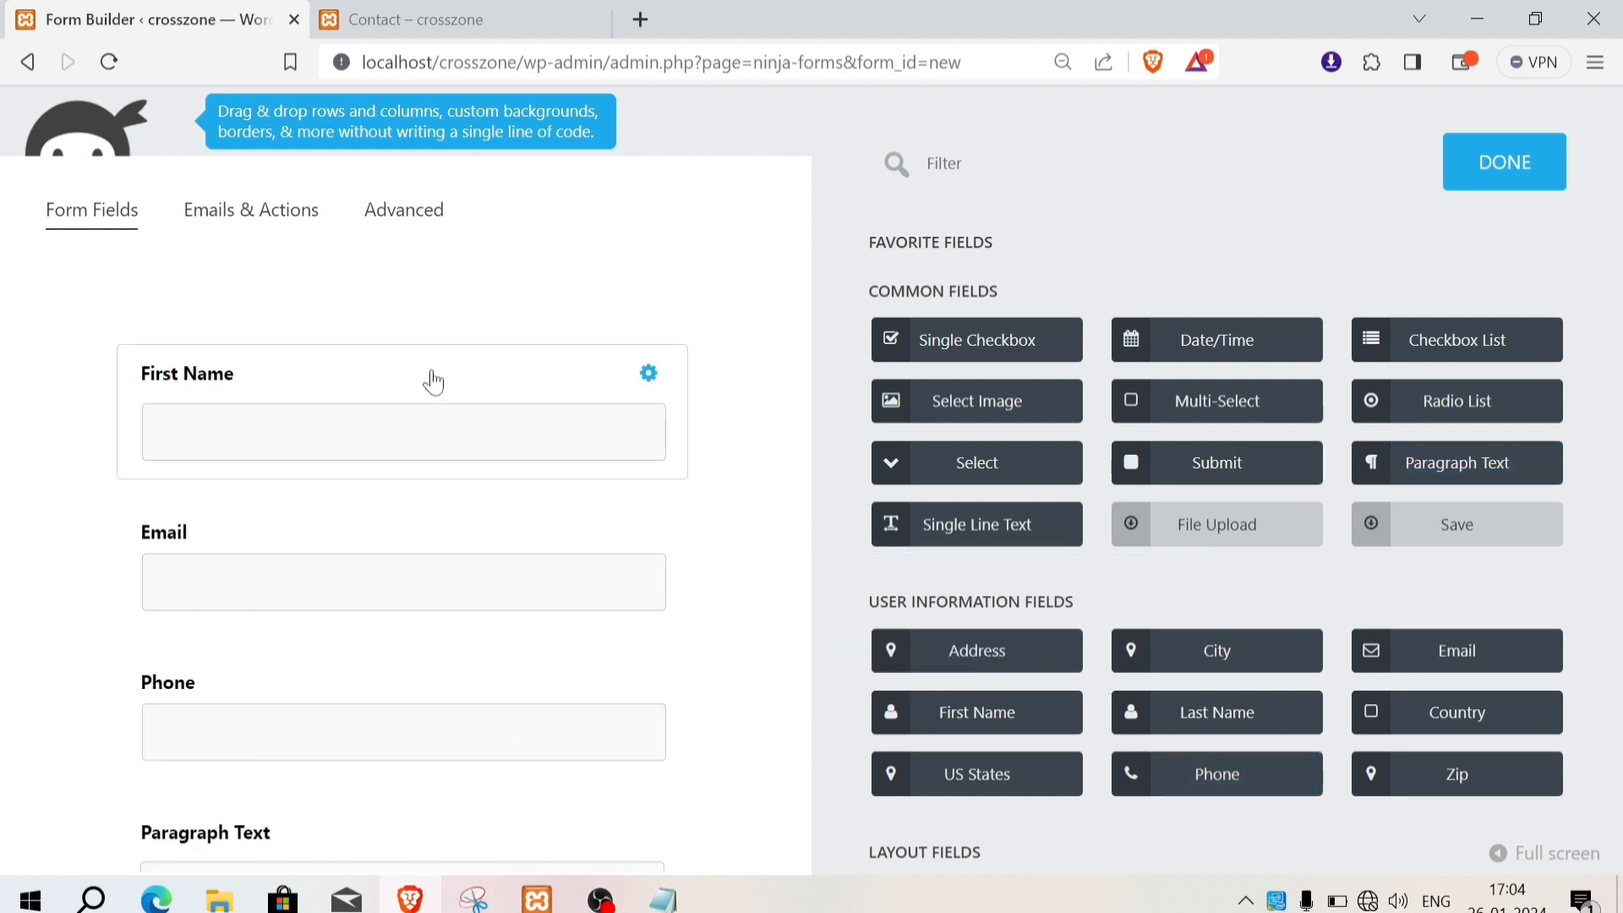
pyautogui.click(434, 382)
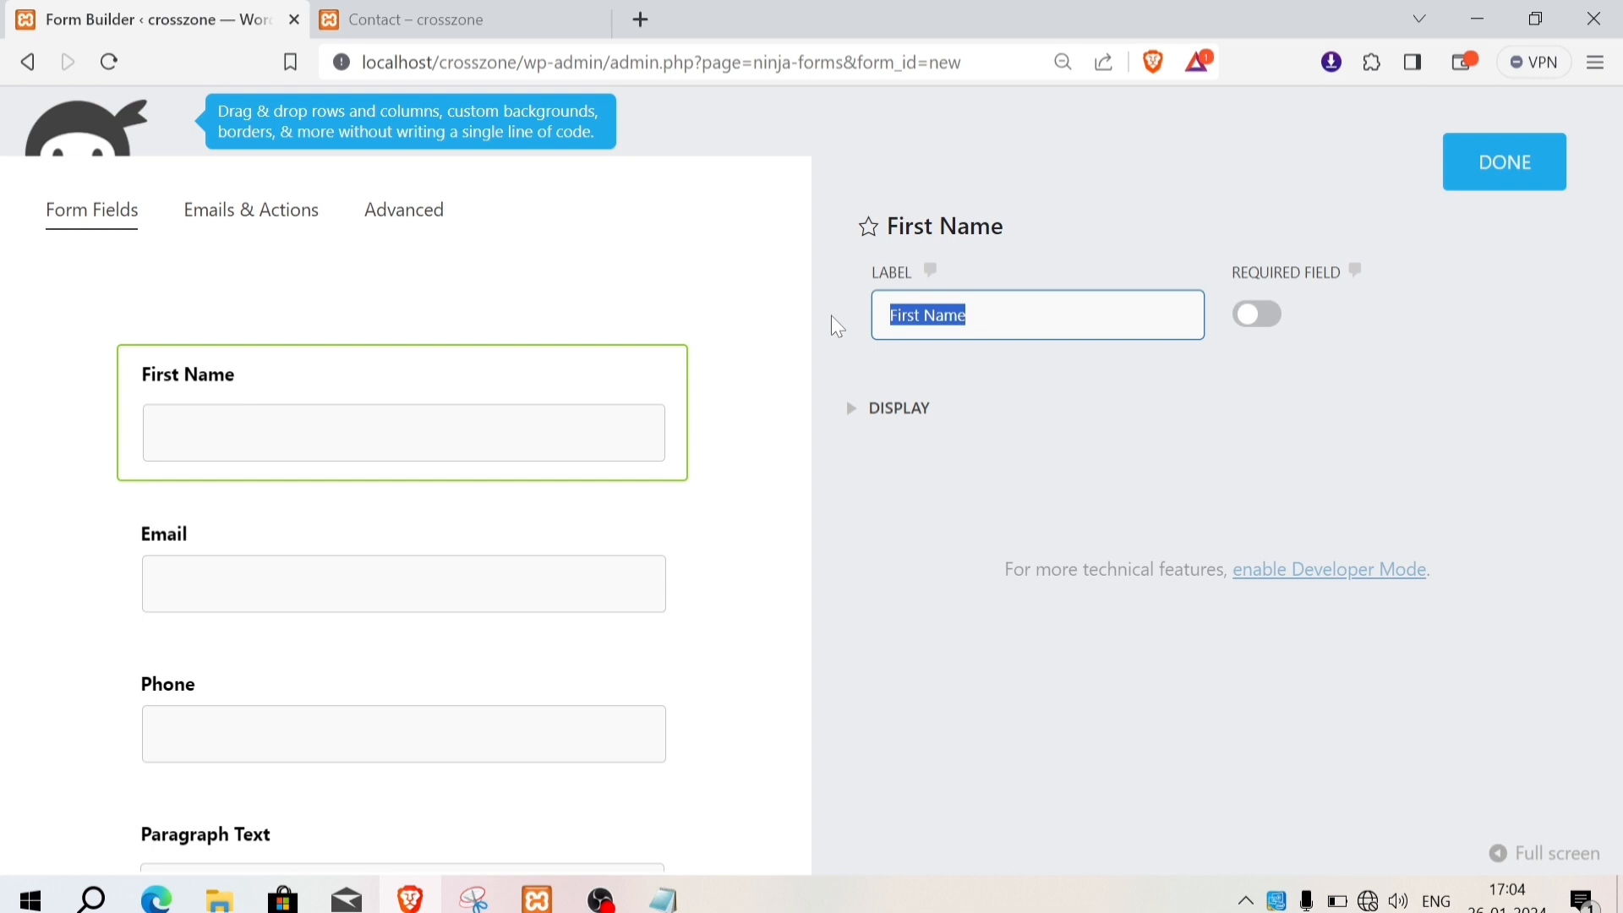
pyautogui.press('BackSpace')
pyautogui.write('Ful')
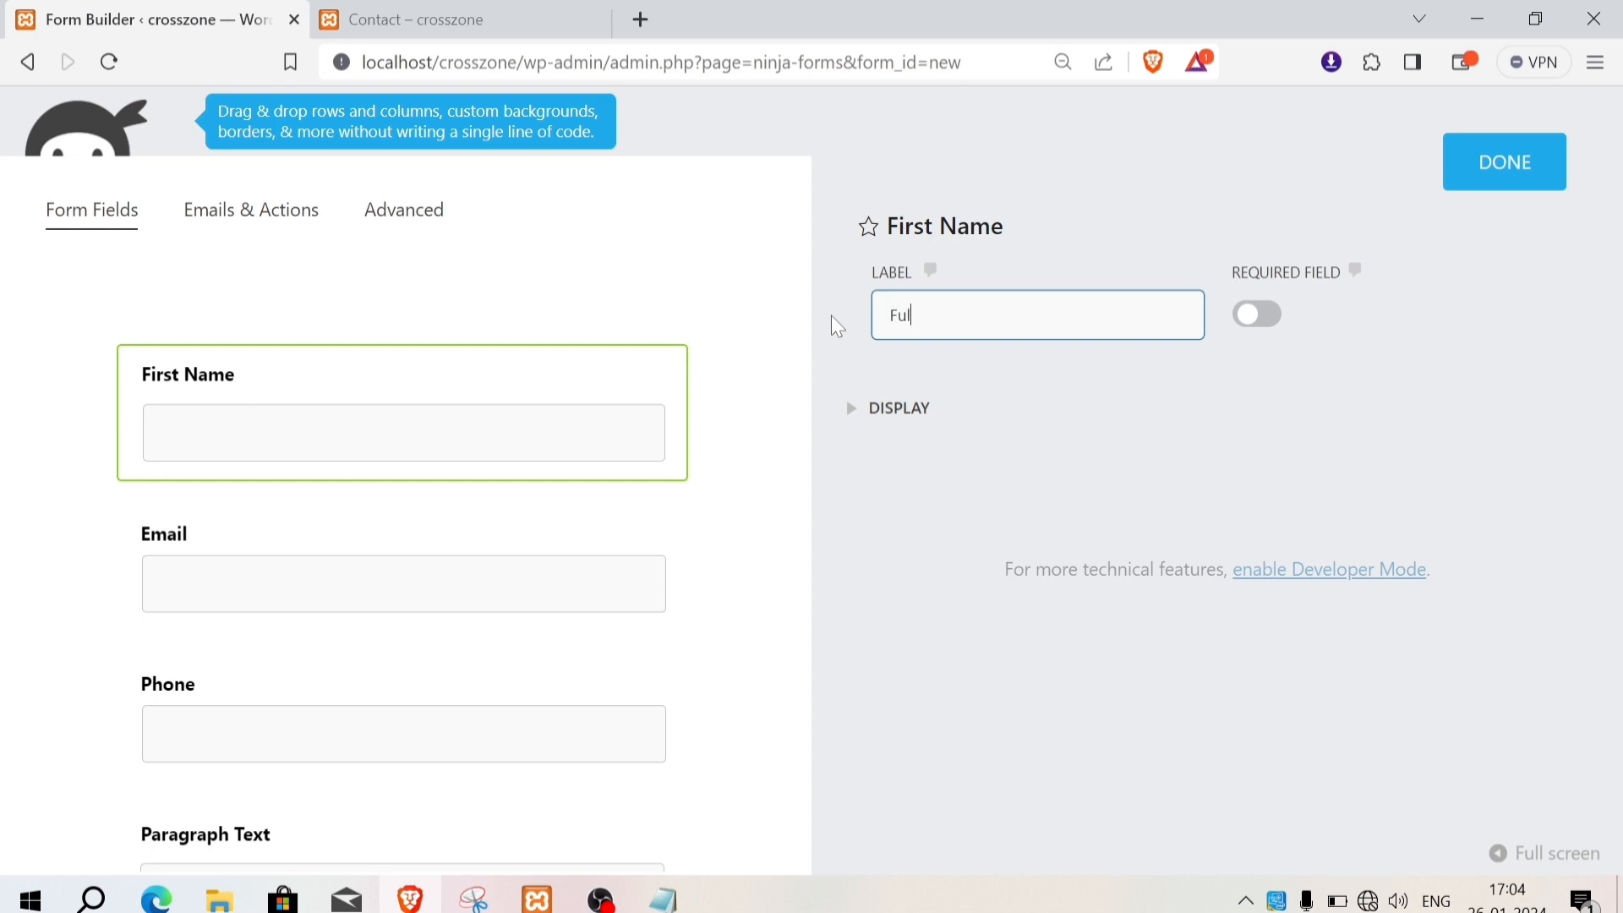
pyautogui.write('l Name')
pyautogui.click(1261, 316)
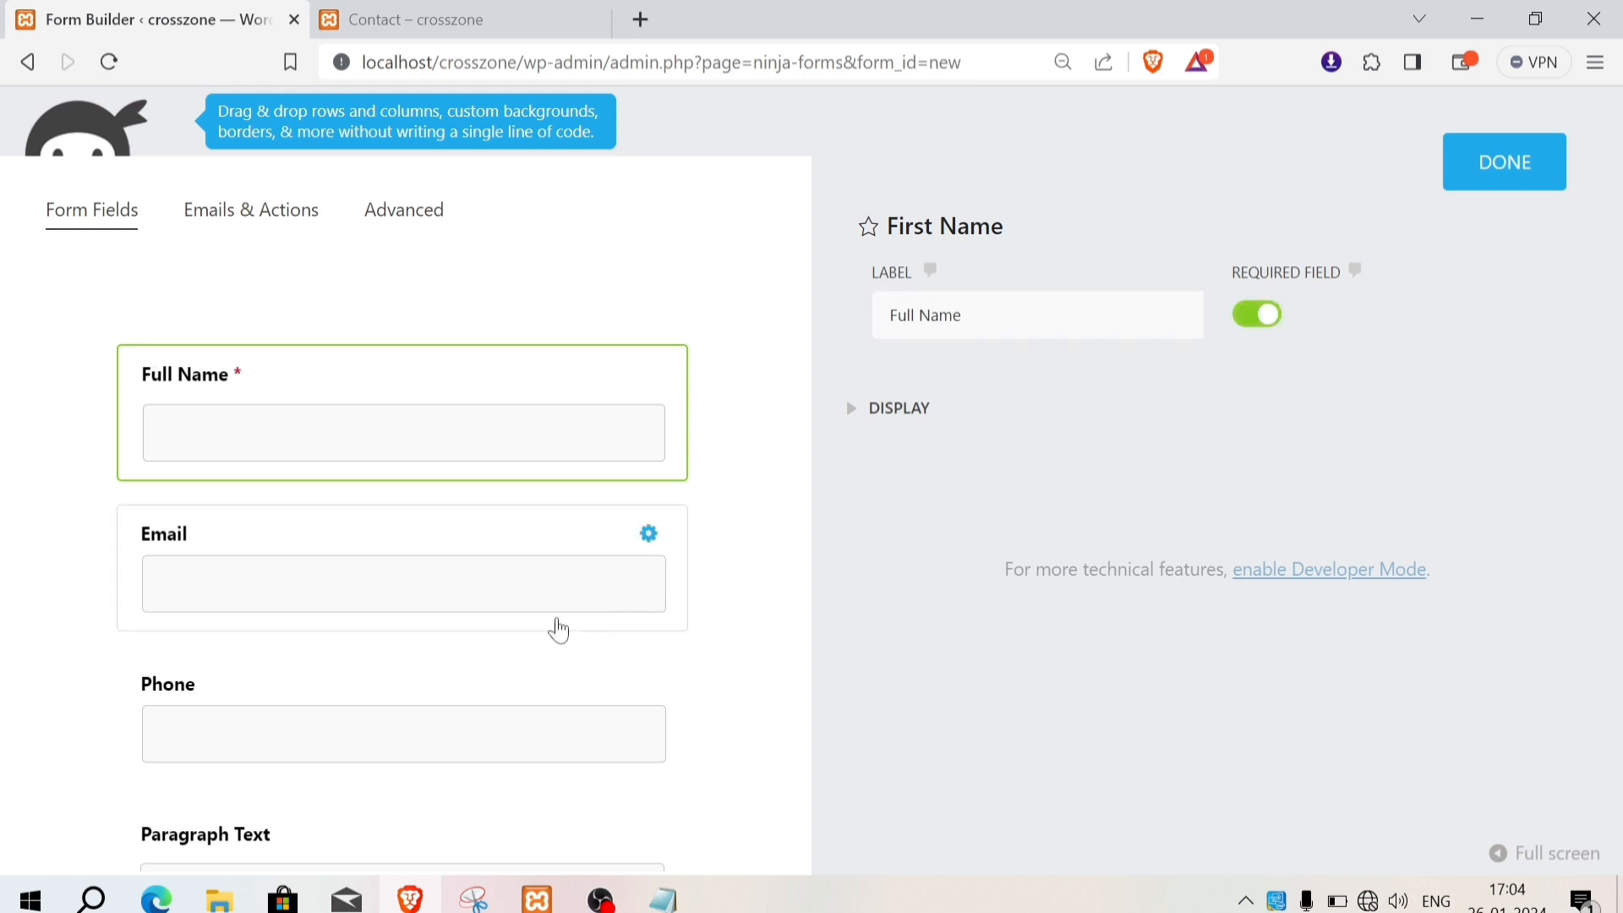
# Step: Make the form's Email field required
pyautogui.click(486, 583)
pyautogui.doubleClick(968, 334)
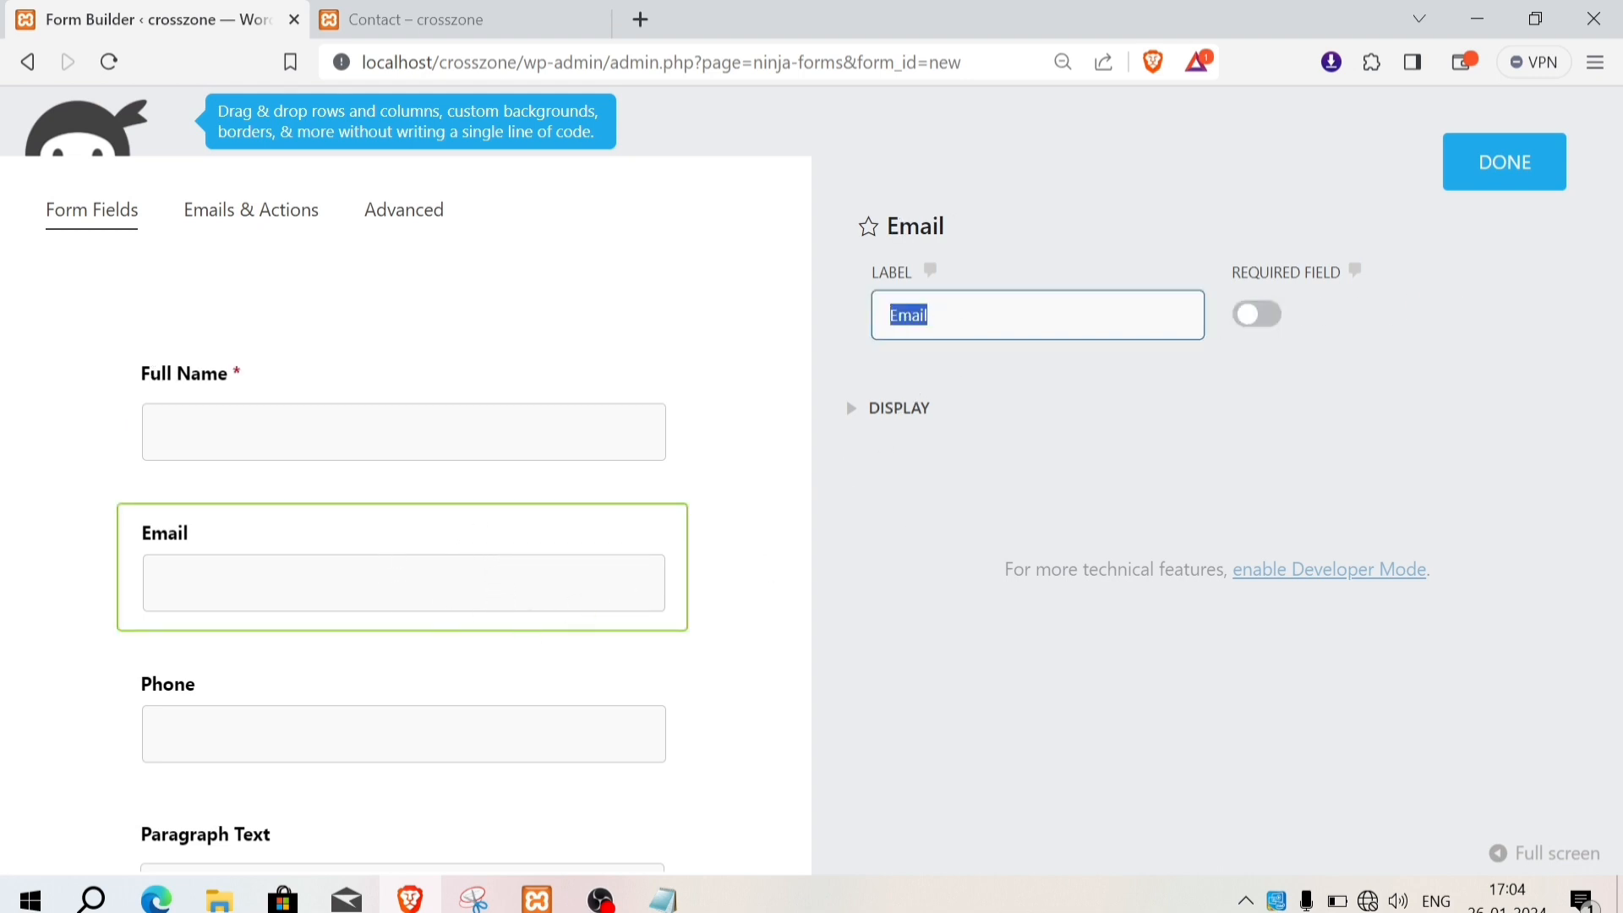
pyautogui.click(1289, 325)
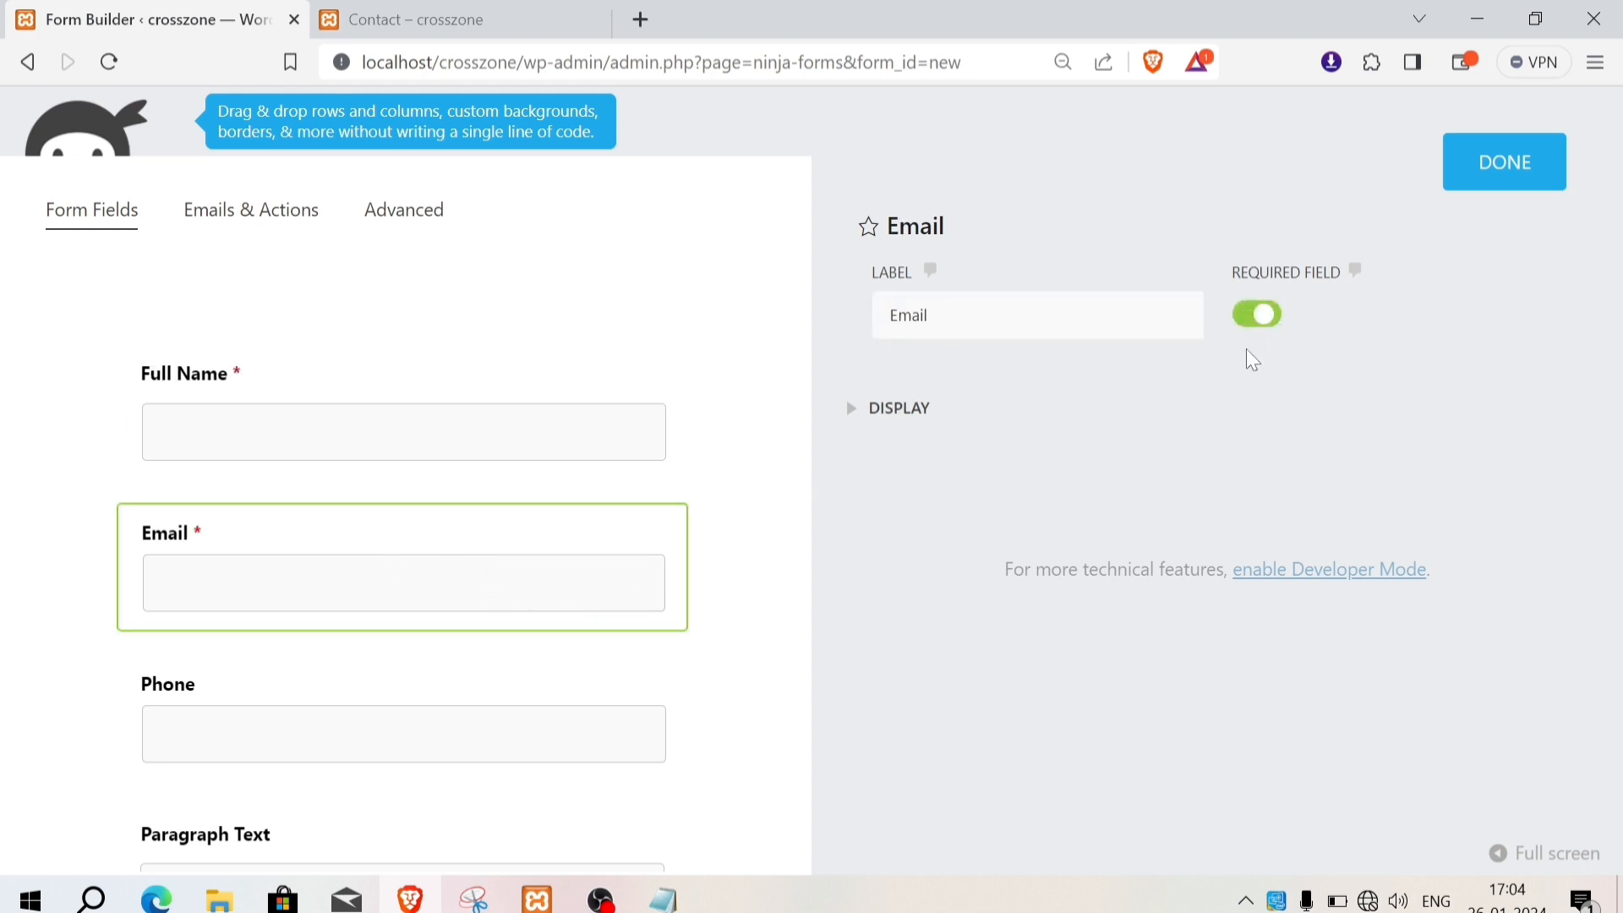
# Step: Replace the Phone field with a new one between Email and Paragraph Text, and make it required
pyautogui.click(627, 681)
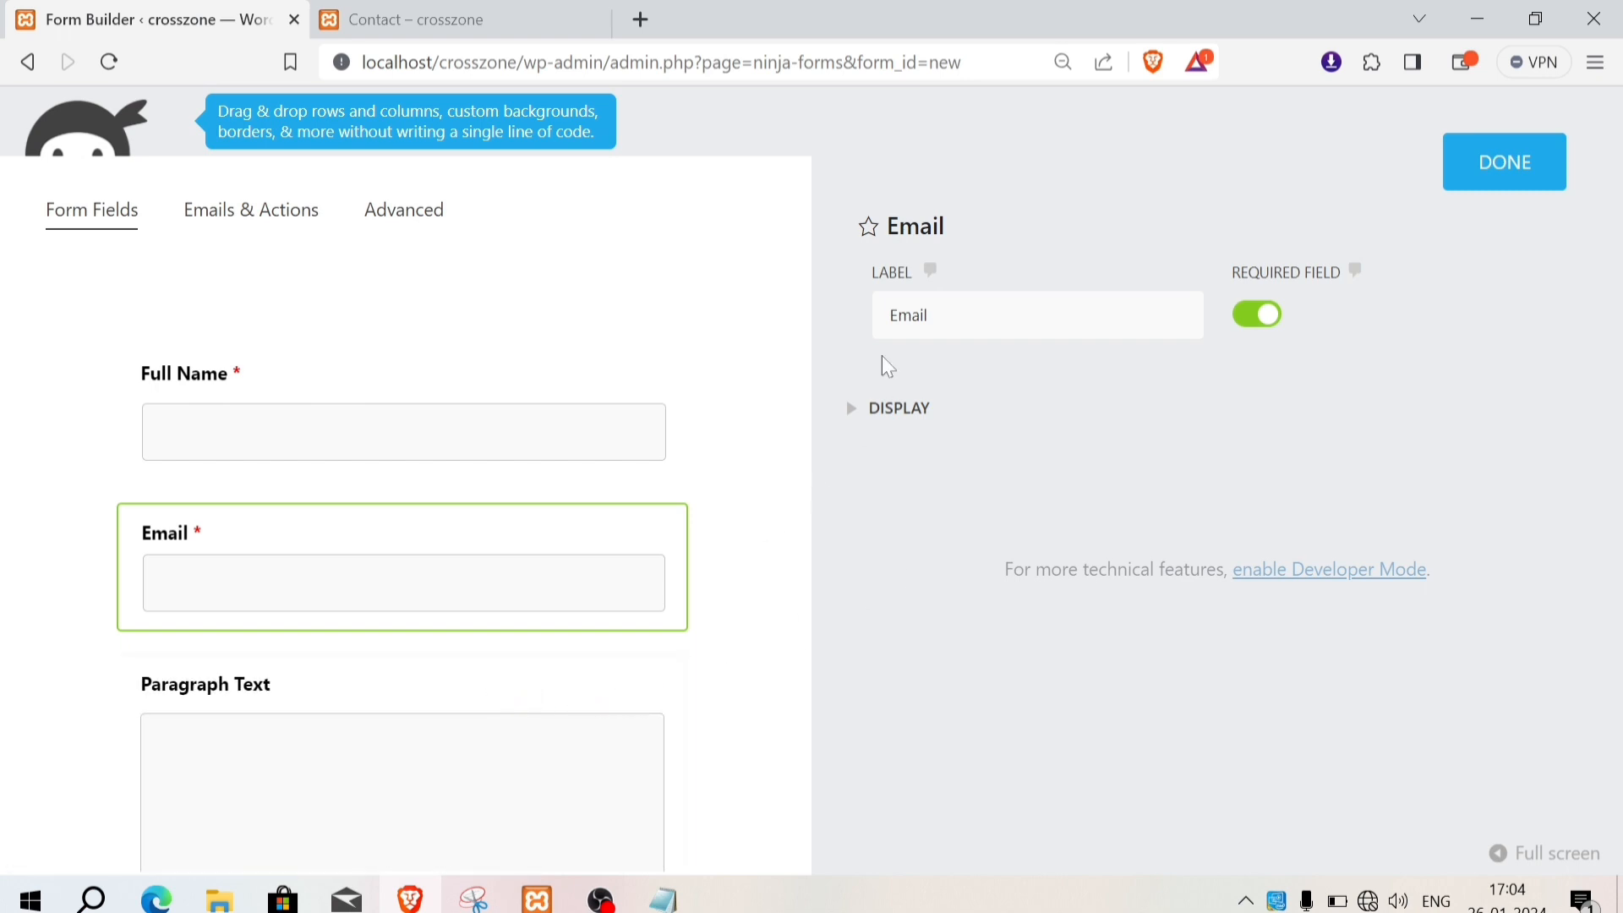
pyautogui.click(1485, 174)
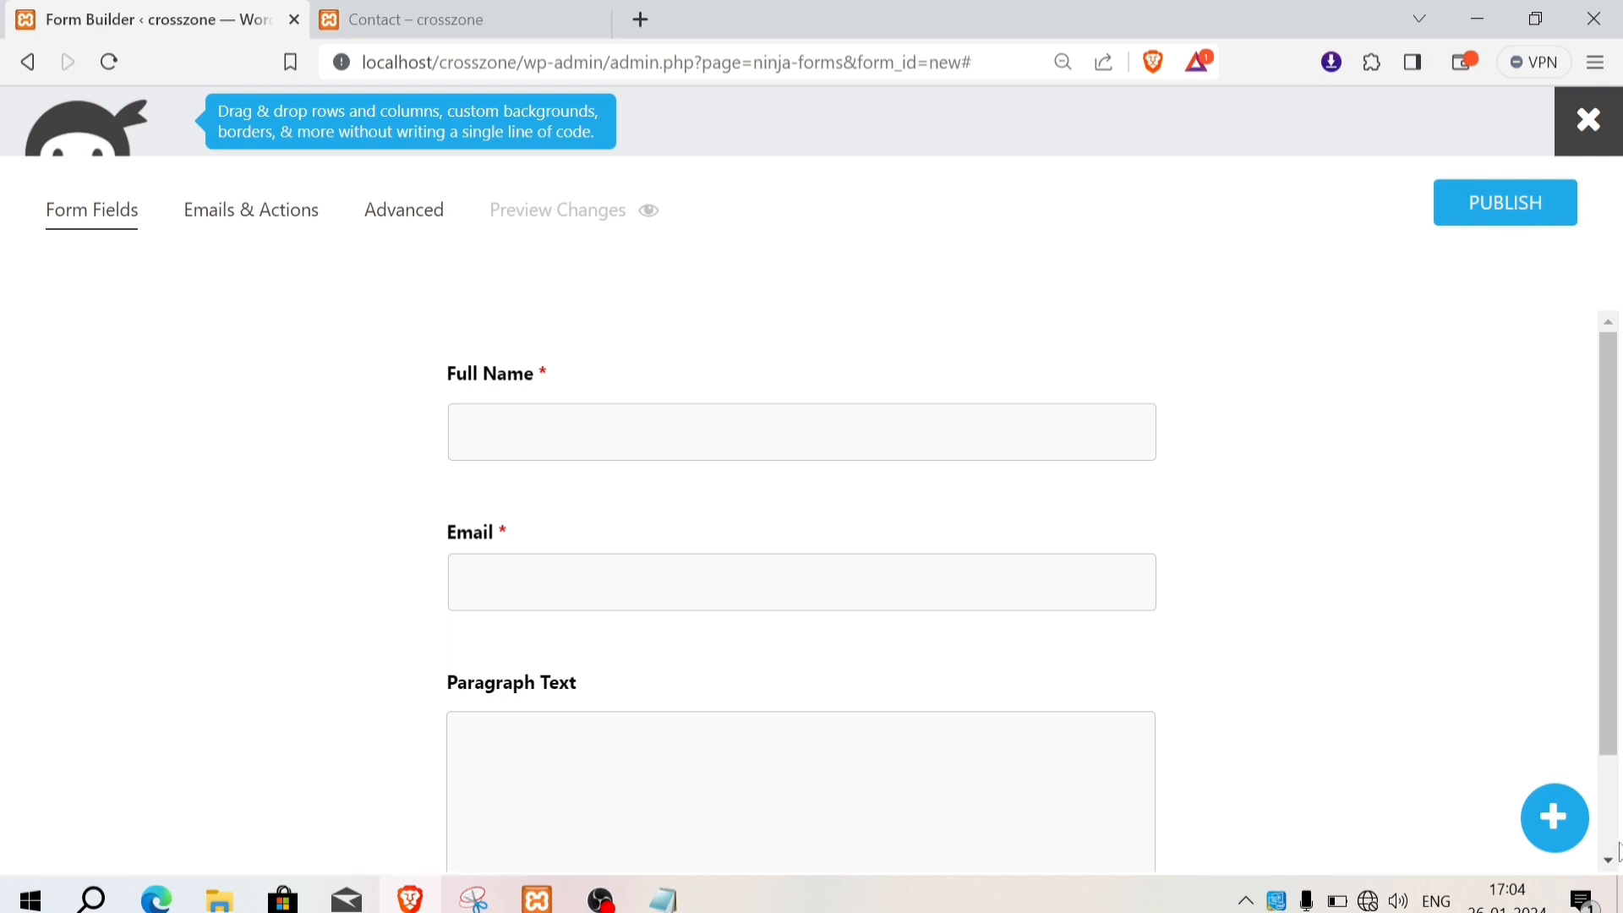
pyautogui.click(1564, 817)
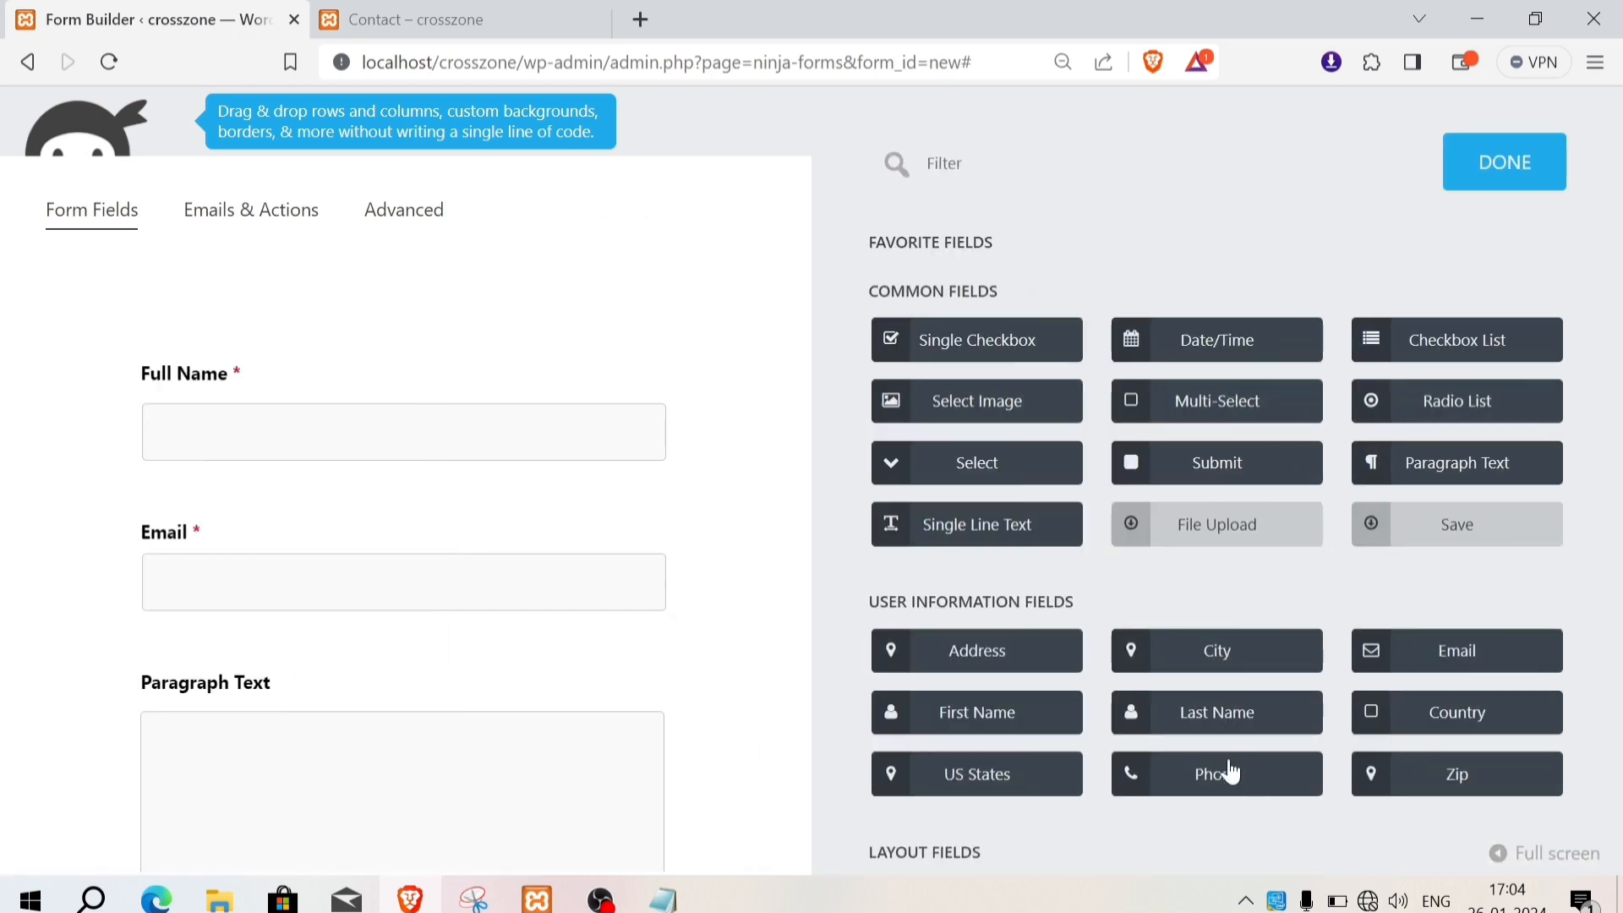
pyautogui.moveTo(1224, 771); pyautogui.dragTo(377, 677)
pyautogui.scroll(-3, 377, 677)
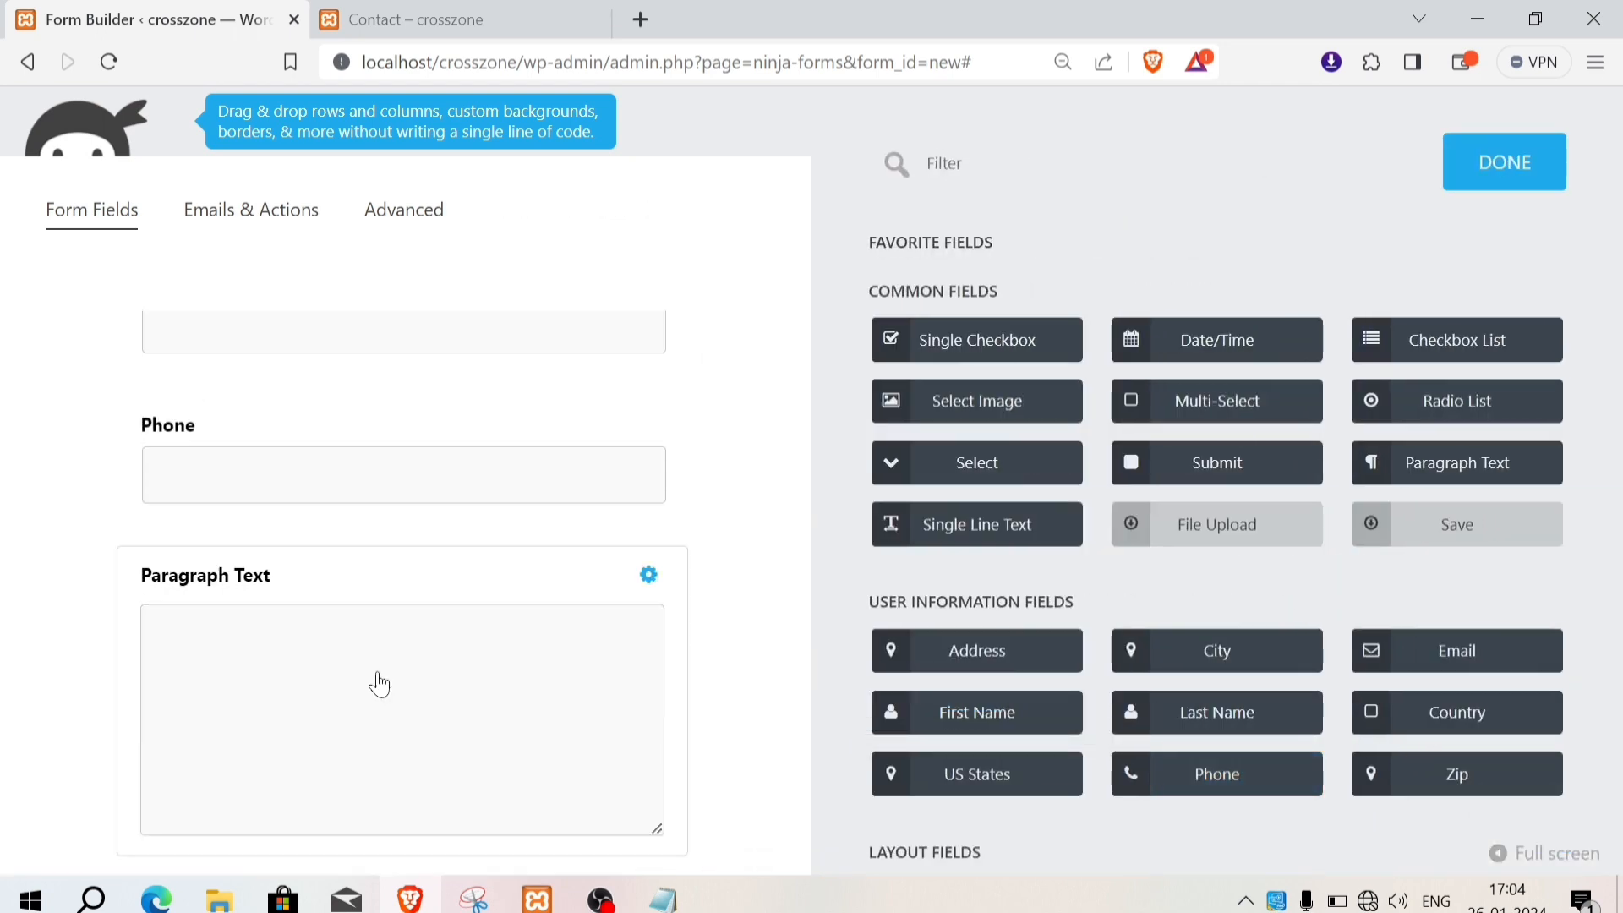
pyautogui.click(462, 428)
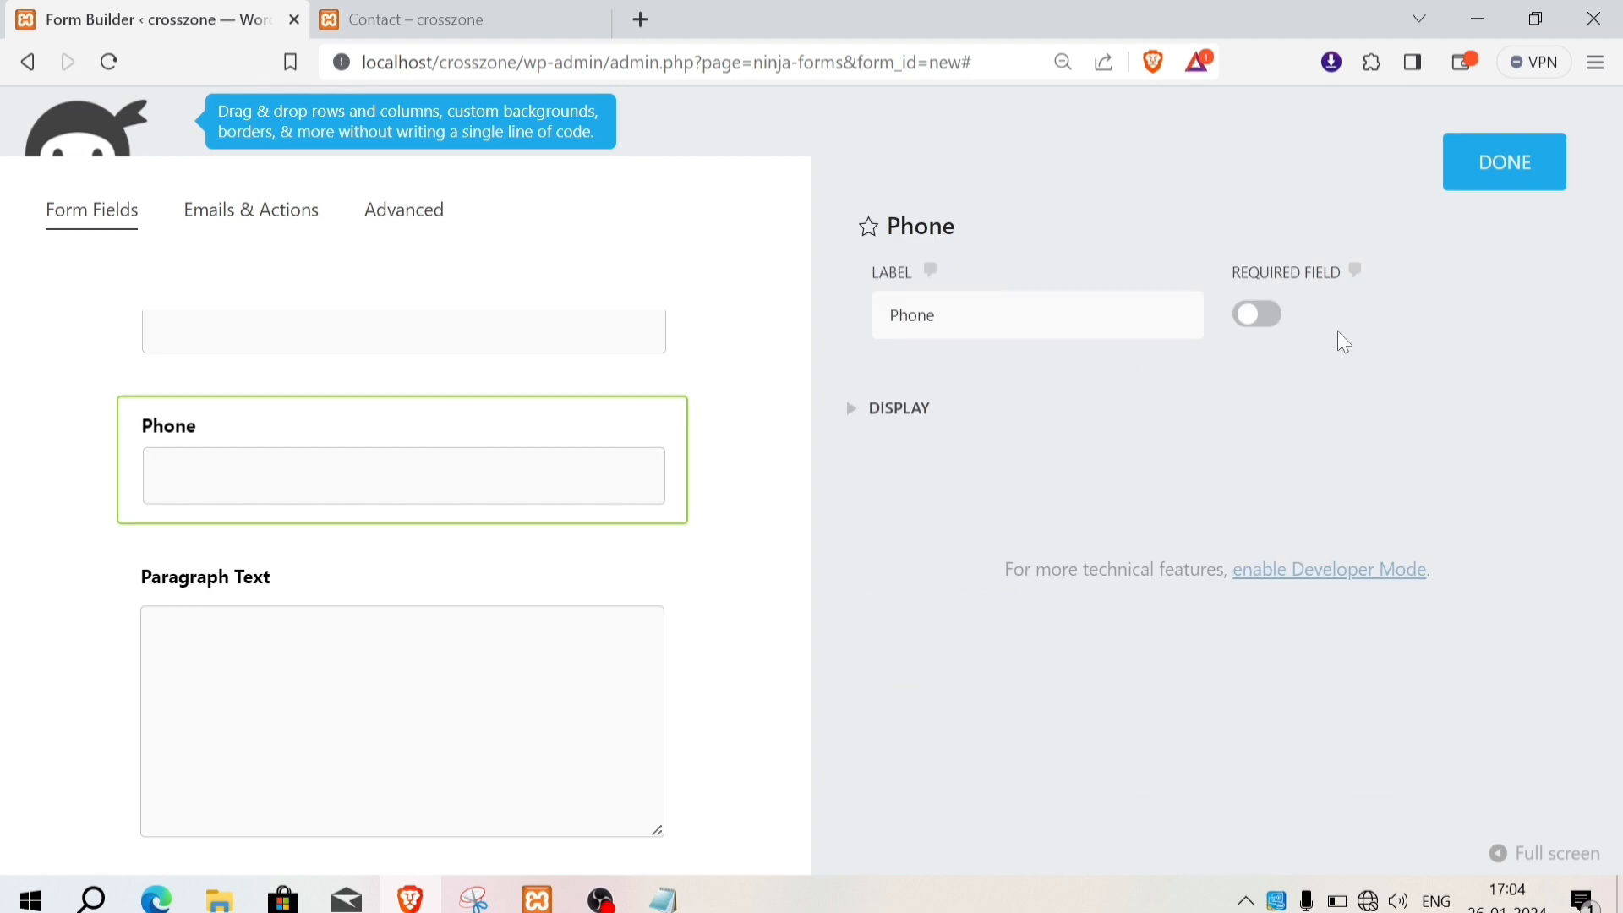
pyautogui.click(1257, 314)
# Step: Relabel the Paragraph Text field as Message and make it required
pyautogui.click(474, 601)
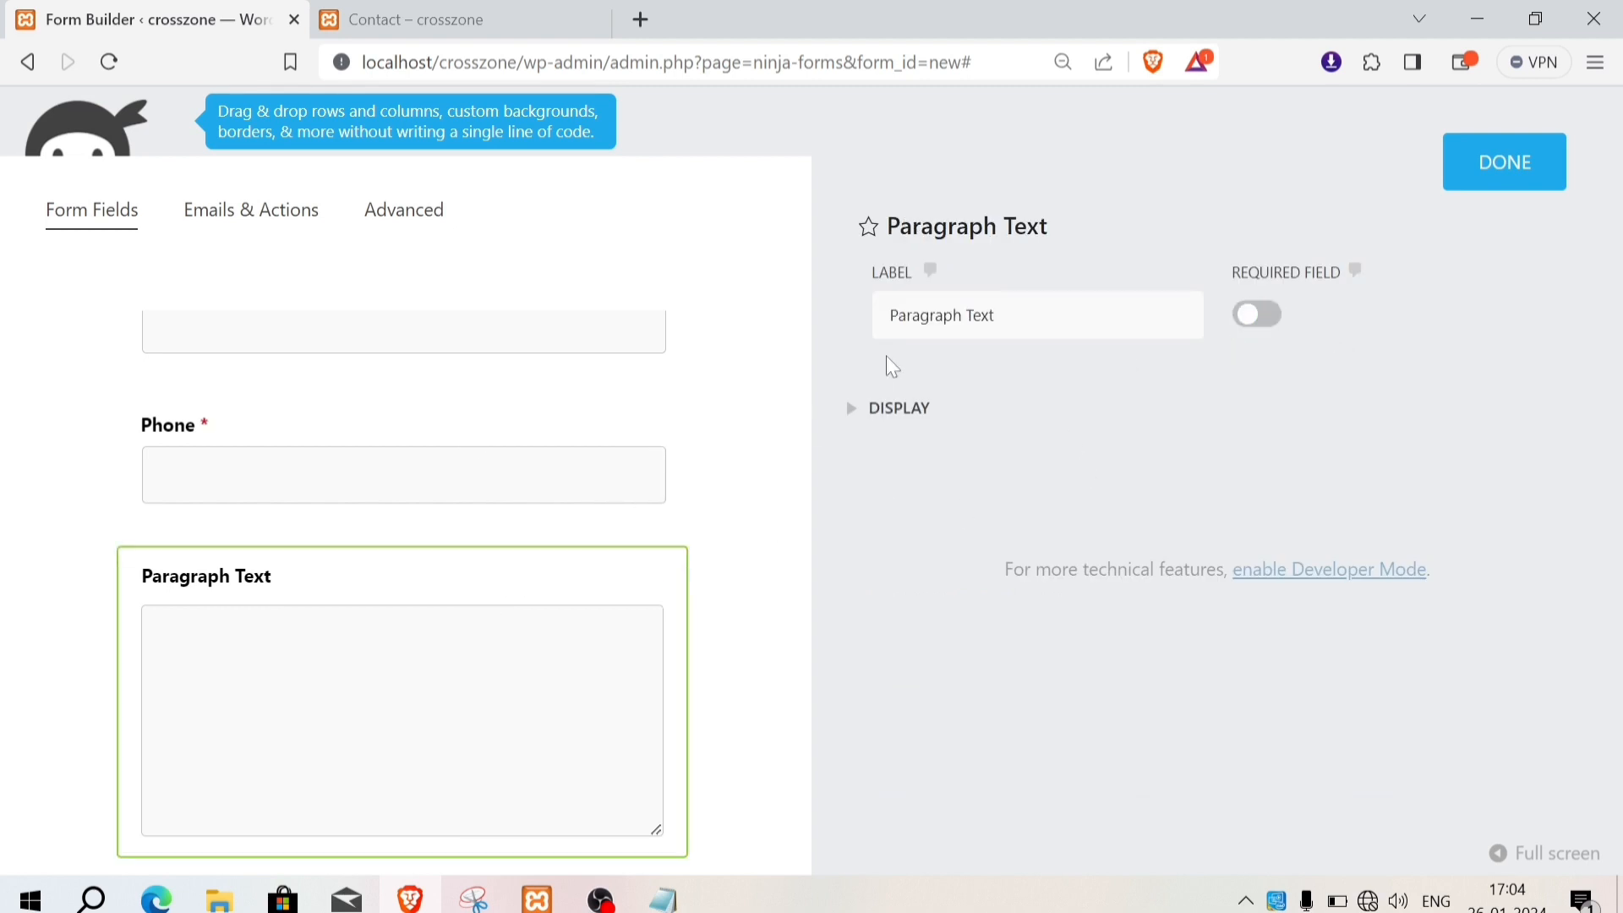
pyautogui.moveTo(998, 316); pyautogui.dragTo(825, 317)
pyautogui.write('Message')
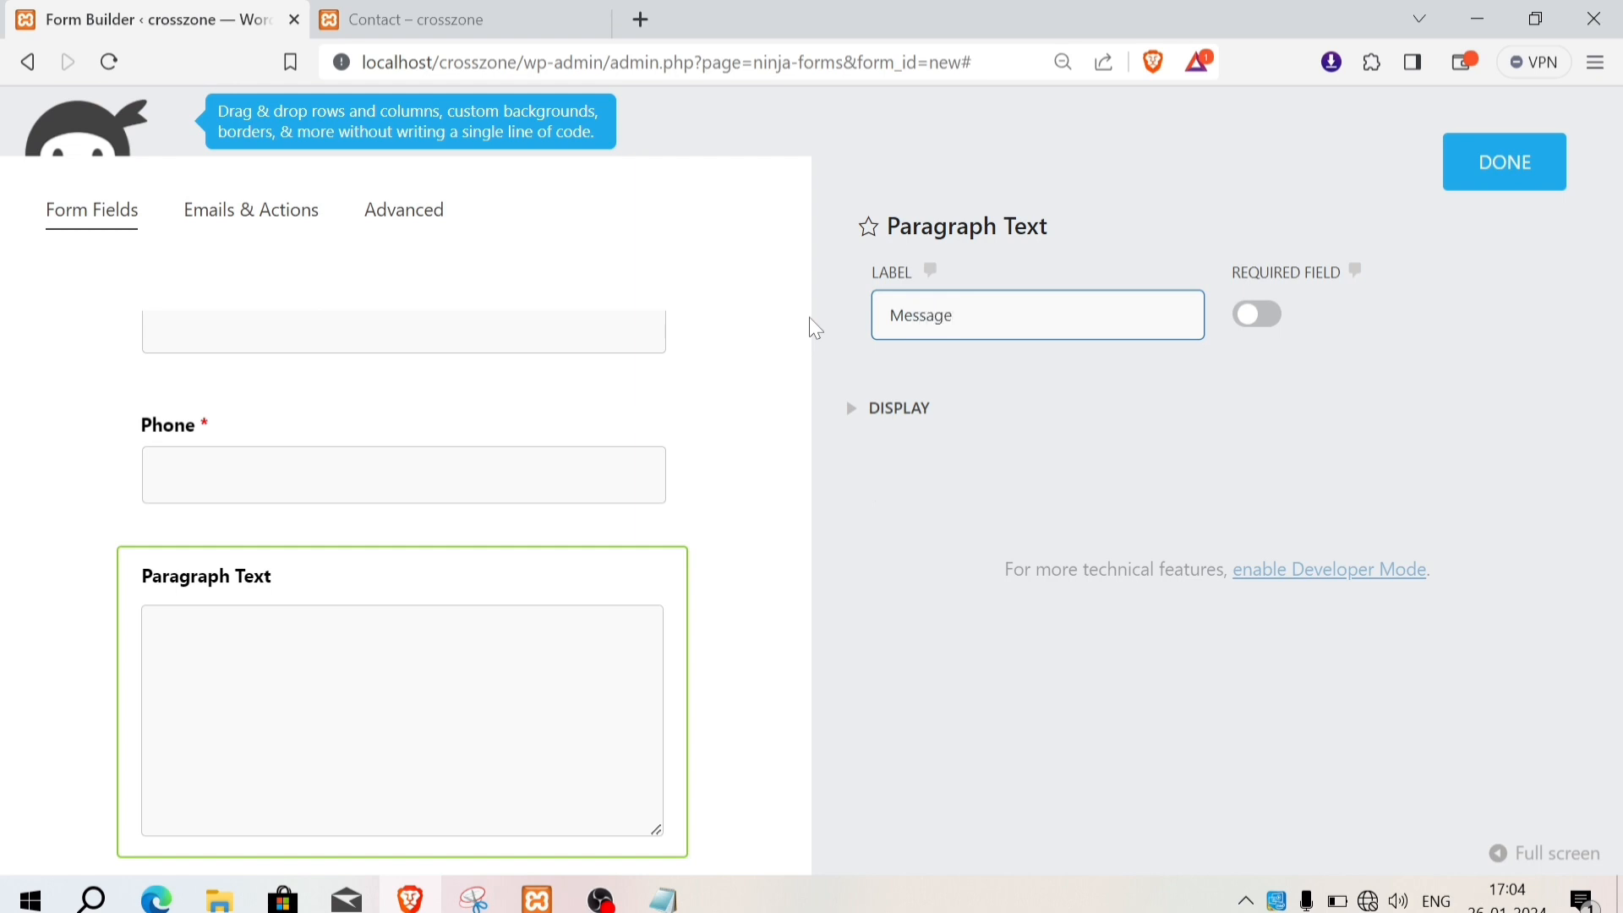
pyautogui.click(1244, 311)
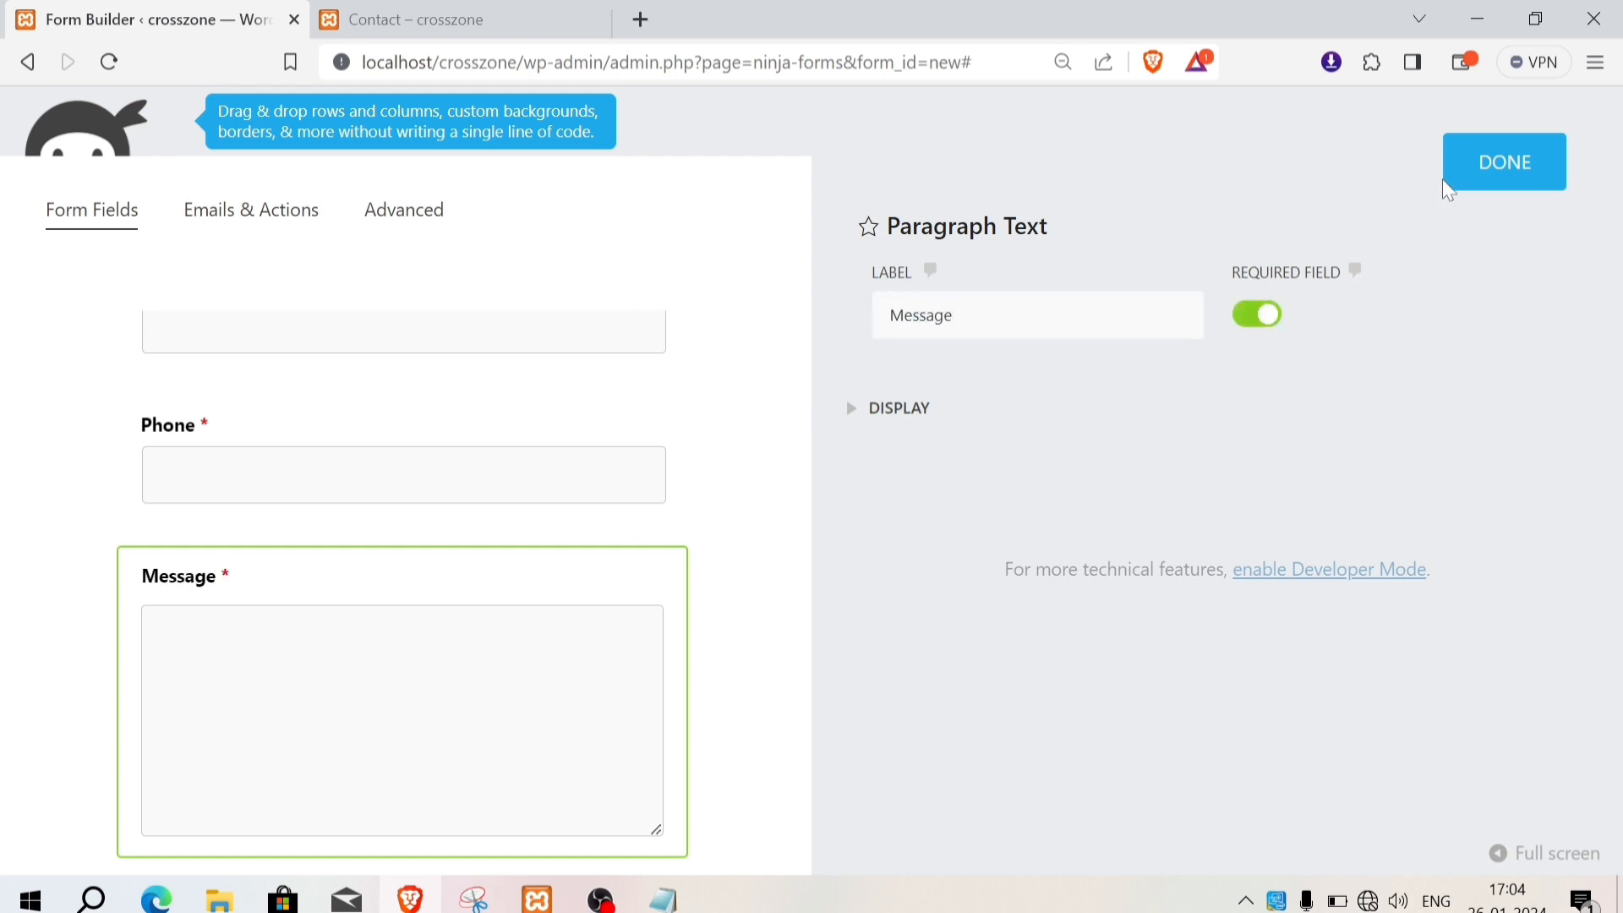
pyautogui.click(1477, 170)
# Step: Publish the form with the title "contact" and an added submit button
pyautogui.click(1551, 215)
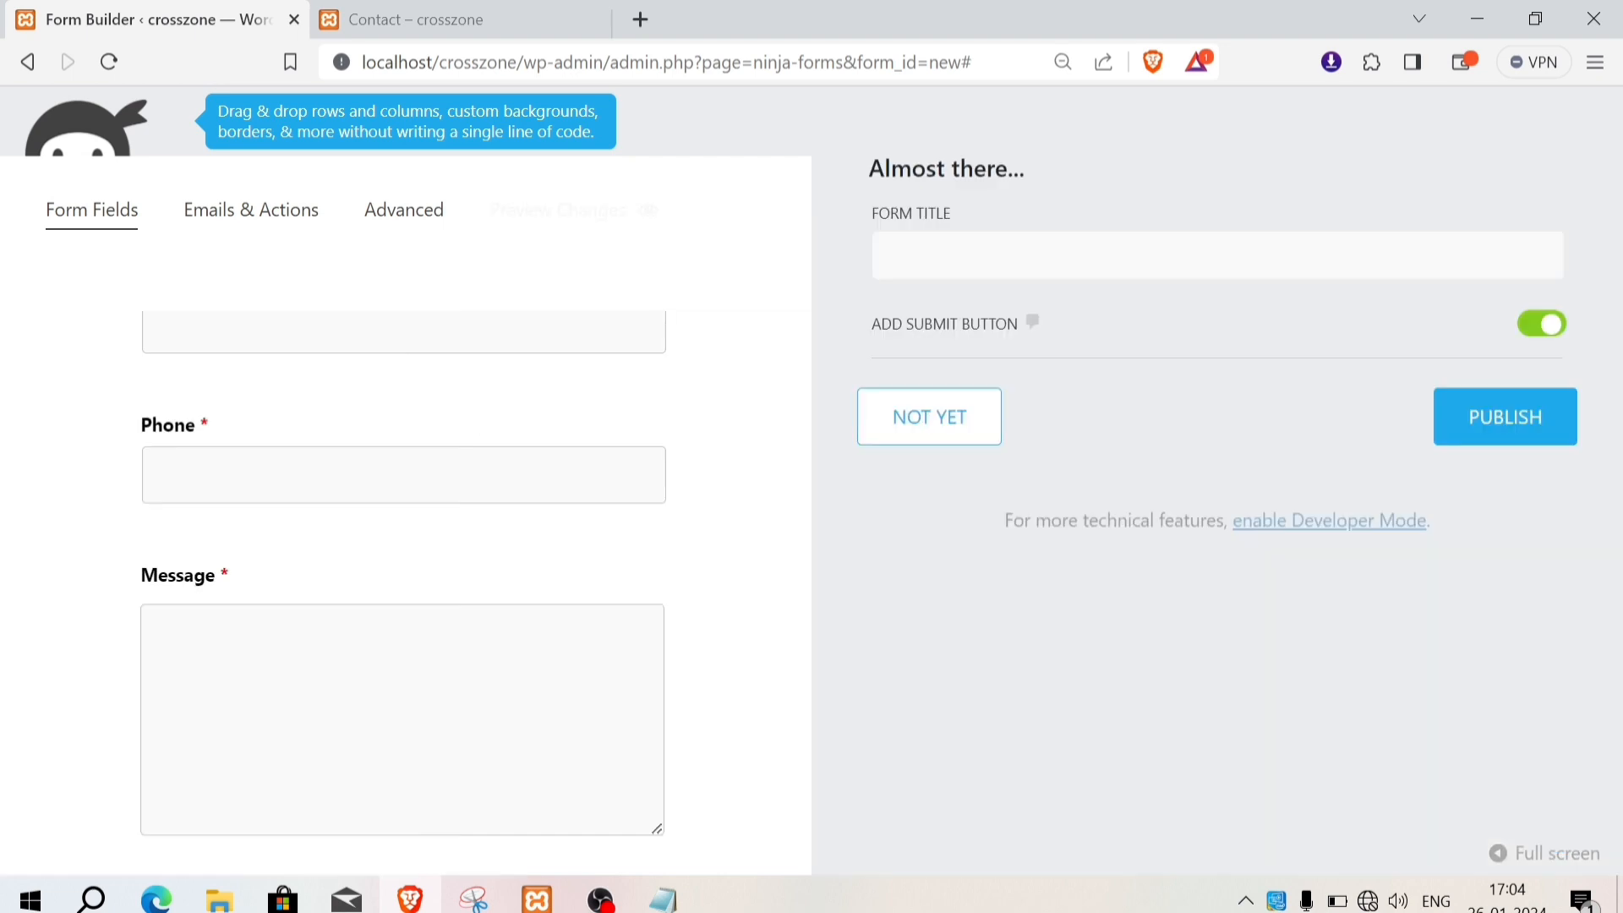
pyautogui.click(1216, 255)
pyautogui.write('contact')
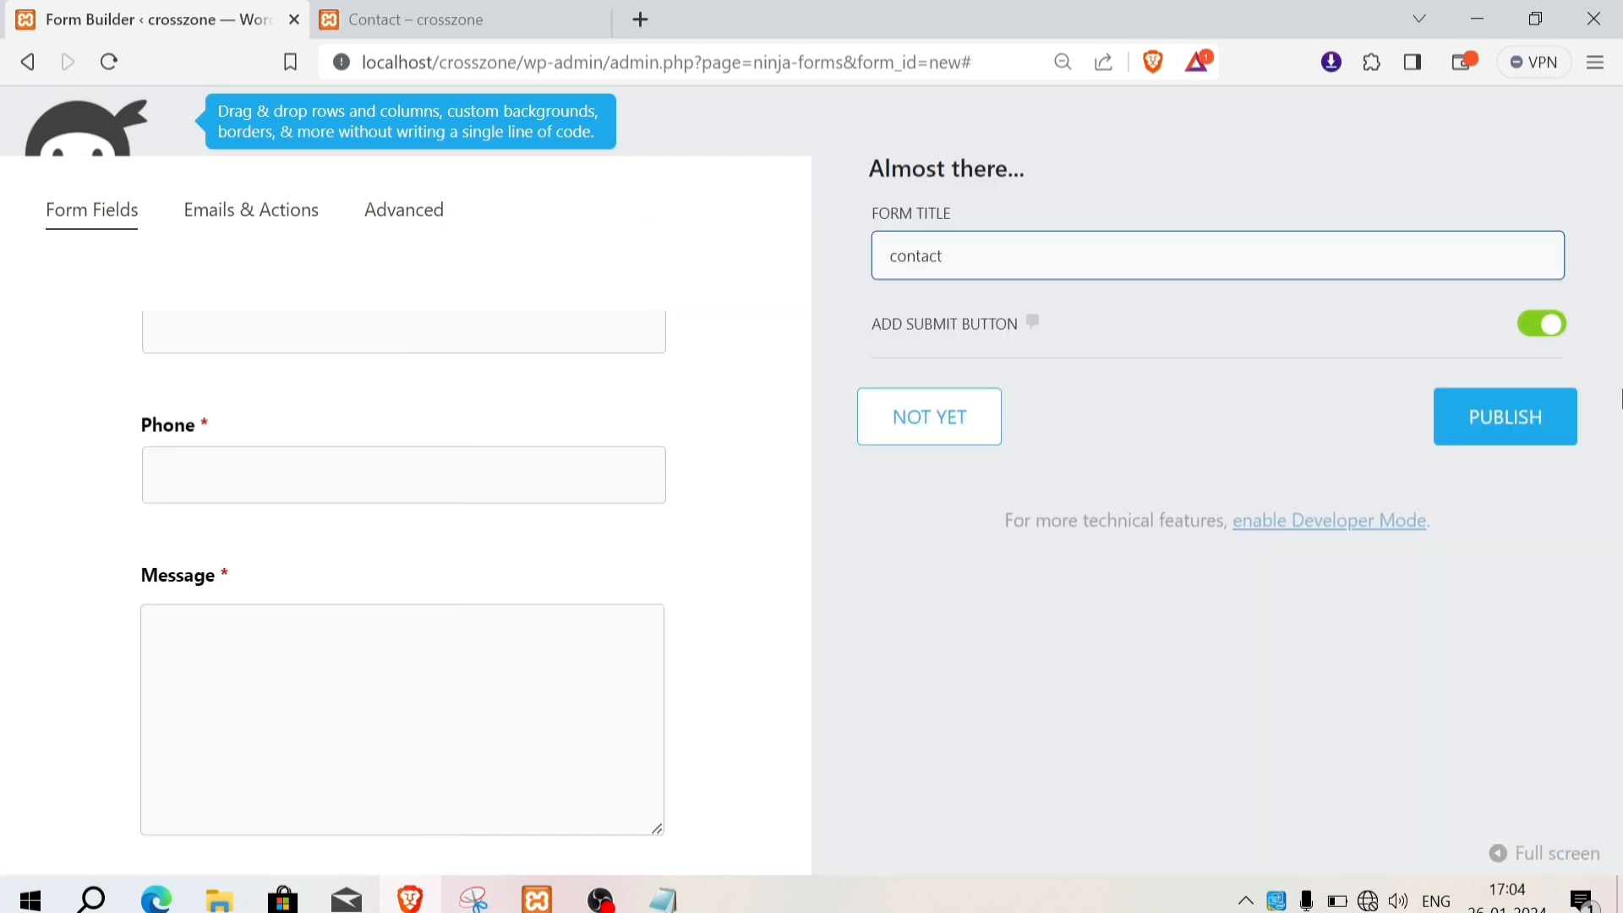
pyautogui.click(1521, 416)
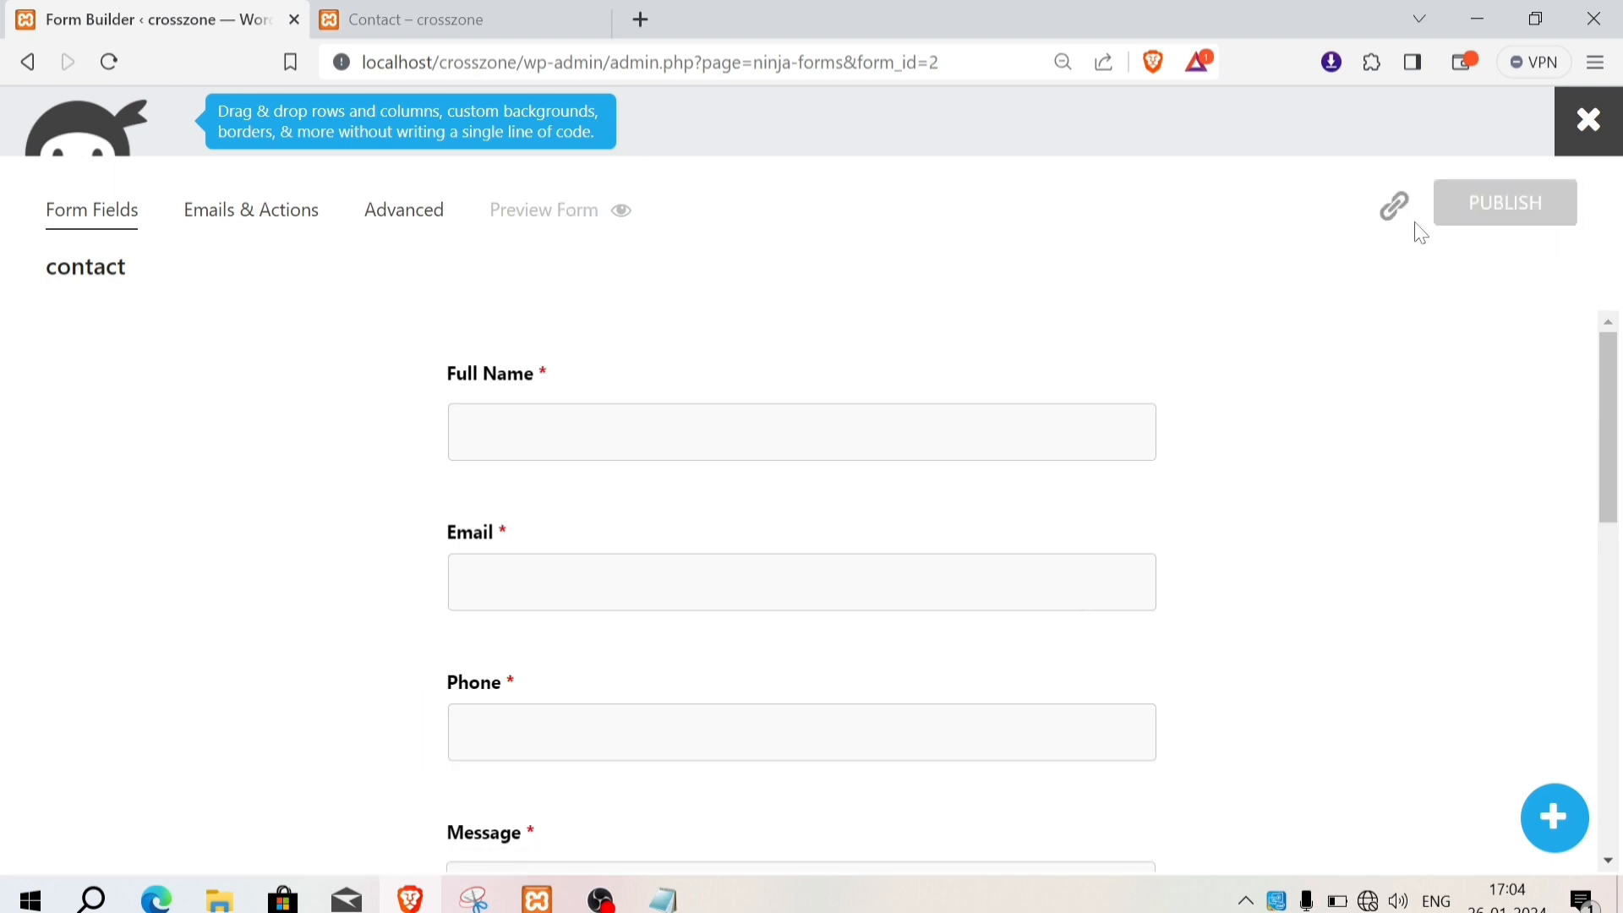
# Step: Copy the published form's embed shortcode and exit the form builder
pyautogui.click(1394, 206)
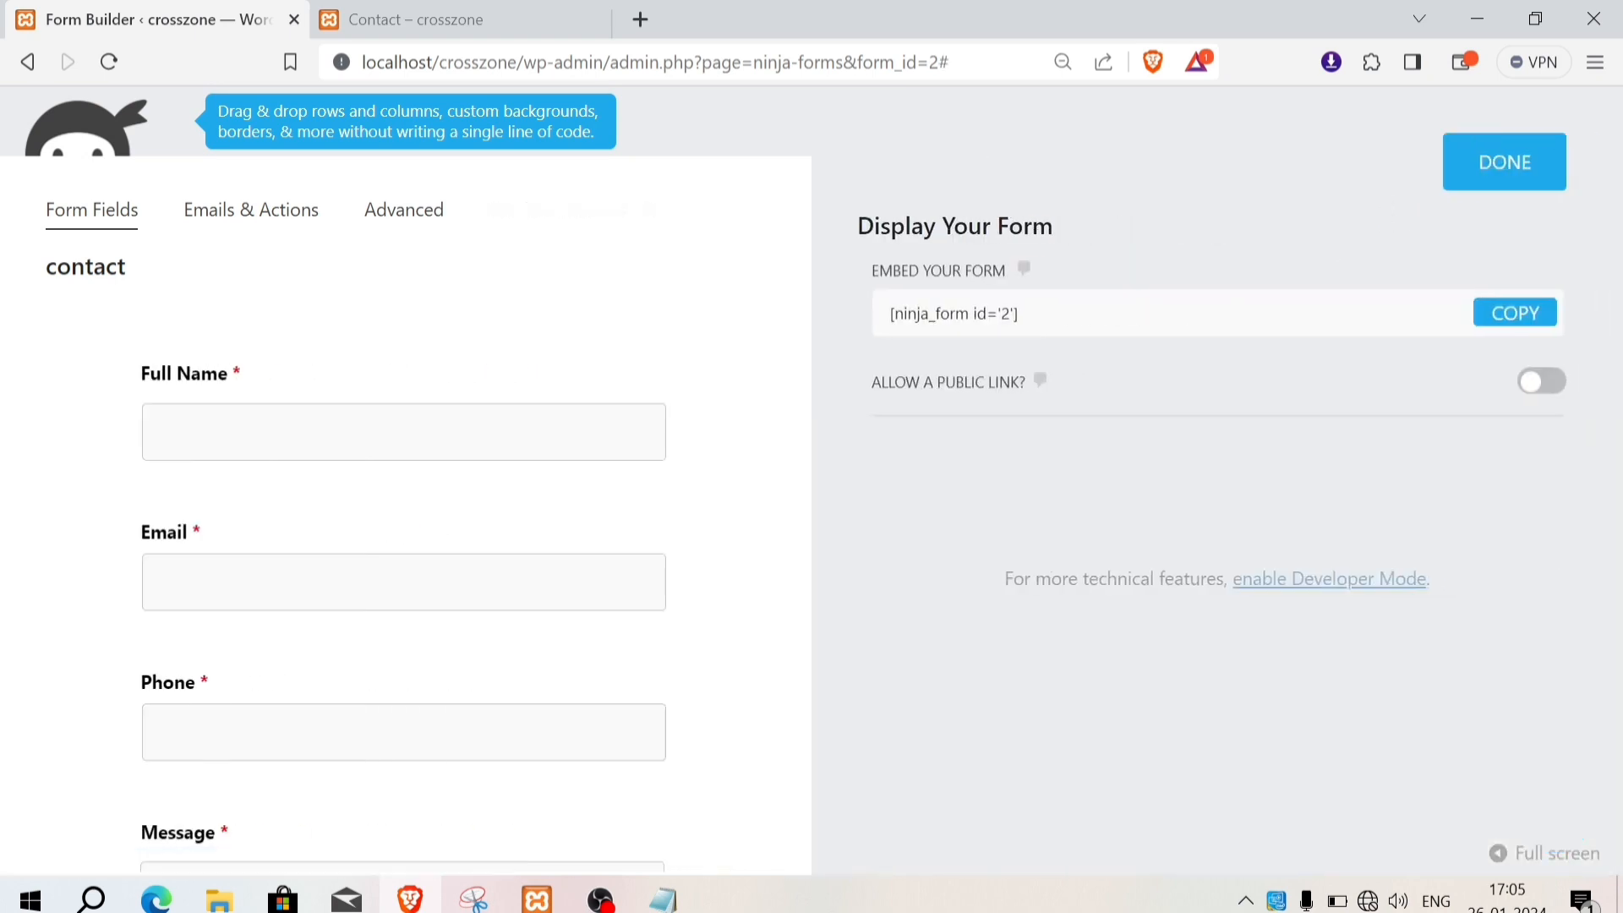
pyautogui.click(1501, 321)
pyautogui.click(1507, 169)
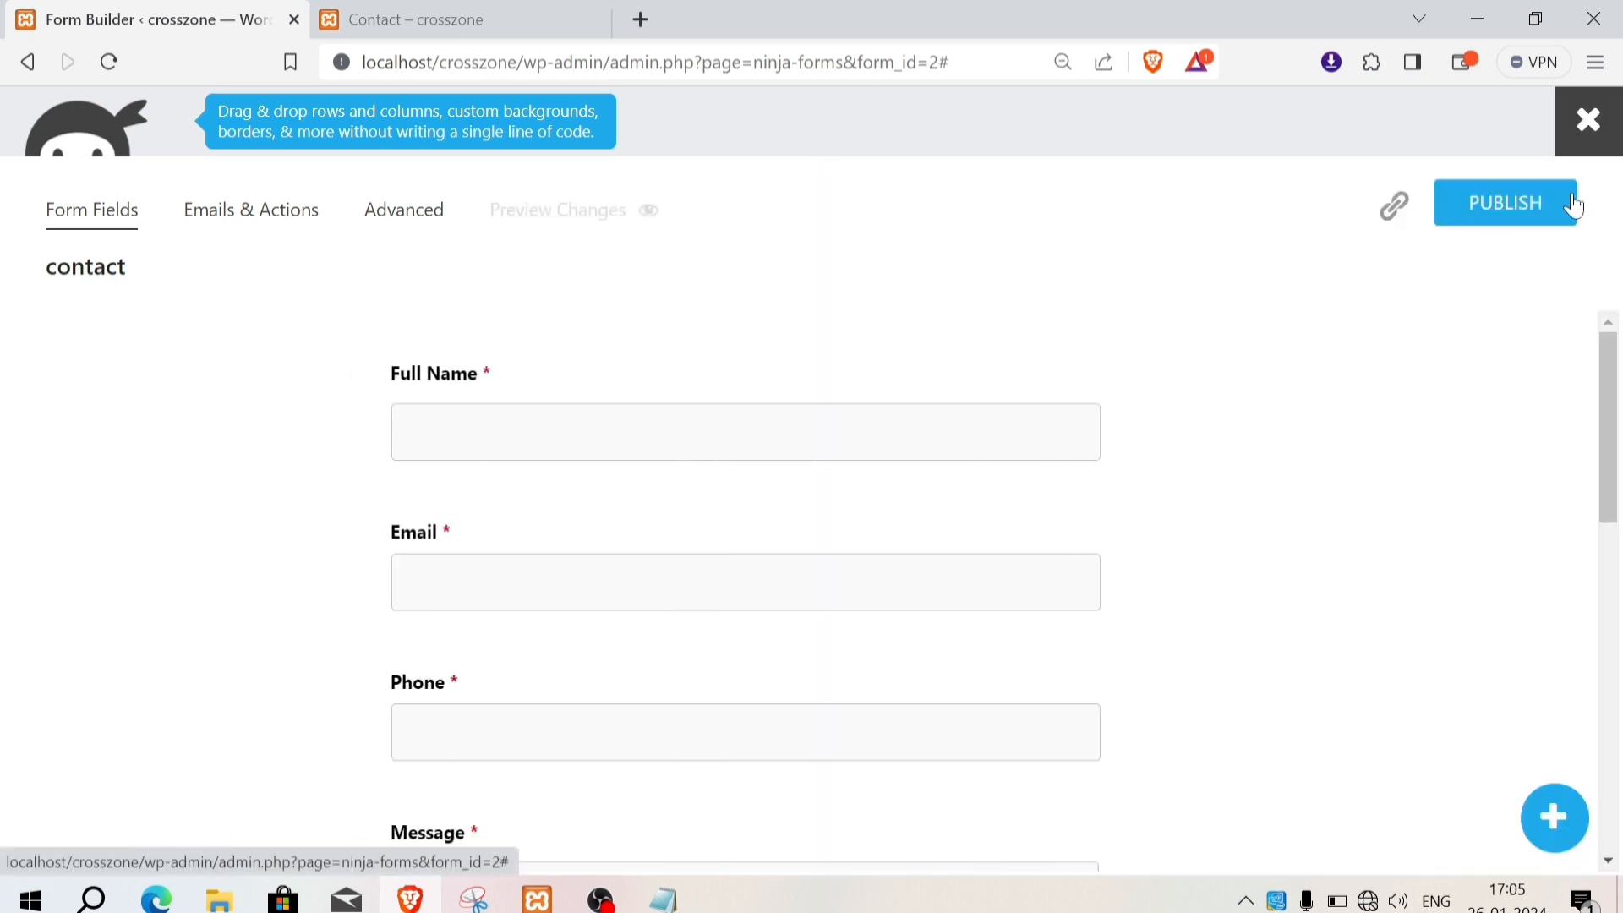
pyautogui.click(1606, 125)
pyautogui.click(944, 209)
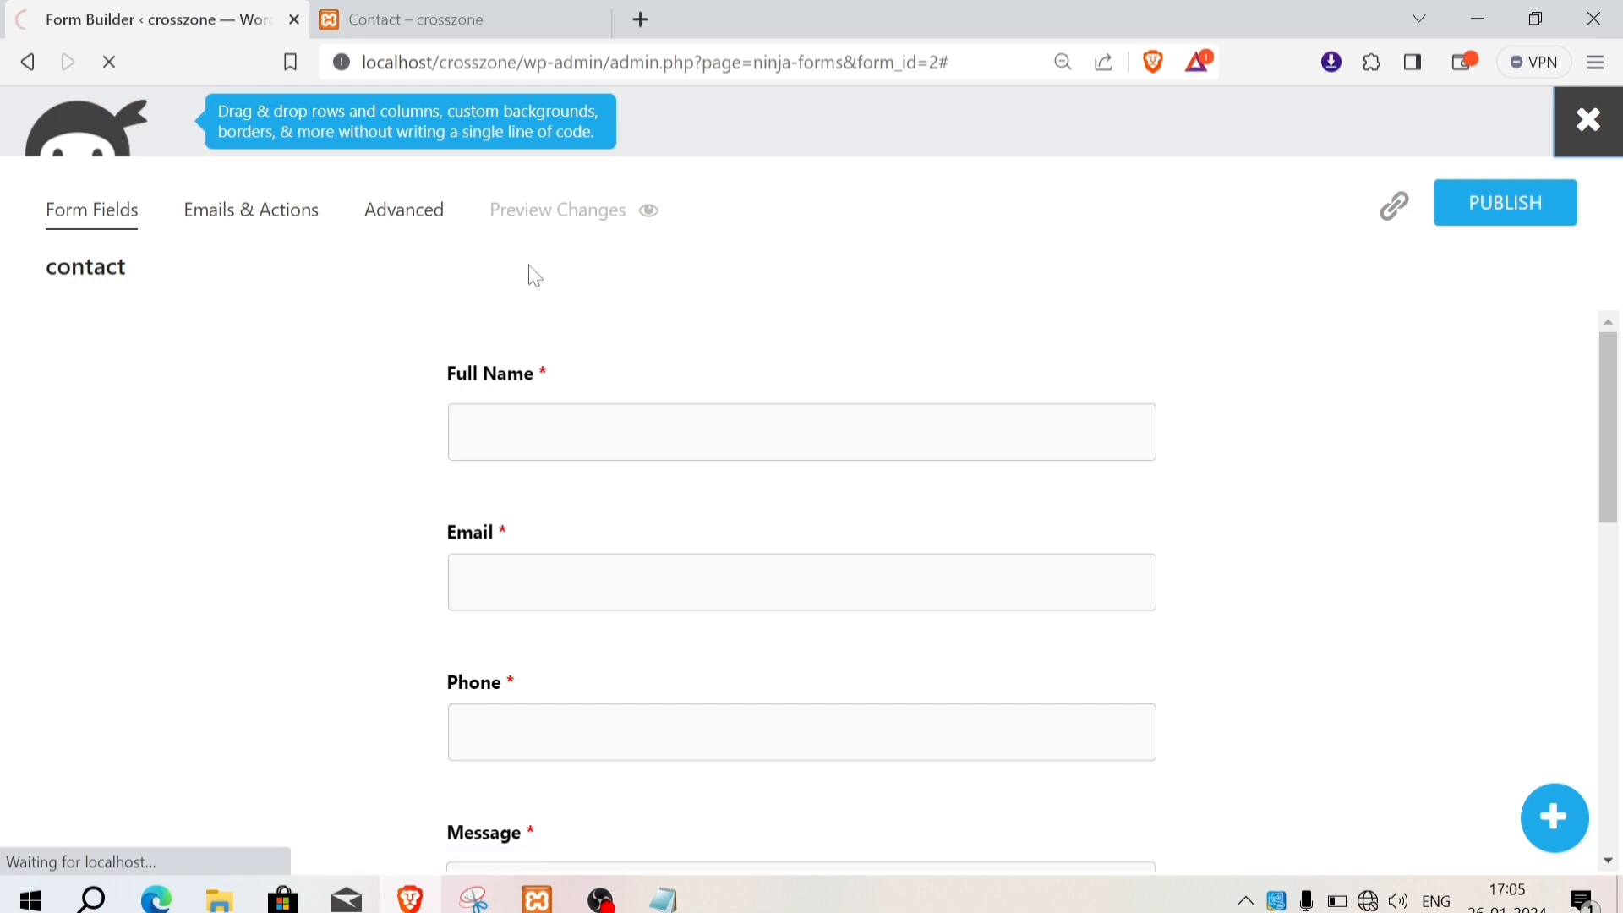
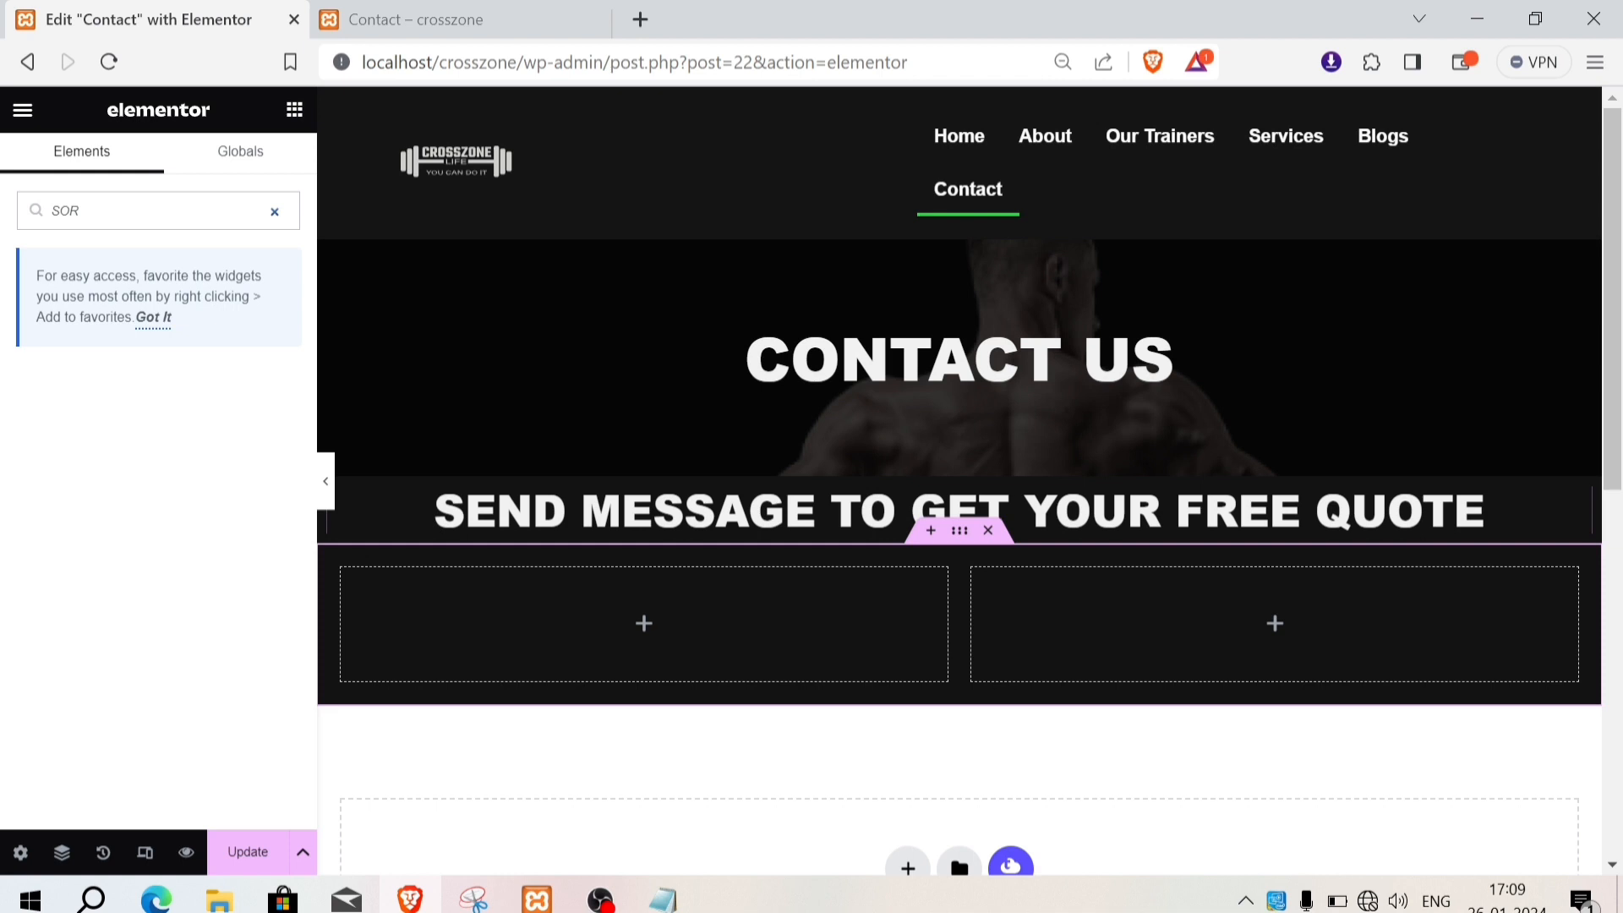
# Step: Add a Shortcode widget to the first column below the SEND MESSAGE heading, containing [ninja_form id='2']
pyautogui.press('BackSpace')
pyautogui.press('BackSpace')
pyautogui.press('BackSpace')
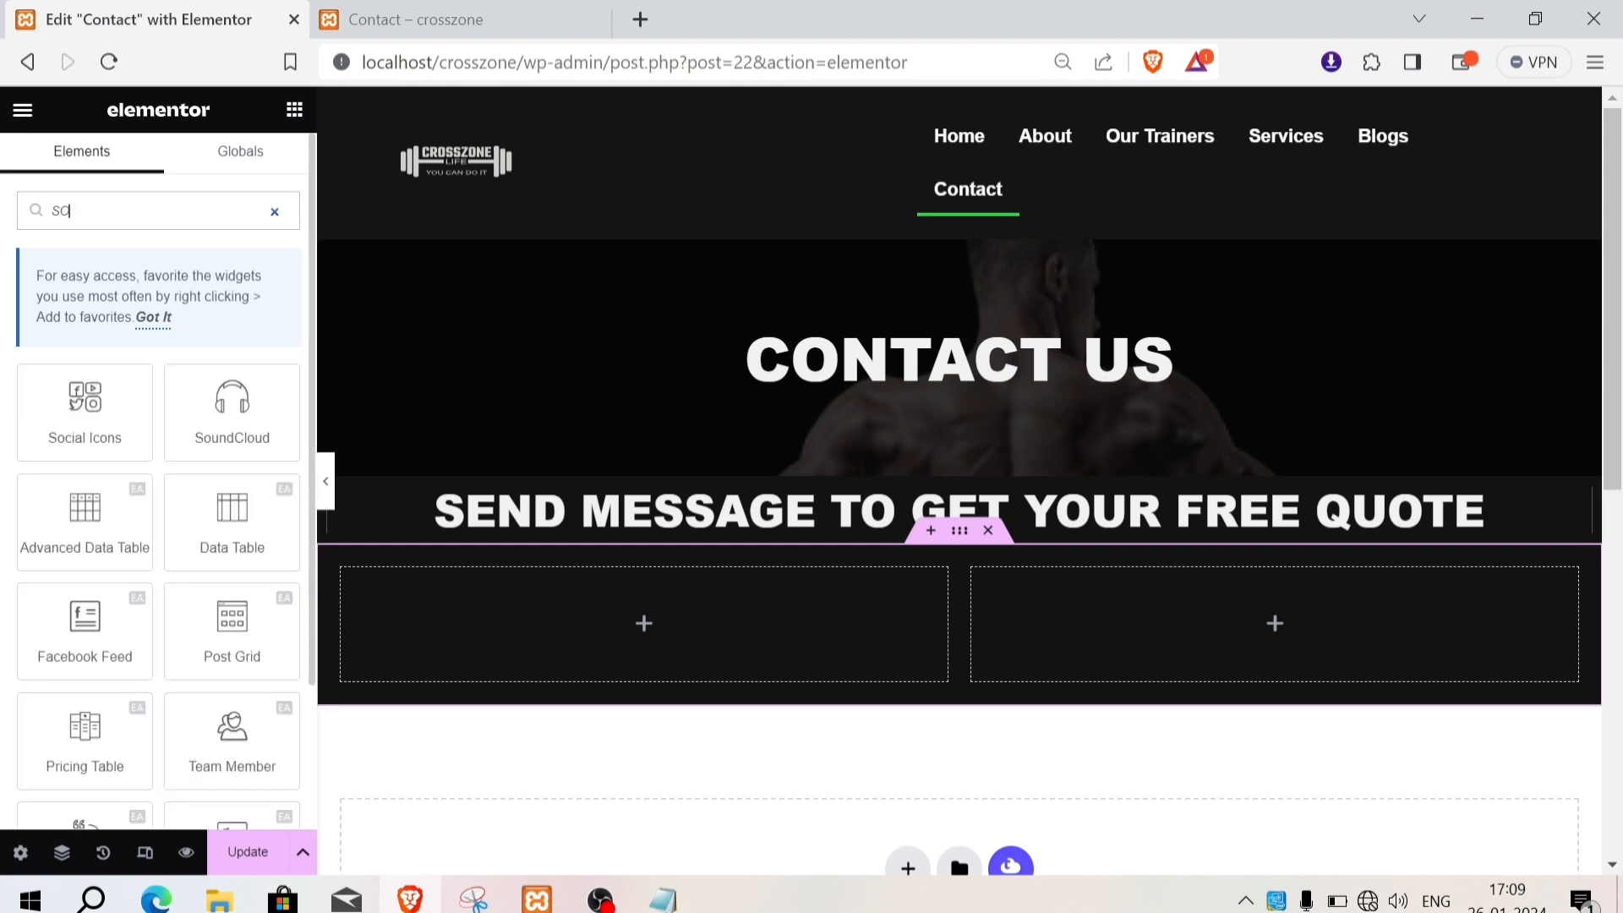
pyautogui.write('SH')
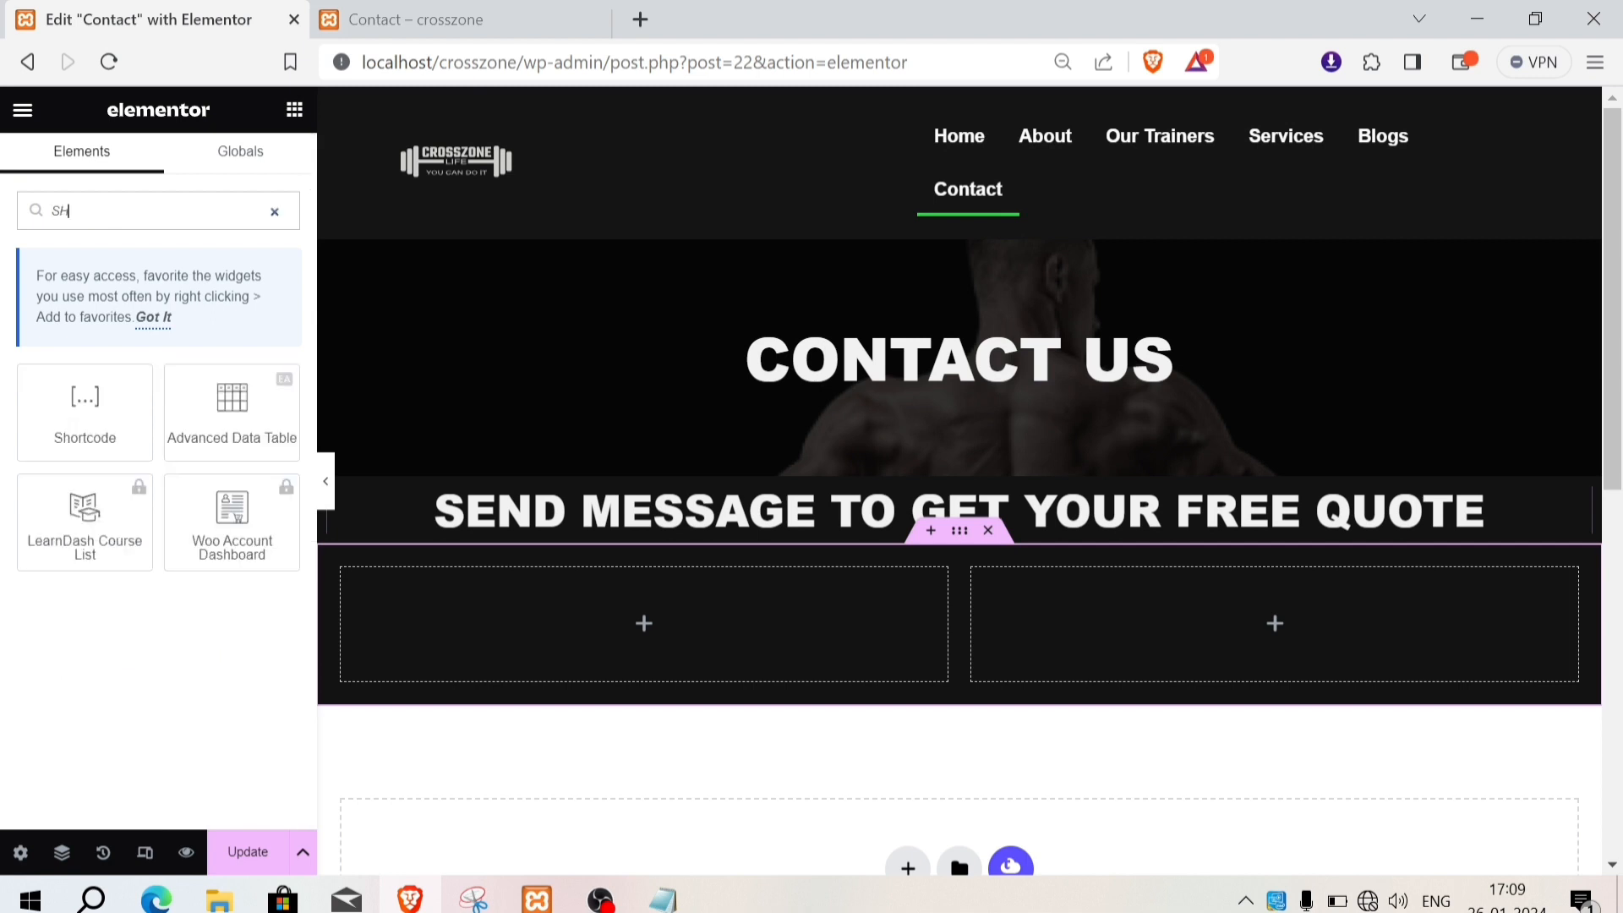
pyautogui.moveTo(127, 418); pyautogui.dragTo(592, 568)
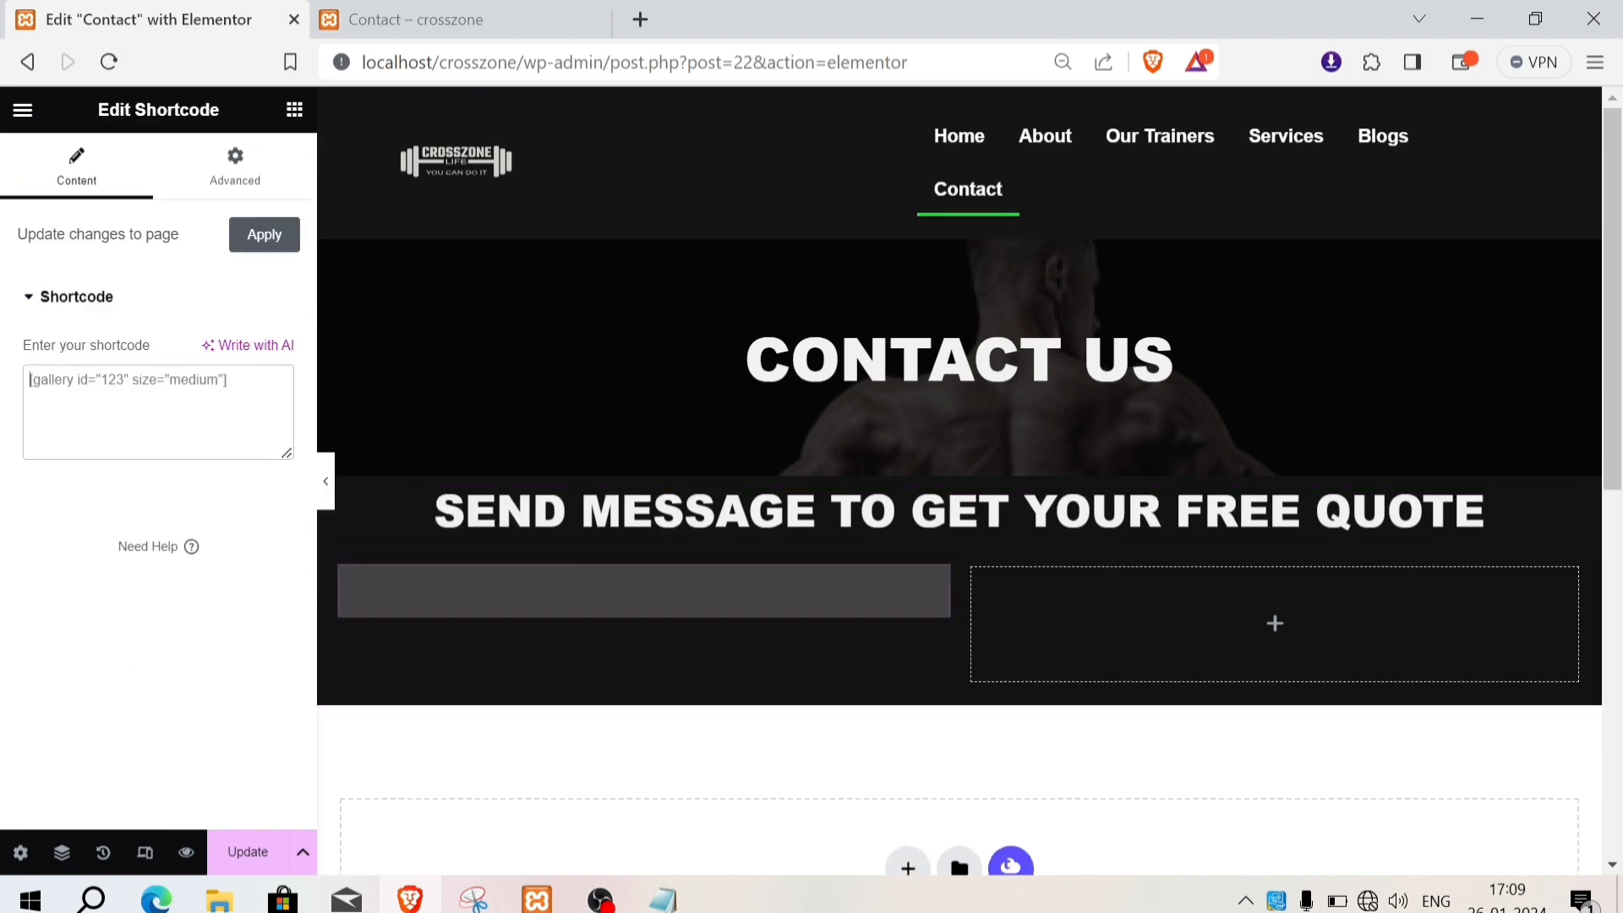
pyautogui.write("[ninja_form id='2']")
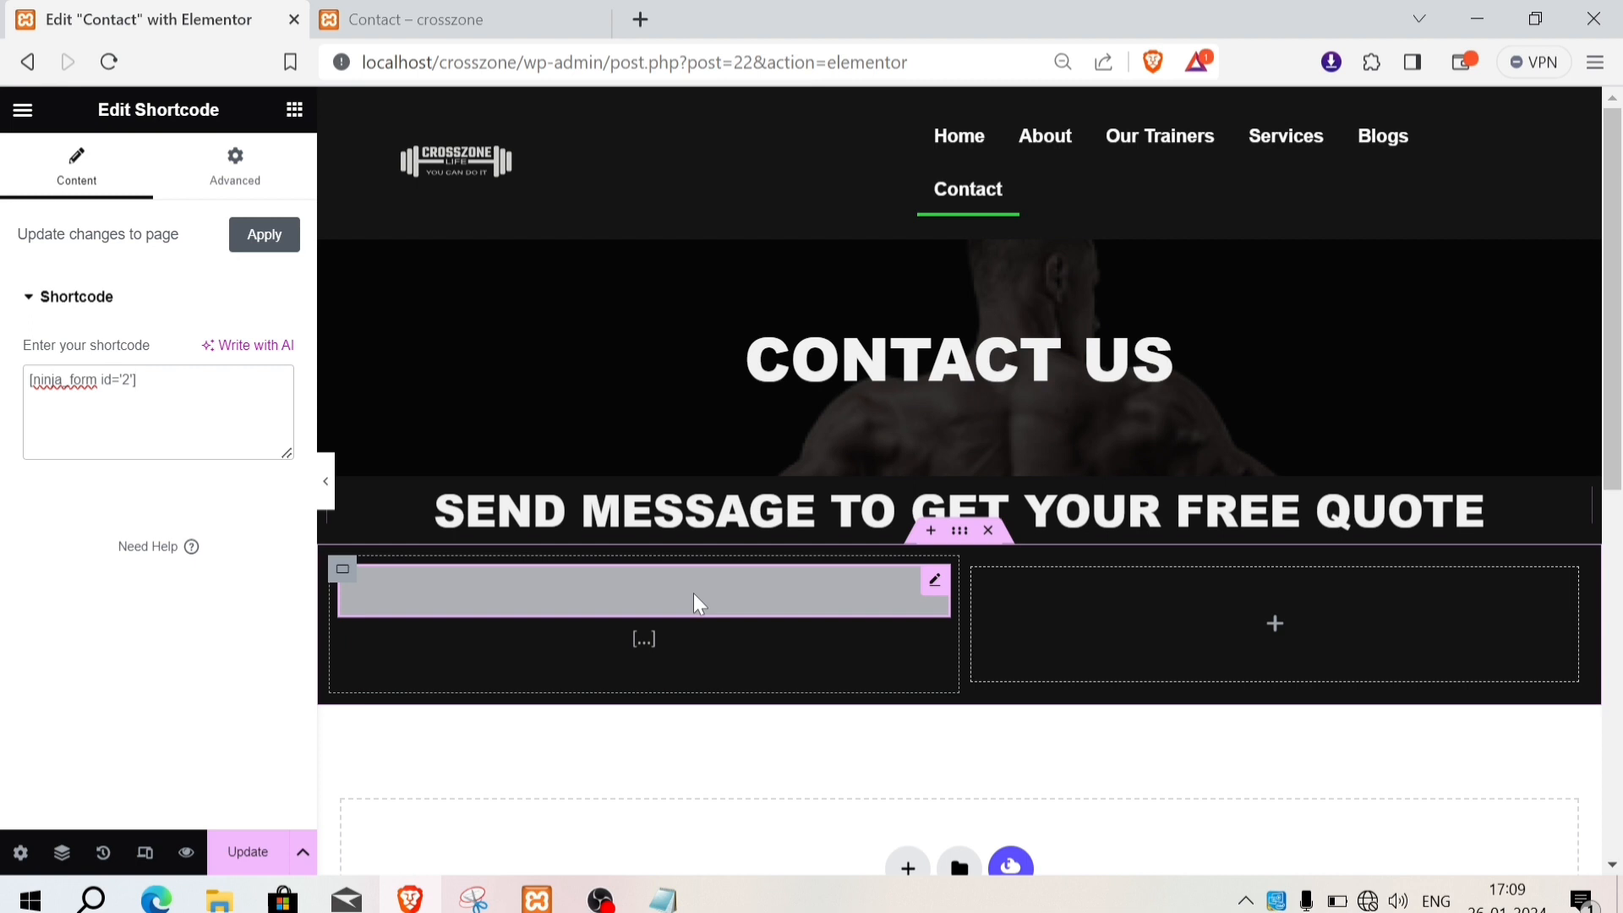
# Step: Widen the column holding the form shortcode to about 62.7% and update the Contact page
pyautogui.moveTo(966, 596); pyautogui.dragTo(1141, 599)
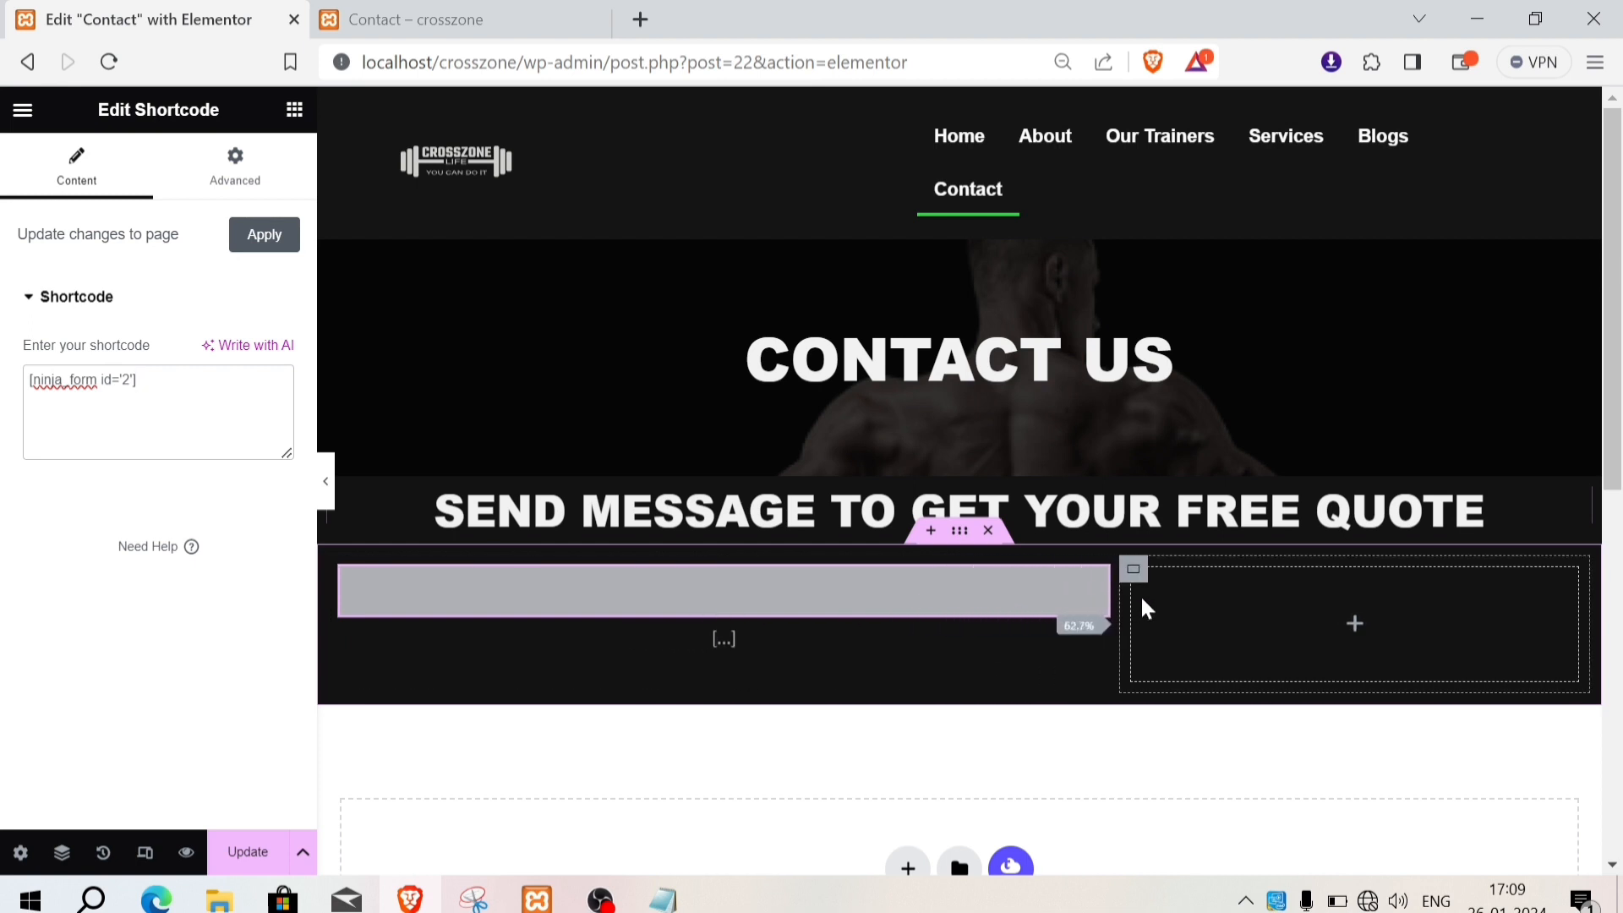
pyautogui.click(256, 853)
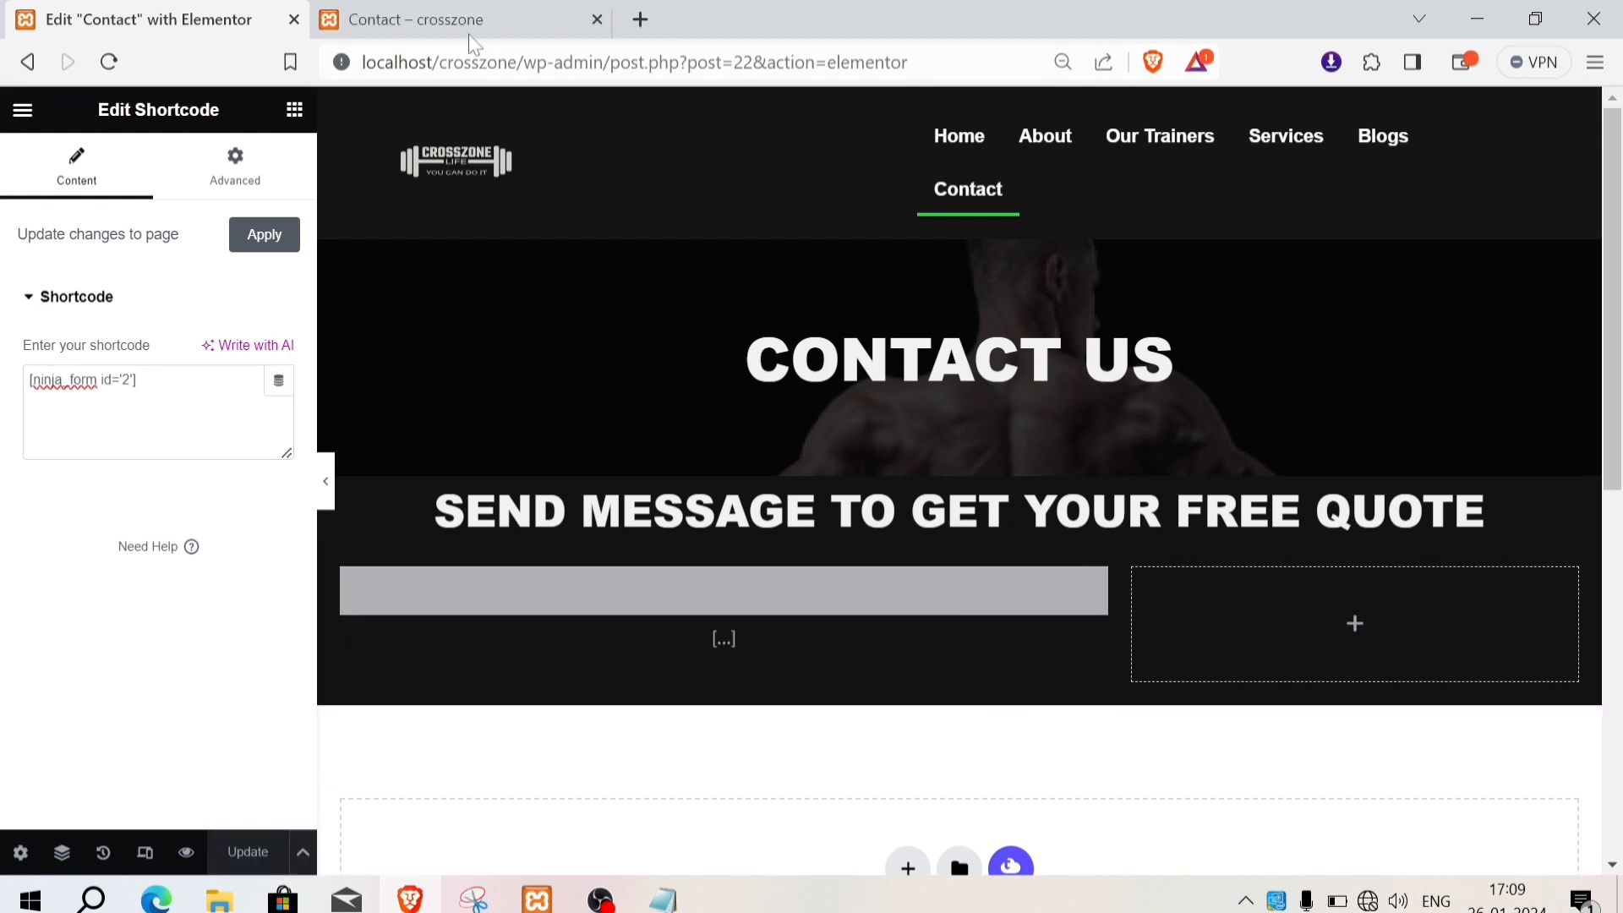
# Step: Reload the live Contact page and examine the embedded form's fields and labels down to the footer
pyautogui.click(423, 29)
pyautogui.click(106, 66)
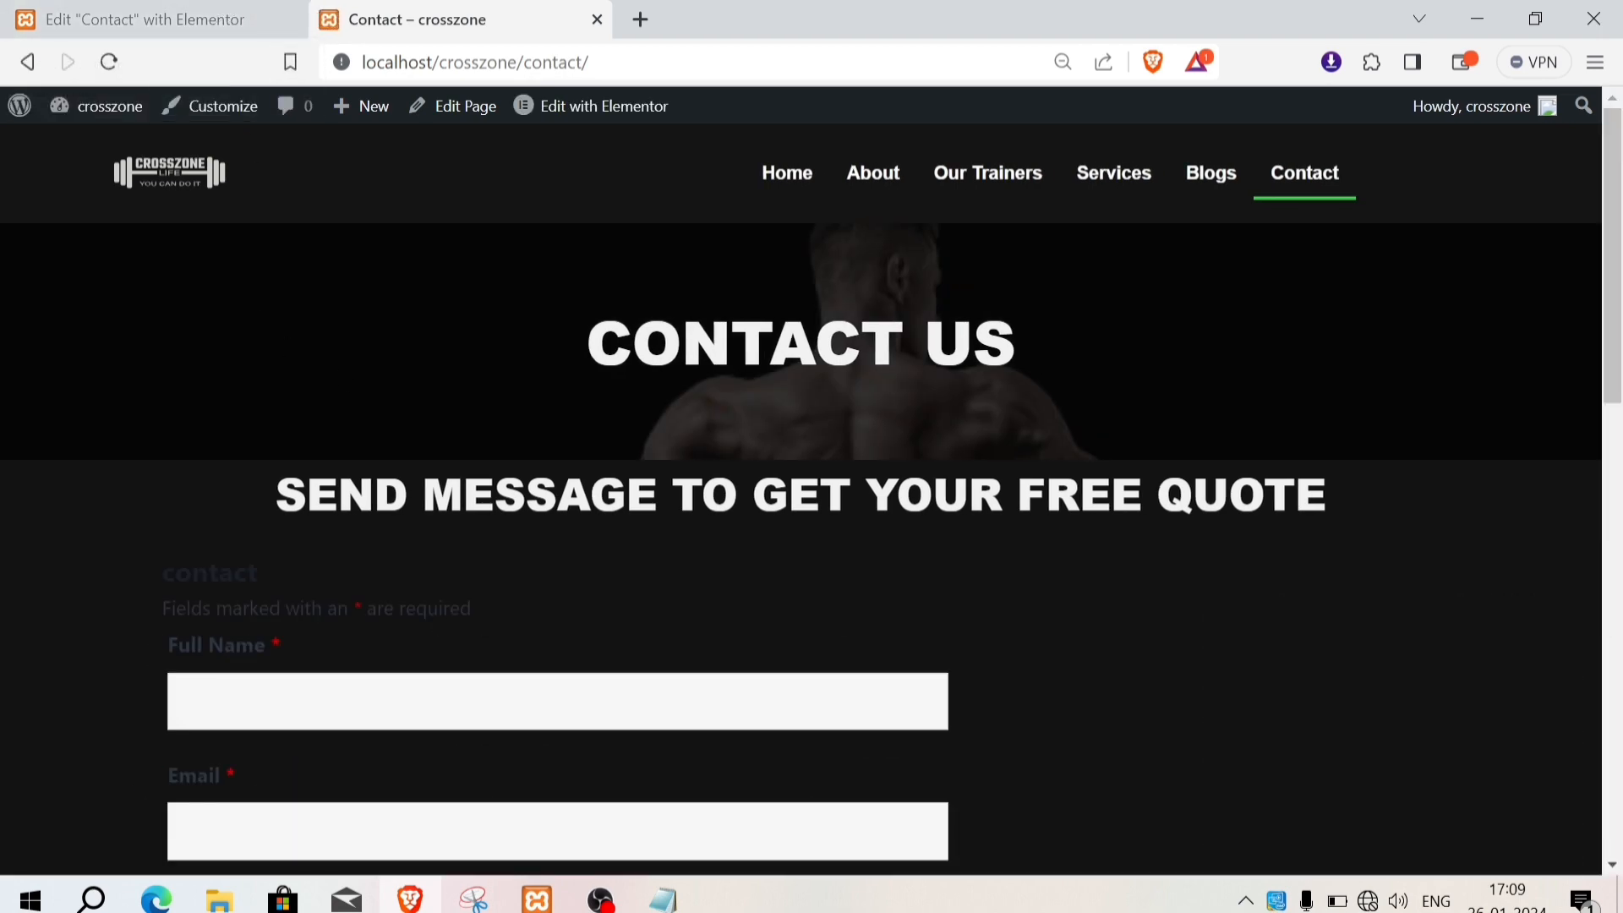
pyautogui.scroll(-2, 800, 498)
pyautogui.scroll(-4, 558, 498)
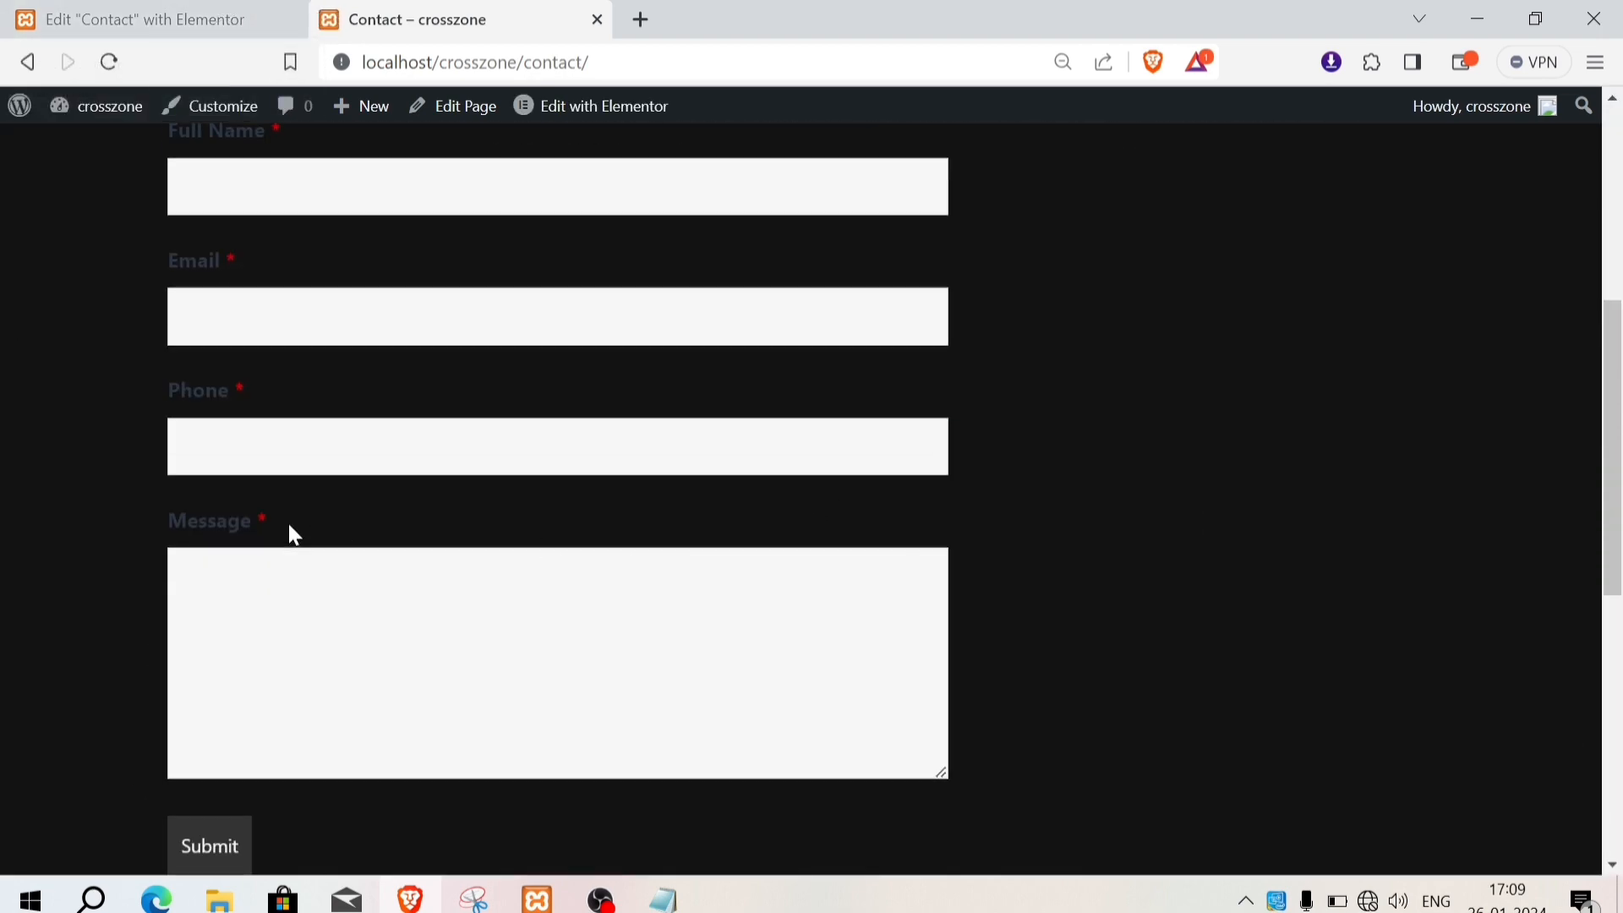
pyautogui.moveTo(288, 524); pyautogui.dragTo(167, 528)
pyautogui.click(343, 538)
pyautogui.scroll(-5, 388, 536)
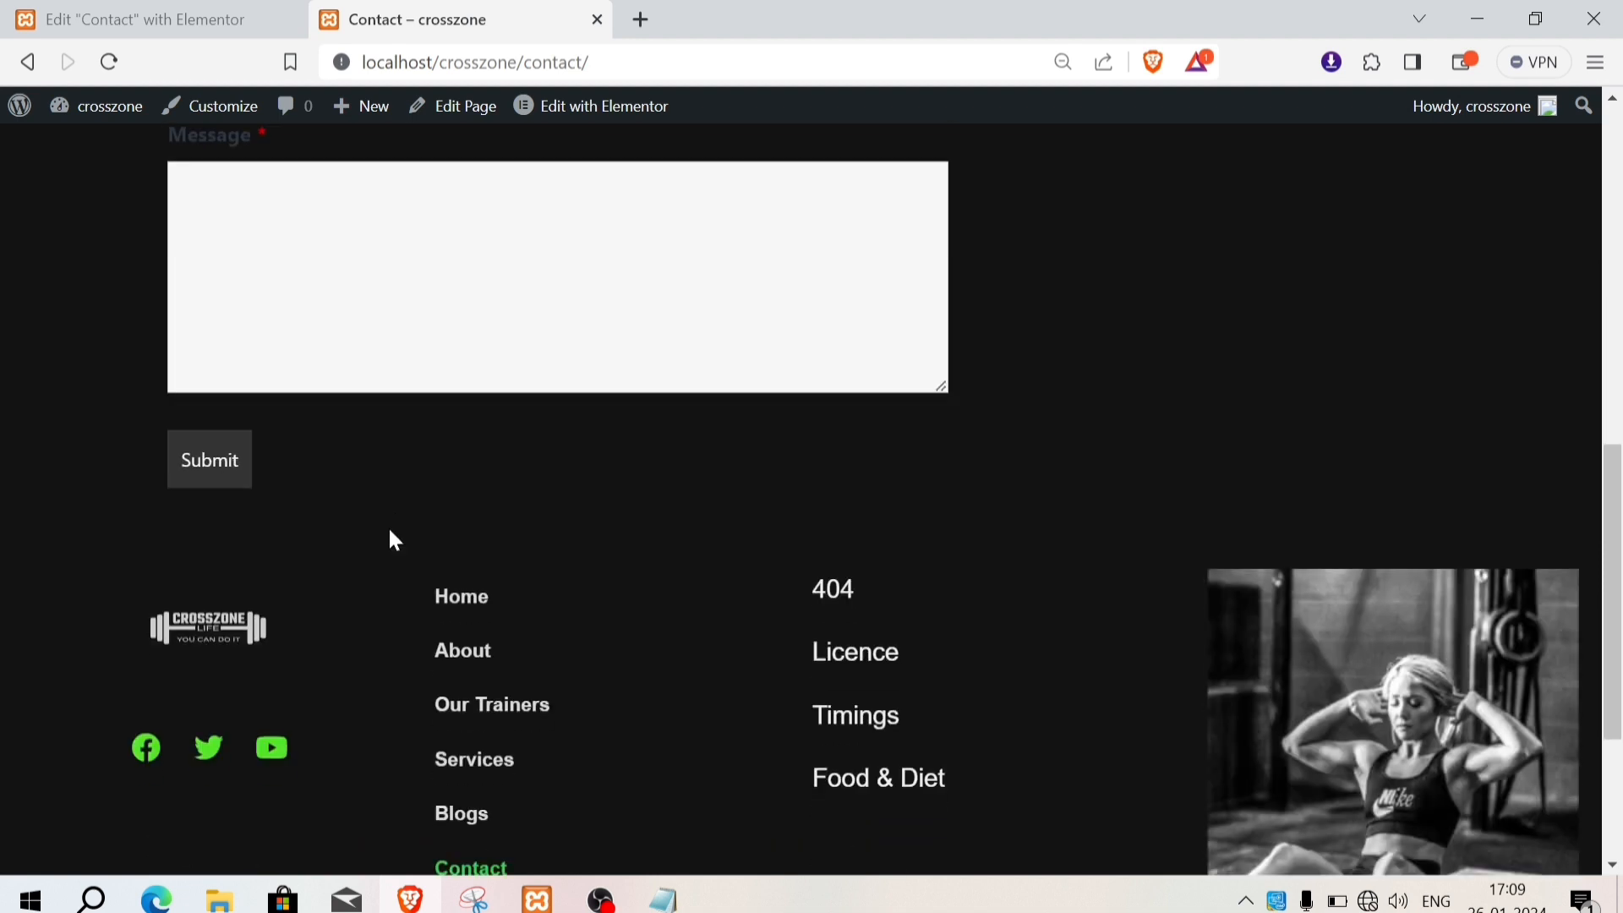
pyautogui.scroll(8, 390, 537)
pyautogui.scroll(3, 394, 541)
pyautogui.scroll(-4, 397, 539)
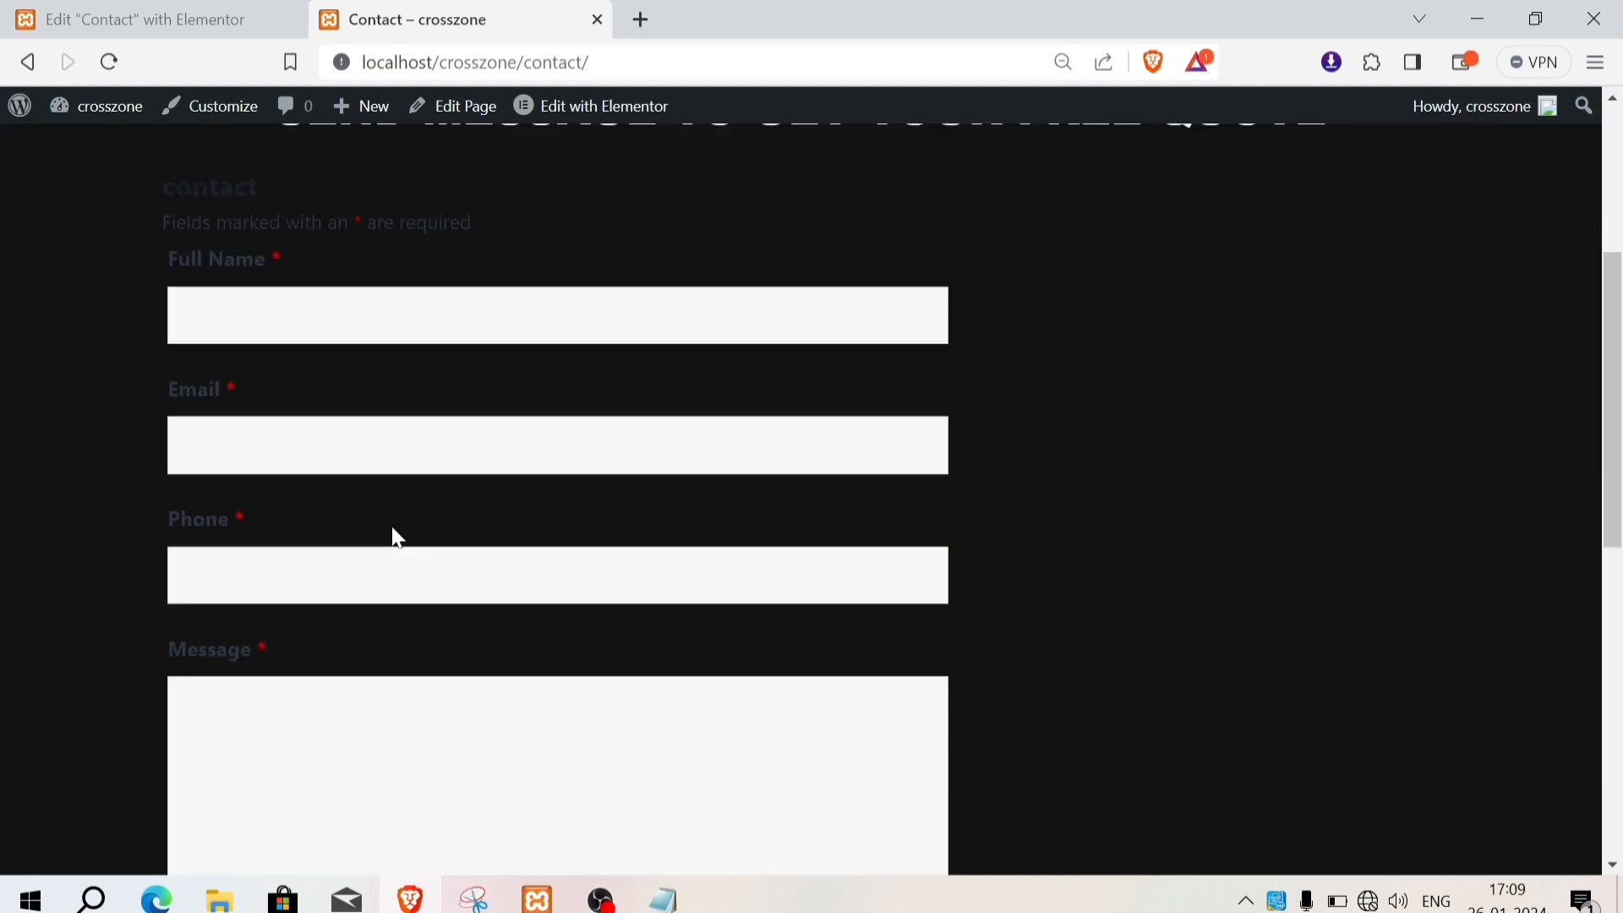
pyautogui.scroll(-5, 393, 534)
pyautogui.scroll(7, 392, 533)
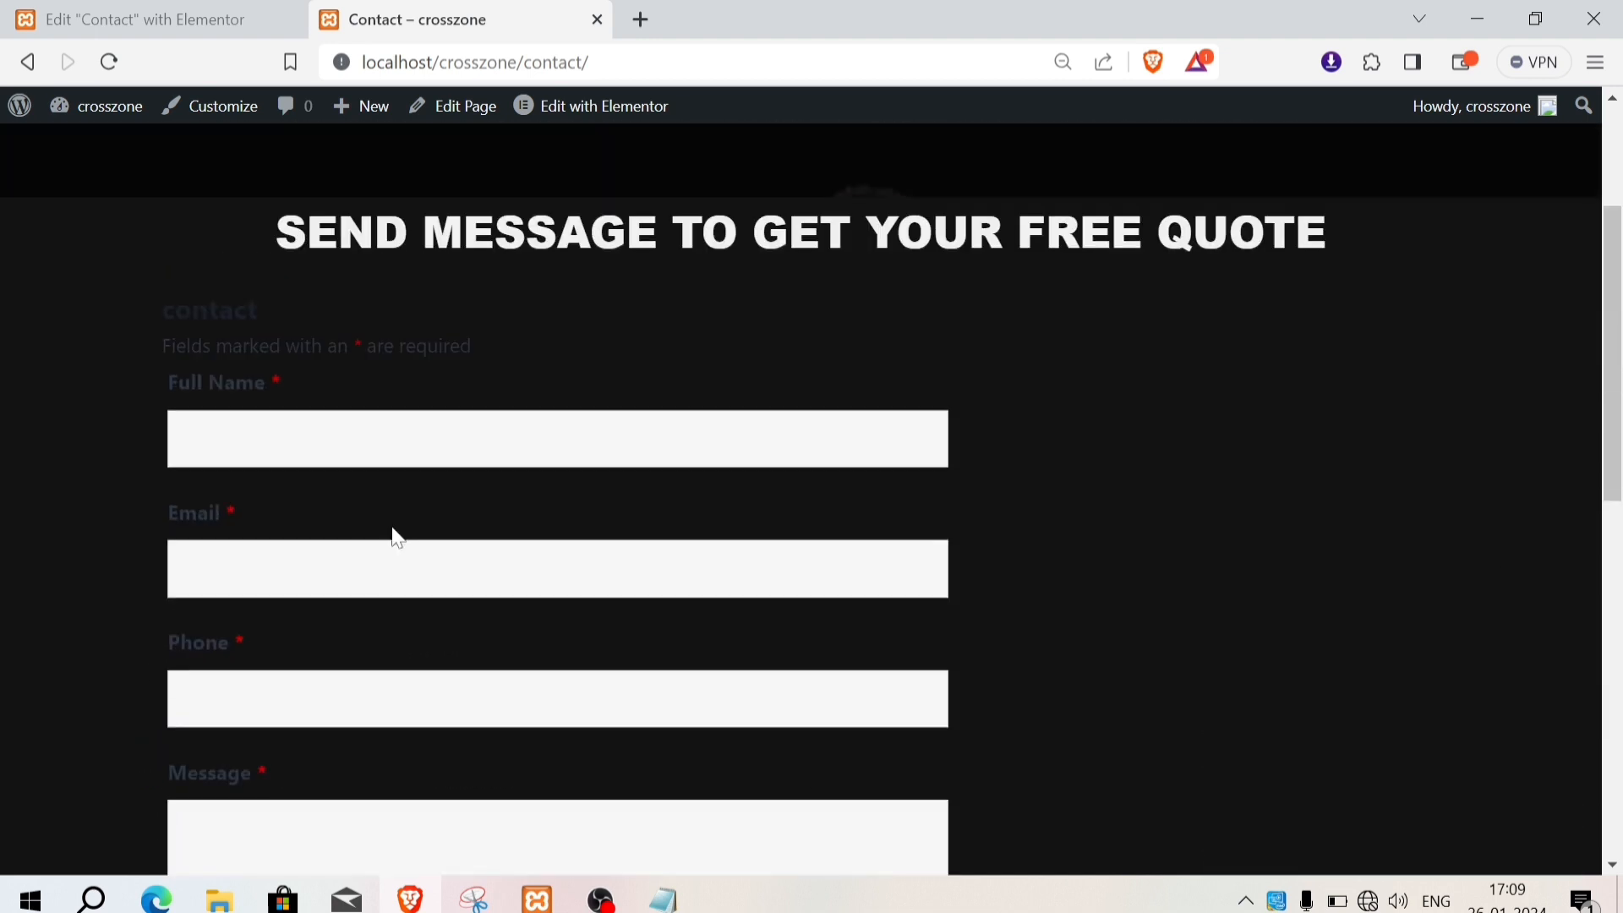
pyautogui.scroll(-2, 652, 533)
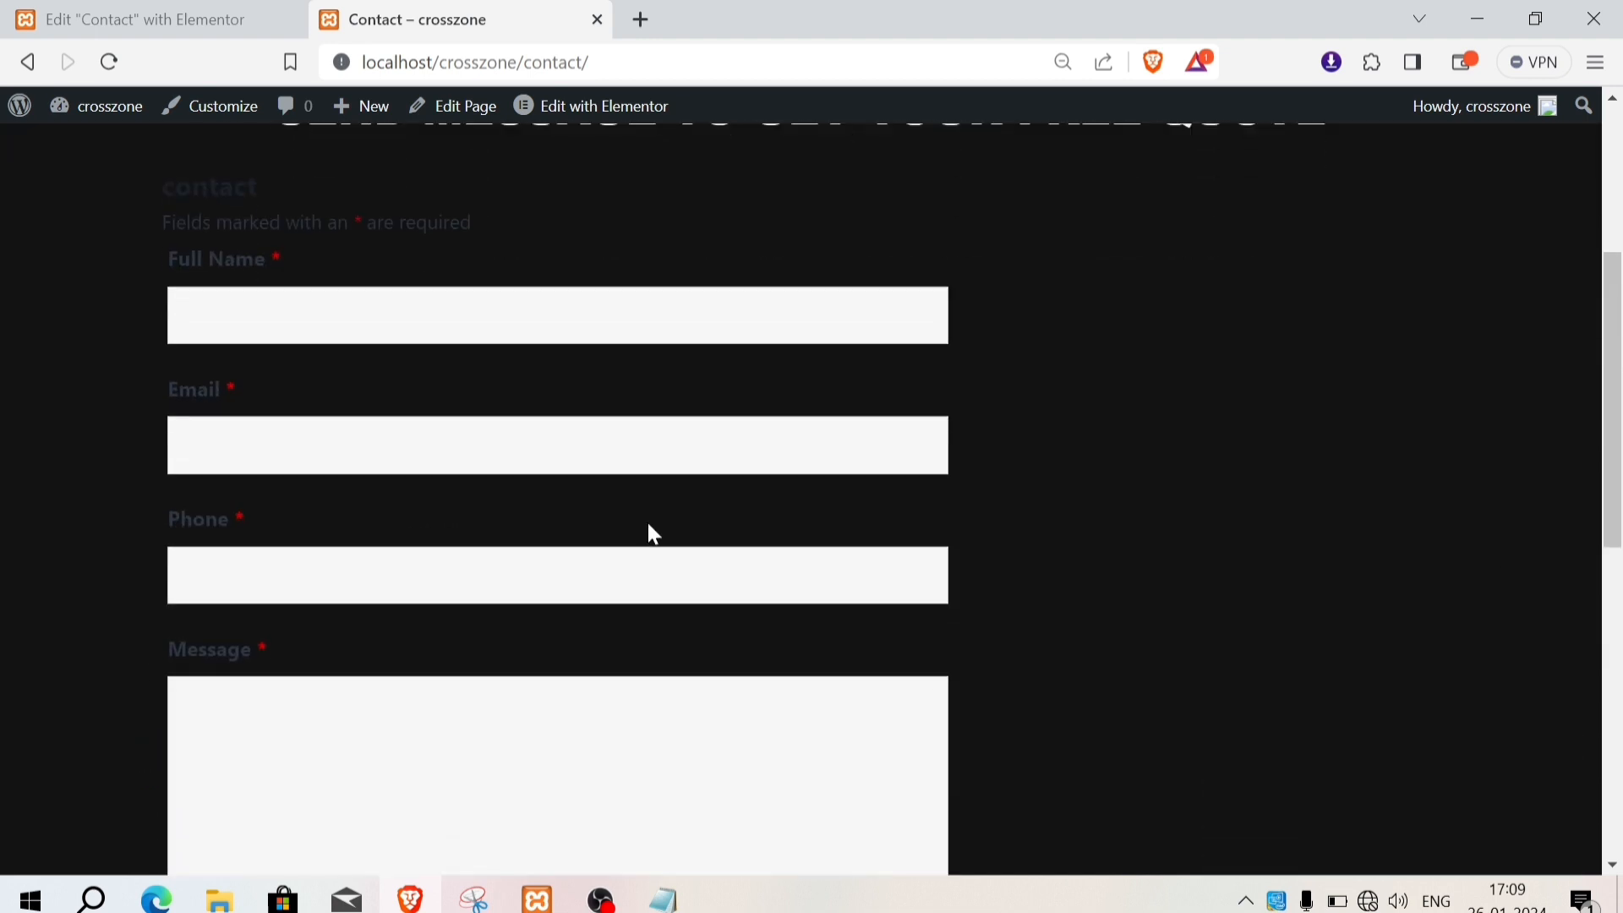
pyautogui.scroll(-1, 647, 522)
# Step: Test the live form's Full Name field with the sample text GHGHGJH and clear it again
pyautogui.click(406, 187)
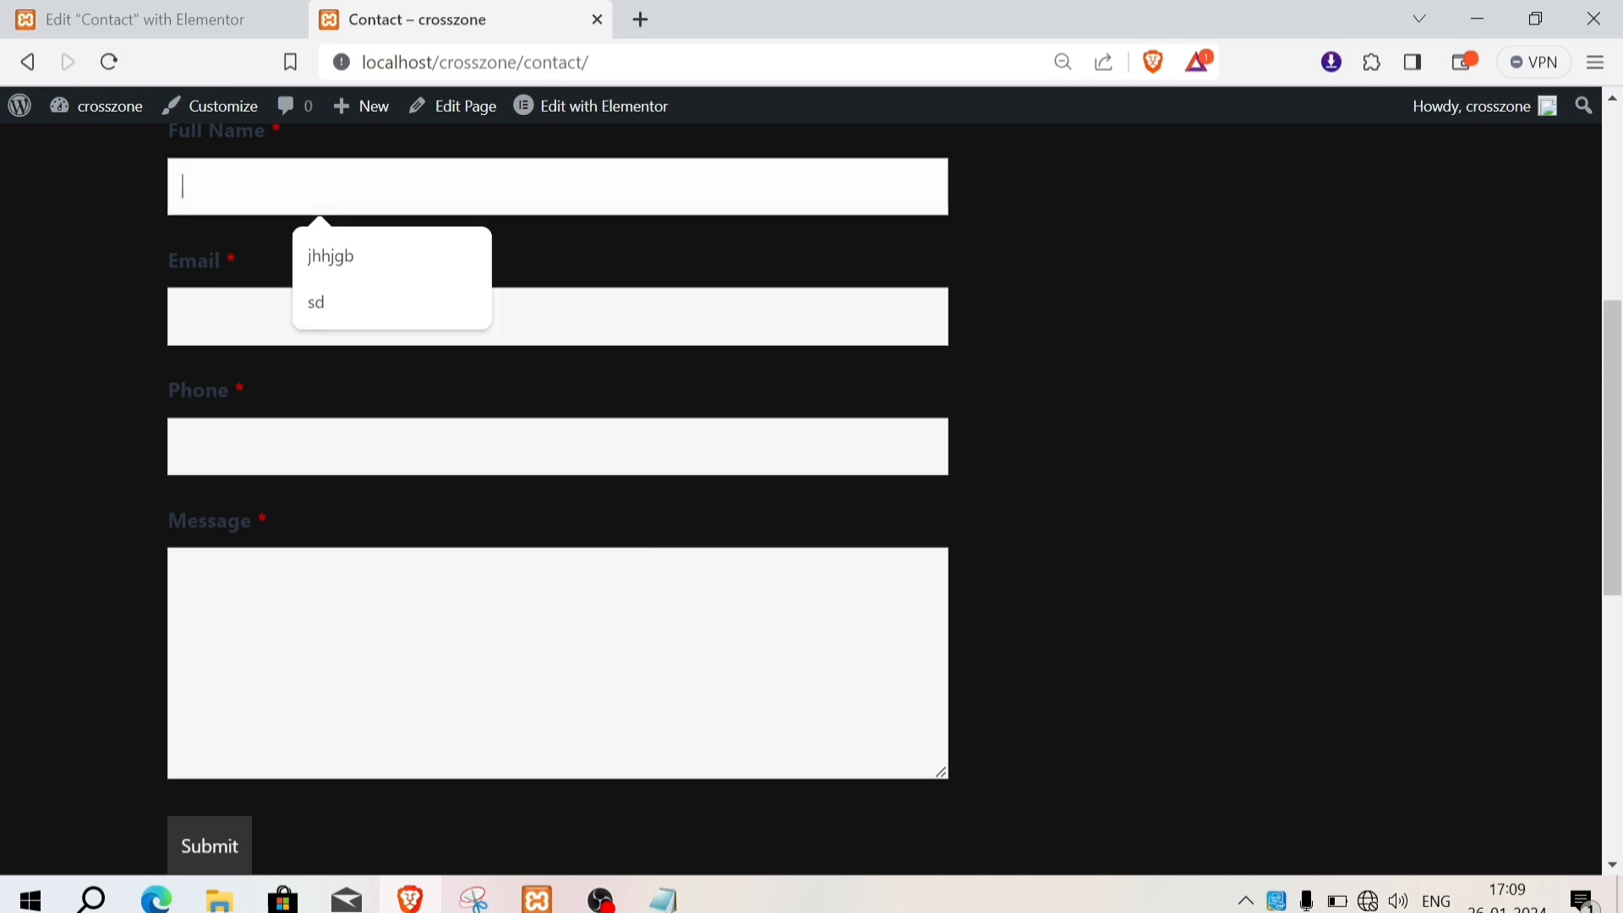
pyautogui.write('GHGHGJHG')
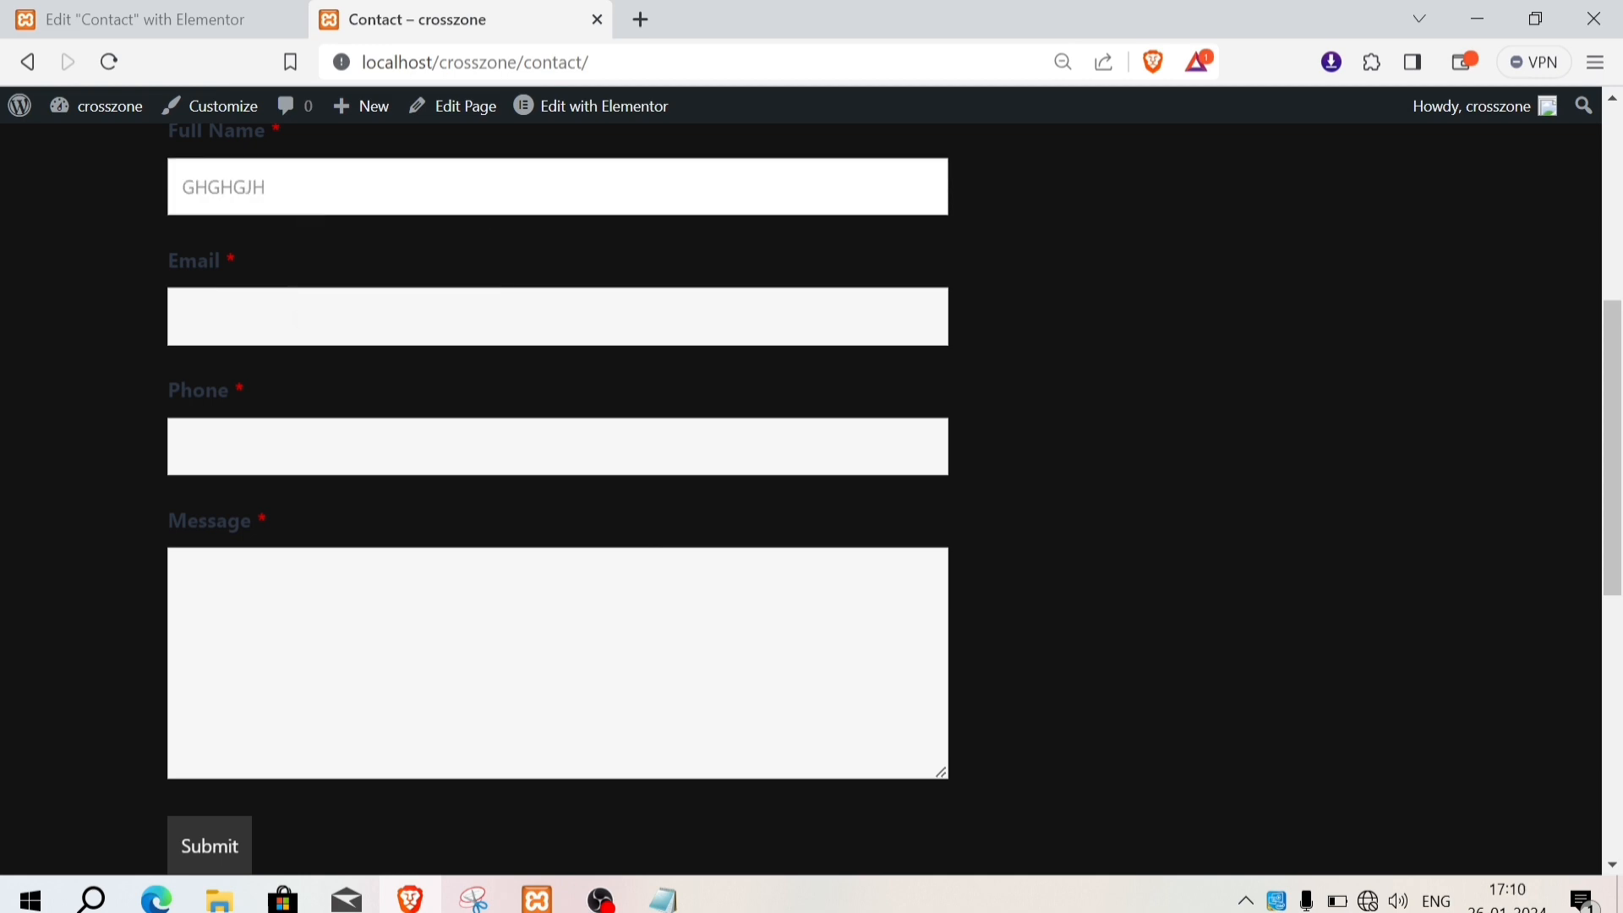
pyautogui.press('BackSpace')
pyautogui.press('BackSpace')
pyautogui.press('BackSpace')
pyautogui.press('BackSpace')
pyautogui.press('BackSpace')
pyautogui.press('BackSpace')
pyautogui.press('BackSpace')
pyautogui.scroll(1, 540, 409)
pyautogui.scroll(1, 558, 423)
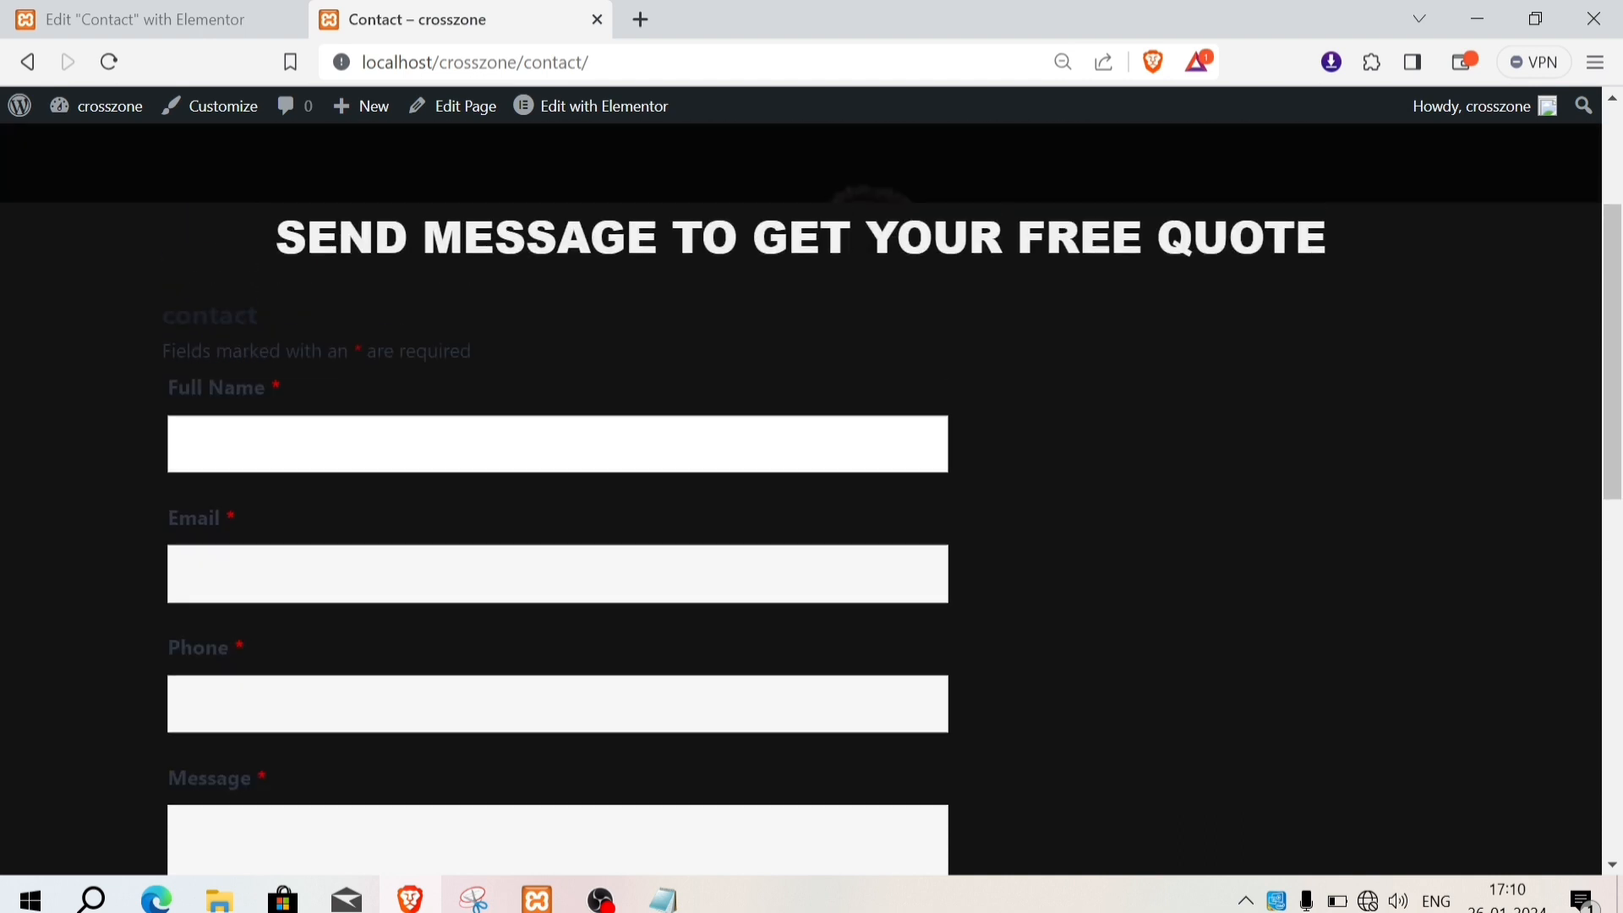
pyautogui.scroll(3, 434, 372)
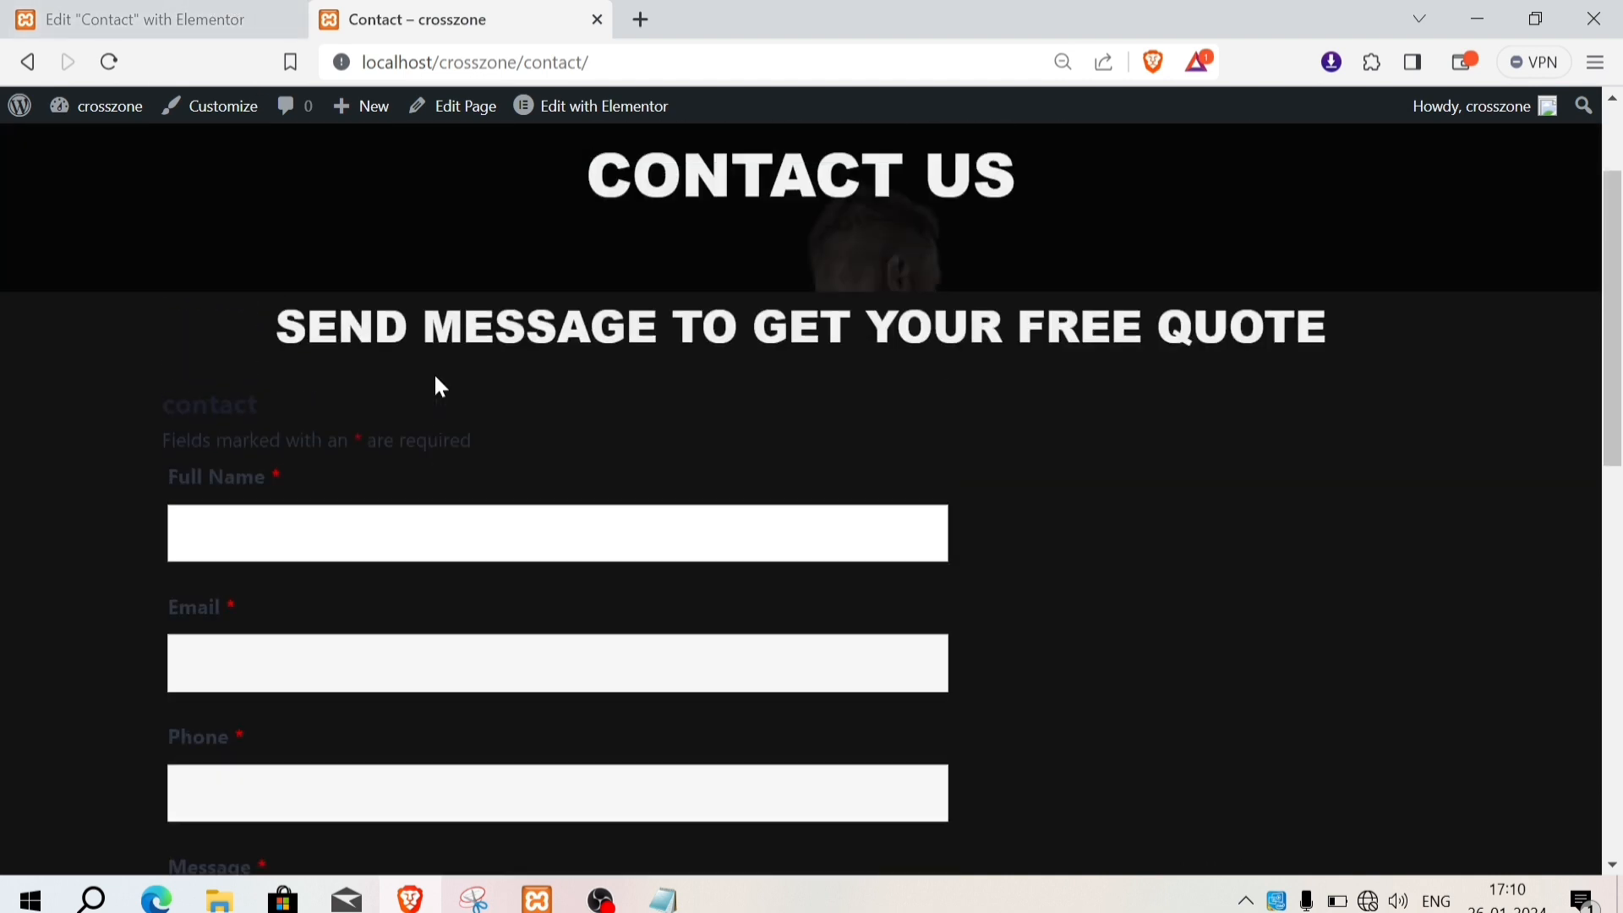
# Step: Open the colour settings for customizing the Contact page and change the fourth global palette colour to light grey CCD0D6
pyautogui.click(213, 119)
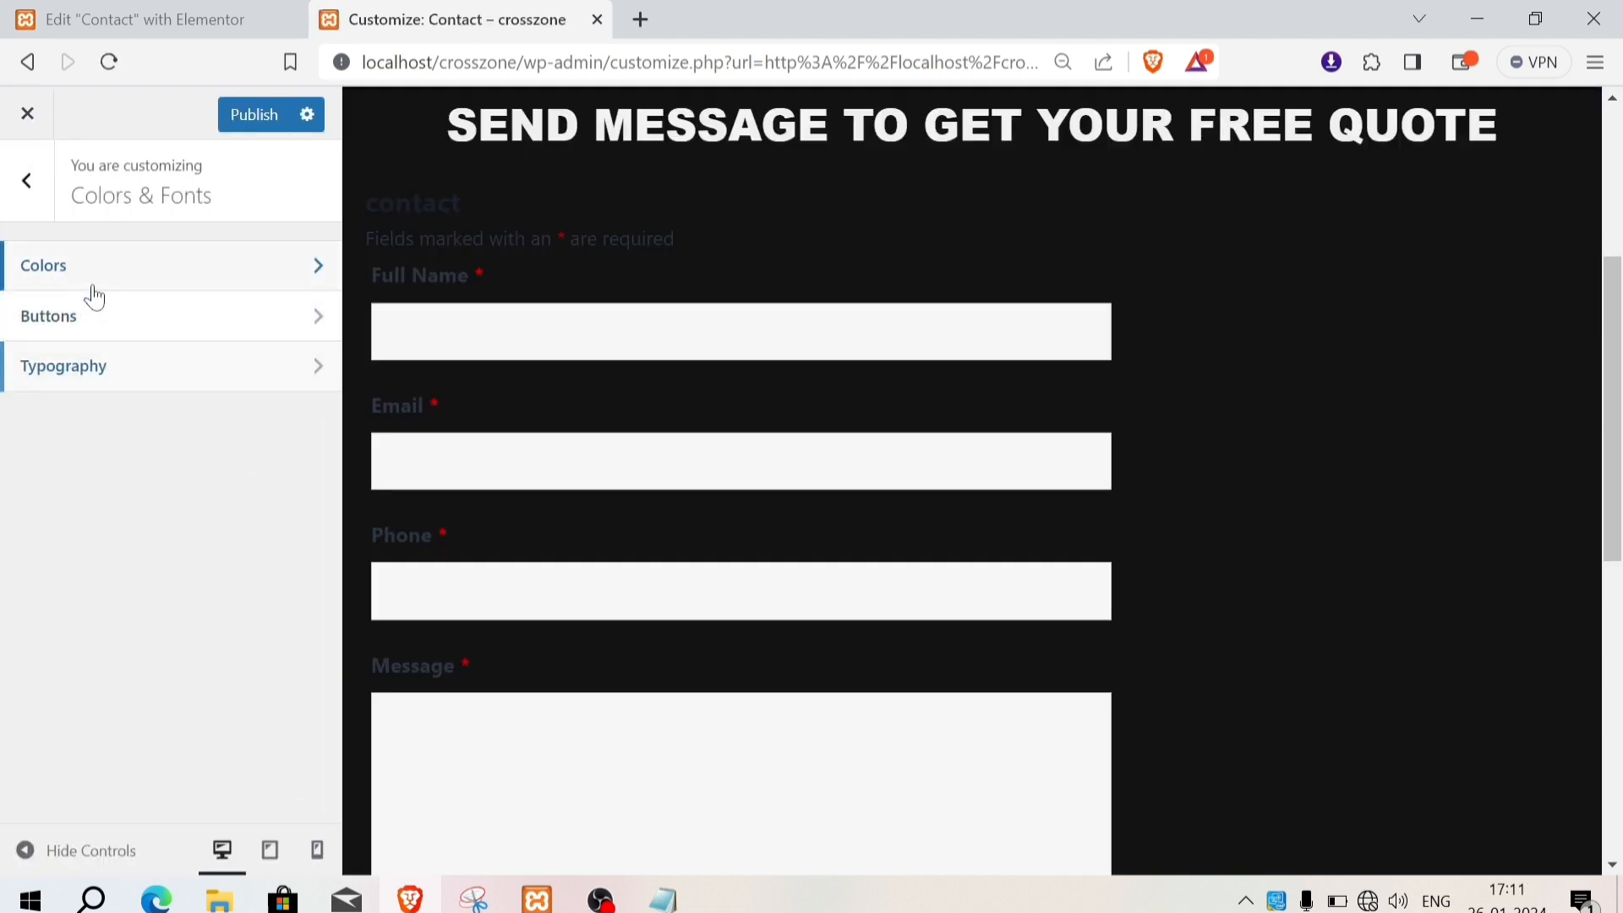
pyautogui.click(95, 292)
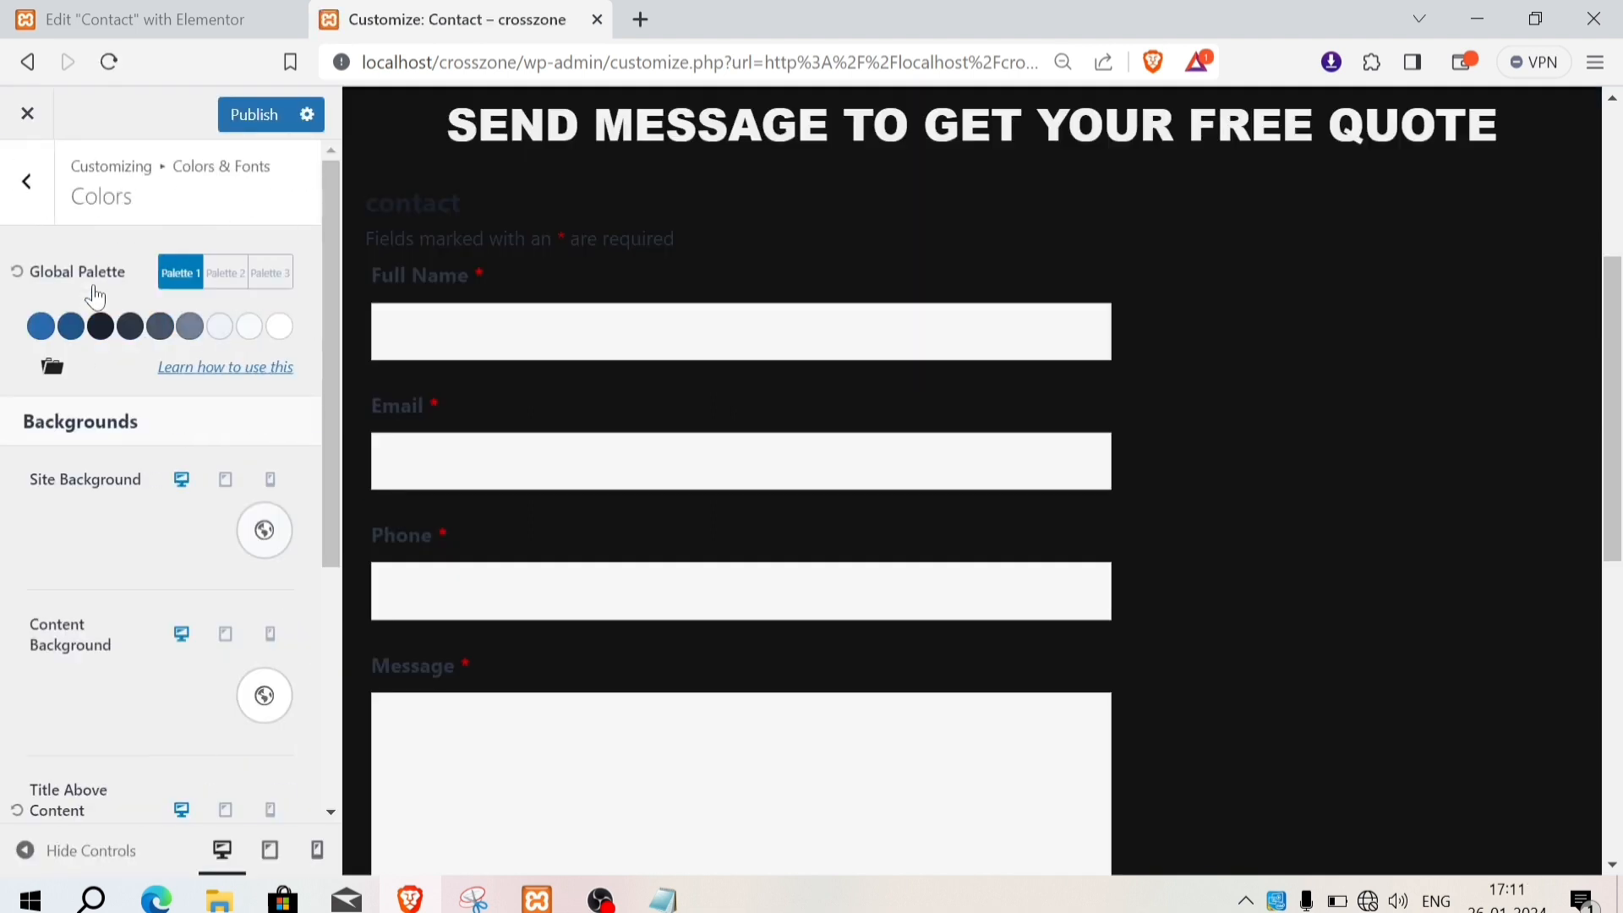
pyautogui.click(130, 327)
pyautogui.moveTo(83, 373); pyautogui.dragTo(44, 373)
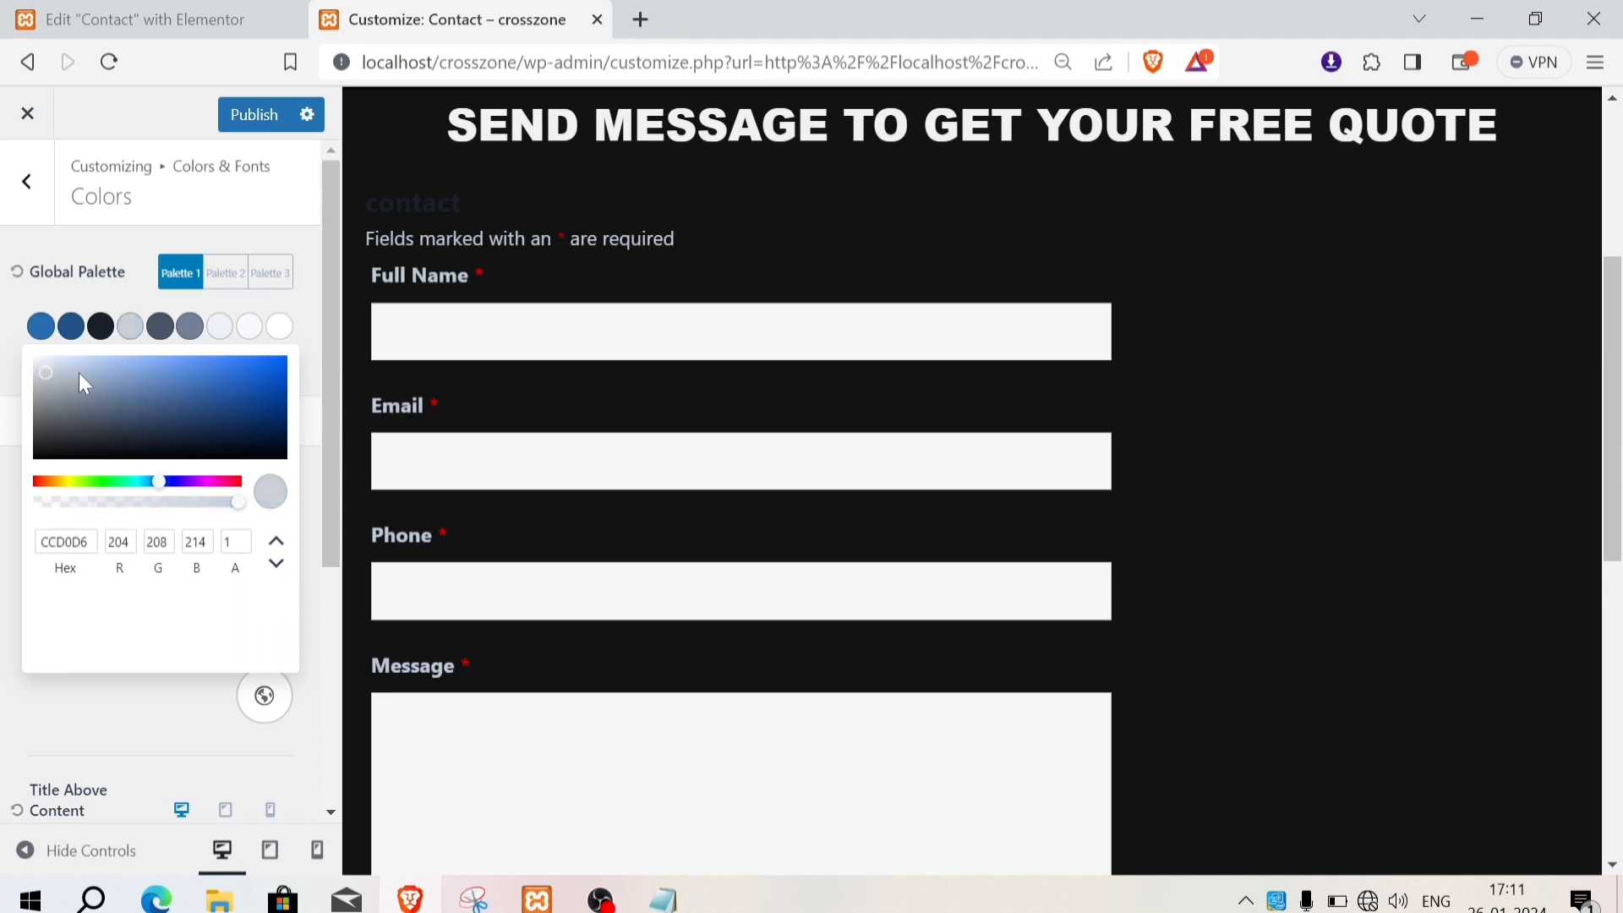
# Step: Set the third global palette colour to bright green 08D608 and publish the colour changes
pyautogui.click(101, 330)
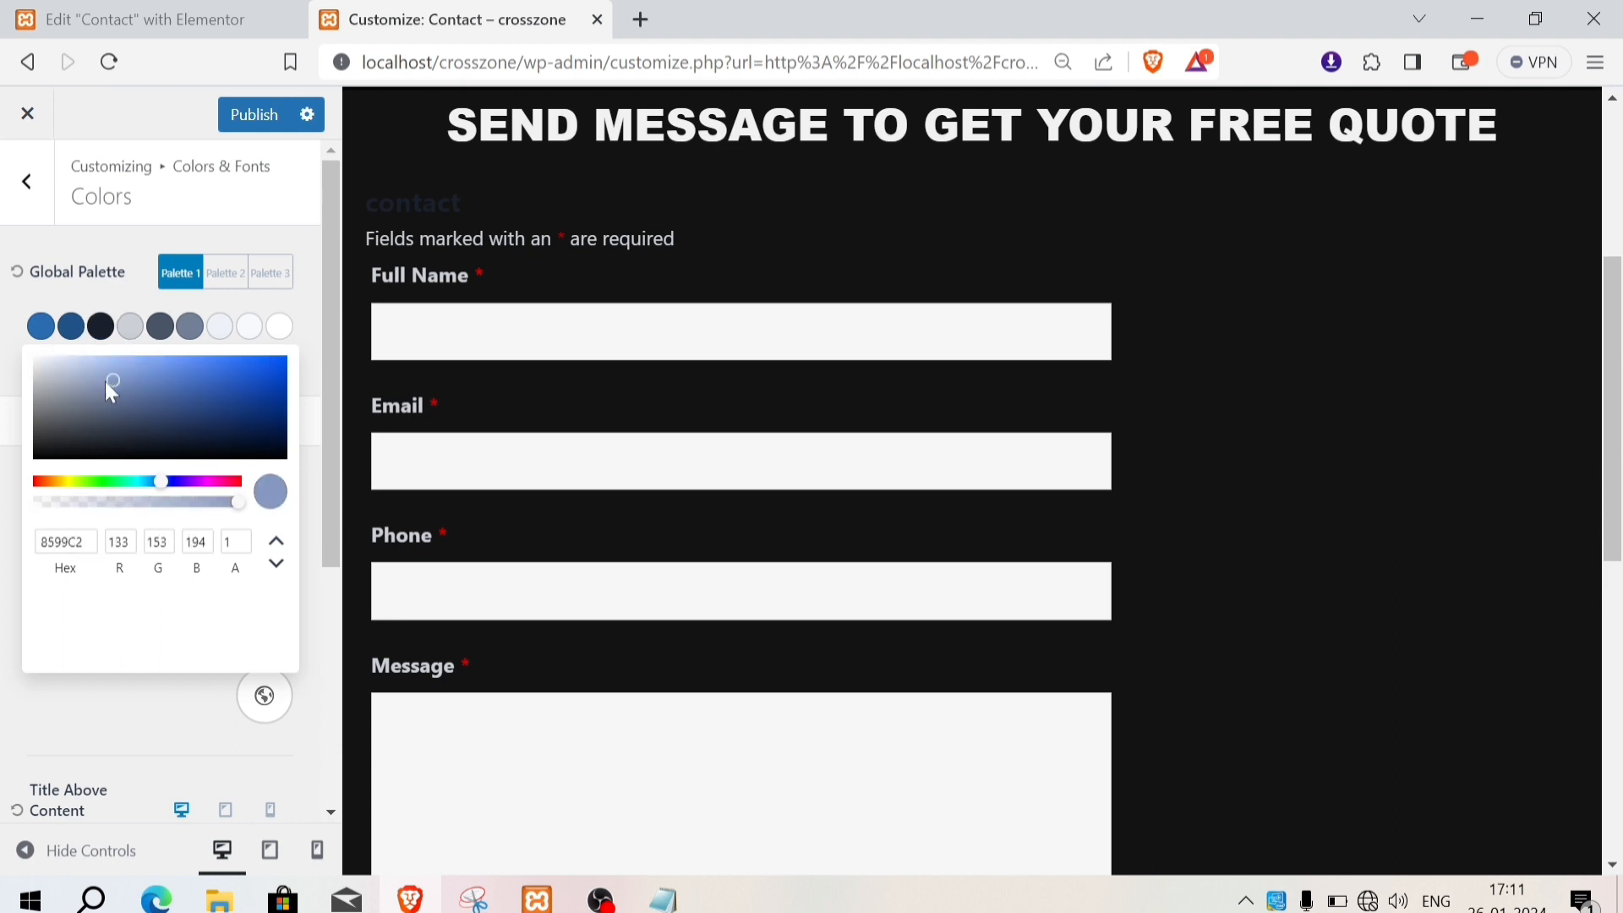
pyautogui.moveTo(104, 382); pyautogui.dragTo(35, 363)
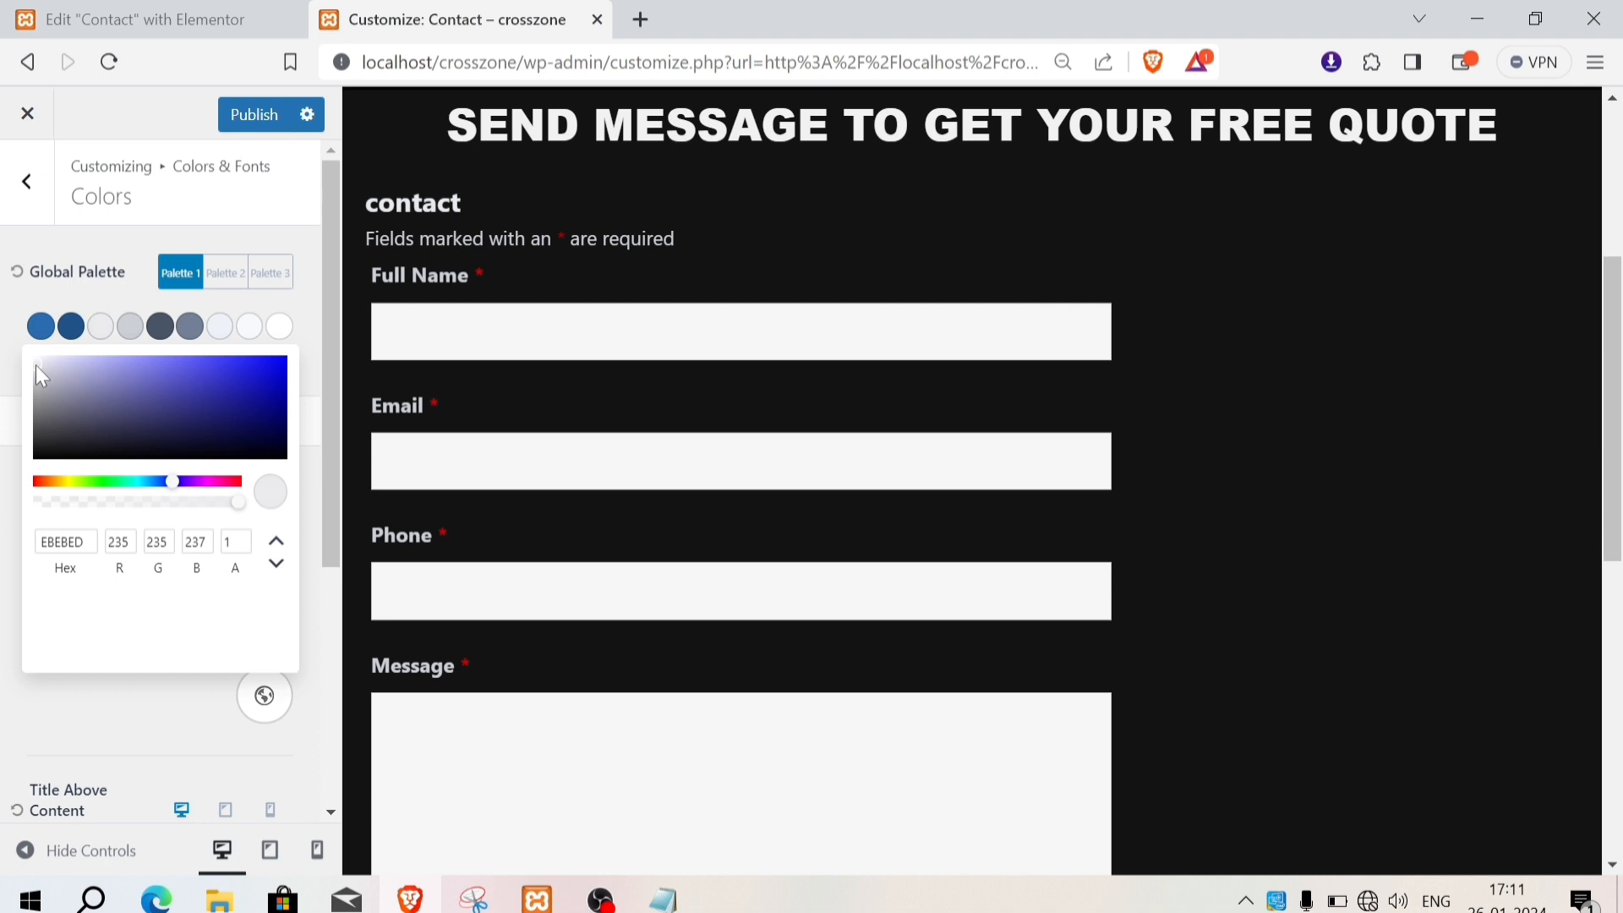
pyautogui.click(109, 482)
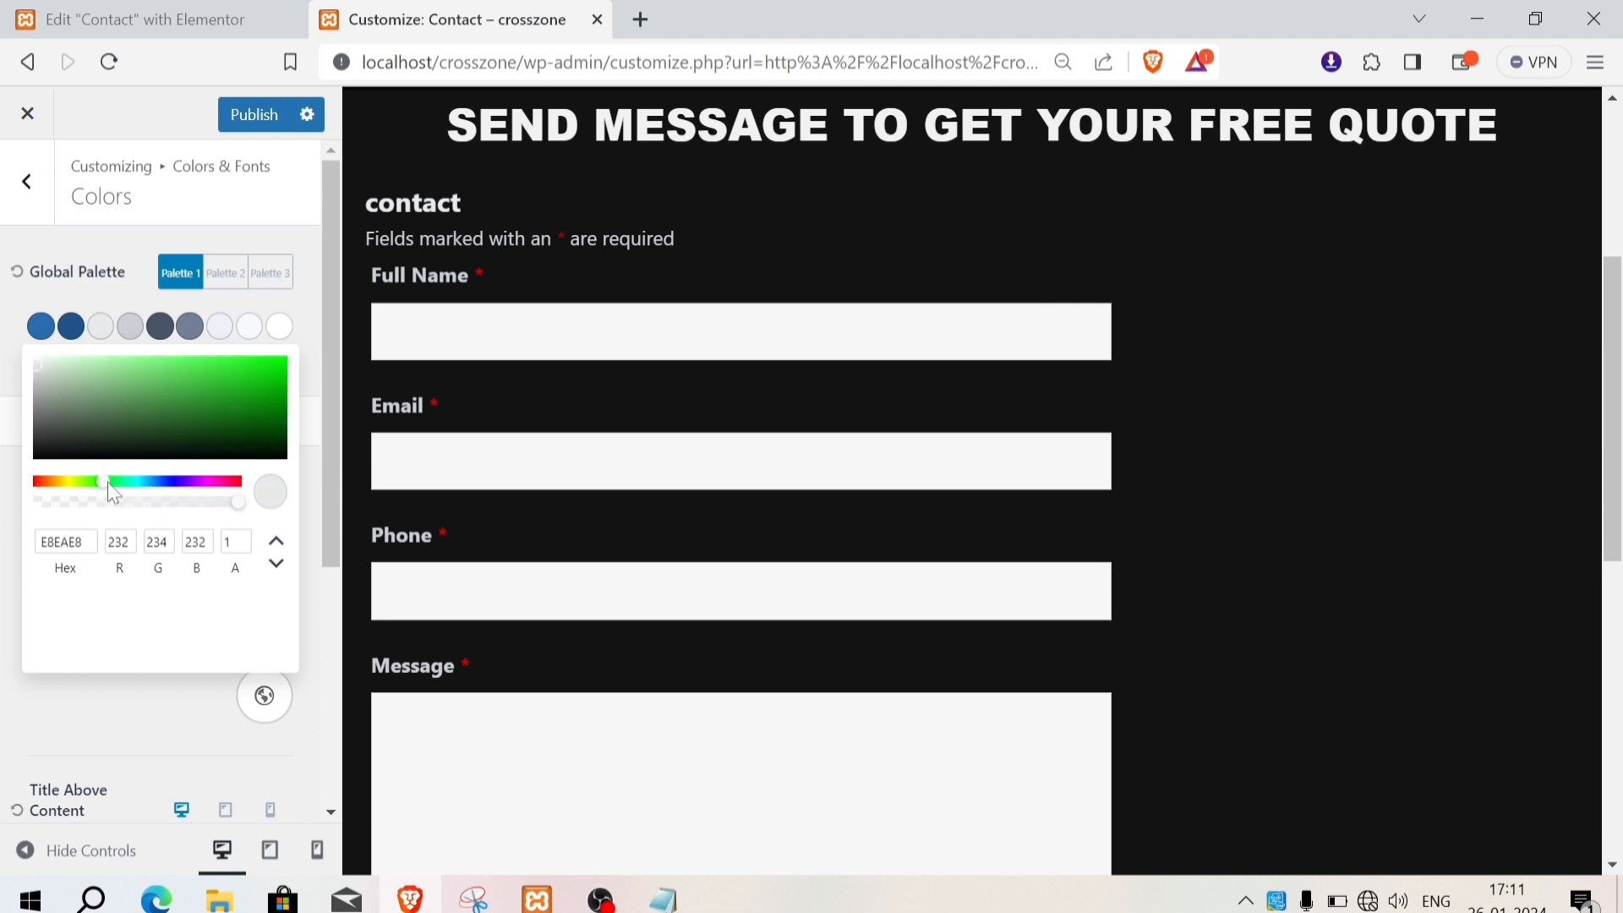
pyautogui.moveTo(119, 388); pyautogui.dragTo(277, 373)
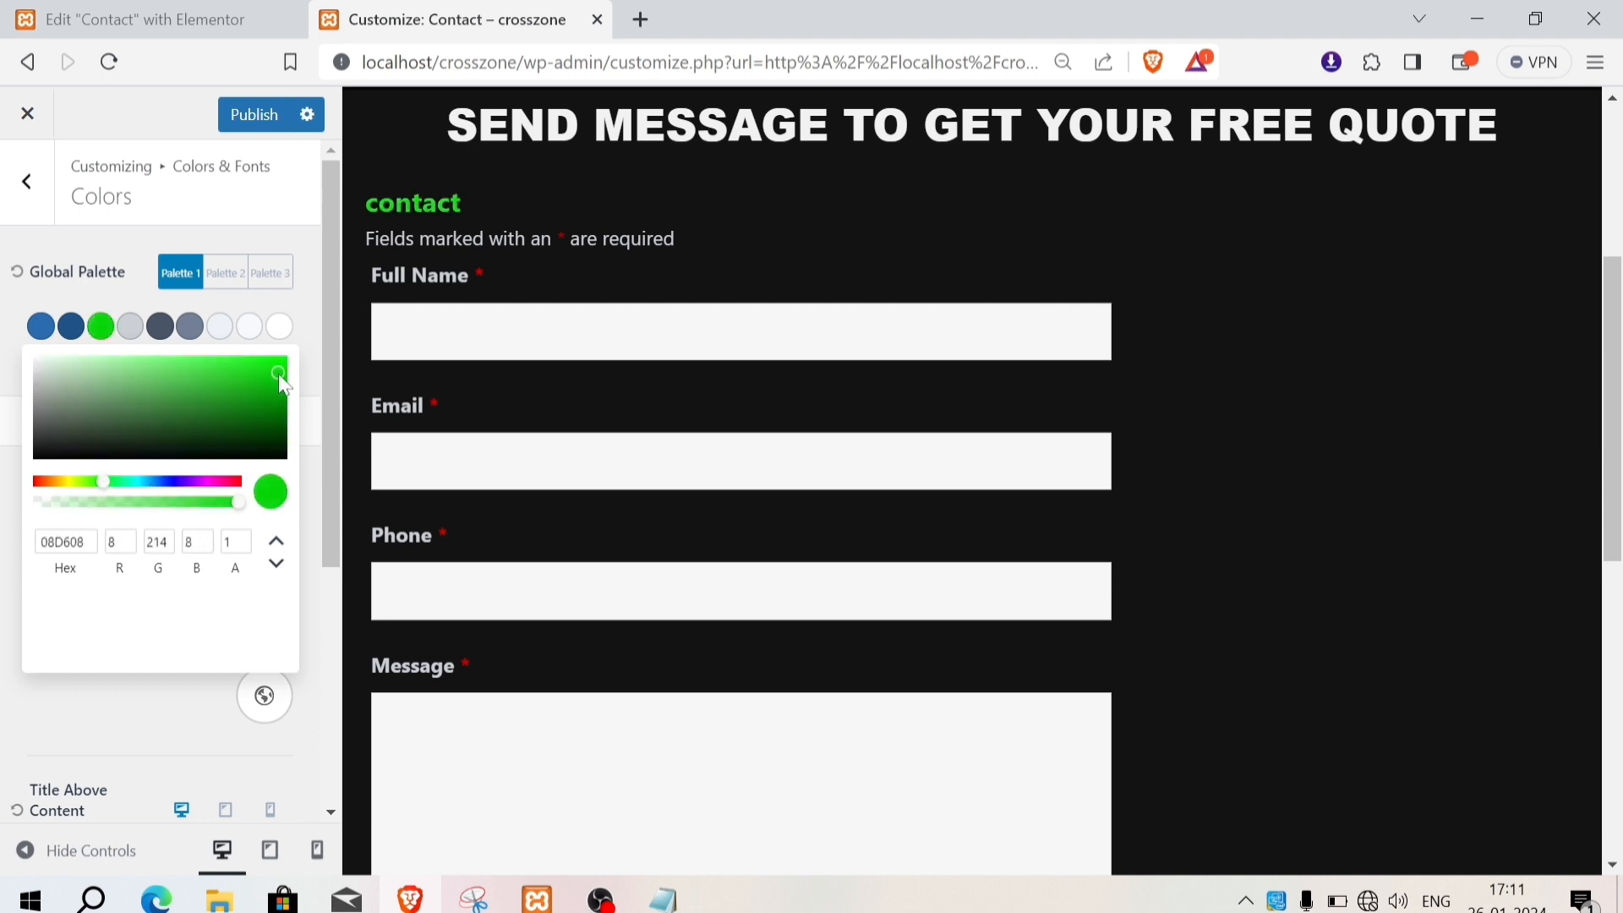
pyautogui.click(261, 127)
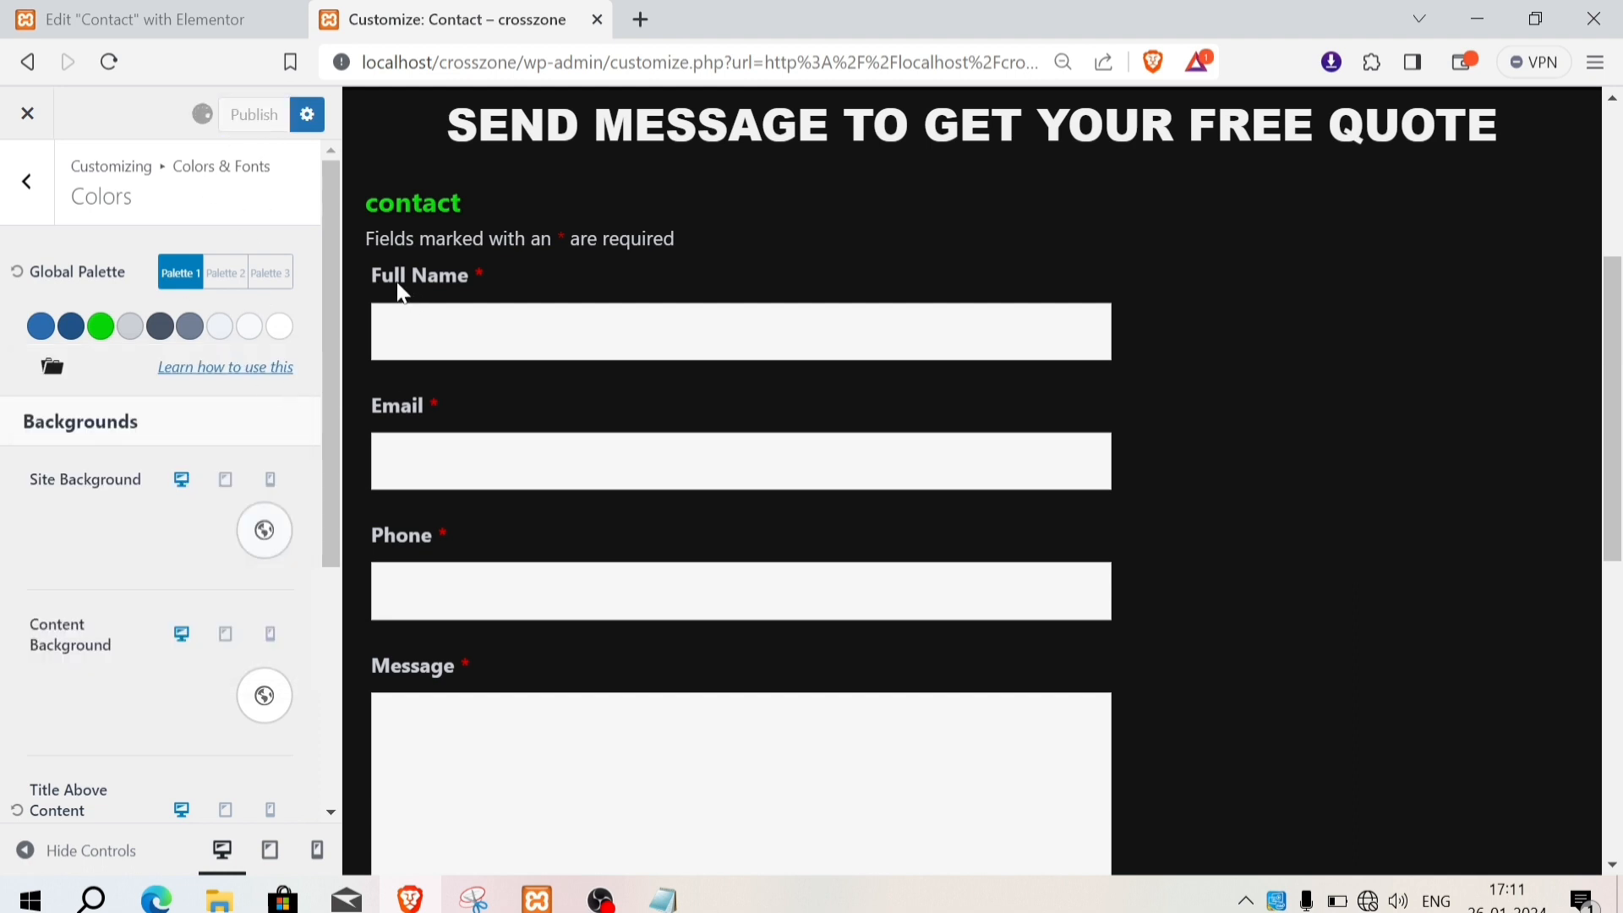
# Step: Test the Message field in the preview with the sample text KHJB, clear it, and close the Customizer
pyautogui.scroll(-4, 676, 312)
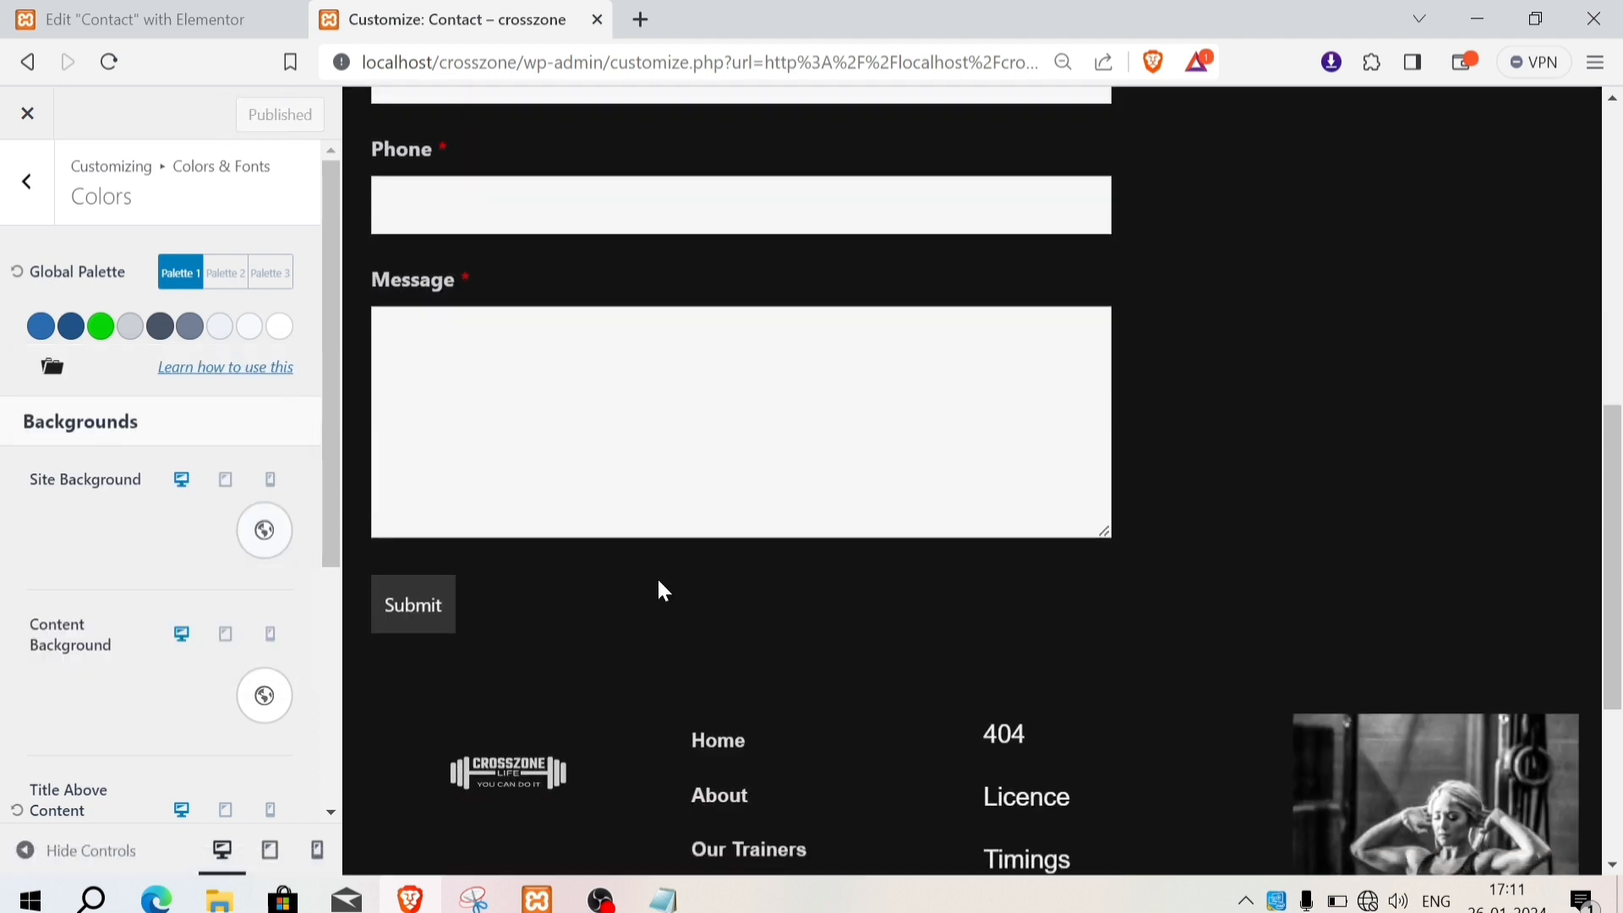
pyautogui.click(676, 372)
pyautogui.write('KHJB')
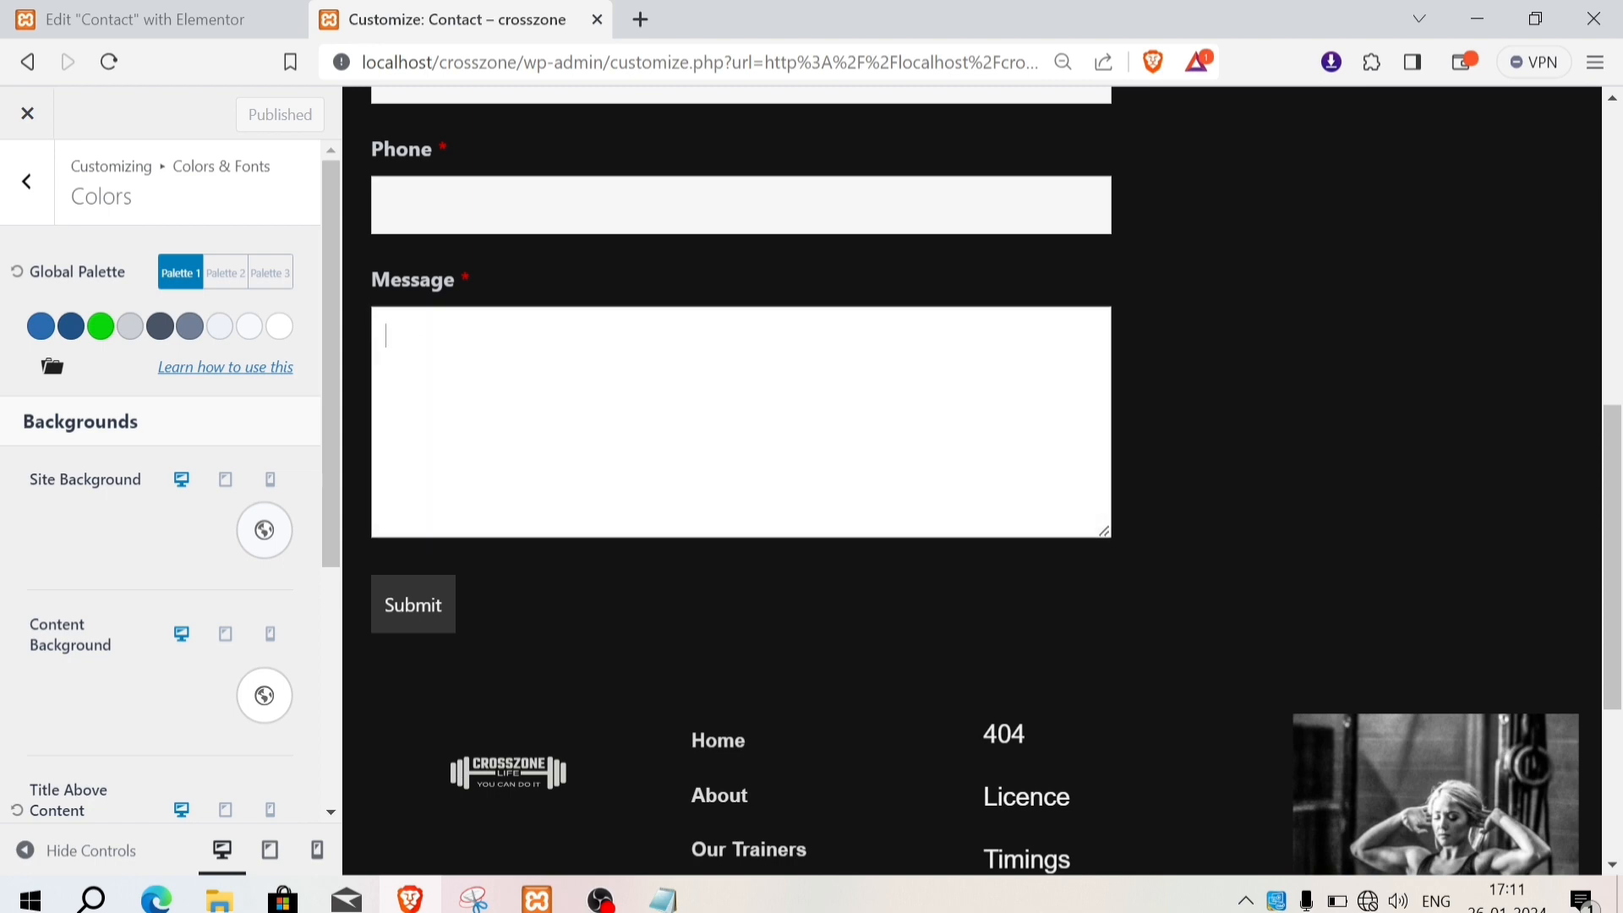
pyautogui.scroll(5, 972, 482)
pyautogui.click(27, 115)
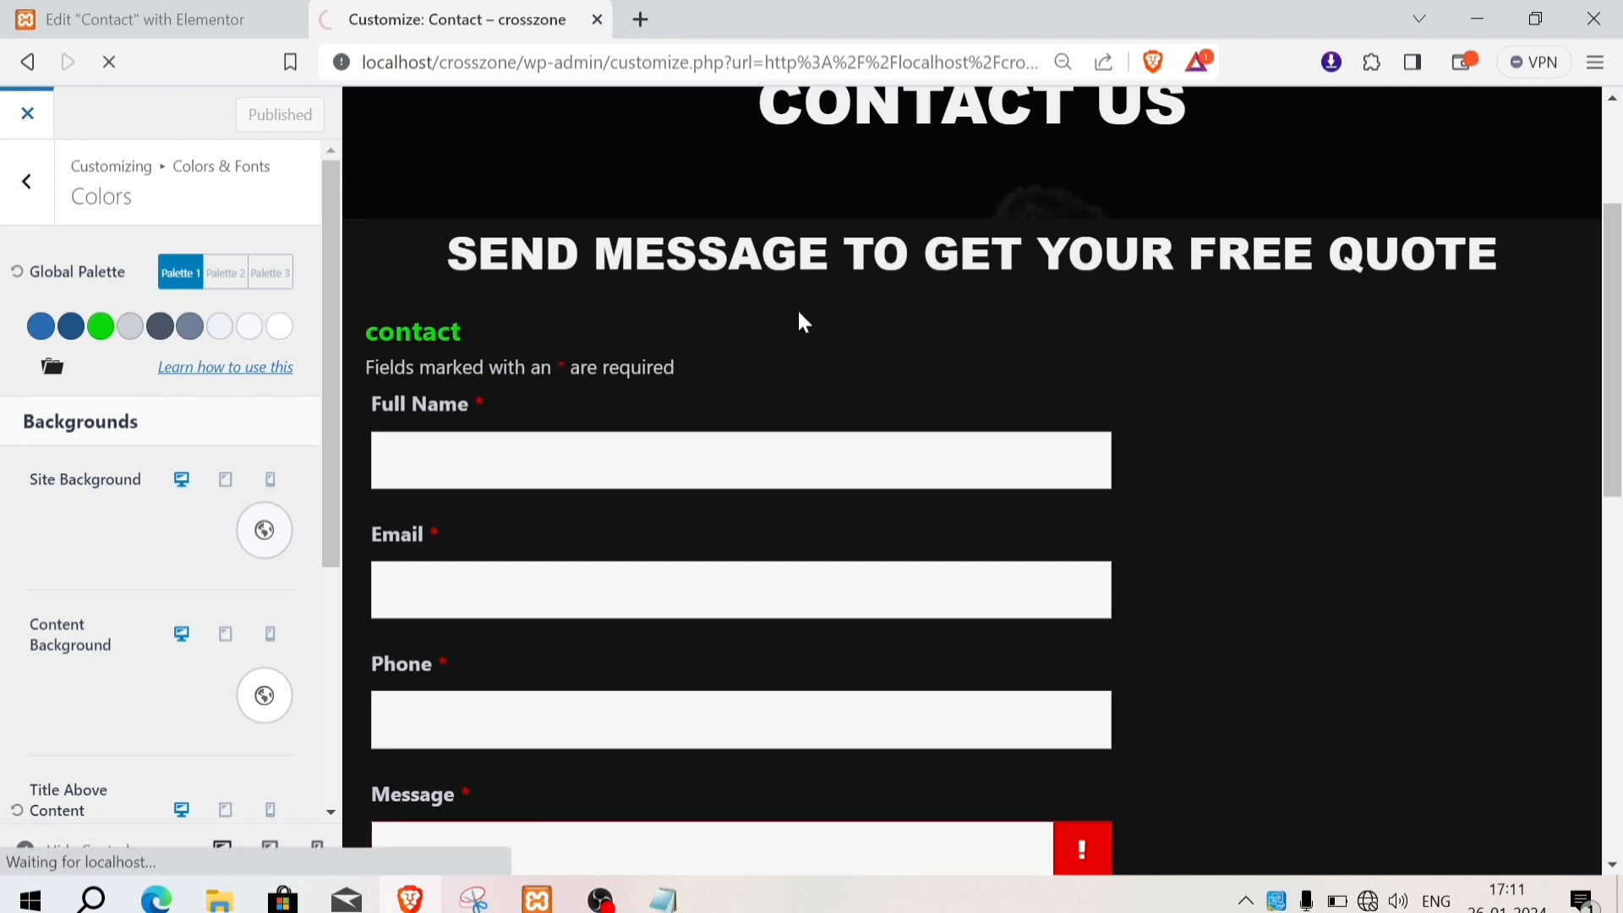
# Step: Return to the Elementor editor and add an Icon Box widget to the empty column beside the form
pyautogui.click(144, 19)
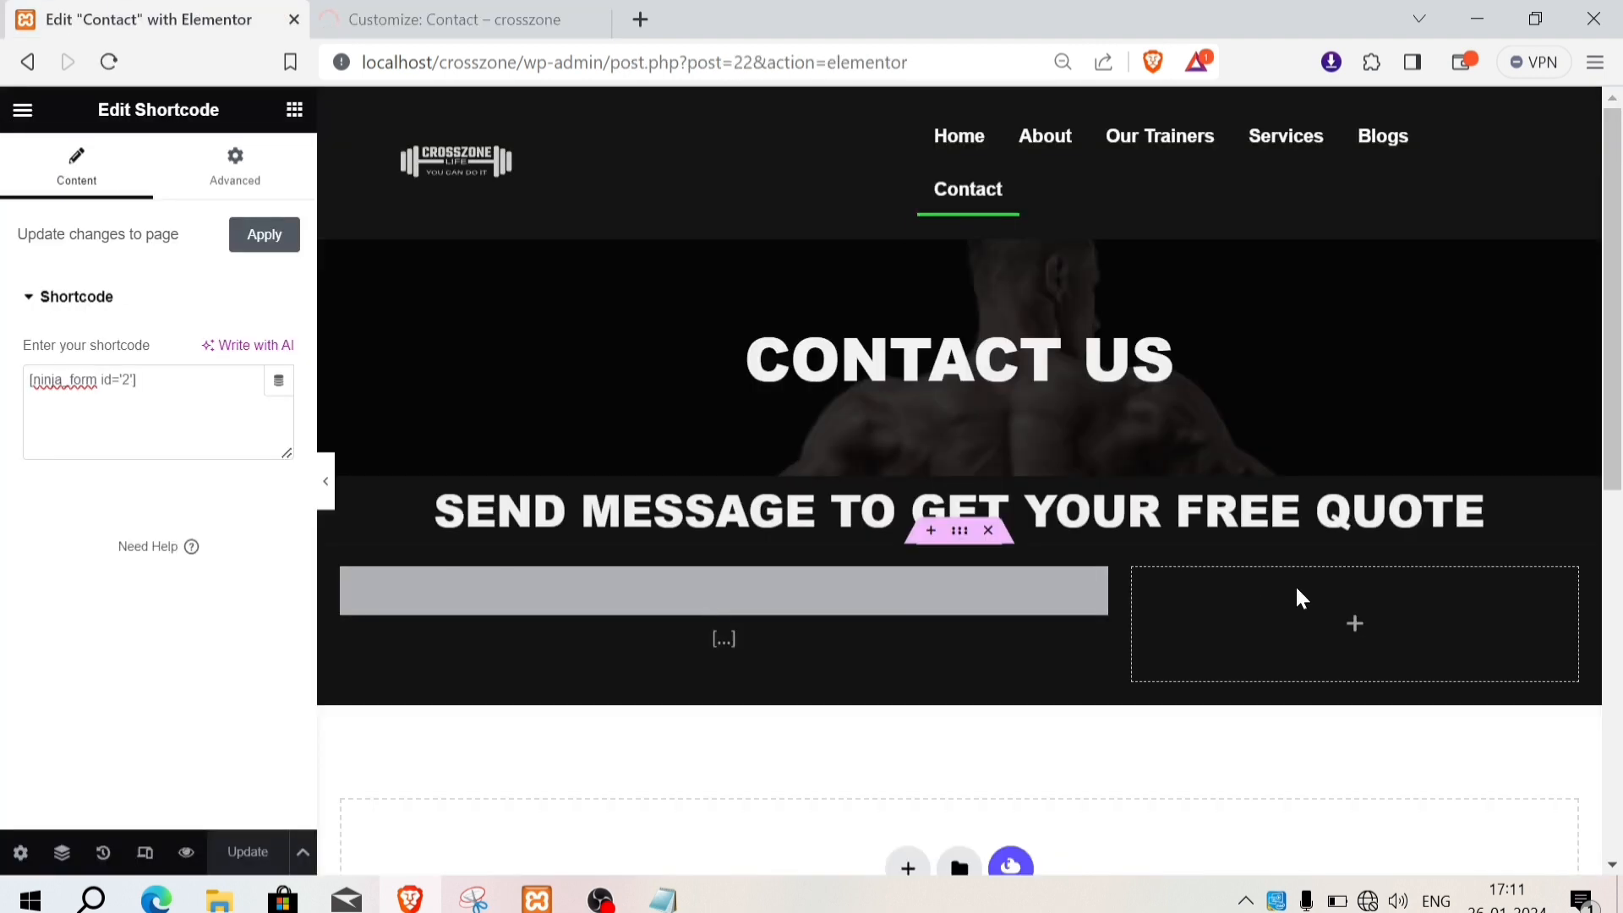
pyautogui.click(294, 109)
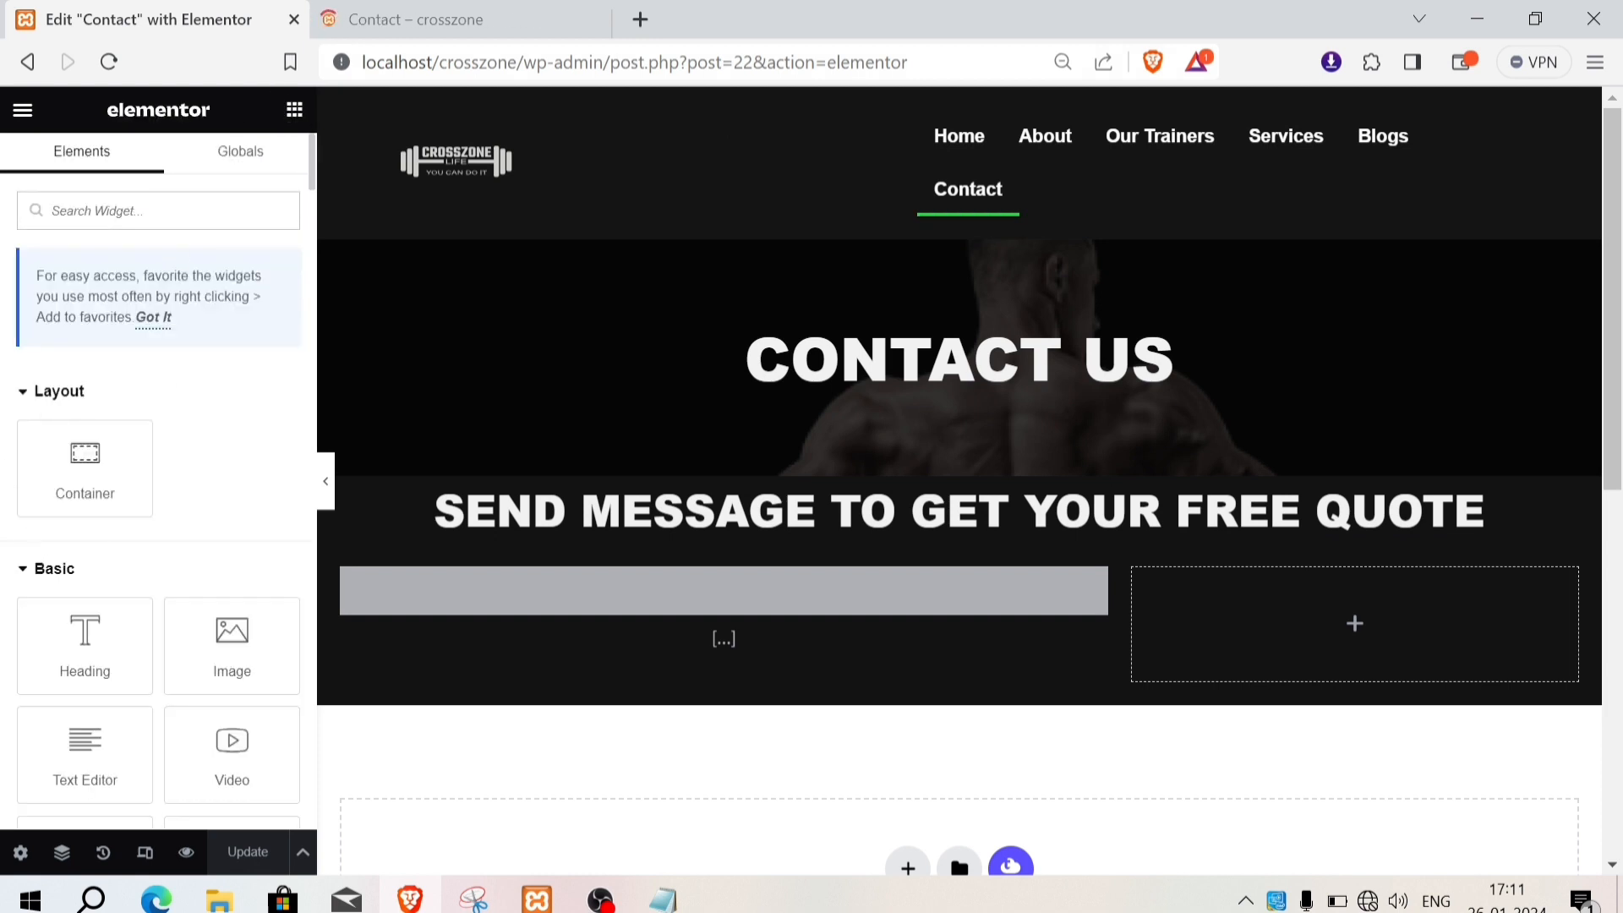
pyautogui.write('ICON')
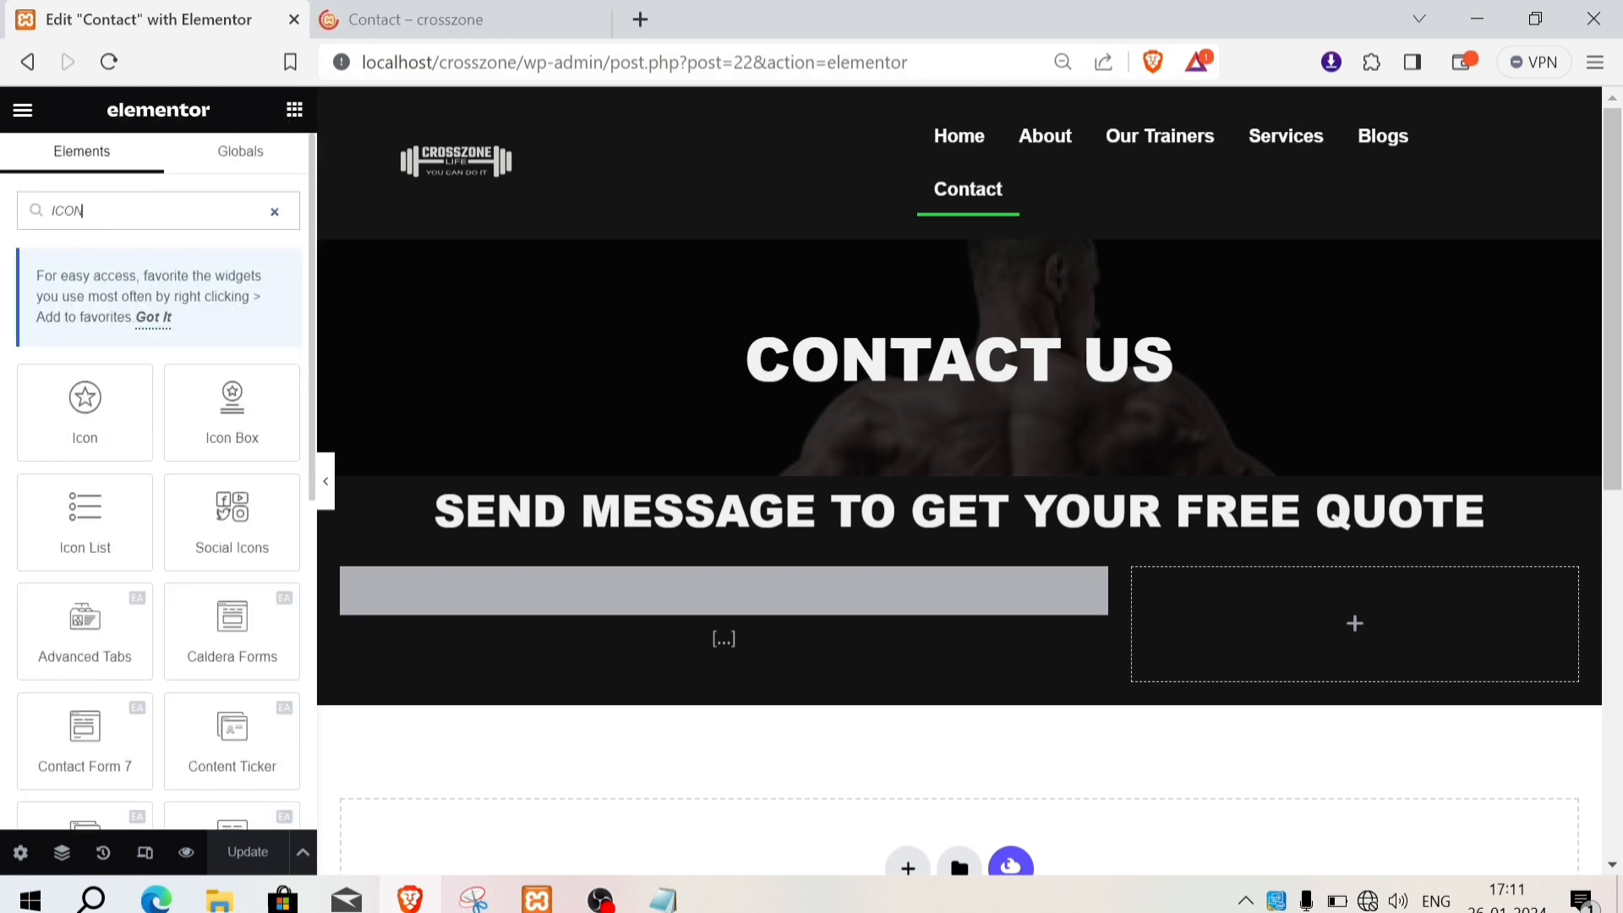
pyautogui.moveTo(232, 410); pyautogui.dragTo(1276, 612)
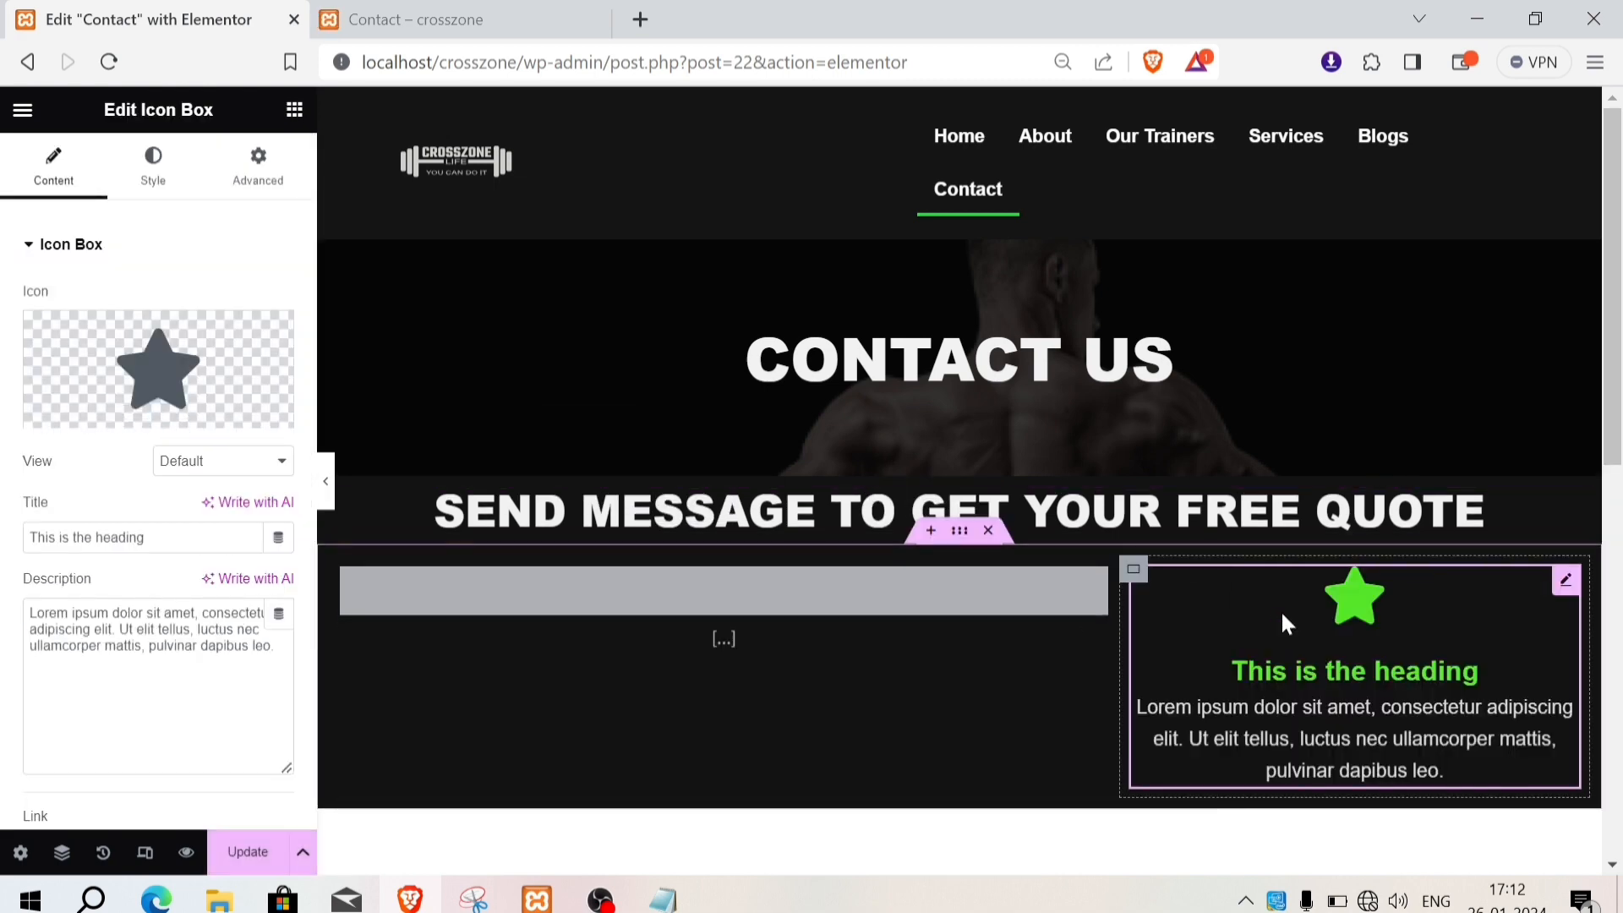
# Step: Open the icon library for the new Icon Box and search for MESS to find a message icon
pyautogui.scroll(-3, 1361, 674)
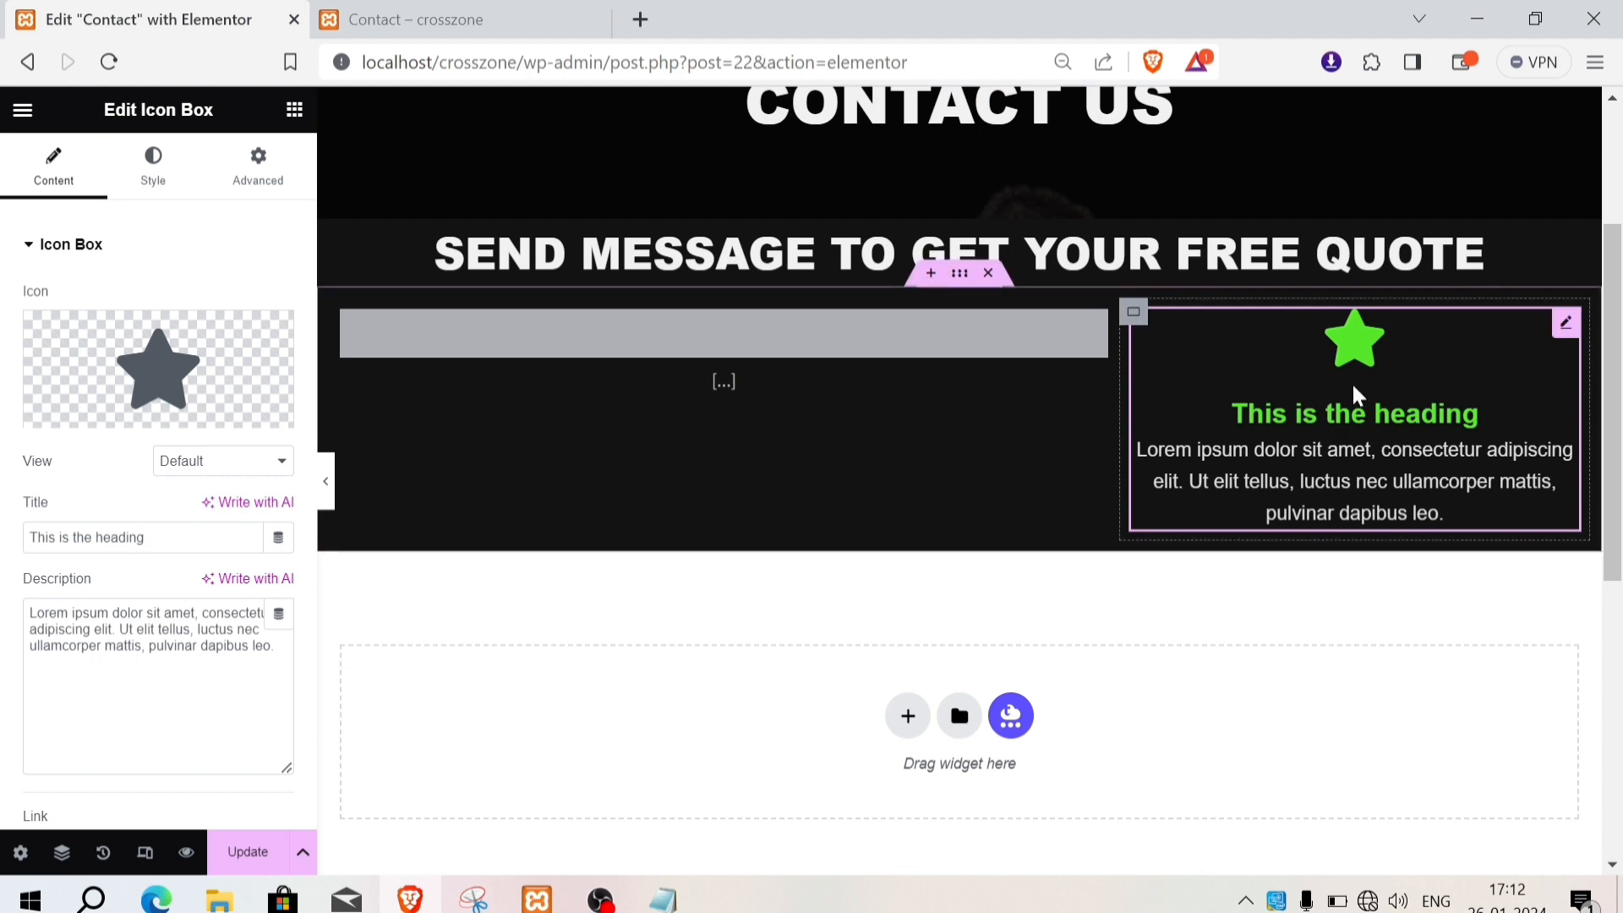
pyautogui.moveTo(221, 416)
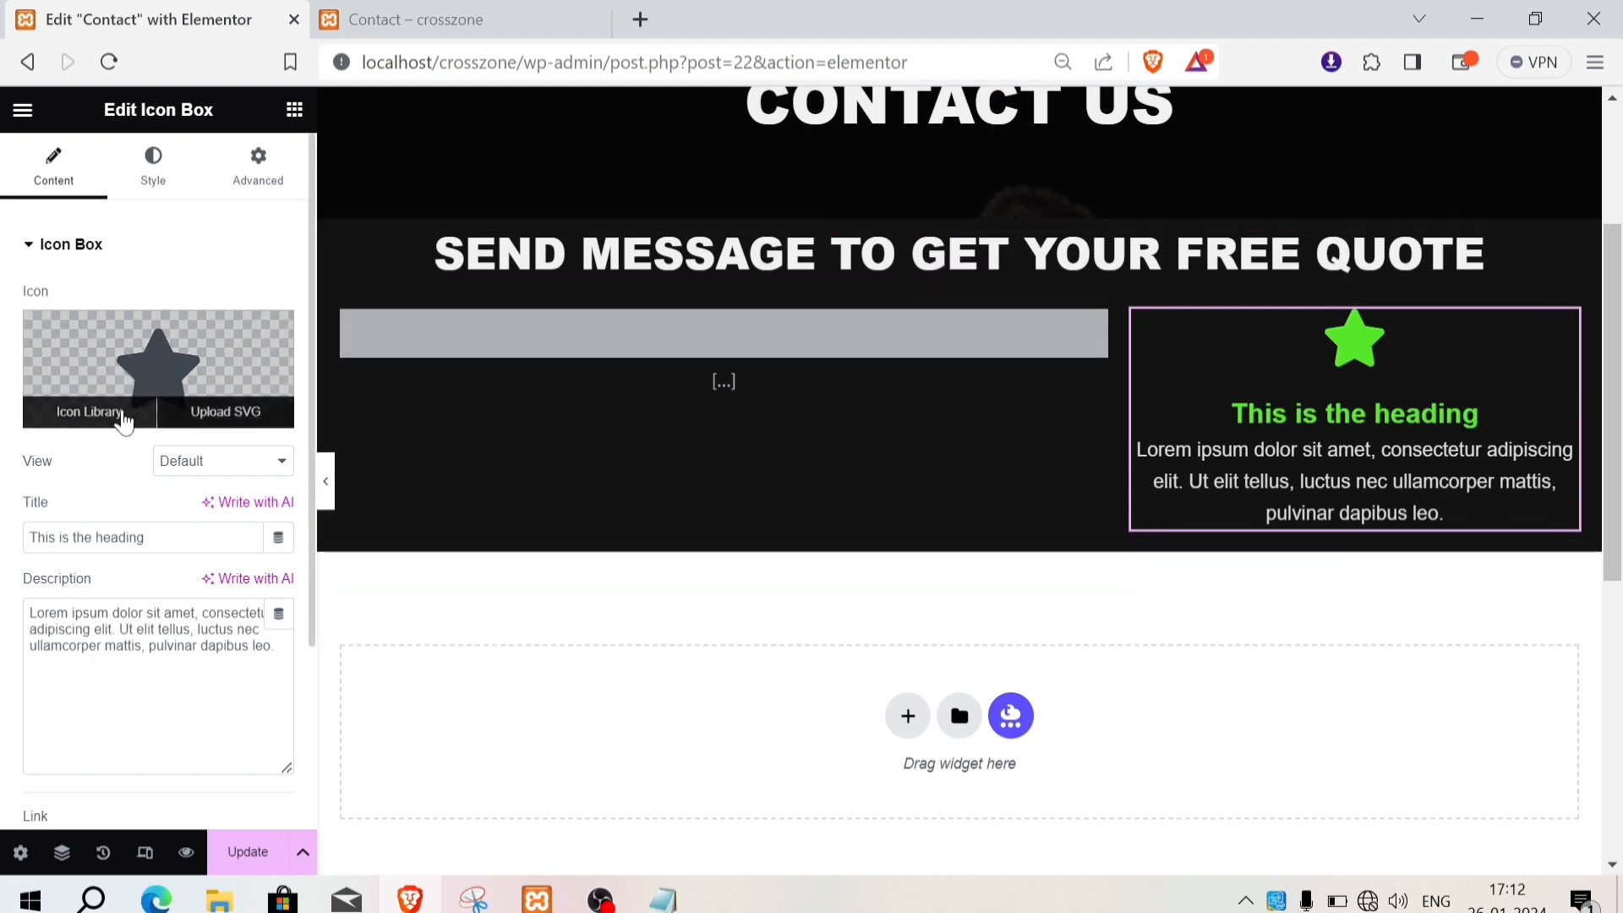
pyautogui.click(122, 414)
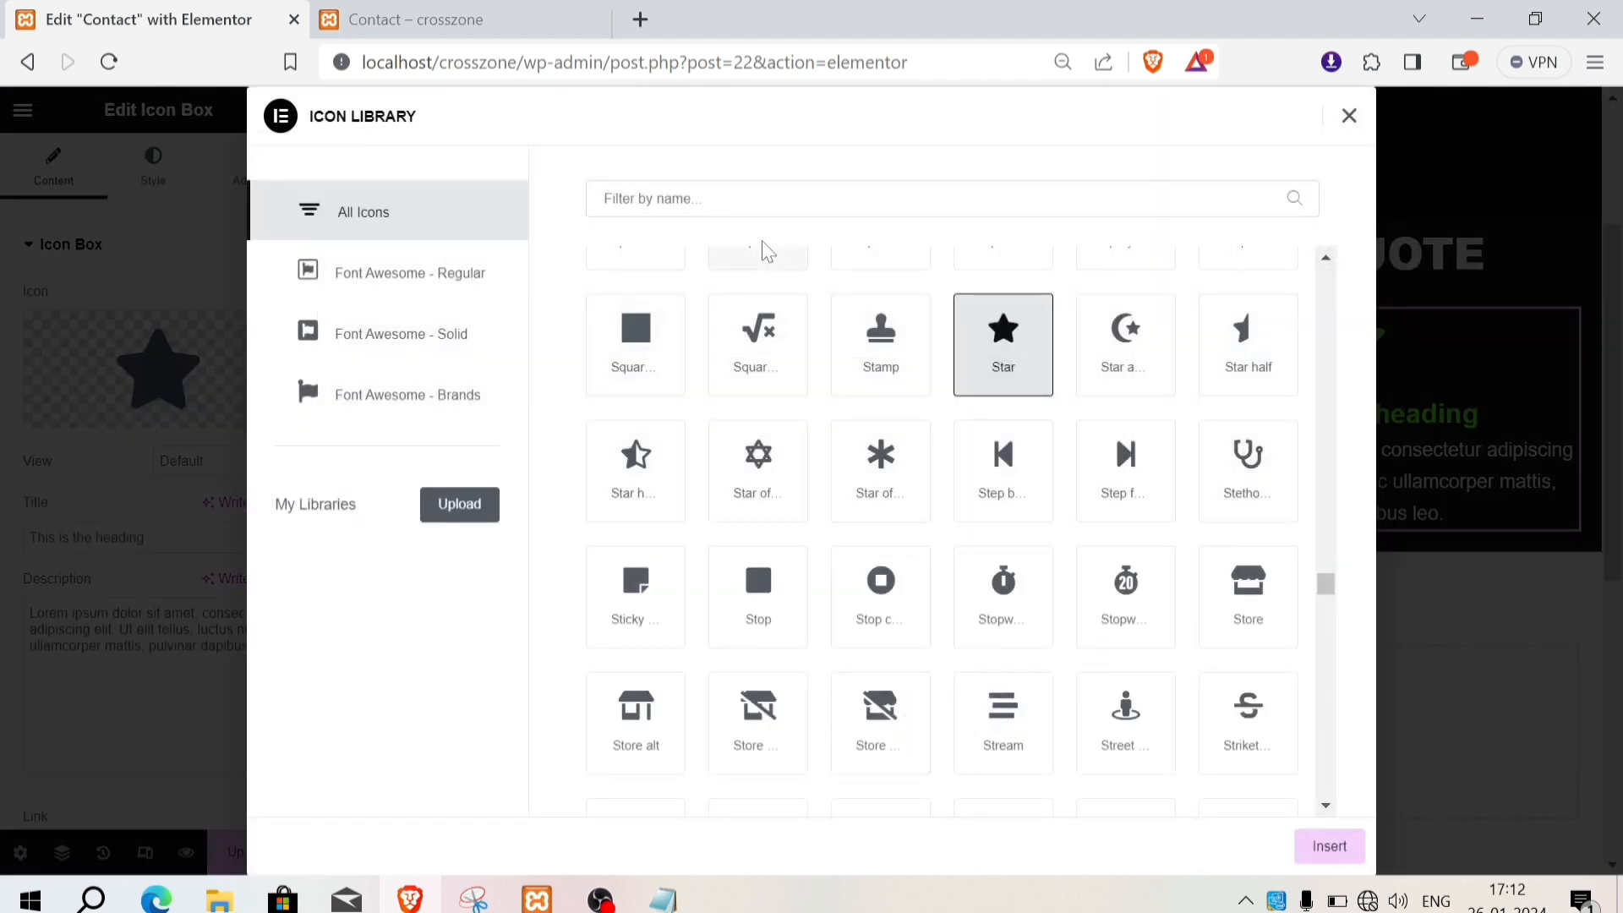
pyautogui.write('MES')
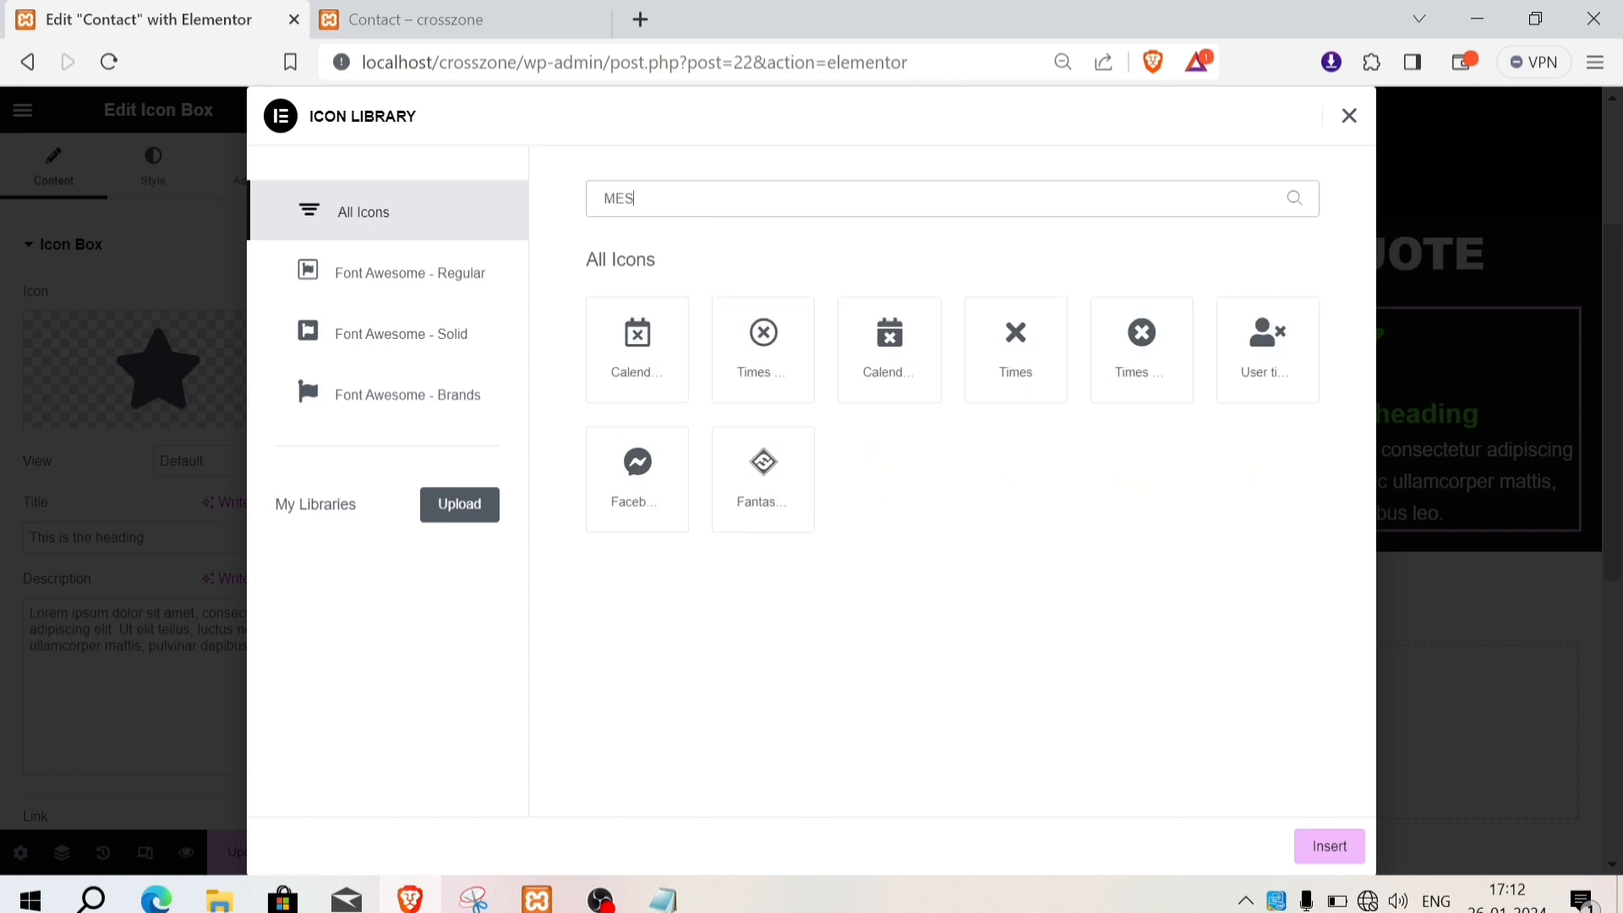
pyautogui.write('S')
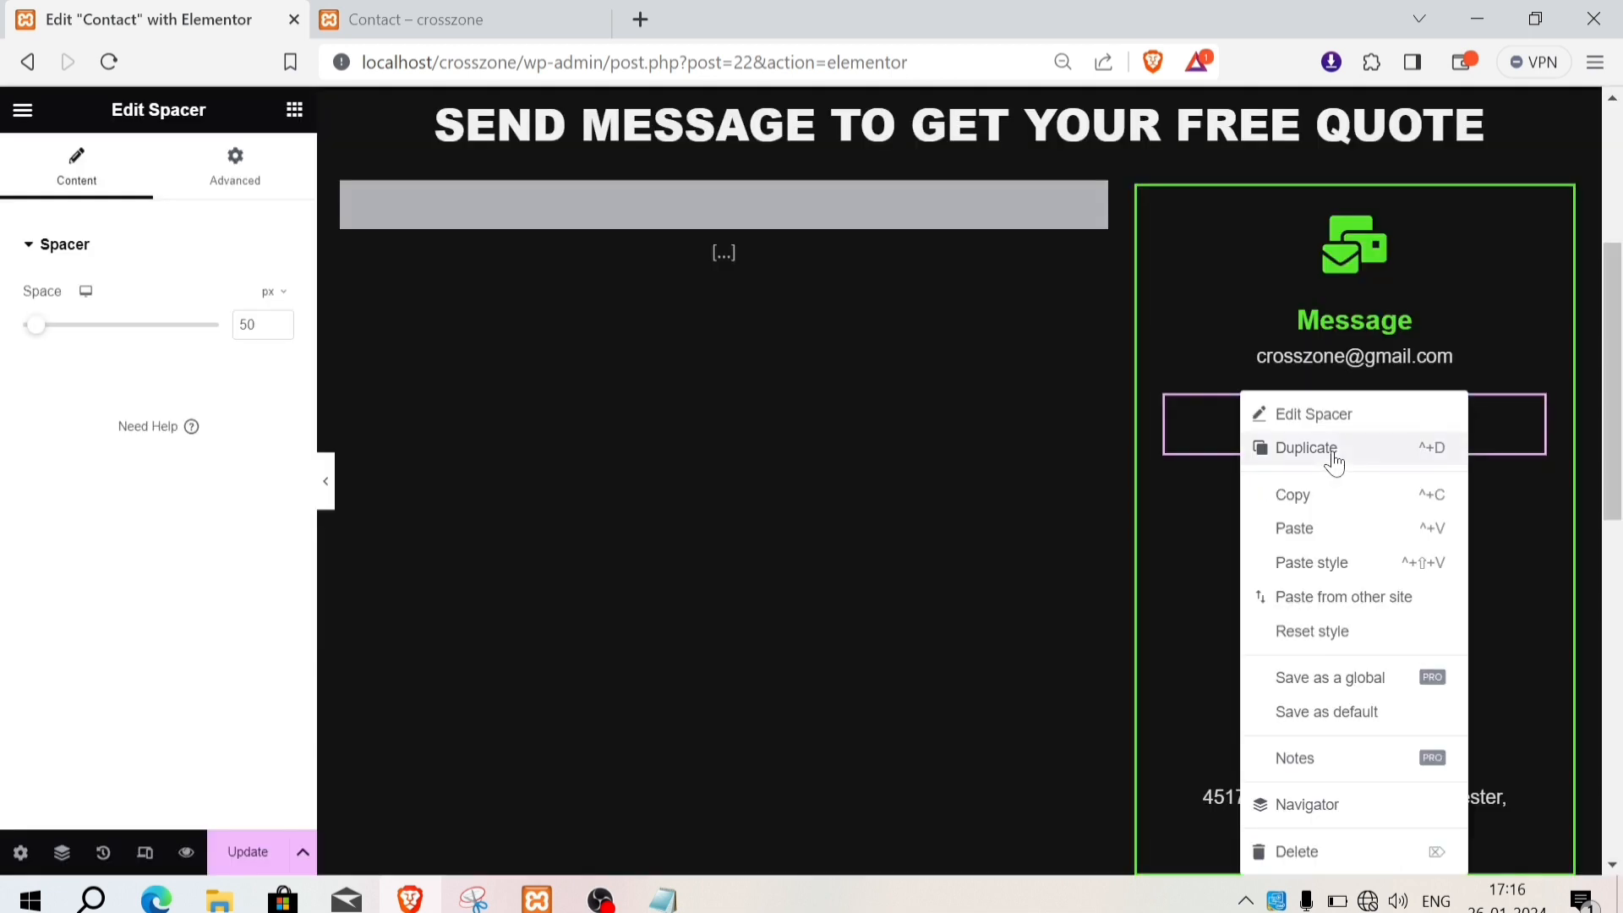
# Step: Duplicate the spacer below the Message box and place the copy between the Call us and location boxes
pyautogui.click(1332, 456)
pyautogui.moveTo(1363, 483); pyautogui.dragTo(1370, 757)
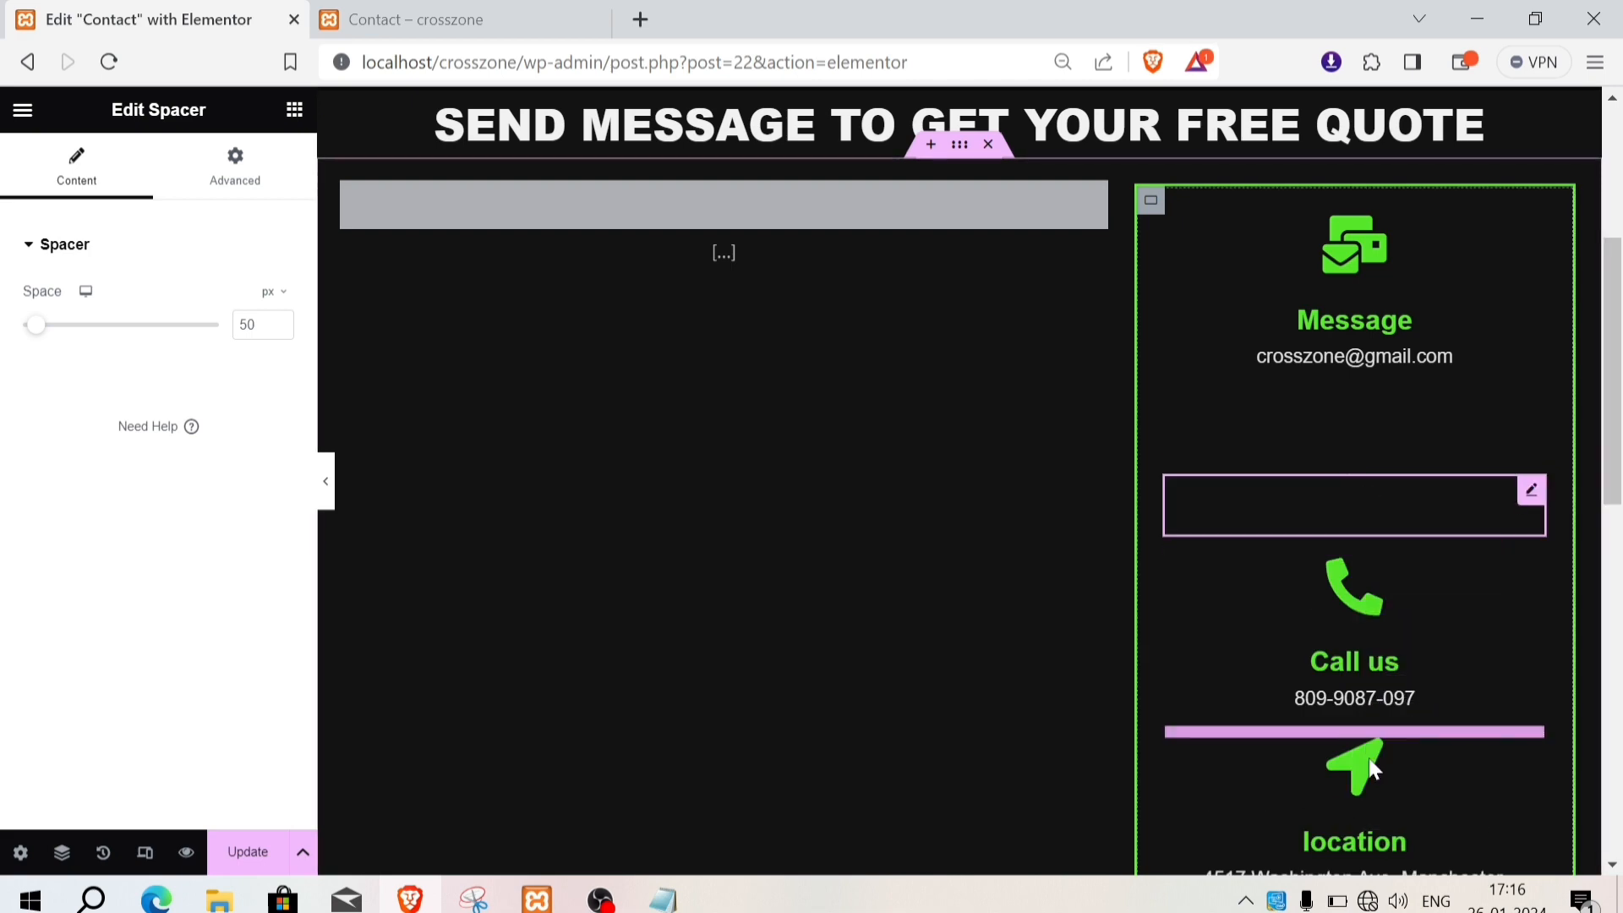
pyautogui.scroll(-3, 1469, 513)
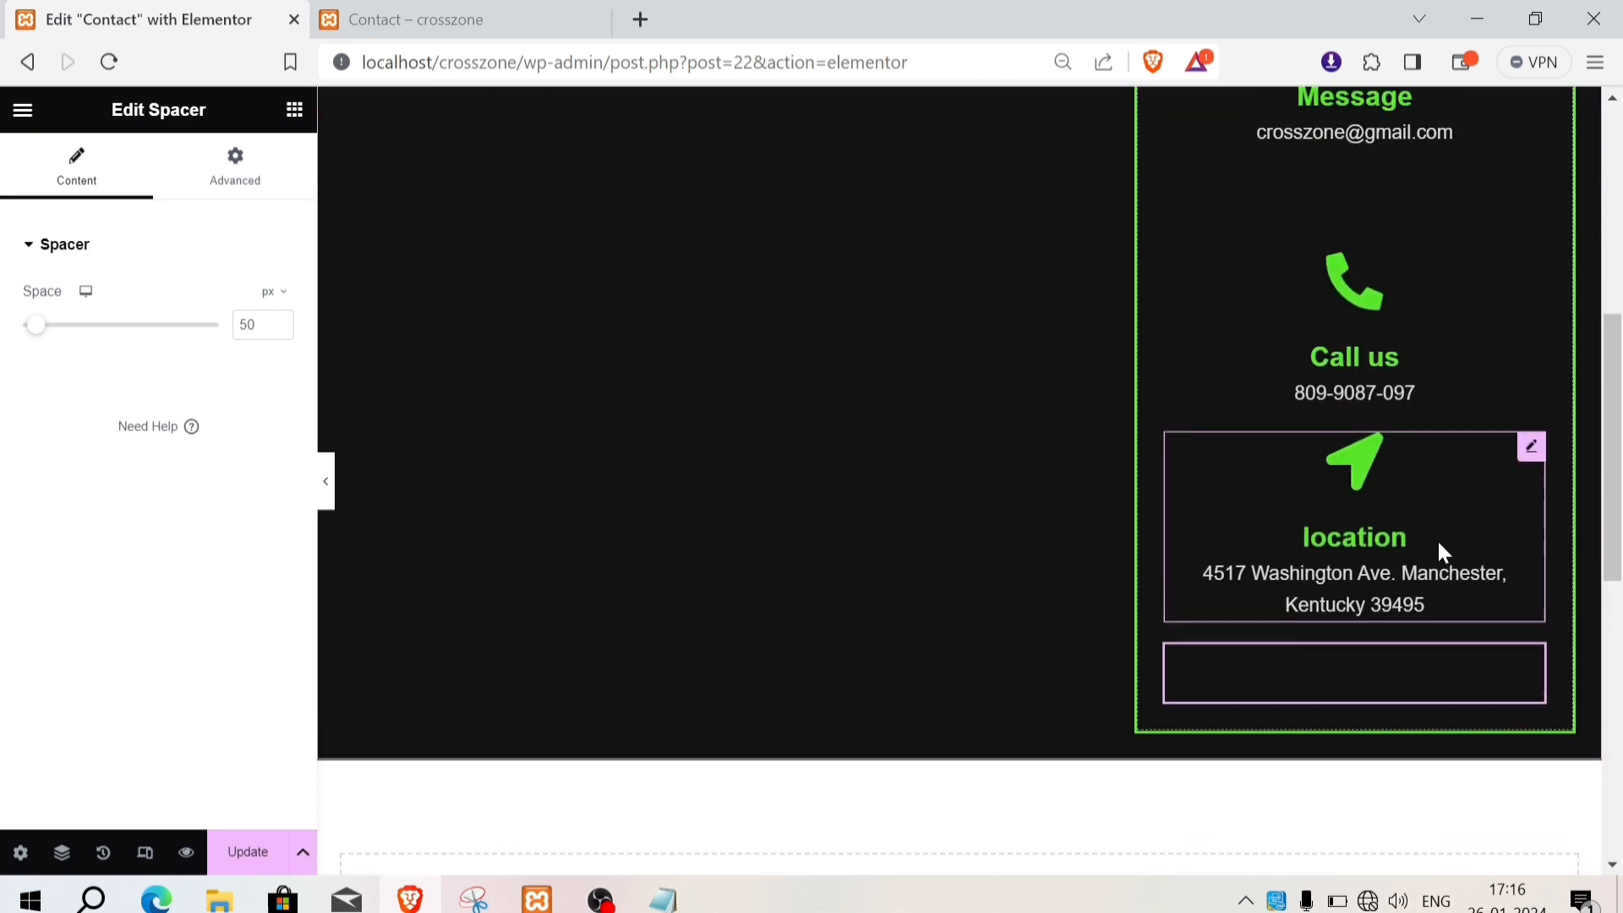
pyautogui.scroll(4, 1437, 539)
pyautogui.scroll(-4, 1437, 540)
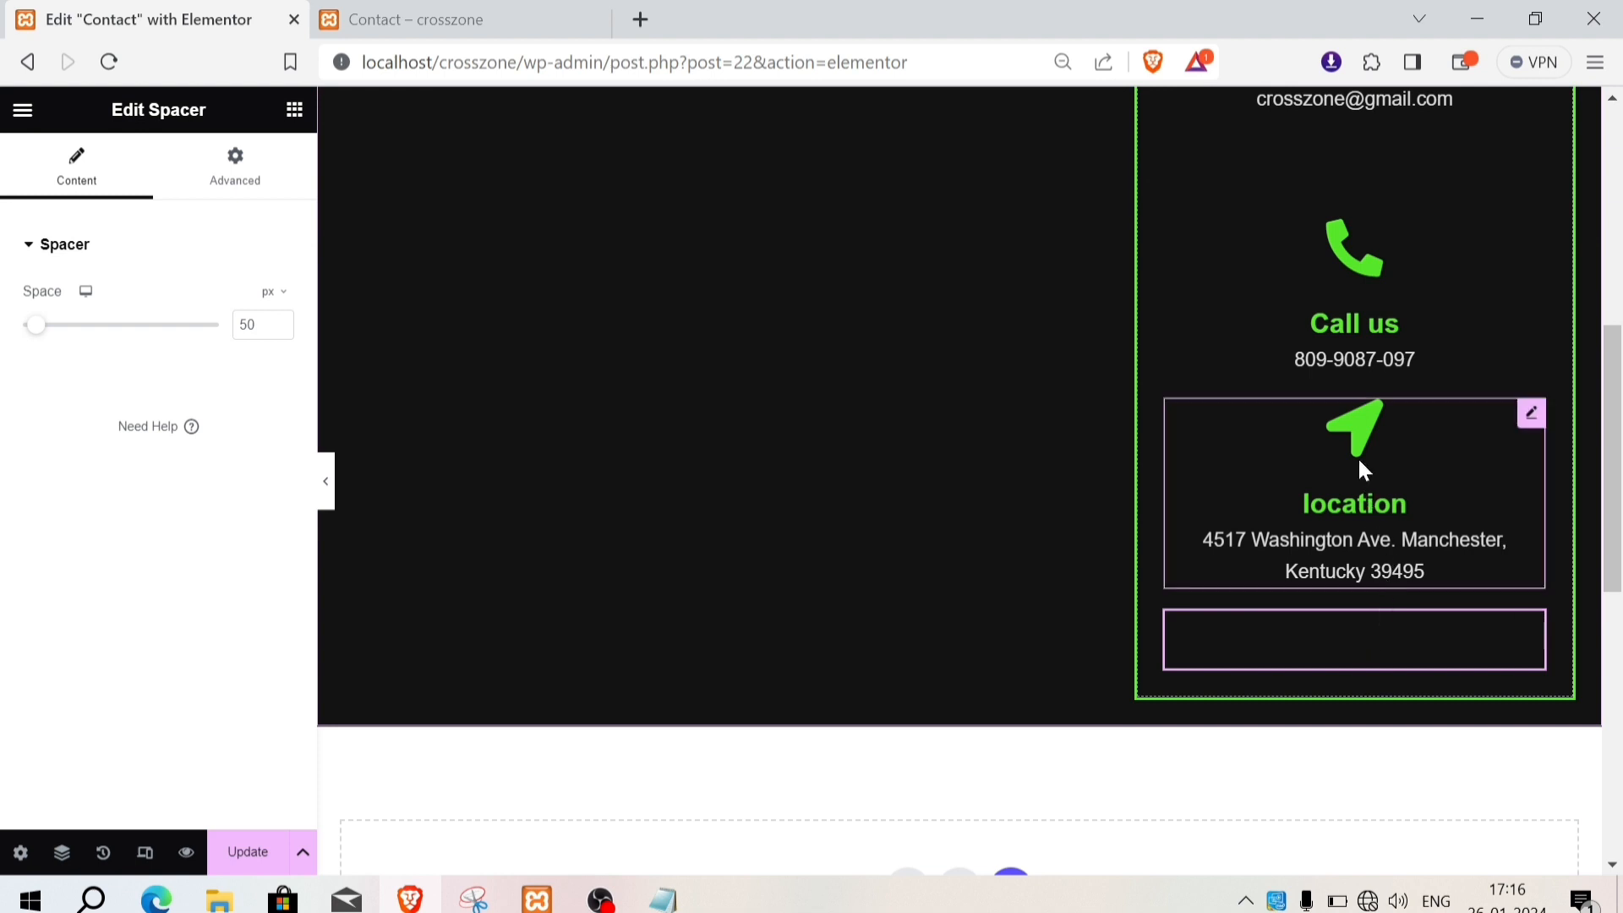
pyautogui.moveTo(1354, 642); pyautogui.dragTo(1362, 416)
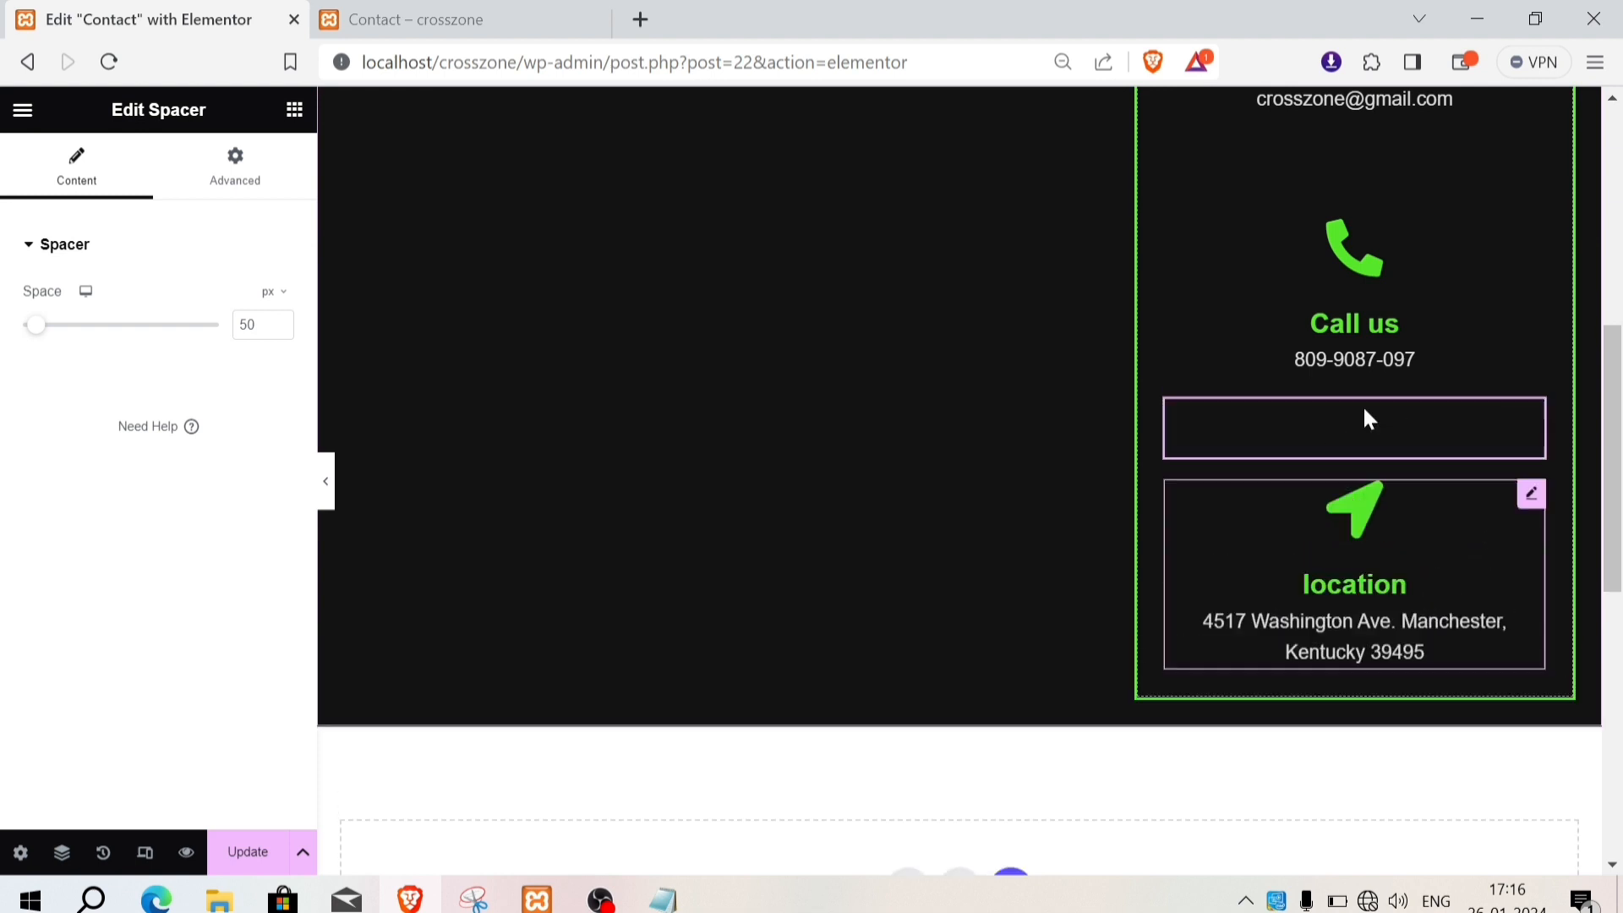
pyautogui.scroll(5, 1363, 422)
pyautogui.scroll(-2, 1369, 549)
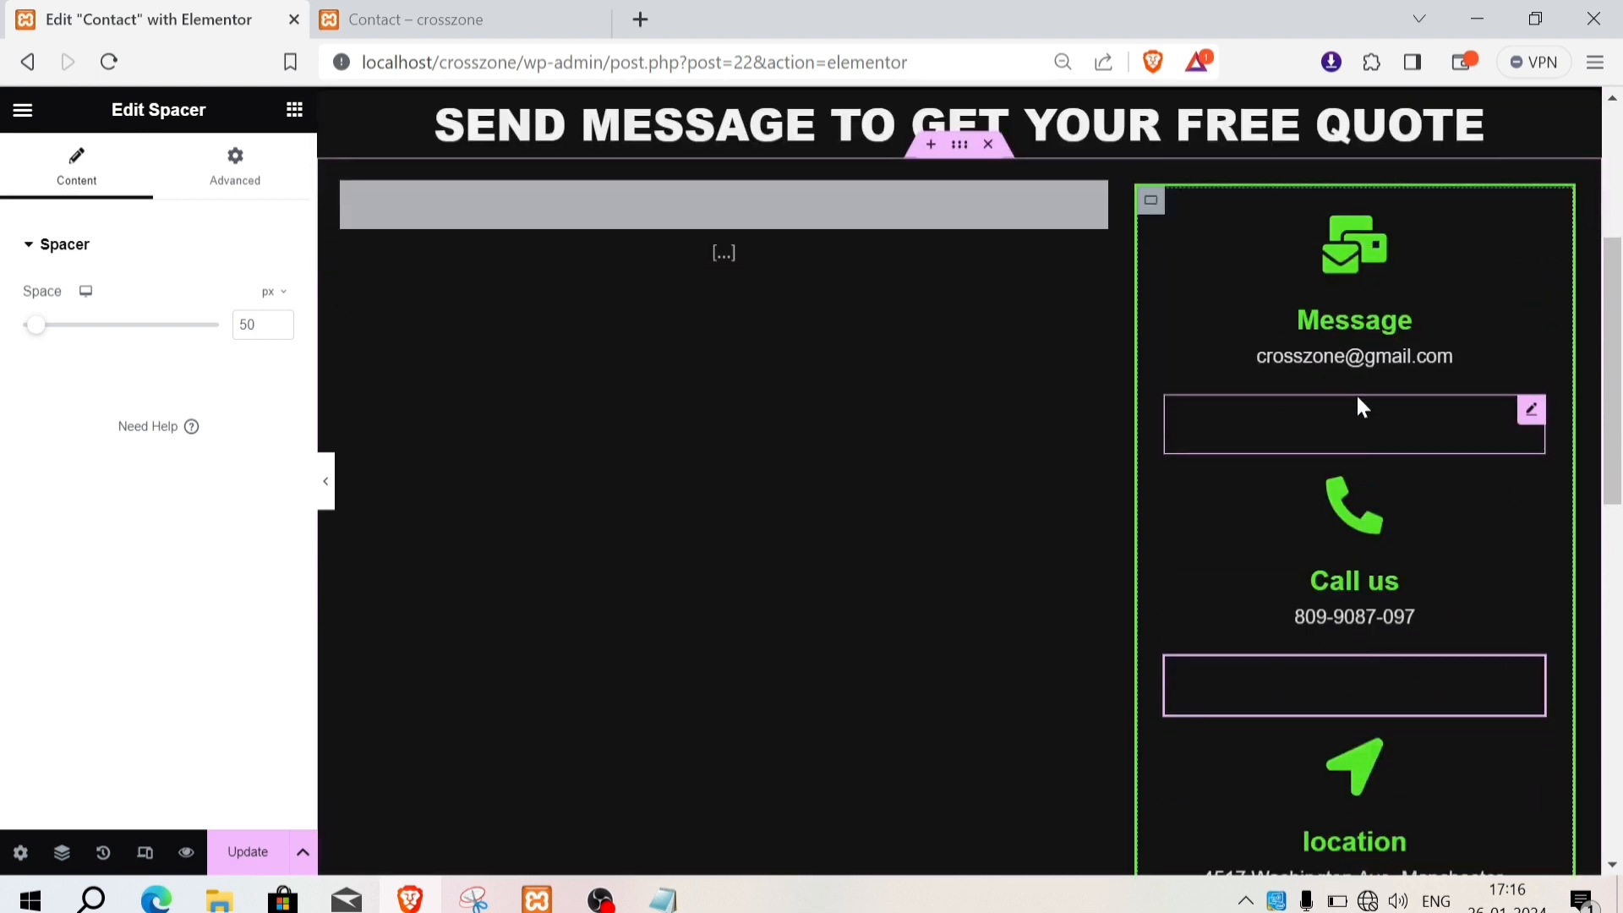
pyautogui.scroll(-3, 1383, 733)
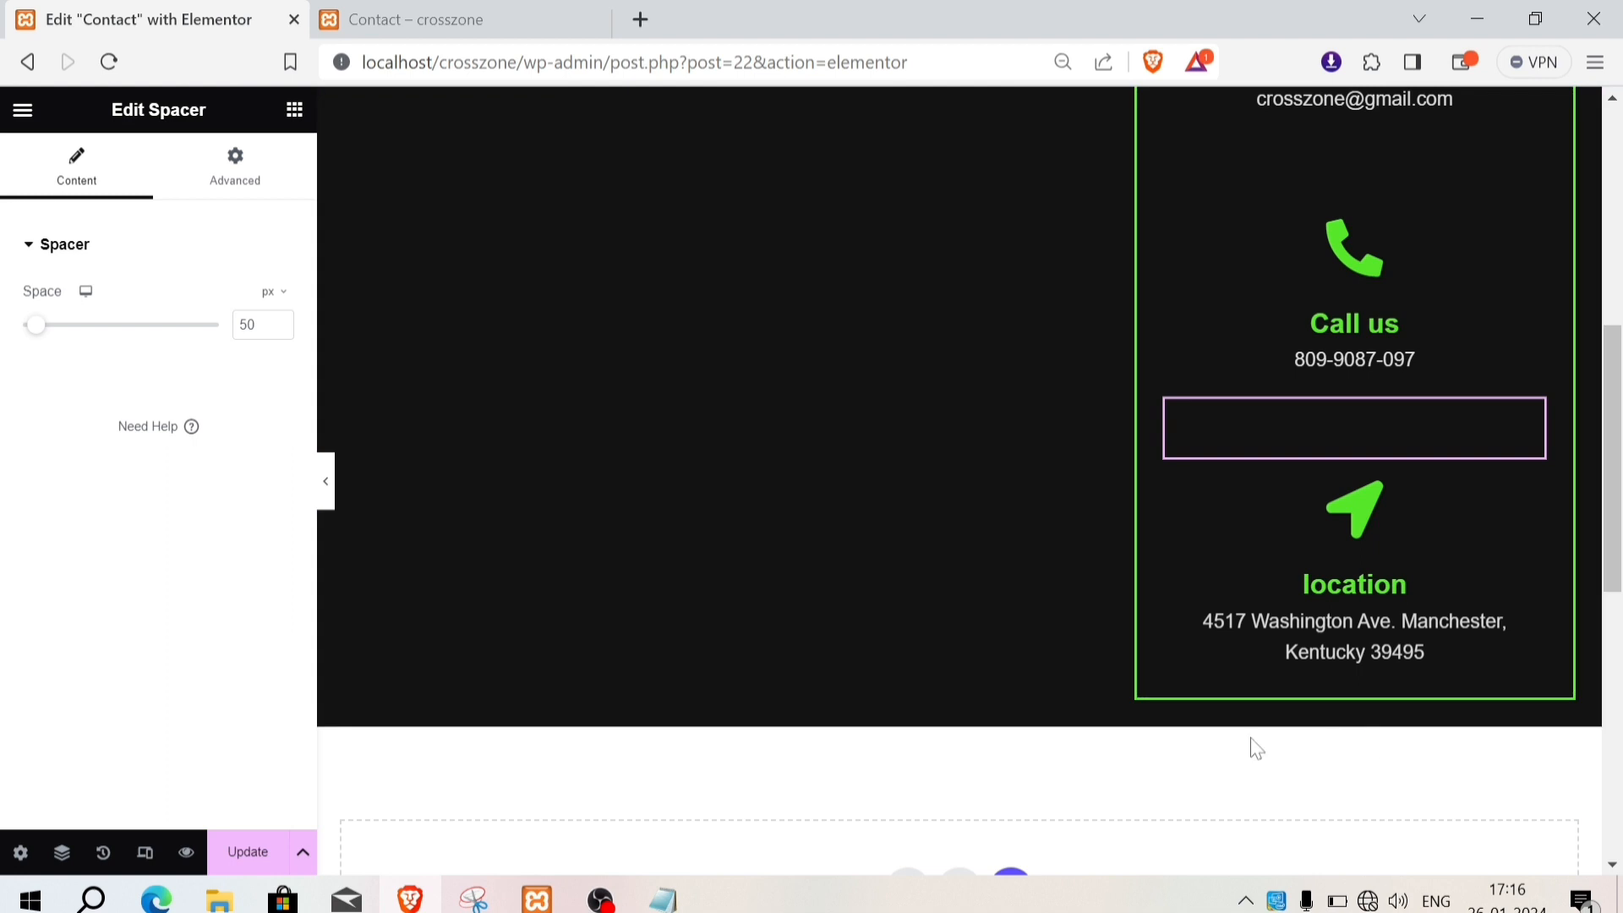
# Step: Update the Contact page and reload its live version to check the contact details column beside the form
pyautogui.click(252, 853)
pyautogui.scroll(5, 1086, 483)
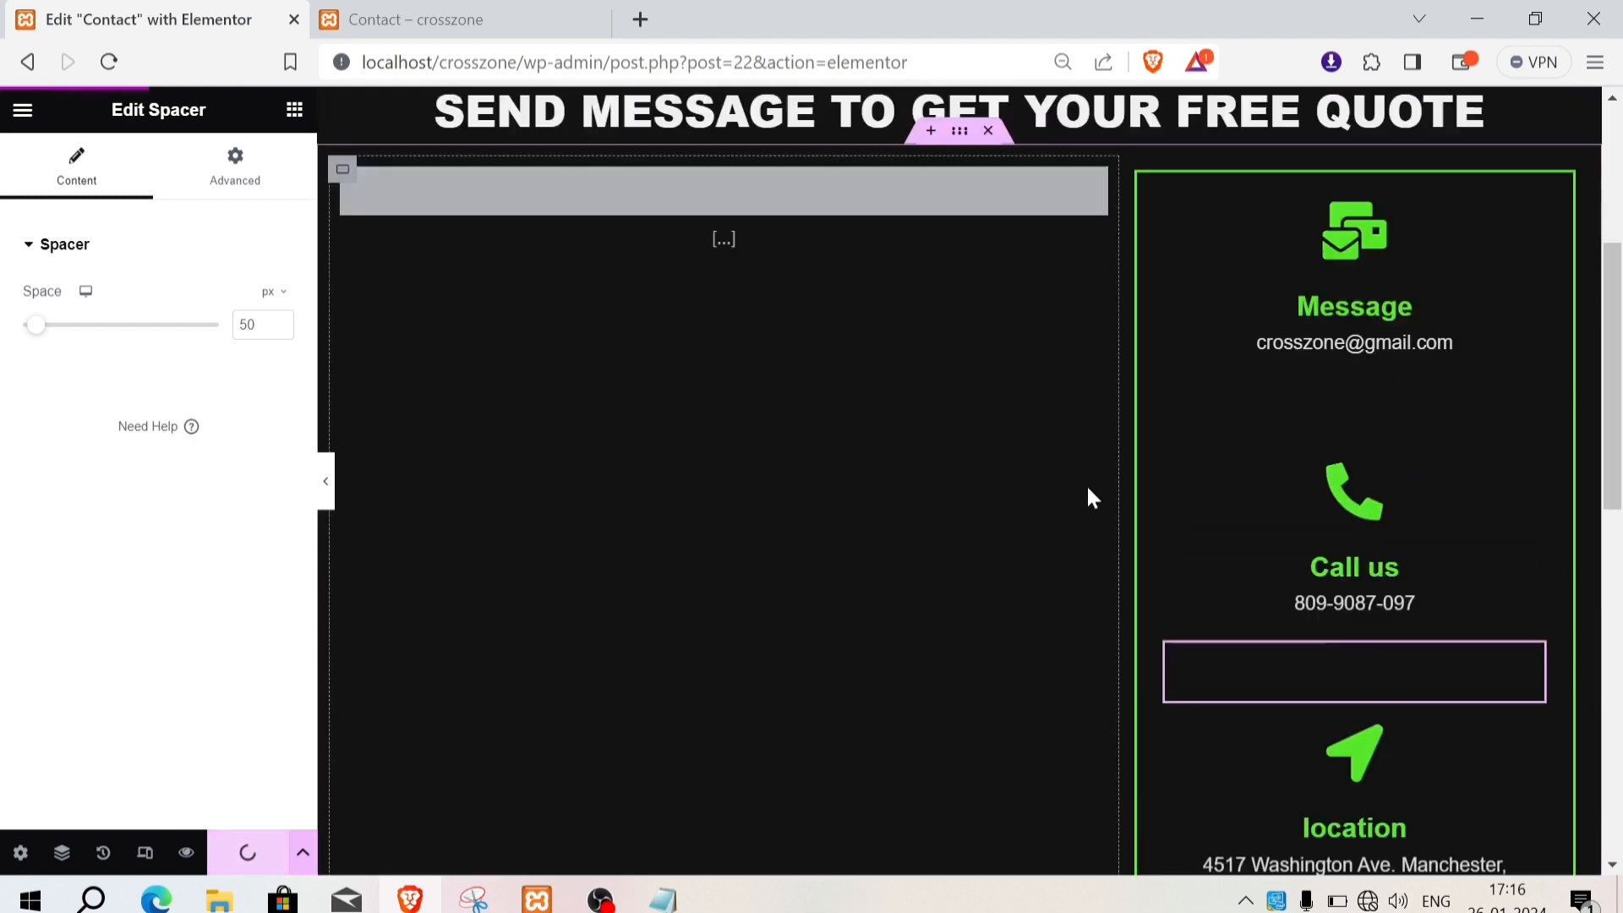
pyautogui.scroll(3, 695, 319)
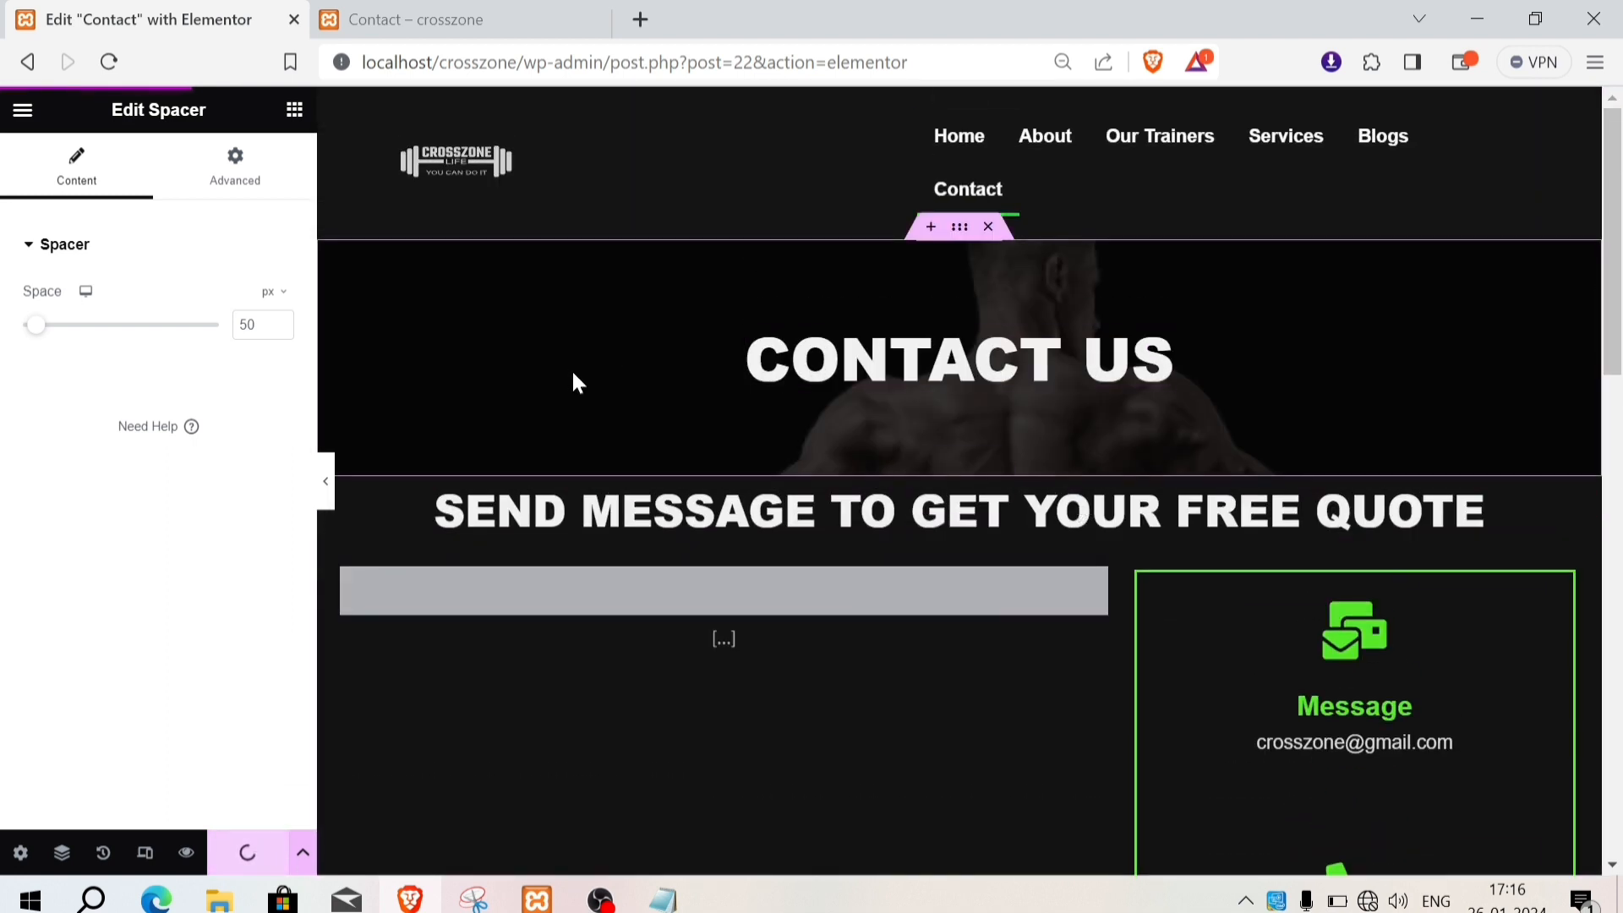
pyautogui.scroll(-3, 642, 440)
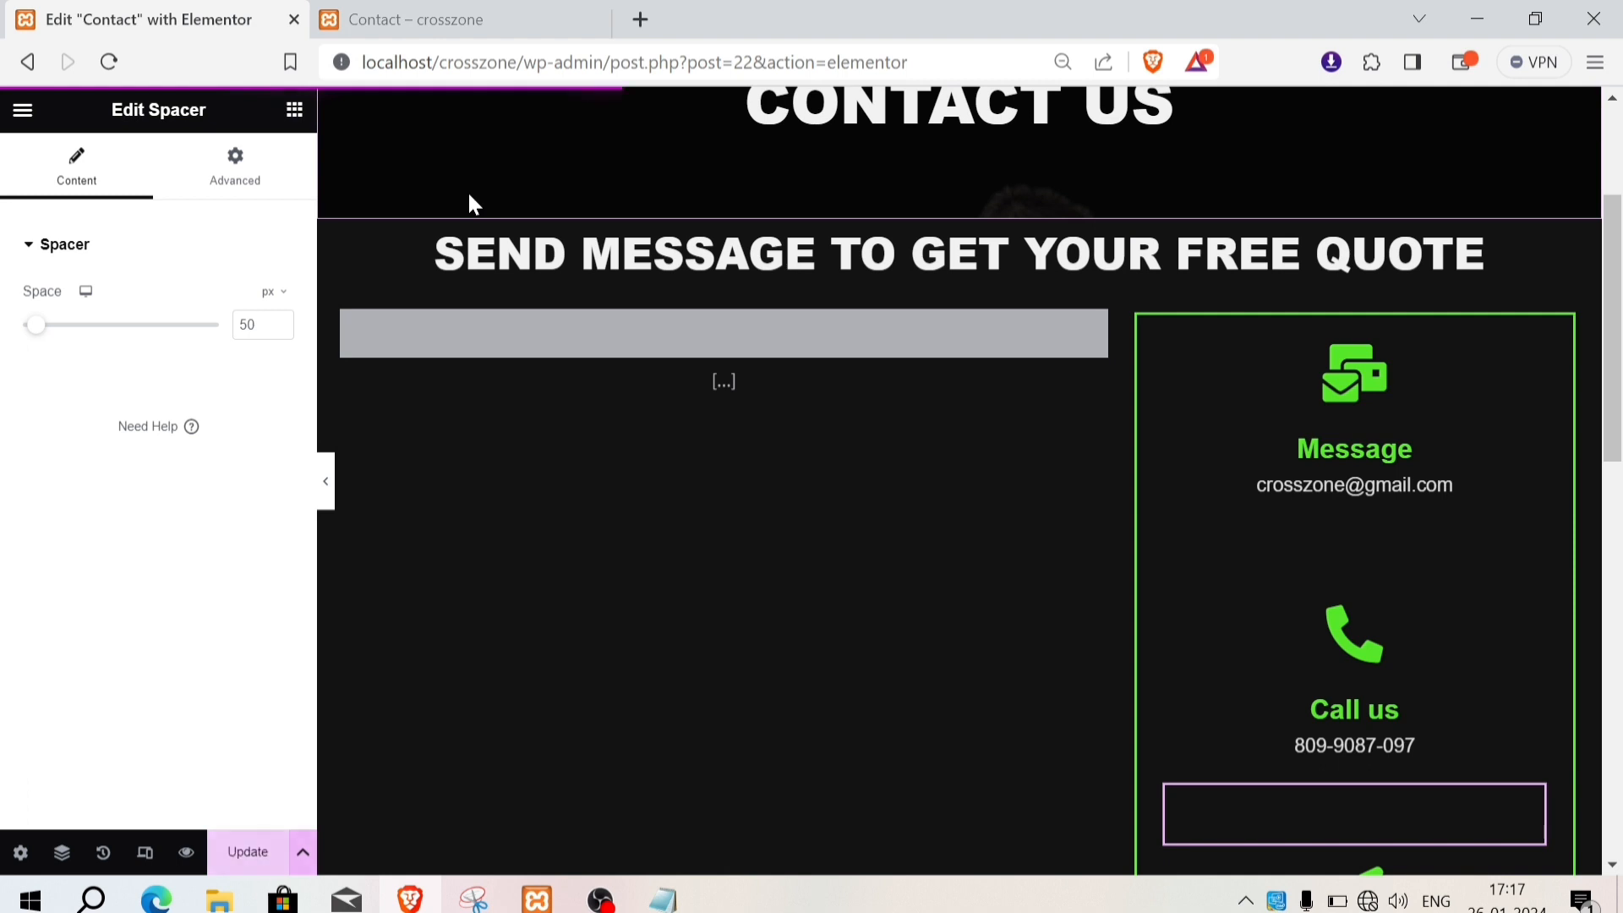
pyautogui.click(384, 10)
pyautogui.click(108, 62)
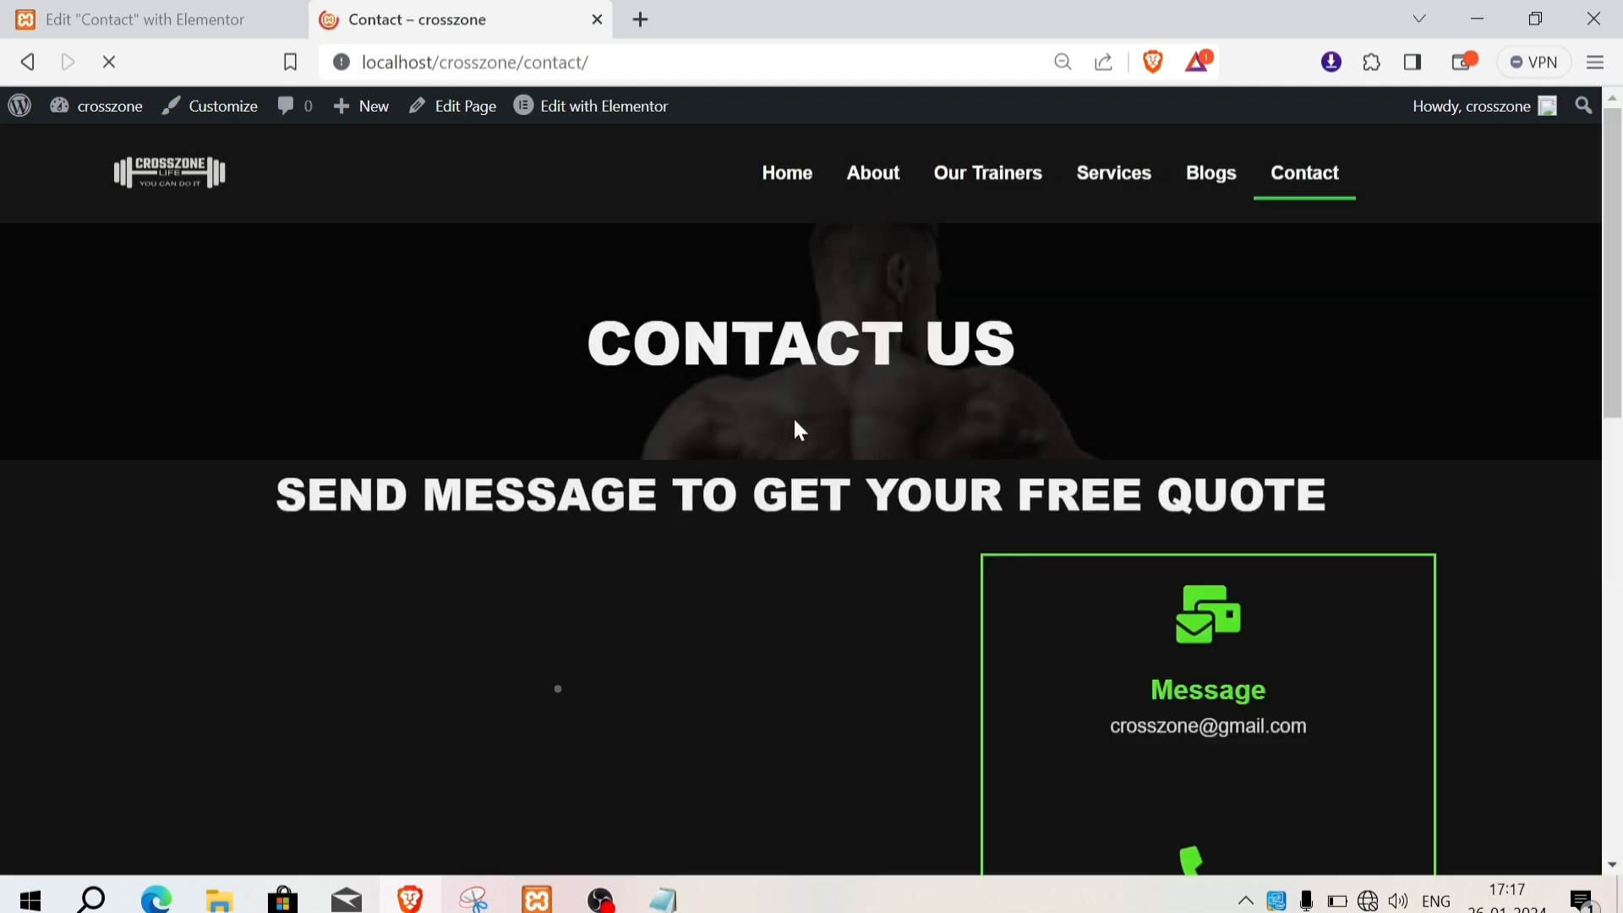
pyautogui.scroll(-5, 962, 613)
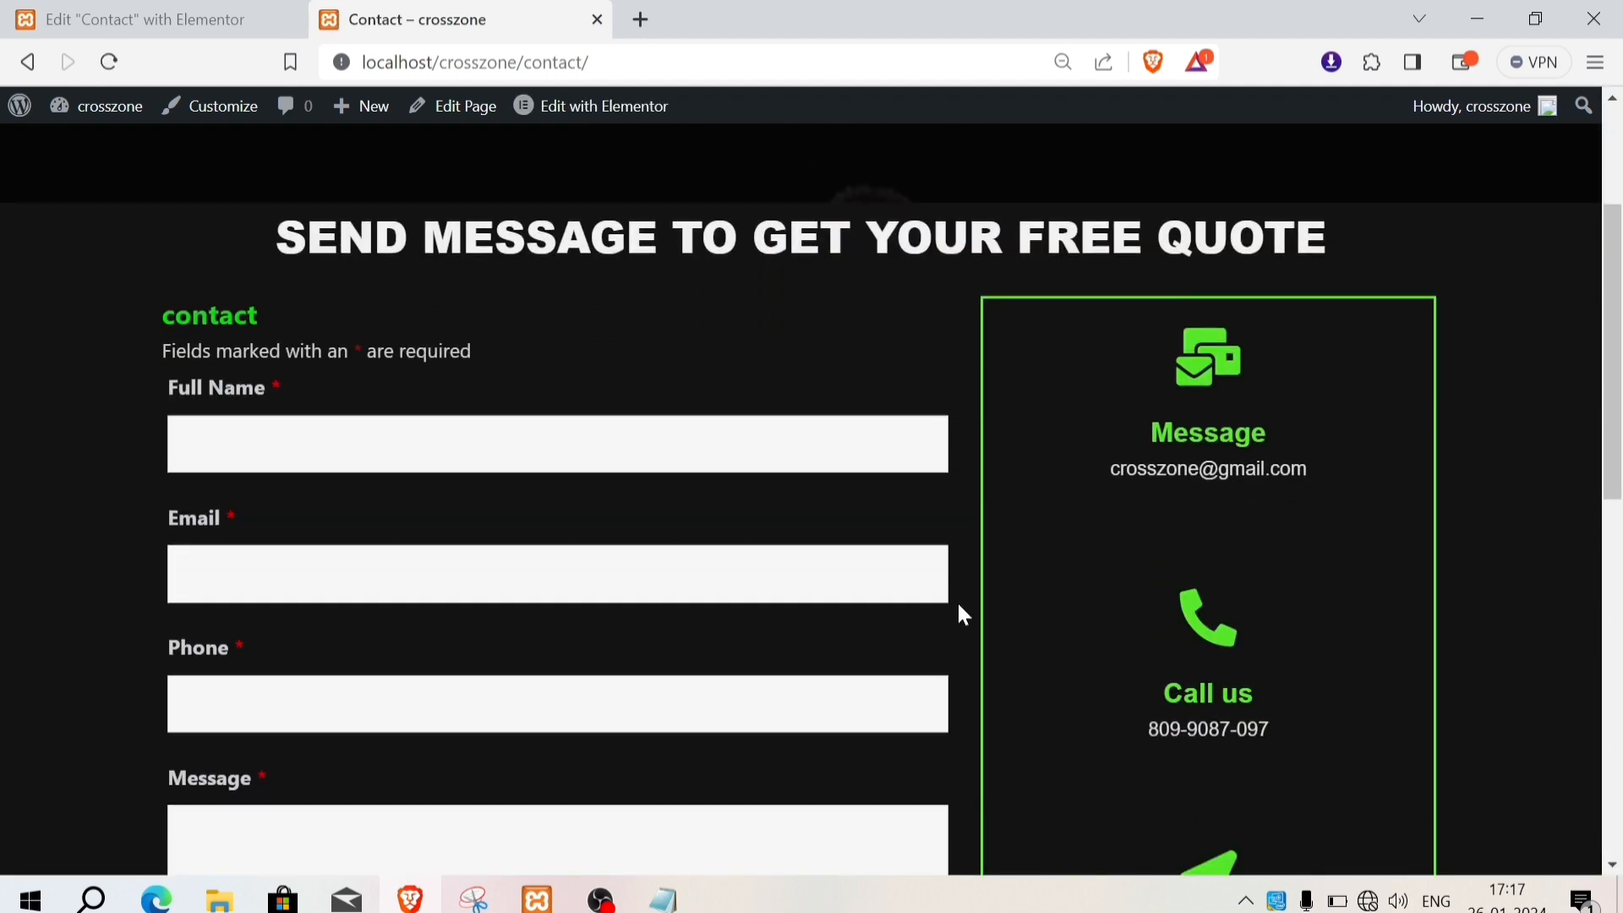
# Step: Examine the live Contact page from the banner to the footer, comparing the form's layout with the bordered contact details column
pyautogui.scroll(-3, 958, 607)
pyautogui.scroll(6, 952, 607)
pyautogui.scroll(-11, 950, 607)
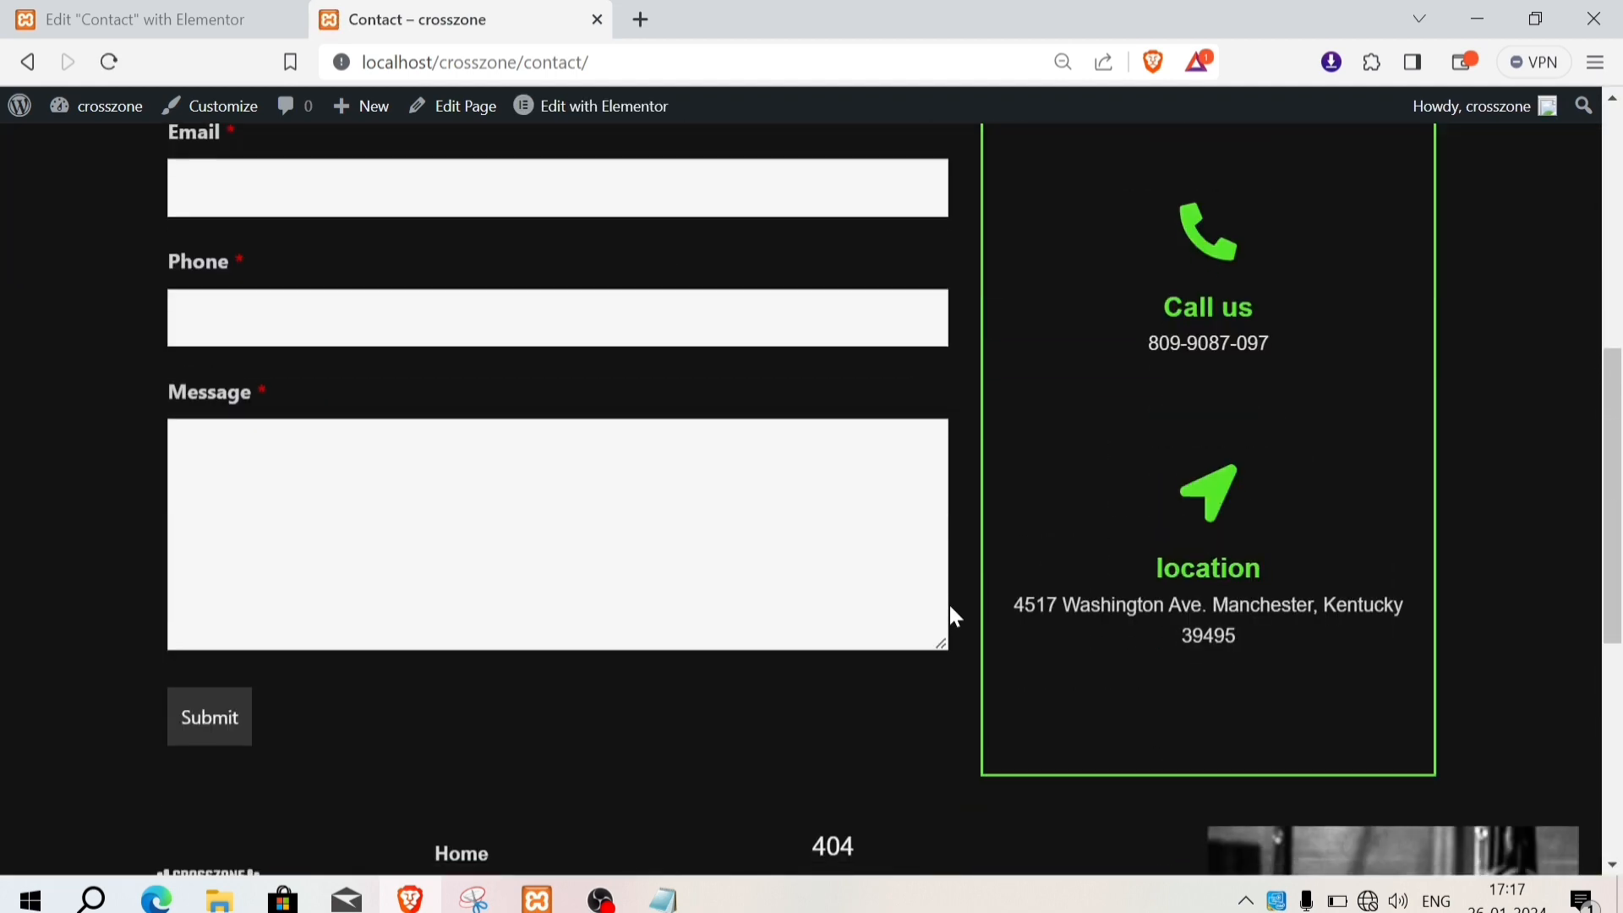
pyautogui.scroll(-2, 953, 616)
pyautogui.scroll(13, 953, 616)
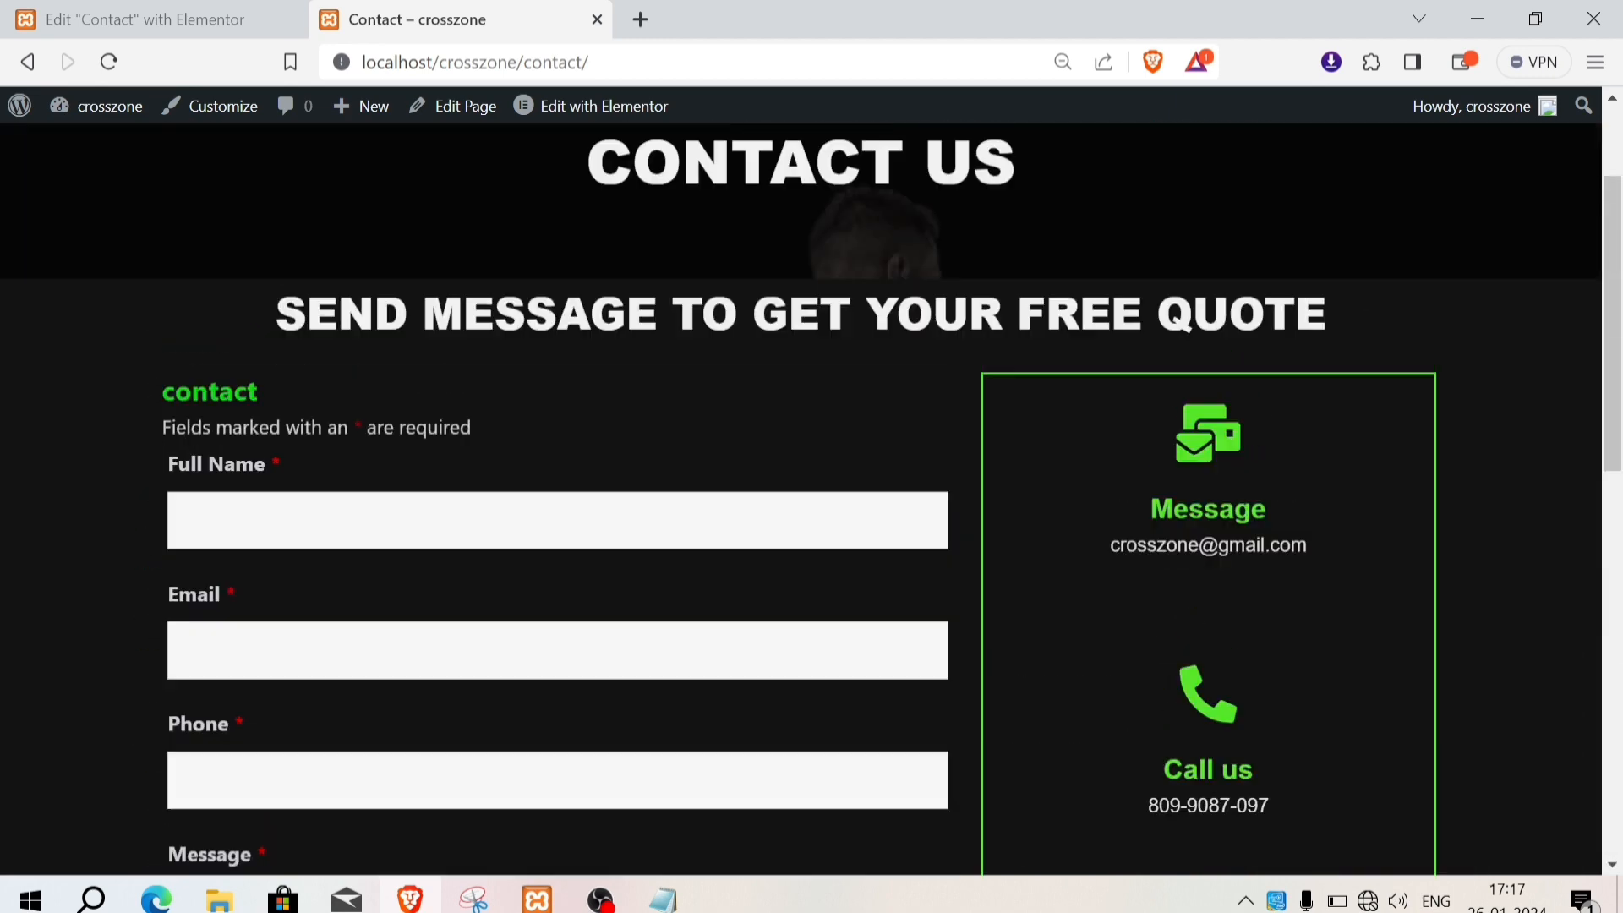
pyautogui.scroll(-3, 953, 616)
pyautogui.scroll(6, 946, 605)
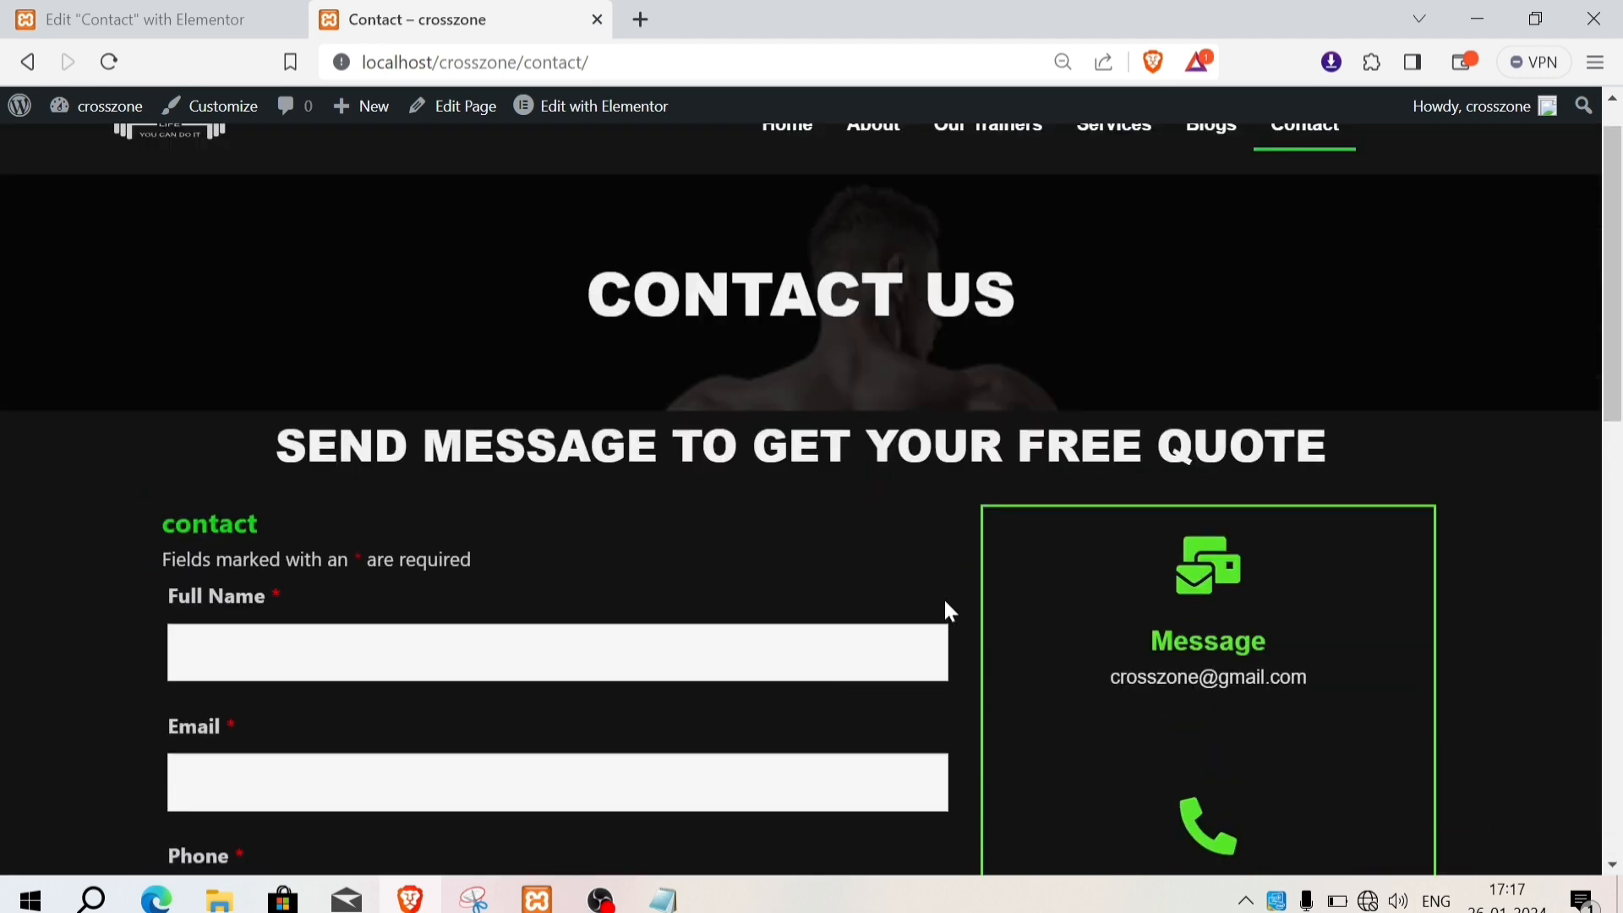
pyautogui.scroll(-5, 944, 599)
pyautogui.scroll(-9, 950, 607)
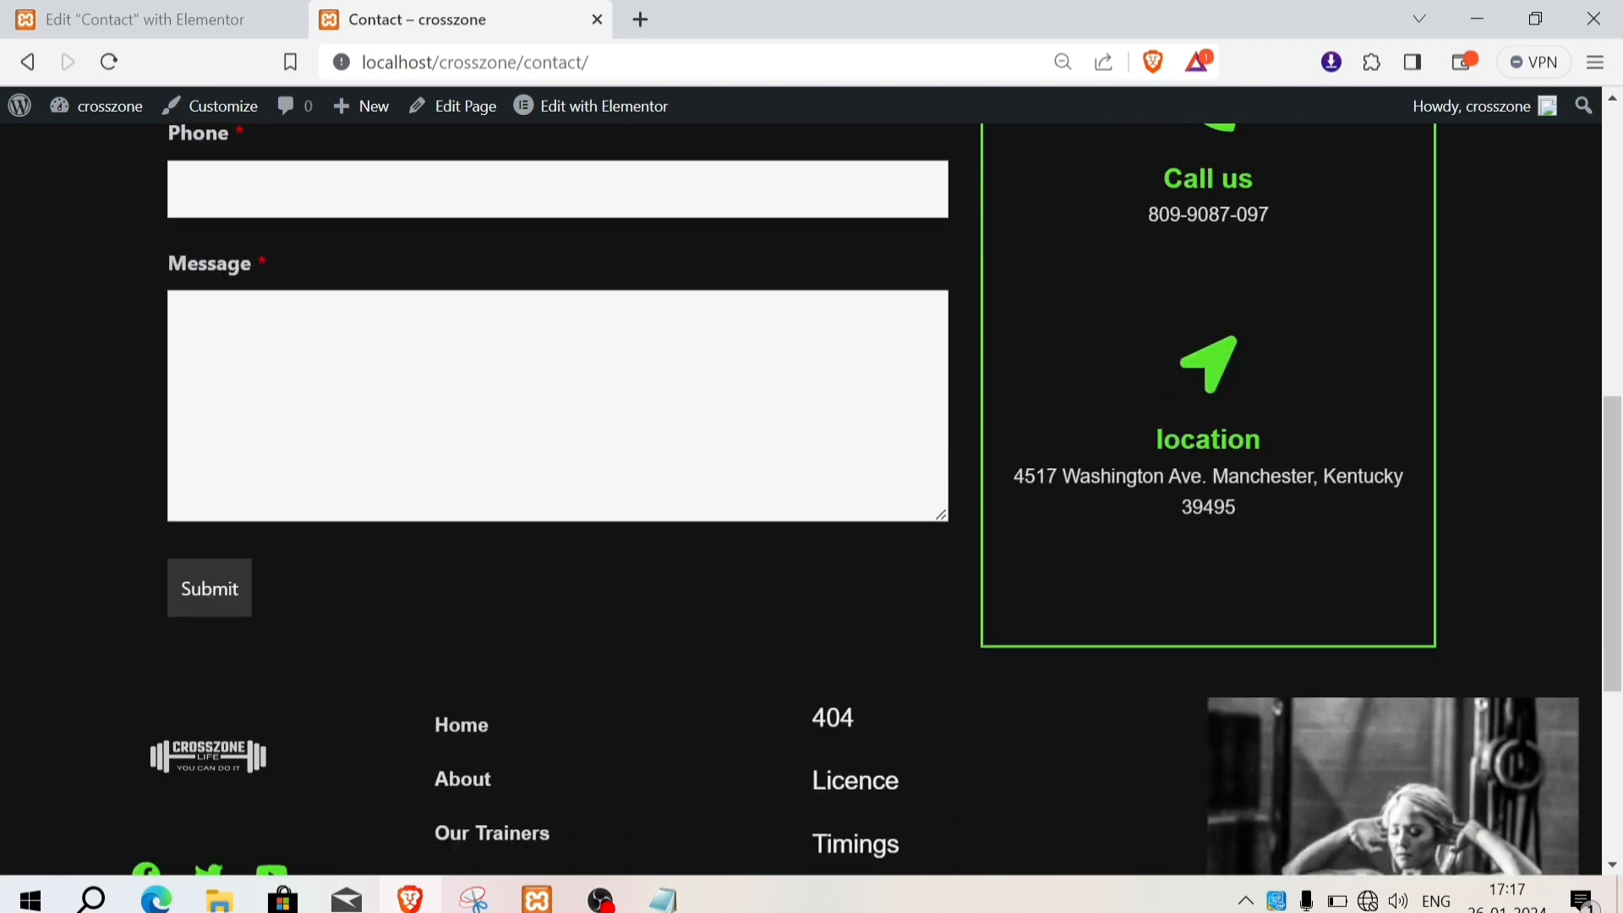
pyautogui.scroll(12, 945, 598)
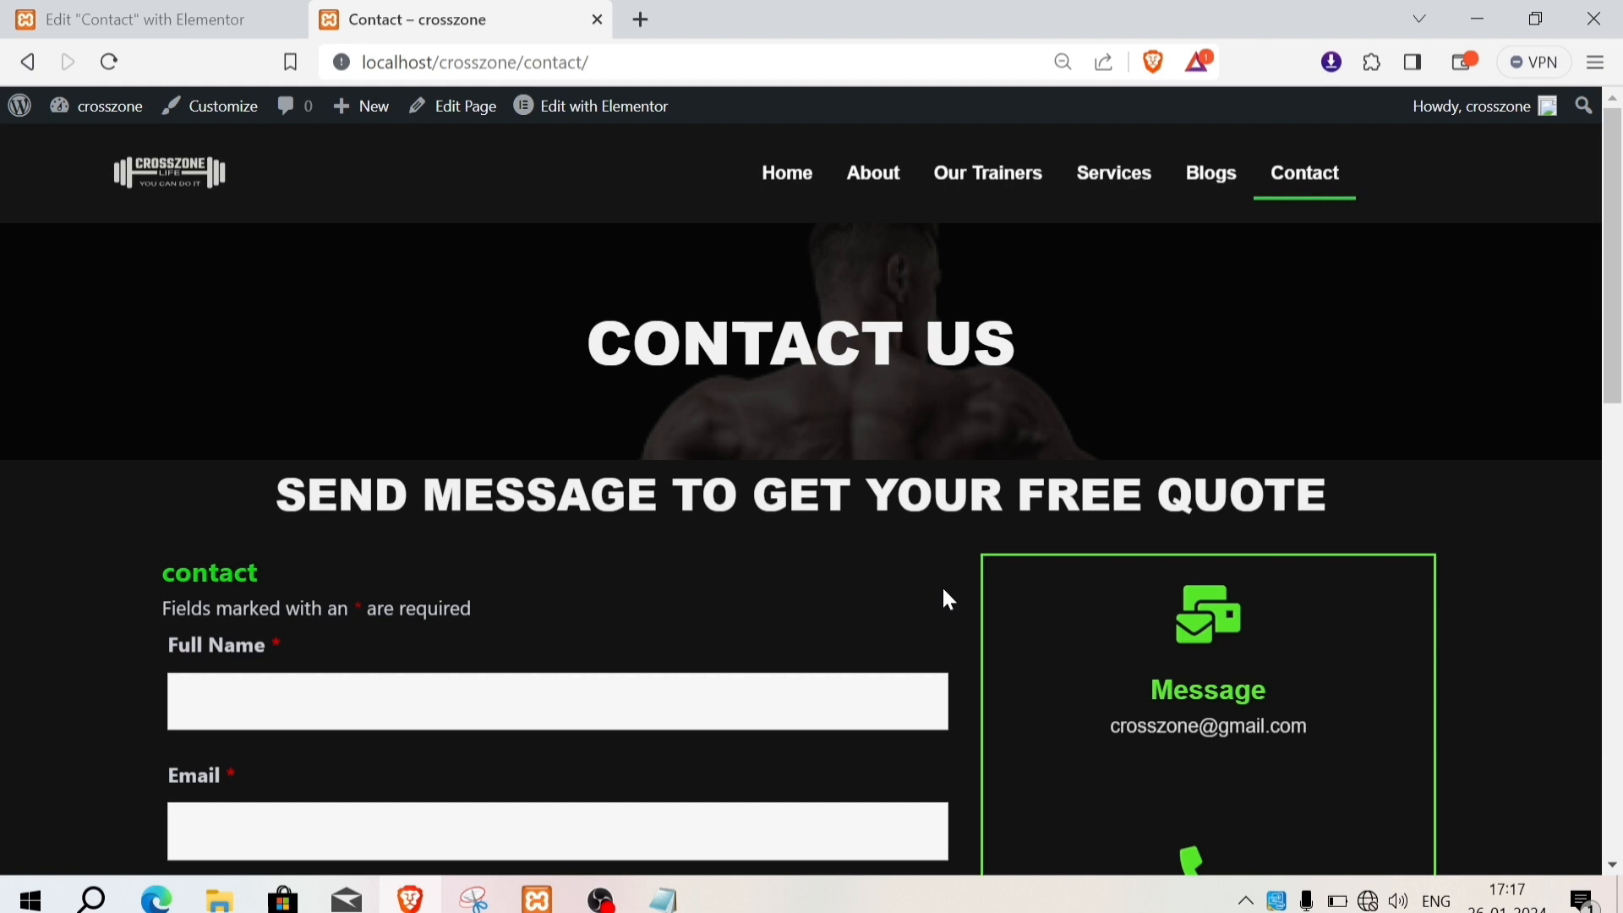
pyautogui.scroll(-7, 943, 590)
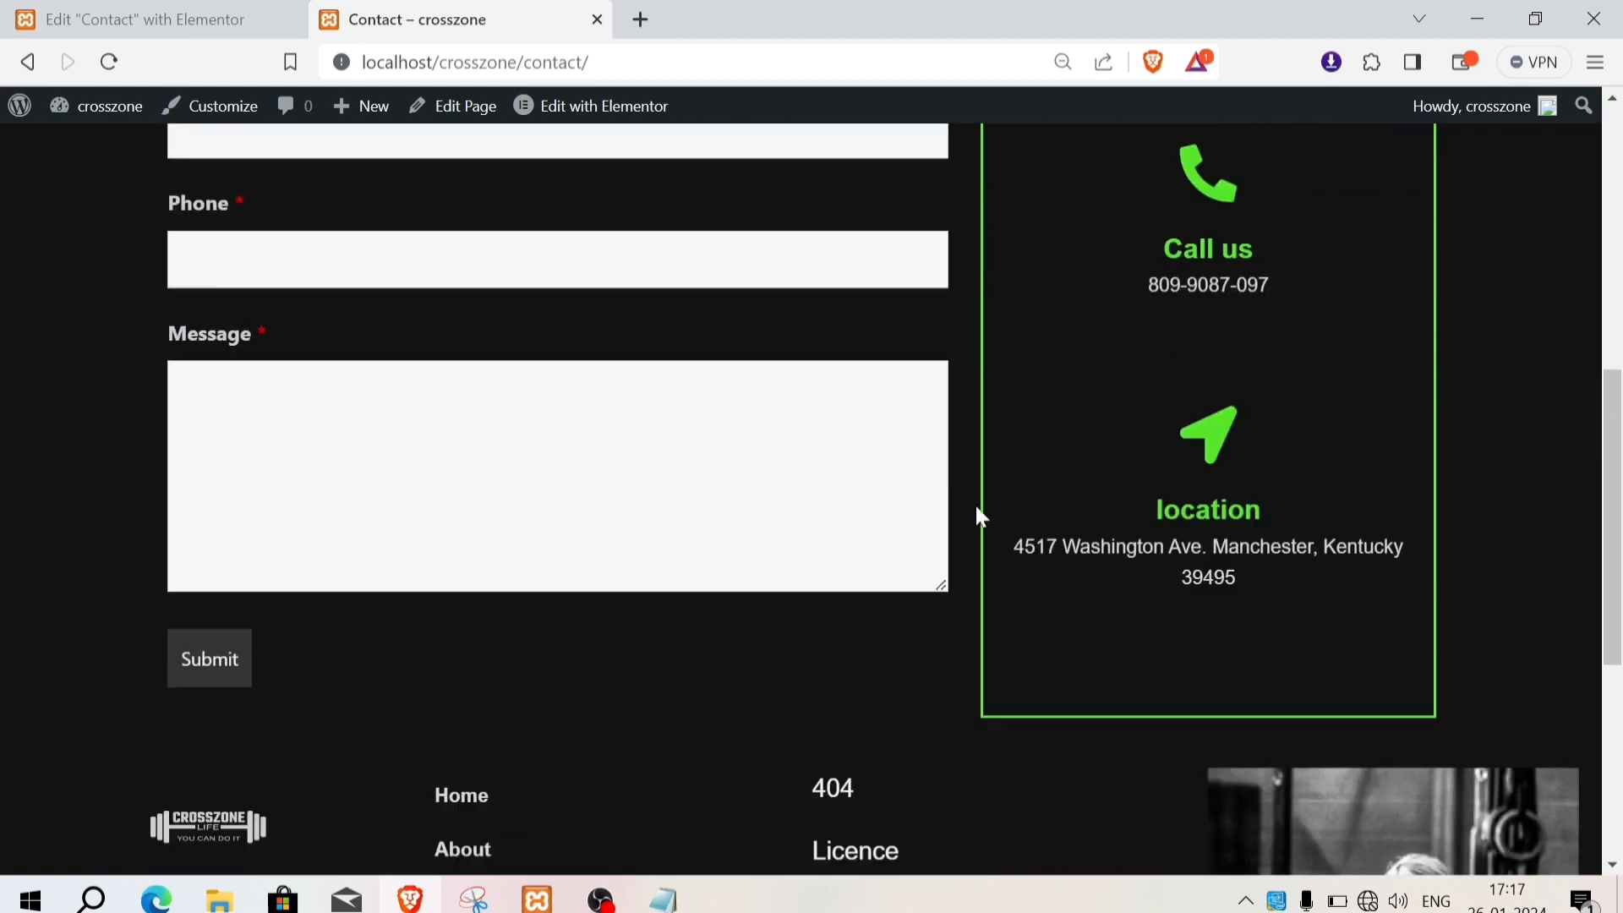
pyautogui.scroll(-4, 980, 516)
pyautogui.scroll(10, 979, 517)
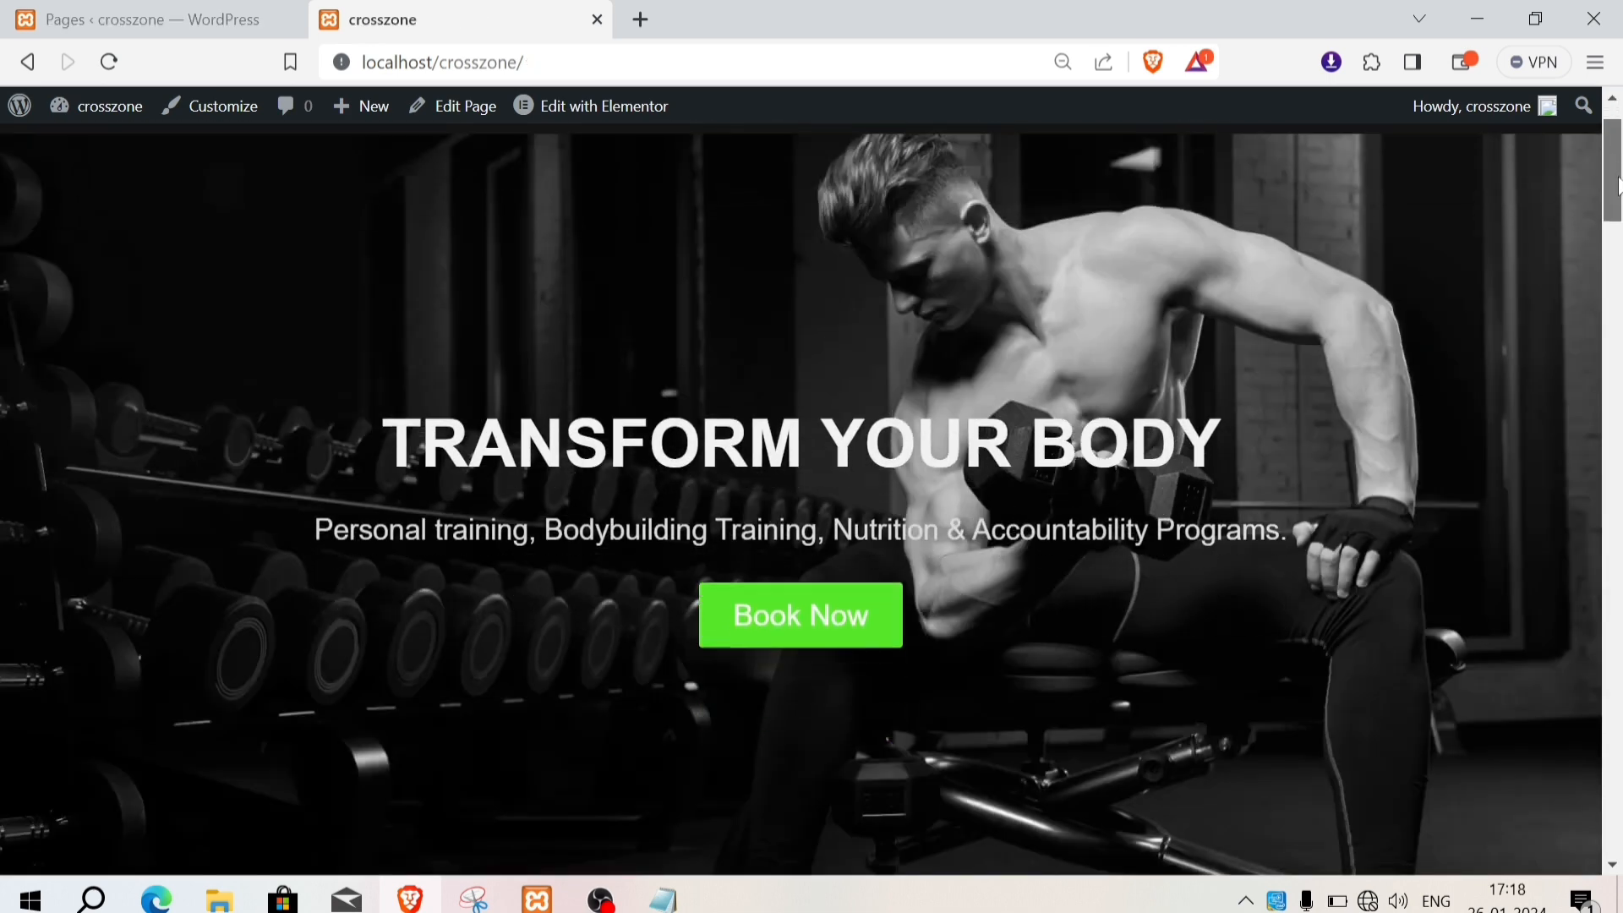
# Step: Review the live Home page from the hero section to the footer and open the About page to check it
pyautogui.scroll(-8, 1619, 272)
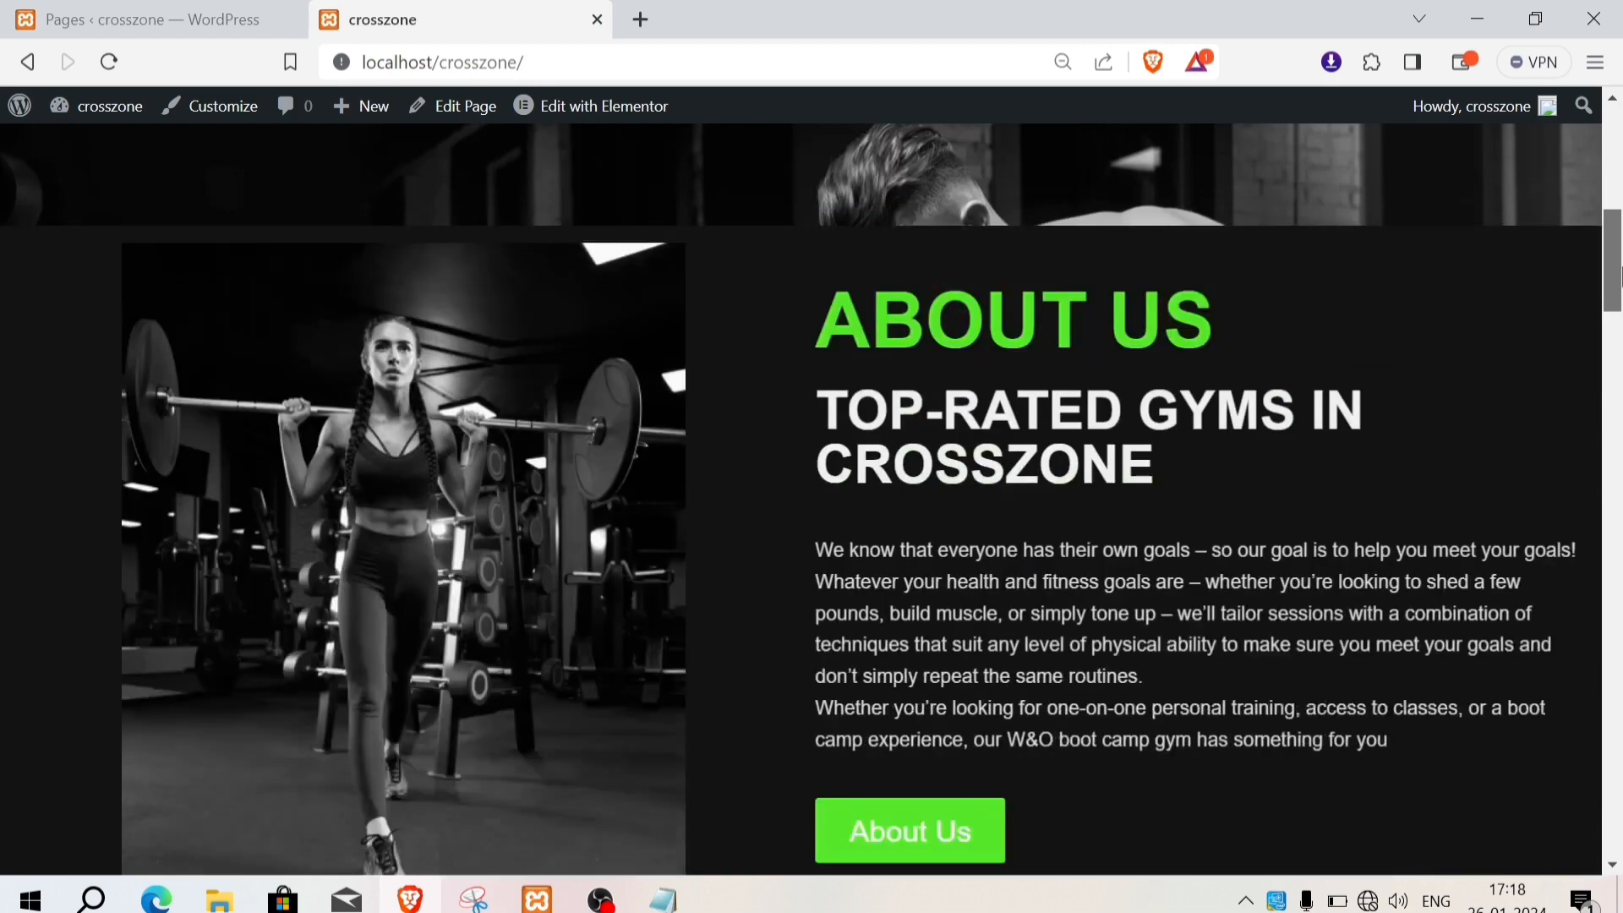
pyautogui.moveTo(1618, 272); pyautogui.dragTo(1618, 814)
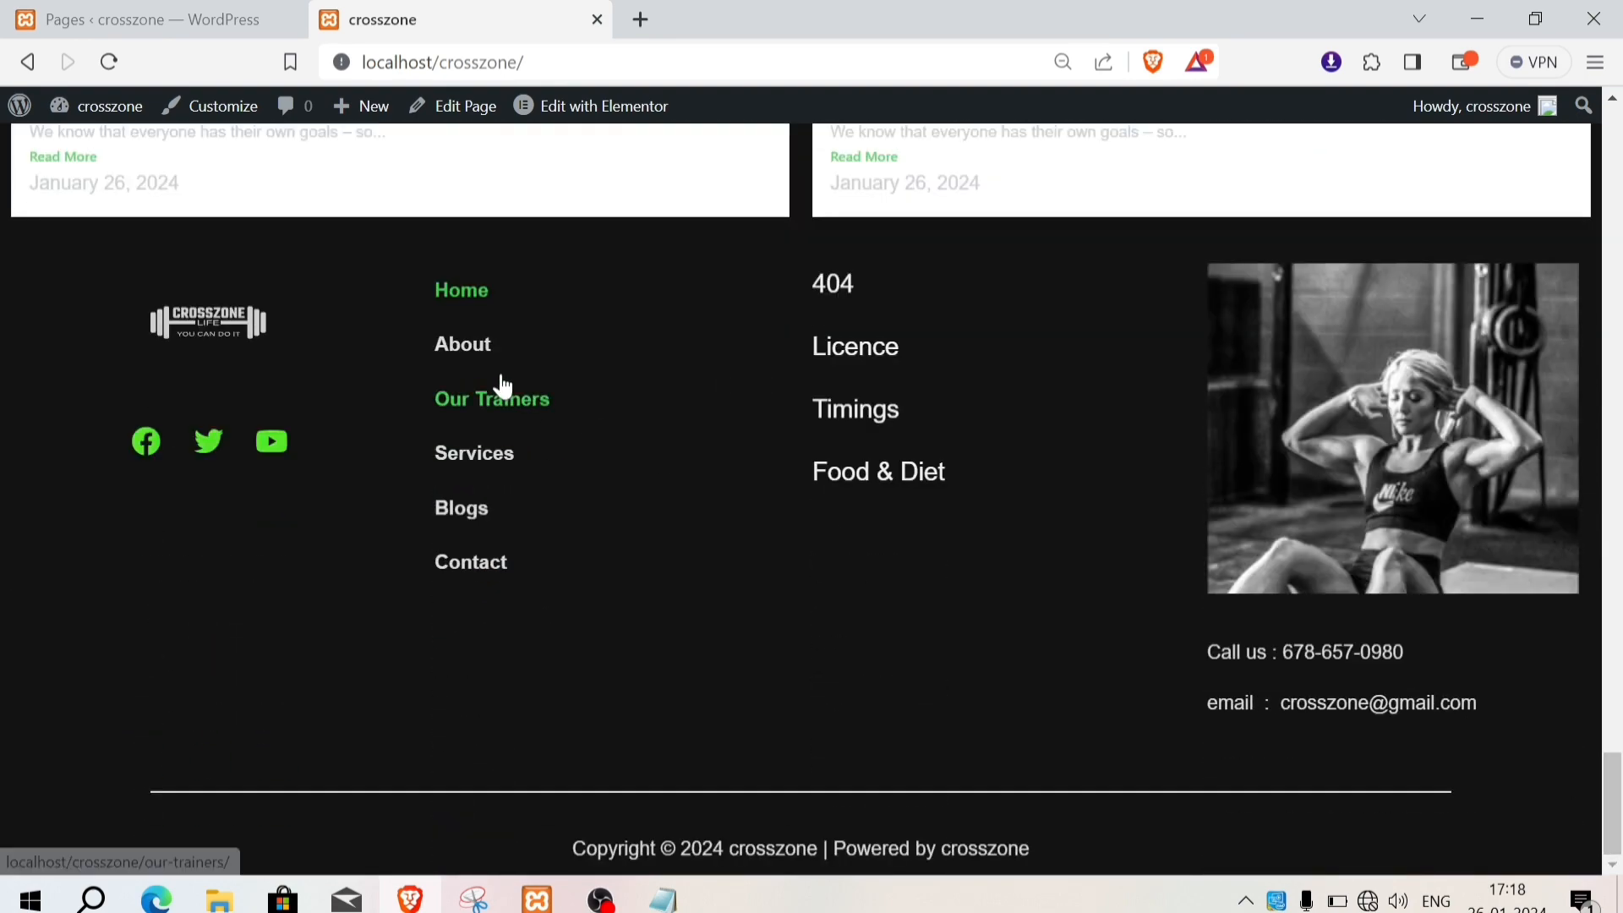
pyautogui.scroll(6, 595, 451)
pyautogui.scroll(6, 600, 450)
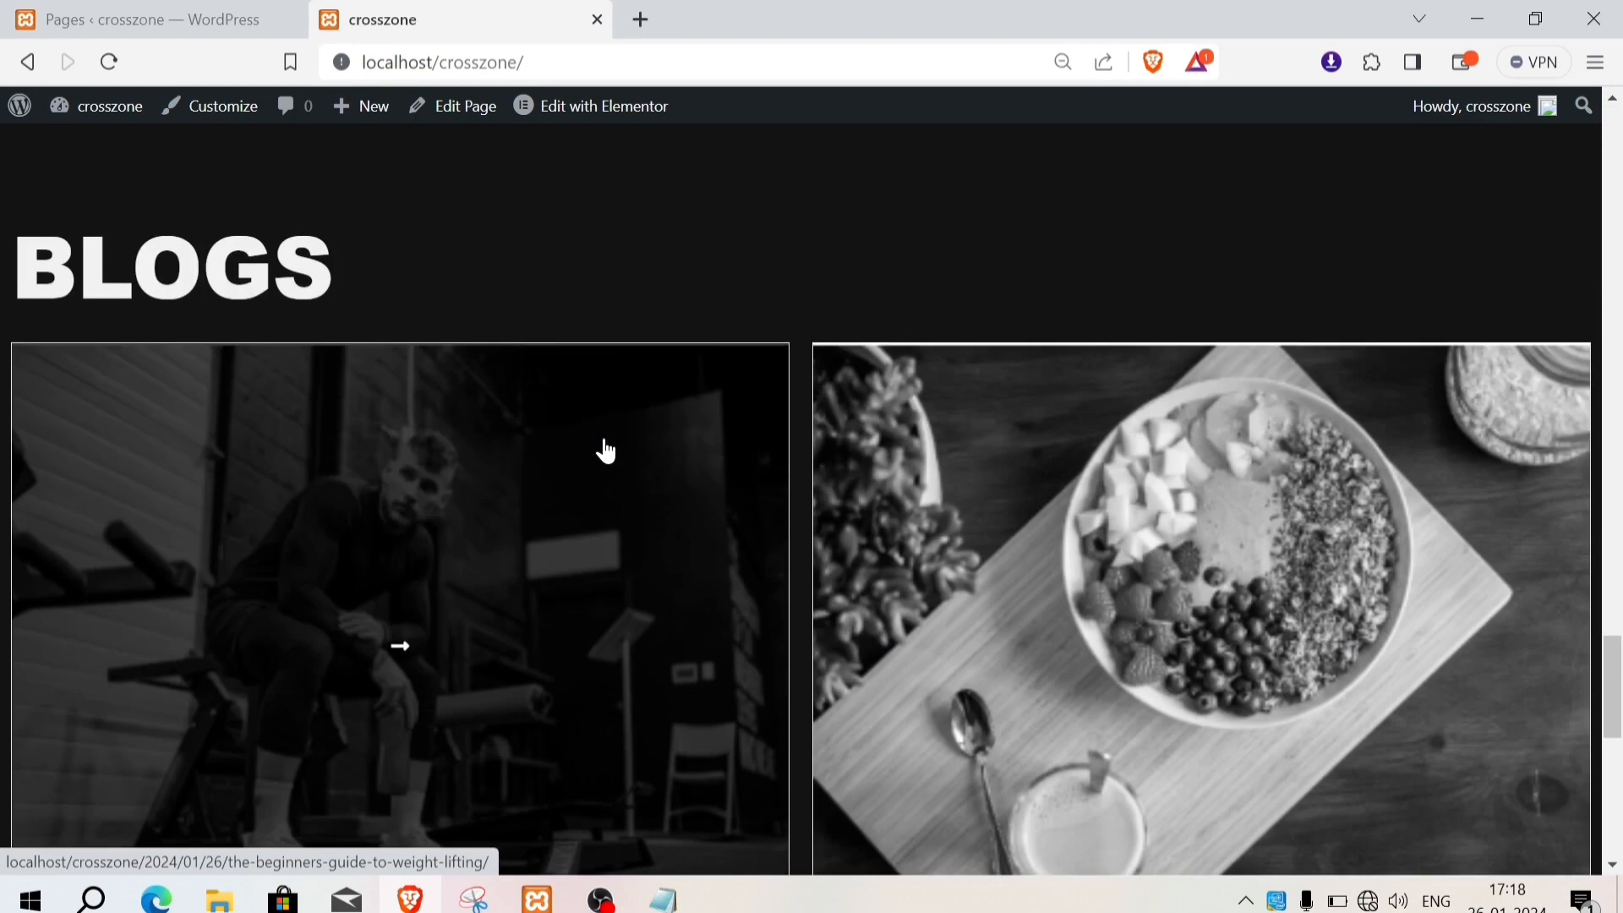
pyautogui.scroll(10, 604, 434)
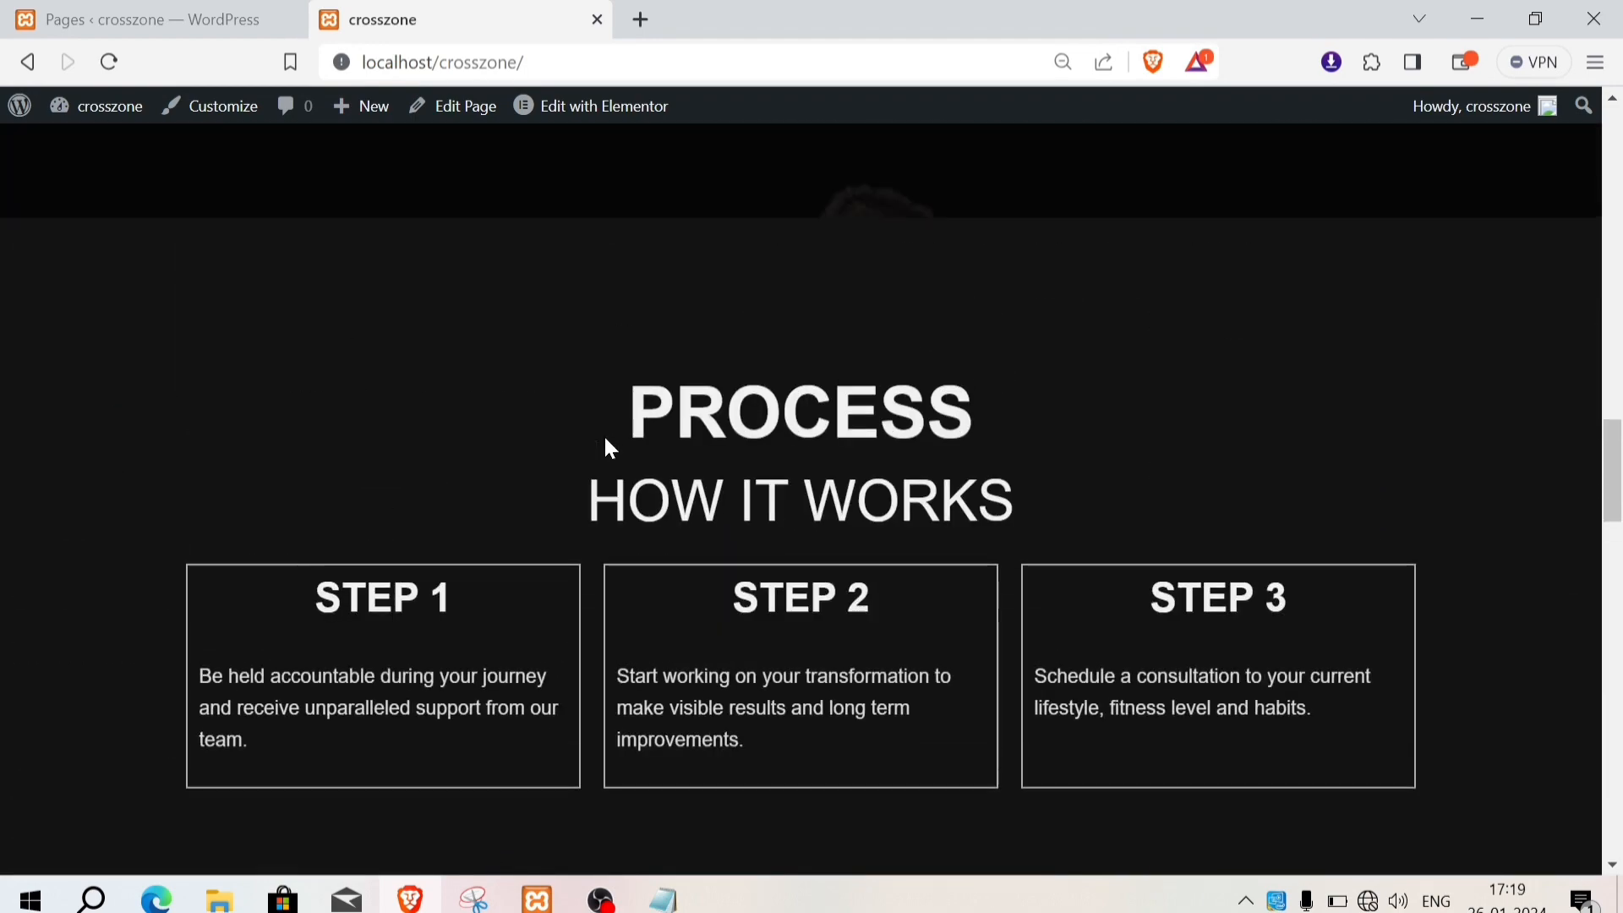
pyautogui.scroll(8, 605, 424)
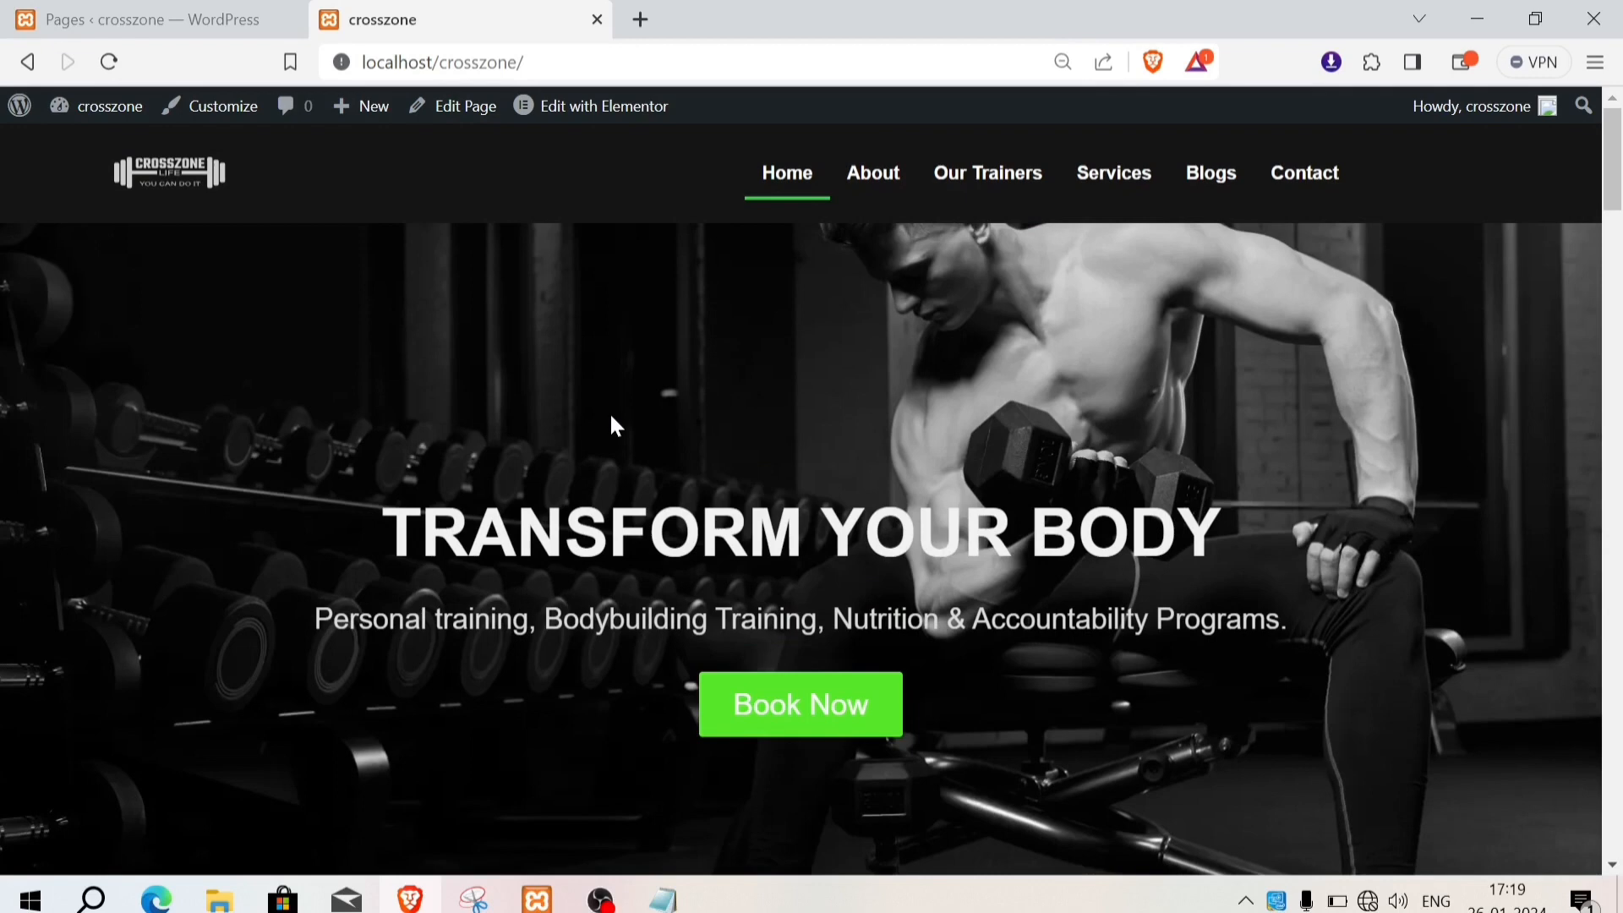
pyautogui.click(875, 179)
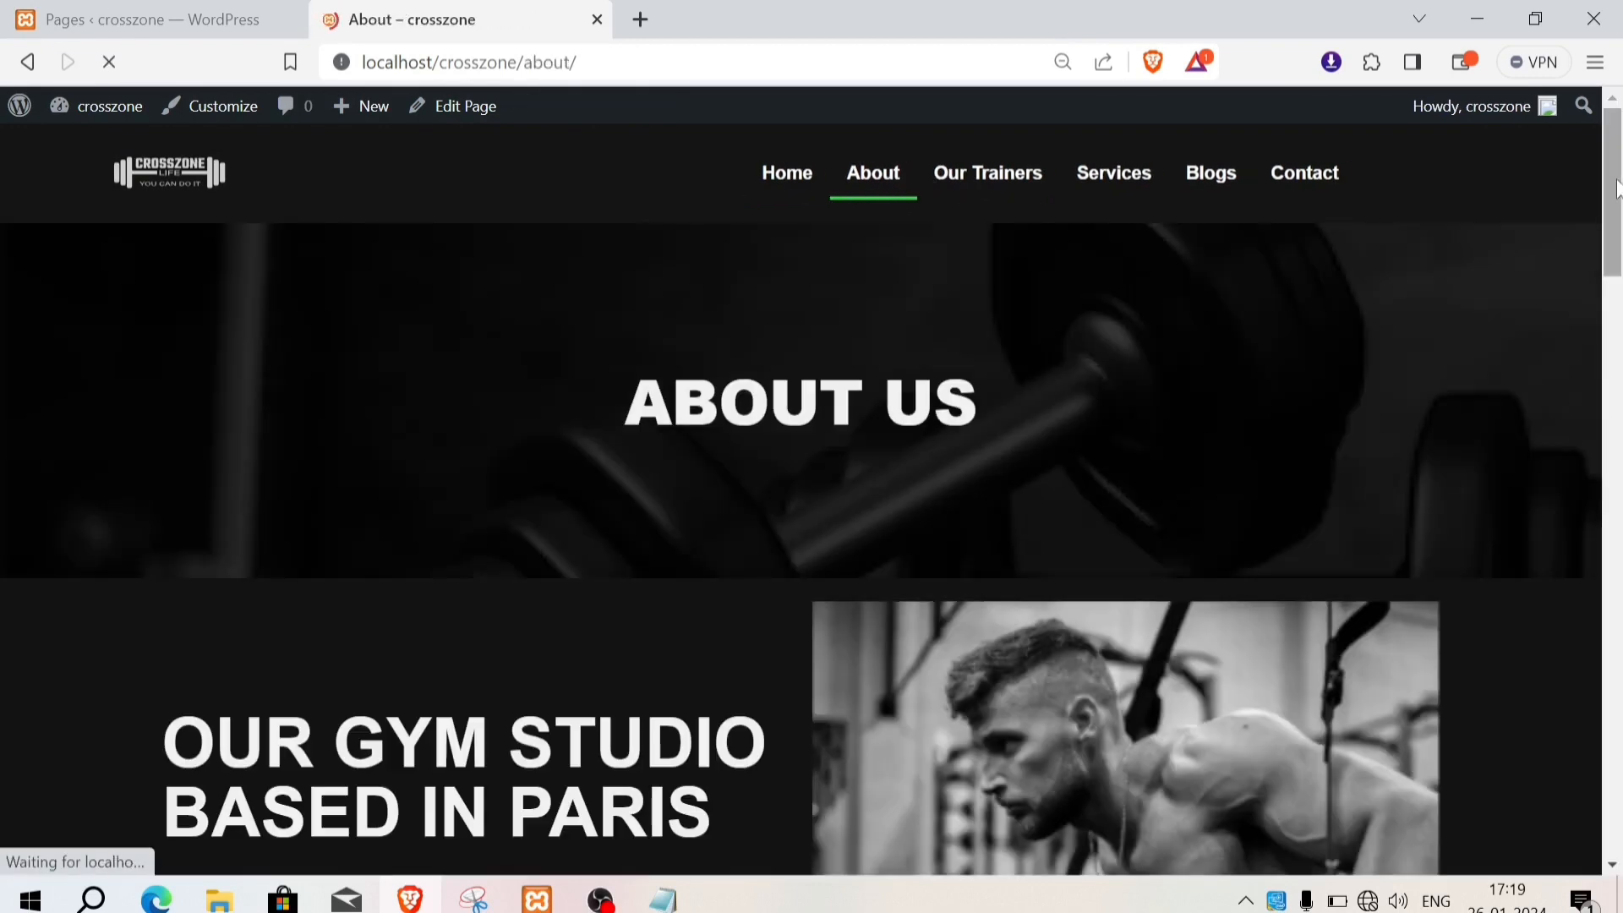
pyautogui.moveTo(1616, 169)
pyautogui.mouseDown()
pyautogui.moveTo(1618, 765)
pyautogui.moveTo(1618, 151)
pyautogui.mouseUp()
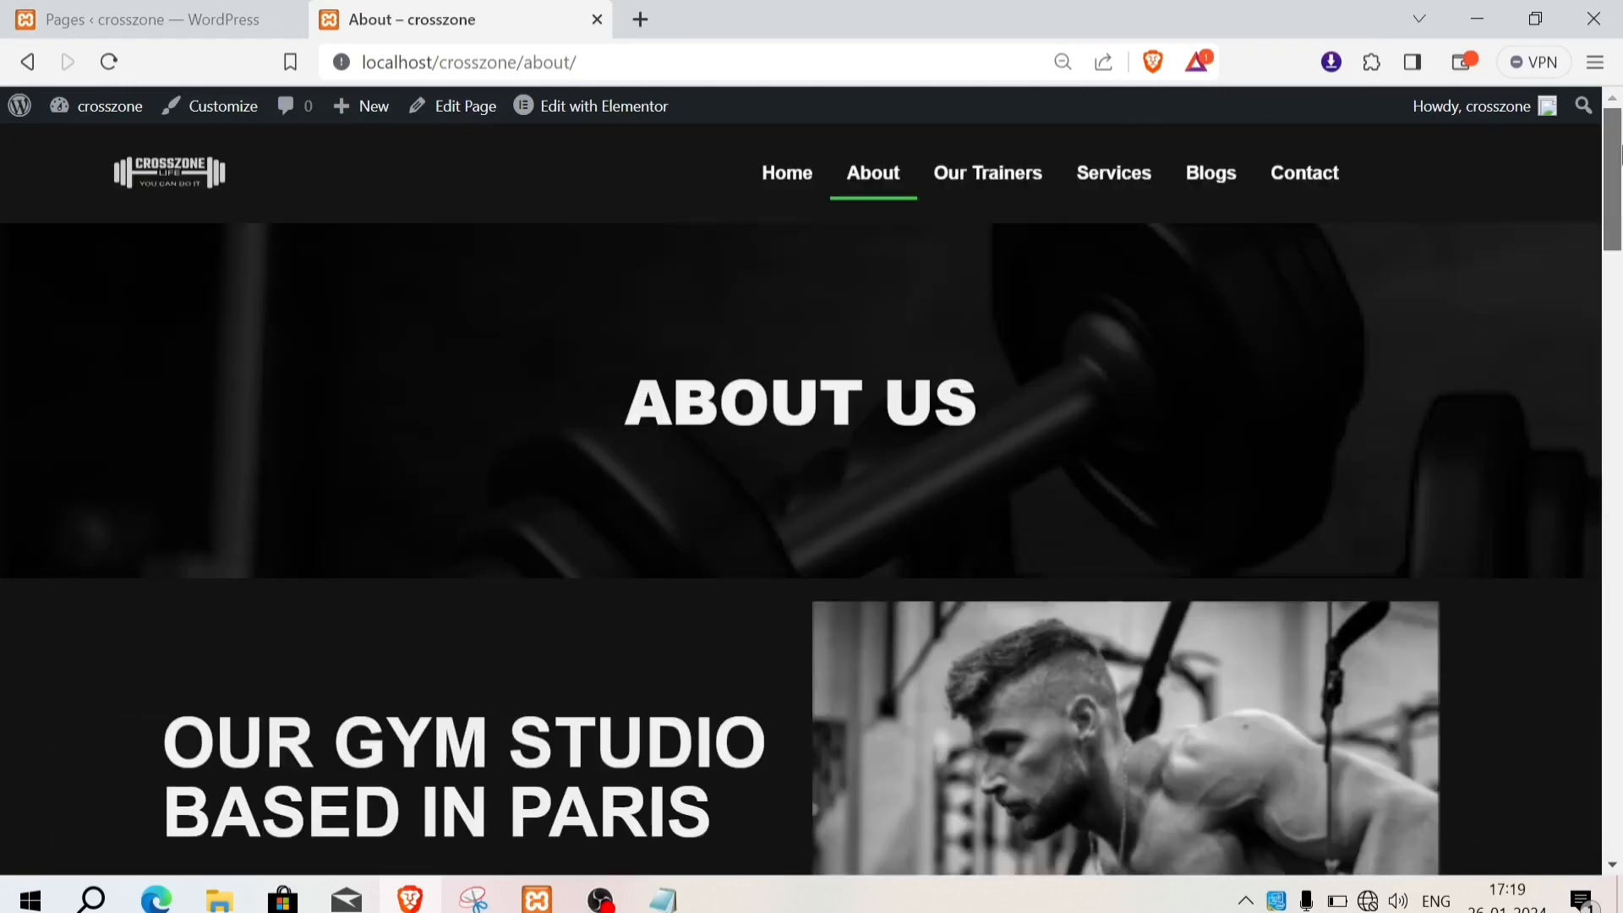
# Step: Open the live Contact page and try out the form's Message field with the test text fgsf
pyautogui.click(1306, 174)
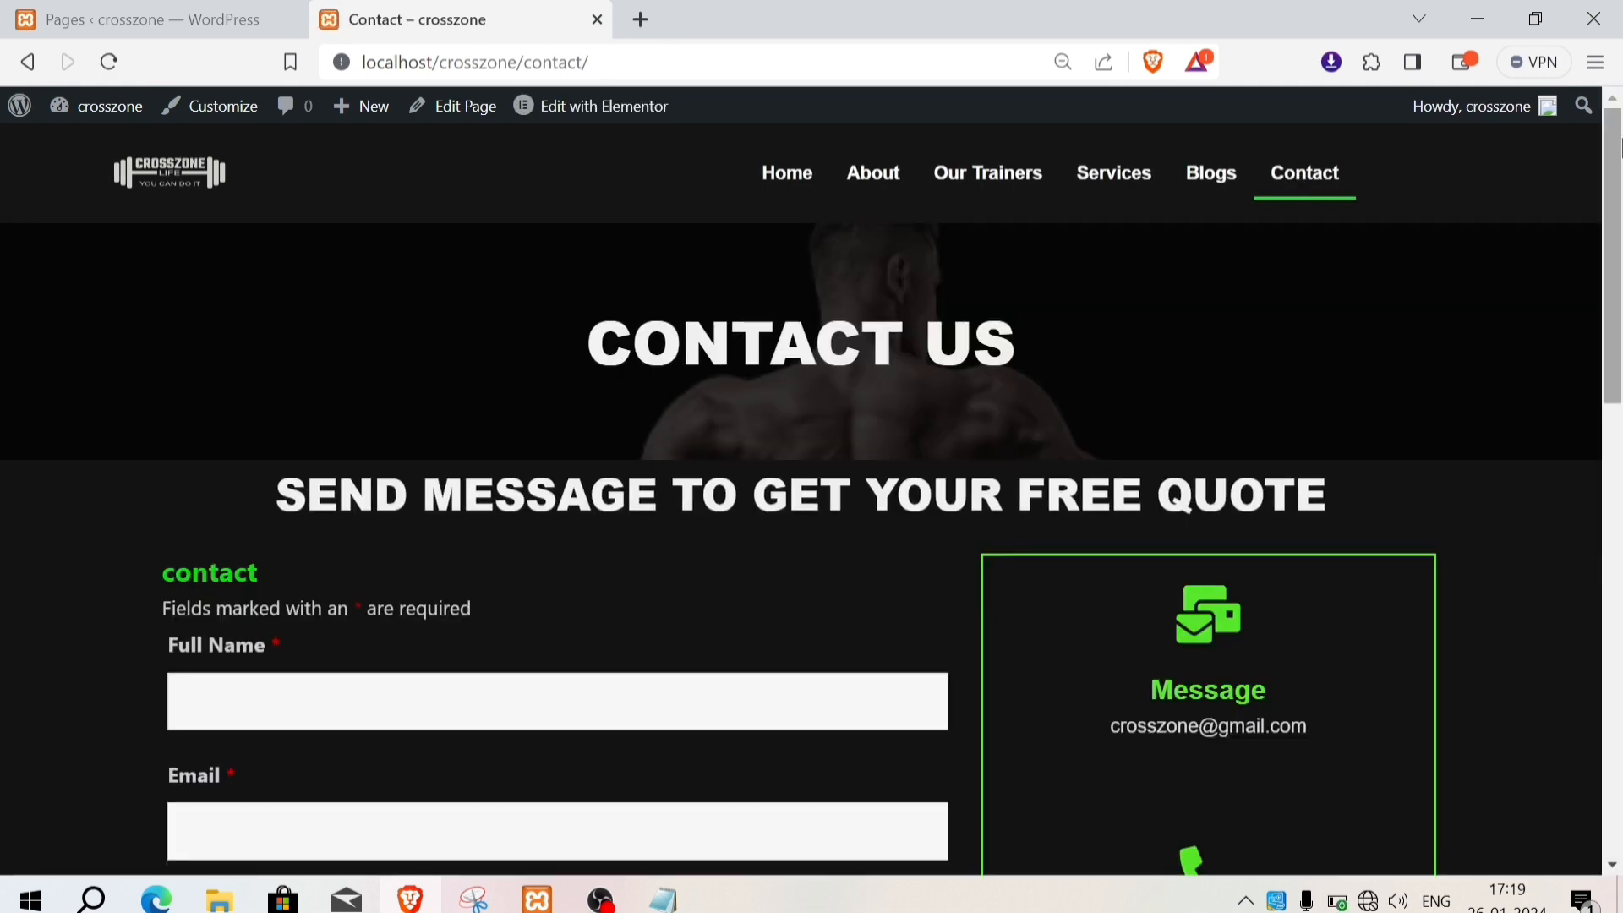
pyautogui.moveTo(1620, 148); pyautogui.dragTo(1621, 379)
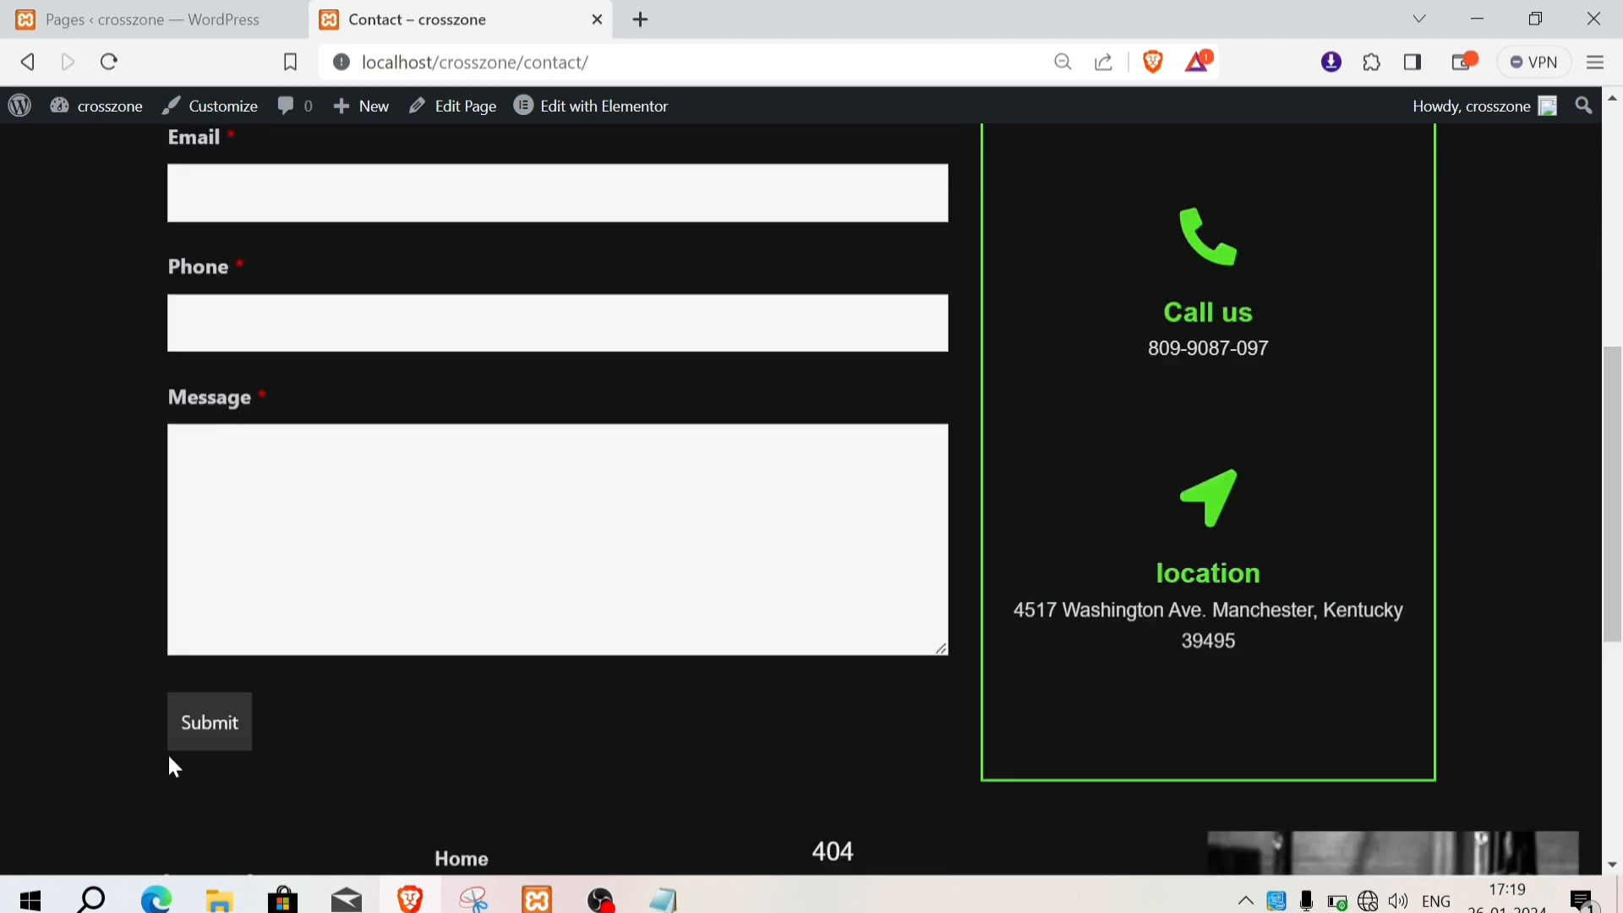
pyautogui.click(183, 453)
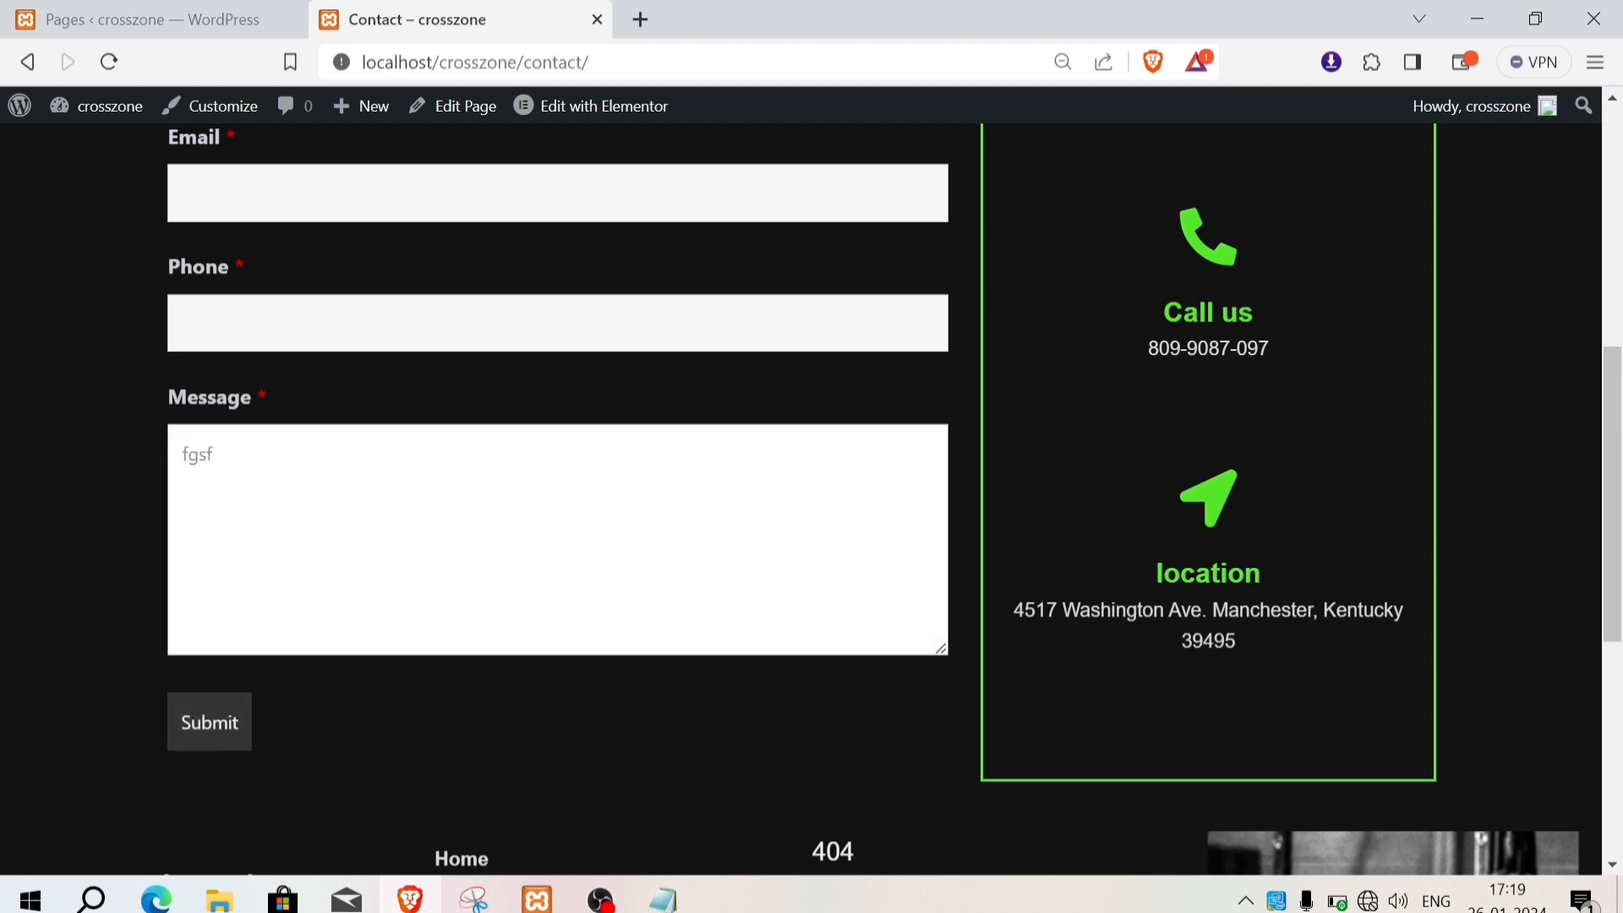
pyautogui.scroll(7, 801, 499)
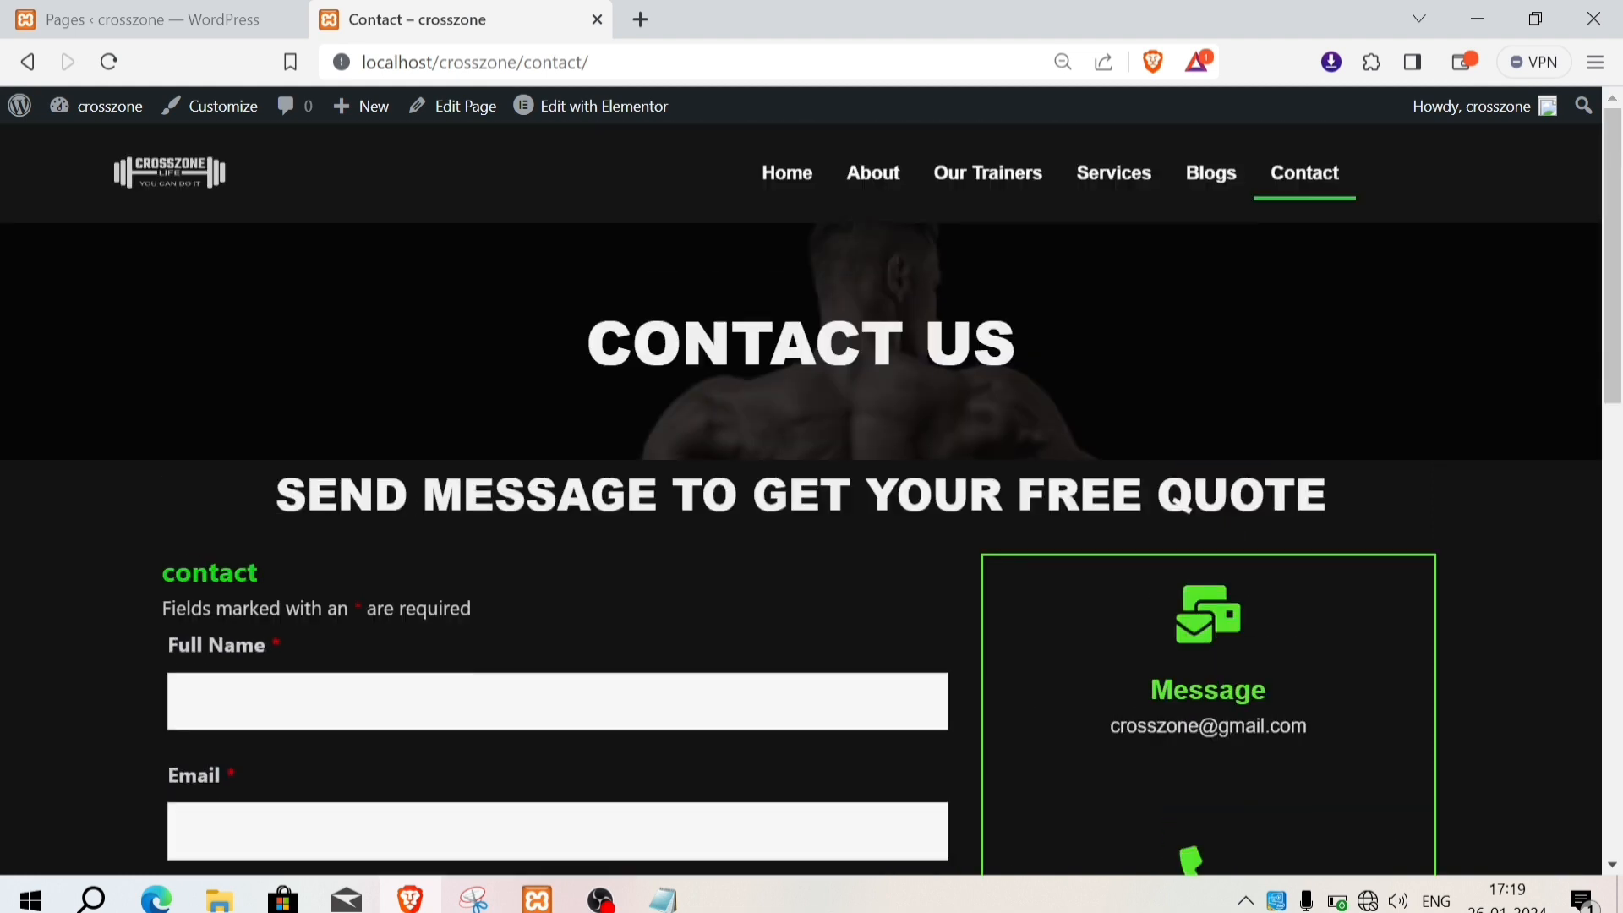